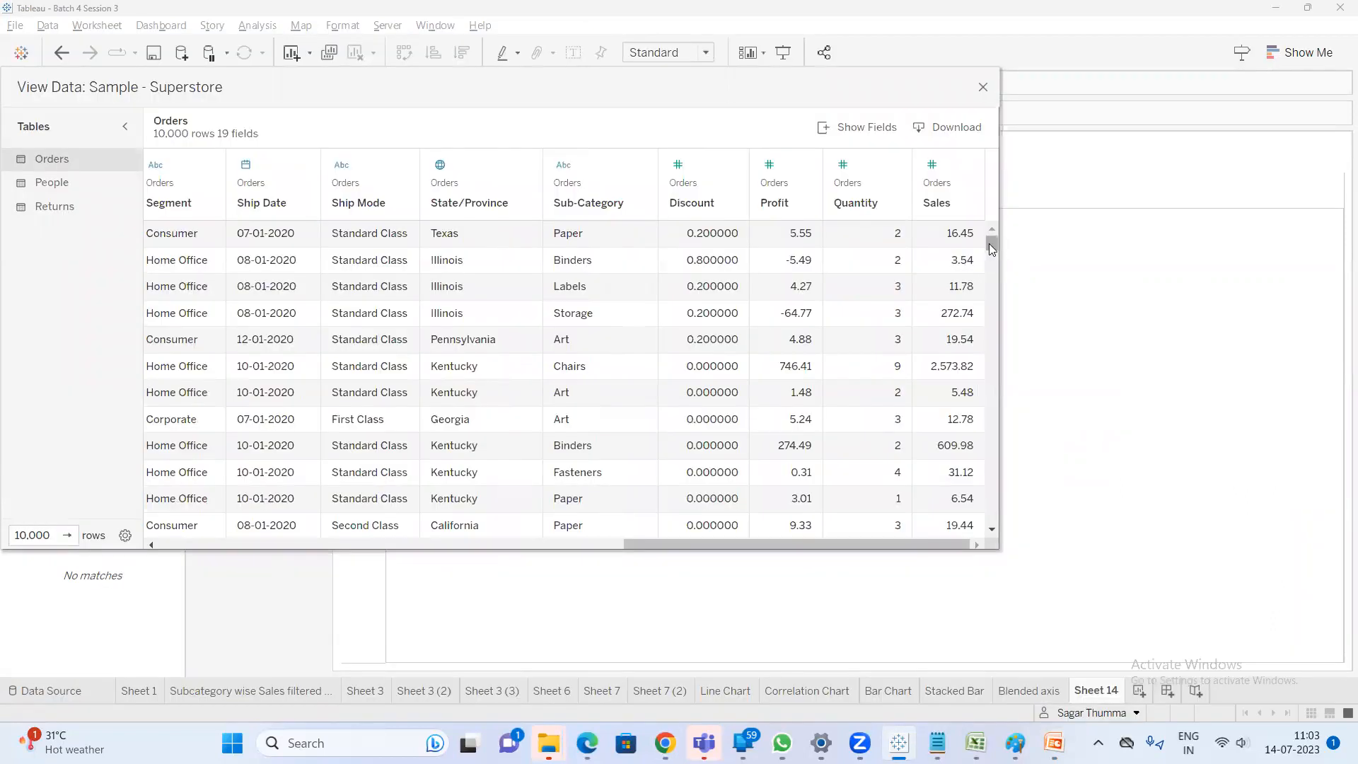
Highlight a run of Sales values, then admit the waiting Meet participant and minimise the call
left_click_drag(992, 244, 992, 352)
left_click_drag(955, 254, 956, 414)
mouse_move(665, 743)
left_click(540, 608)
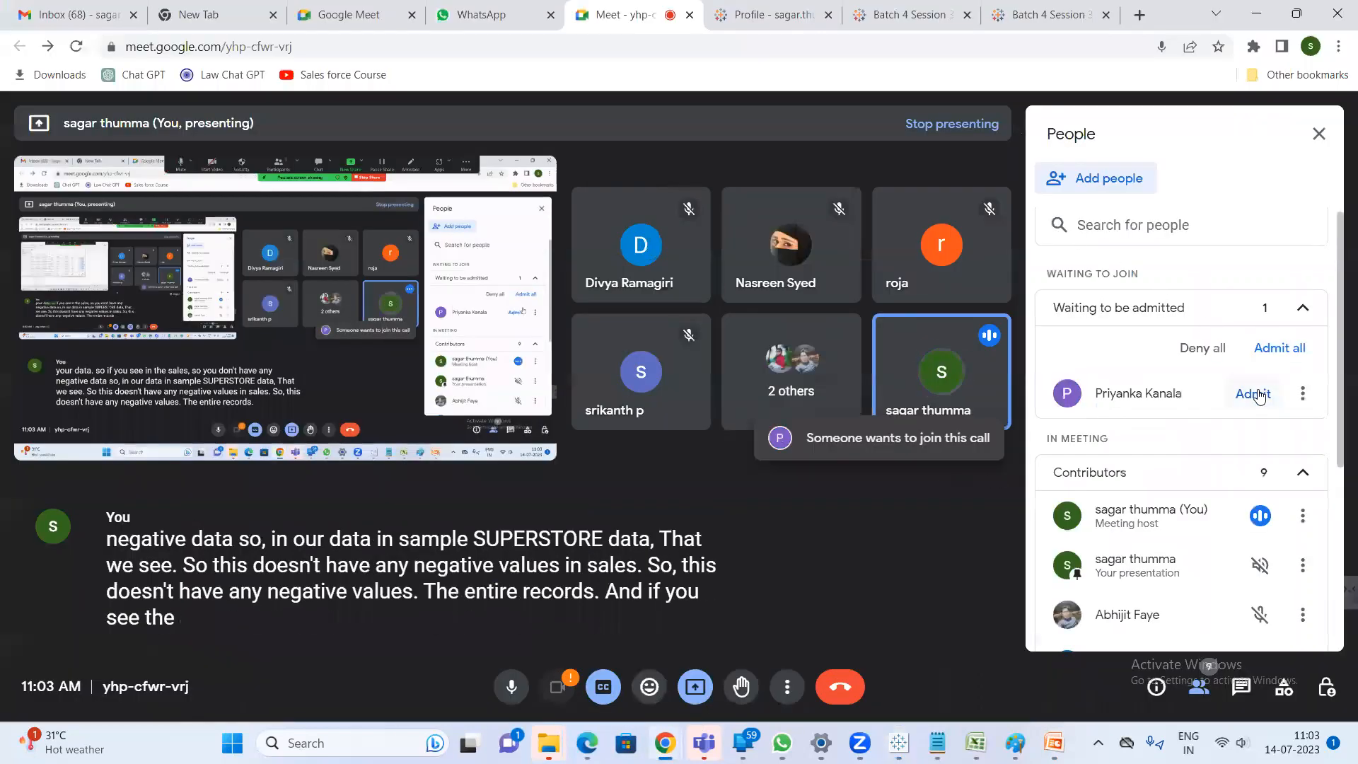
left_click(1254, 393)
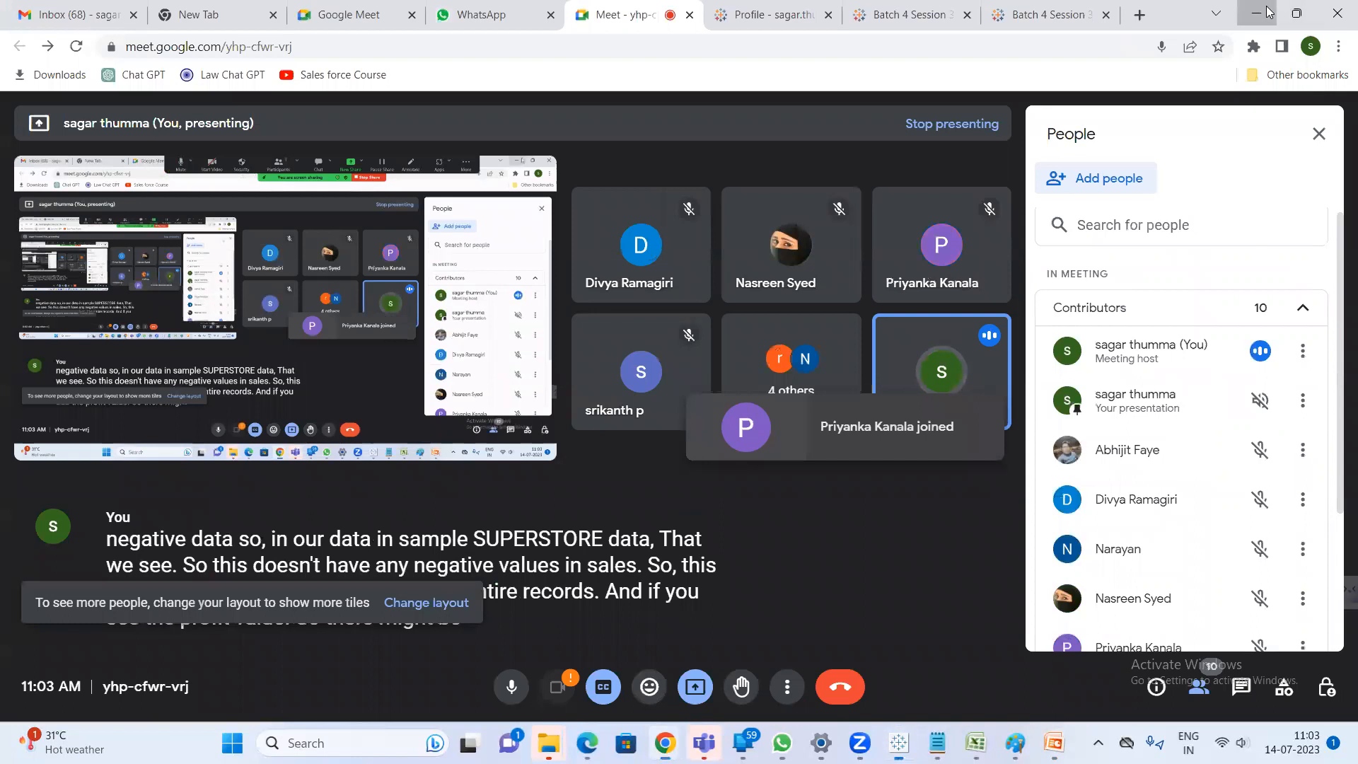
left_click(1270, 13)
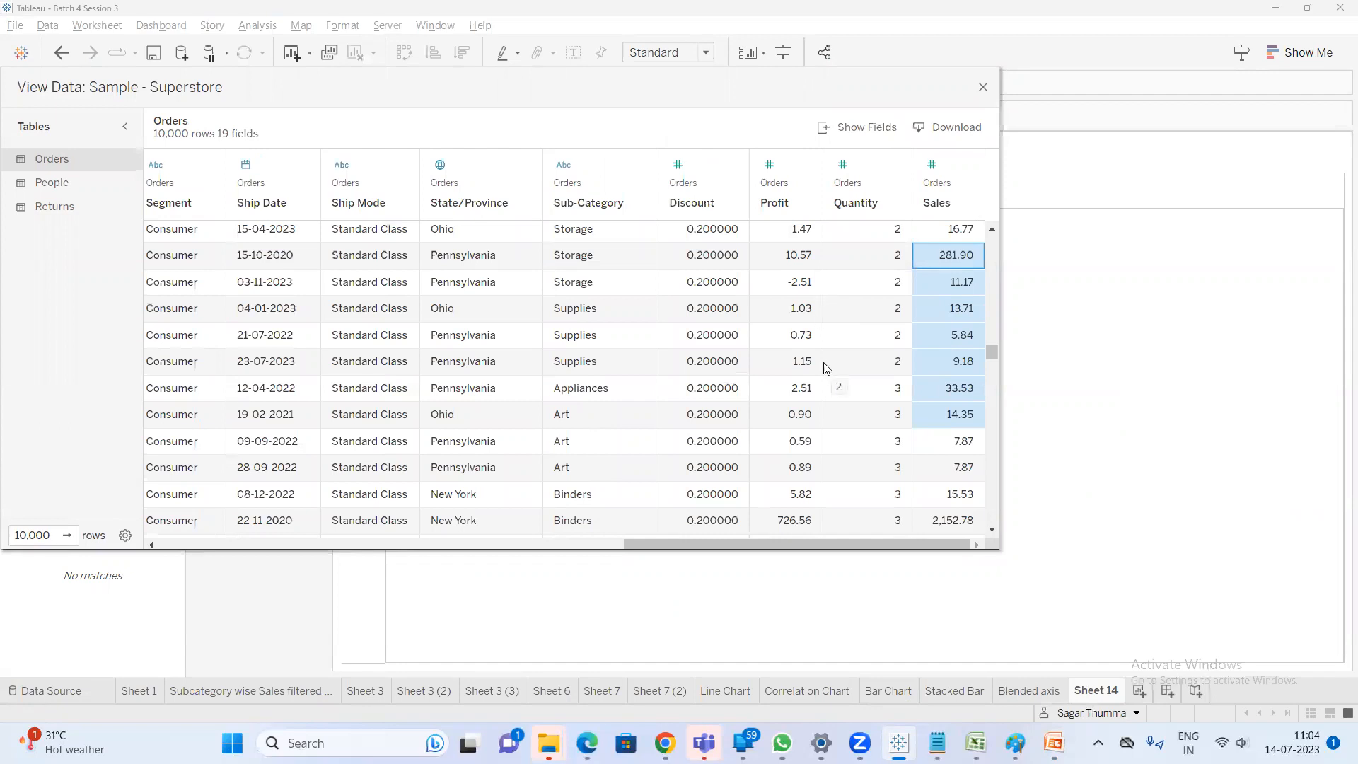
Close the data view, plot total Profit (292,297) as one bar, and search fields for 'sub'
left_click(792, 282)
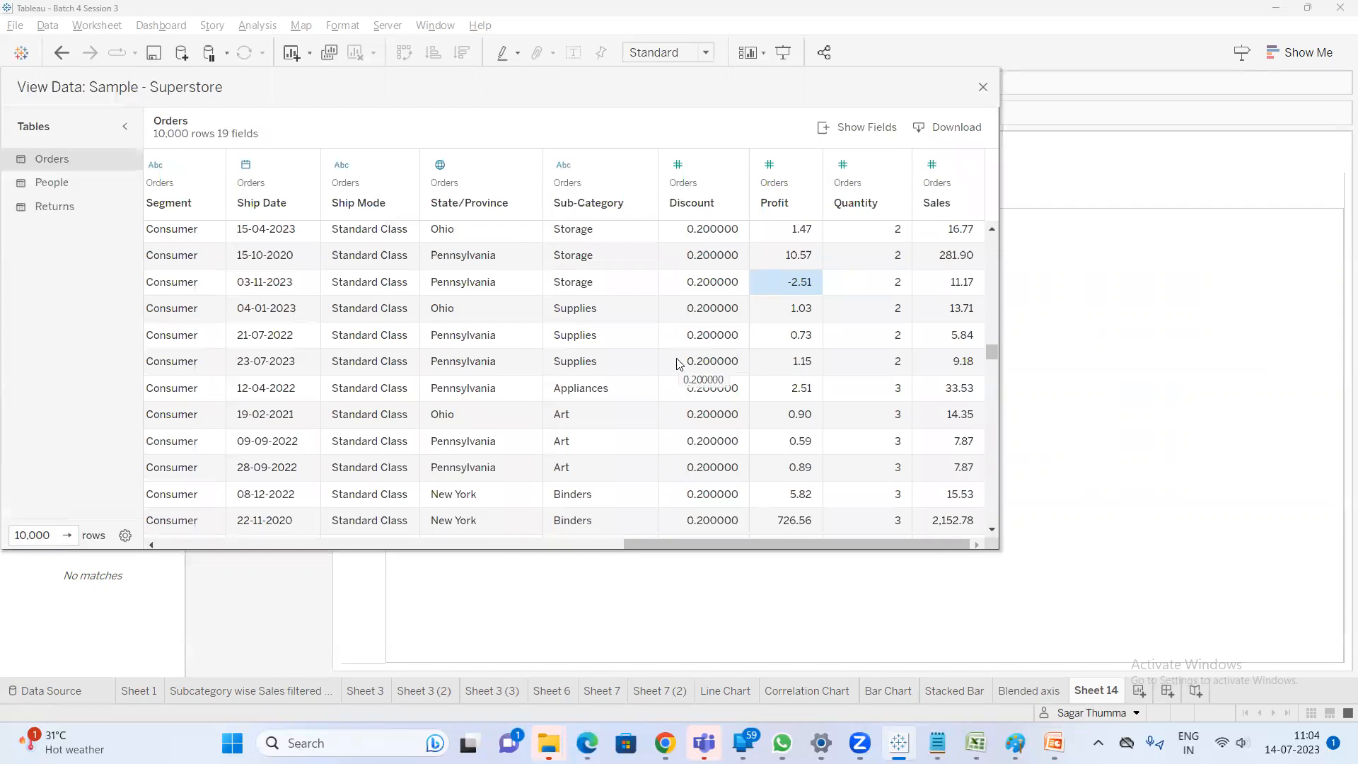
left_click(983, 89)
left_click(112, 156)
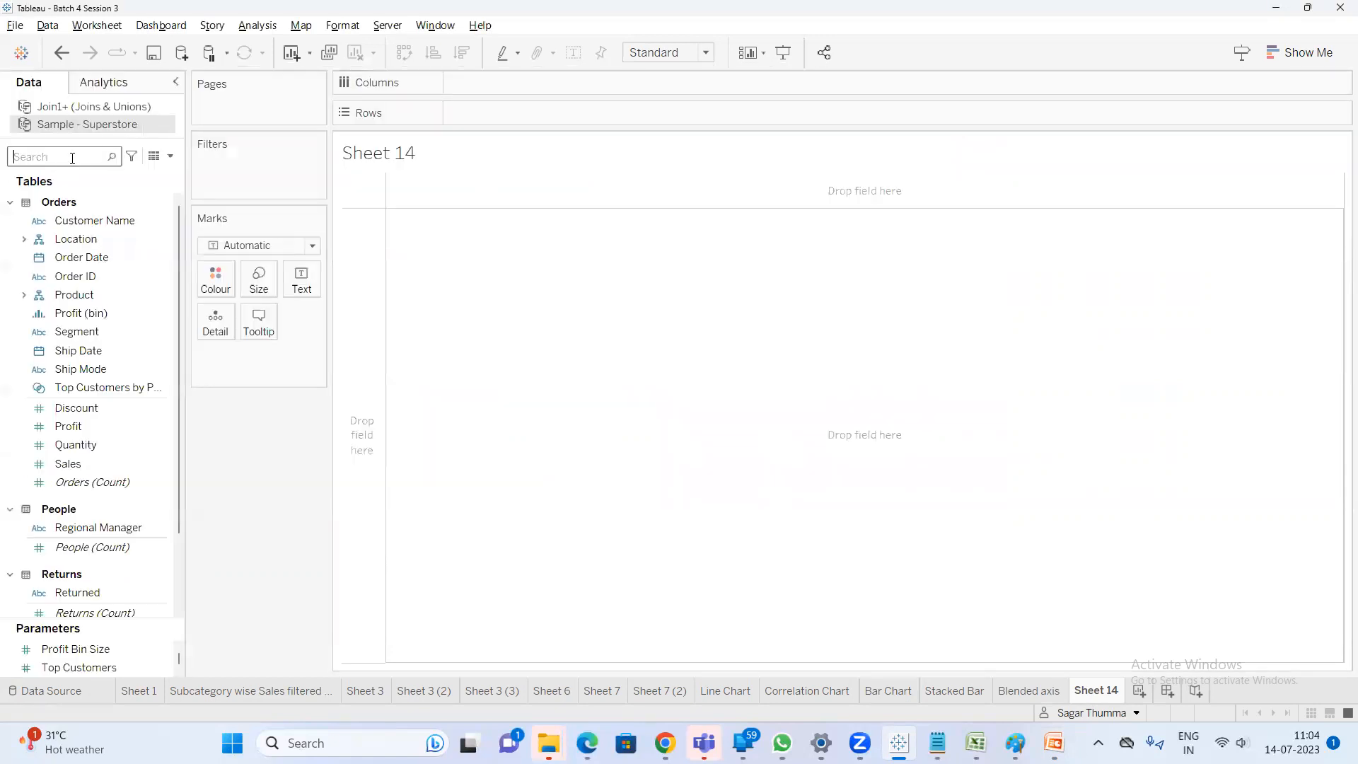
type("pro")
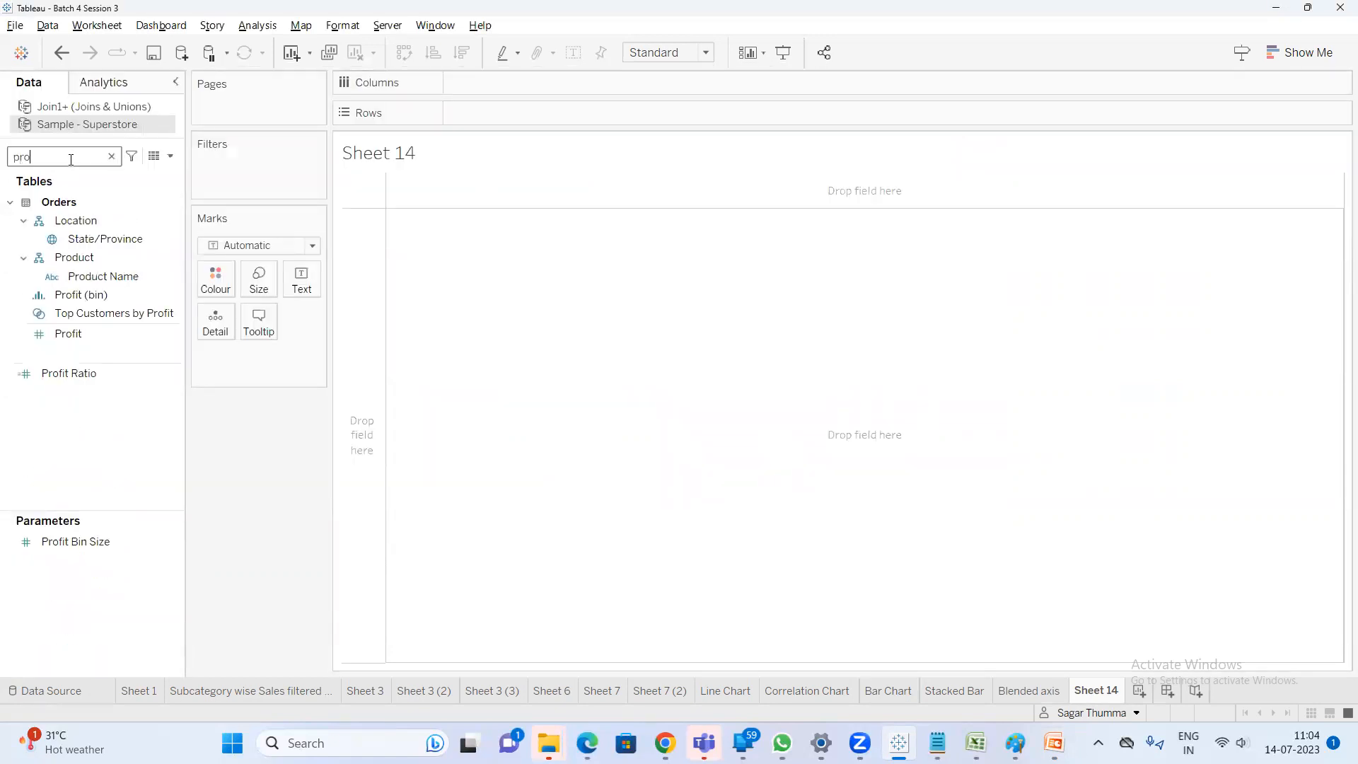
double_click(88, 334)
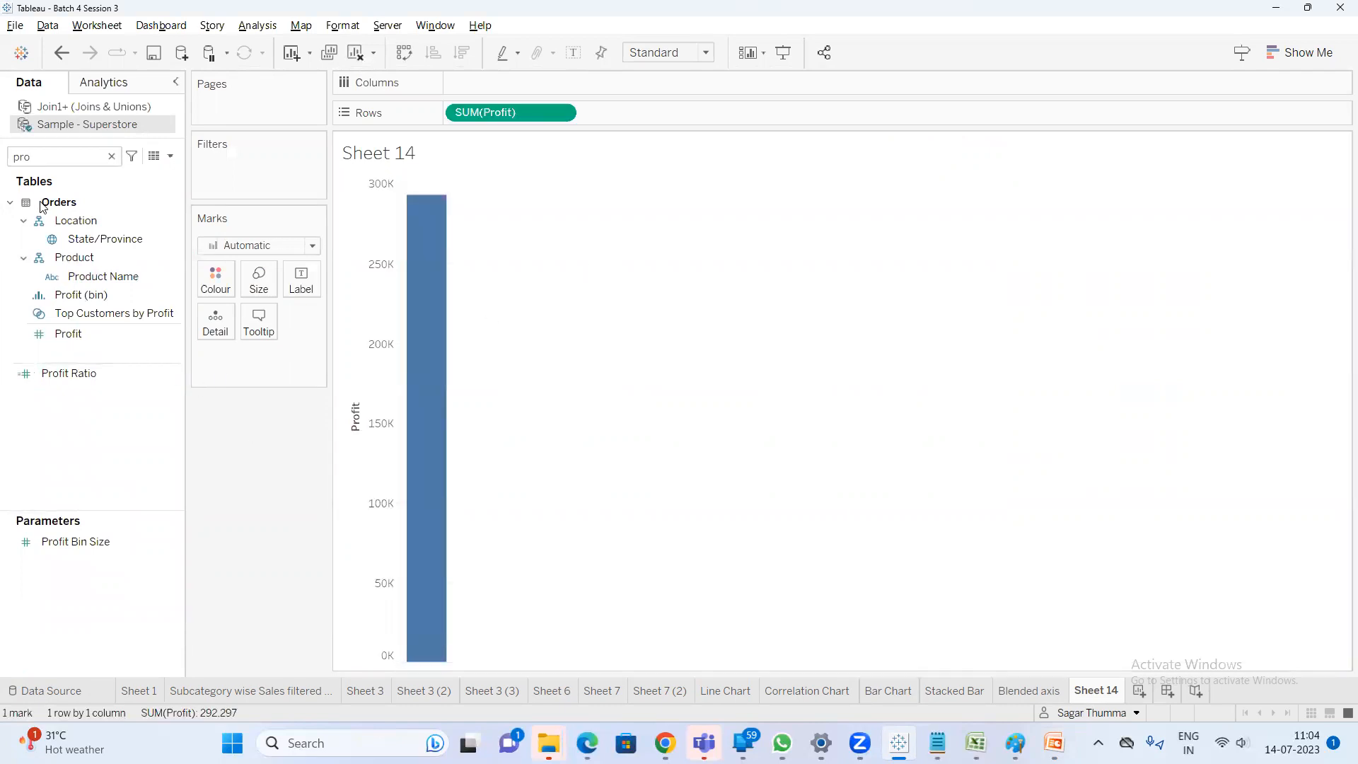
double_click(42, 157)
type("sub")
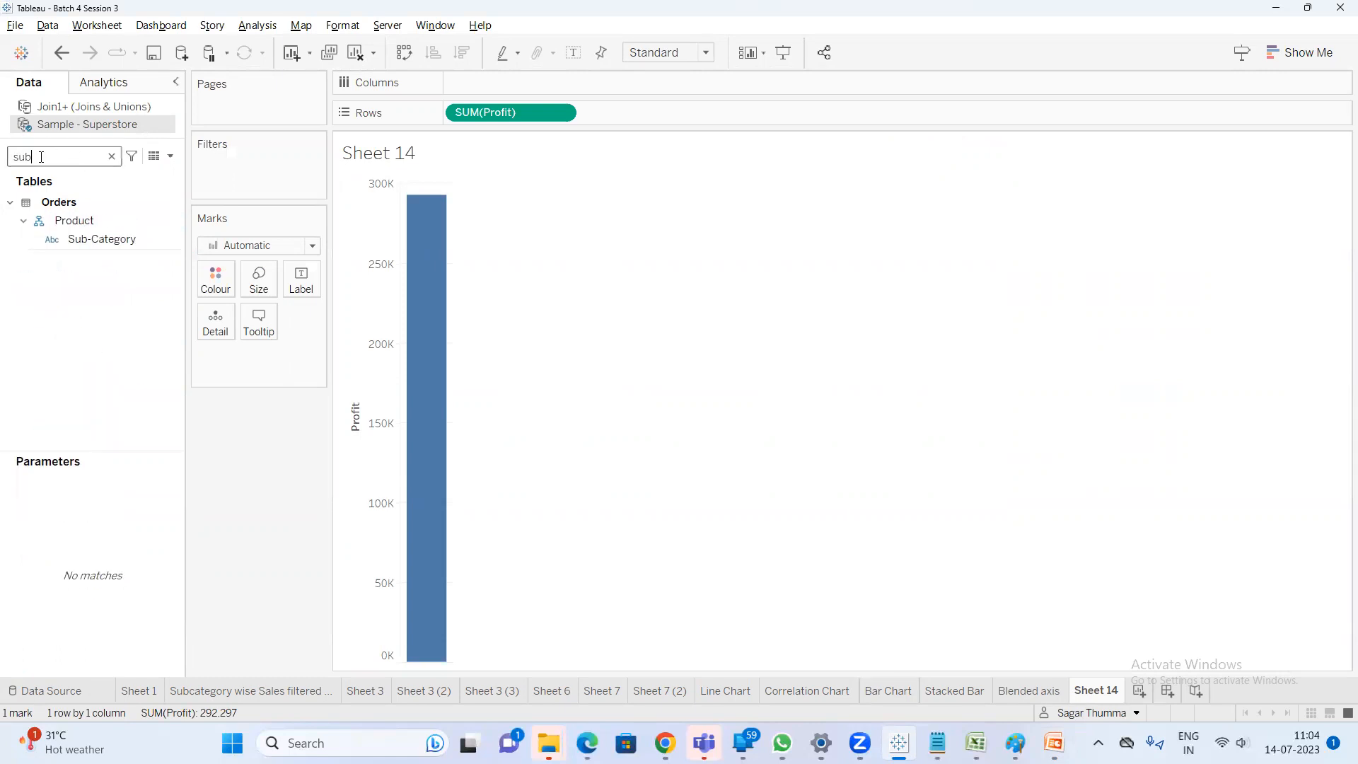
Break Profit out by Sub-Category as horizontal bars sorted highest Profit first
double_click(97, 239)
left_click(1270, 56)
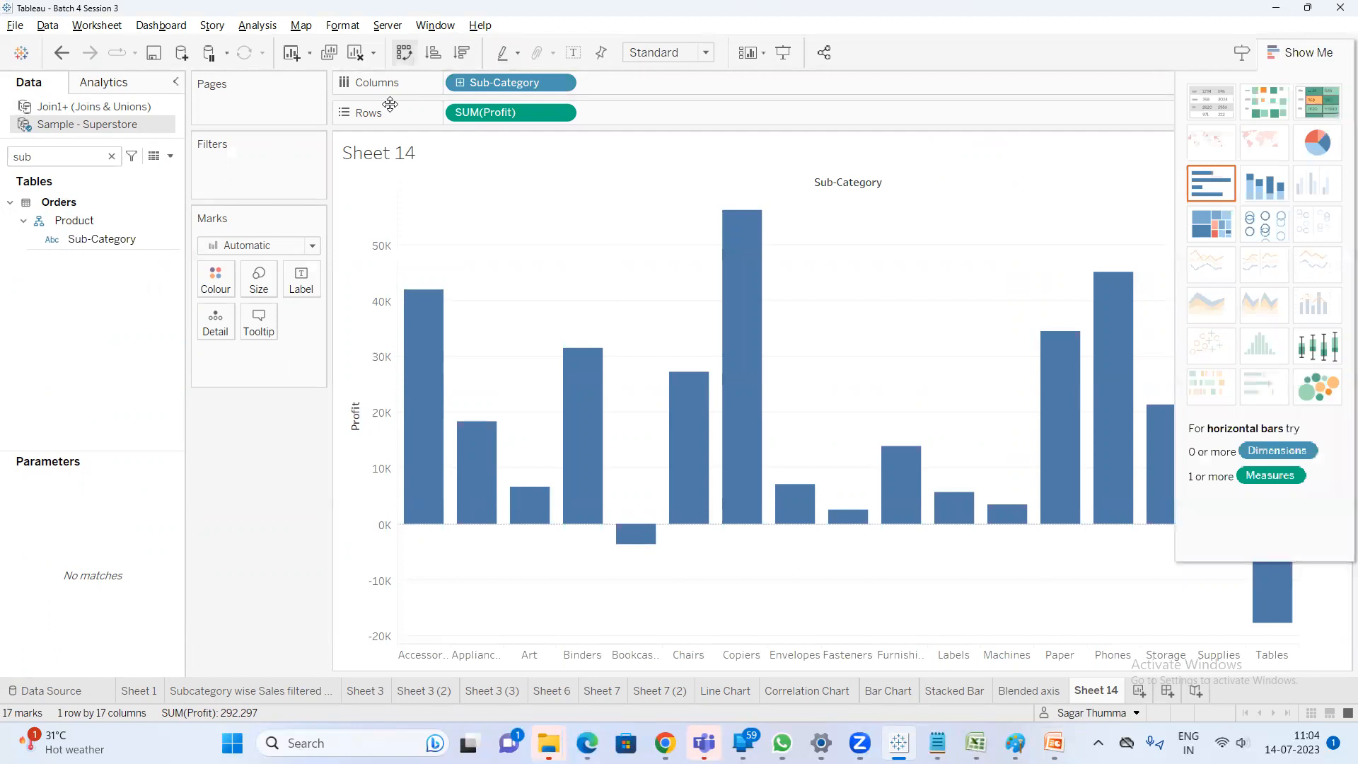
key("ctrl+w")
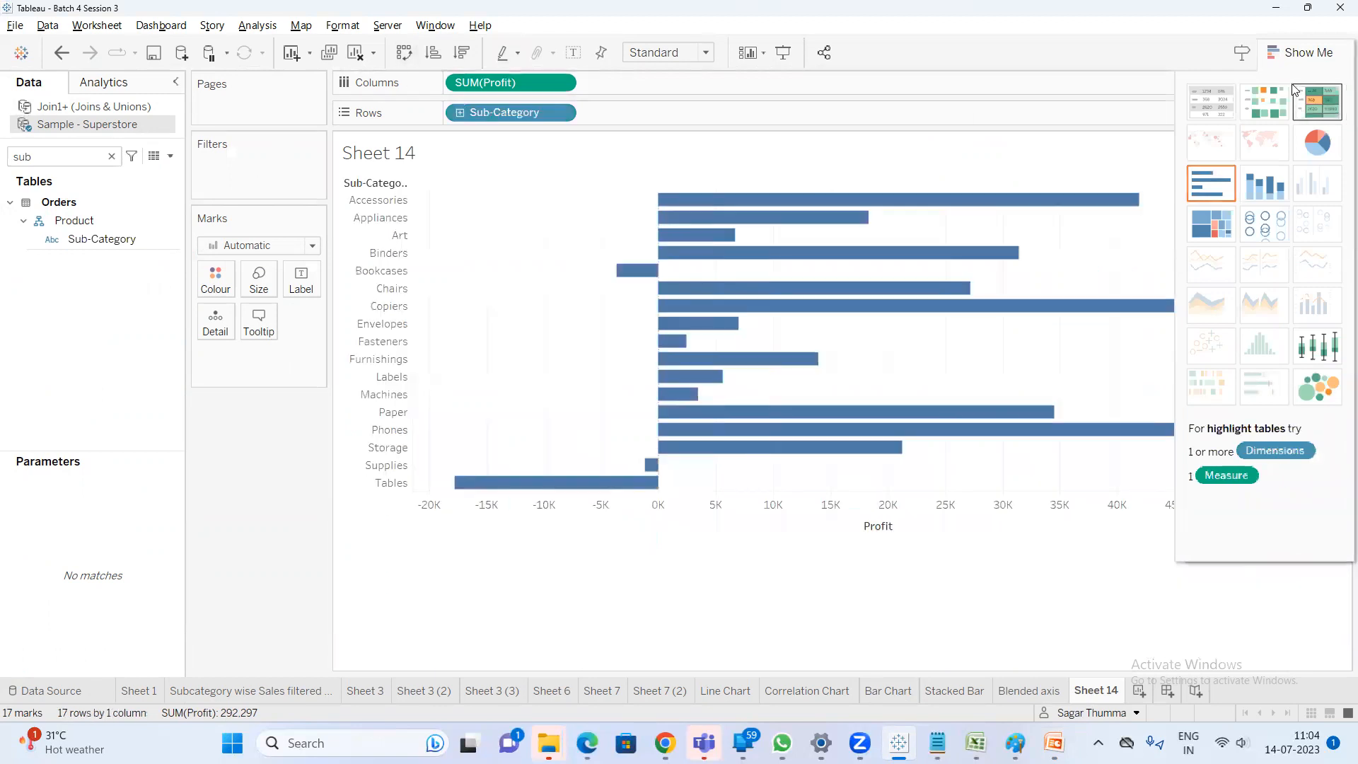
left_click(1300, 58)
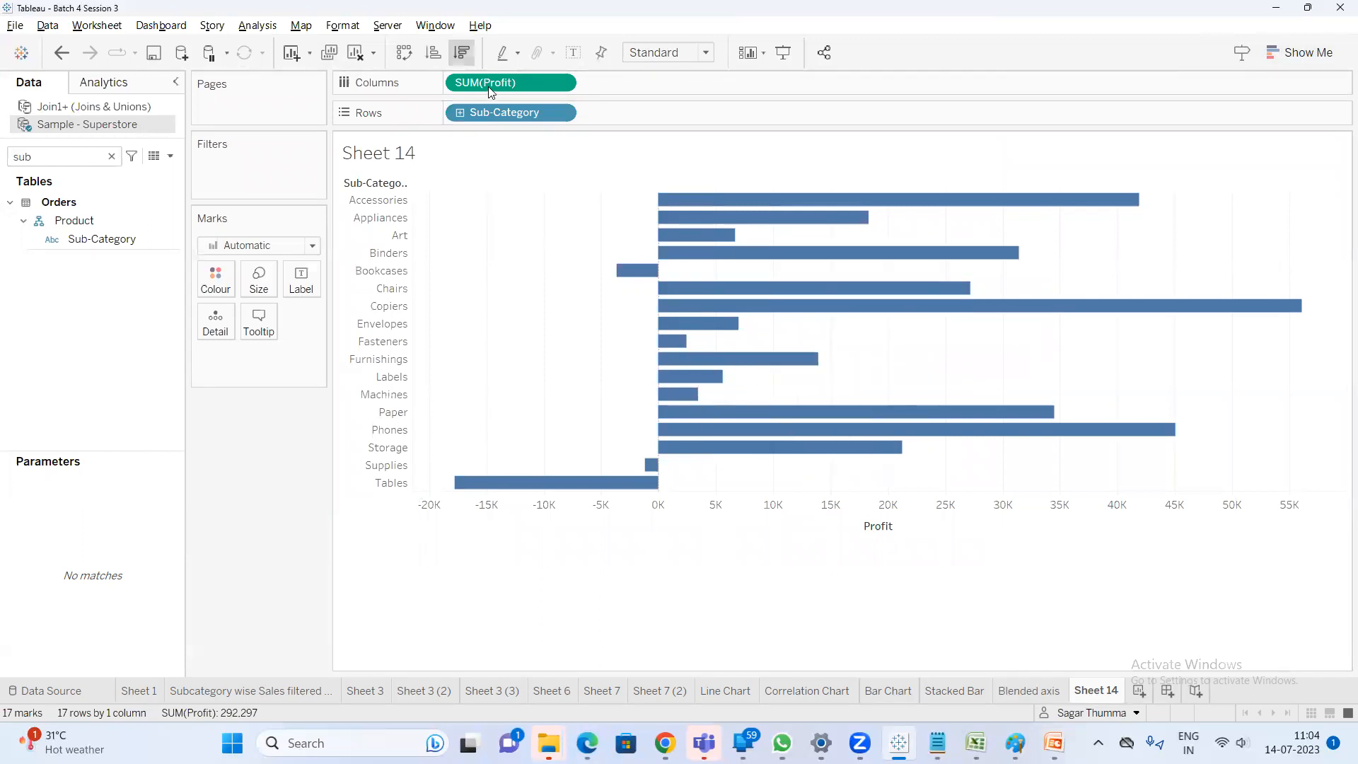
left_click(461, 53)
mouse_move(704, 392)
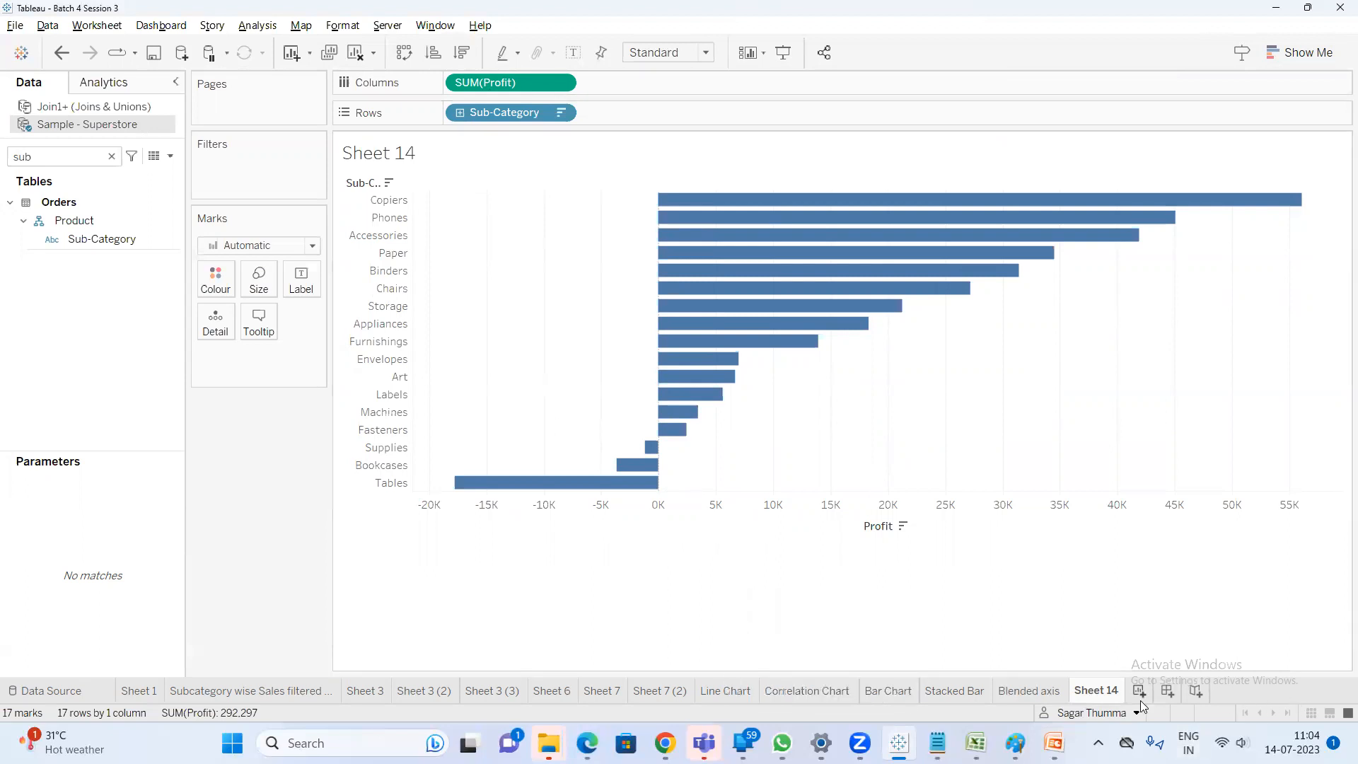
Rename Sheet 14 to 'Deviation Chart'
double_click(1113, 698)
type("Deviatio")
key("BackSpace")
key("BackSpace")
type("tion Chart")
key("Return")
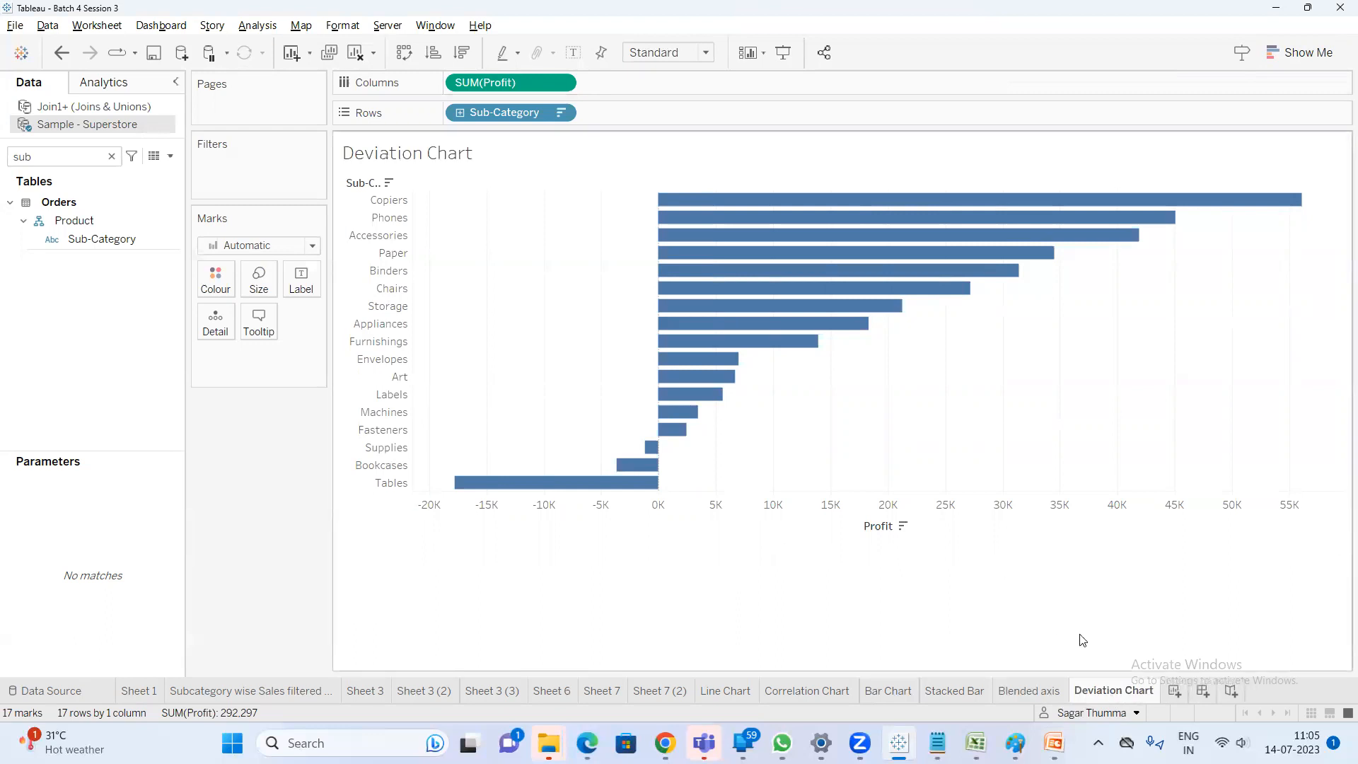
left_click(1054, 743)
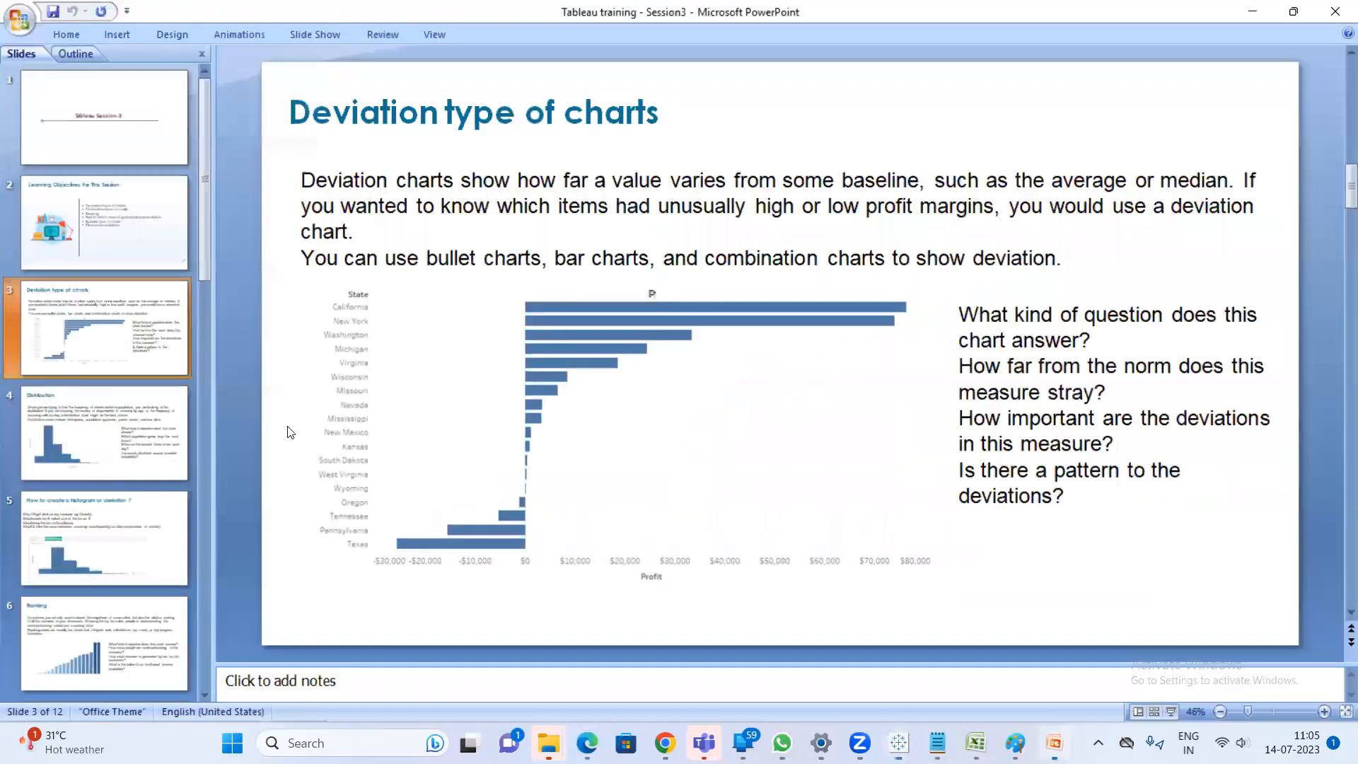
left_click(149, 440)
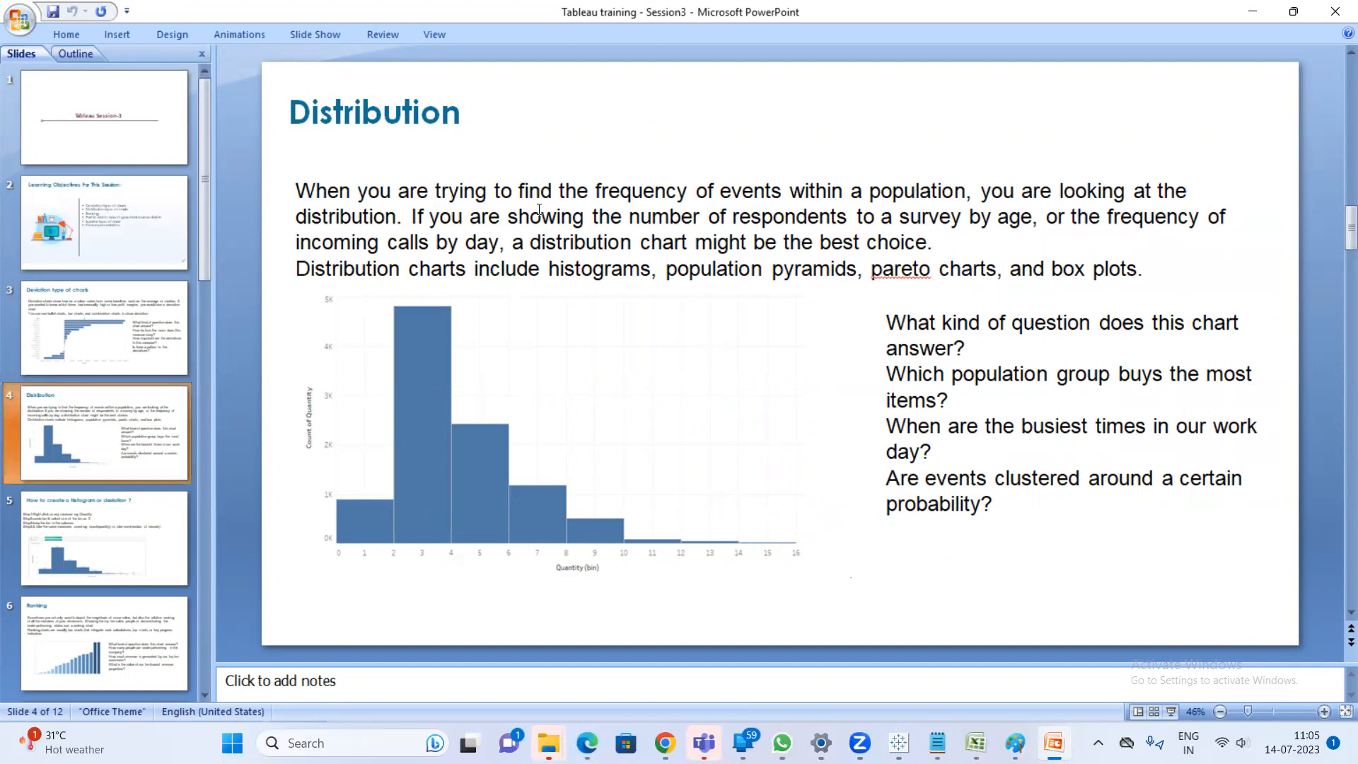
key("alt+Tab")
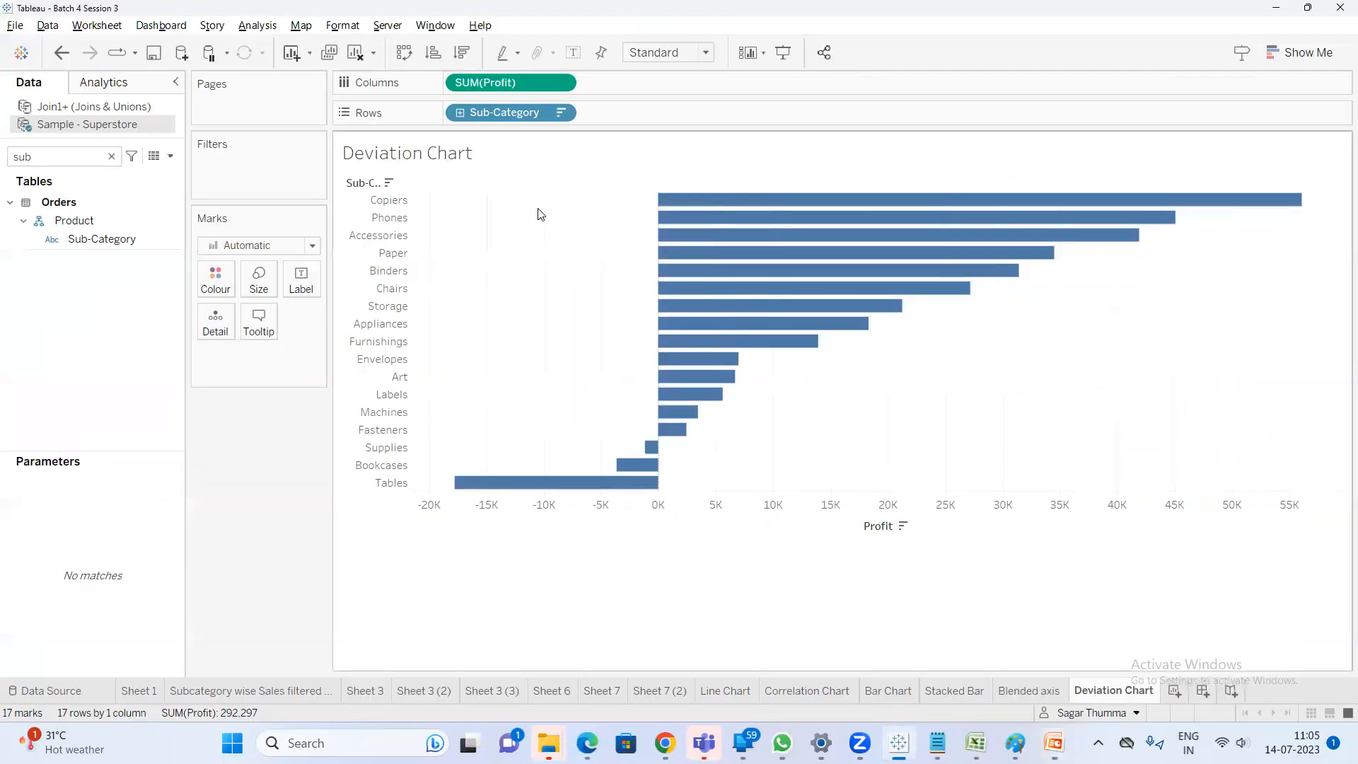
Add a new worksheet named 'Histogram' and clear the Data pane field search
left_click(1176, 690)
double_click(1203, 691)
type("hi")
key("BackSpace")
key("BackSpace")
key("BackSpace")
type("Hist")
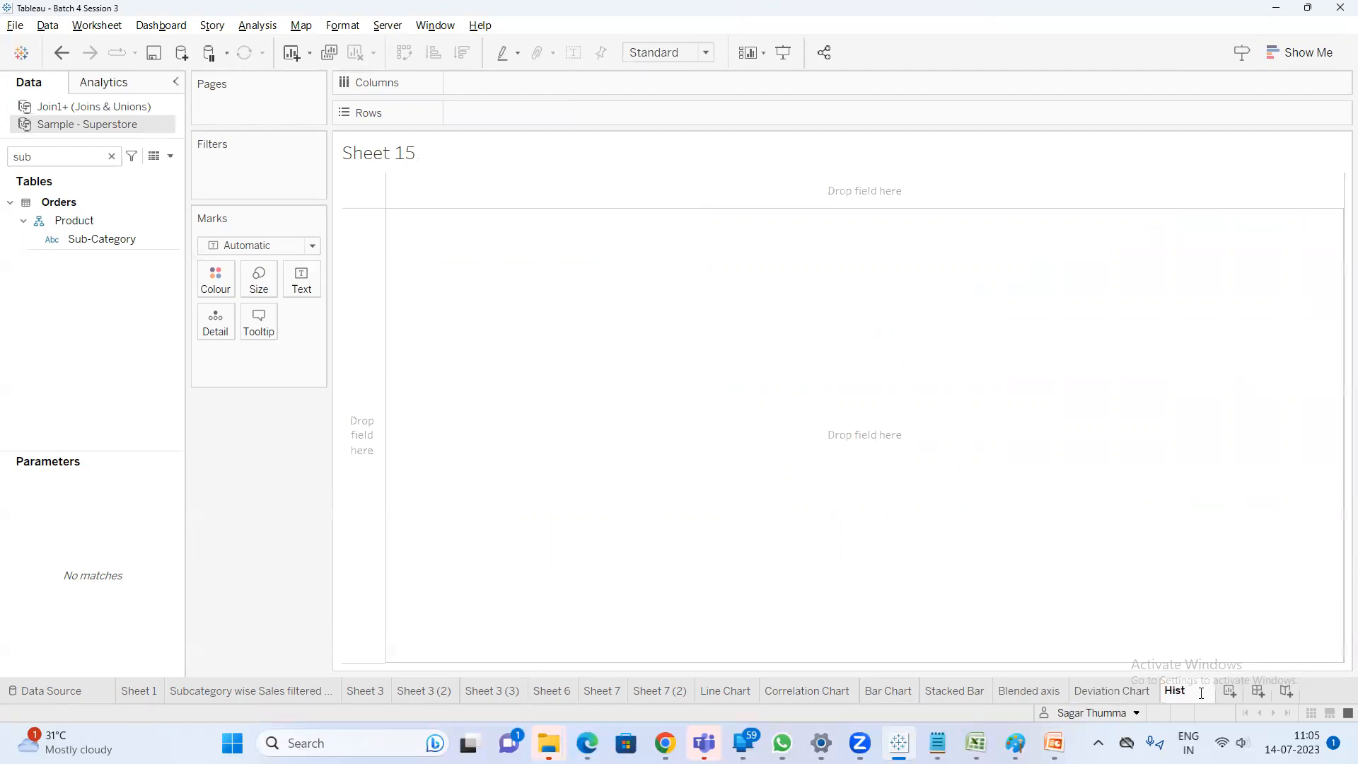
type("ogram")
key("Return")
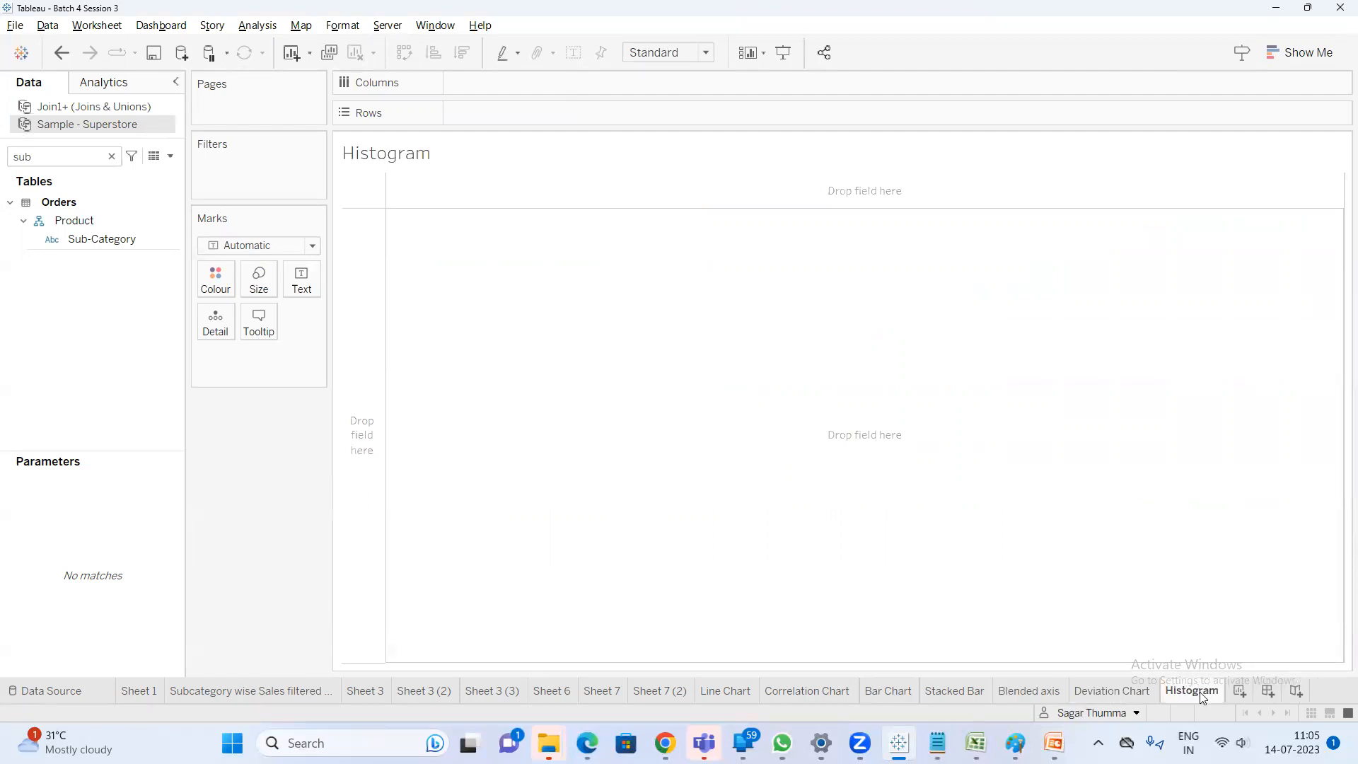
left_click(111, 156)
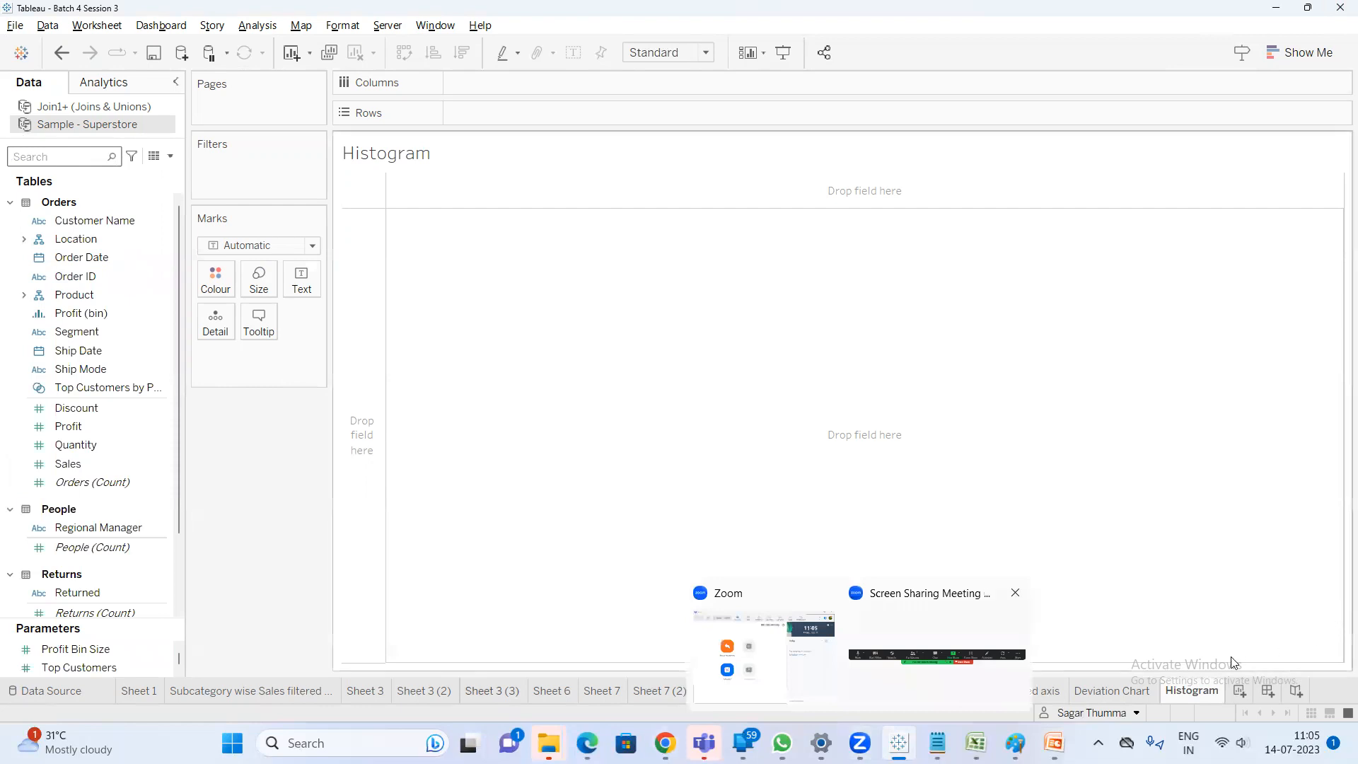
Launch Excel with a blank workbook and enter headers Movies in A1 and Ratings in B1
left_click(975, 743)
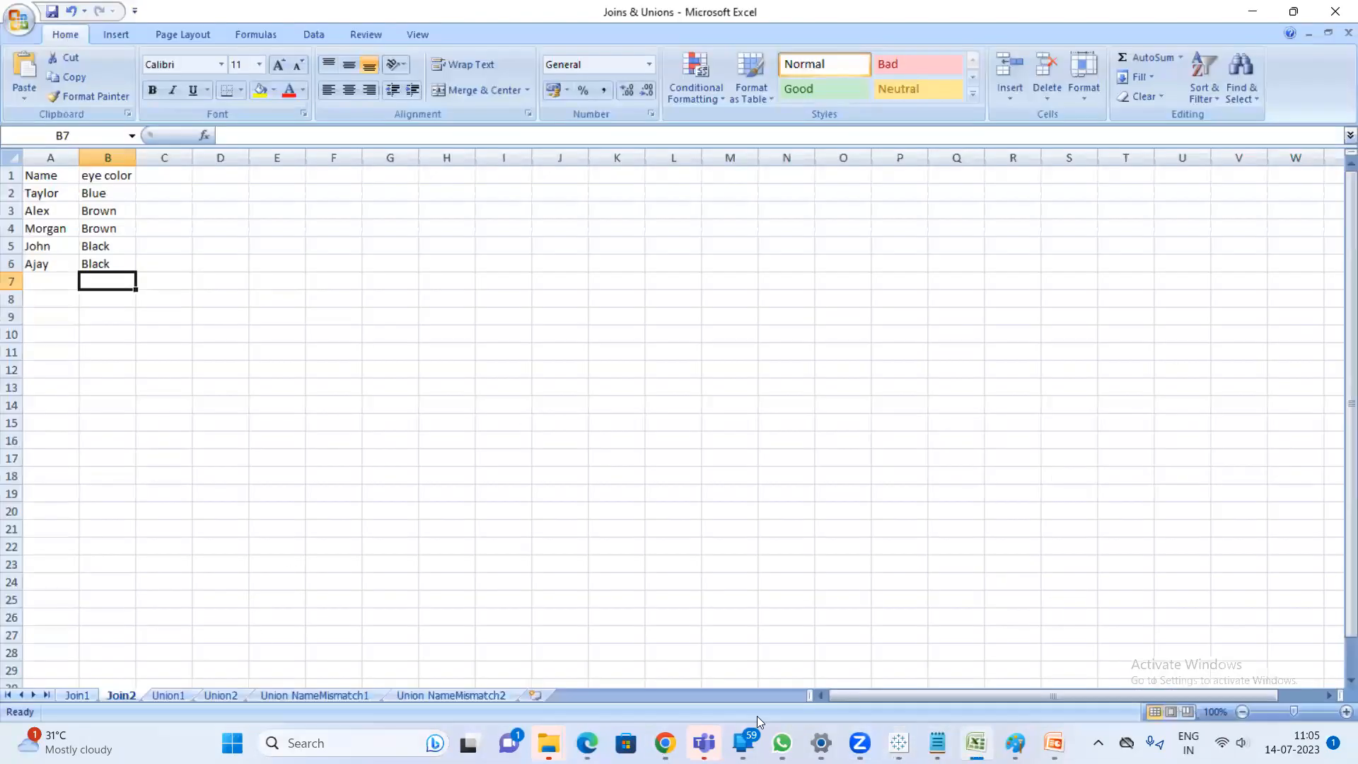
key("super")
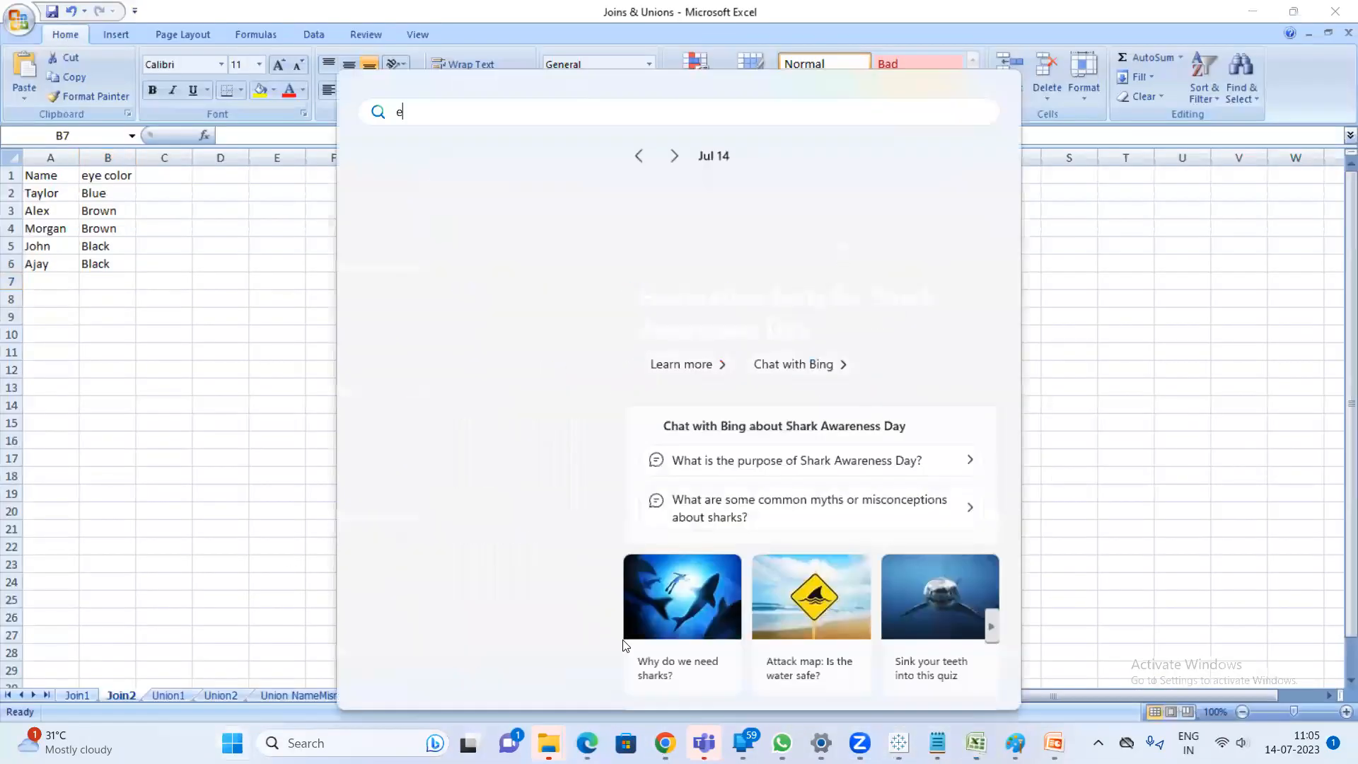
type("exce")
key("Return")
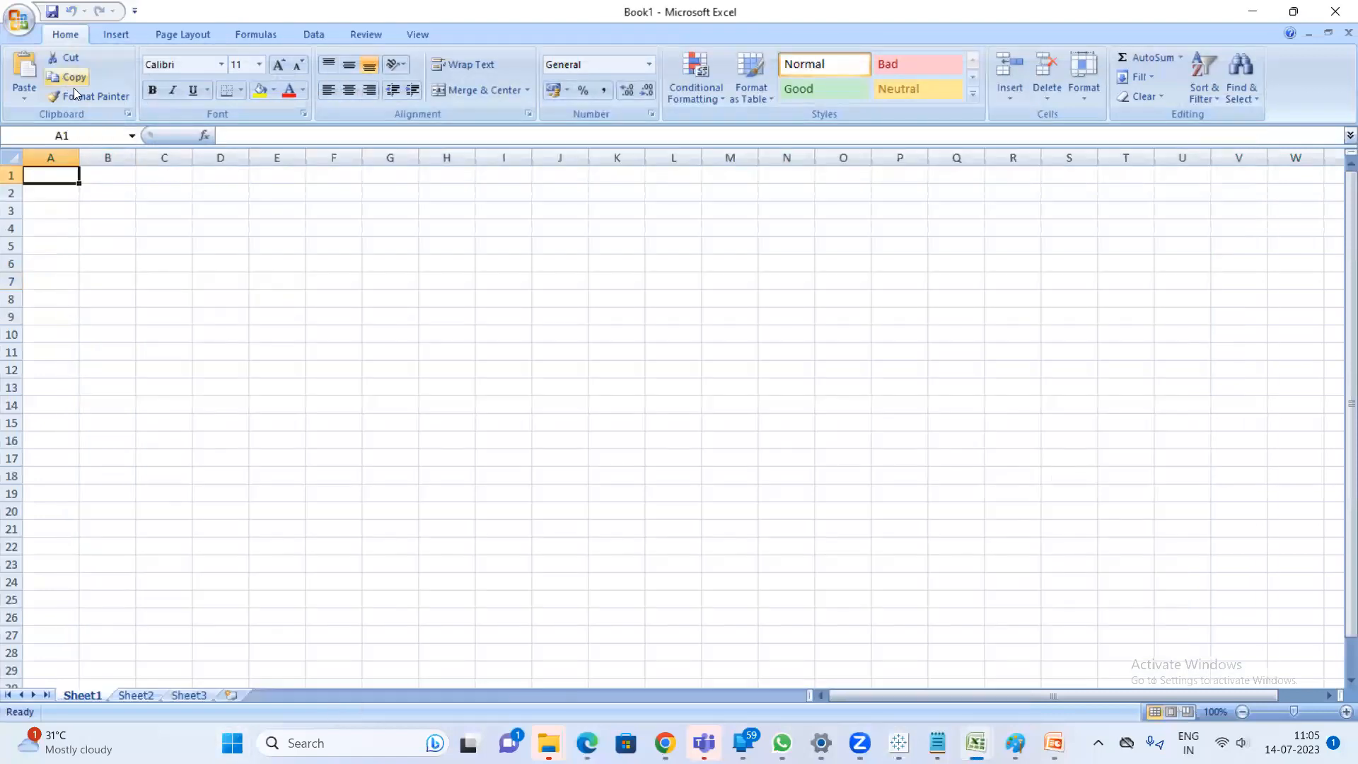
type("M")
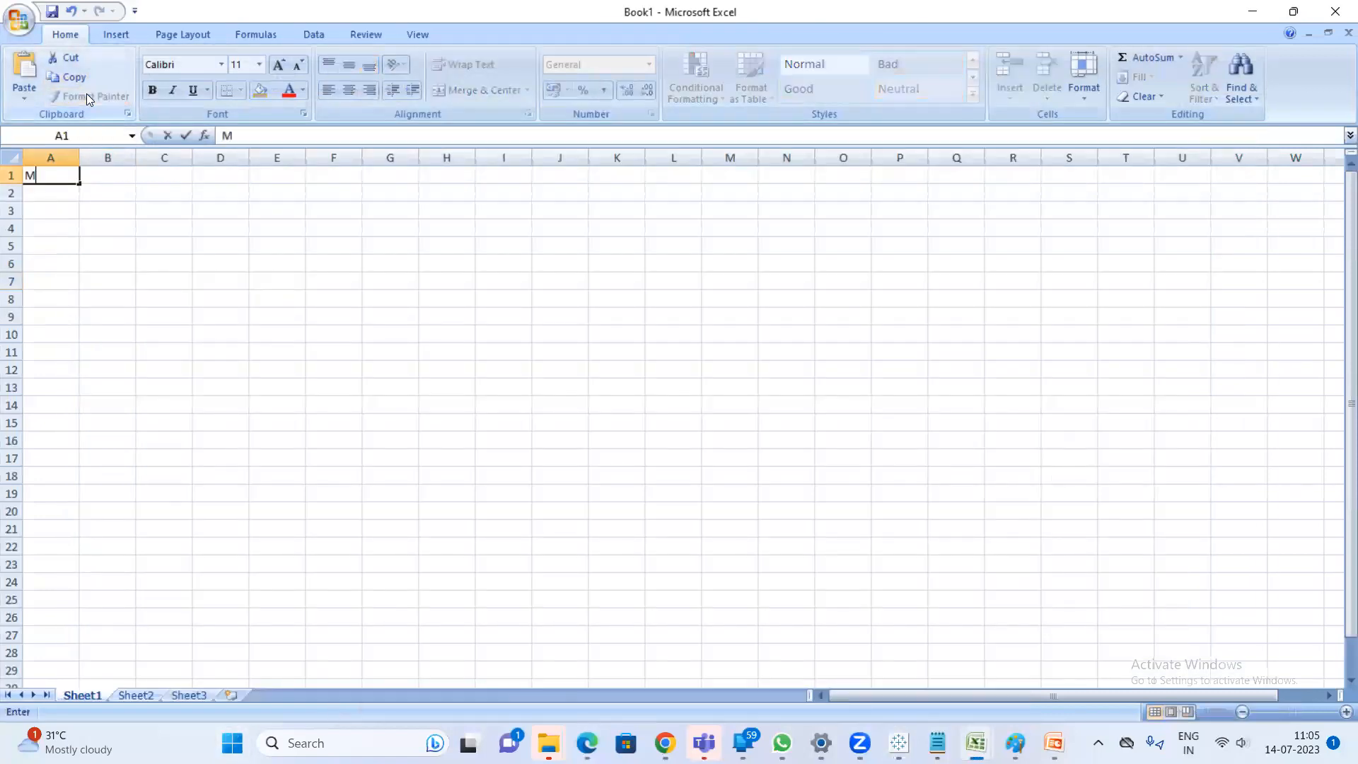
type("ovies")
key("Return")
left_click(92, 176)
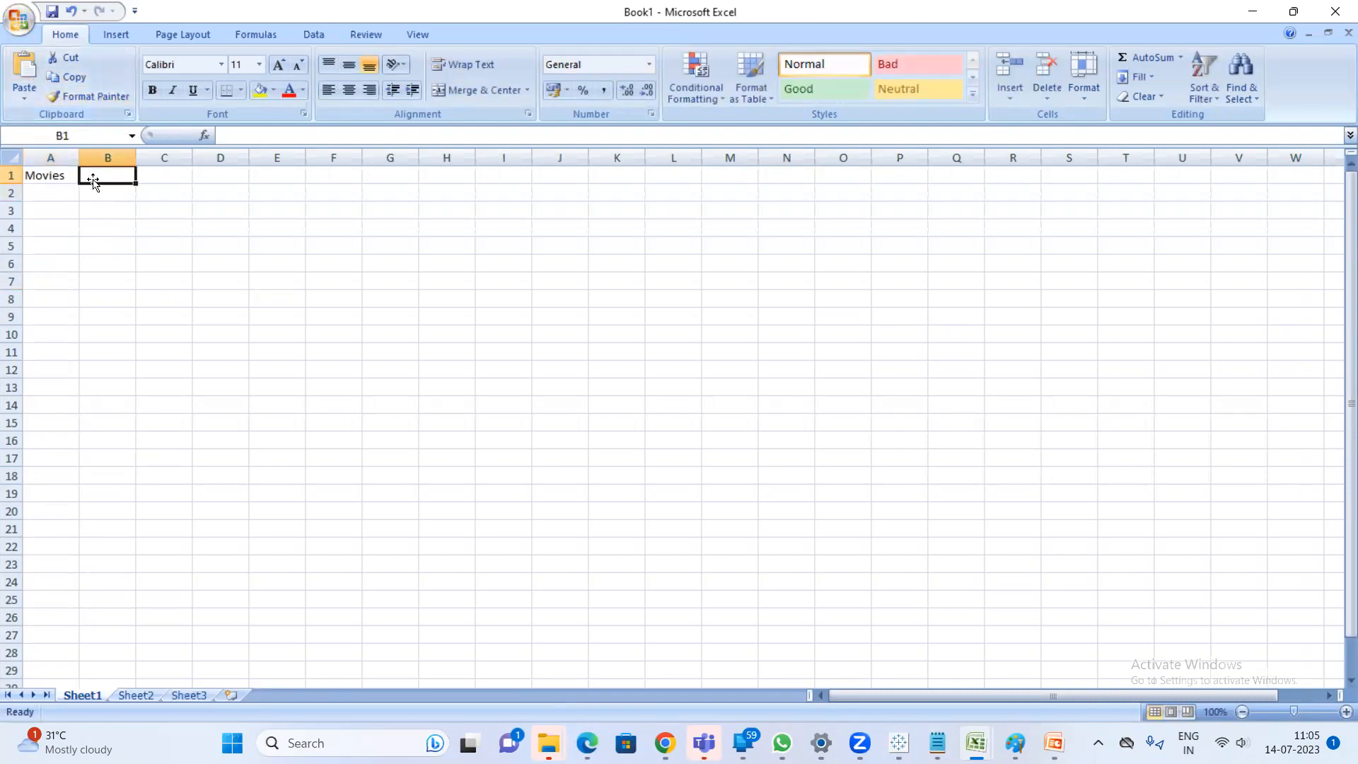
type("Ratings")
key("Return")
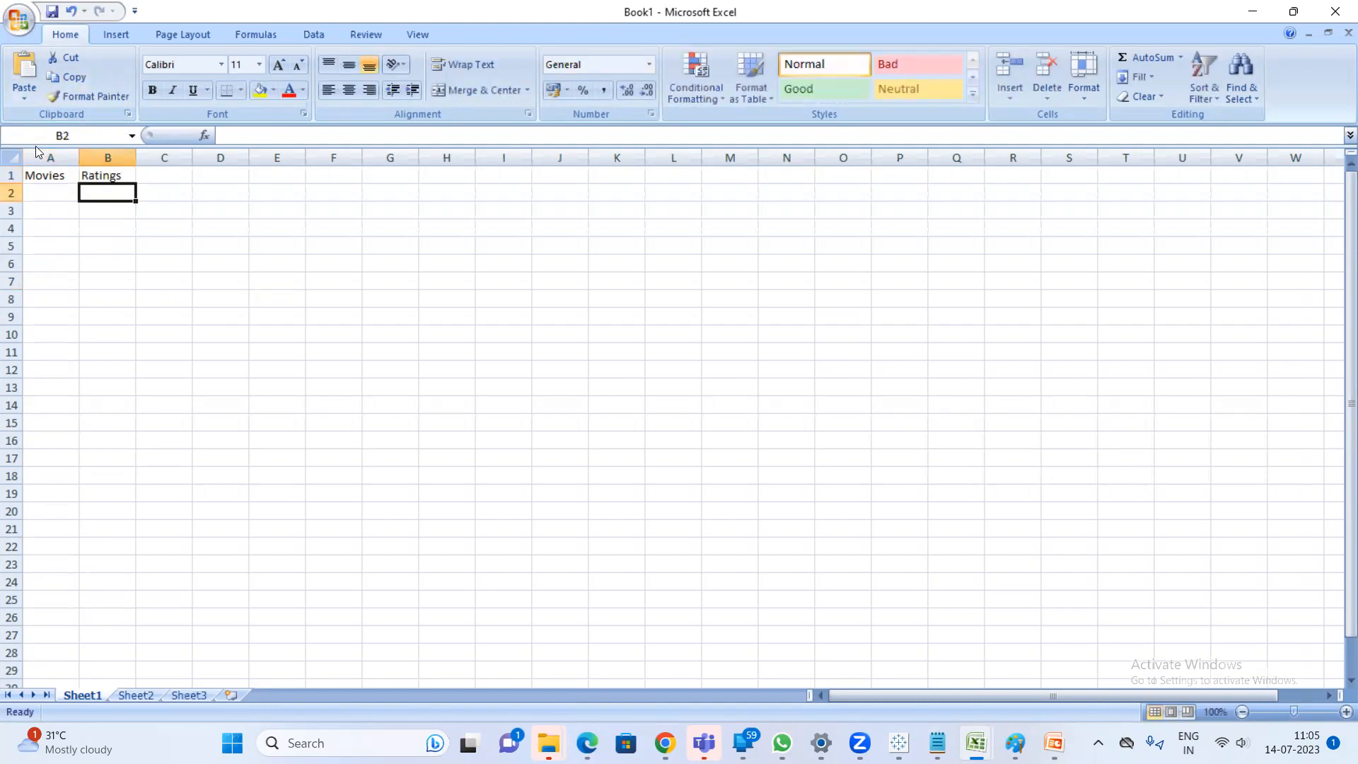
List movies A through K down cells A2:A12
left_click(62, 191)
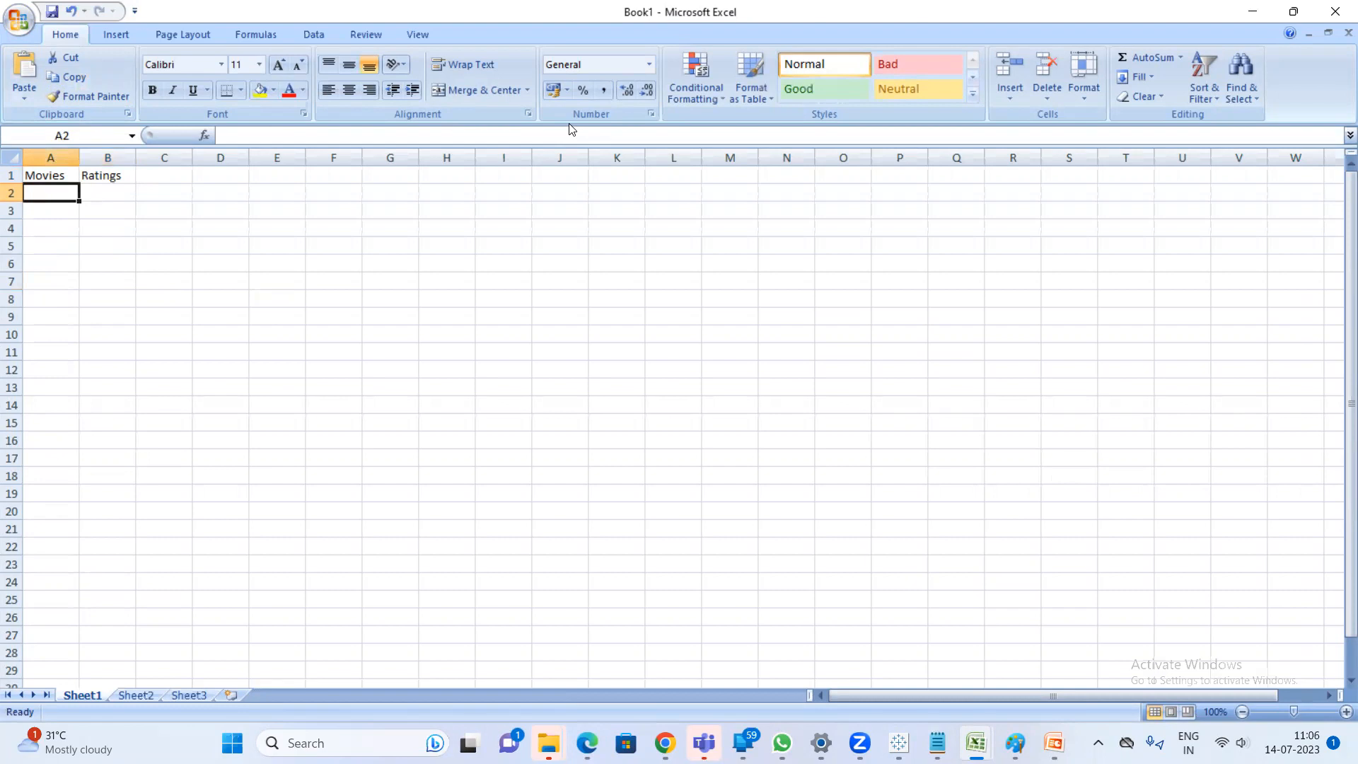
type("A")
key("Return")
type("B")
key("Return")
type("C")
key("Return")
type("D")
key("Return")
type("R")
key("BackSpace")
key("Return")
type("E")
key("Return")
type("F")
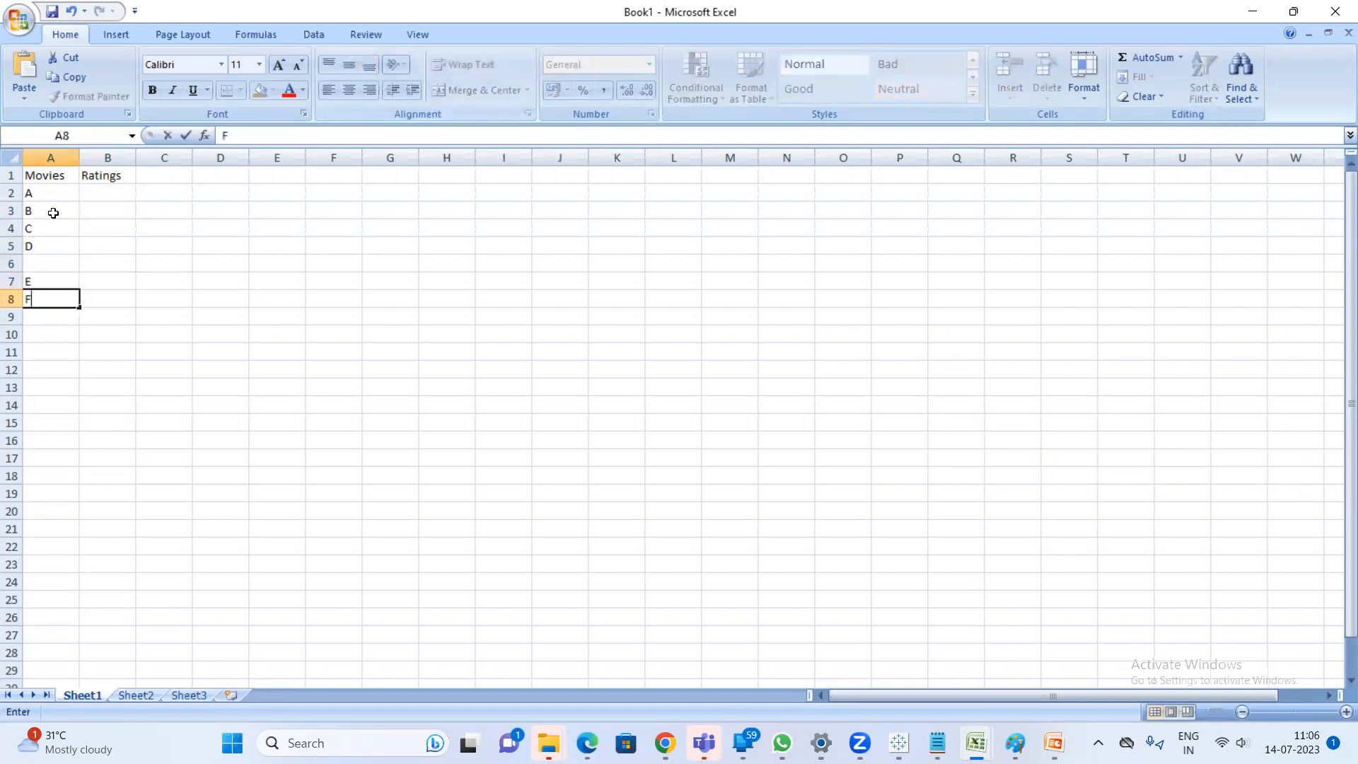
left_click(52, 266)
type("G")
key("Return")
key("Return")
key("Return")
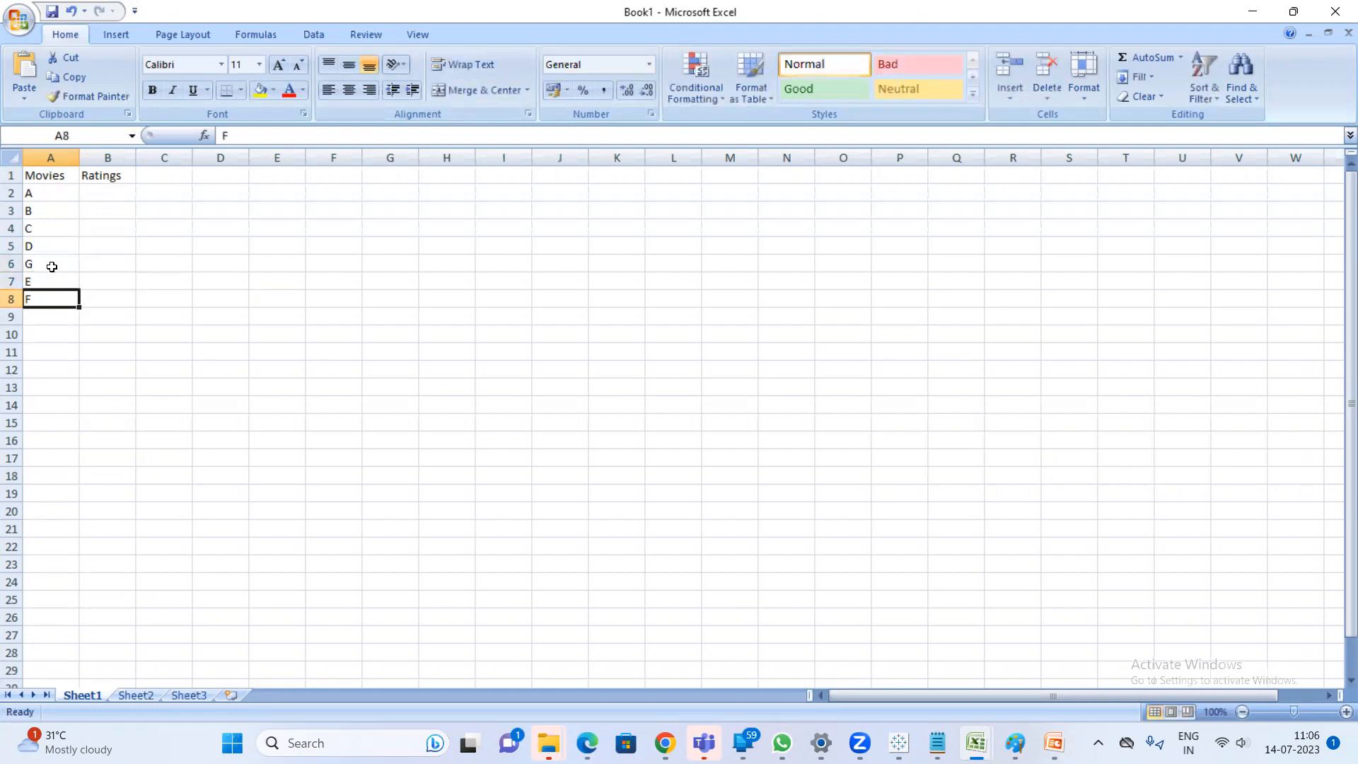
type("H")
key("Return")
type("I")
key("Return")
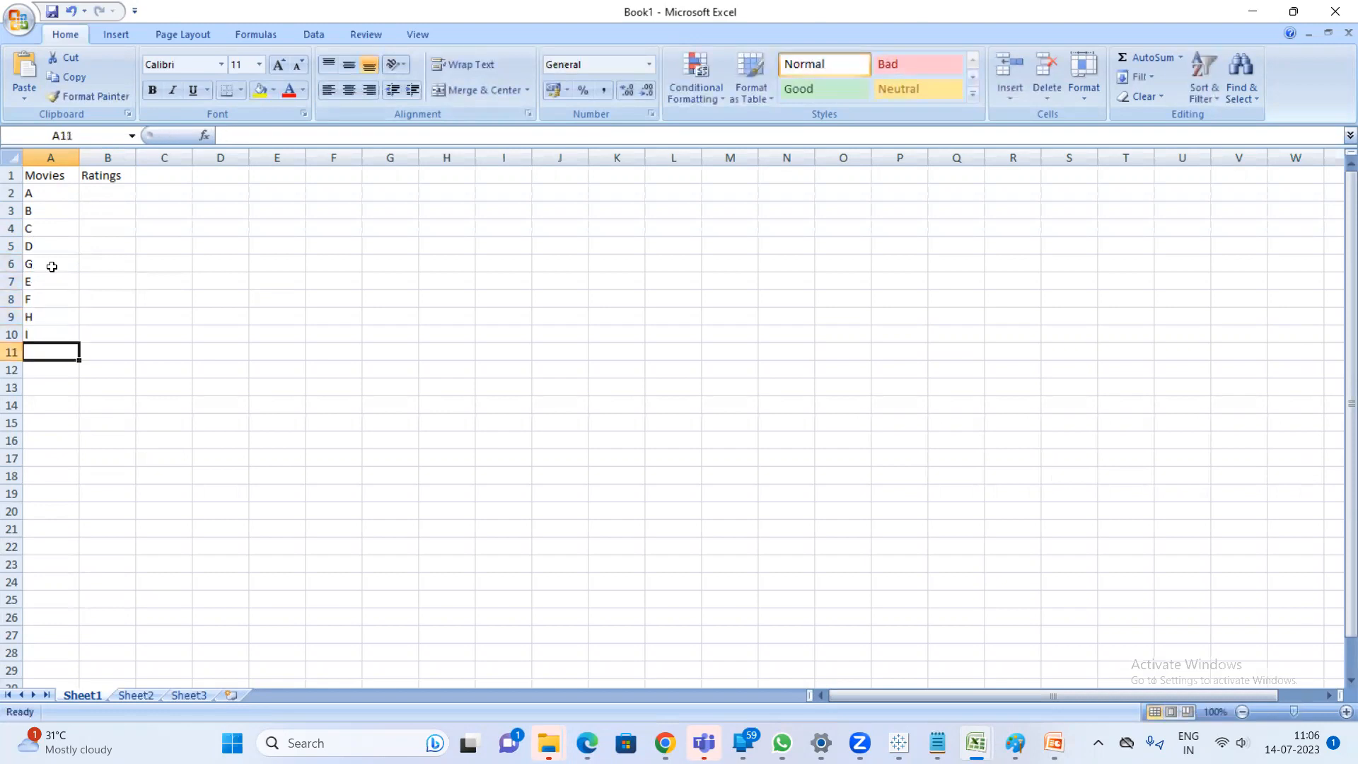
type("J")
key("Return")
type("K")
key("Return")
left_click(106, 192)
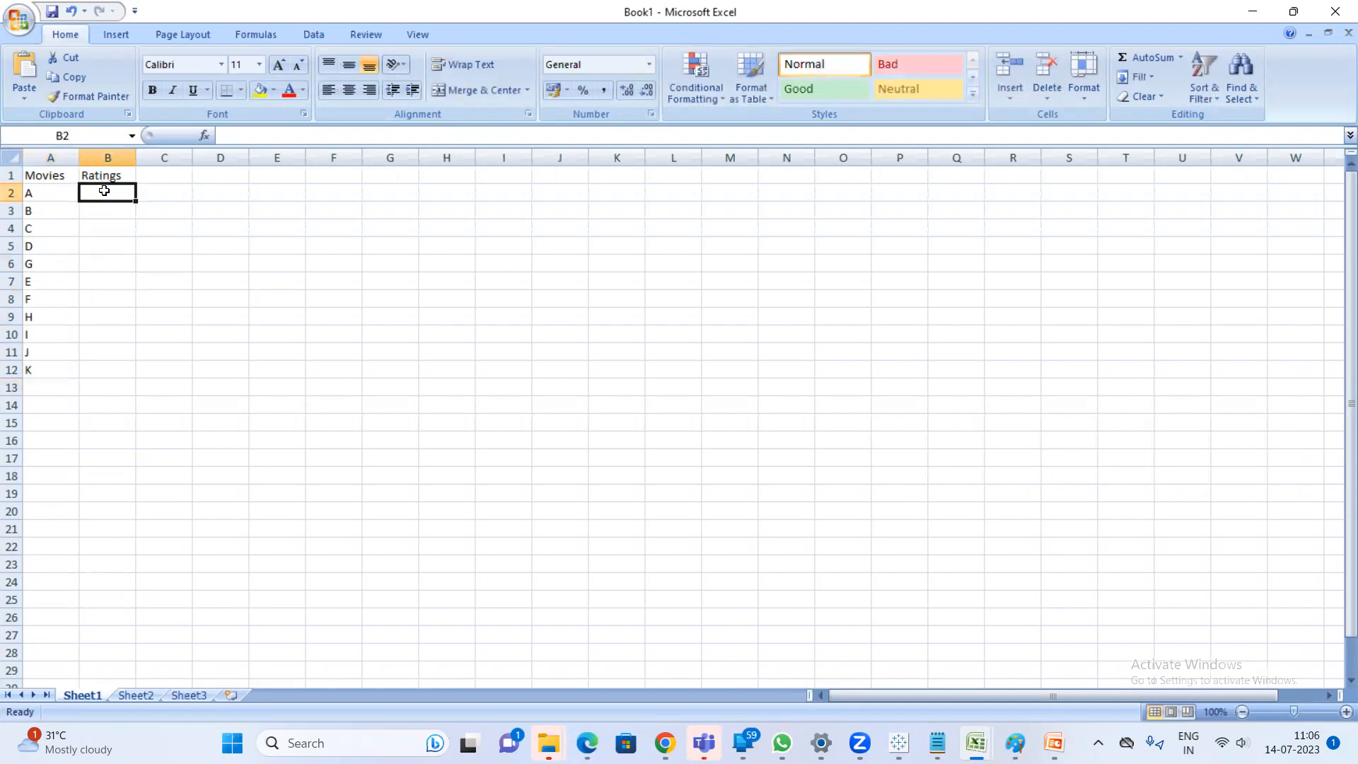
Retitle the B1 header as 'Ratings(1-10)'
type("1")
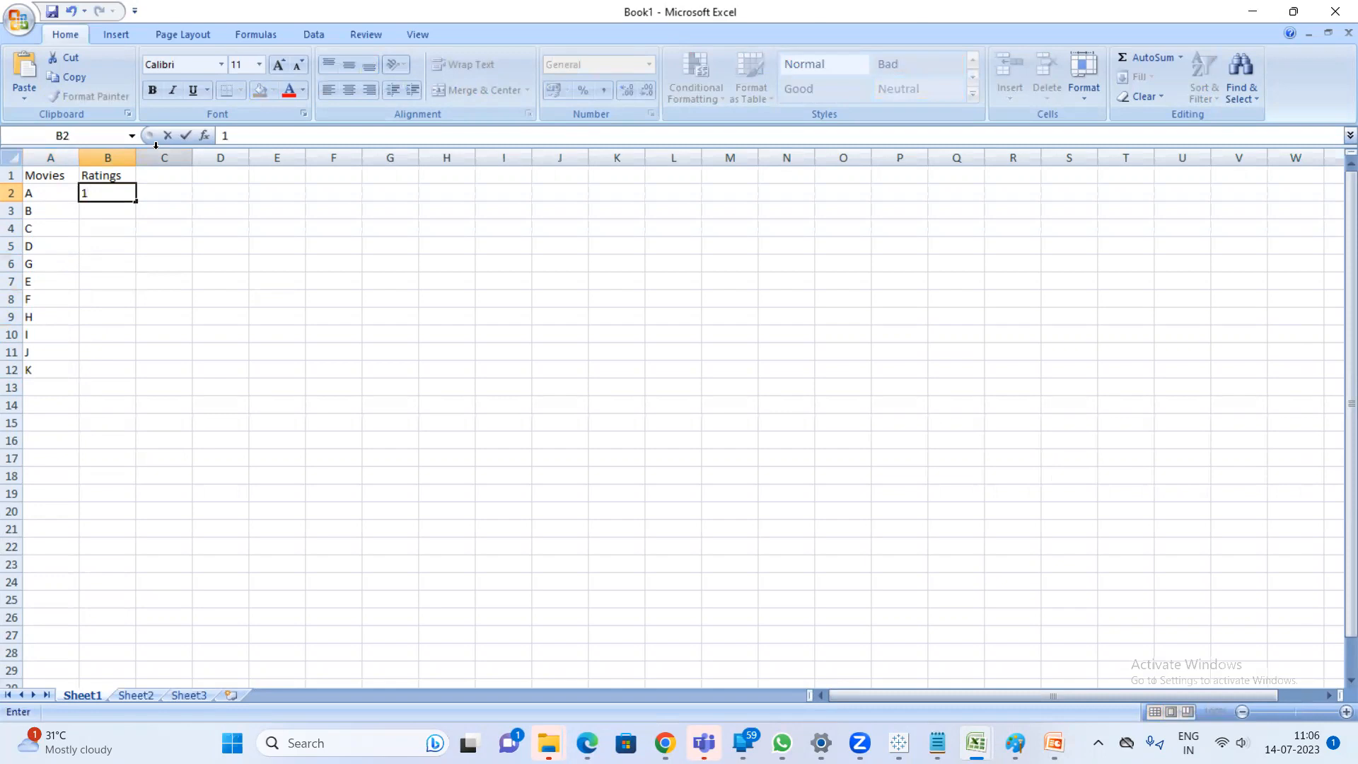
key("BackSpace")
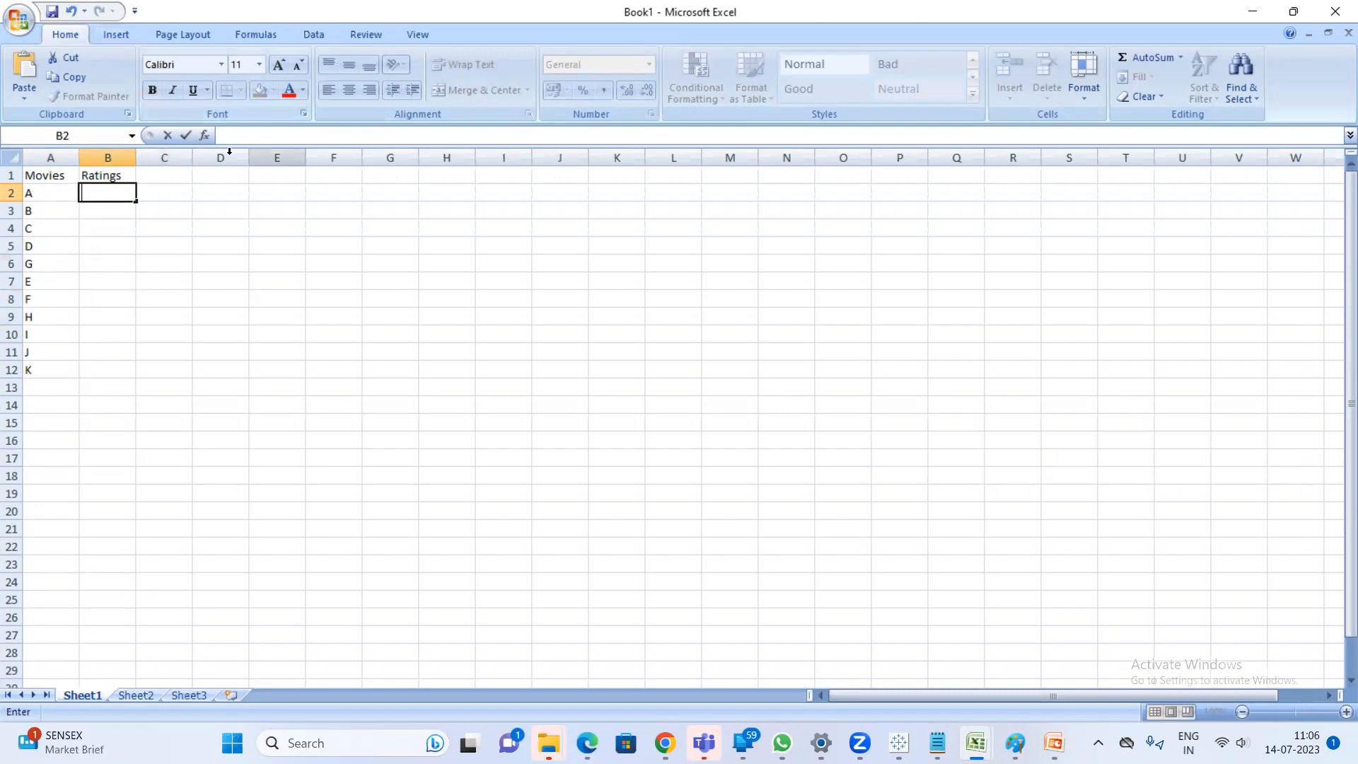
left_click(115, 176)
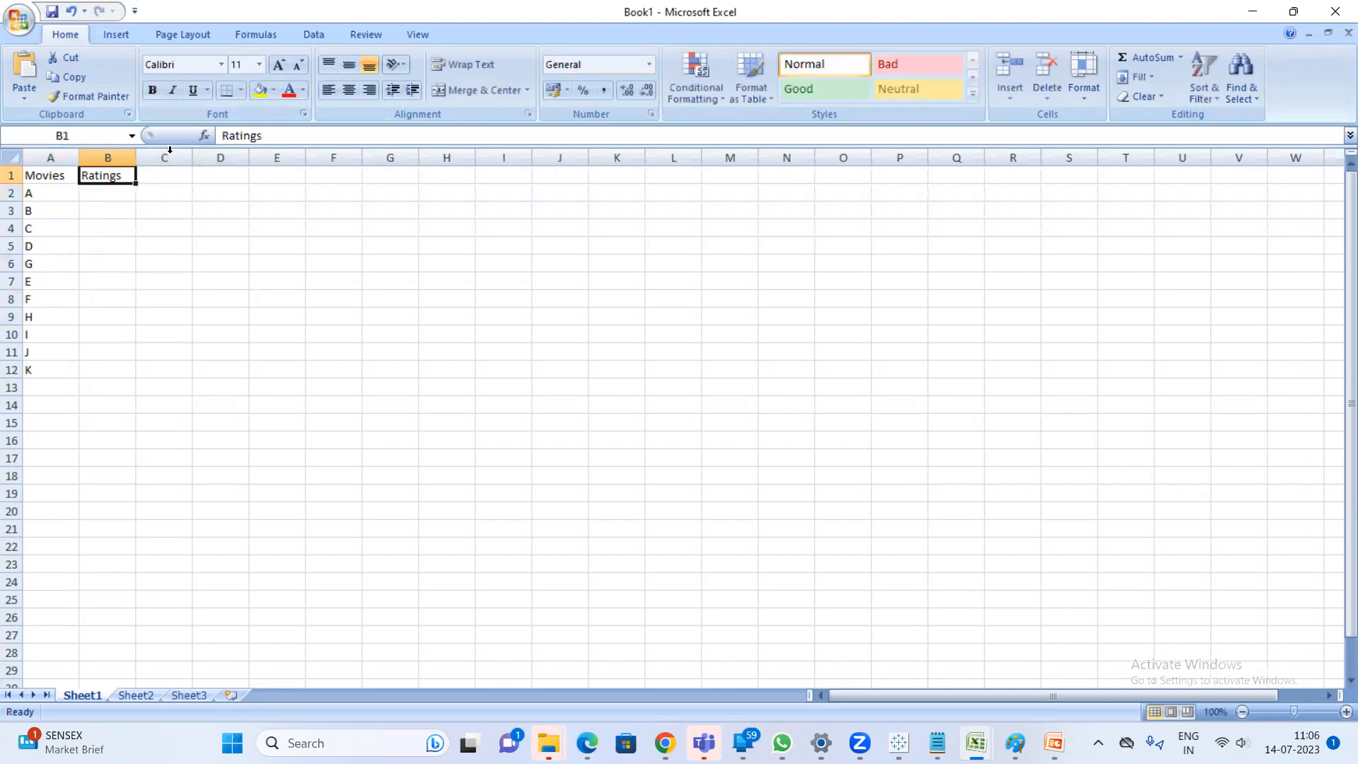
left_click(296, 137)
type("(1")
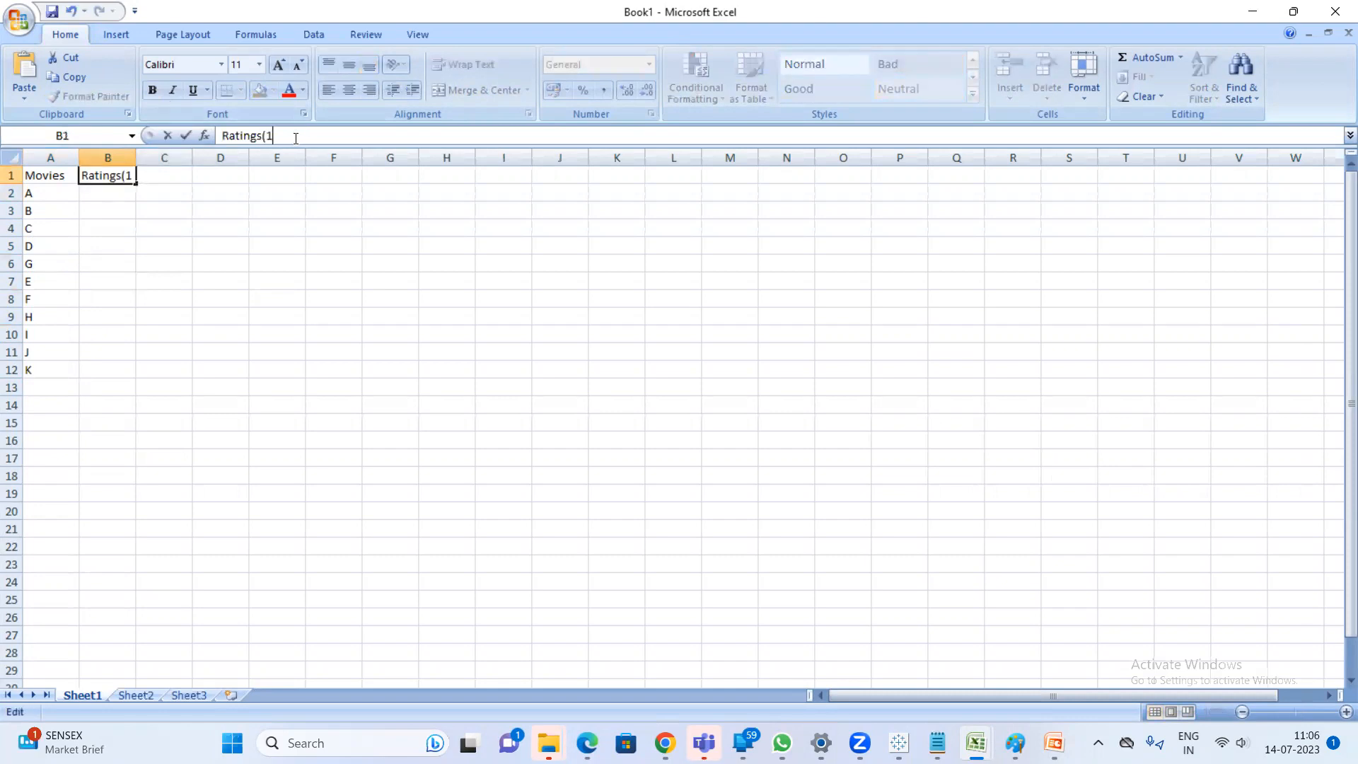
type("-10)")
key("Return")
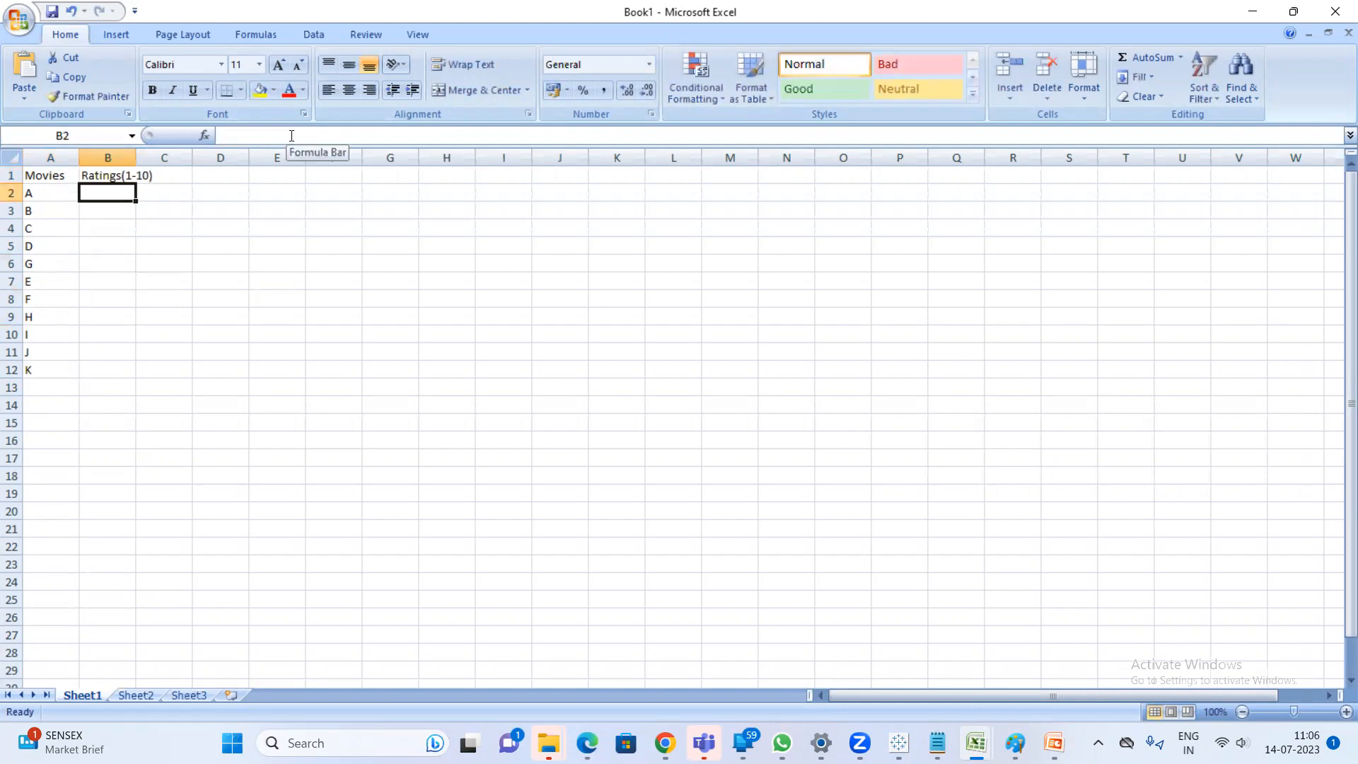
Enter ratings 8, 9, 4, 5, 6, 2, 5, 8, 6, 8, 4 down B2:B12
type("8")
key("Return")
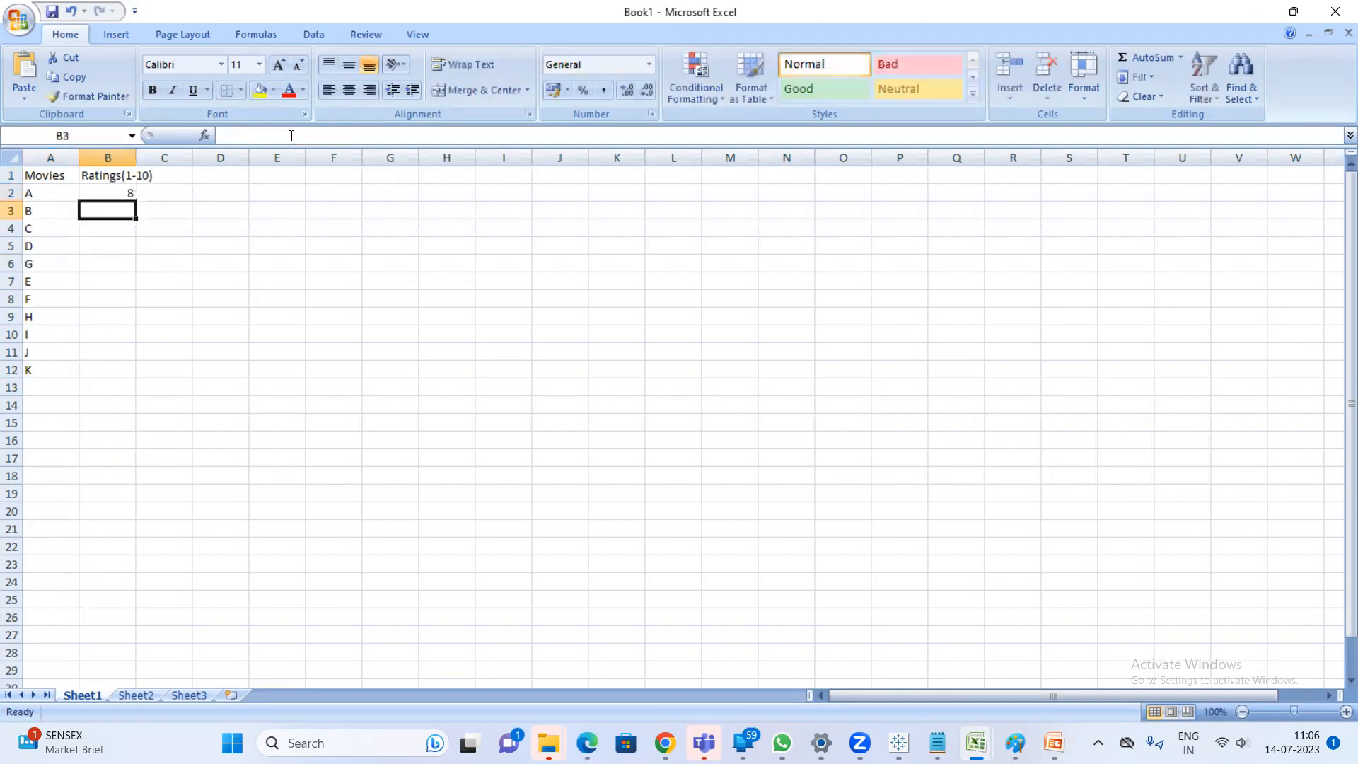
type("9")
key("Return")
type("4")
key("Return")
type("5")
key("Return")
type("6")
key("Return")
type("2")
key("Return")
type("5")
key("Return")
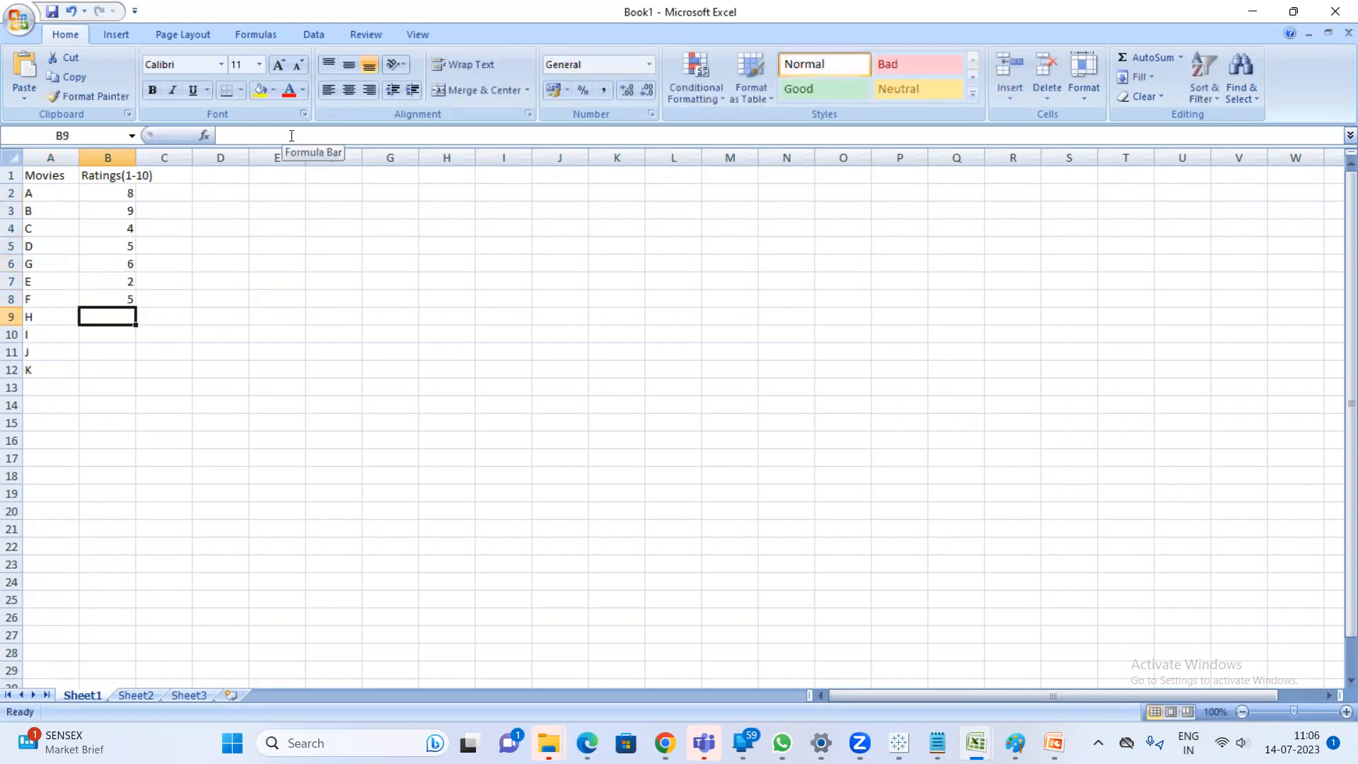
type("86")
key("BackSpace")
key("Return")
type("6")
key("Return")
type("8")
key("Return")
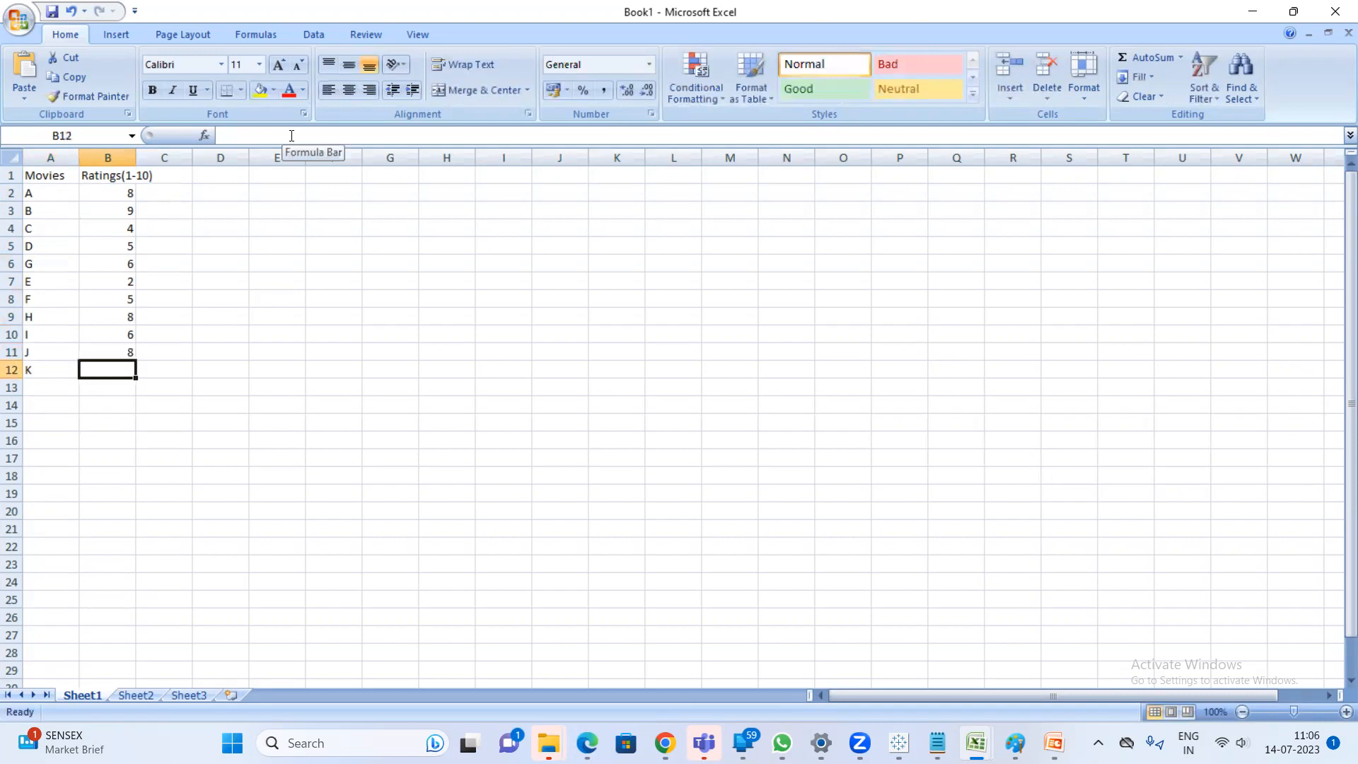
type("2")
key("BackSpace")
type("4")
key("Return")
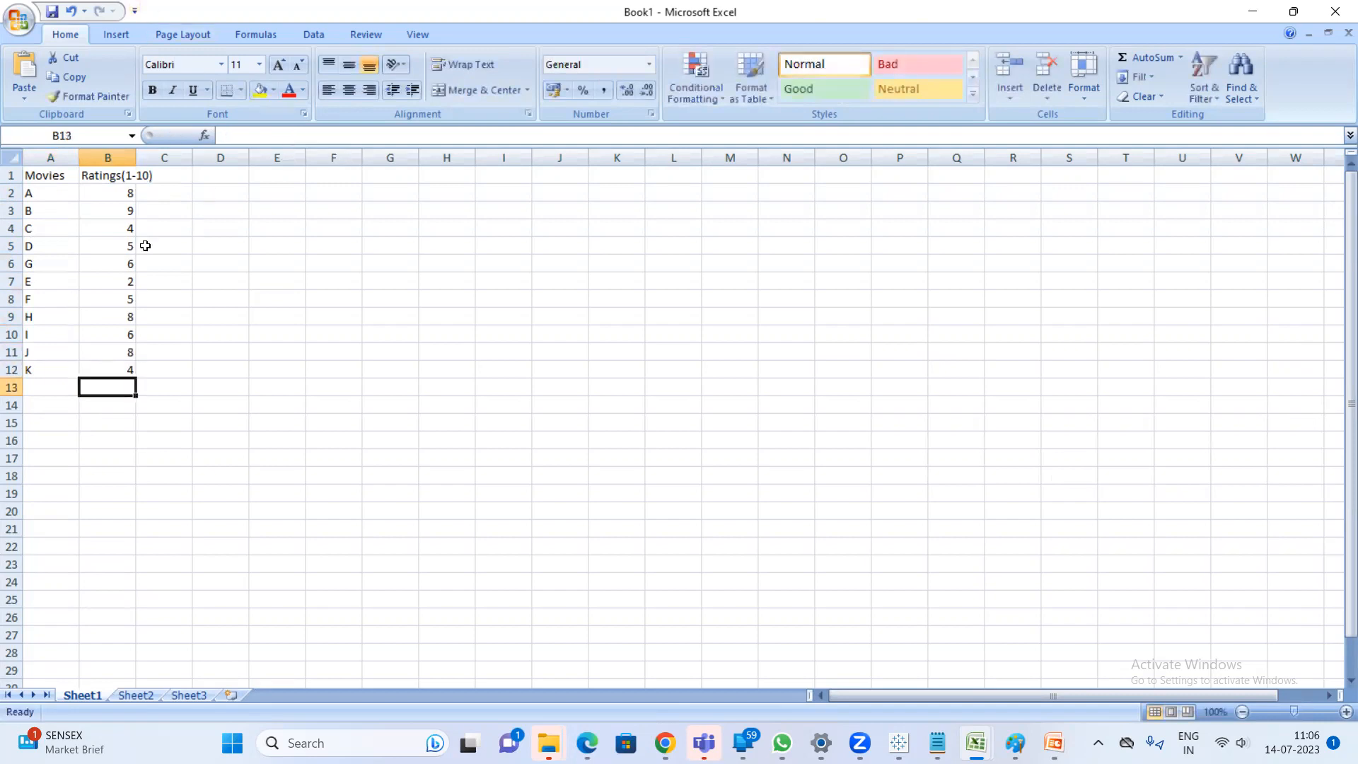
Change movie H's rating to 7 and movie A's rating to 10
left_click(126, 311)
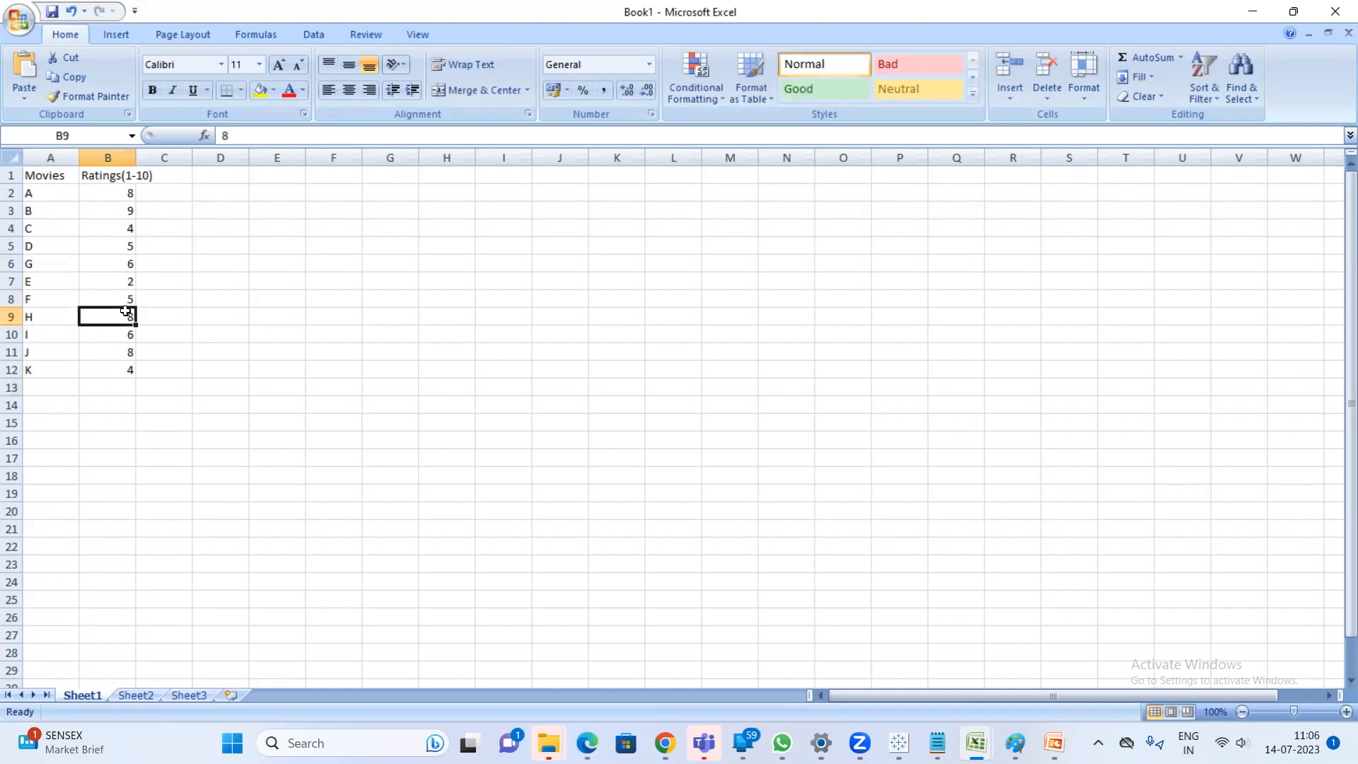
type("7")
double_click(131, 191)
key("Escape")
type("10")
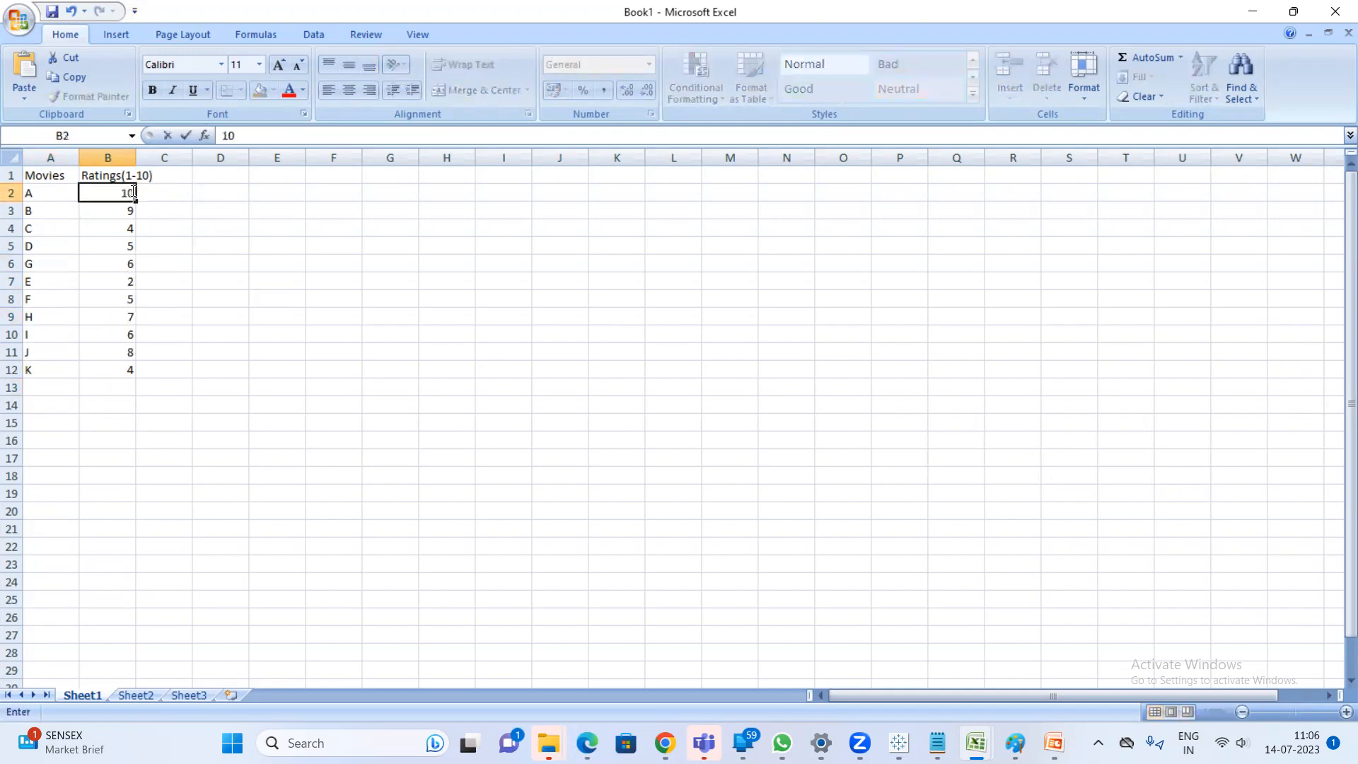
key("Return")
Widen column B and sort the movie list by Ratings(1-10), smallest to largest
left_click_drag(139, 155, 160, 155)
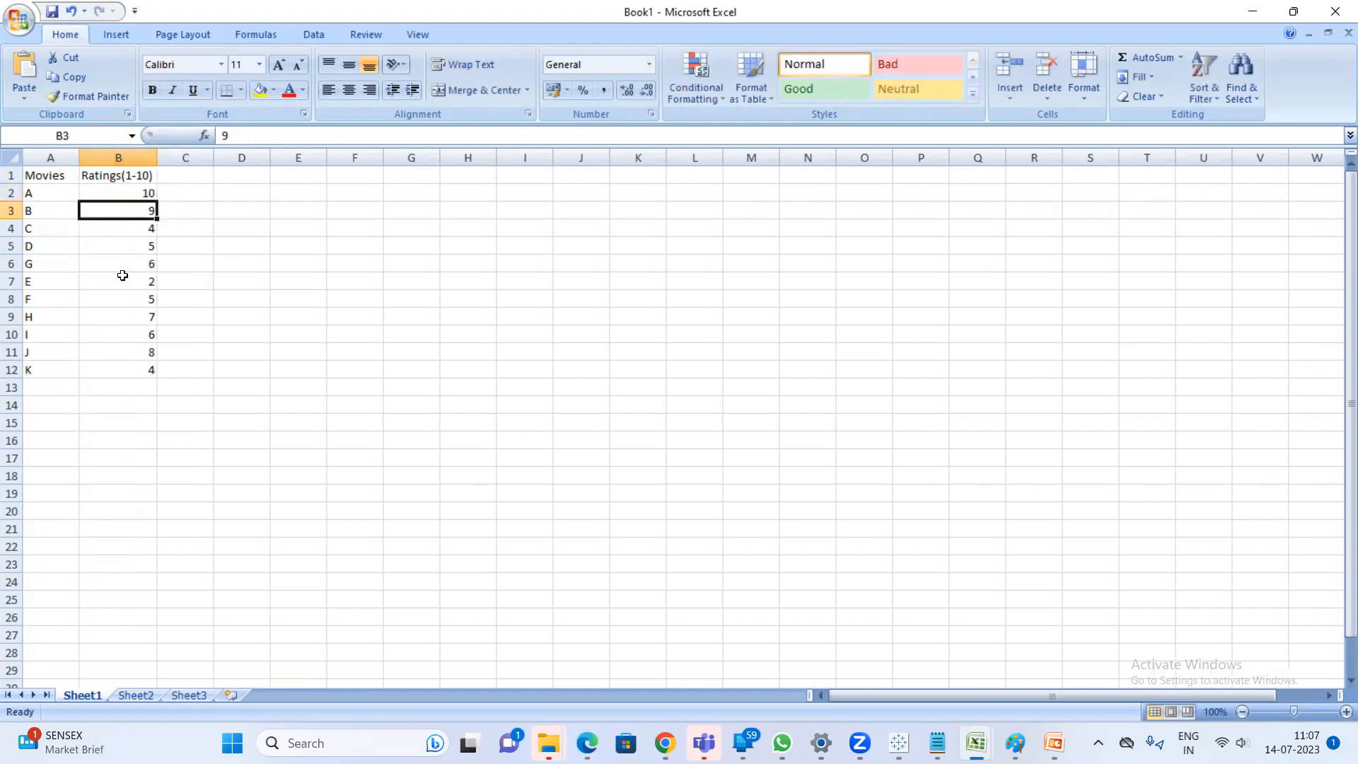
left_click(105, 187)
left_click(148, 161)
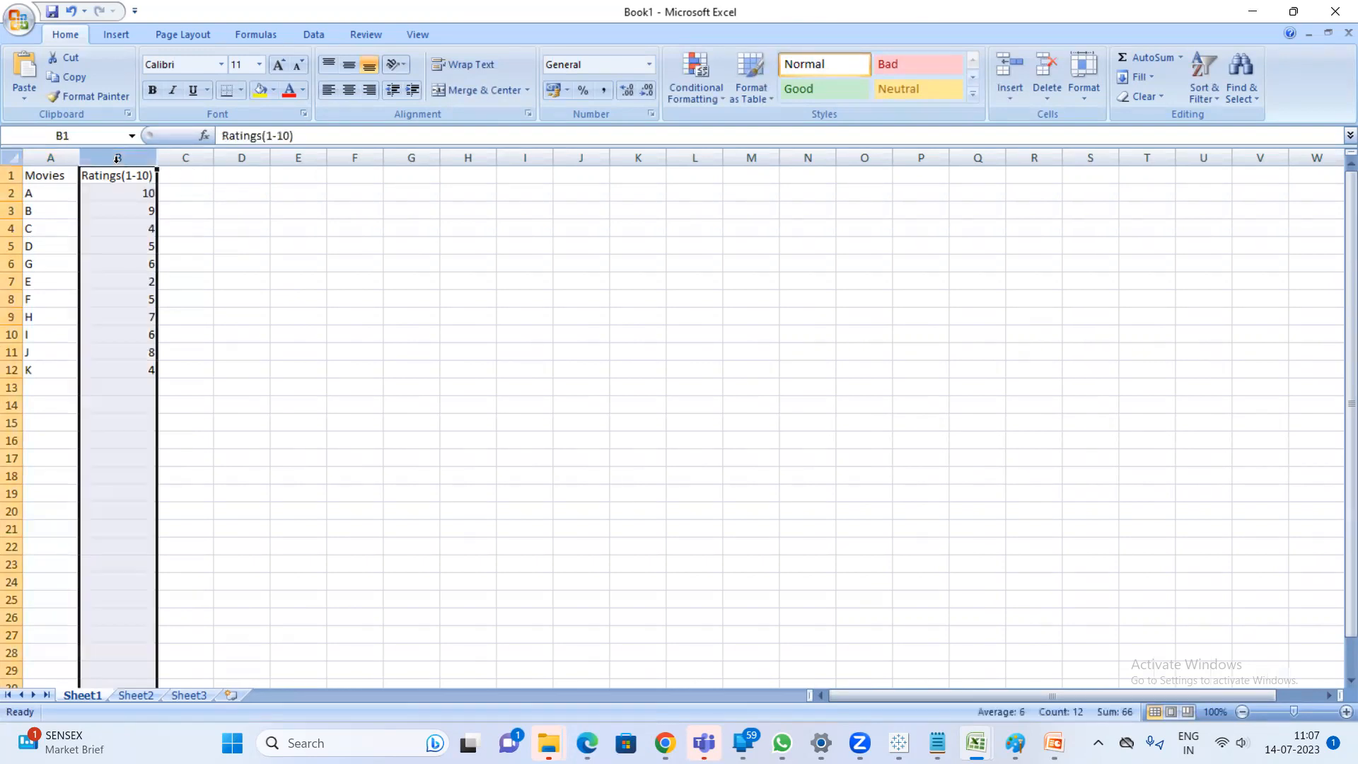
left_click(314, 35)
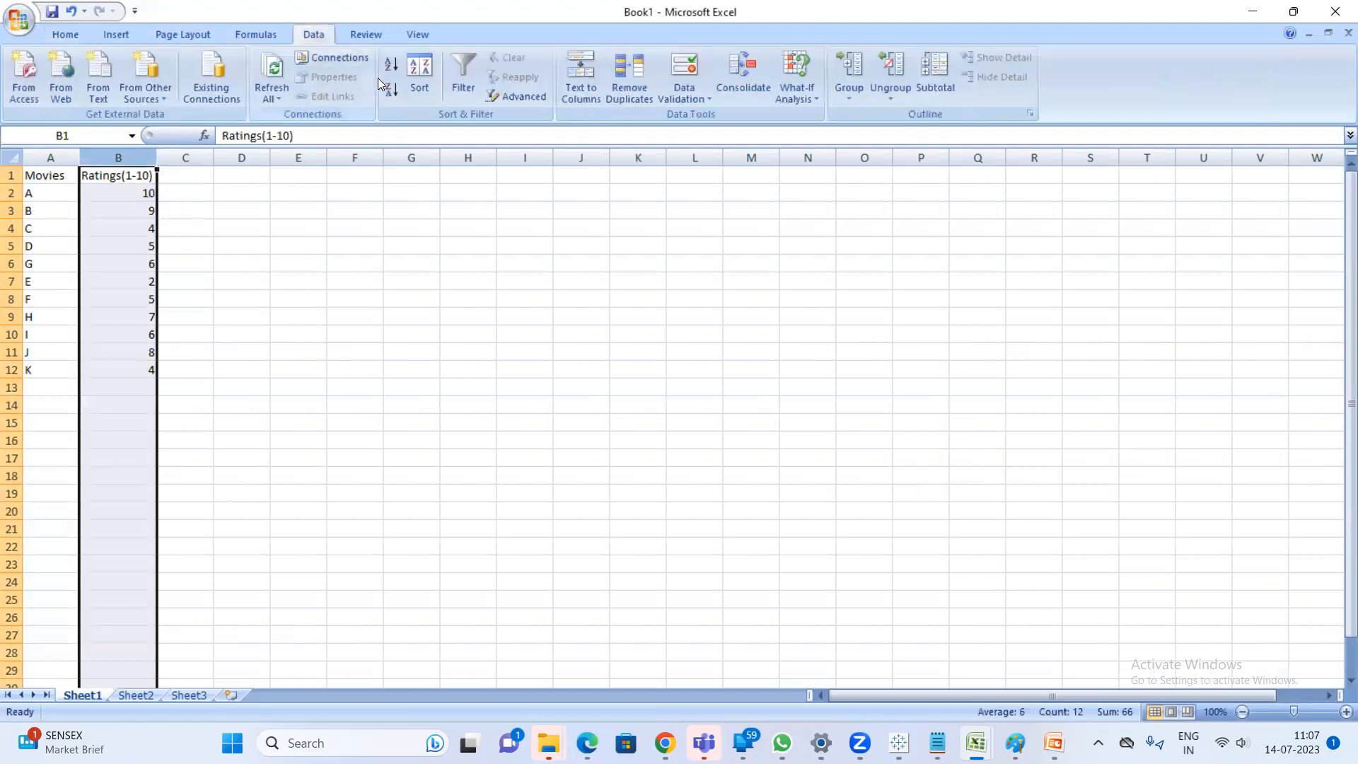
left_click(394, 92)
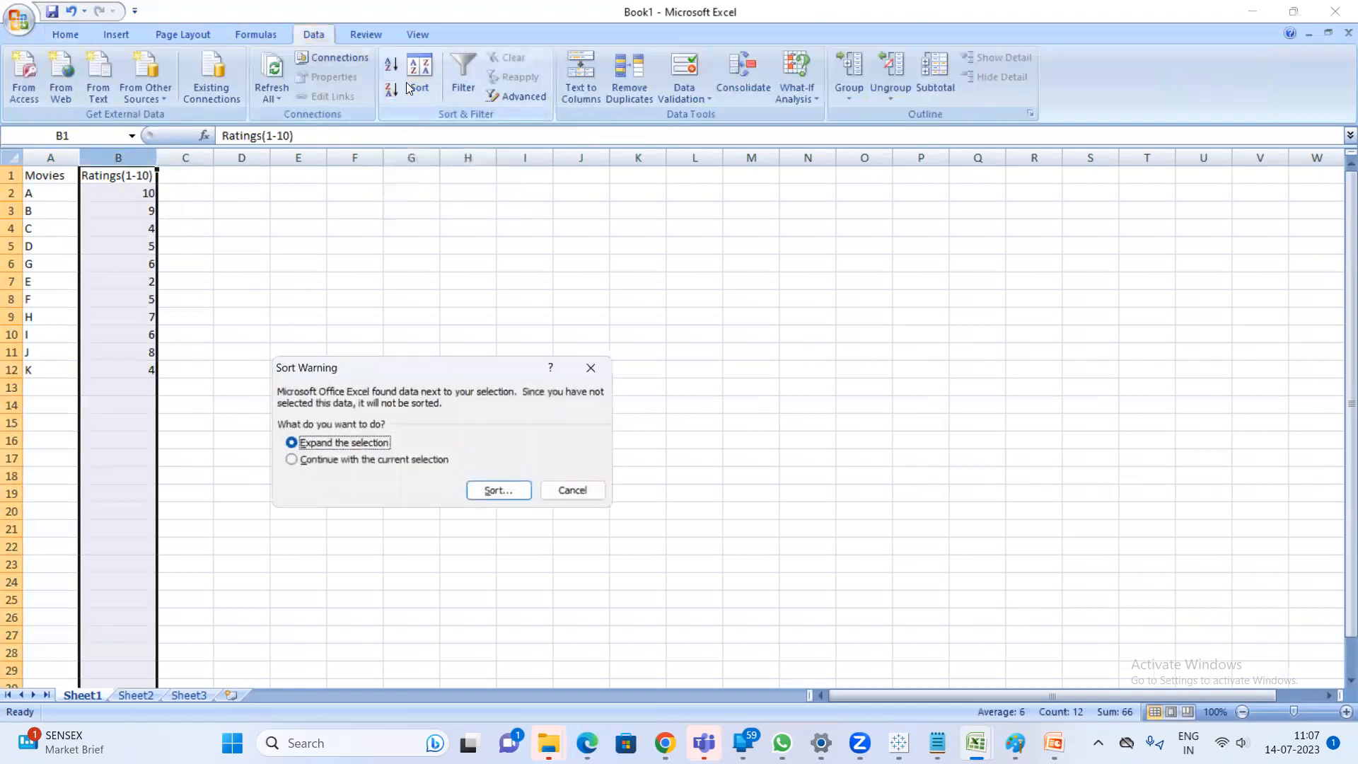
left_click(495, 491)
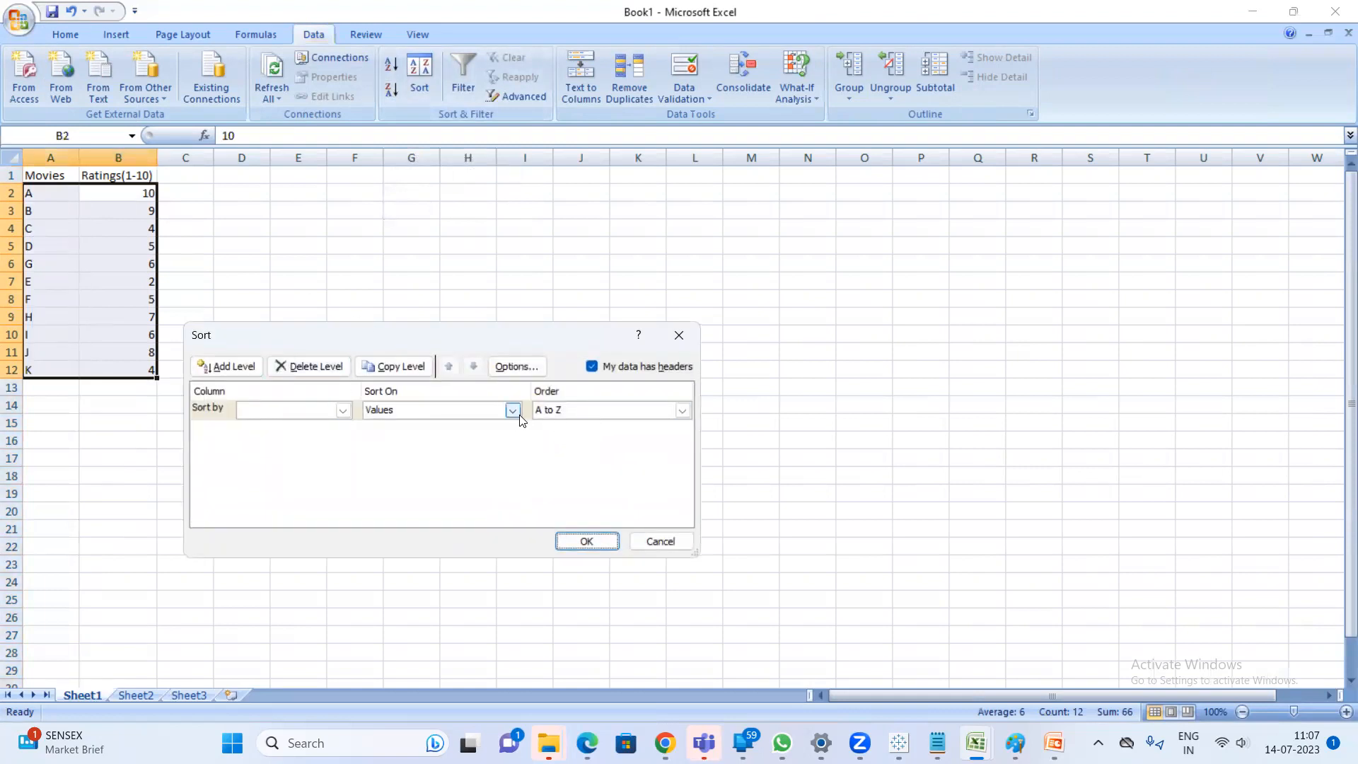
left_click(343, 410)
left_click(325, 438)
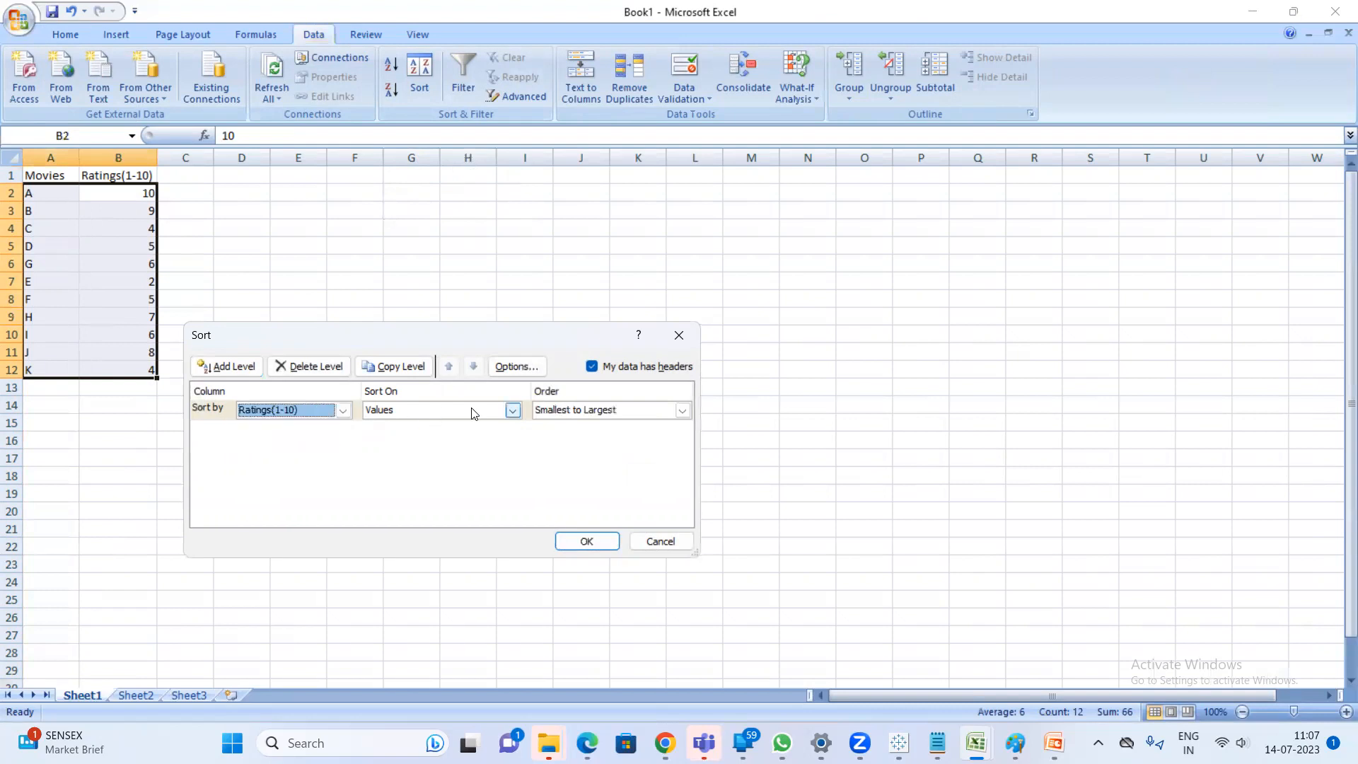
left_click(586, 541)
Select the higher ratings 6–10 and the lower ratings 2–5 in the sorted column
left_click(218, 329)
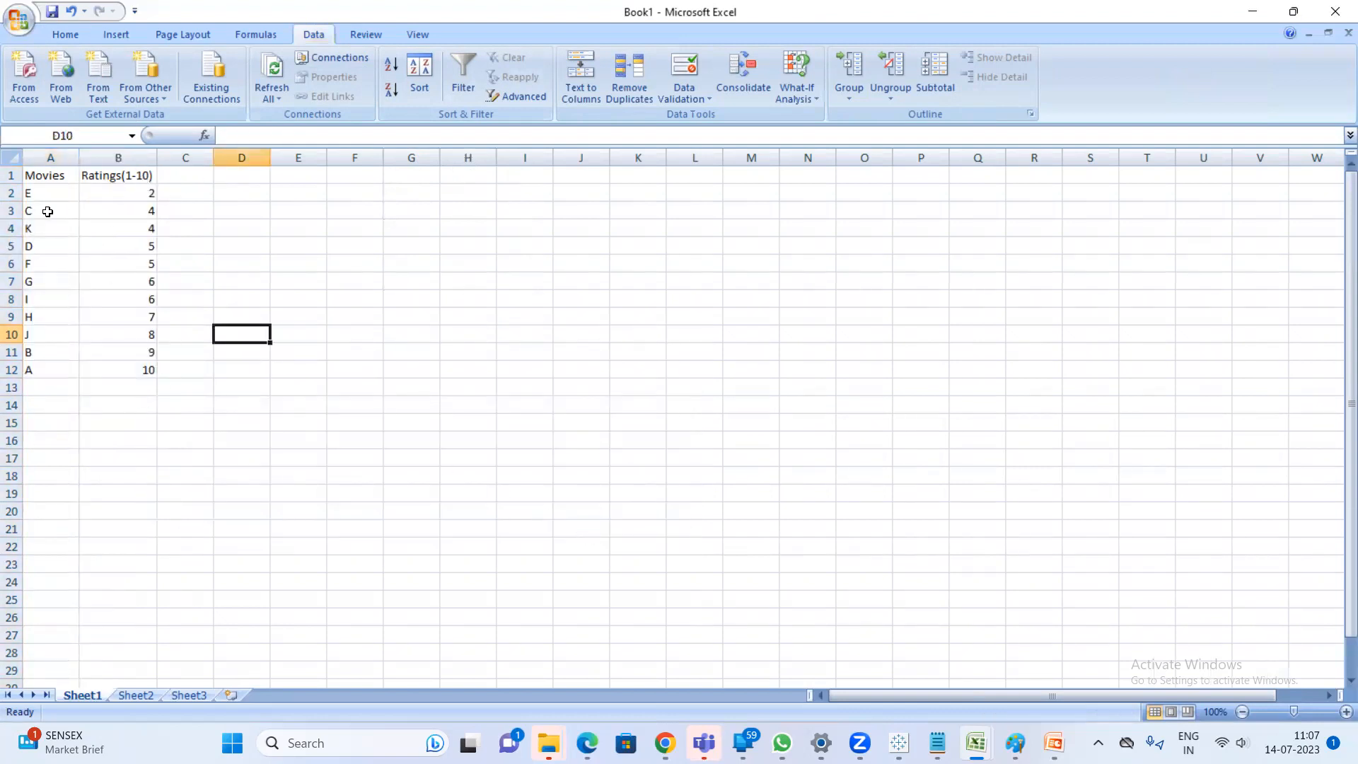
left_click(135, 373)
left_click_drag(129, 282, 130, 396)
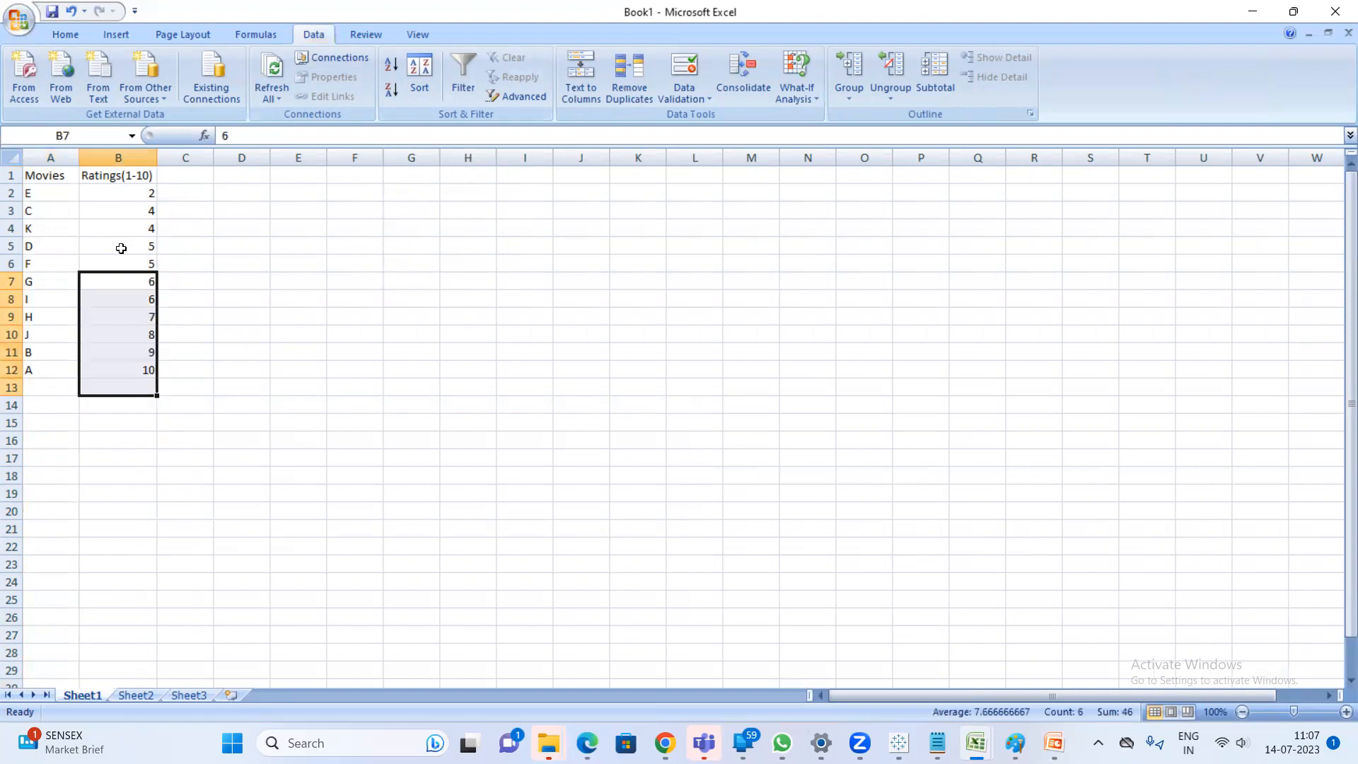
left_click_drag(121, 263, 121, 193)
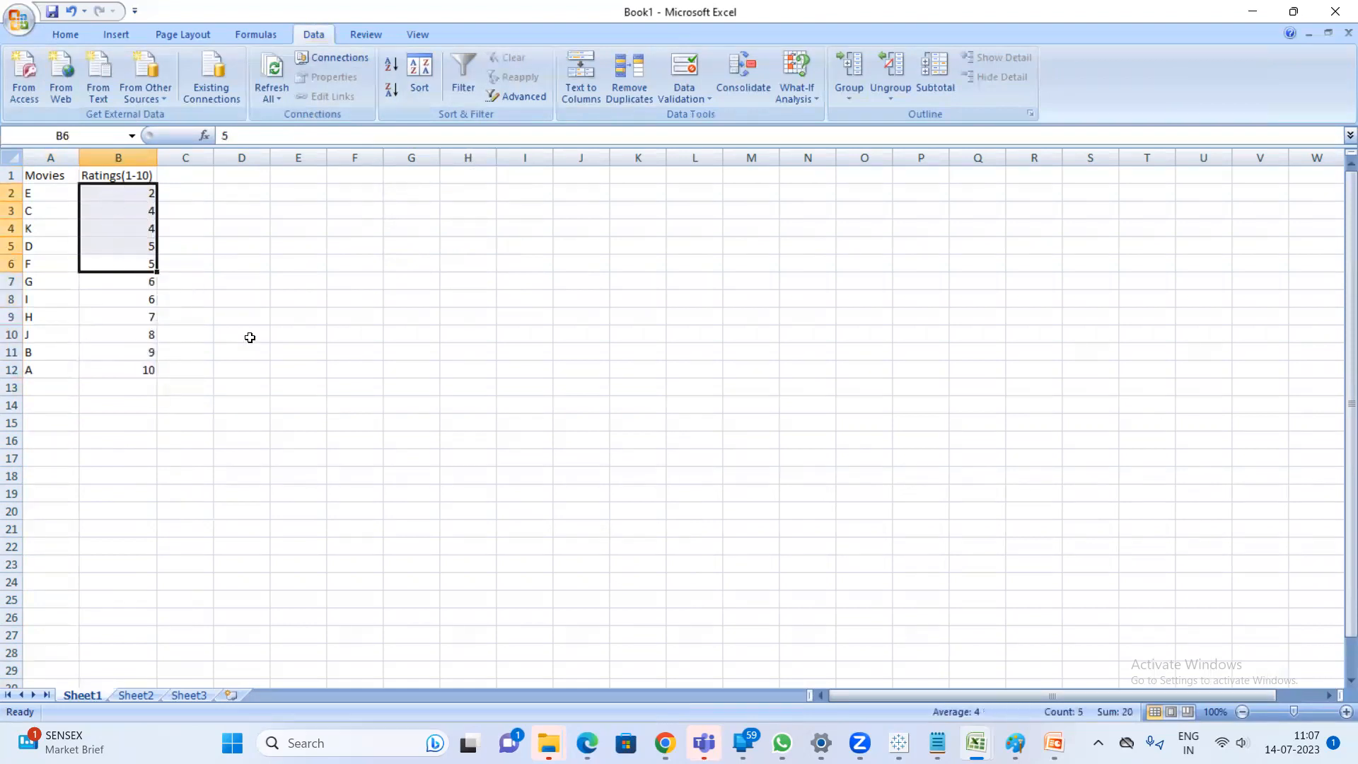
left_click(304, 408)
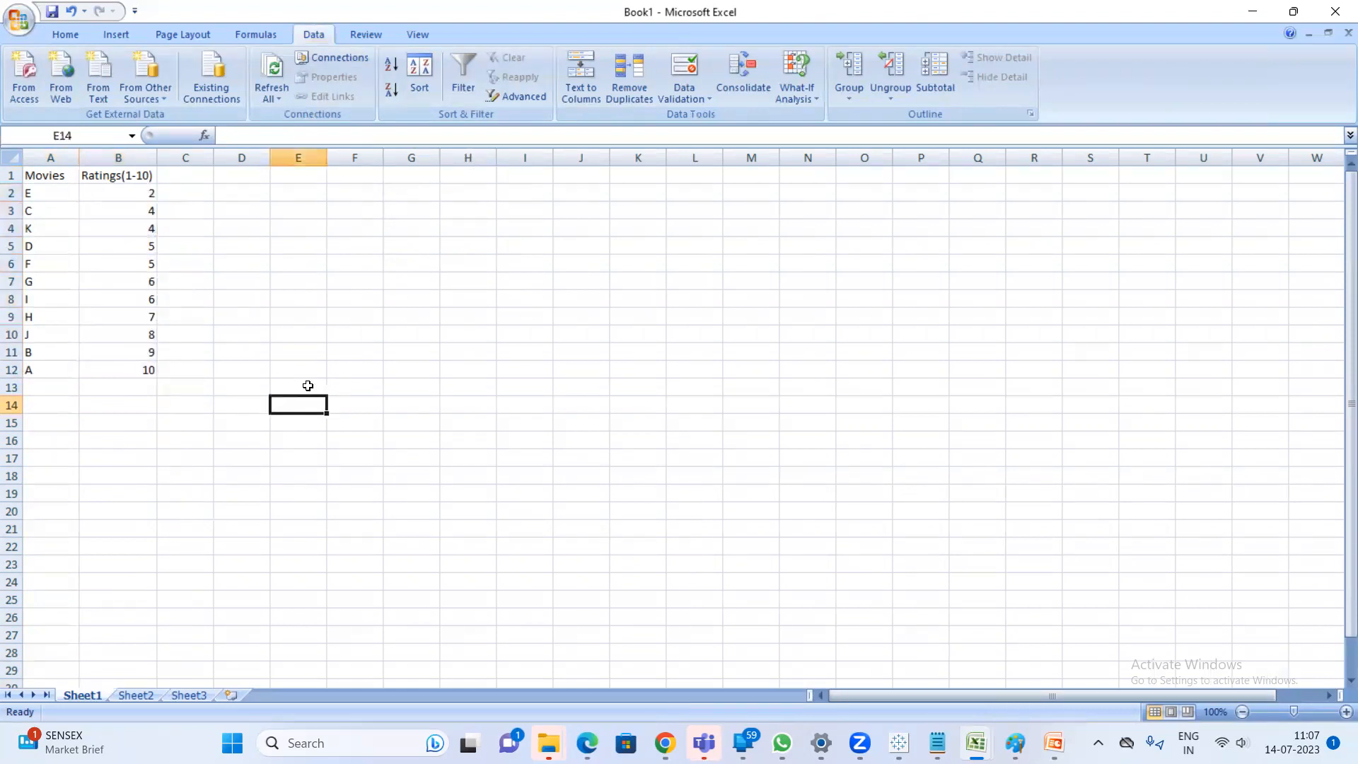
Enter 'Histogram' in E14 and 'Bins will be created on' in E15
type("h")
key("BackSpace")
type("Histo")
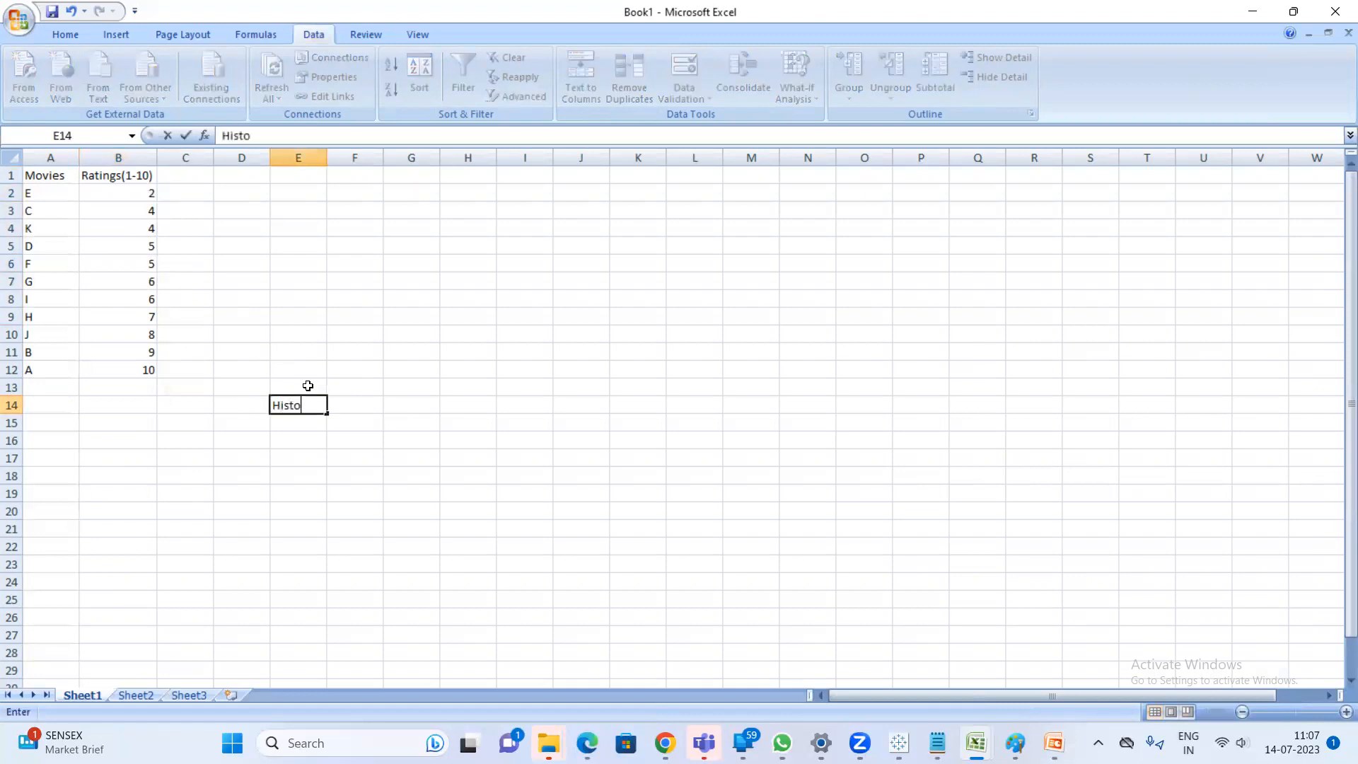
type("gram")
key("Return")
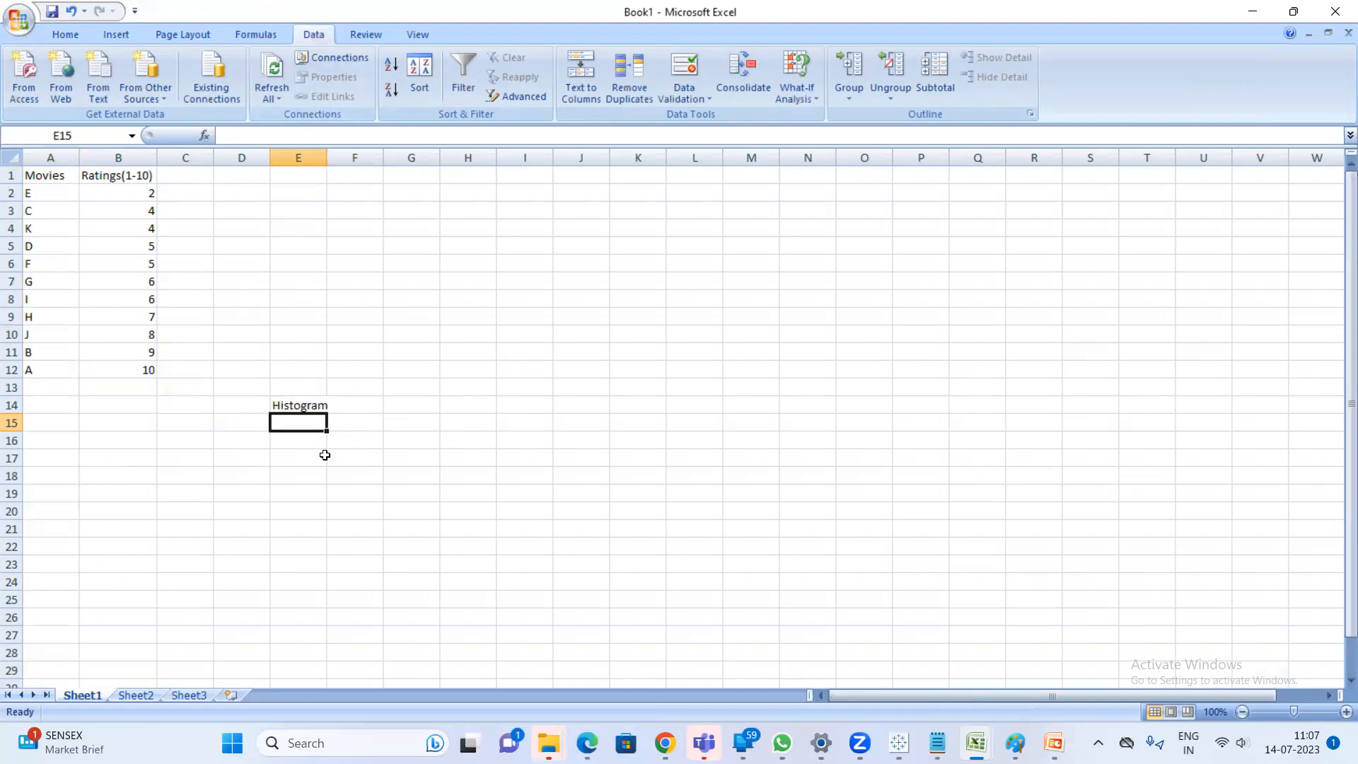
type("Bins")
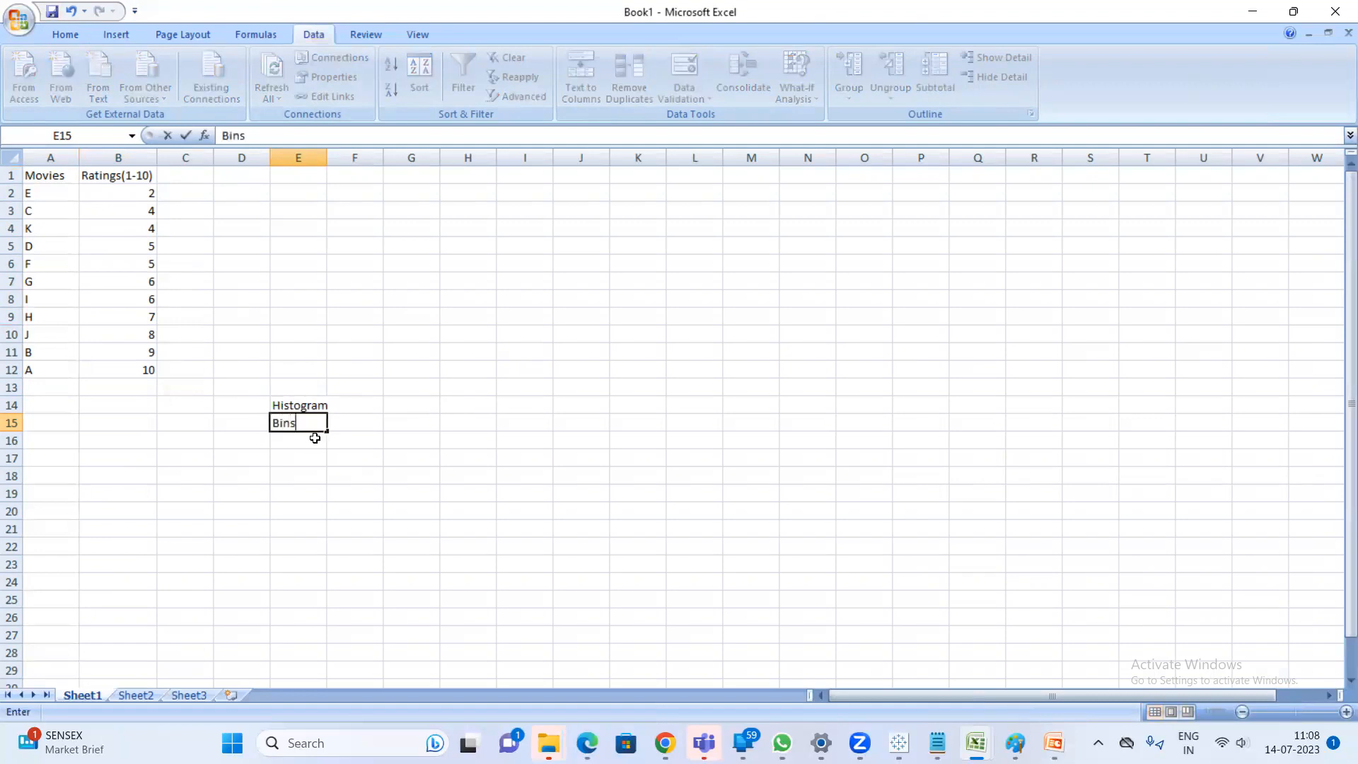
type(" will ber crate")
key("BackSpace")
key("BackSpace")
type("ated on")
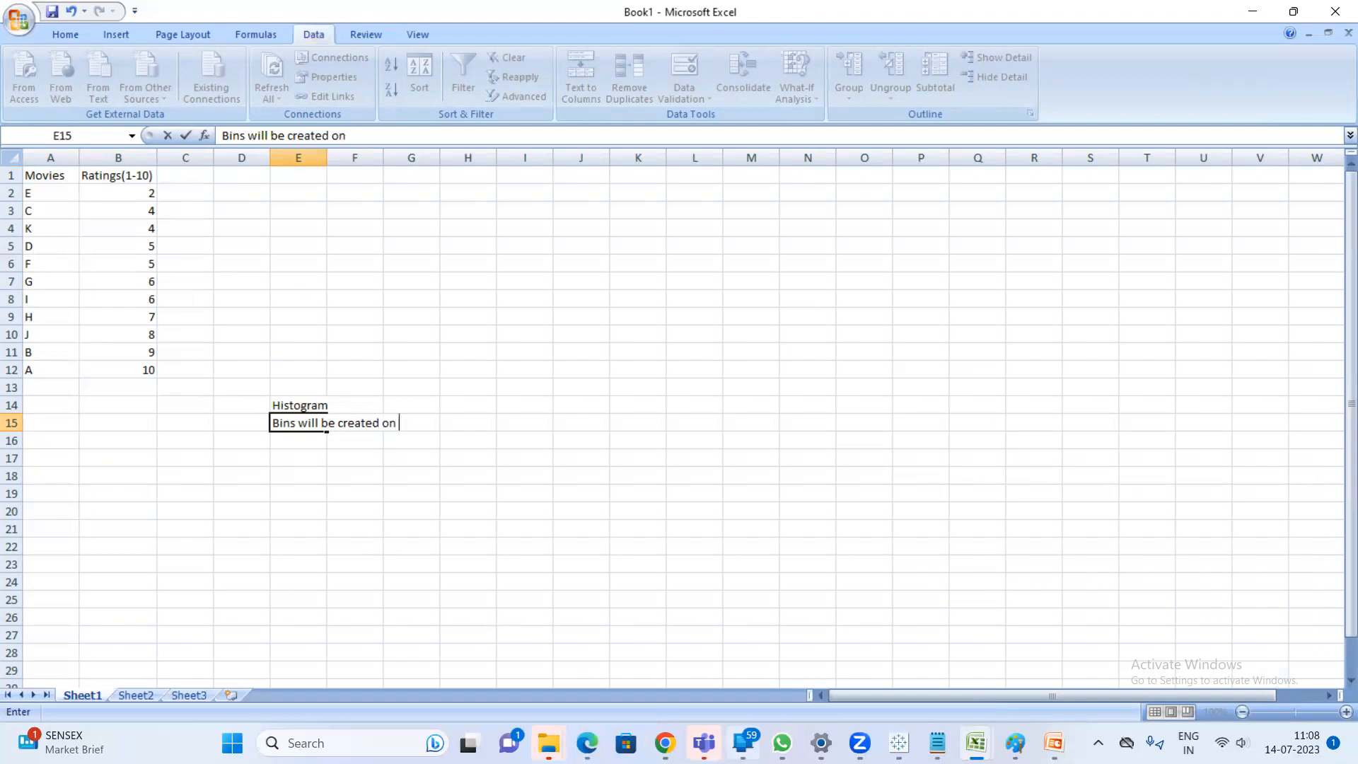
Admit two waiting participants to the Google Meet call, then minimise it
mouse_move(665, 743)
left_click(569, 657)
key("super+Up")
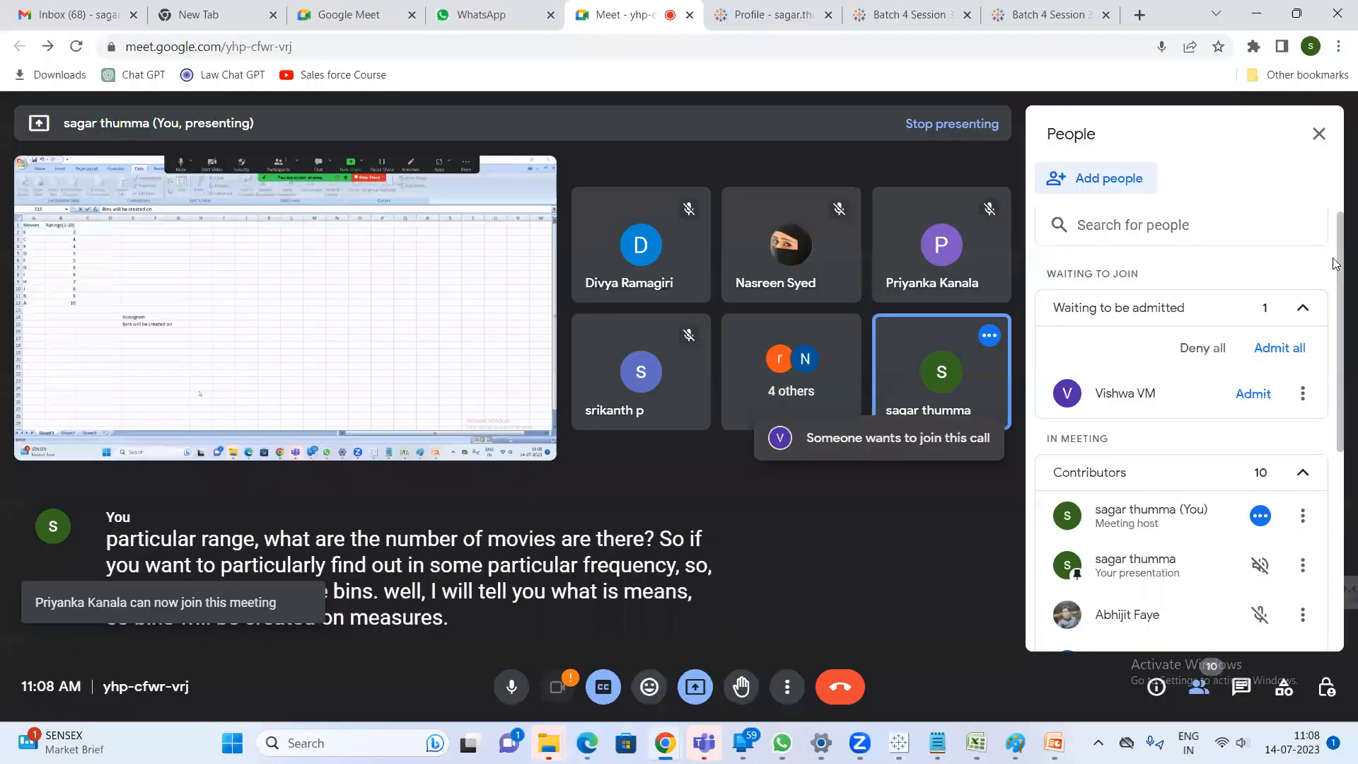
left_click(1253, 392)
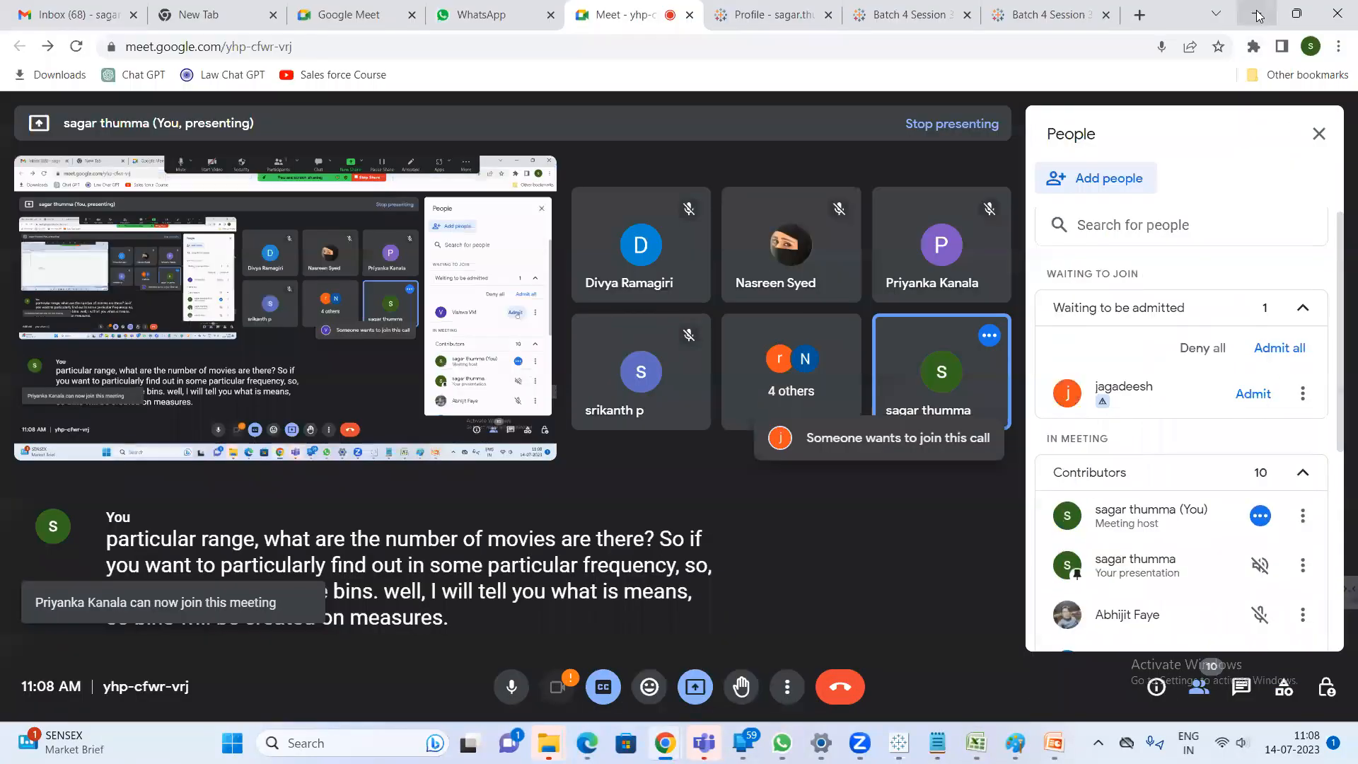
left_click(1254, 392)
left_click(1257, 13)
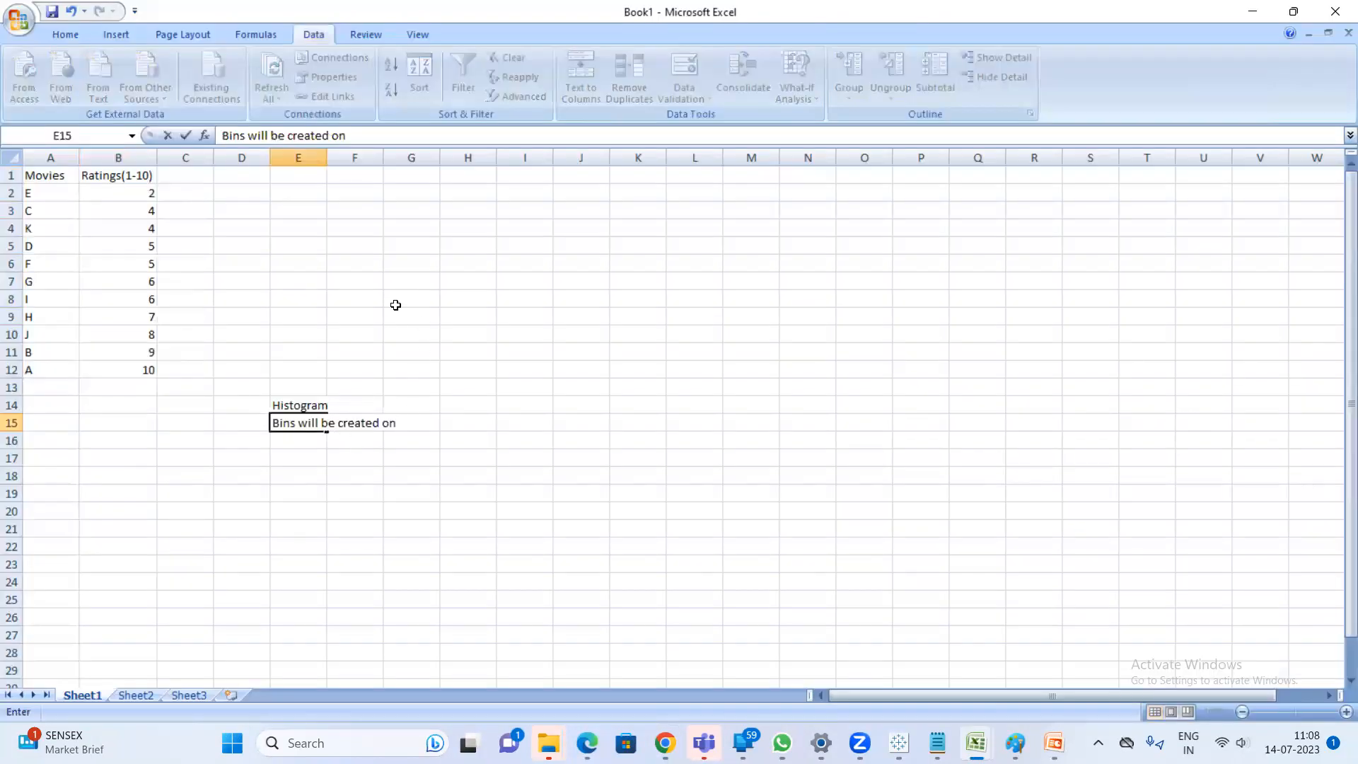
Complete the E15 note to read 'Bins will be created on Measures of size 3'
type("Measures")
key("Return")
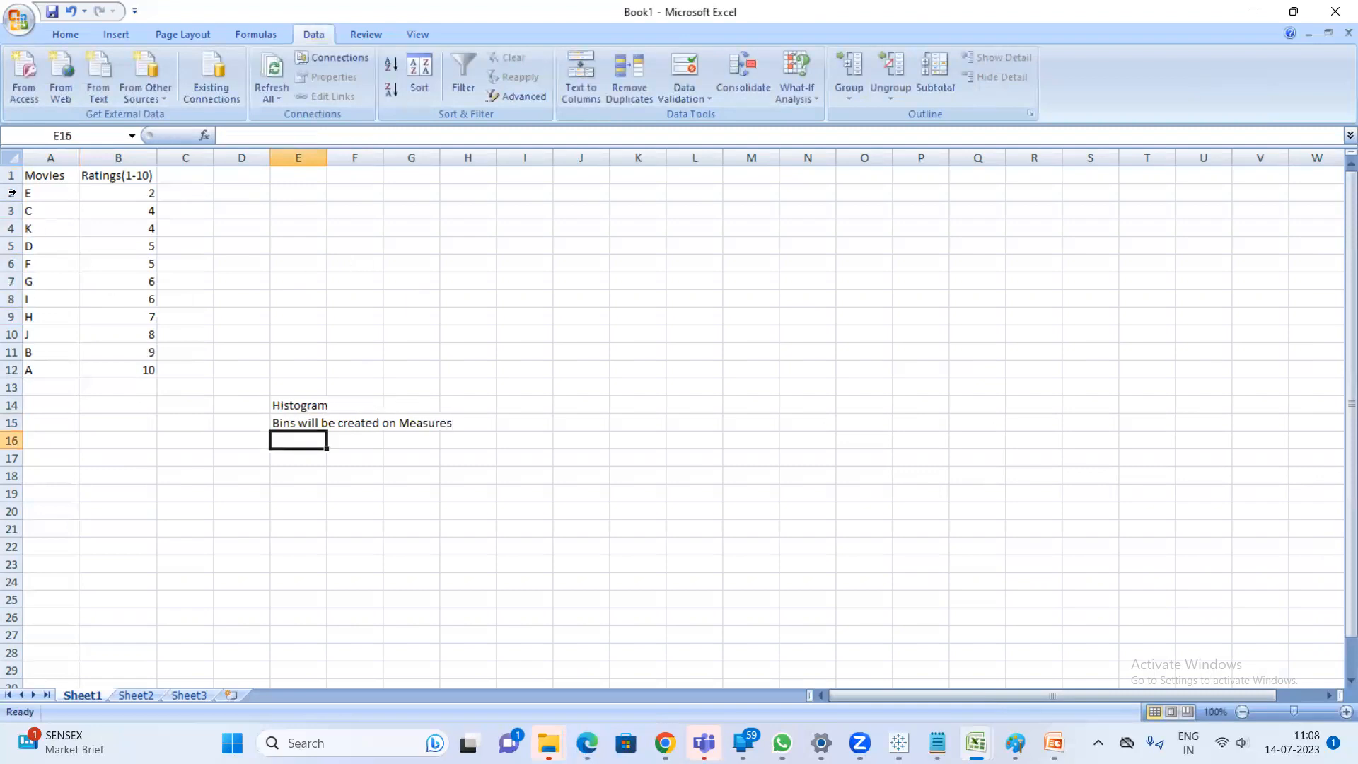
left_click(44, 173)
left_click(125, 179)
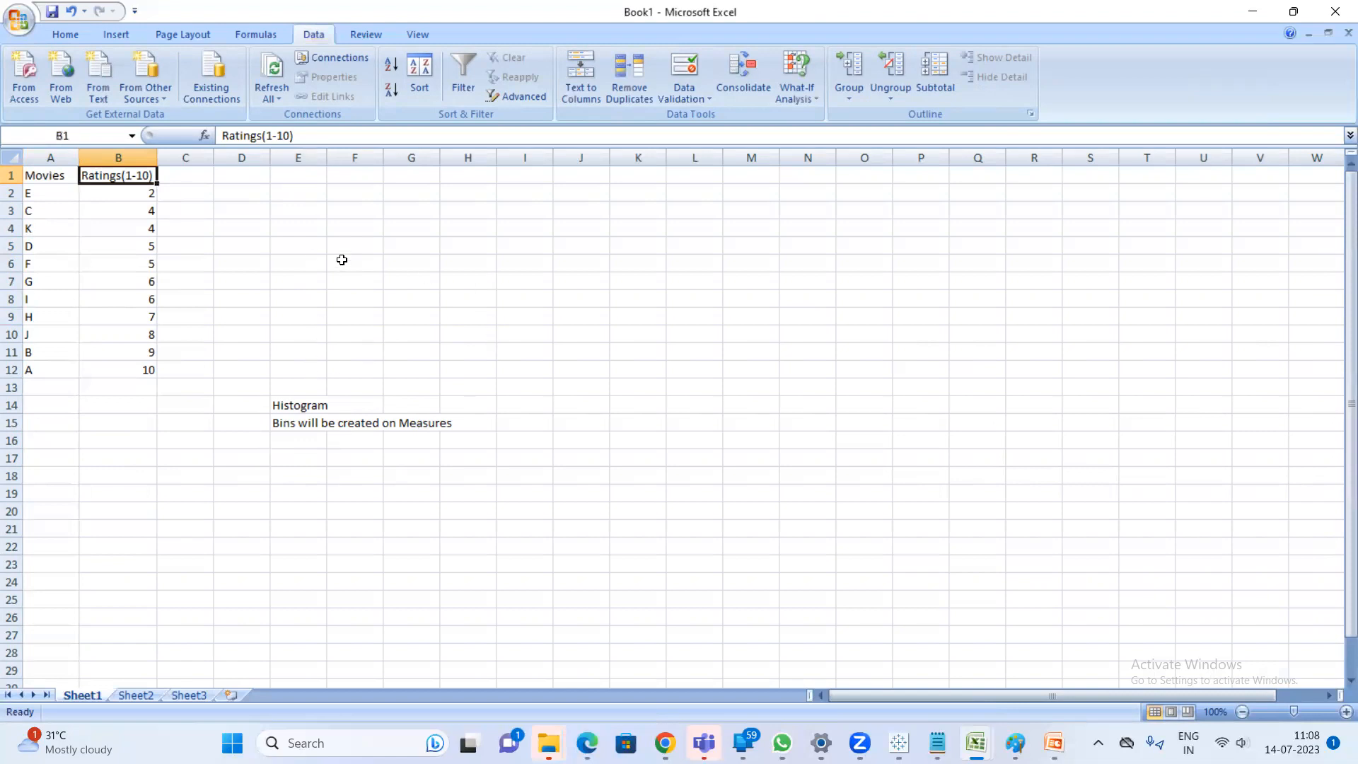
left_click(285, 422)
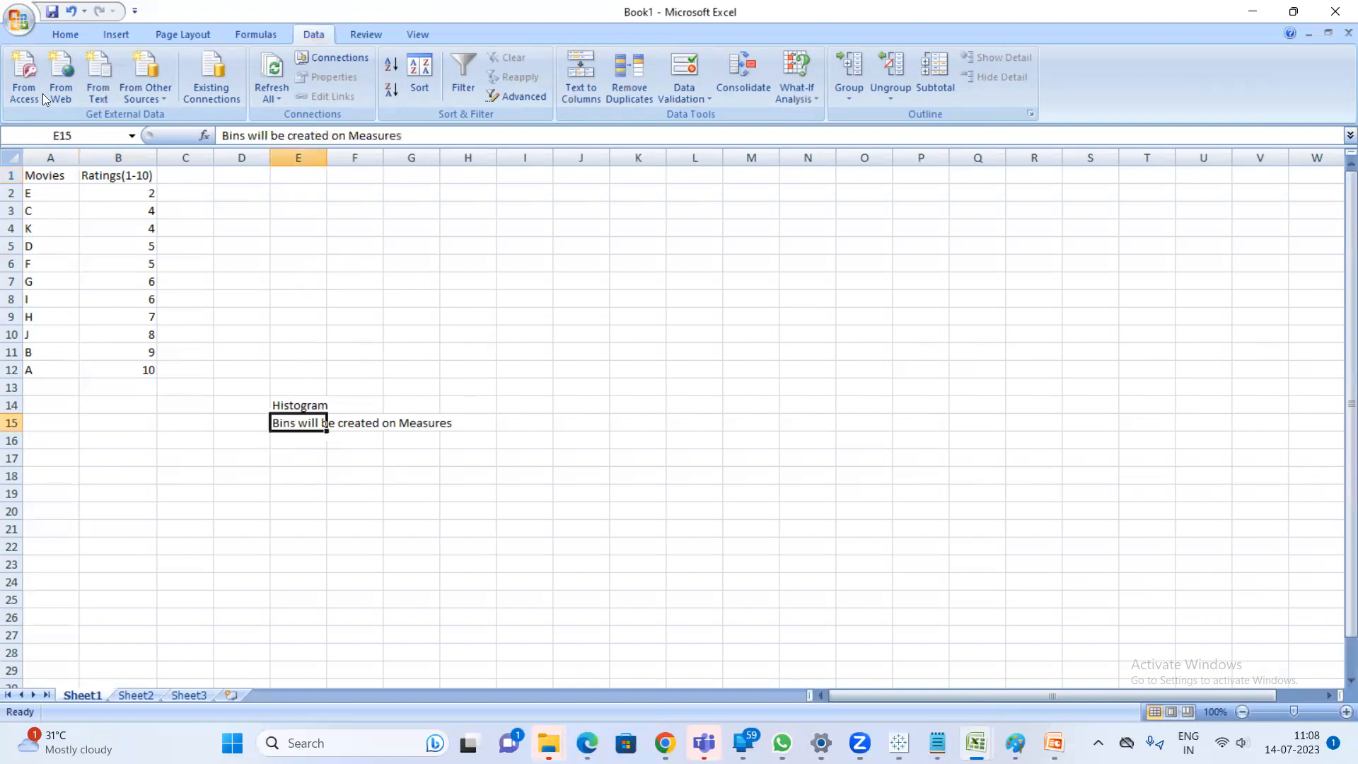
left_click(300, 440)
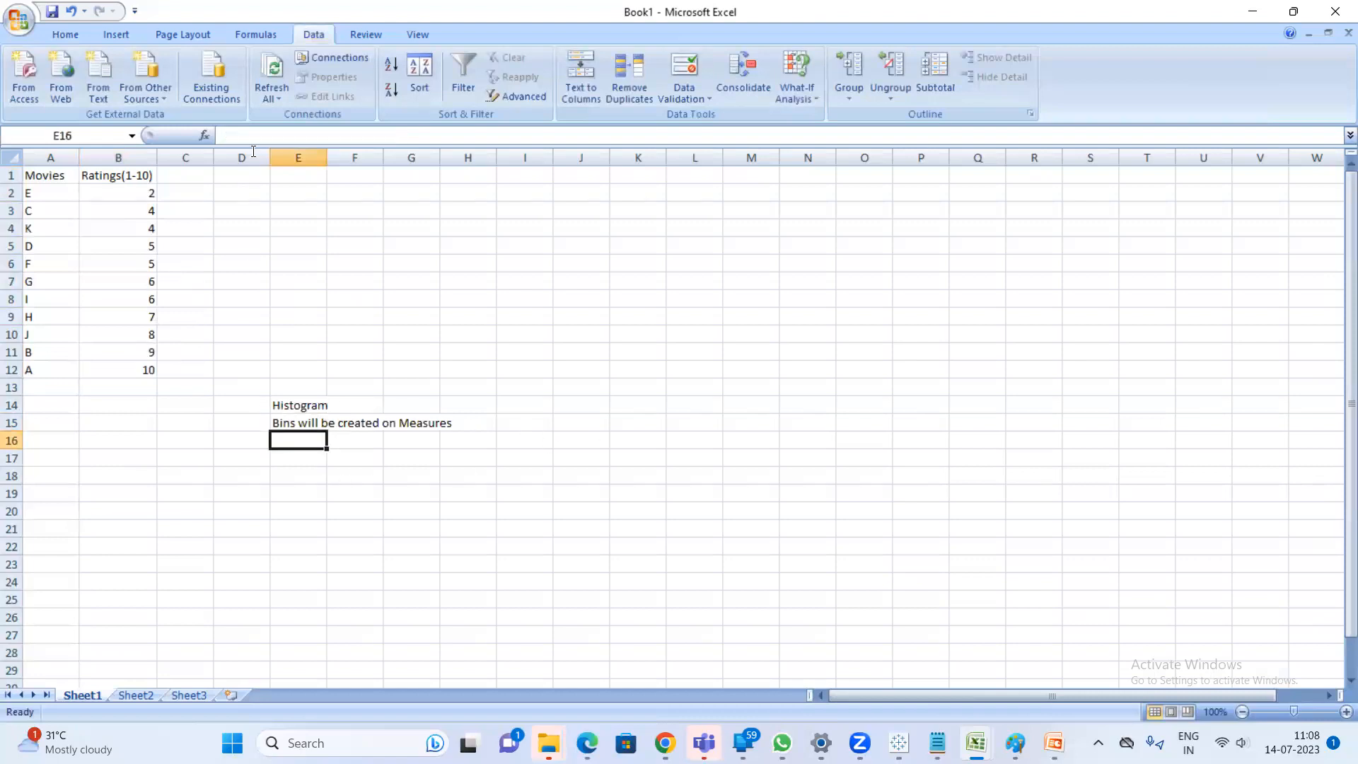
left_click(304, 425)
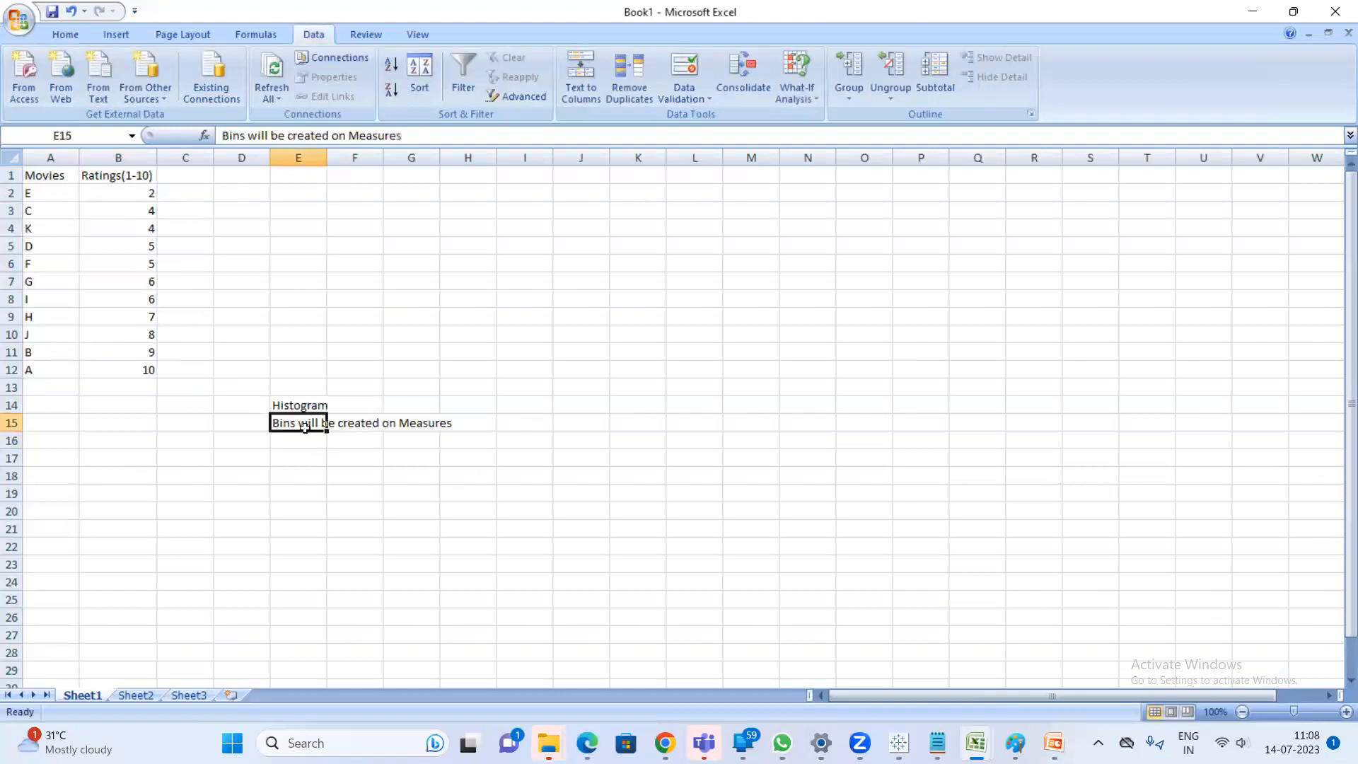
left_click(412, 135)
type("of size 3")
key("Return")
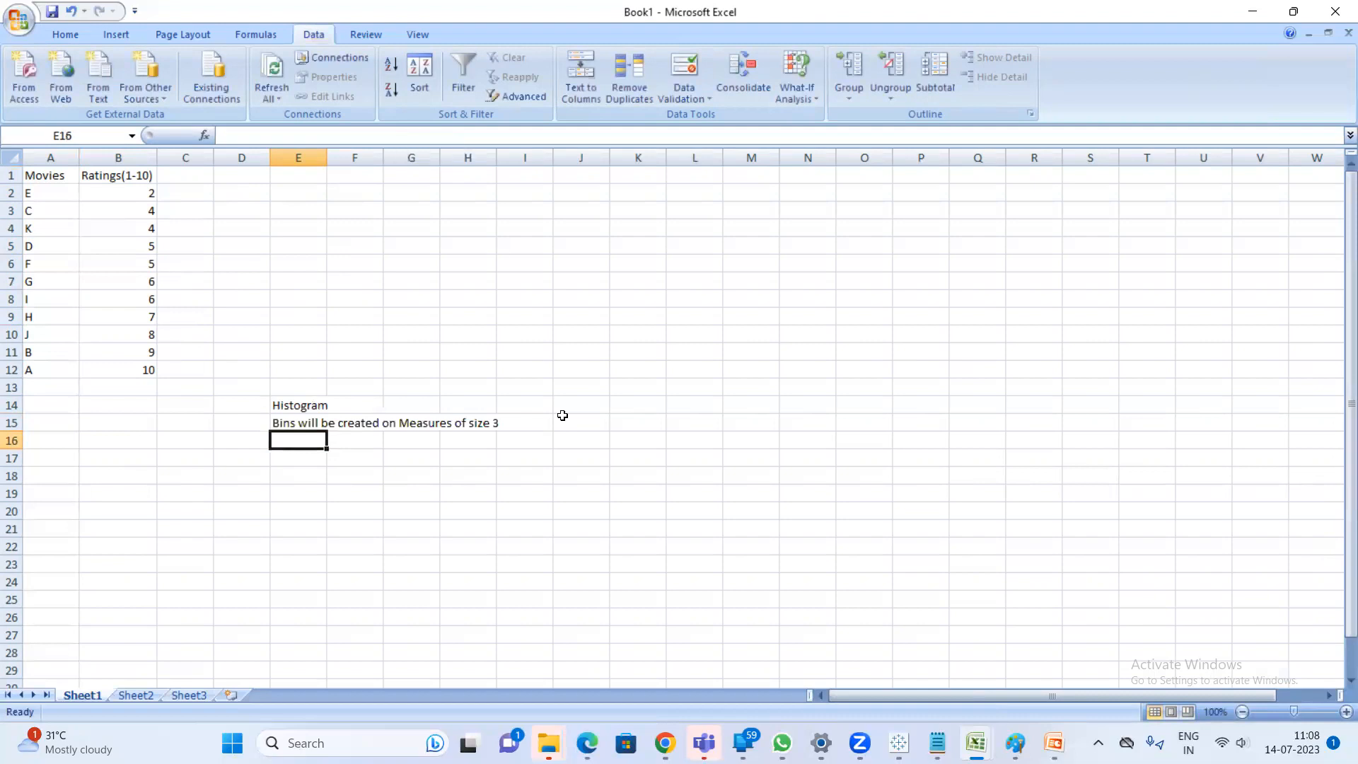
Admit the waiting participant into the Google Meet call
mouse_move(665, 742)
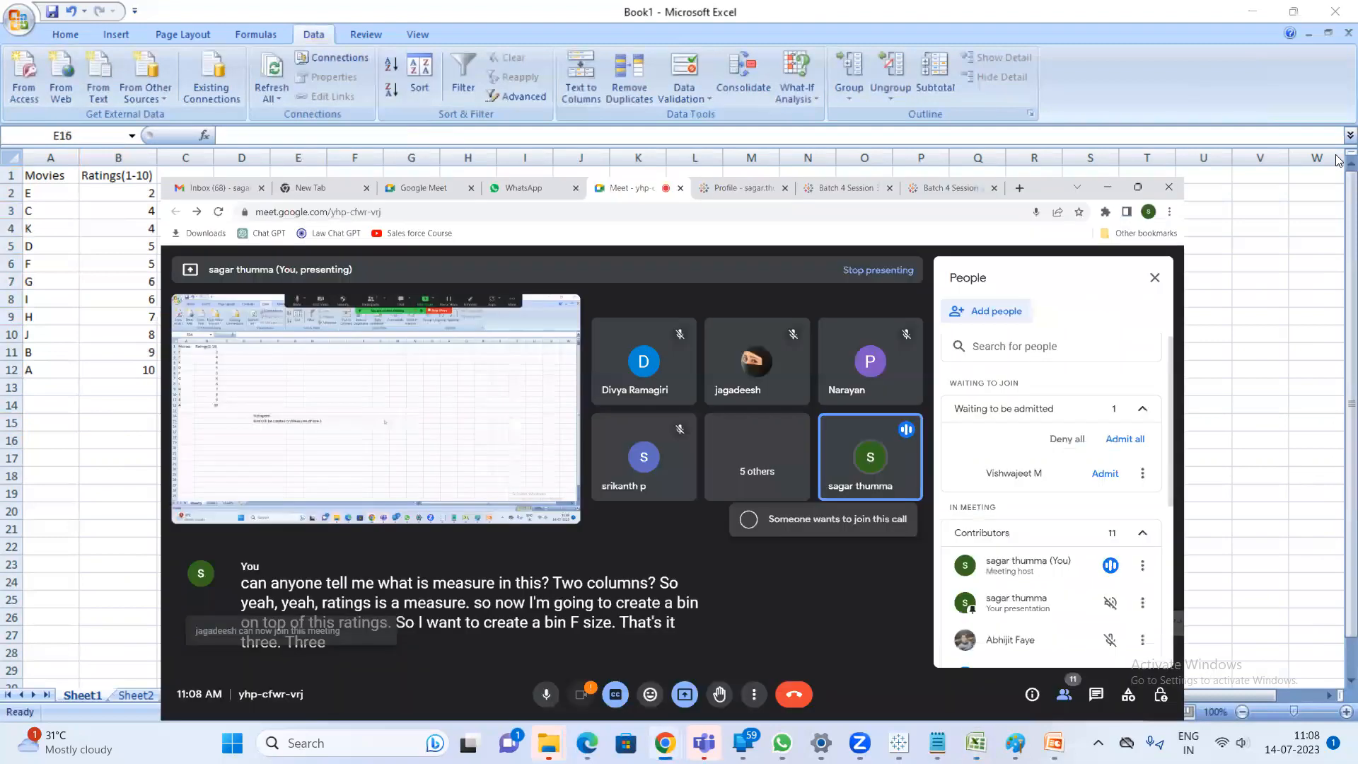
left_click(603, 641)
left_click(1255, 8)
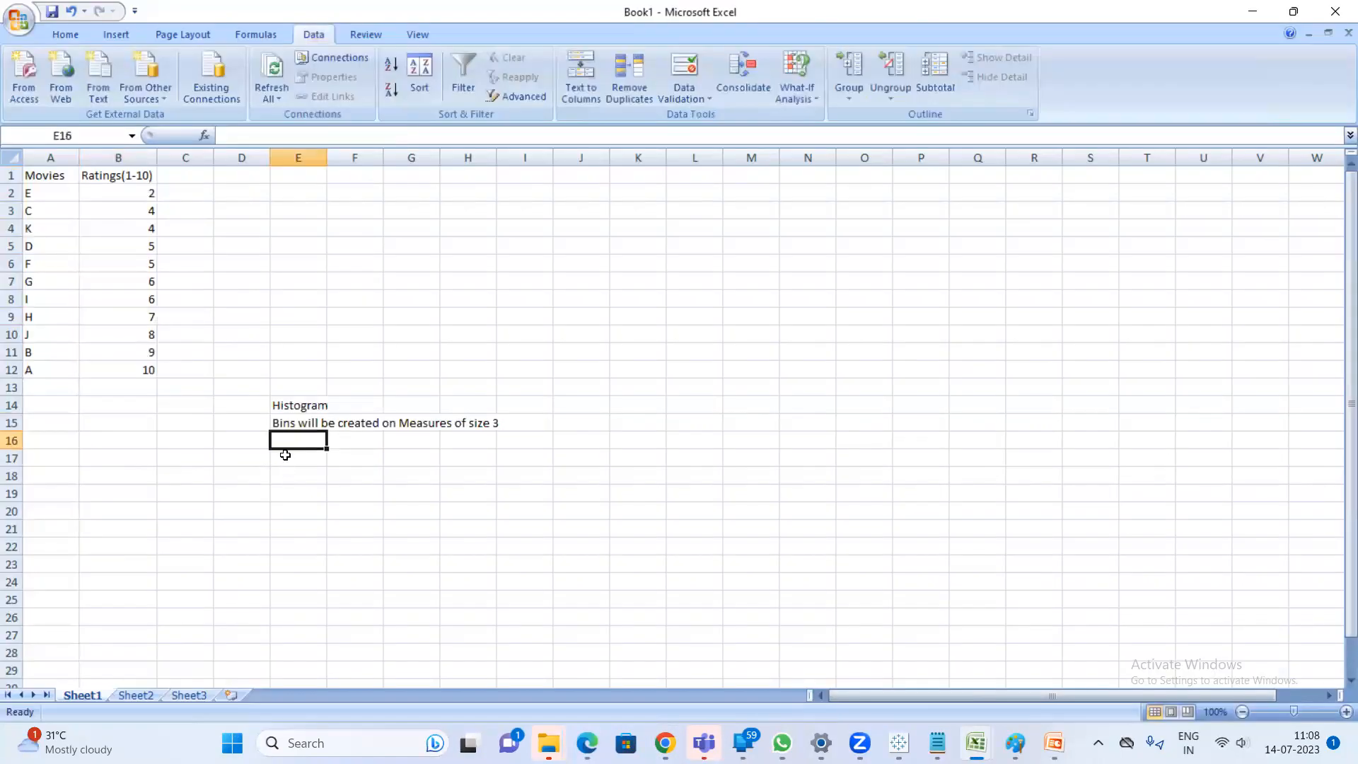
Enter the bin labels 0-3', 4-7' and 8-11' in E16, E17 and E18
type("0-3")
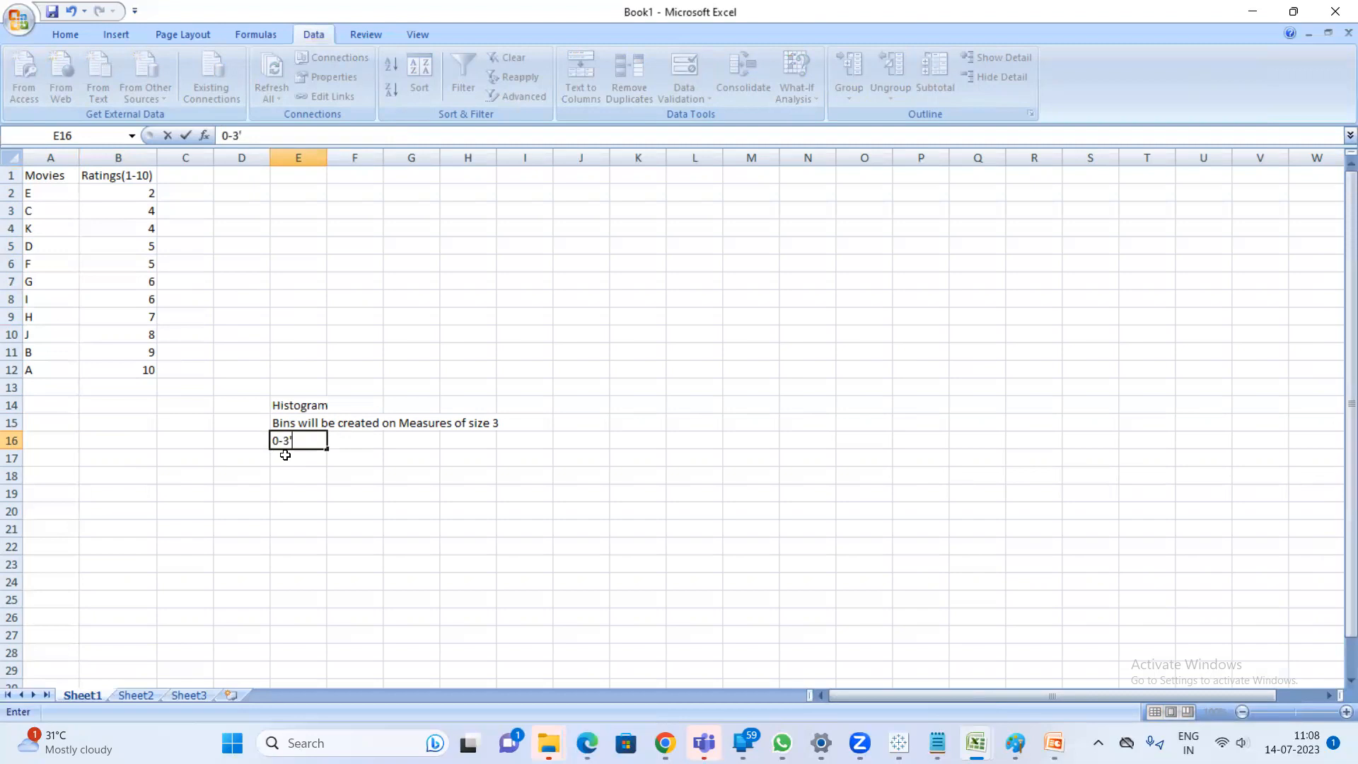
key("Return")
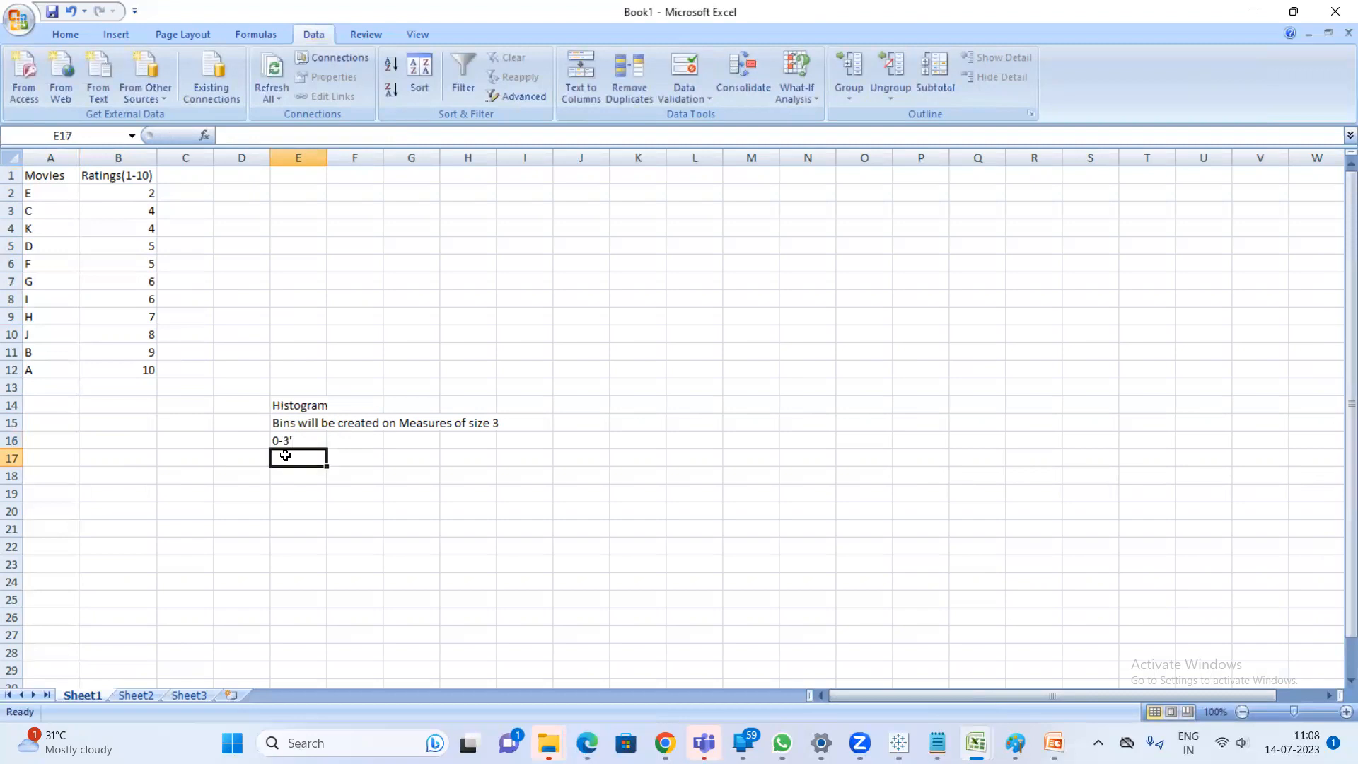
type("4-7'")
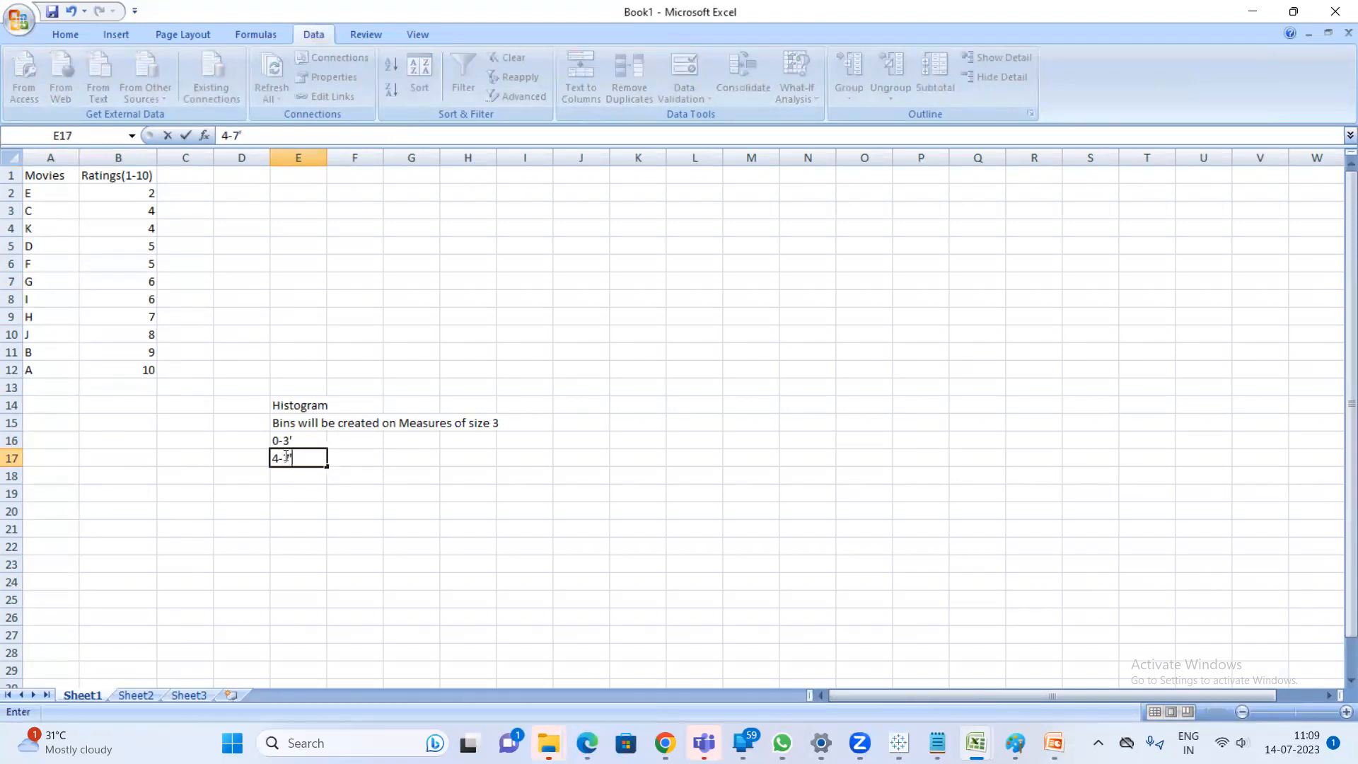
key("Return")
type("8-10")
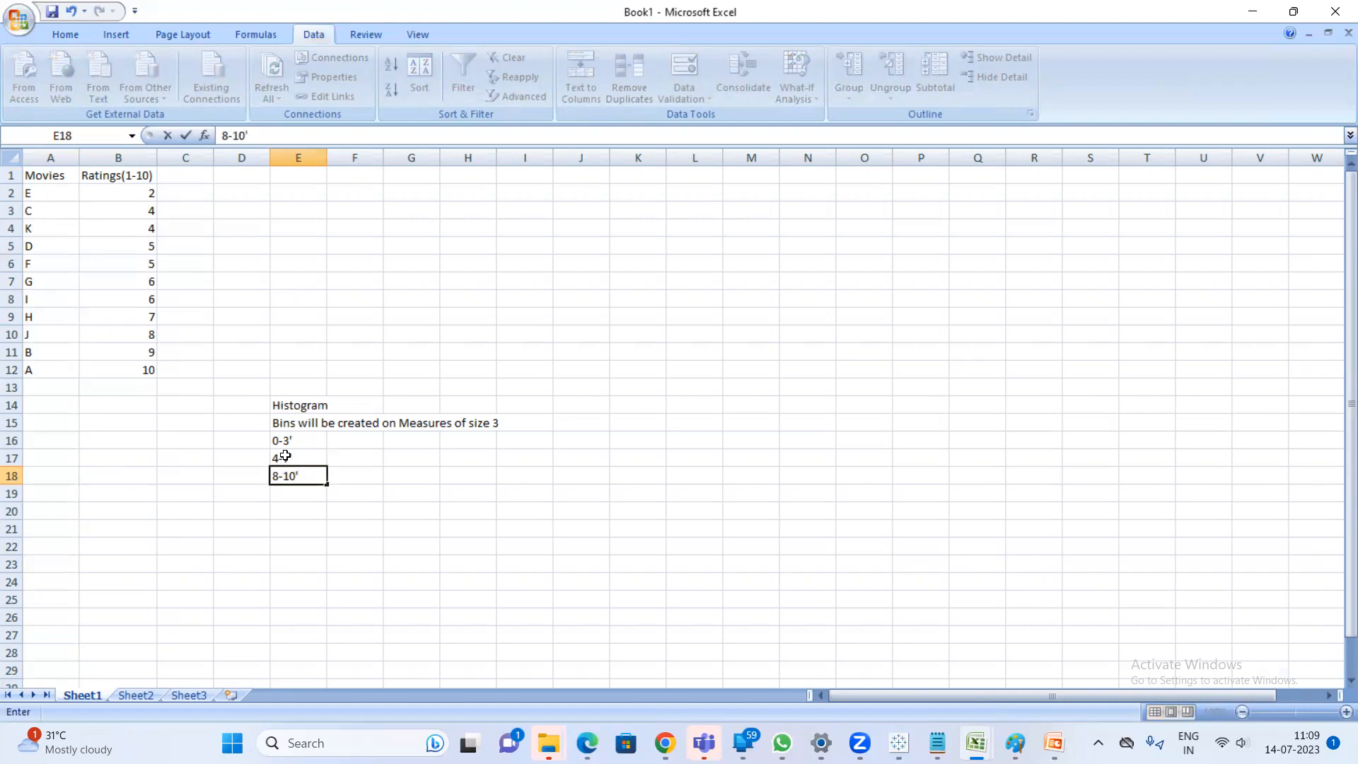
key("BackSpace")
key("BackSpace")
key("Return")
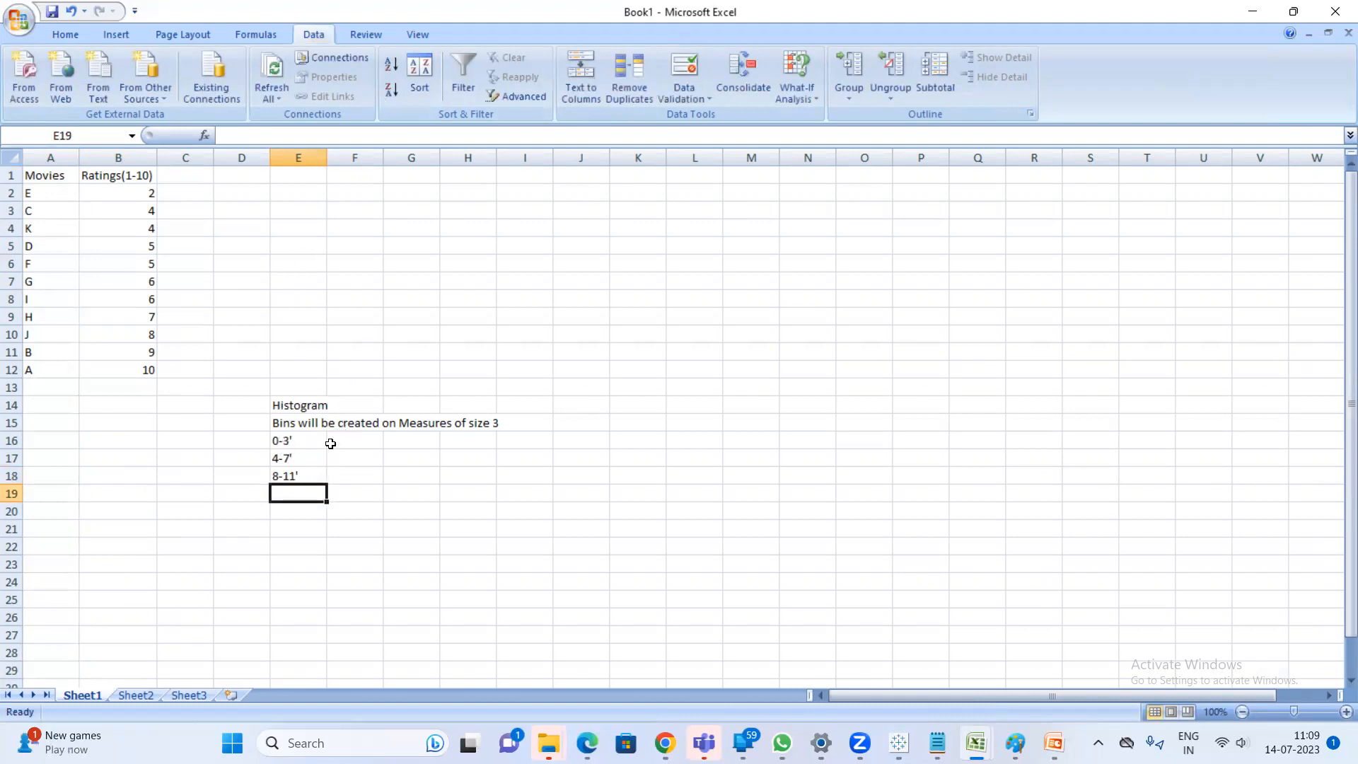
left_click(290, 442)
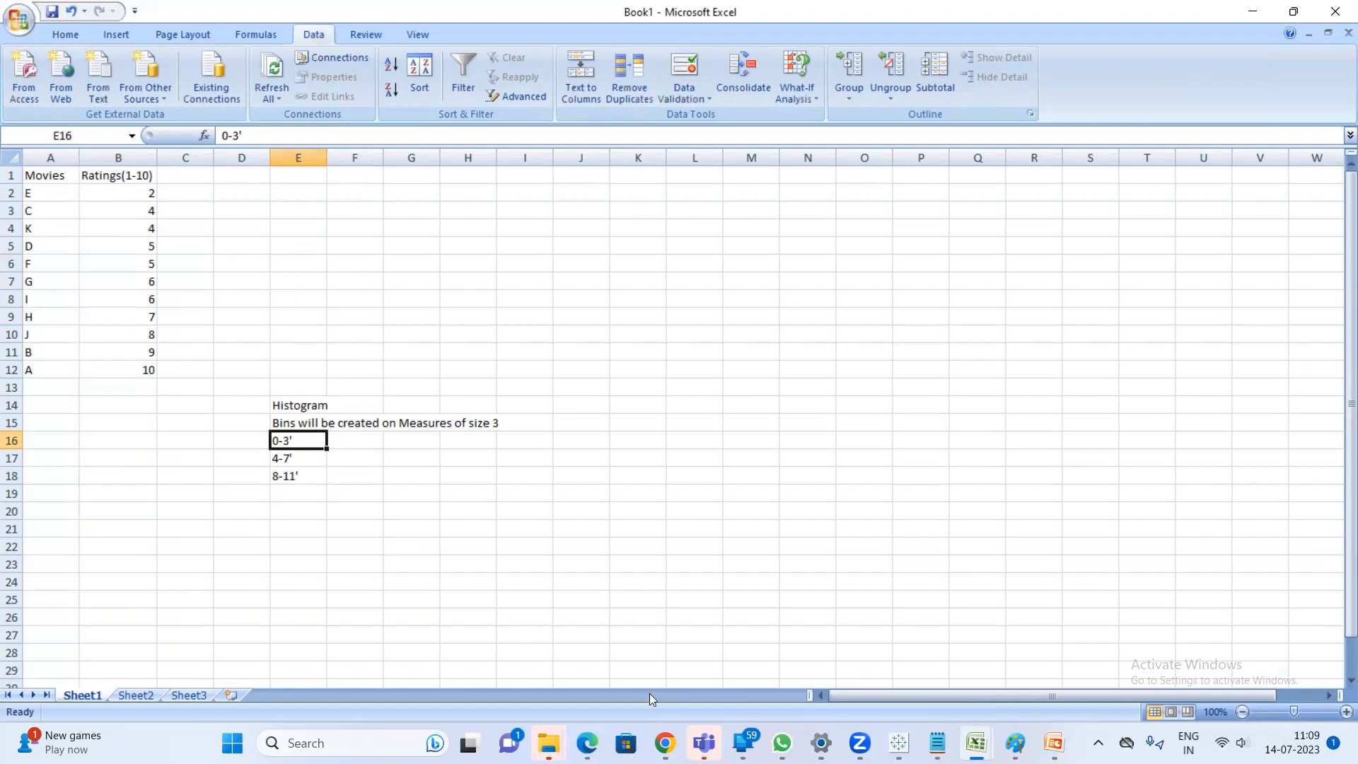
mouse_move(653, 738)
Enter movie counts 1, 7 and 3 in F16:F18, checking each rating range in column B
left_click(363, 436)
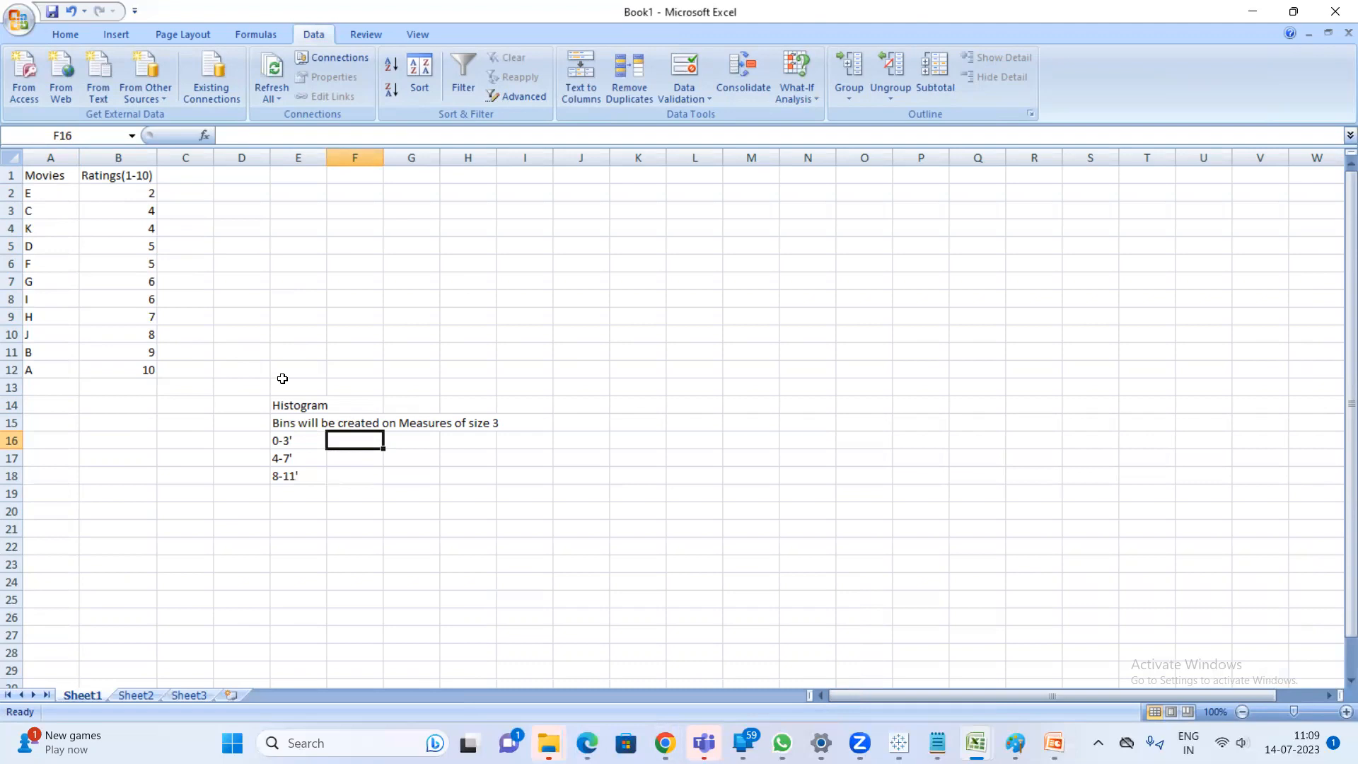
mouse_move(666, 743)
type("1")
key("Return")
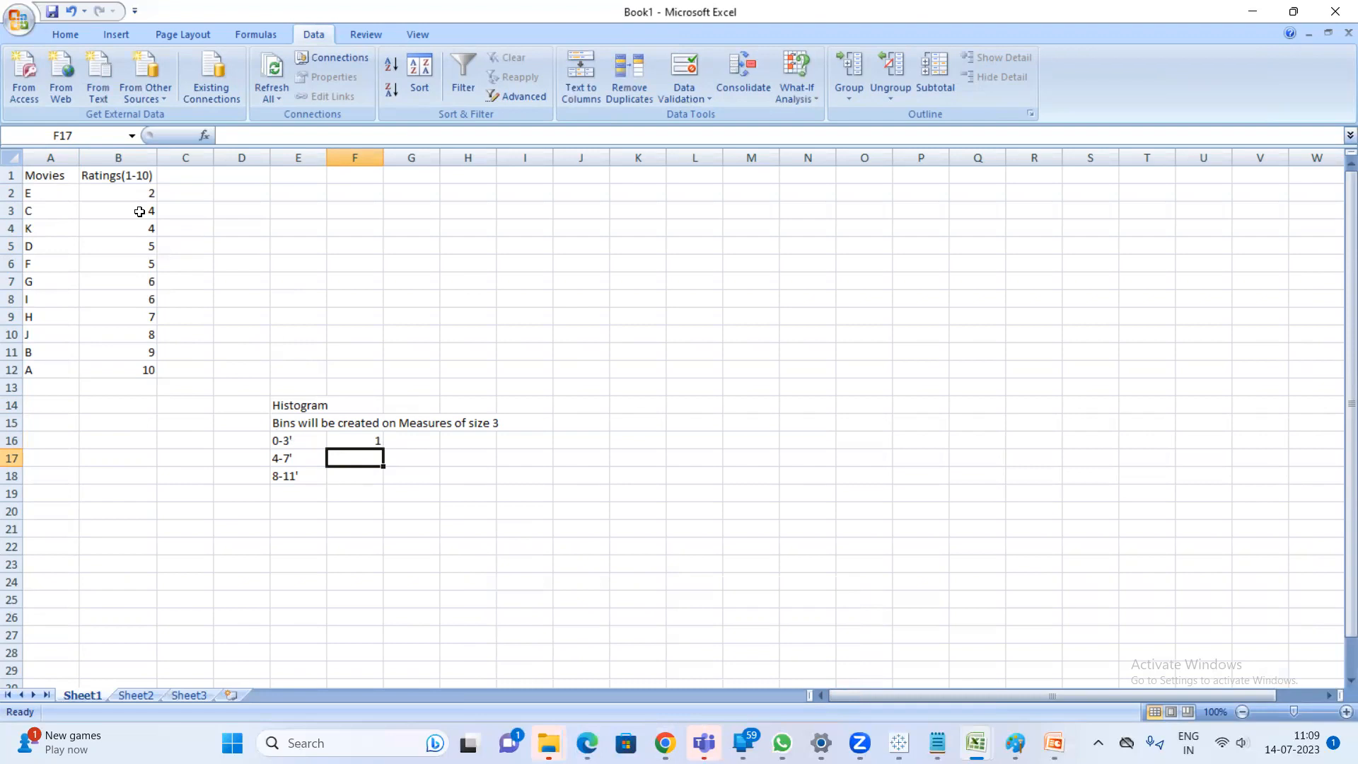
left_click_drag(140, 212, 133, 311)
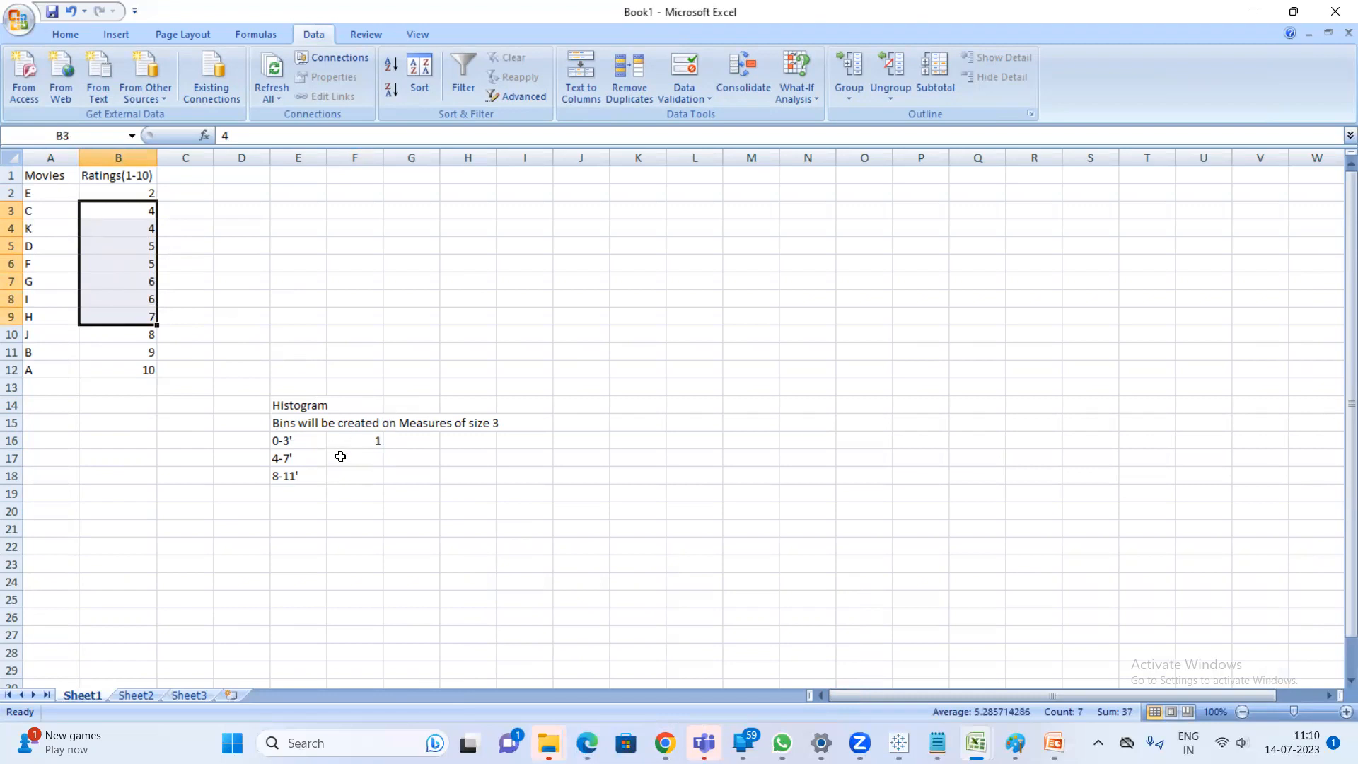
left_click(341, 457)
type("7")
key("Return")
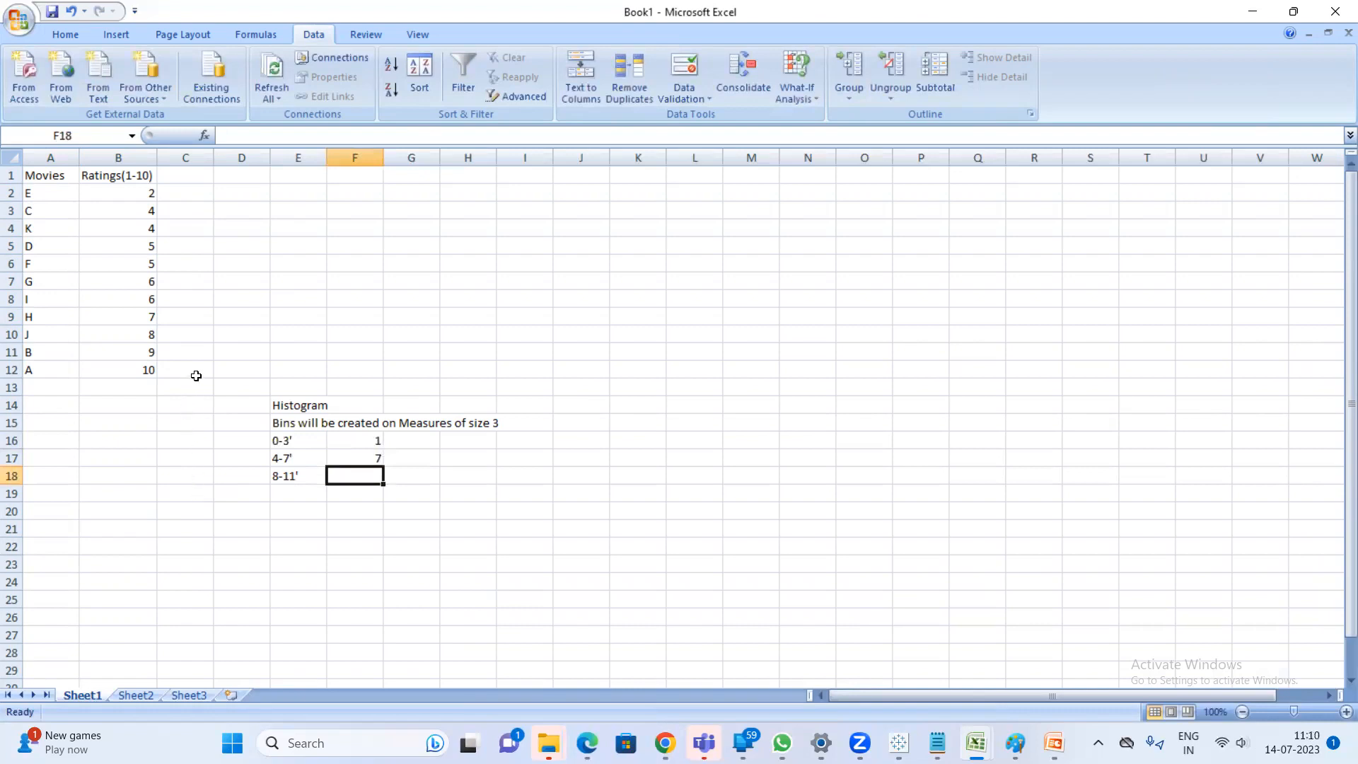
left_click_drag(144, 336, 148, 369)
left_click(358, 482)
type("3")
key("Return")
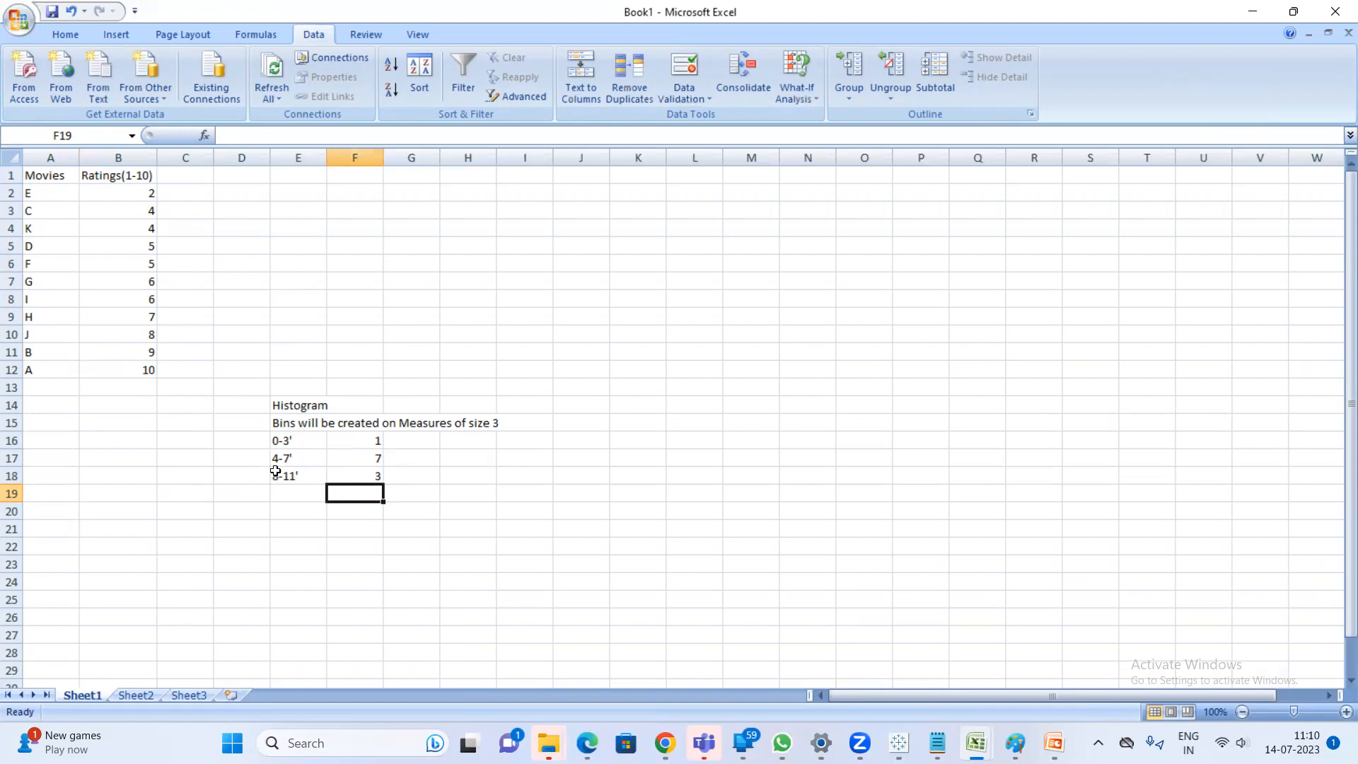
Review the bin labels and ratings, then return to Tableau's Histogram sheet
left_click(288, 453)
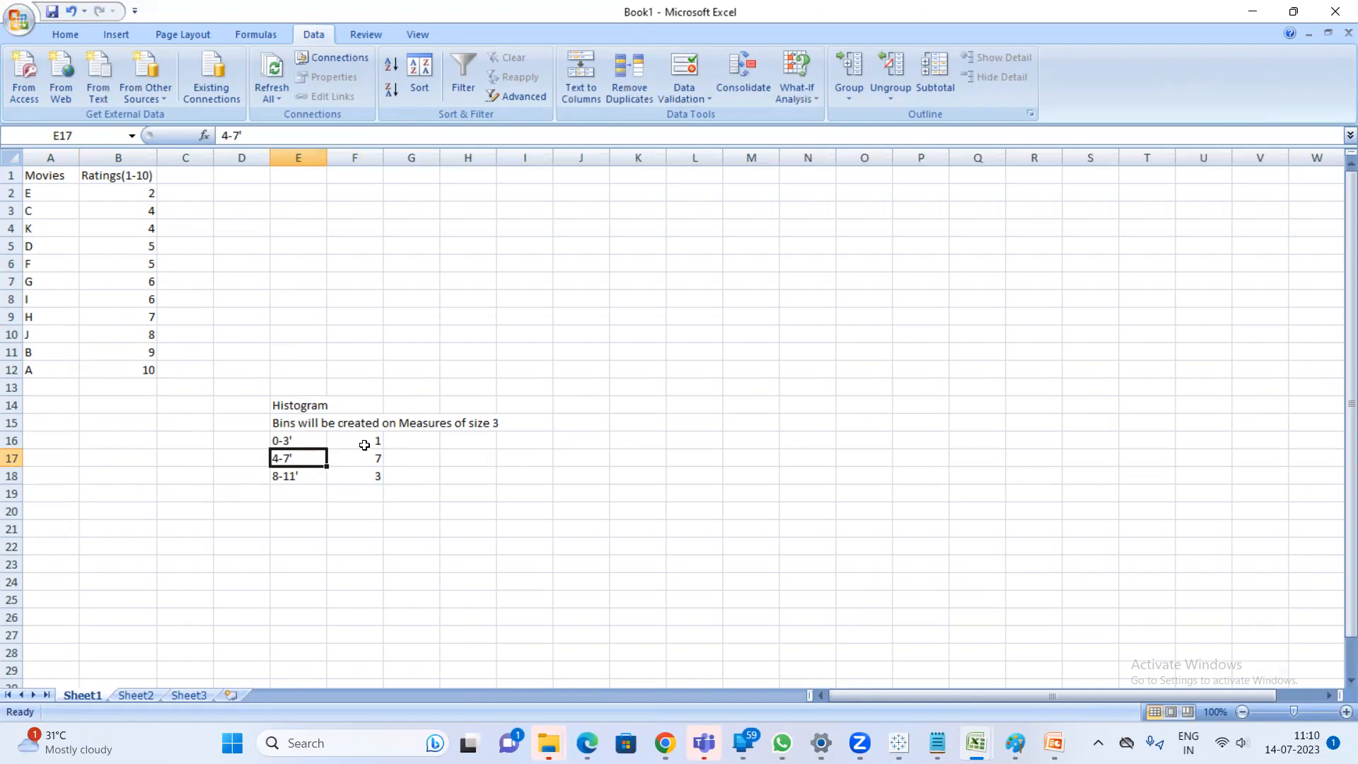
left_click(373, 464)
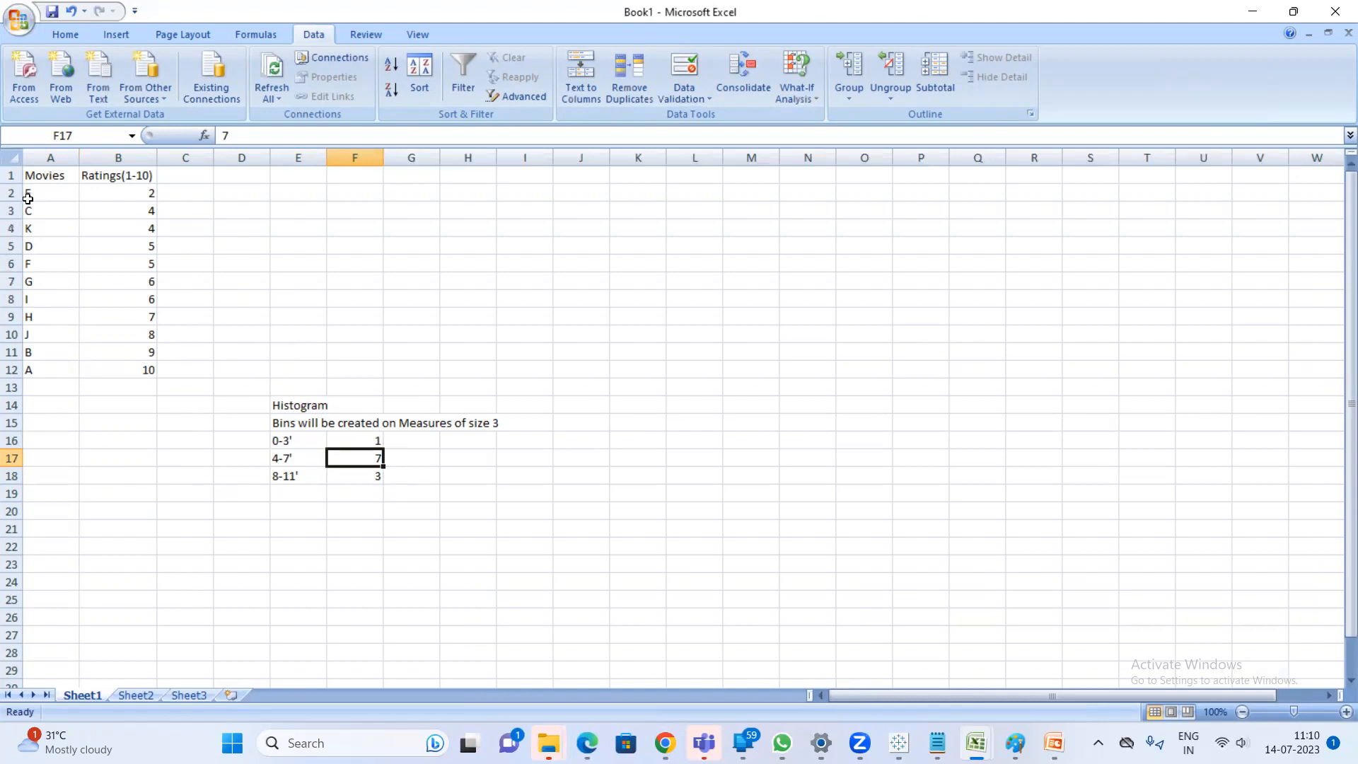
left_click_drag(28, 198, 145, 370)
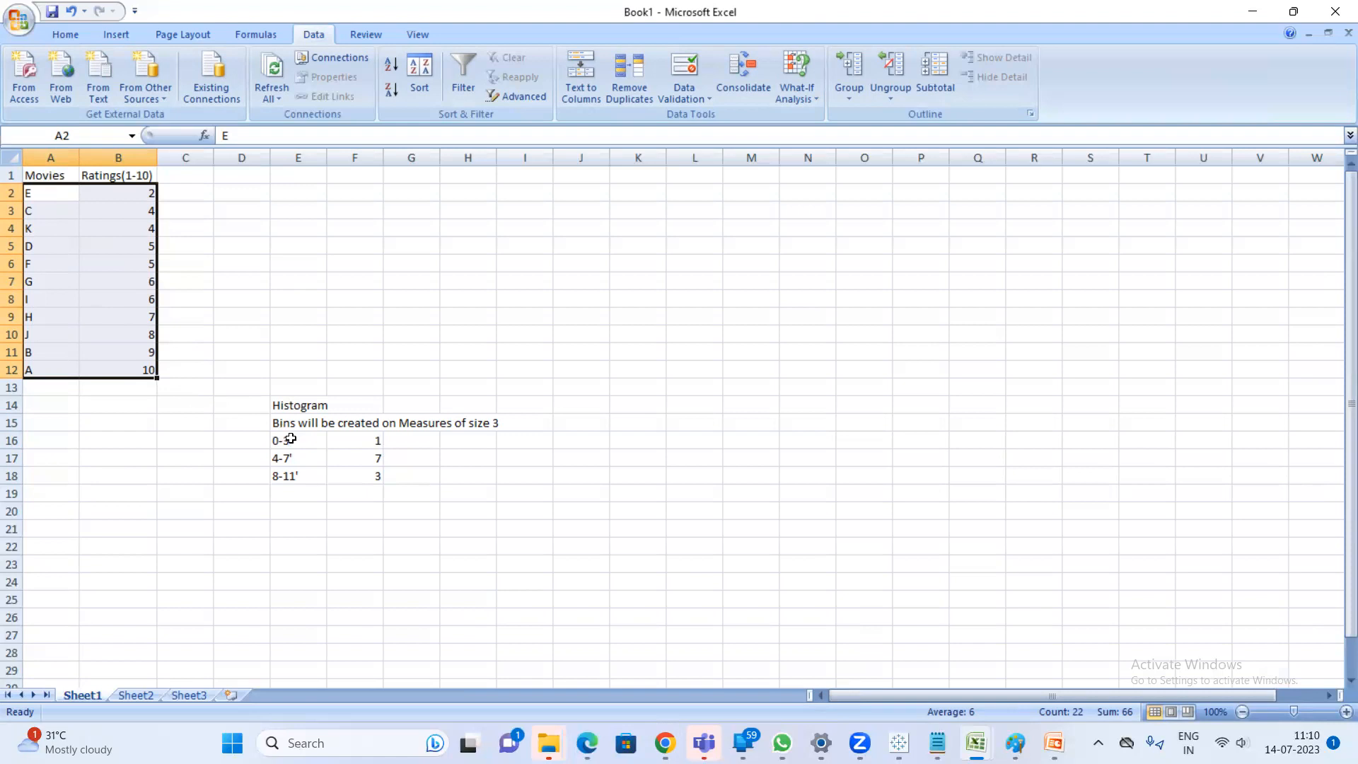
left_click_drag(290, 439, 291, 483)
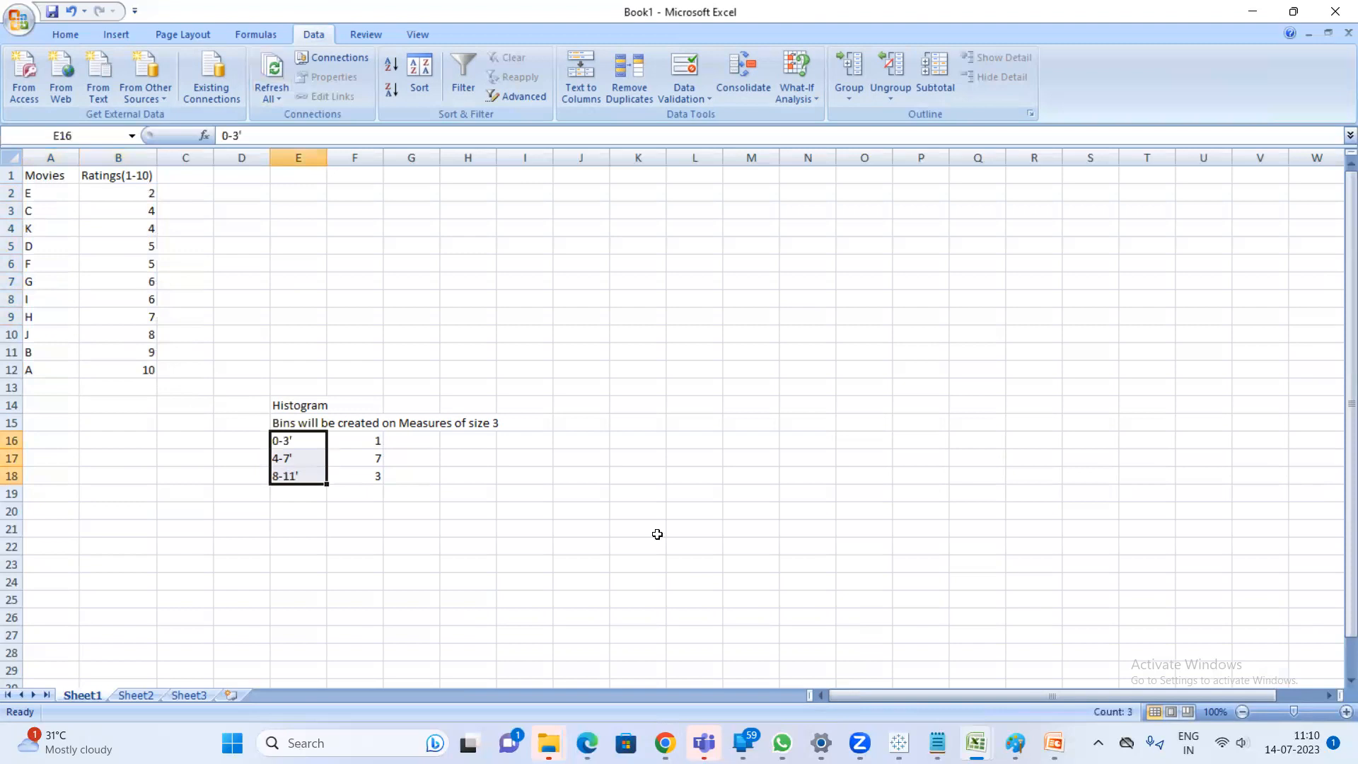
mouse_move(899, 743)
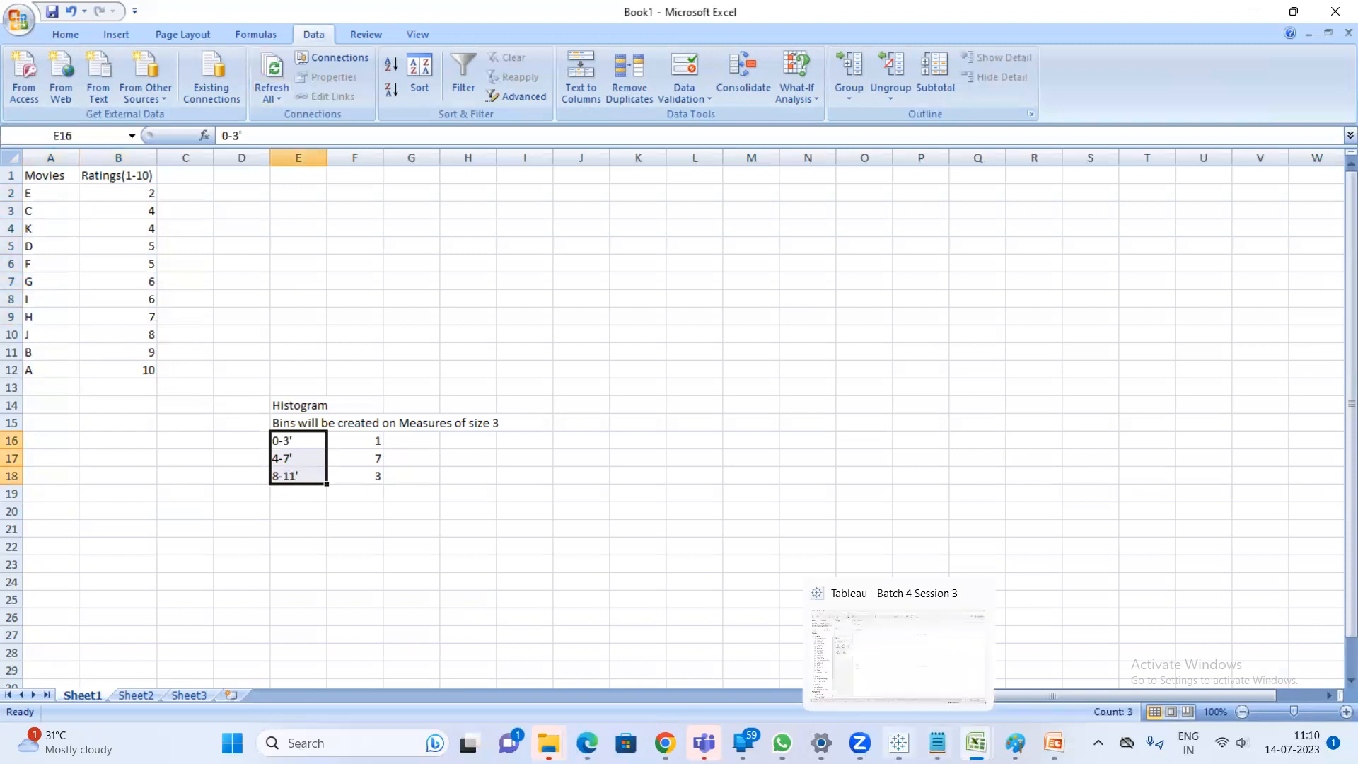
left_click(899, 743)
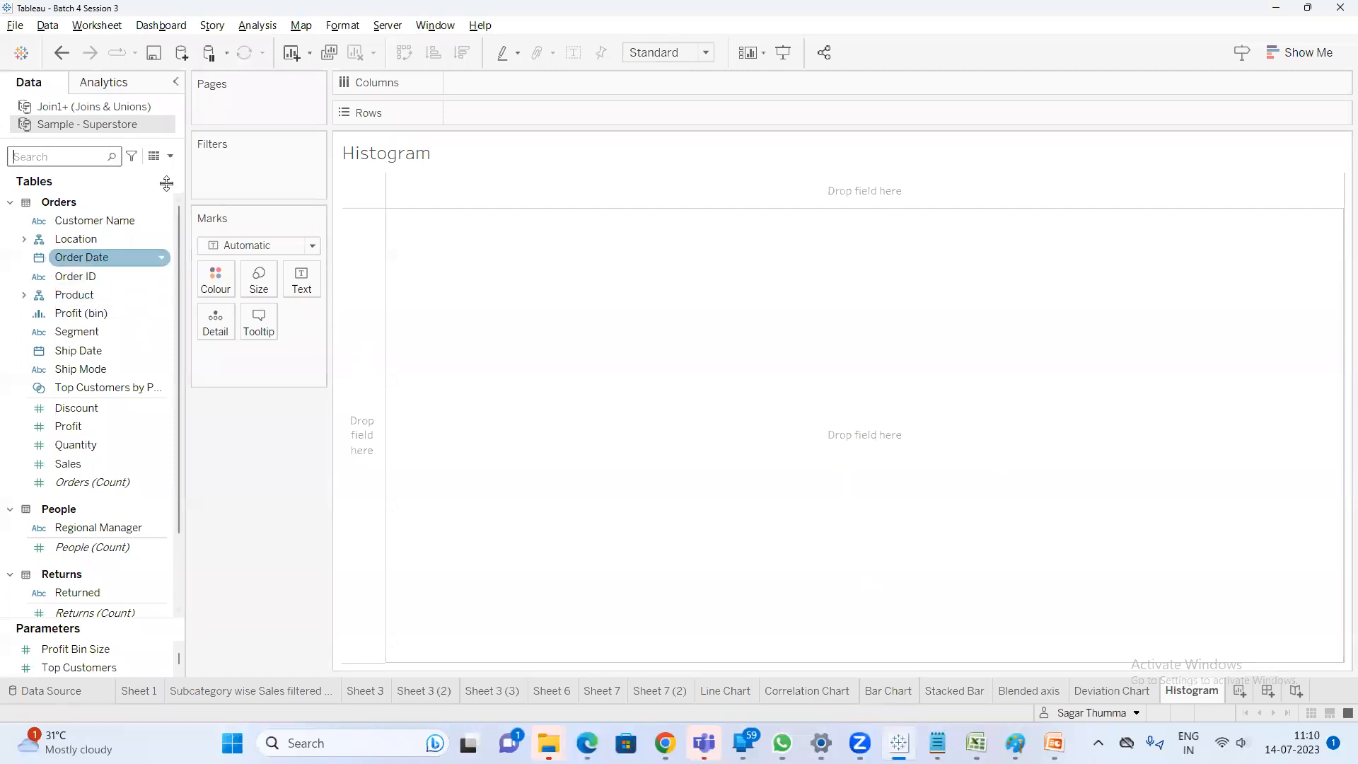
Start a Sales (bin) field from Sales with a bin size of 500, then return to Excel's Book1
left_click(85, 467)
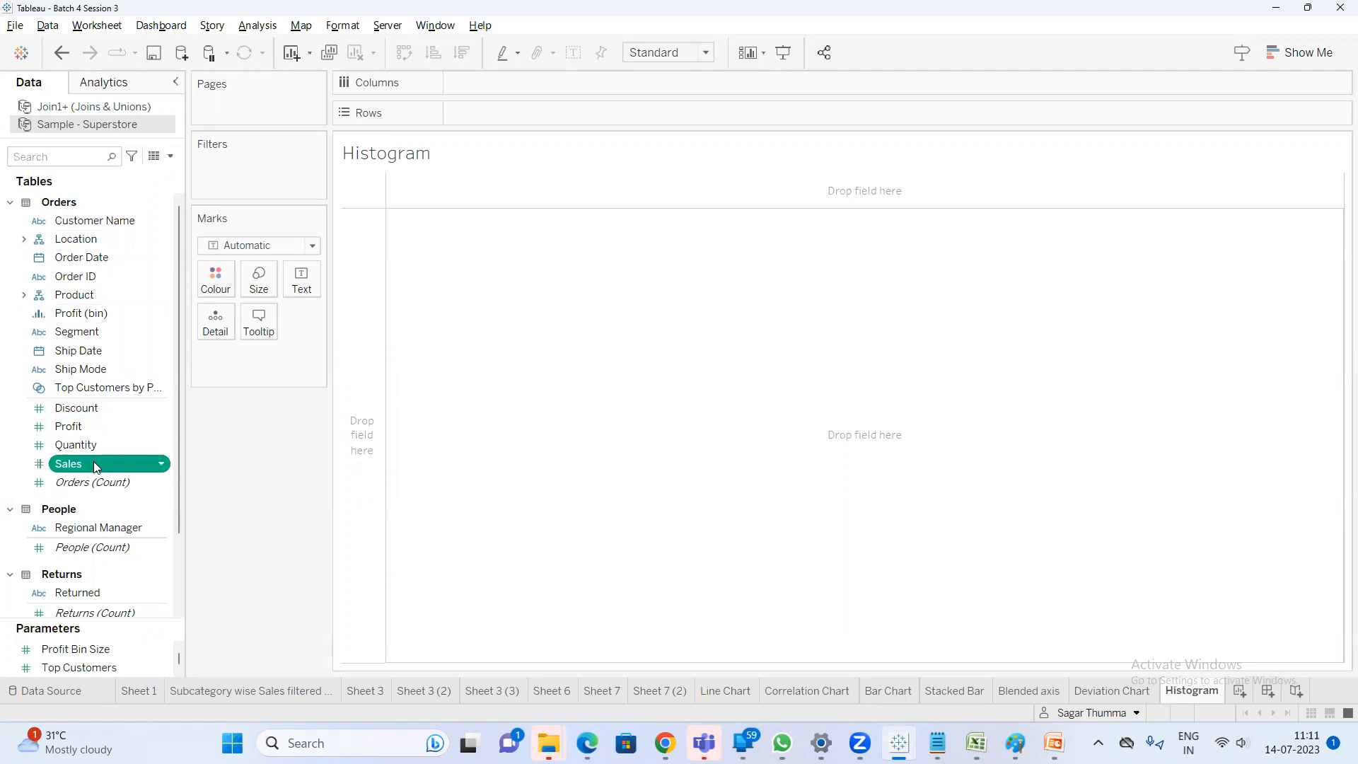
right_click(93, 461)
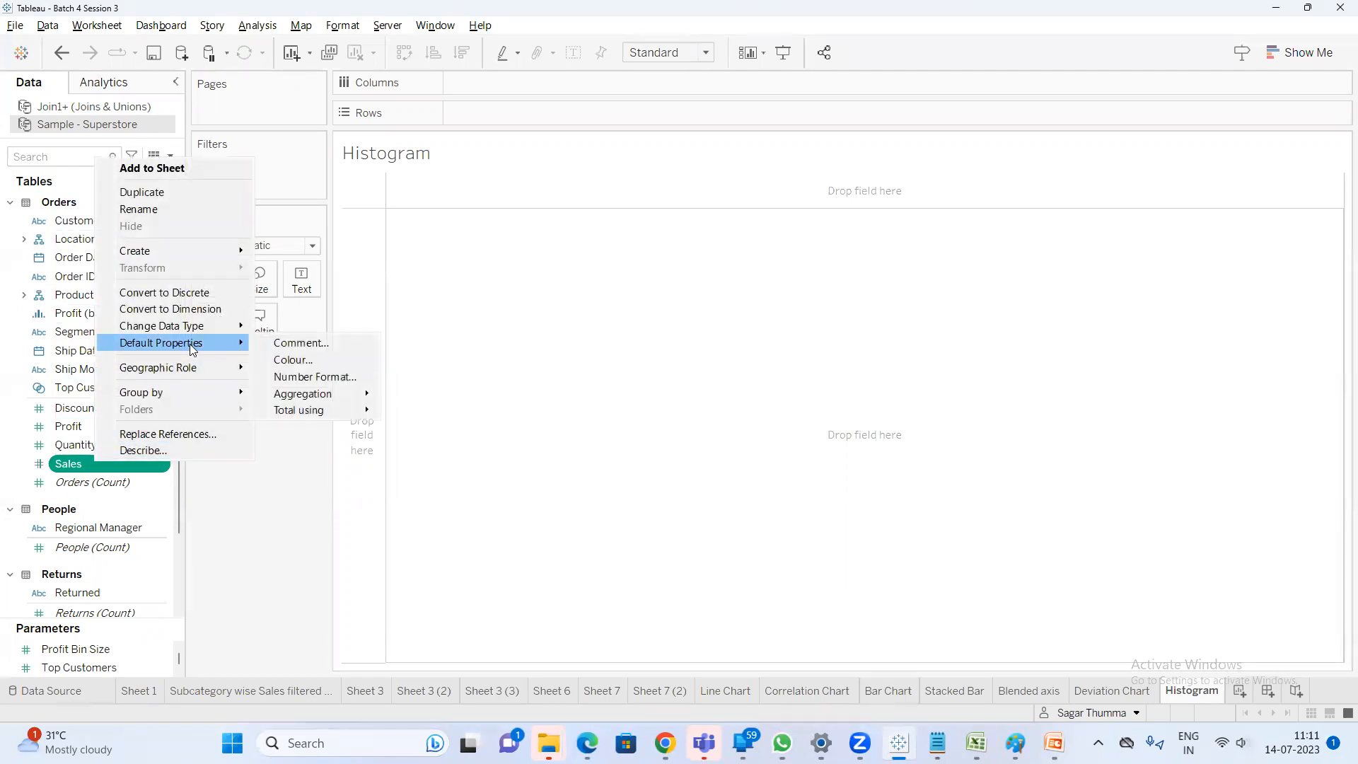
mouse_move(204, 264)
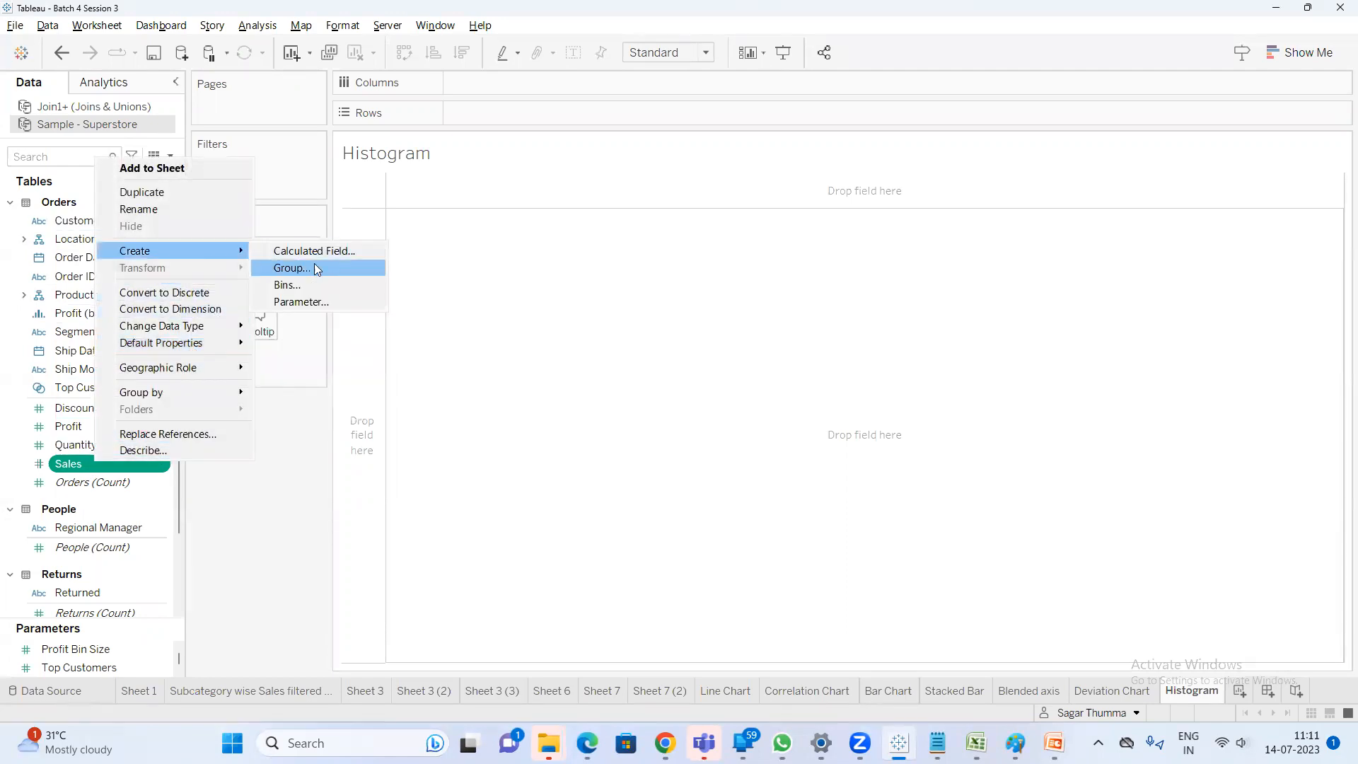
left_click(309, 282)
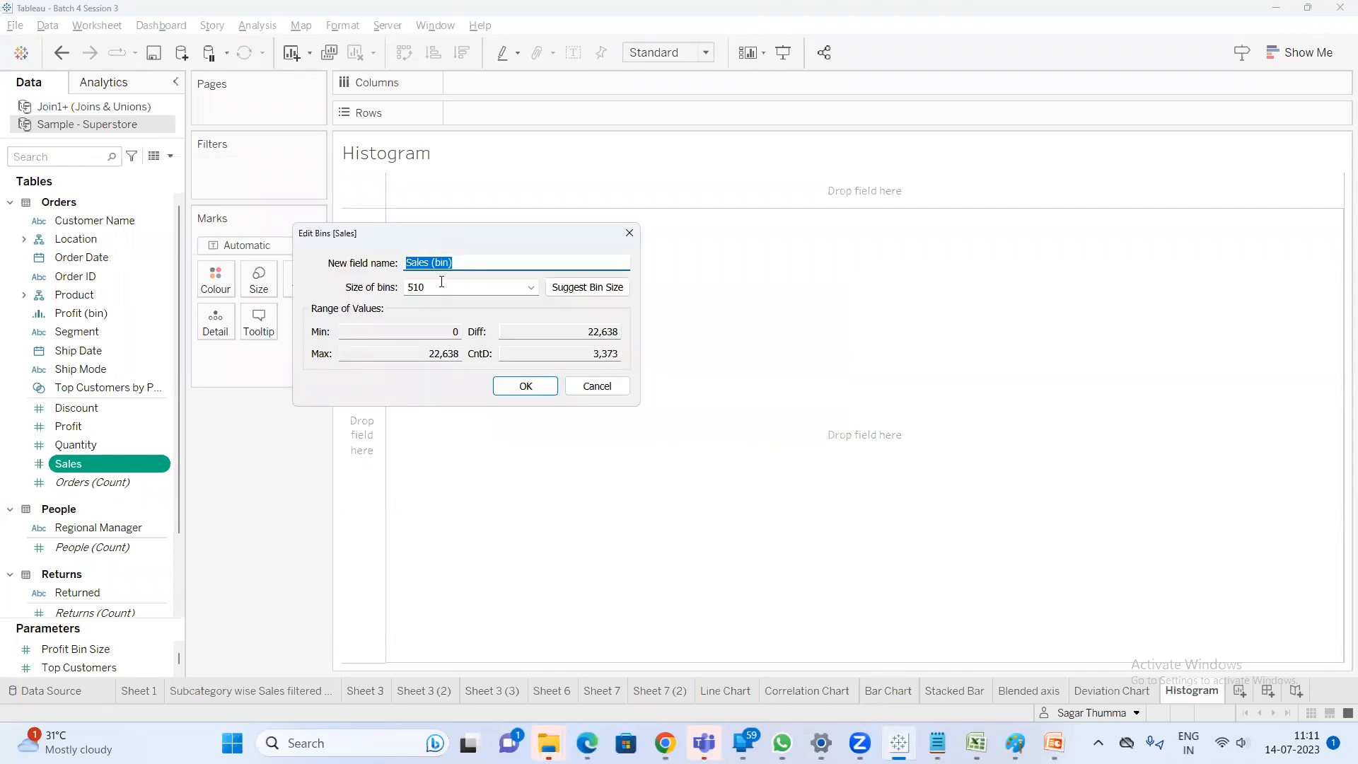
left_click(438, 287)
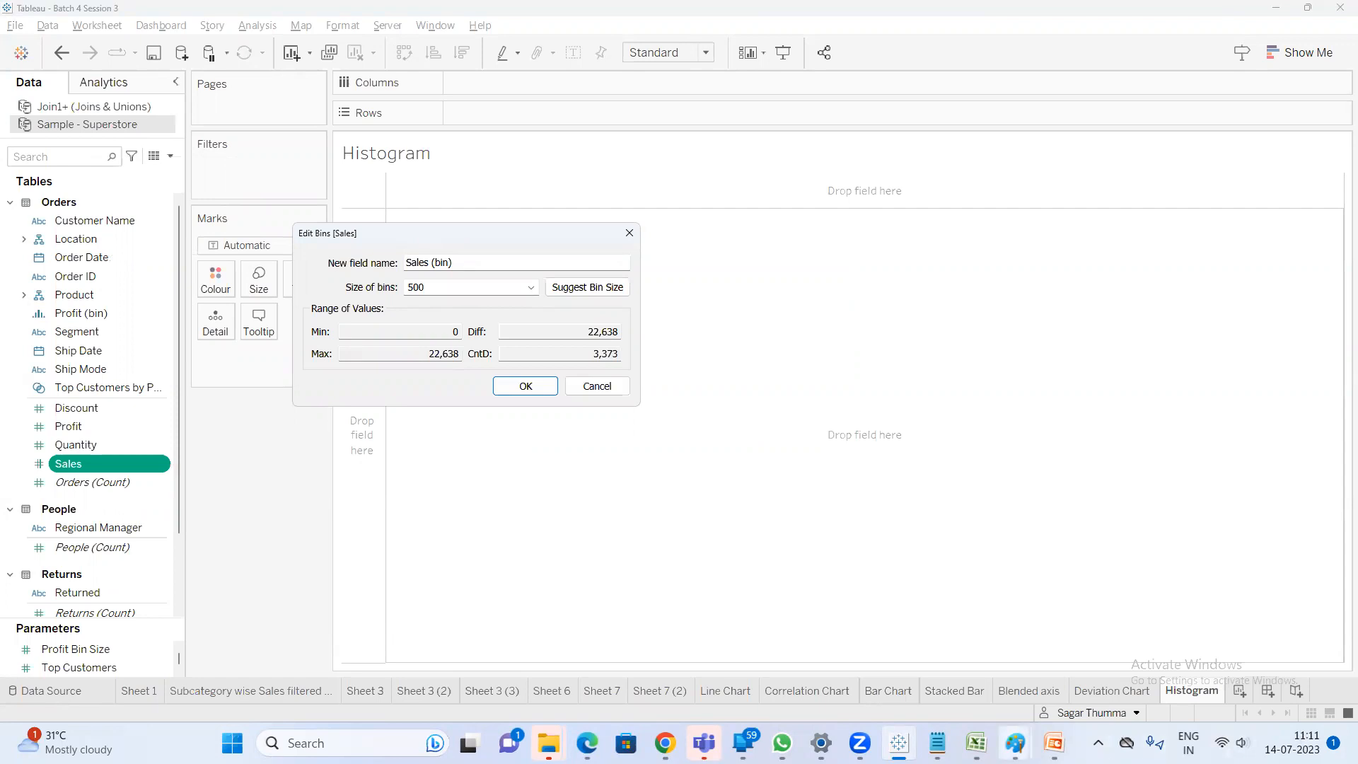
mouse_move(977, 743)
left_click(1033, 665)
Admit another waiting participant into the Google Meet call and hide the call window
mouse_move(665, 743)
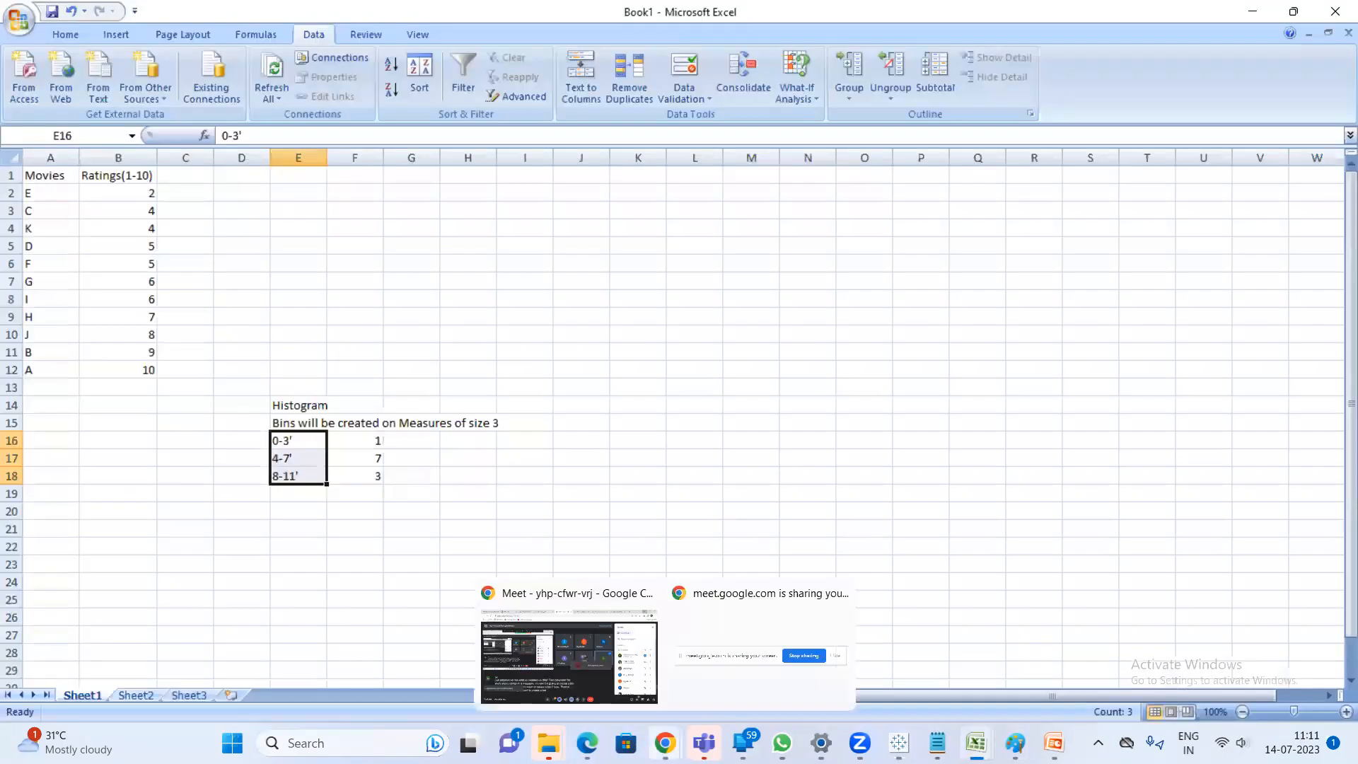
left_click(591, 666)
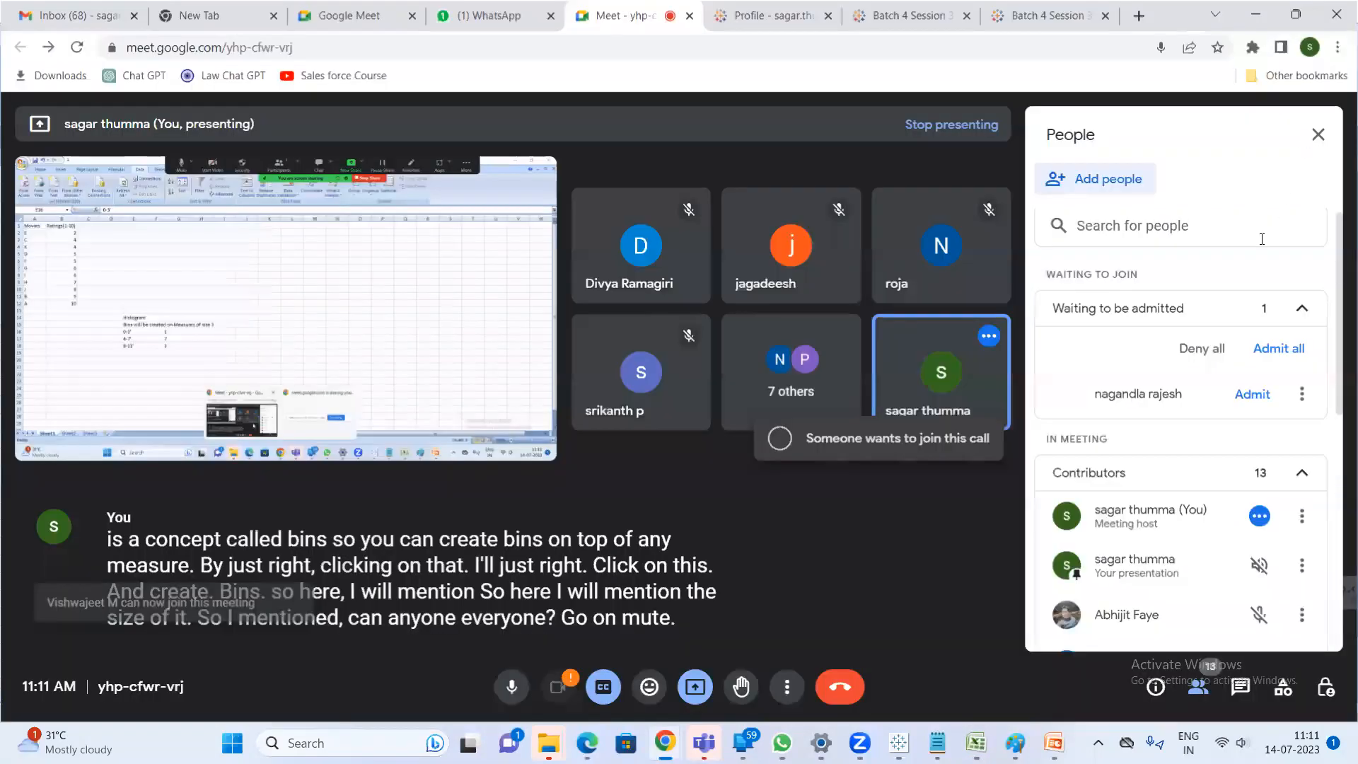
left_click(1265, 386)
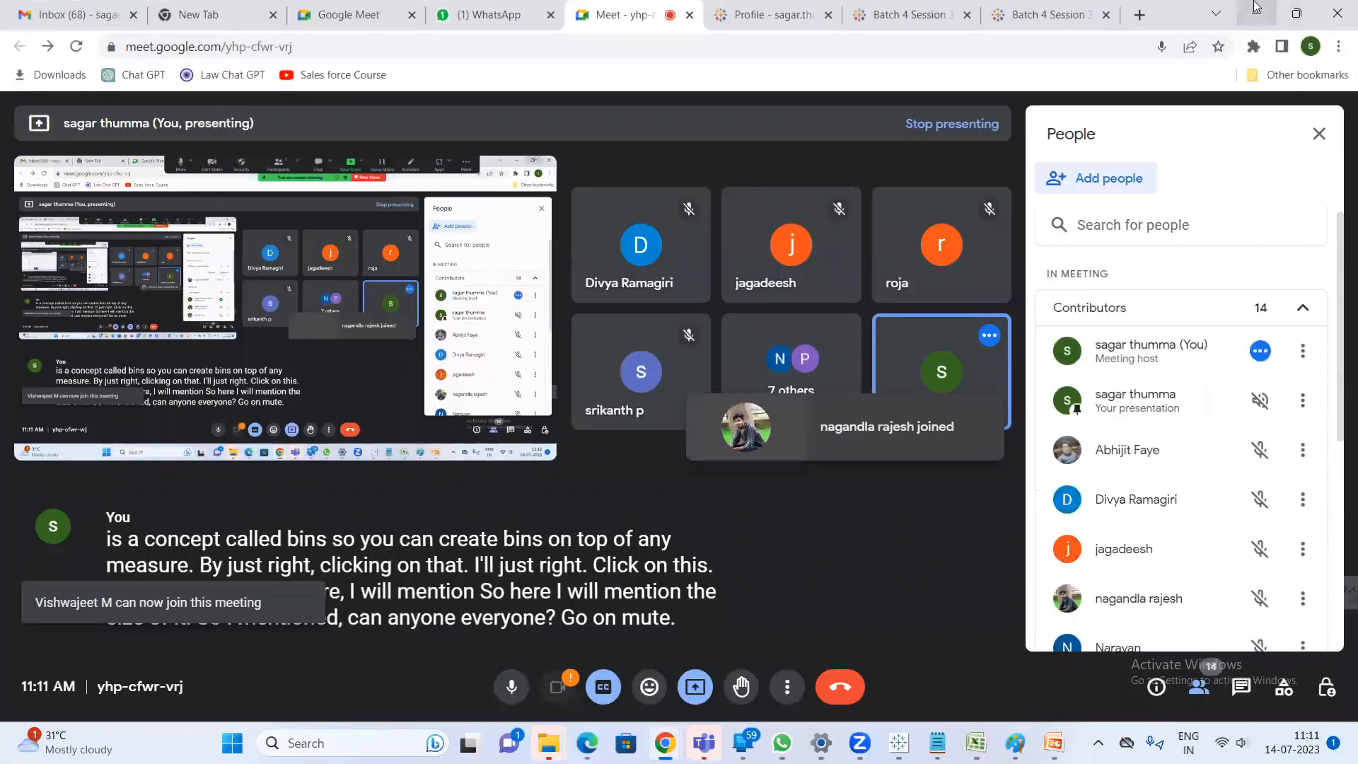
left_click(1254, 7)
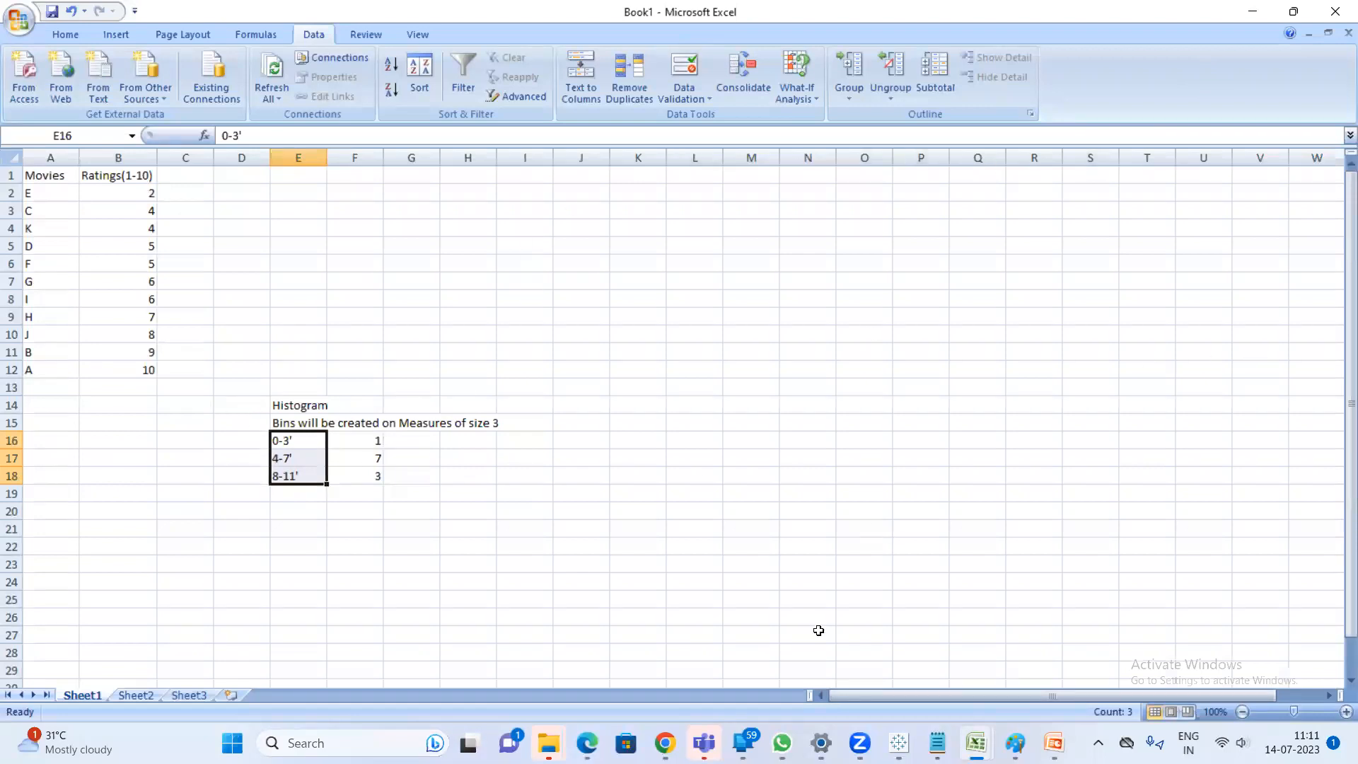
Switch between Excel's Book1 and Tableau's Sales bin settings
mouse_move(976, 743)
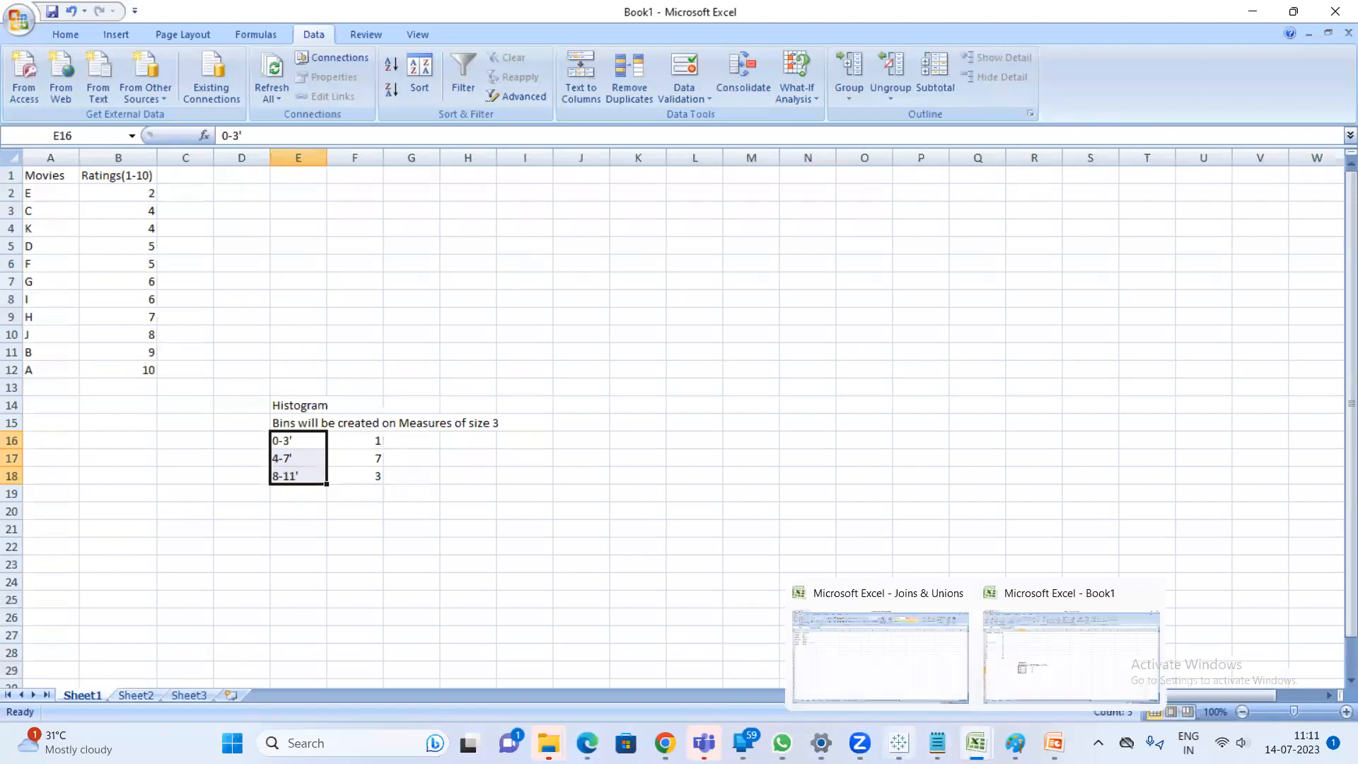
left_click(899, 743)
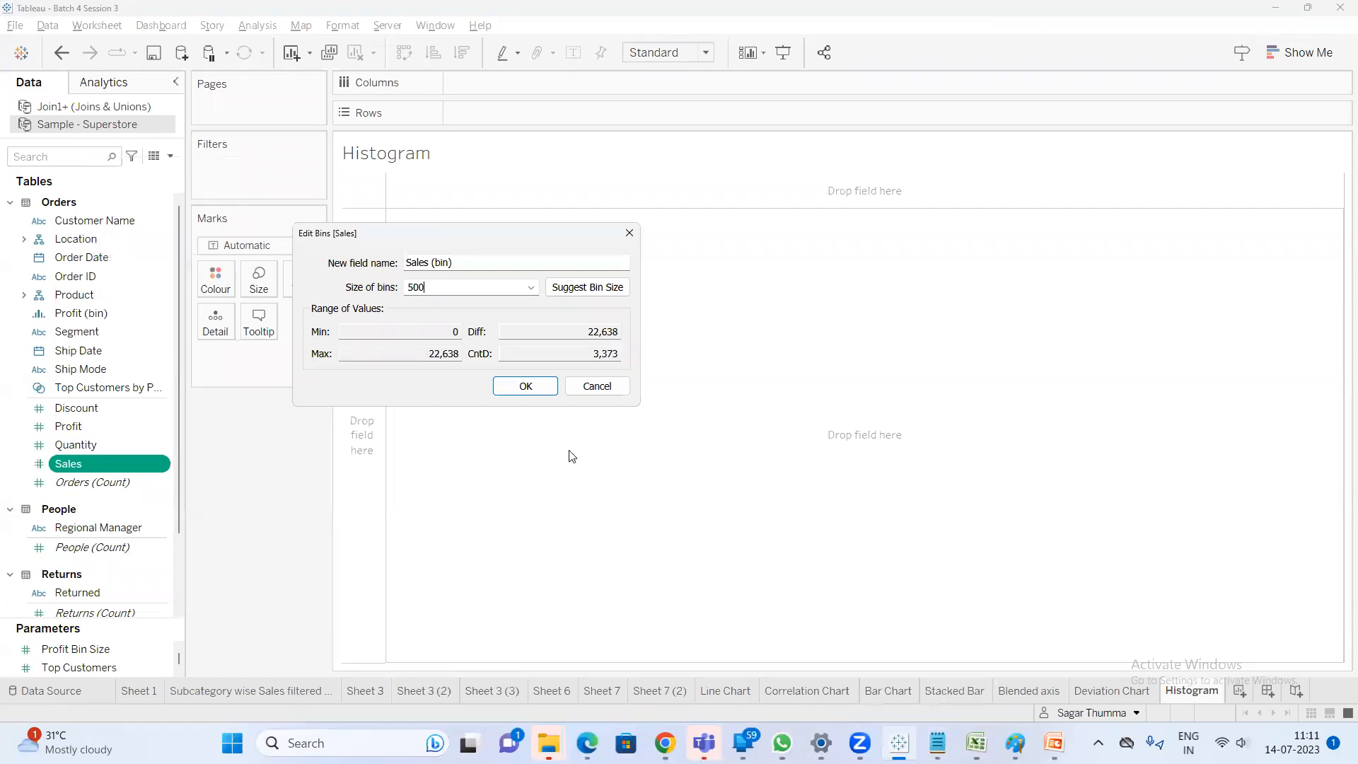
mouse_move(976, 743)
left_click(1031, 666)
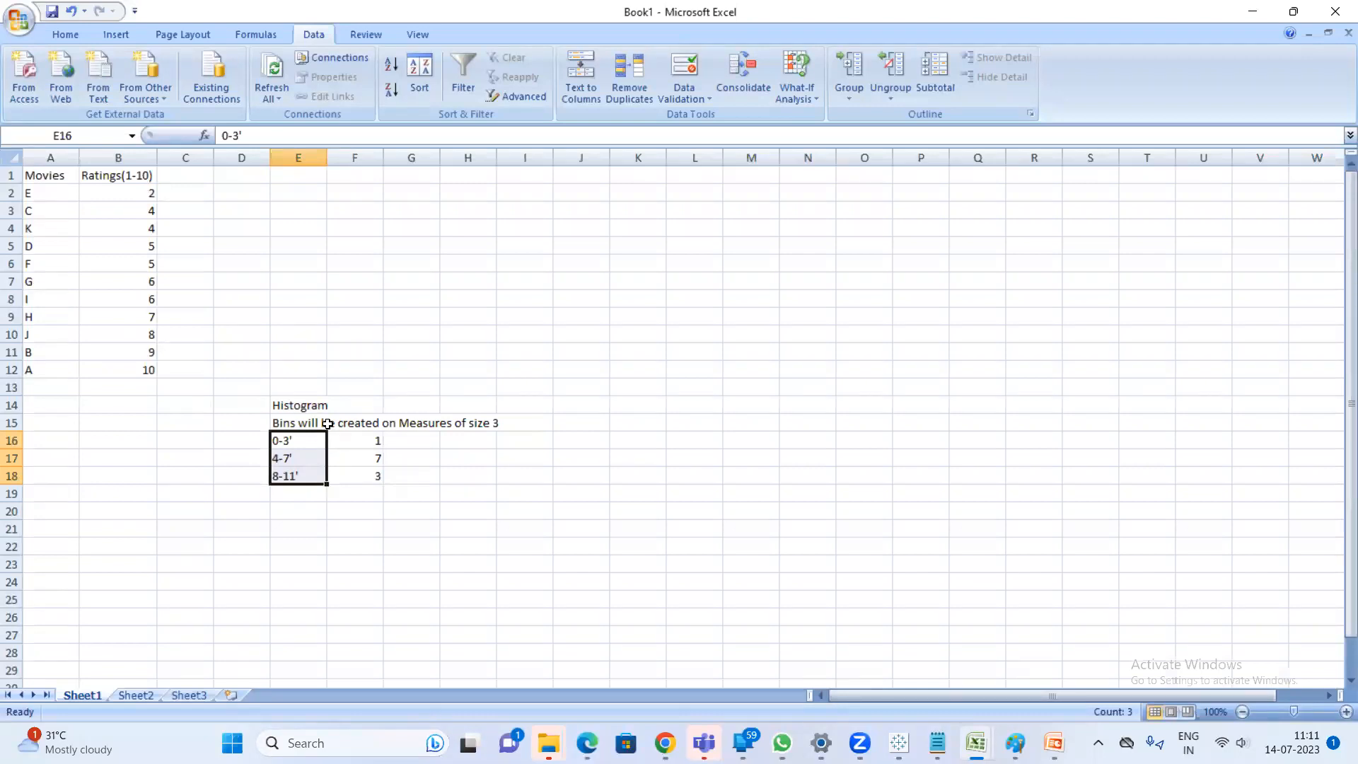
key("alt+Tab")
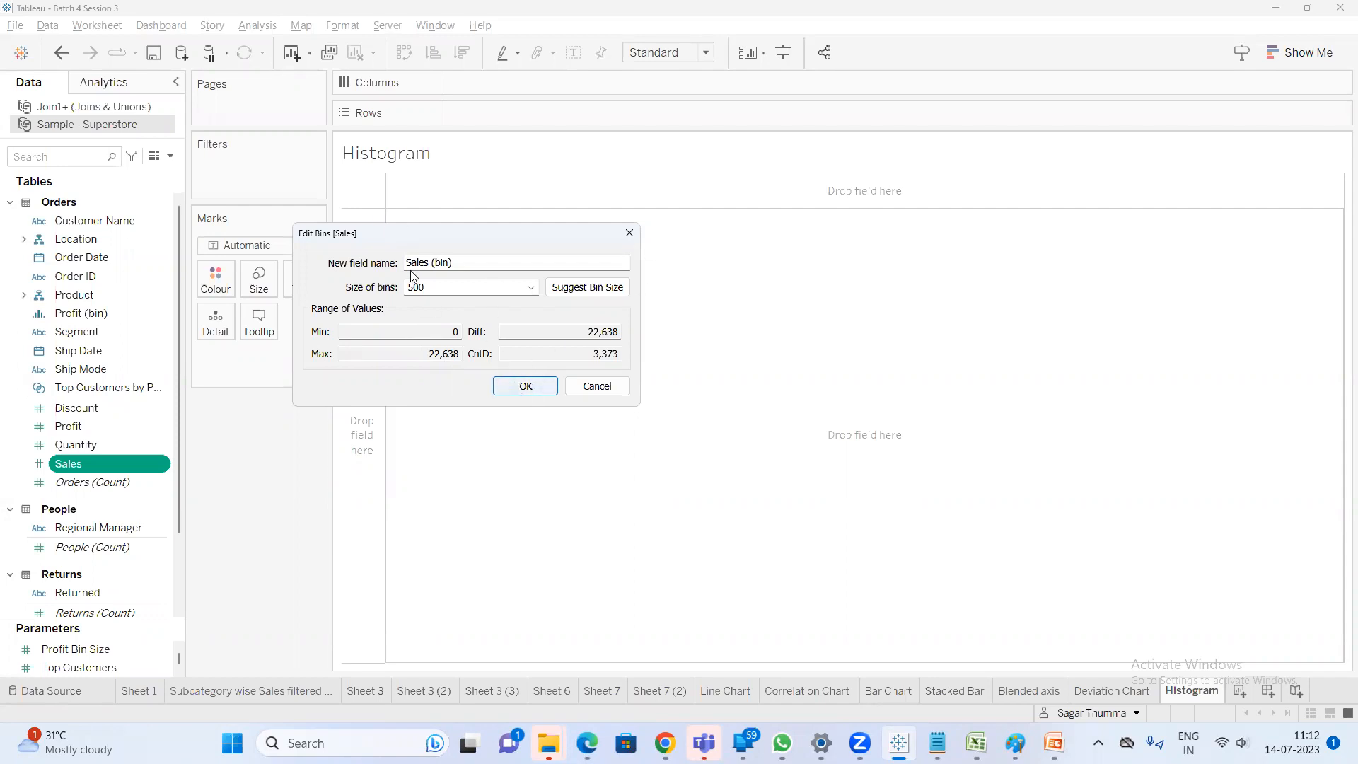
Confirm the Sales (bin) field and place it on Rows
left_click(526, 388)
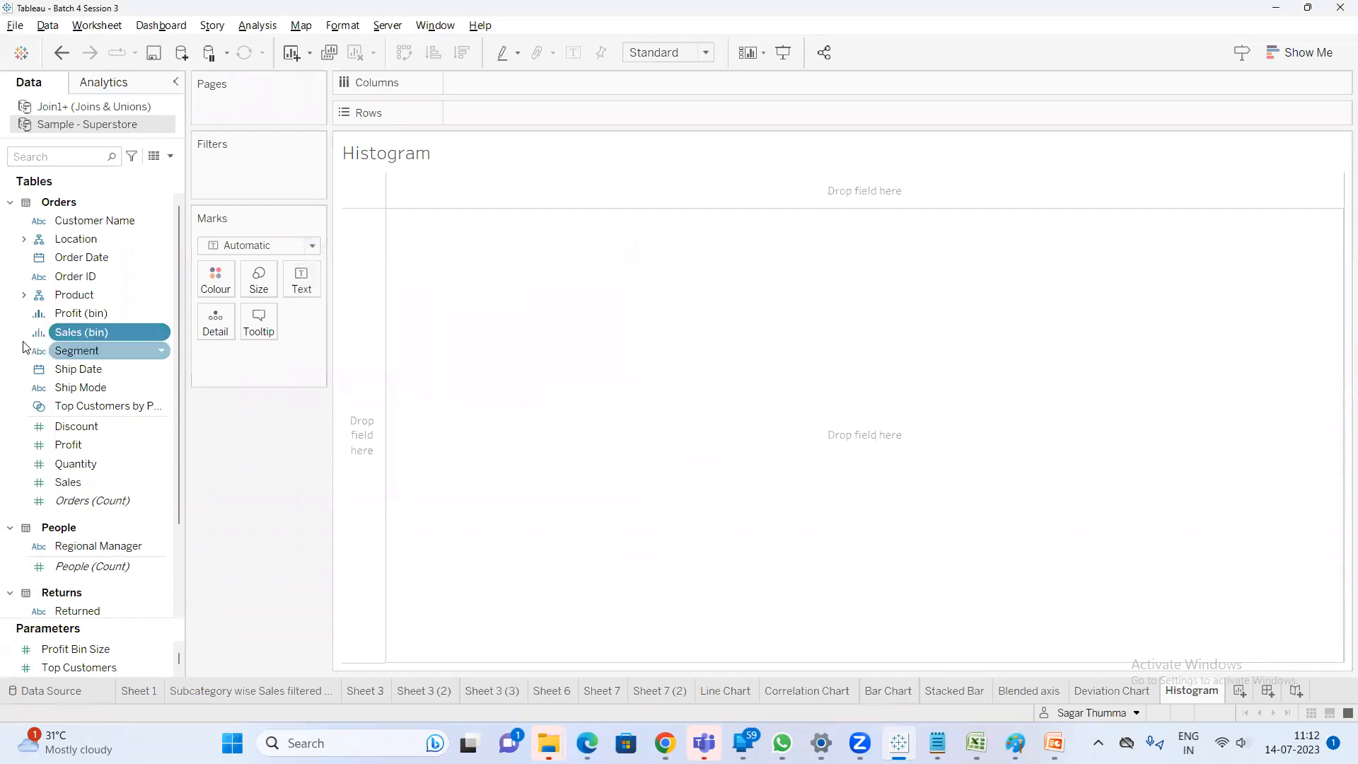
left_click_drag(84, 330, 478, 112)
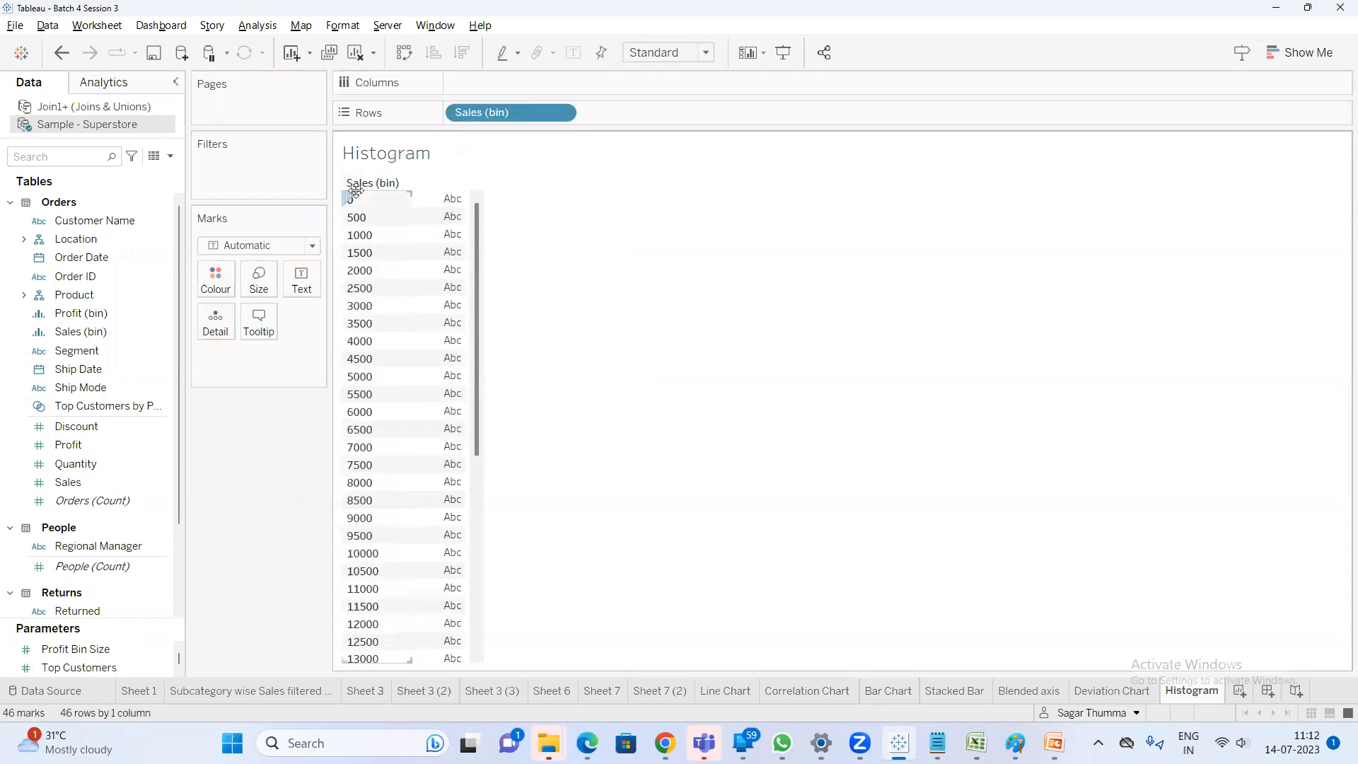
key("alt+Tab")
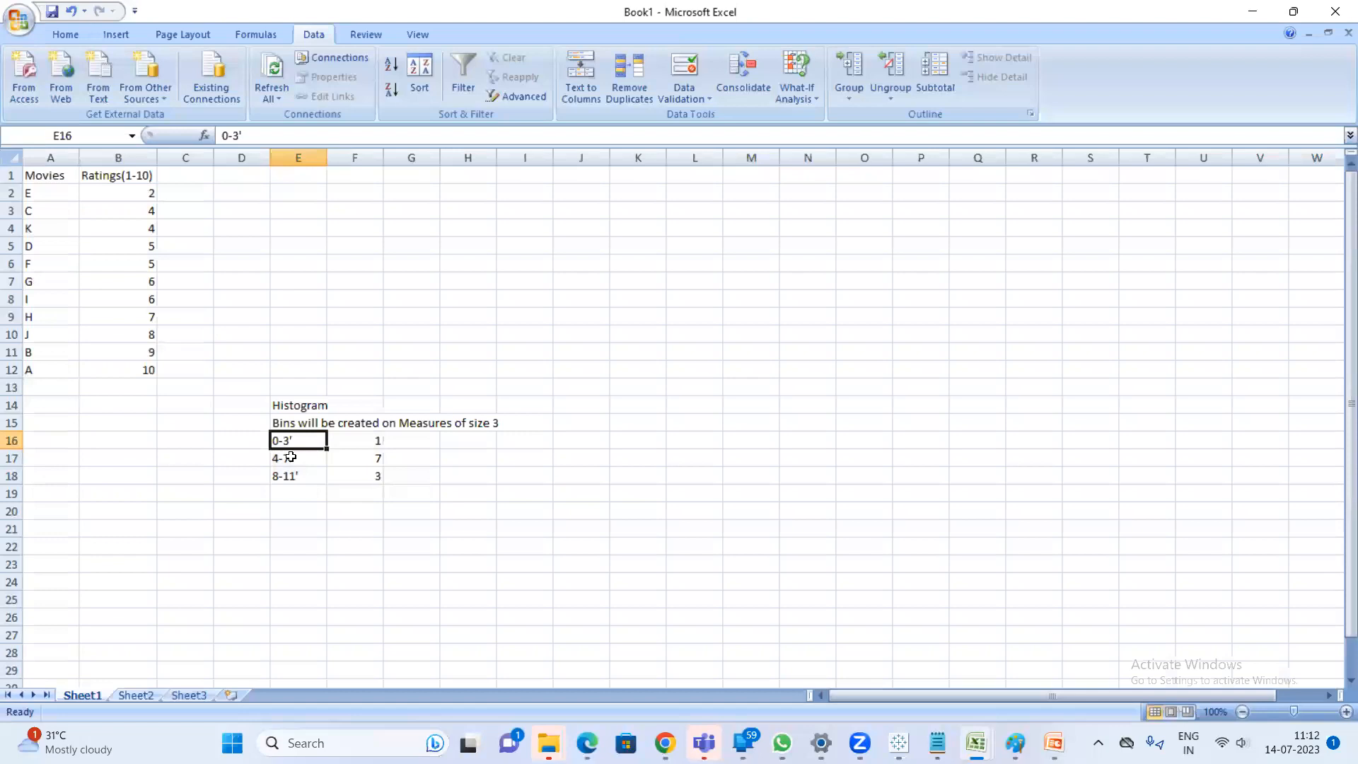
key("alt+Tab")
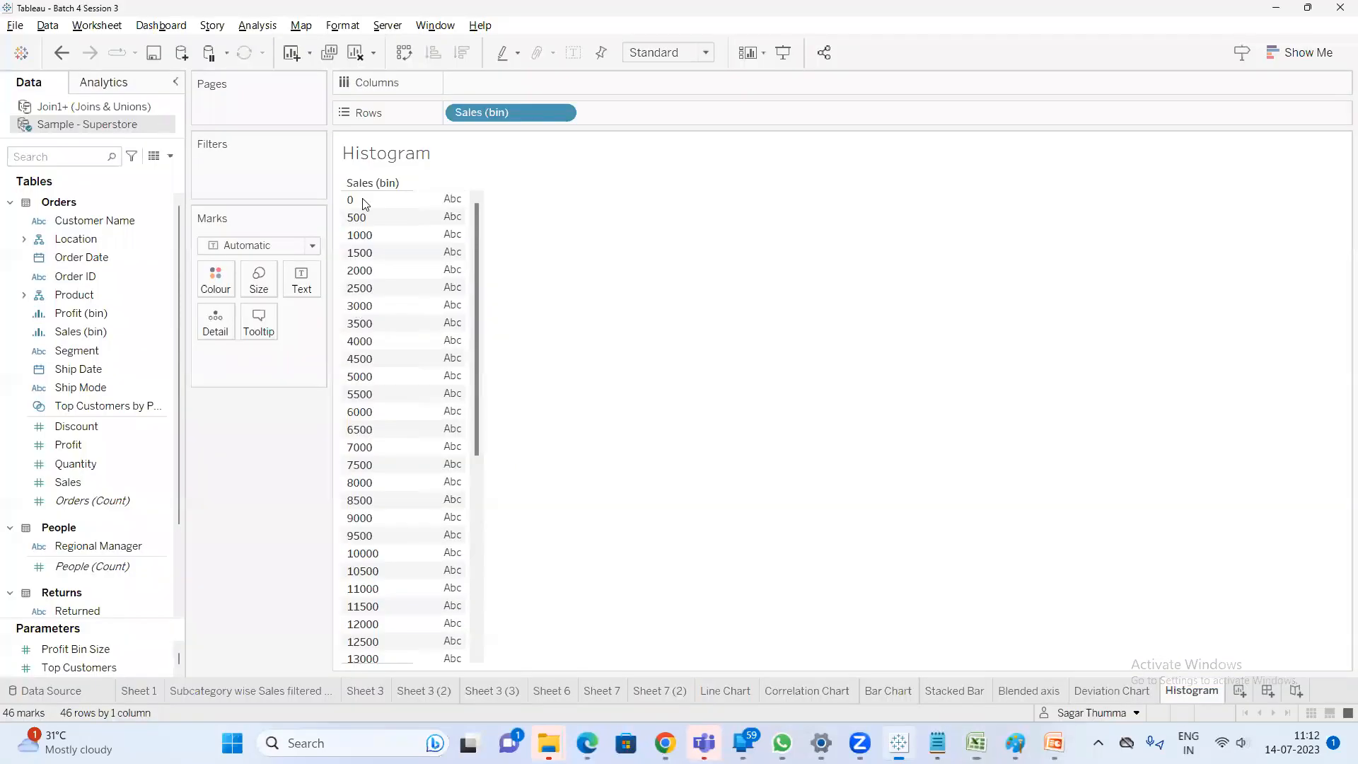
left_click(366, 203)
Search 'sa' and add Sales to Rows beside the Sales bins
left_click(64, 157)
type("sa")
left_click_drag(70, 241, 682, 122)
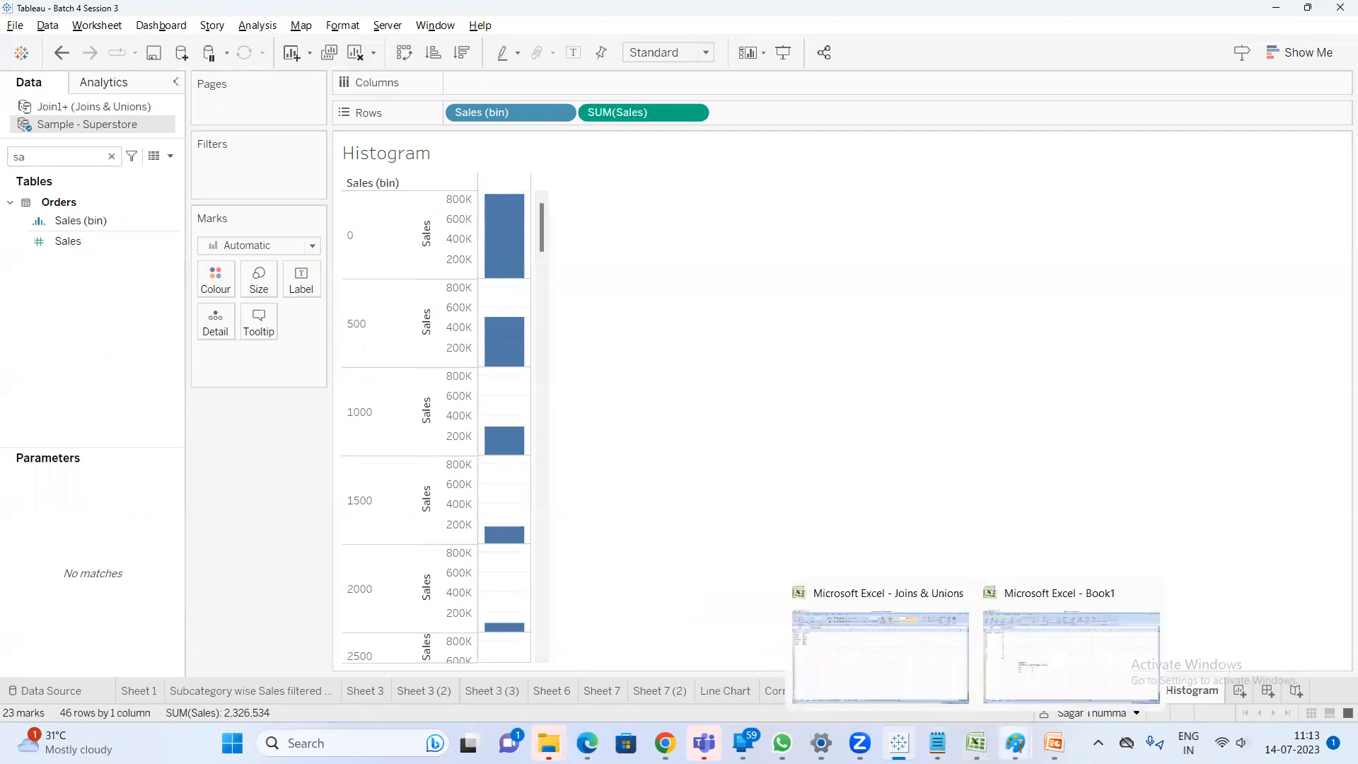
In Book1, add the header 'Gross Amount' in C1 and fit the column
left_click(938, 743)
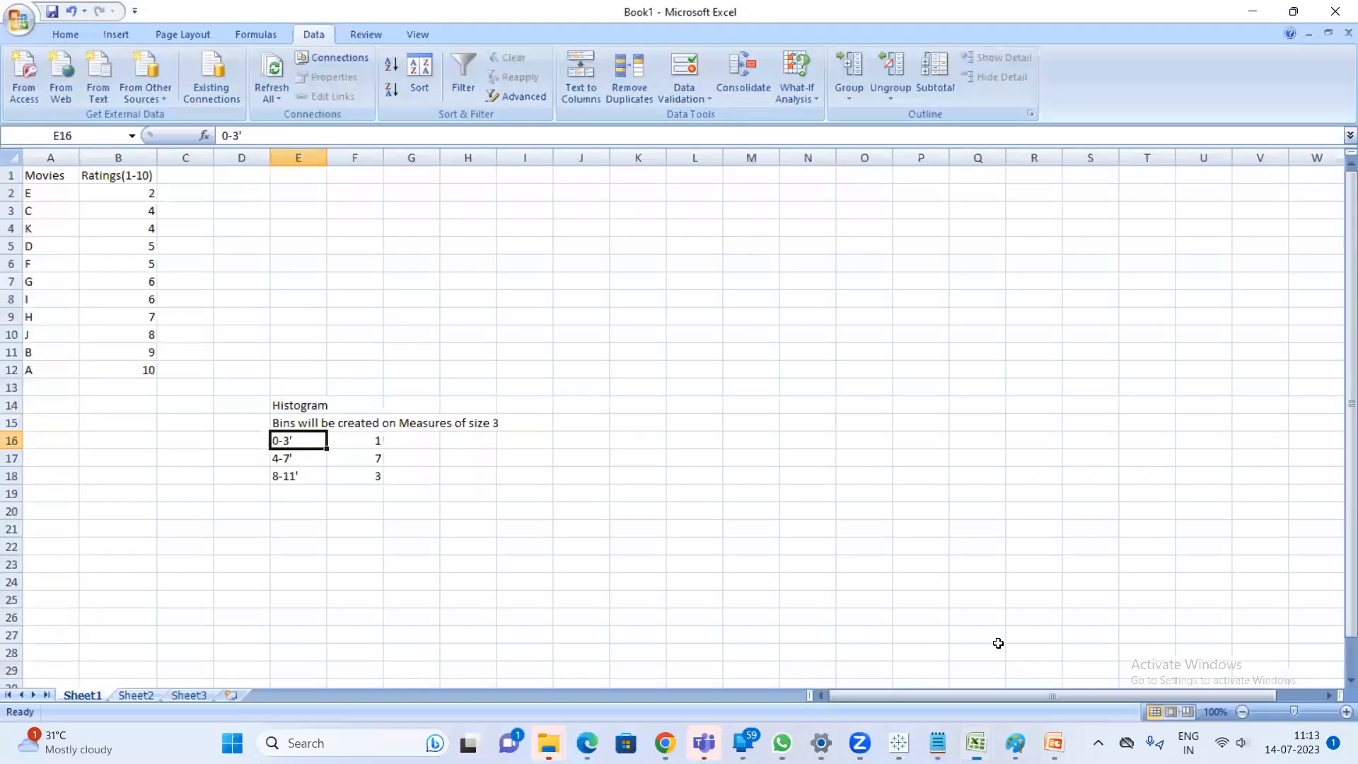
left_click(1072, 658)
left_click(189, 172)
type("Gro")
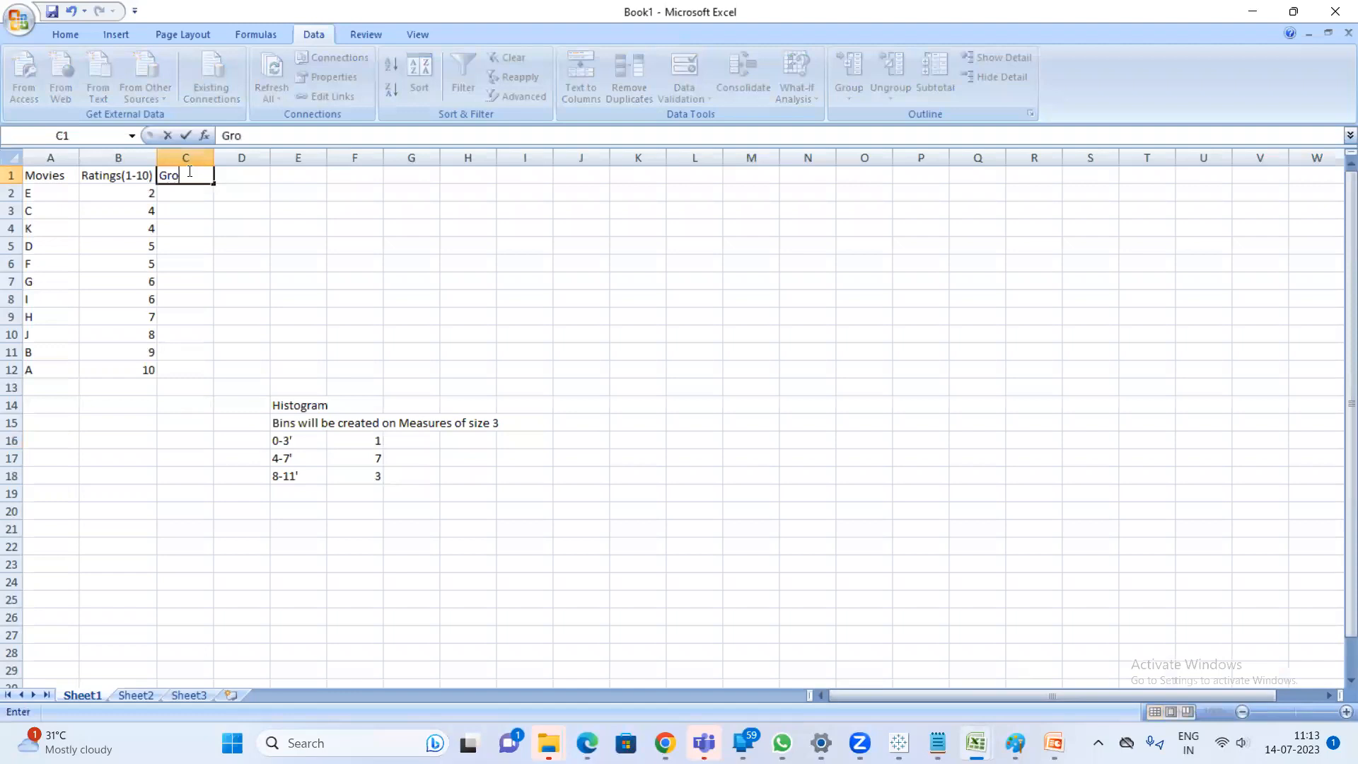
key("BackSpace")
type("oss Amount")
key("Return")
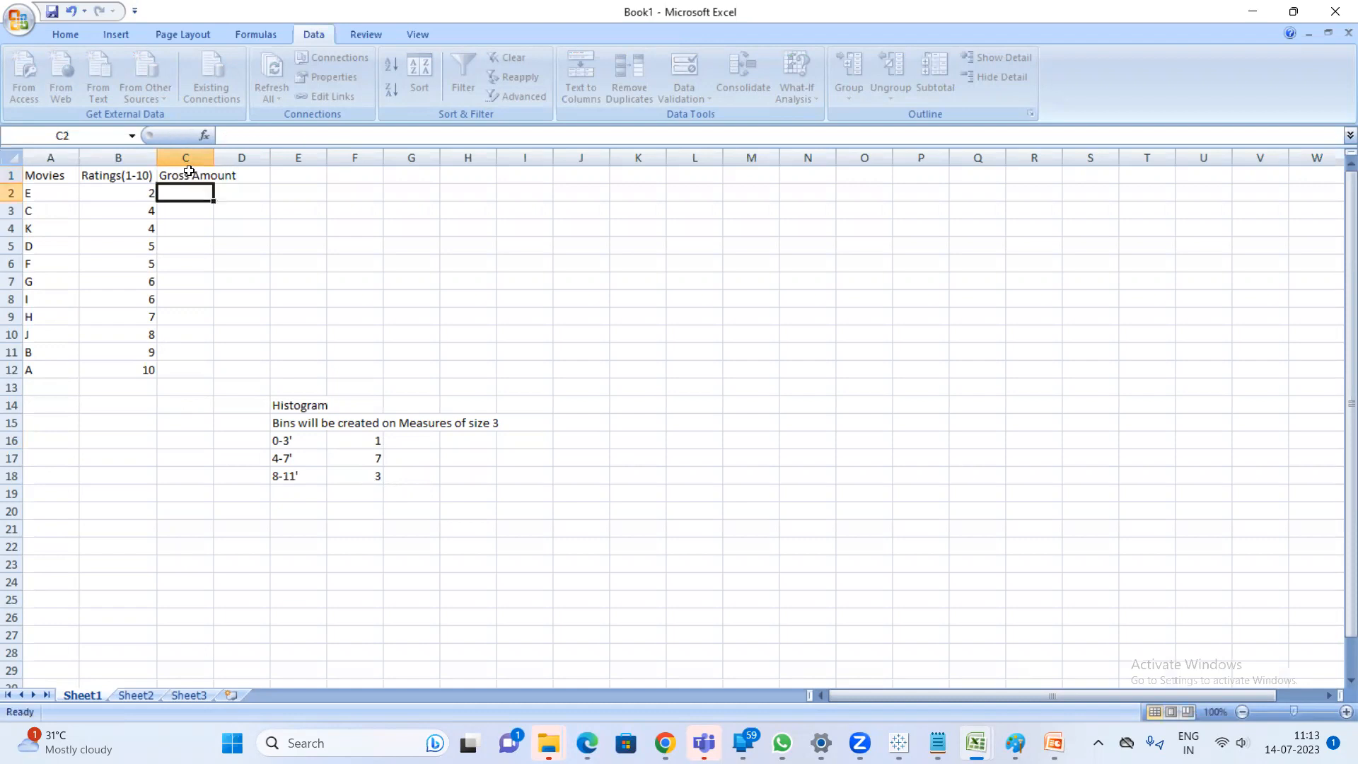
double_click(214, 157)
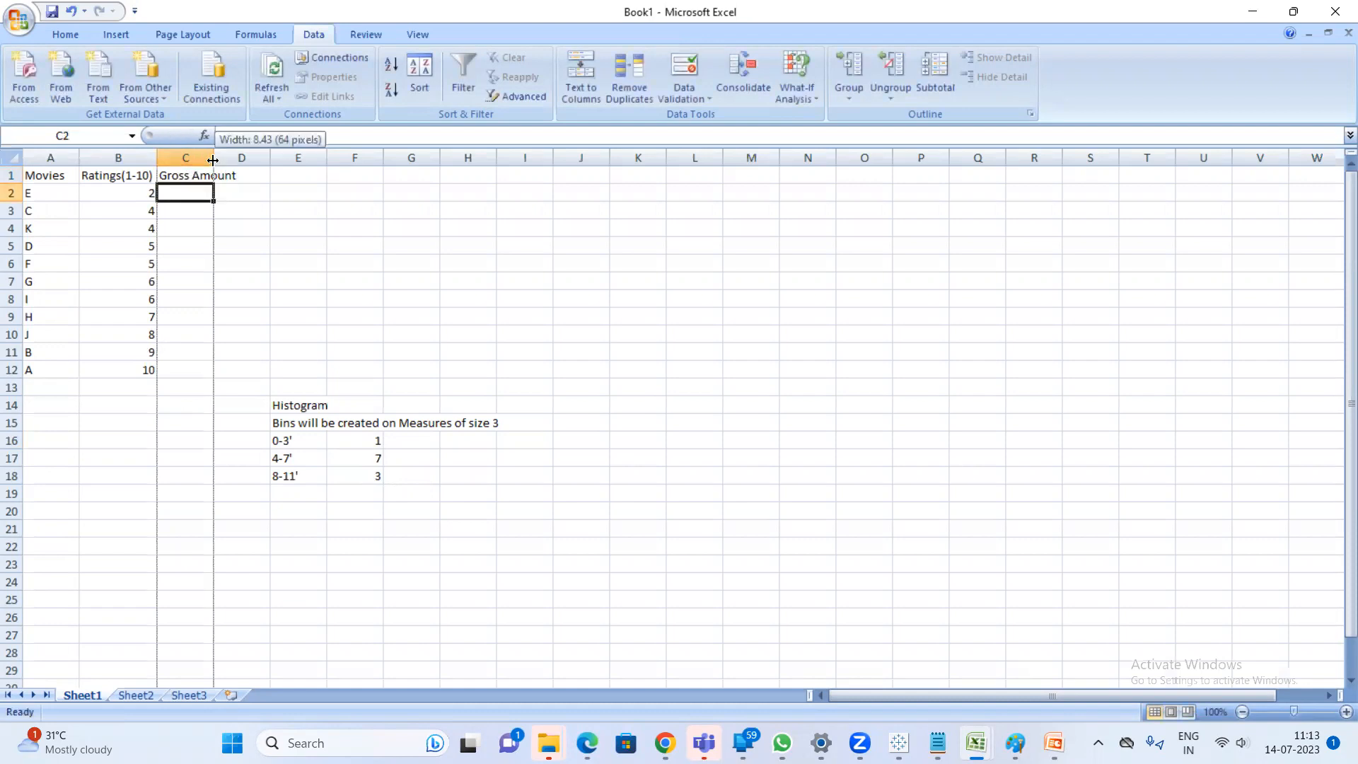
Enter gross amounts 200, 300, 550, 450 and 650 down column C
type("200")
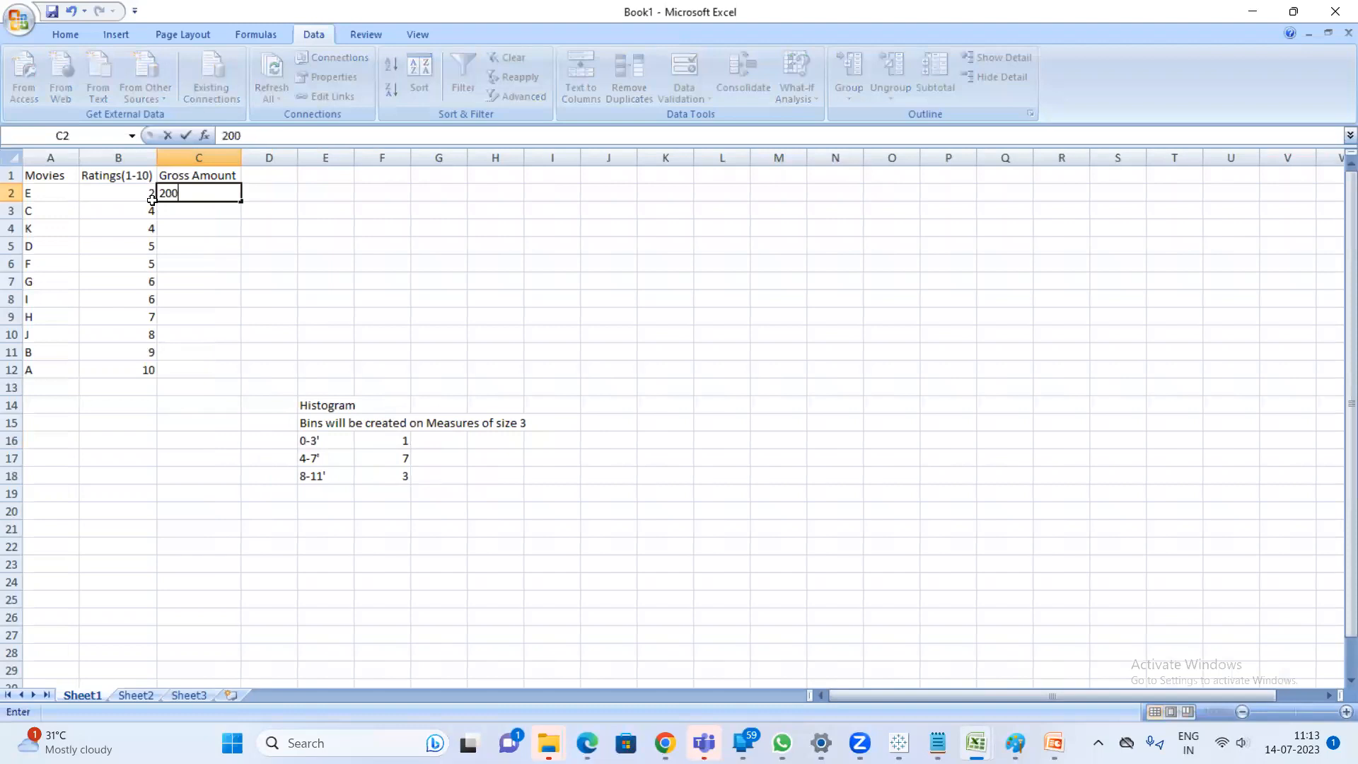
key("Return")
type("300")
key("Return")
type("55")
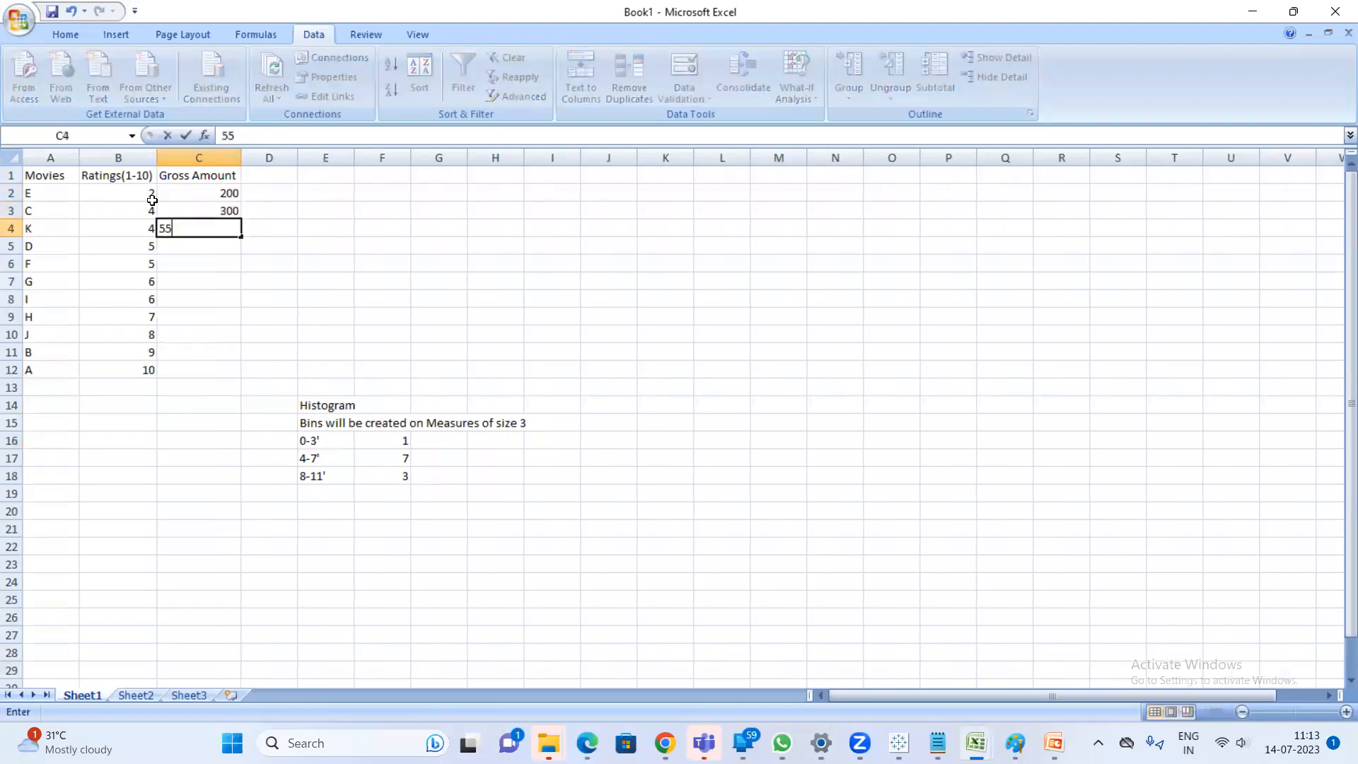
type("0")
key("Return")
type("450")
key("Return")
type("650")
key("Return")
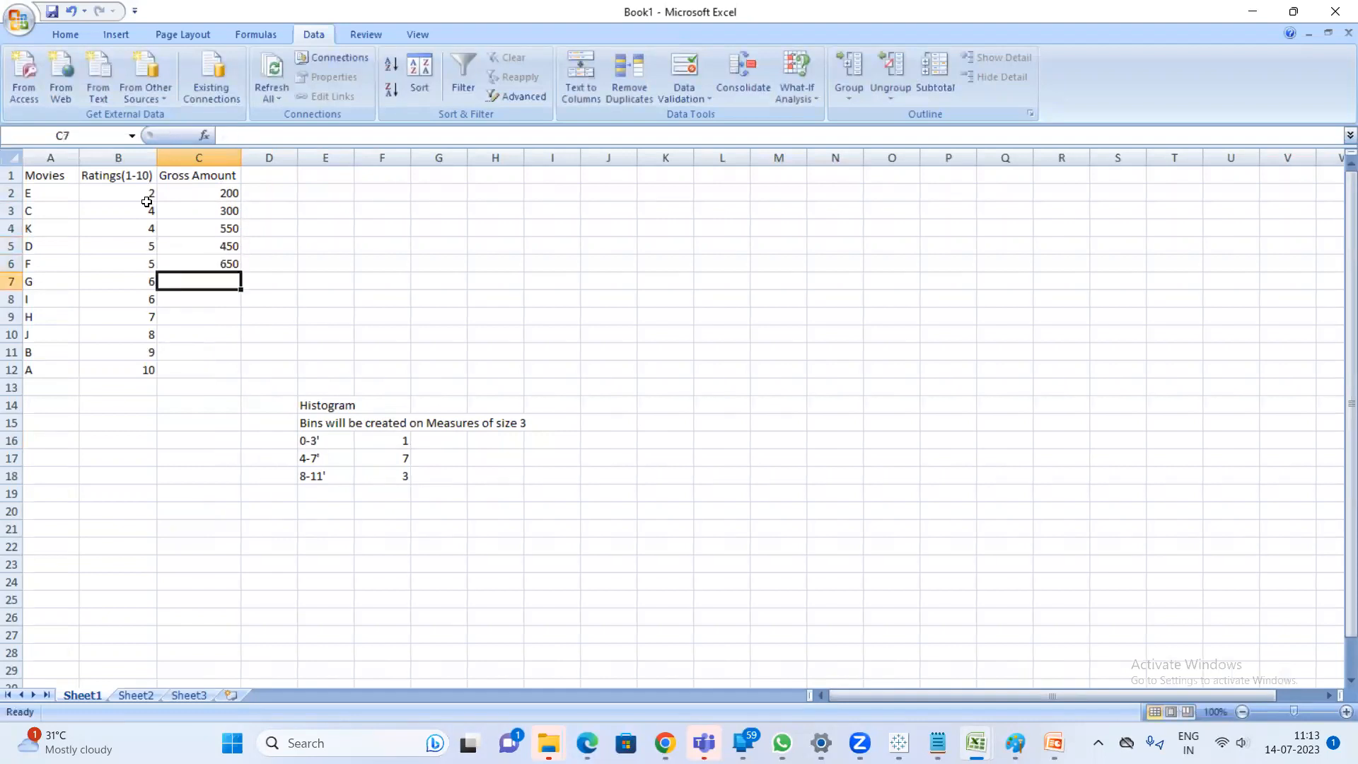
Copy the 450 and 650 values down to fill C7:C12 and widen column C
left_click_drag(225, 246, 219, 362)
key("ctrl+c")
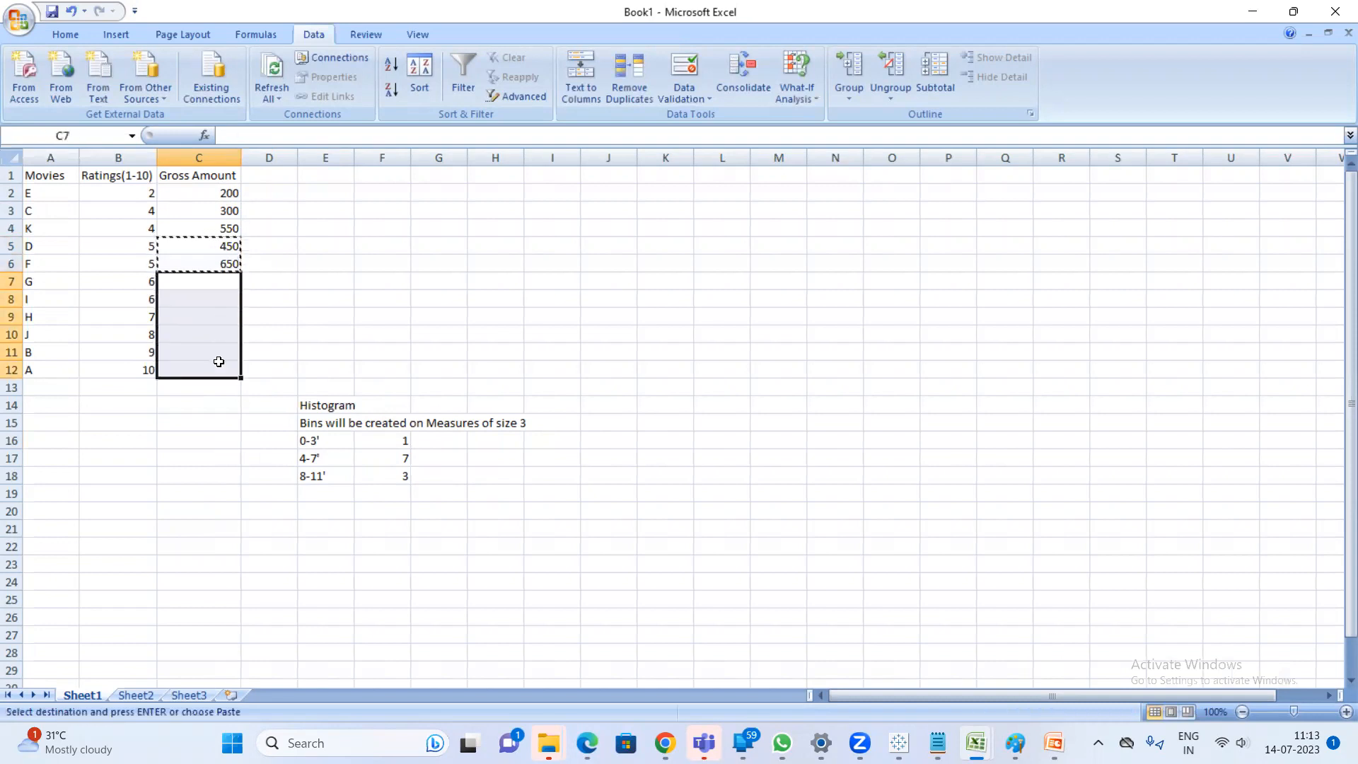
key("ctrl+v")
key("Escape")
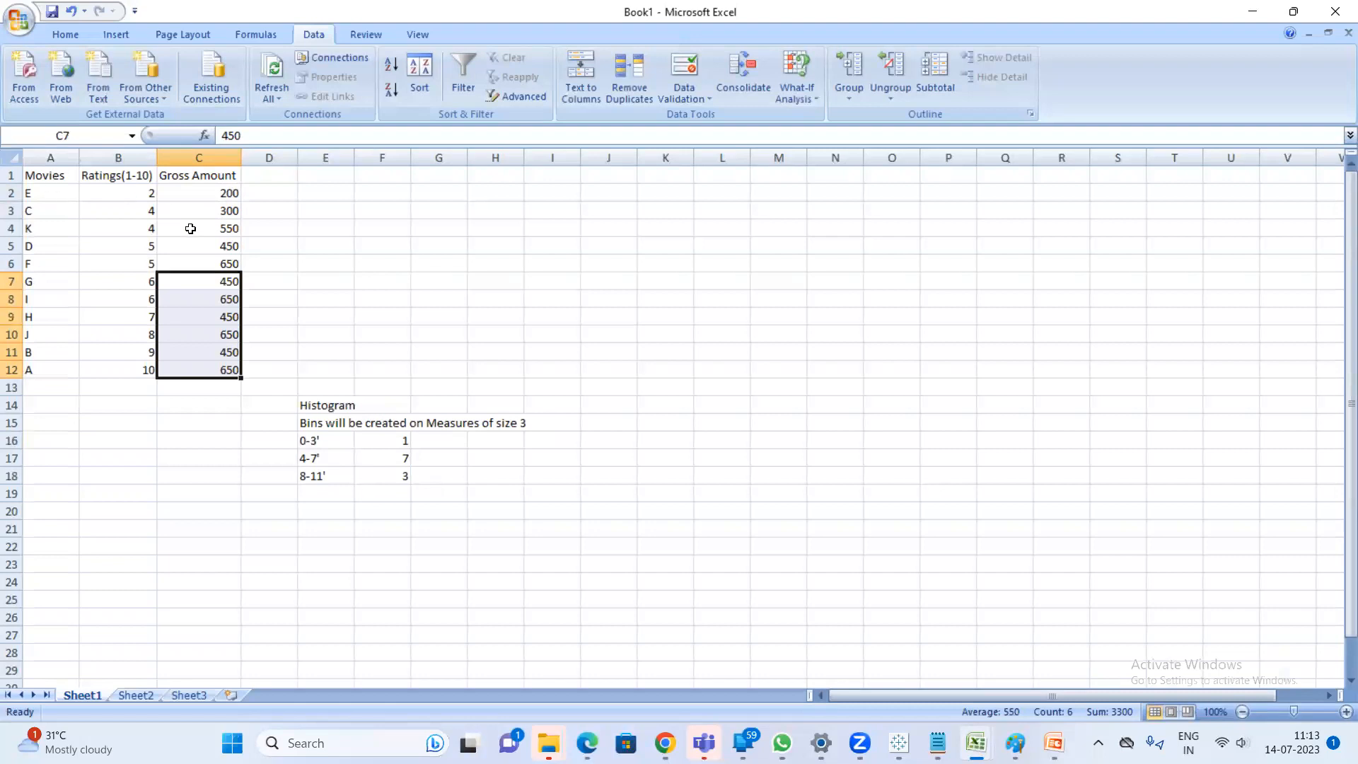
left_click_drag(241, 156, 270, 156)
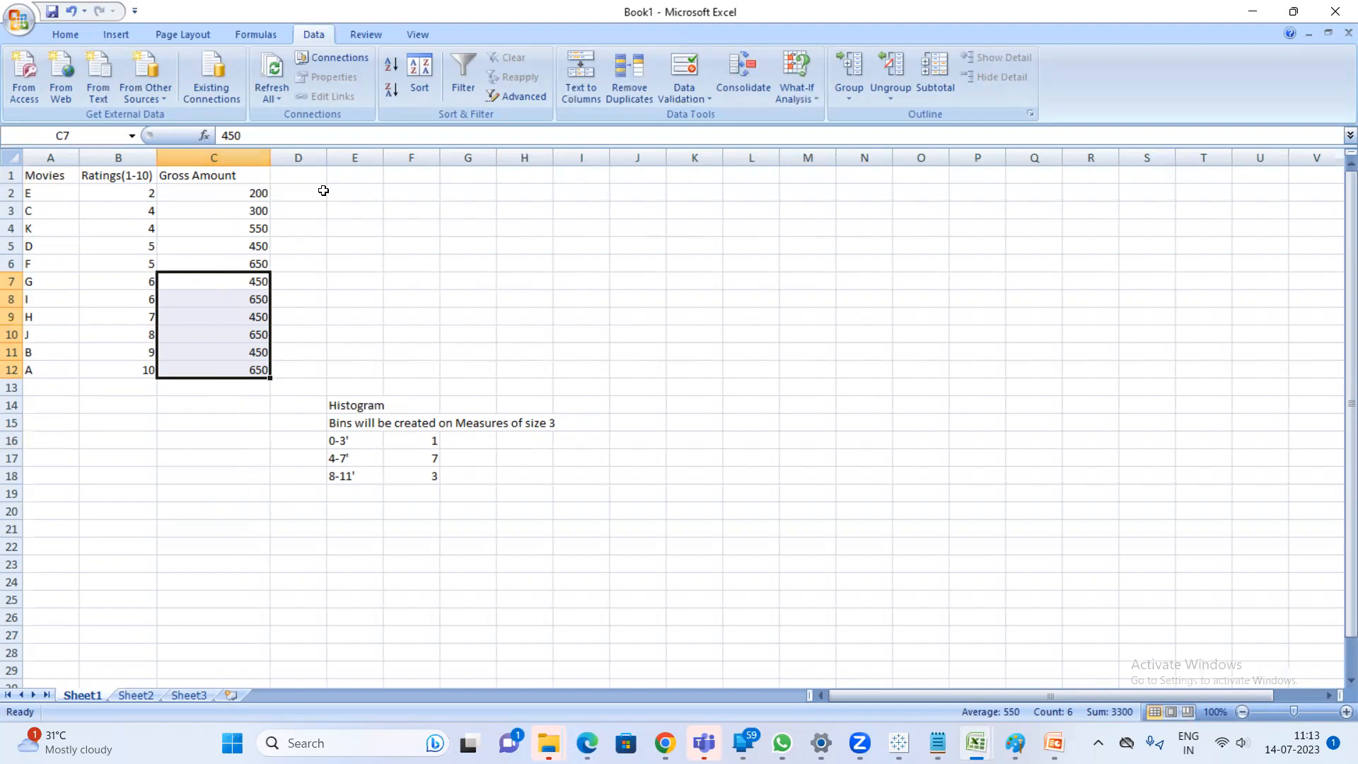
left_click(425, 245)
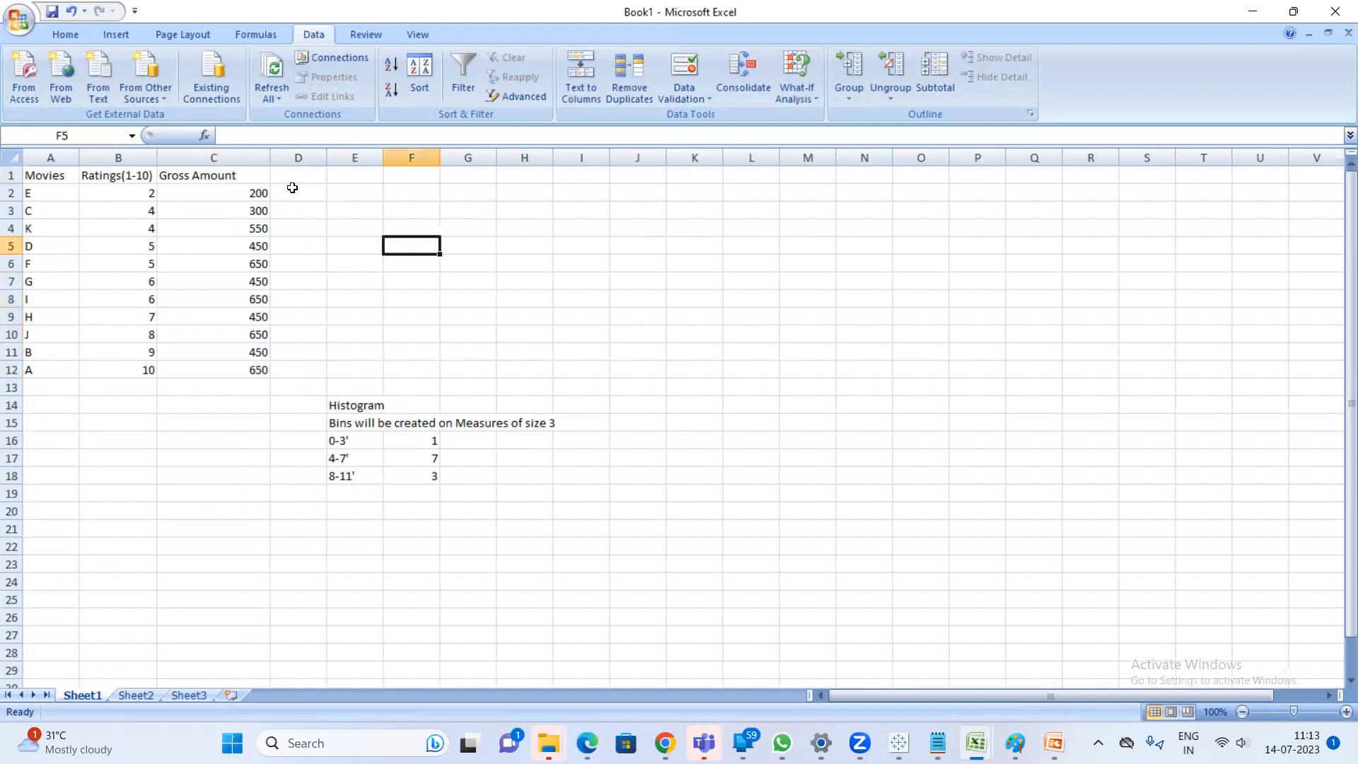
Enter the 5450 total in C14, then return to Tableau's Histogram sheet
left_click_drag(249, 191, 252, 366)
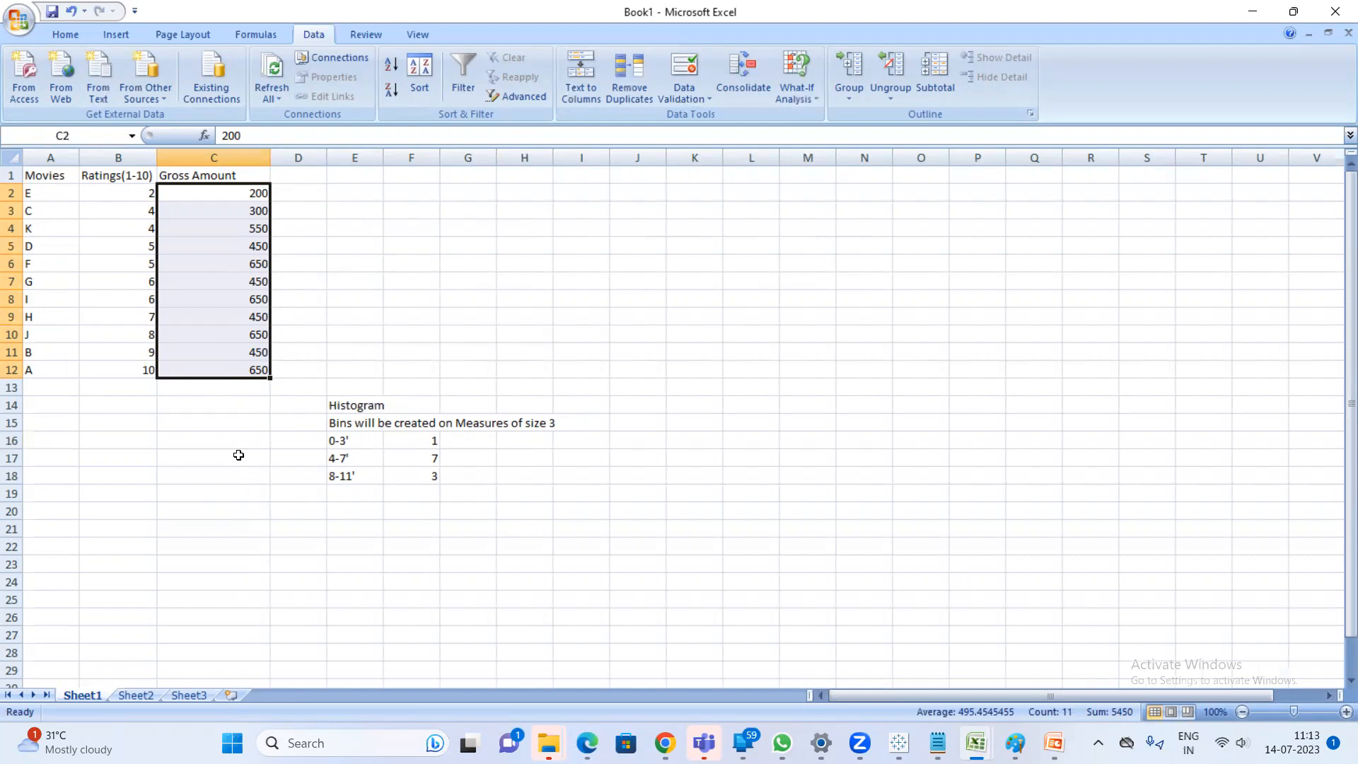
left_click(235, 404)
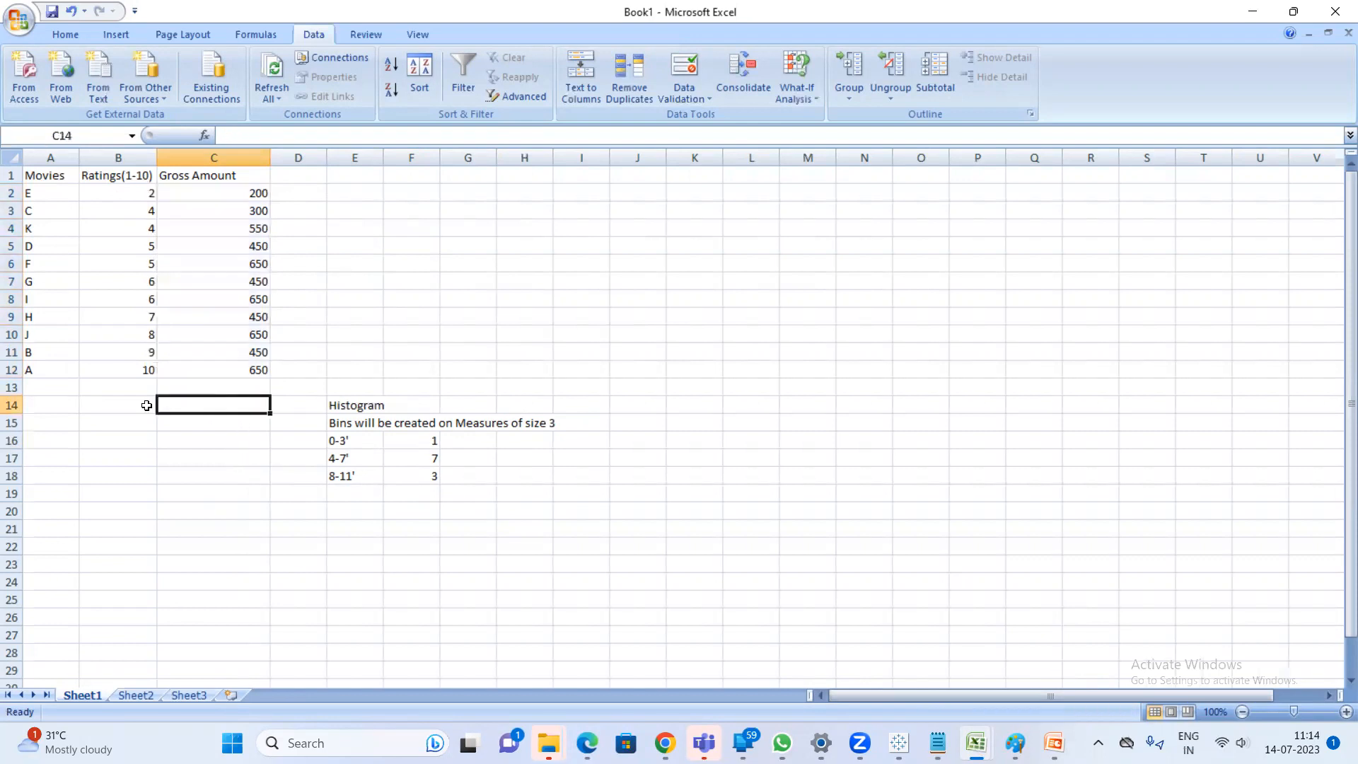
type("5450")
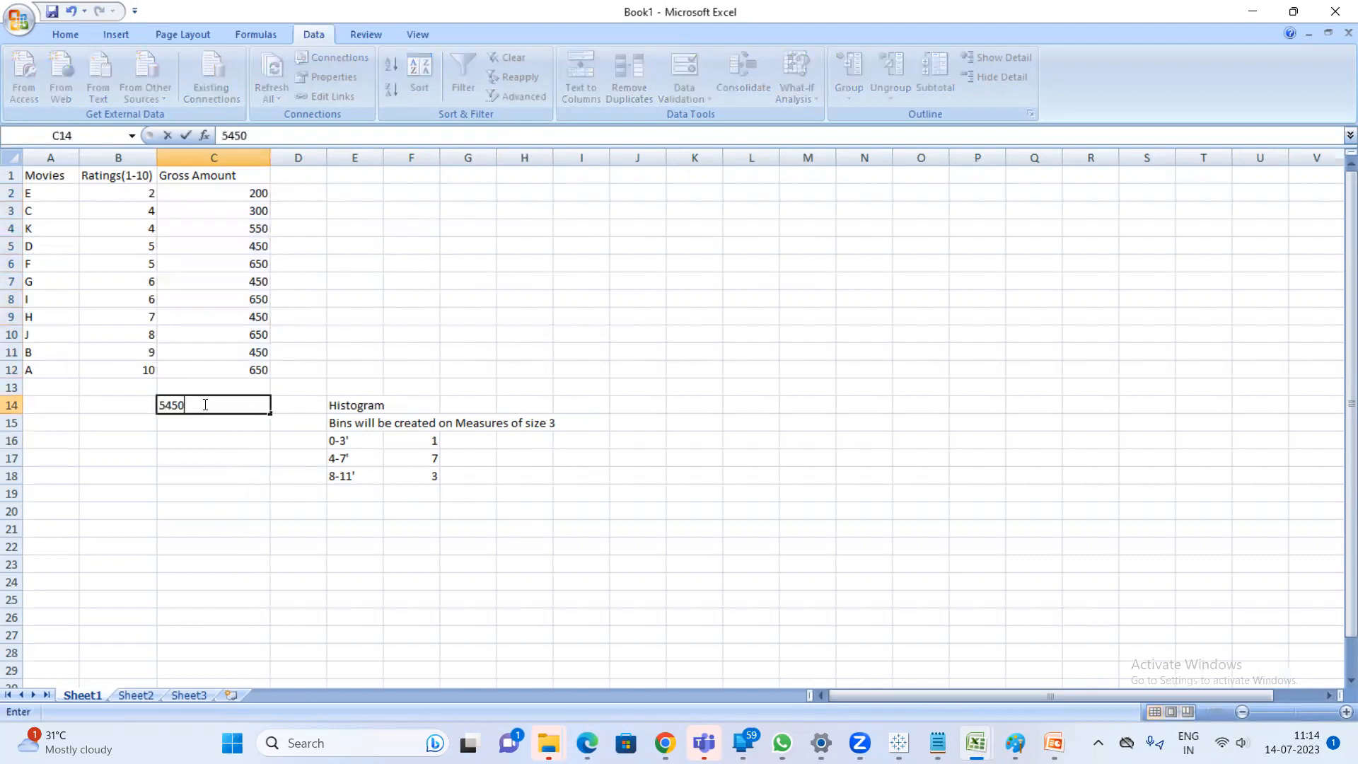
key("Return")
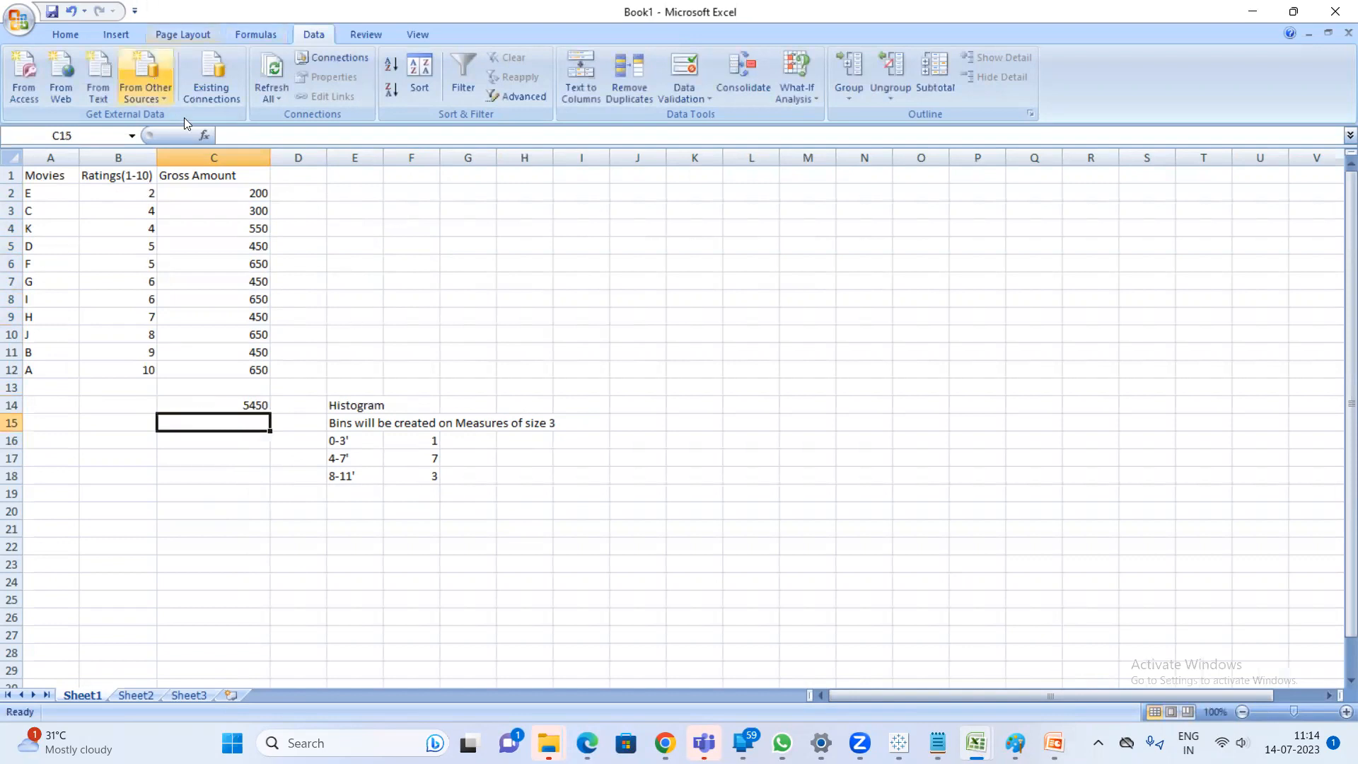
left_click_drag(249, 189, 256, 372)
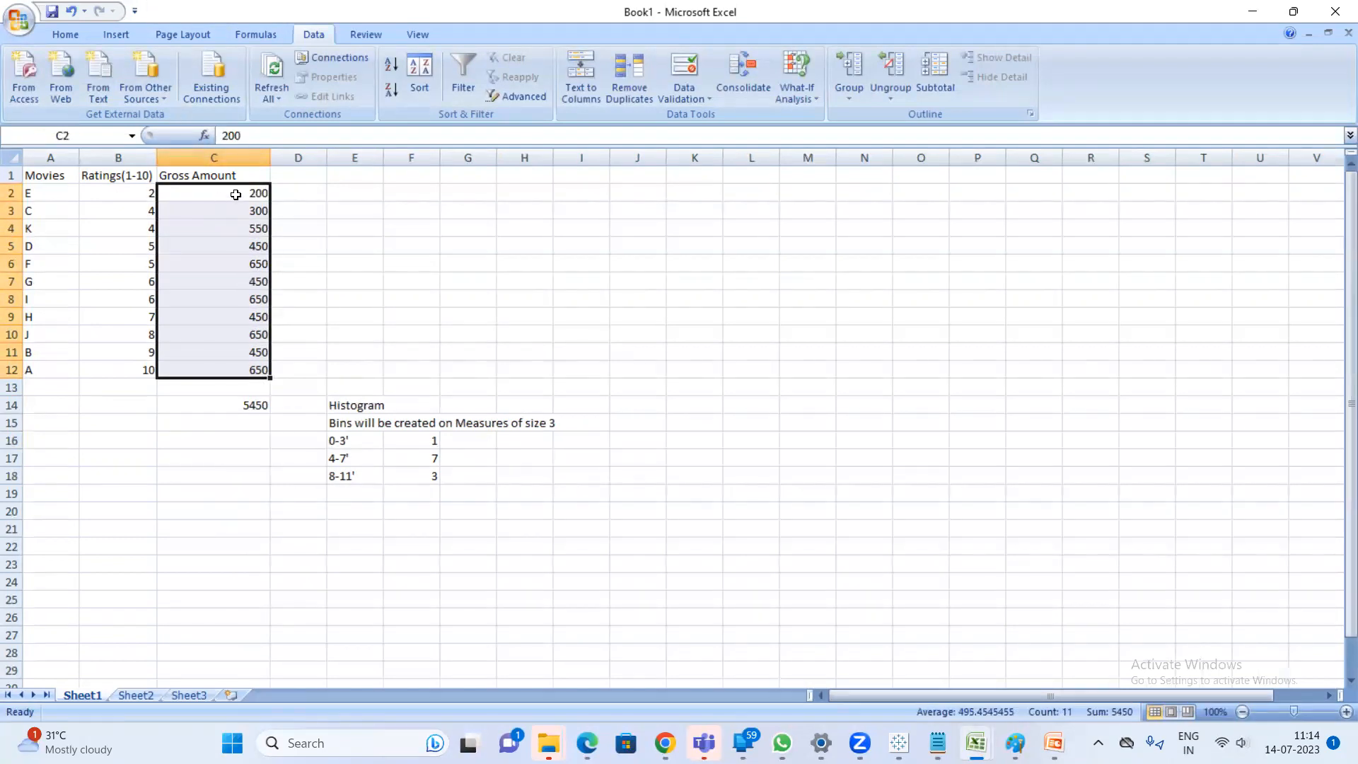
left_click(937, 743)
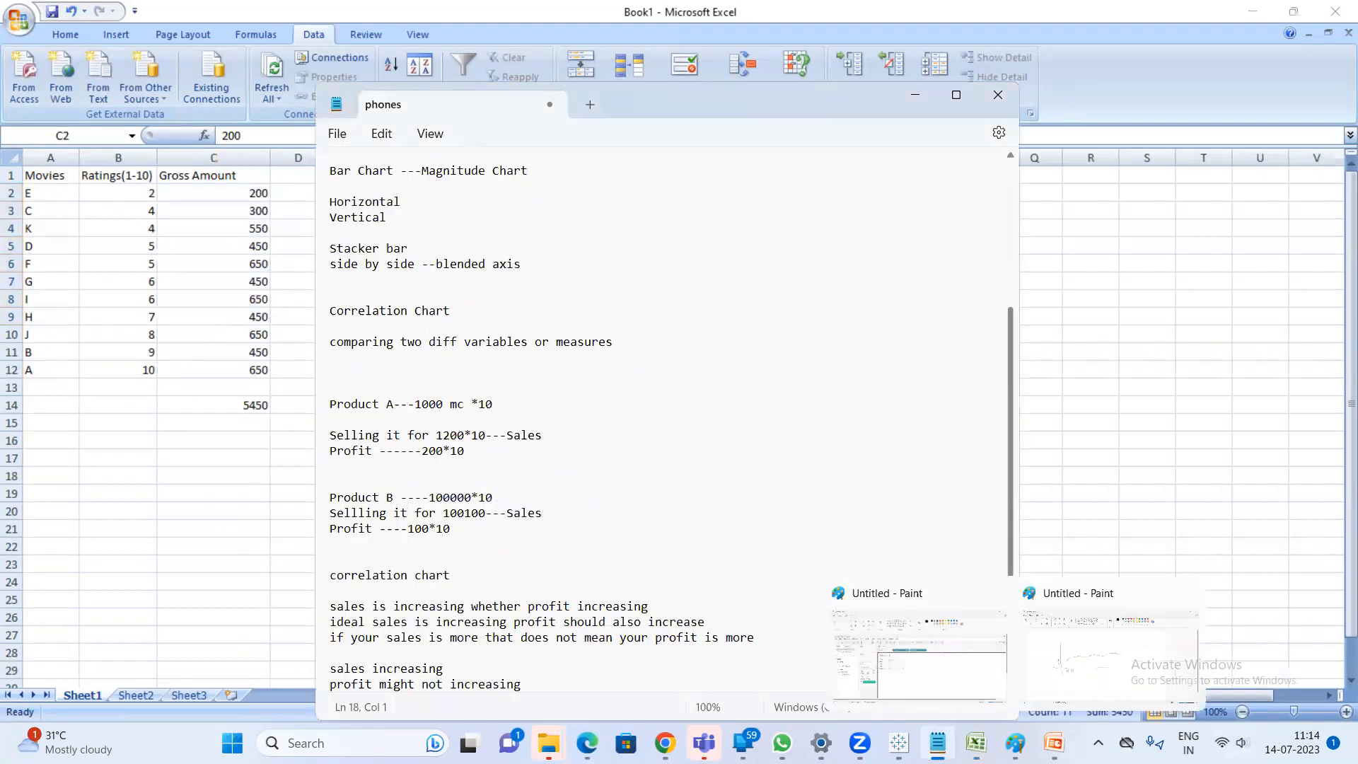
left_click(899, 743)
Turn off Aggregate Measures in the Analysis menu
mouse_move(511, 243)
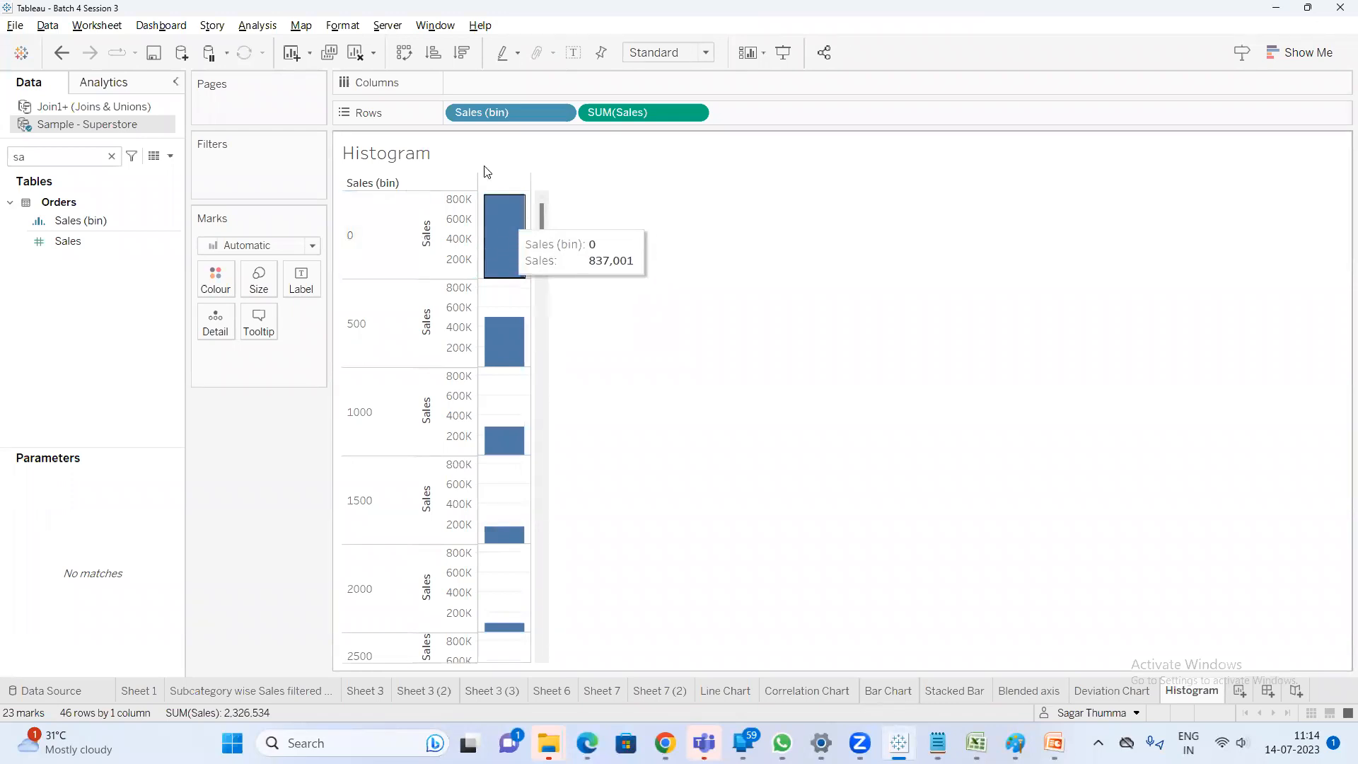
left_click(256, 27)
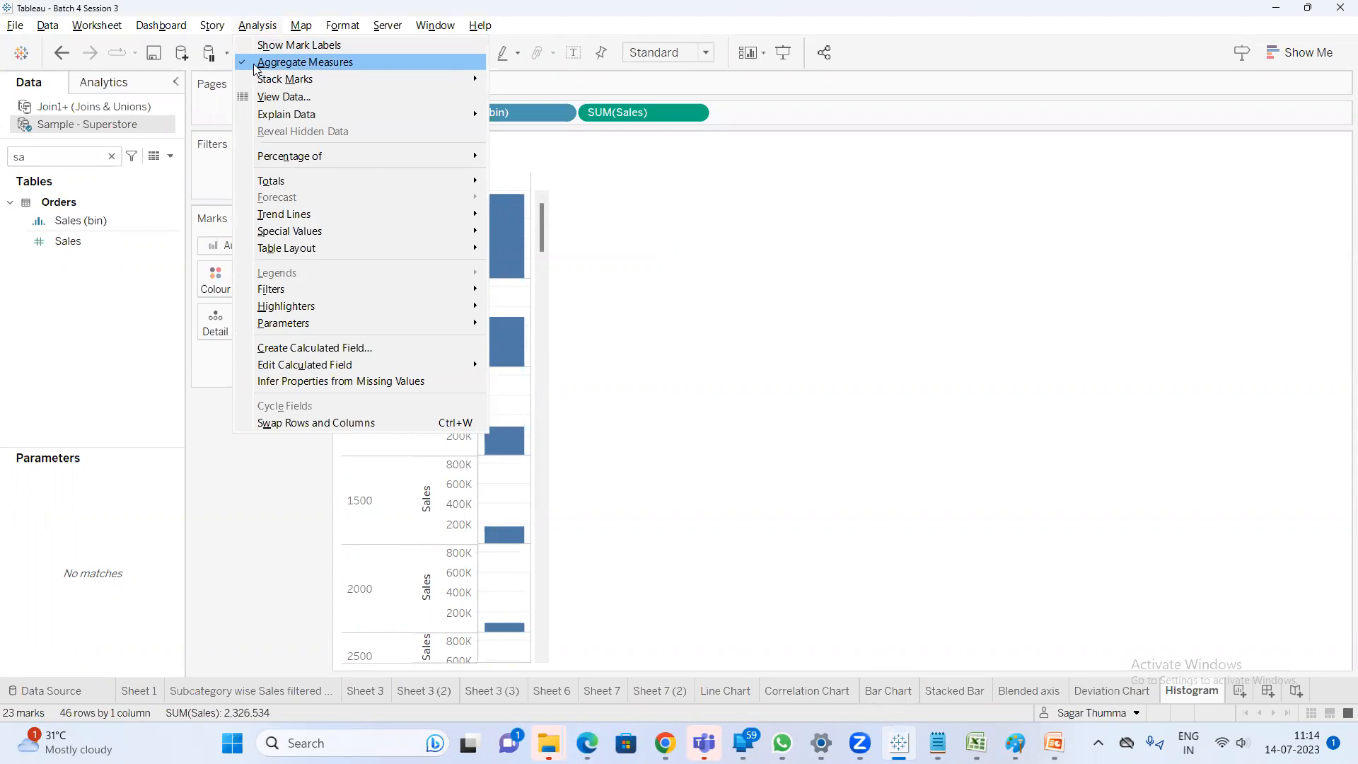
left_click(305, 62)
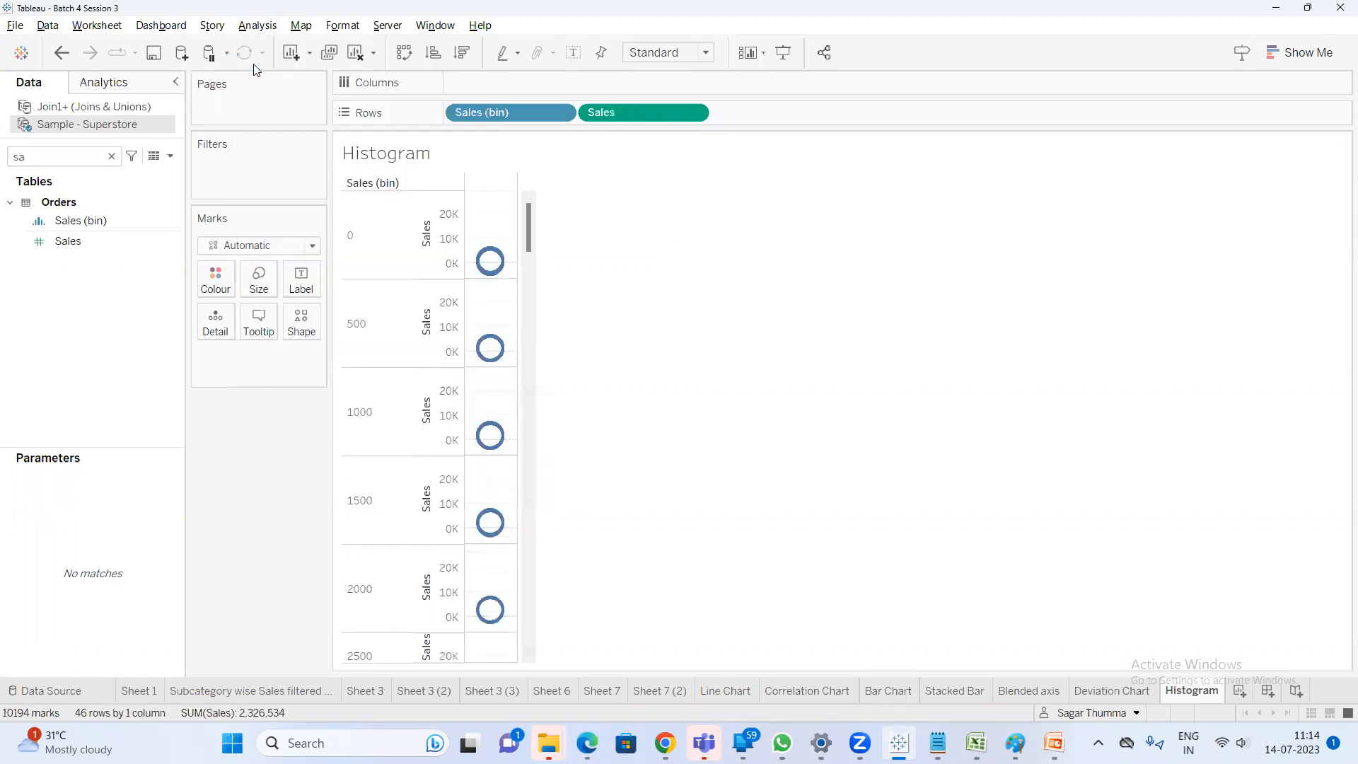
Make the Sales pill Discrete to list individual sales values, then return to Excel Book1
right_click(632, 109)
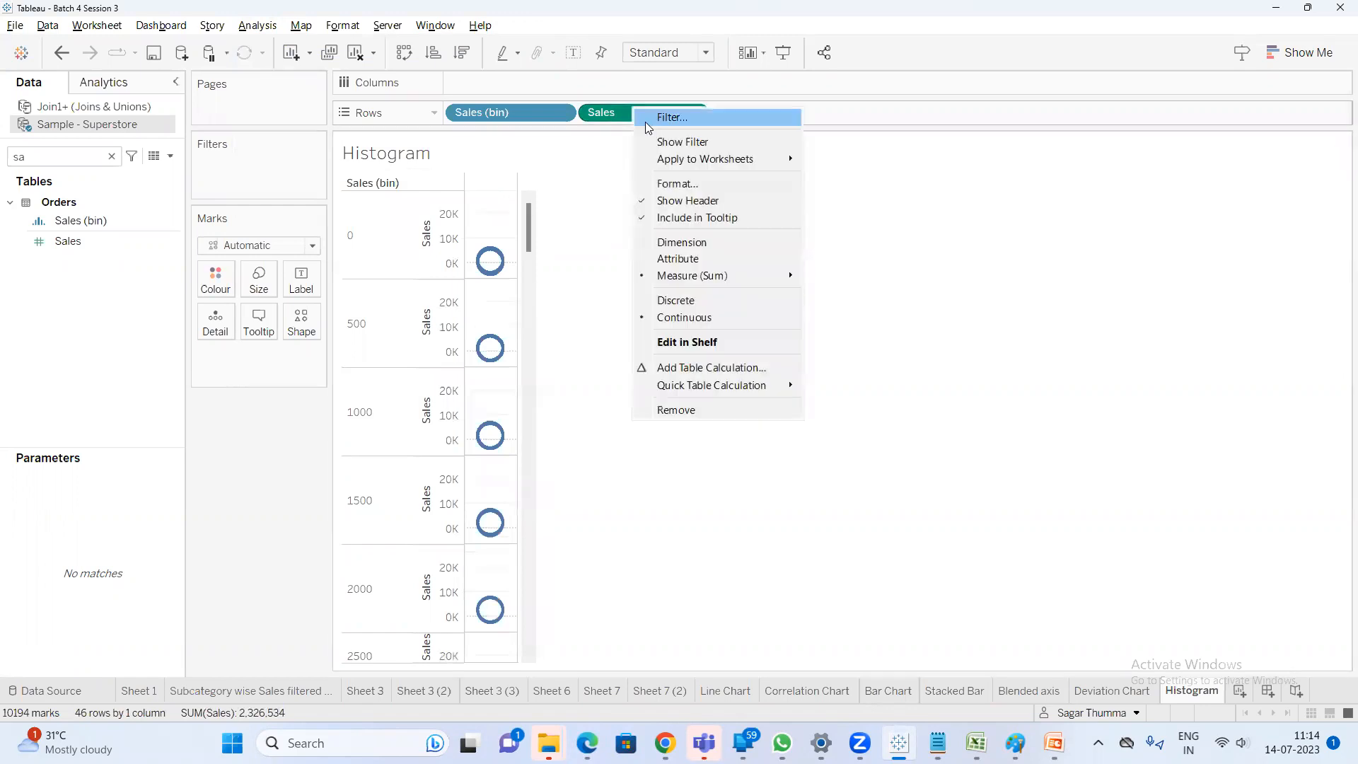
left_click(698, 300)
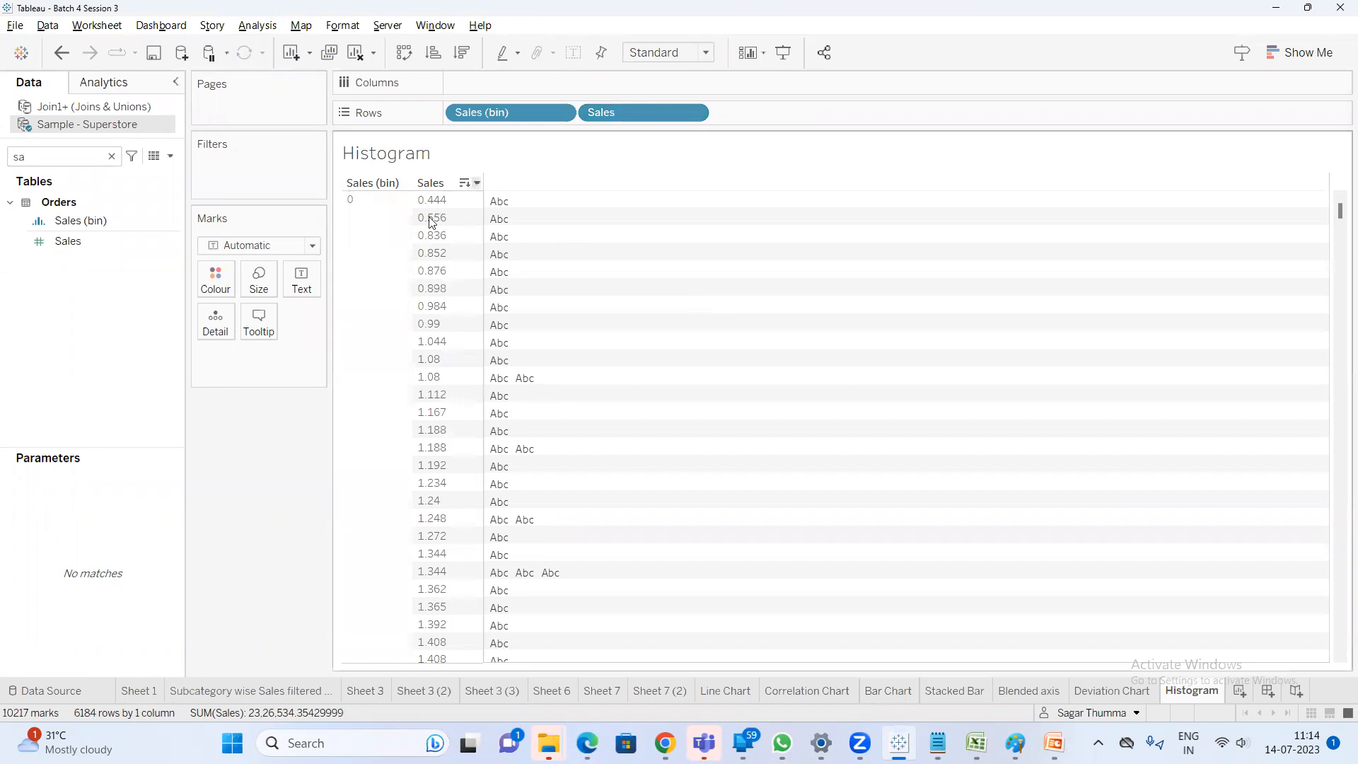
scroll(389, 254, "down", 6)
left_click_drag(1339, 213, 1321, 577)
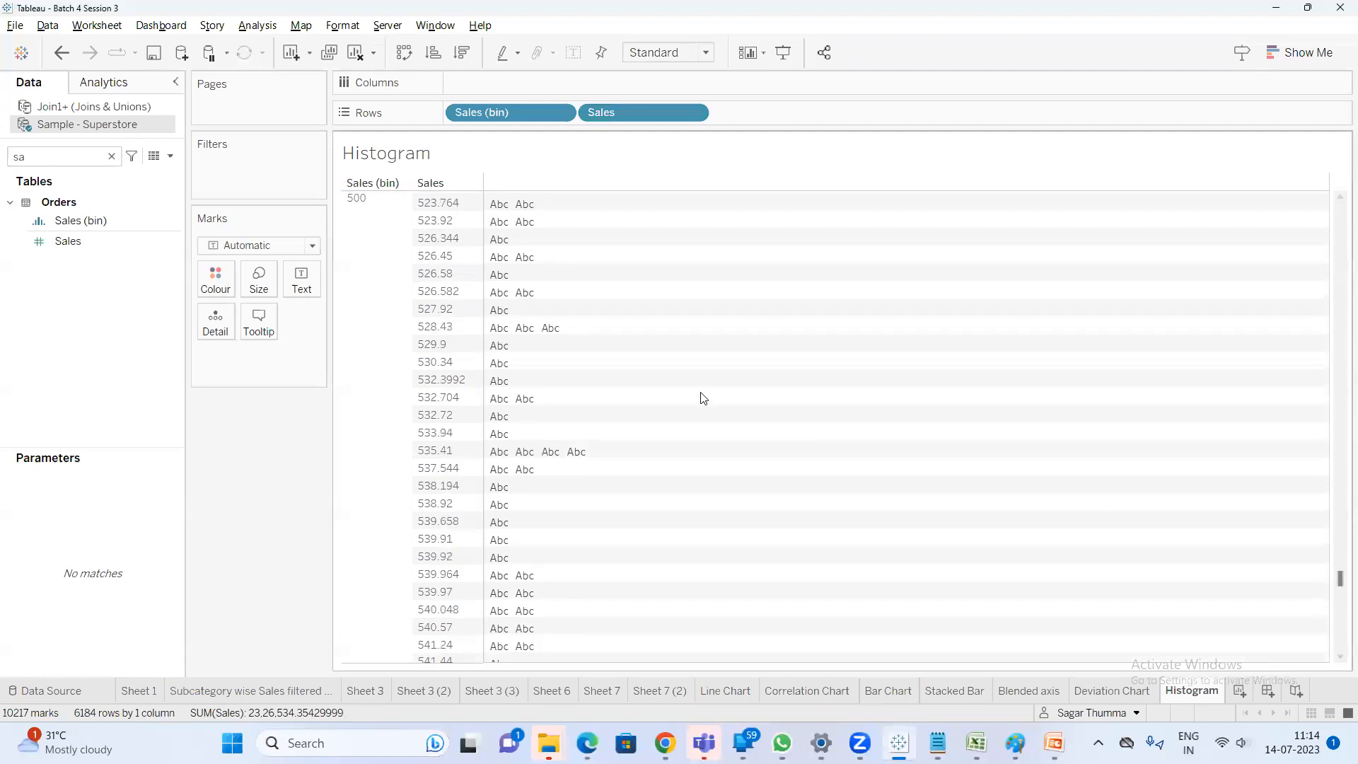
scroll(704, 398, "up", 10)
scroll(700, 394, "up", 5)
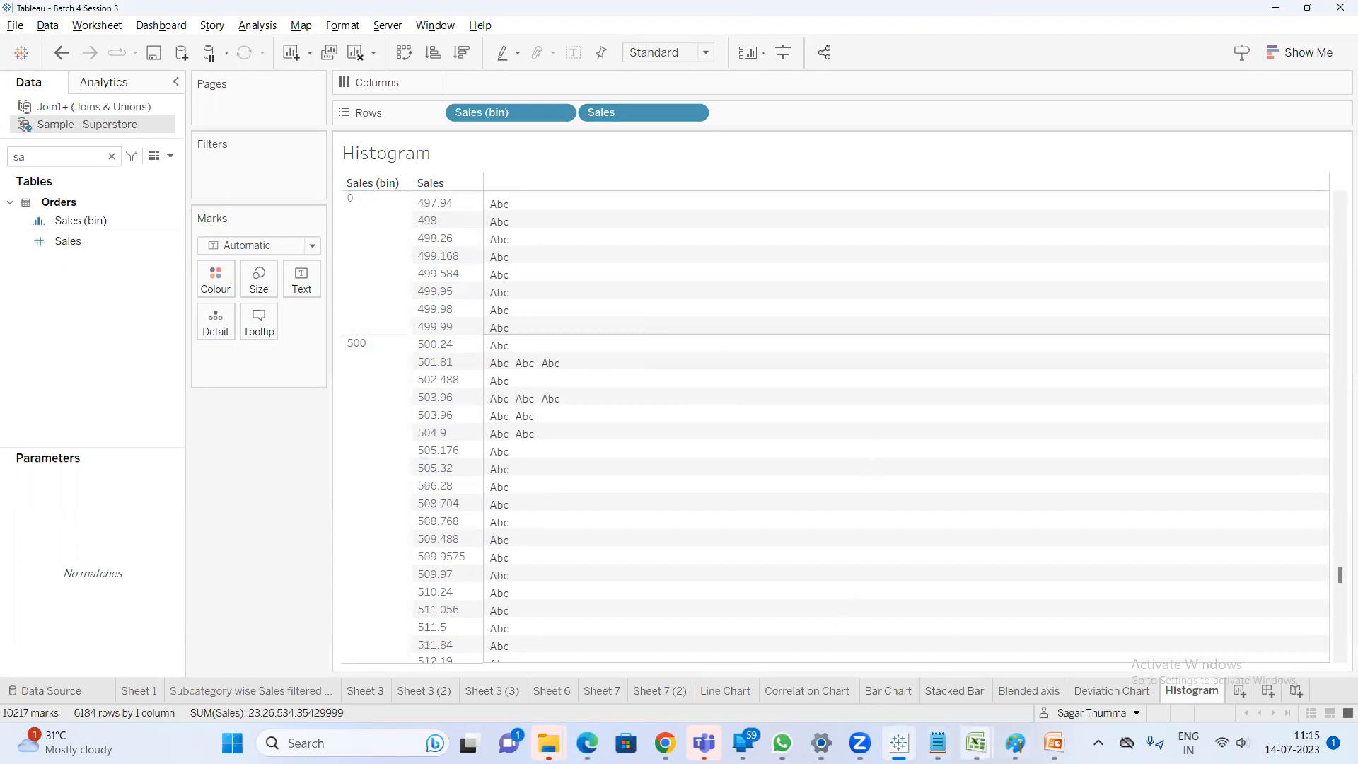
mouse_move(977, 742)
left_click(1014, 646)
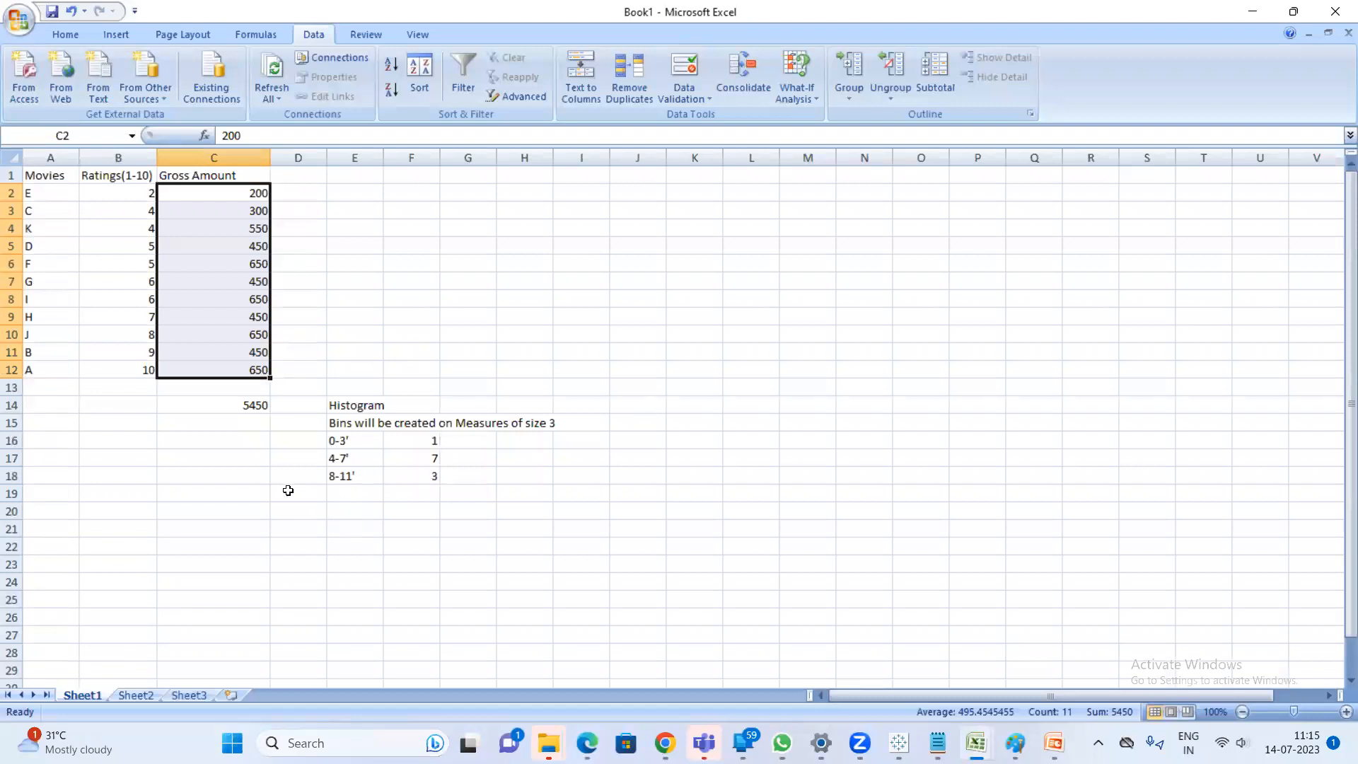
Insert a blank row at 17 and a blank column at F
left_click(12, 457)
right_click(12, 457)
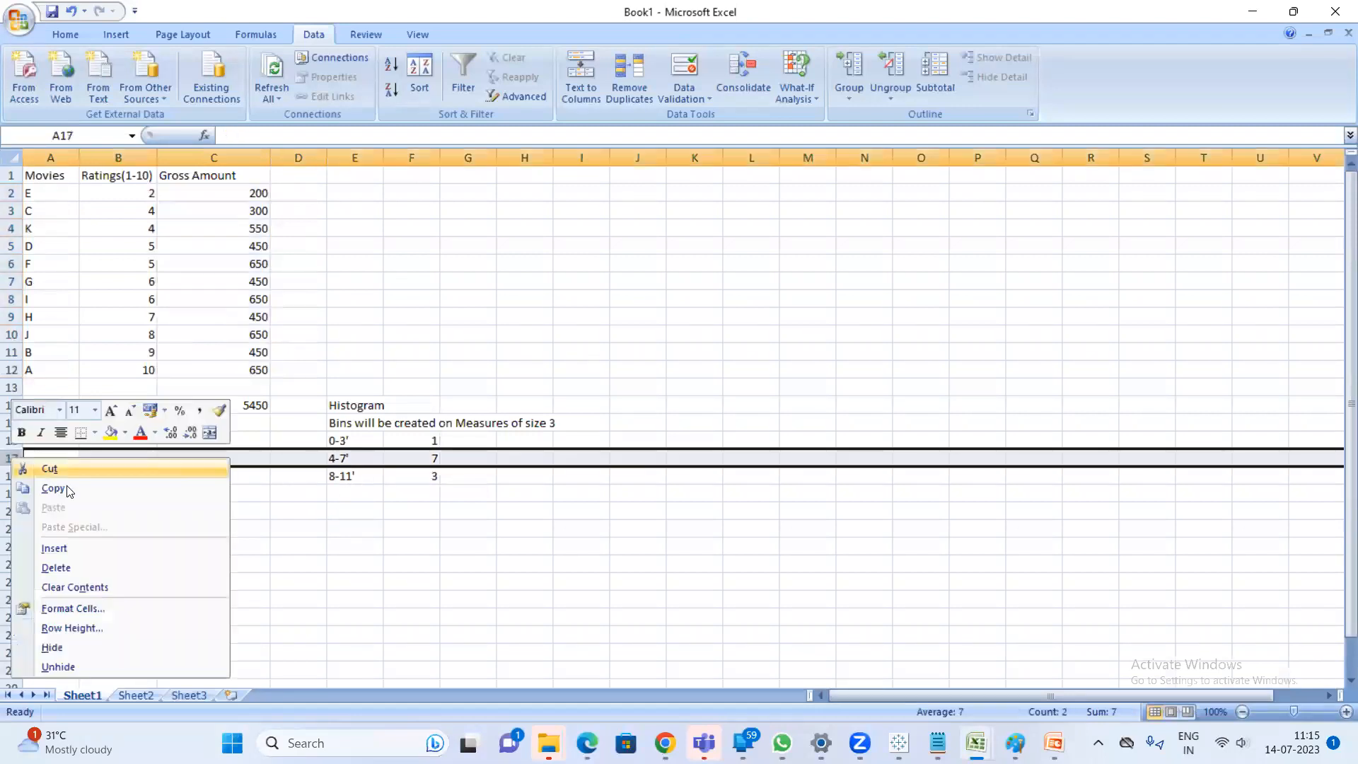
left_click(69, 546)
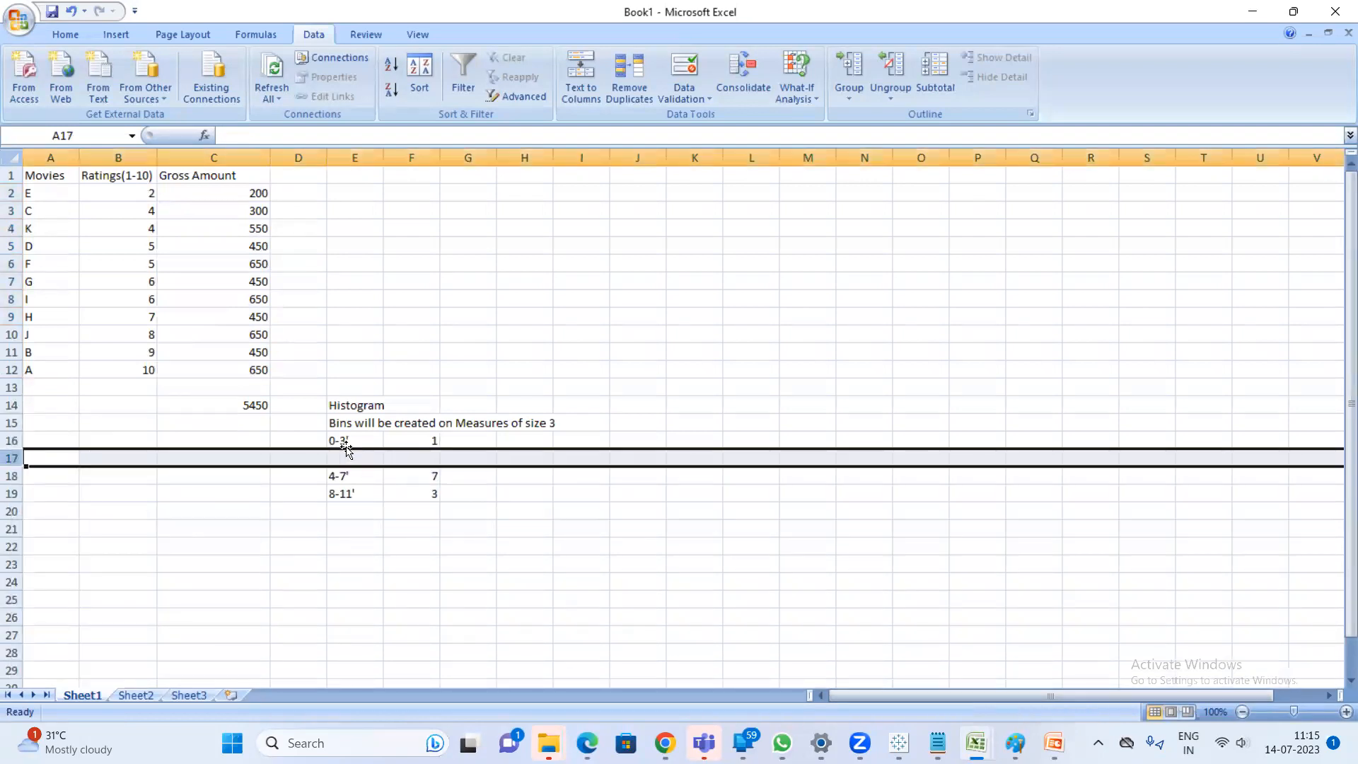
left_click(422, 157)
right_click(422, 152)
left_click(473, 240)
Enter rating 2 in F16 and fill both B2 and F16 yellow
left_click(405, 442)
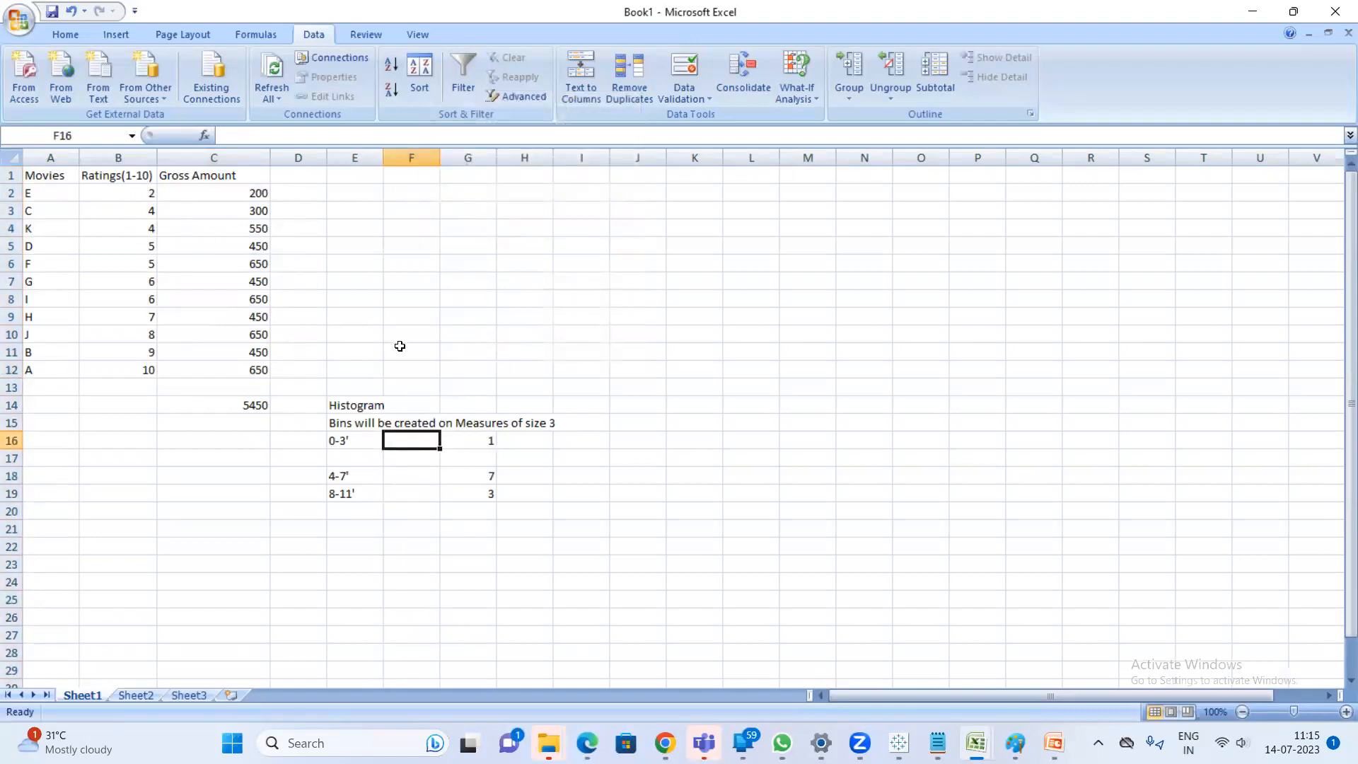
type("2")
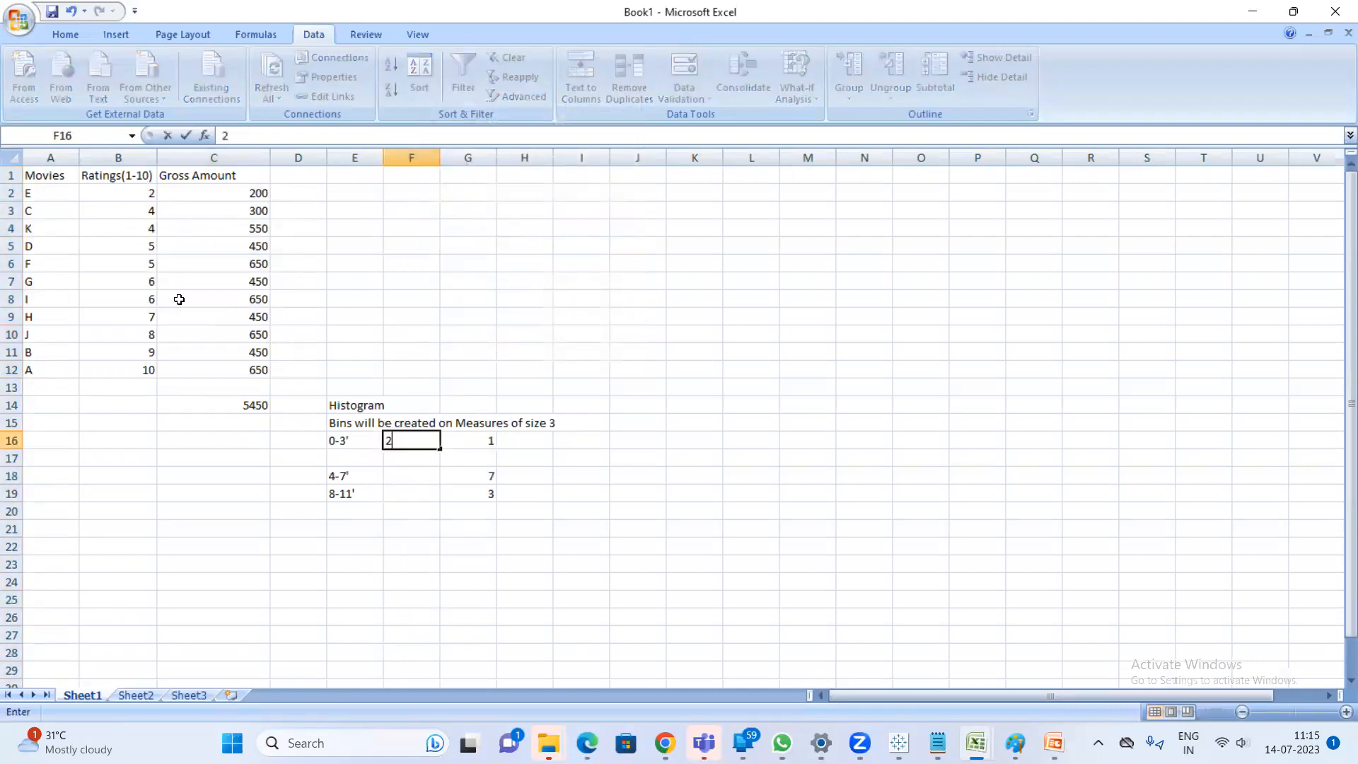
left_click(128, 192)
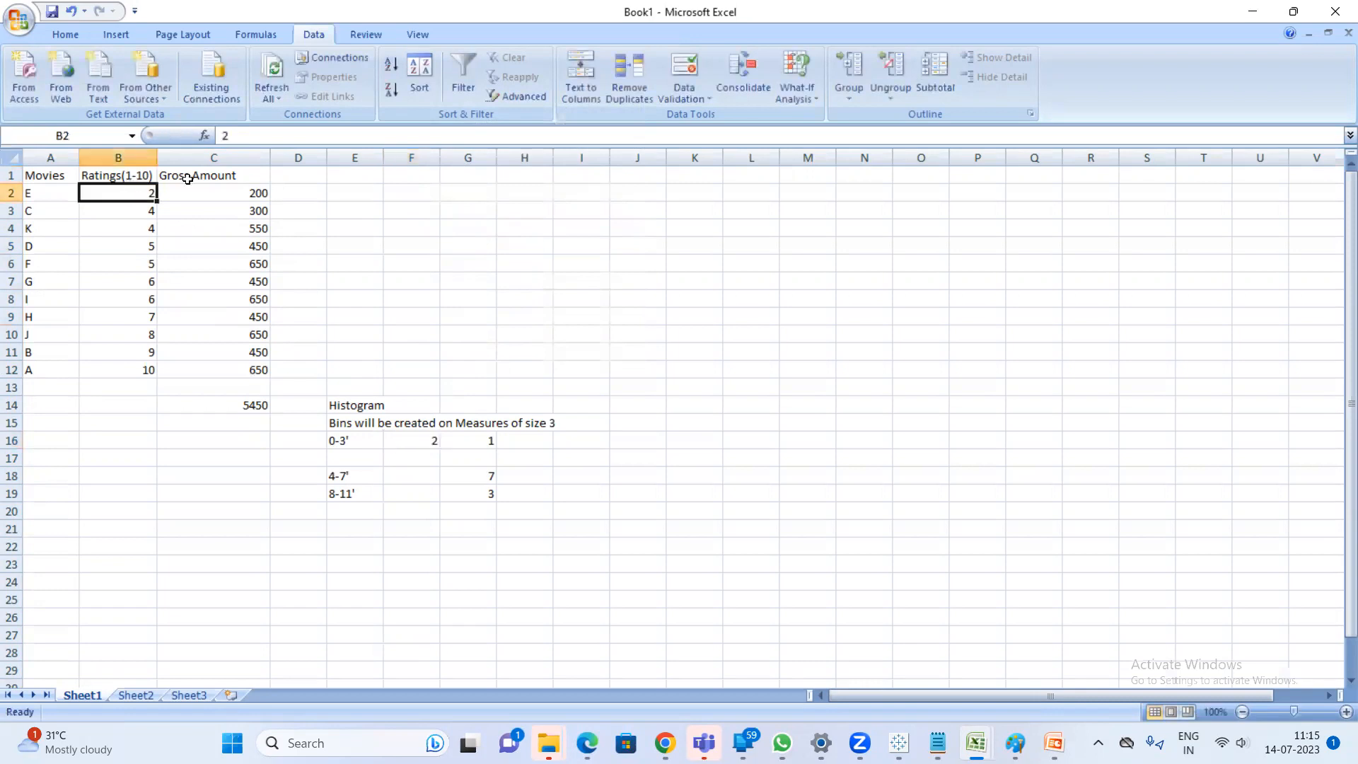
left_click(65, 34)
left_click(261, 90)
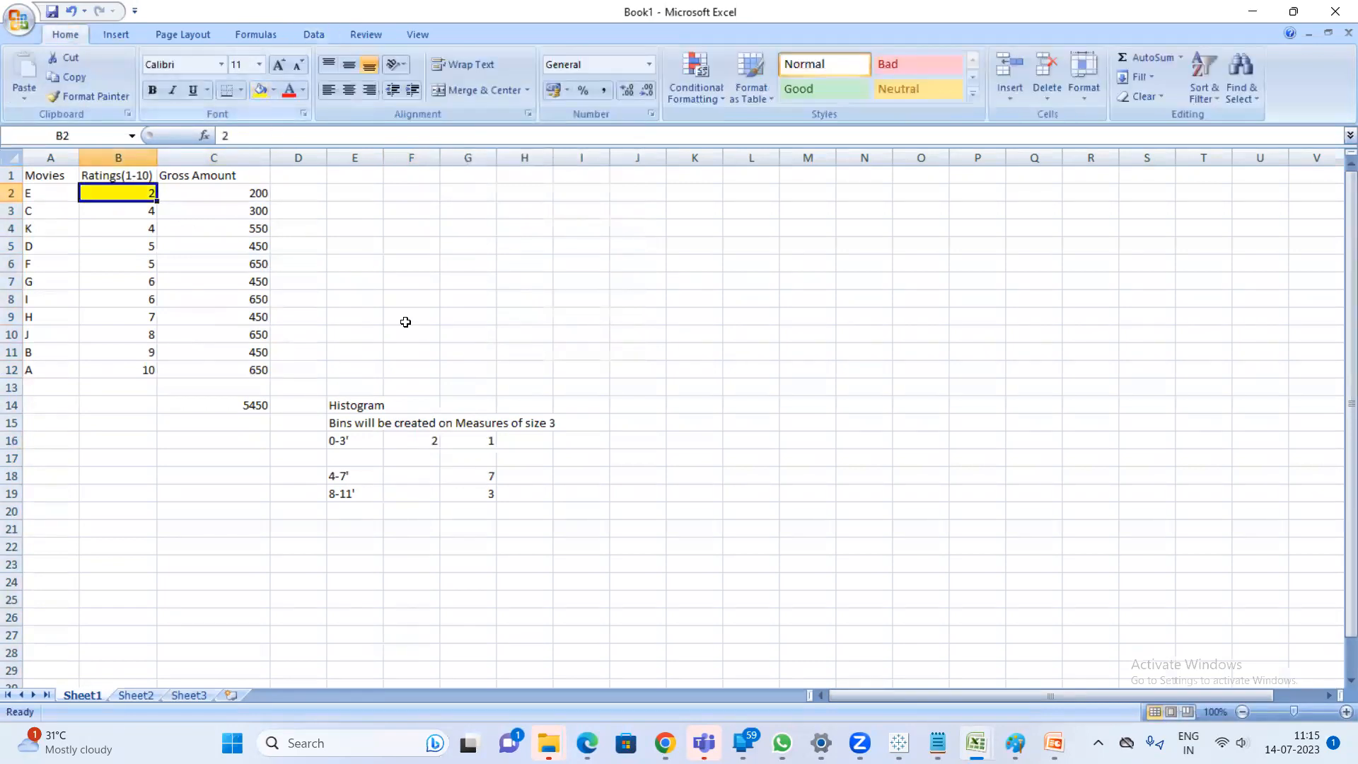
left_click(428, 441)
left_click(261, 89)
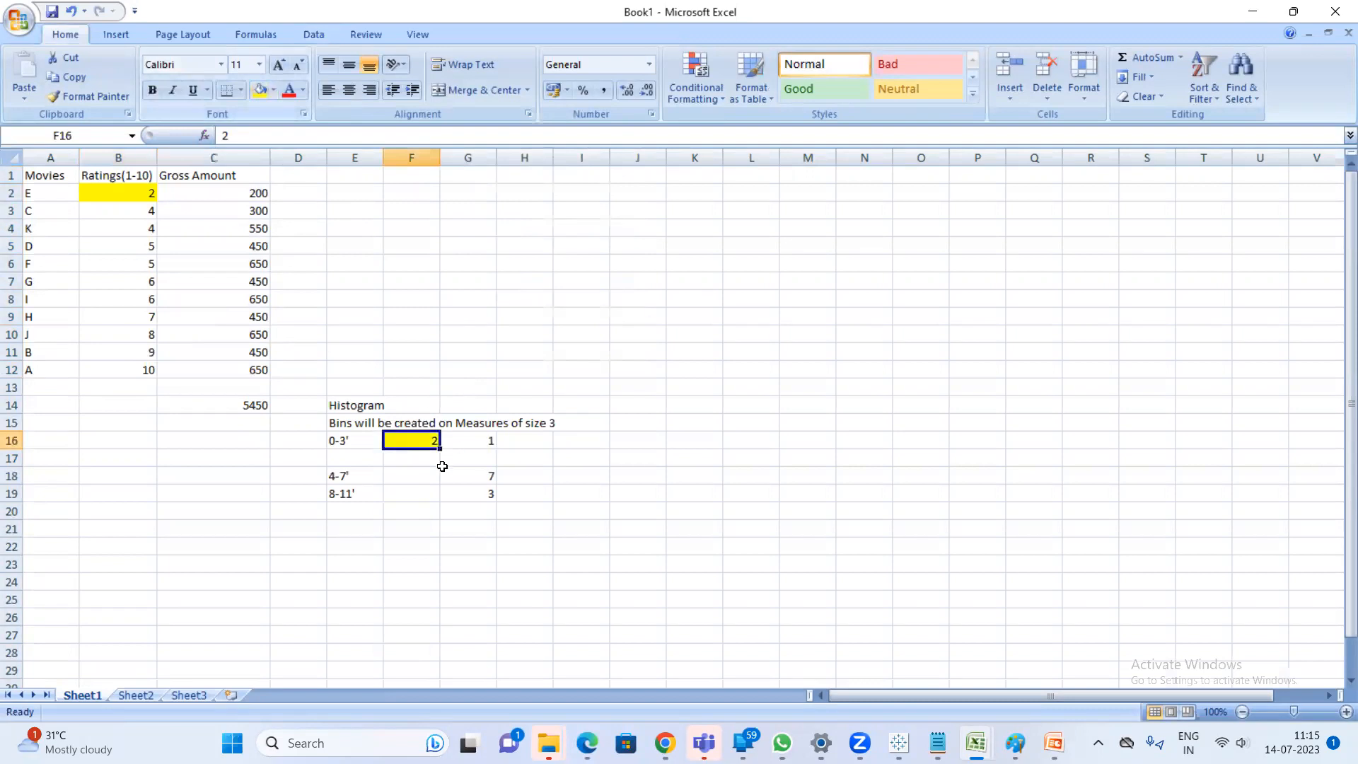
Copy the 4-7' label from E18 into E17
left_click(352, 473)
key("ctrl+c")
left_click(358, 456)
key("ctrl+v")
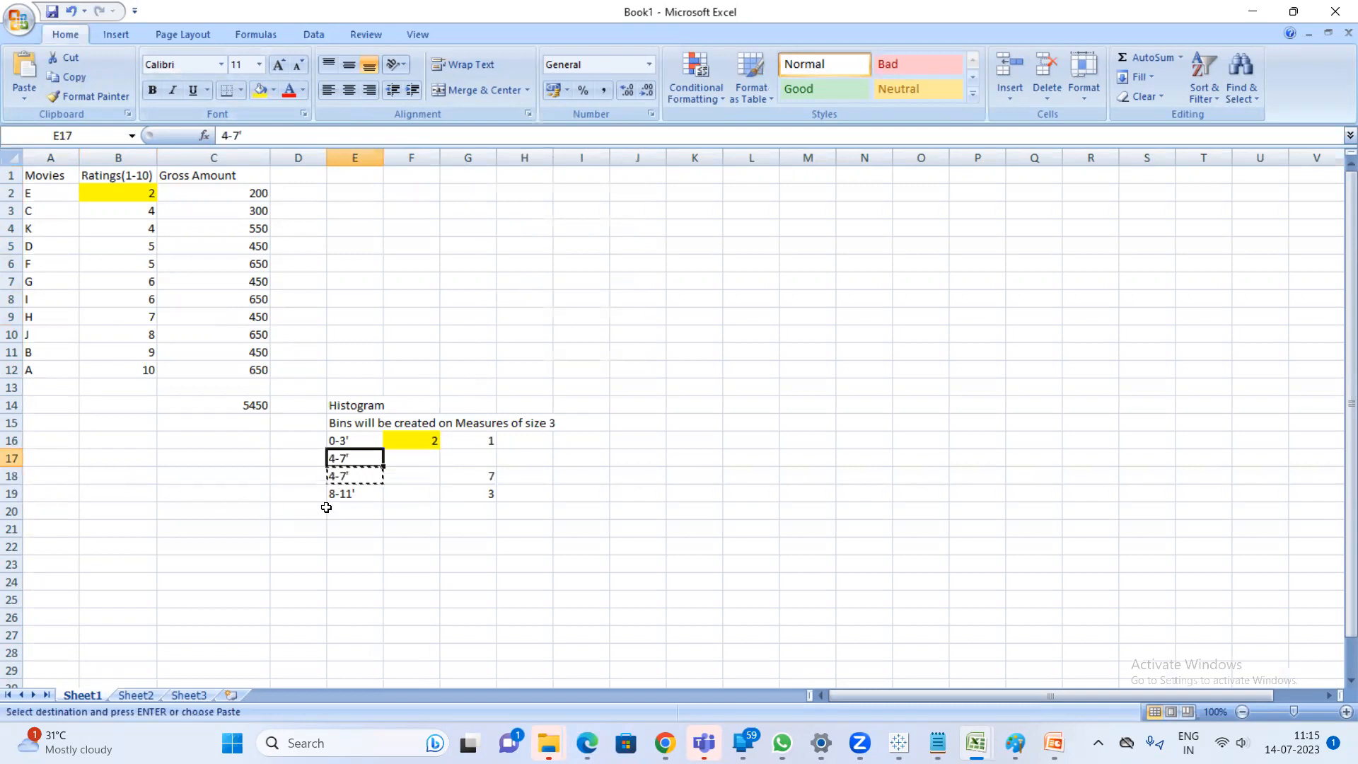
Move the 8-11' bin from row 19 down to row 25
left_click(352, 494)
left_click(8, 494)
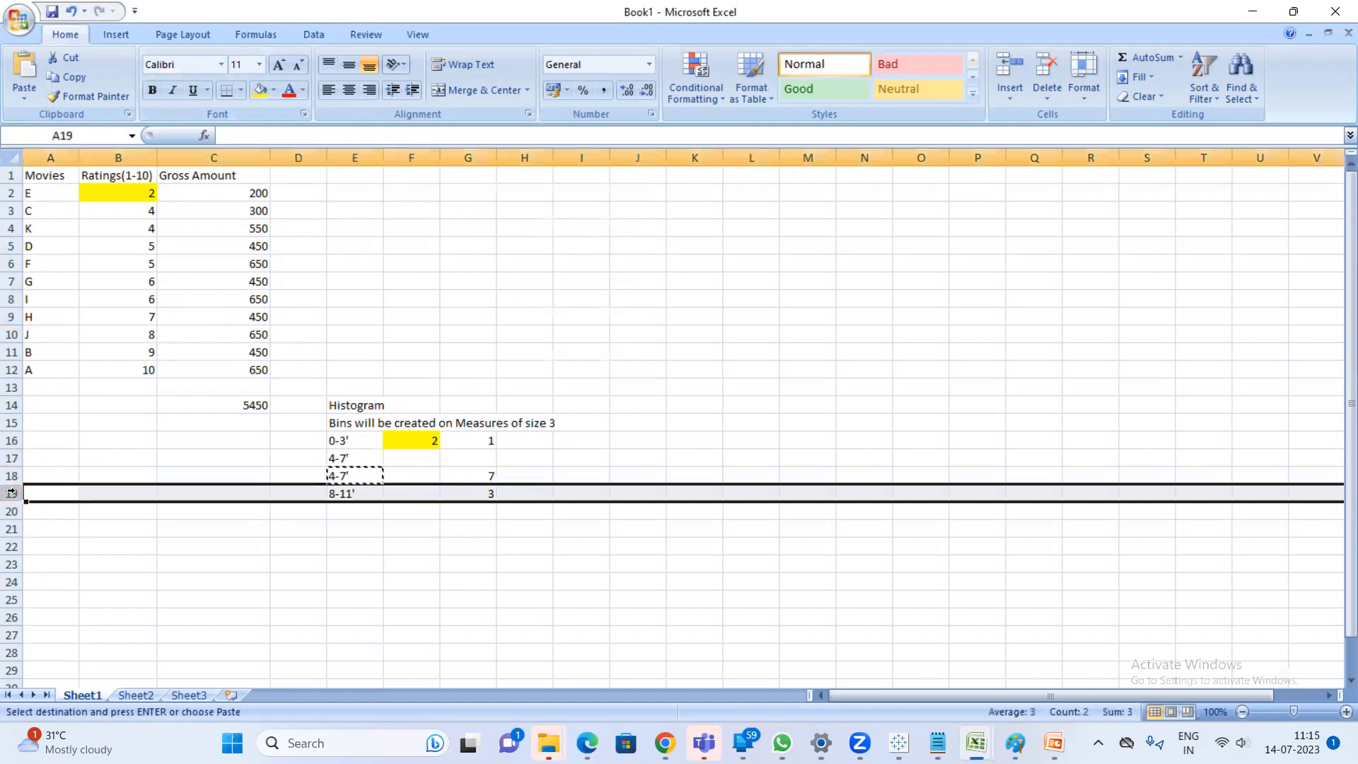
key("ctrl+c")
scroll(155, 576, "down", 3)
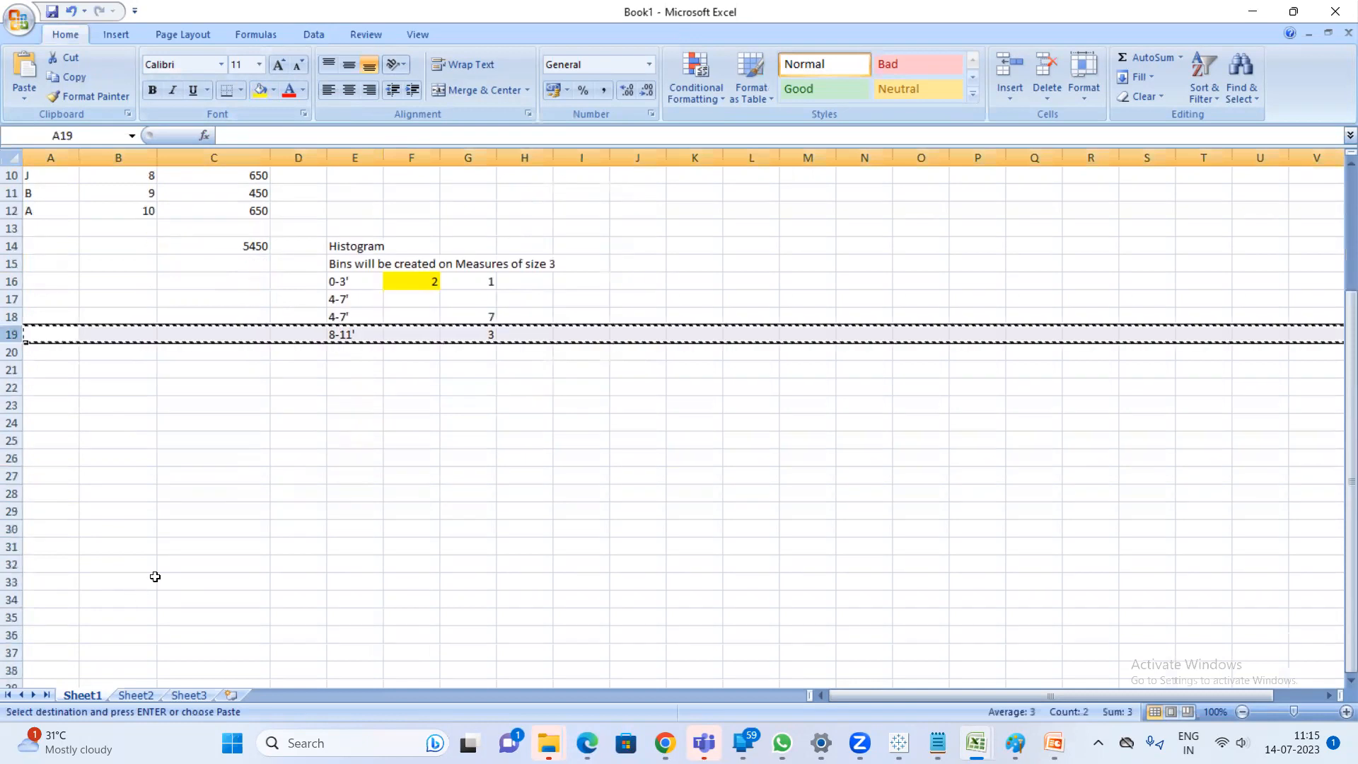
left_click(12, 441)
key("ctrl+v")
left_click(233, 365)
Fill the 4-7' label down E17:E23, seven rows in all
left_click_drag(344, 298, 349, 397)
key("ctrl+c")
key("ctrl+v")
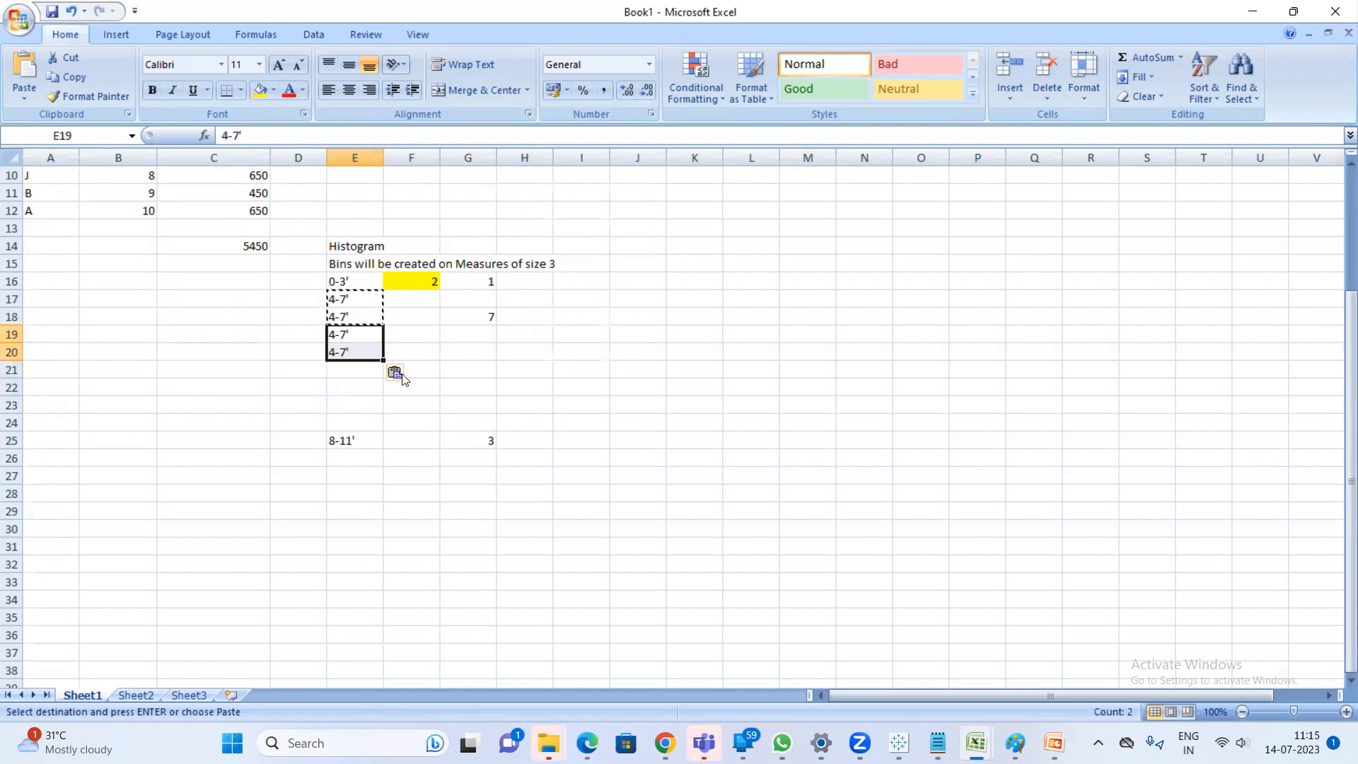
left_click(350, 373)
key("ctrl+v")
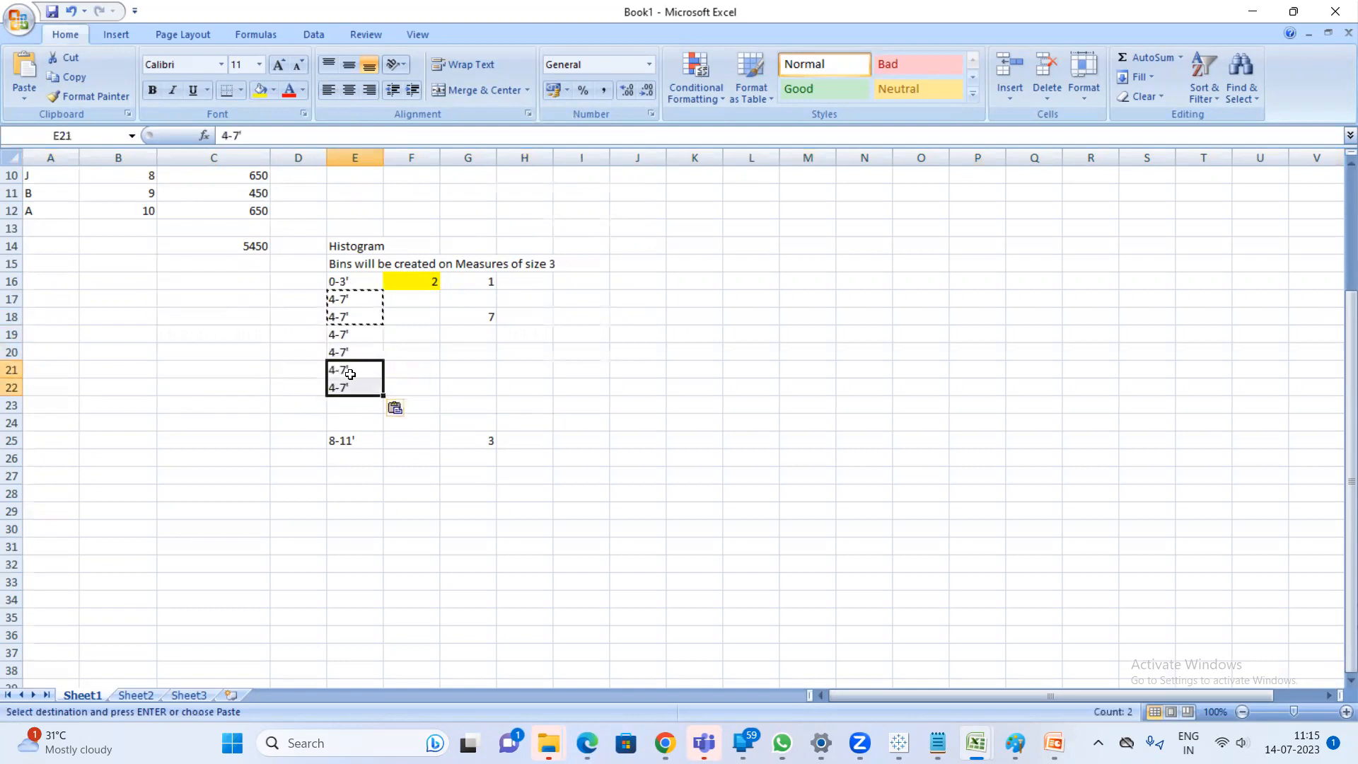
left_click(351, 388)
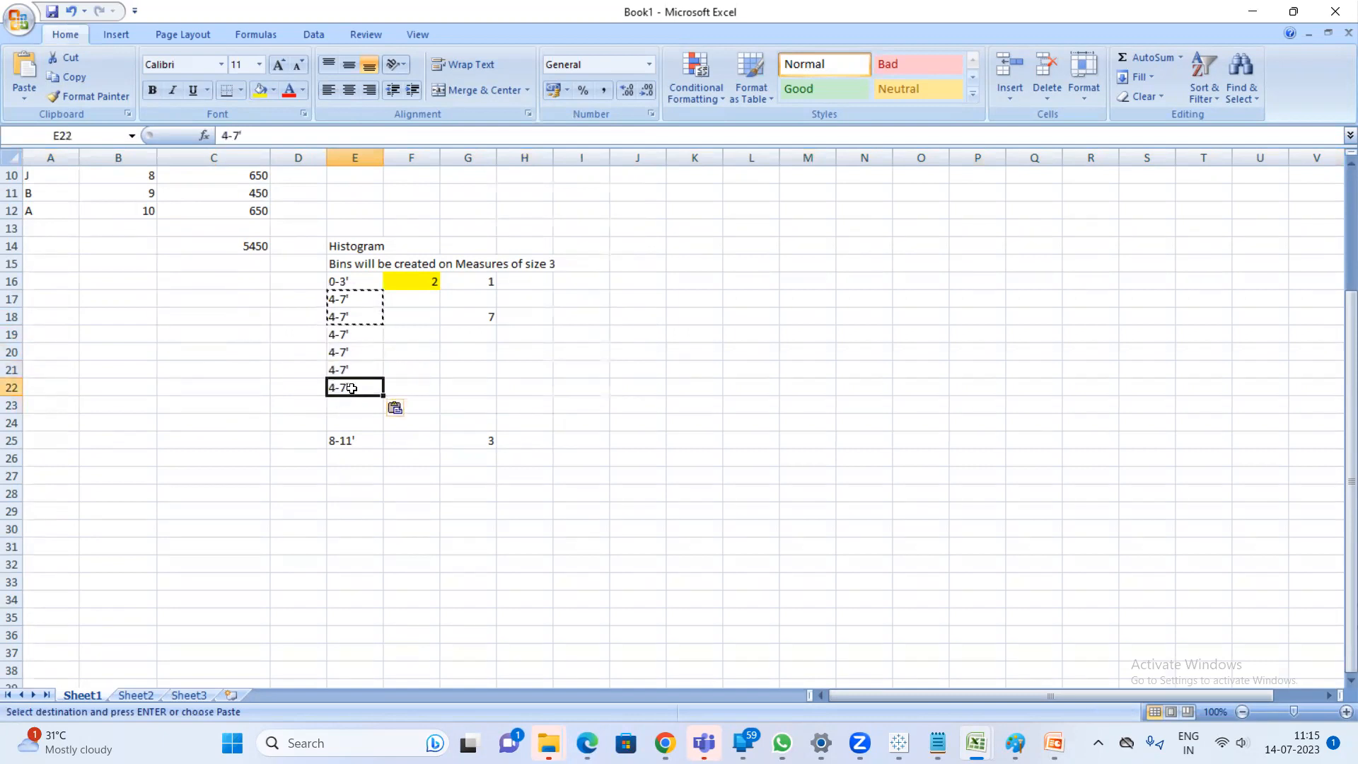
key("ctrl+c")
left_click(362, 405)
key("ctrl+v")
key("Escape")
Copy the ratings 4 to 7 from B3:B9 into F17:F23 and set the G18 count to 7
scroll(340, 306, "up", 3)
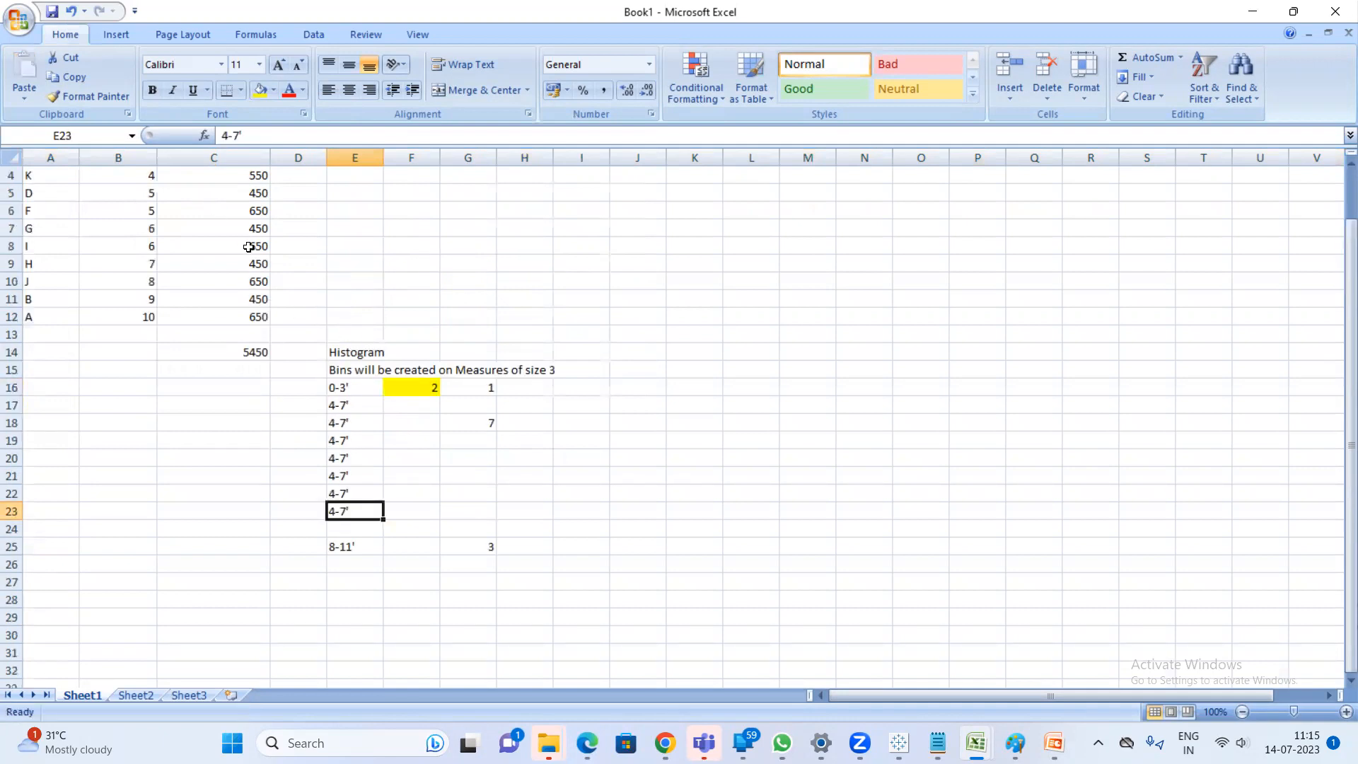
left_click_drag(145, 210, 140, 309)
key("ctrl+c")
left_click(412, 458)
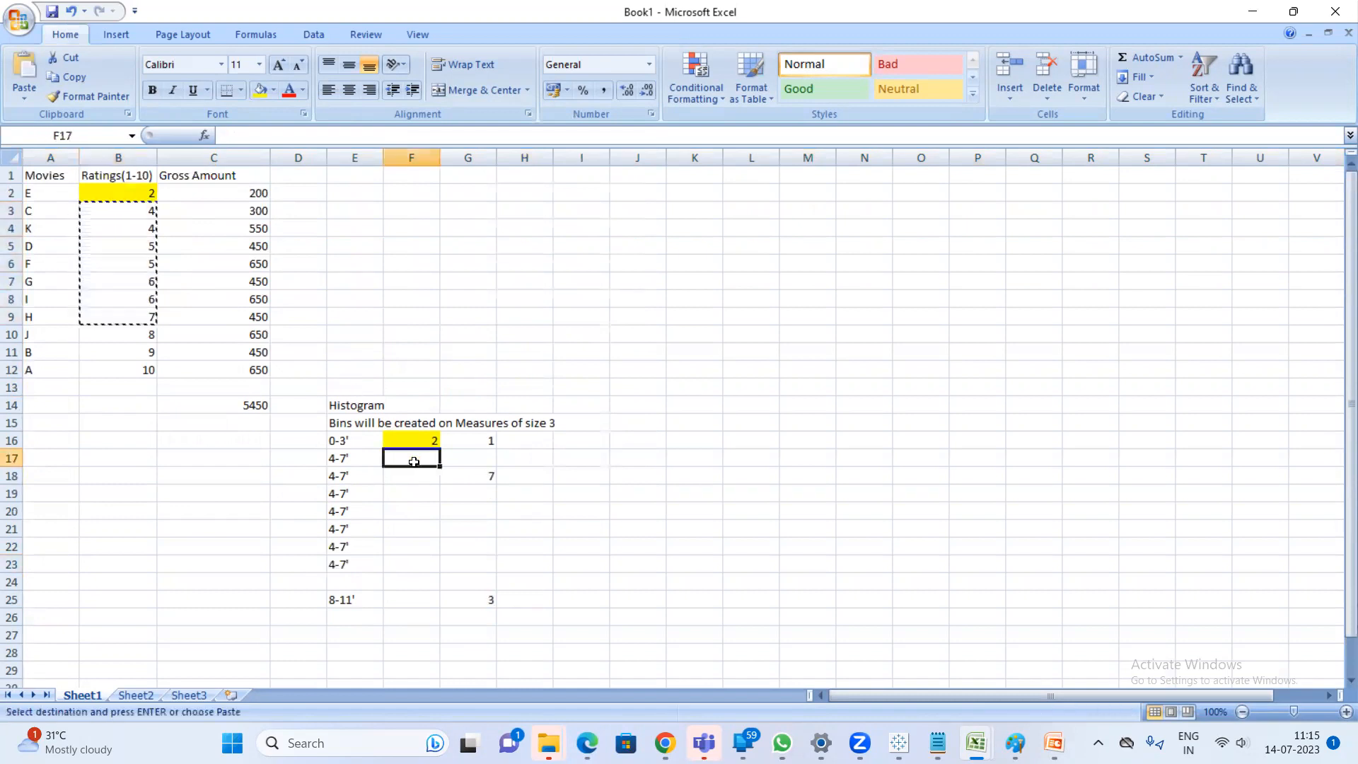
key("ctrl+v")
key("Escape")
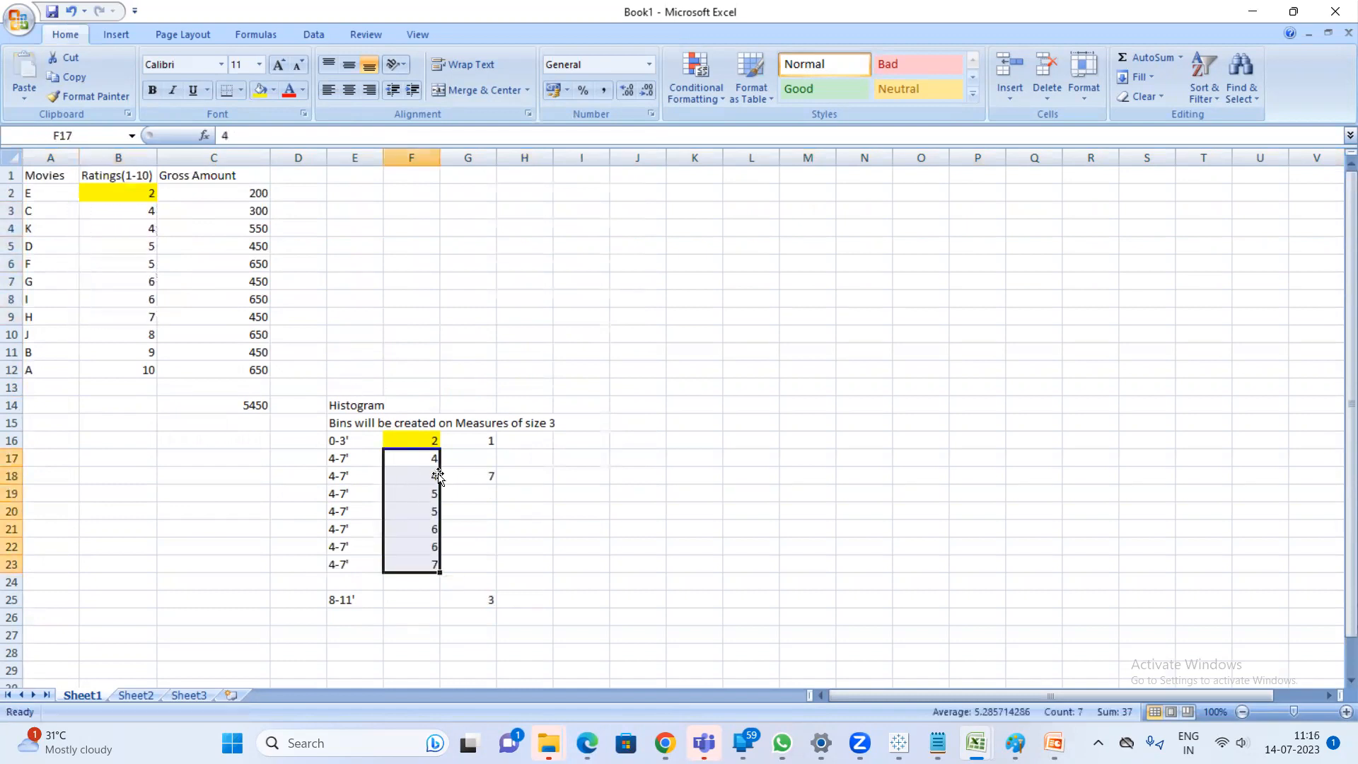
left_click(492, 475)
type("7")
key("ctrl+Return")
left_click_drag(423, 461, 431, 564)
Return to Tableau's Histogram sheet and drag Sales off Rows, leaving the 46 Sales (bin) rows
left_click(1021, 375)
key("alt+Tab")
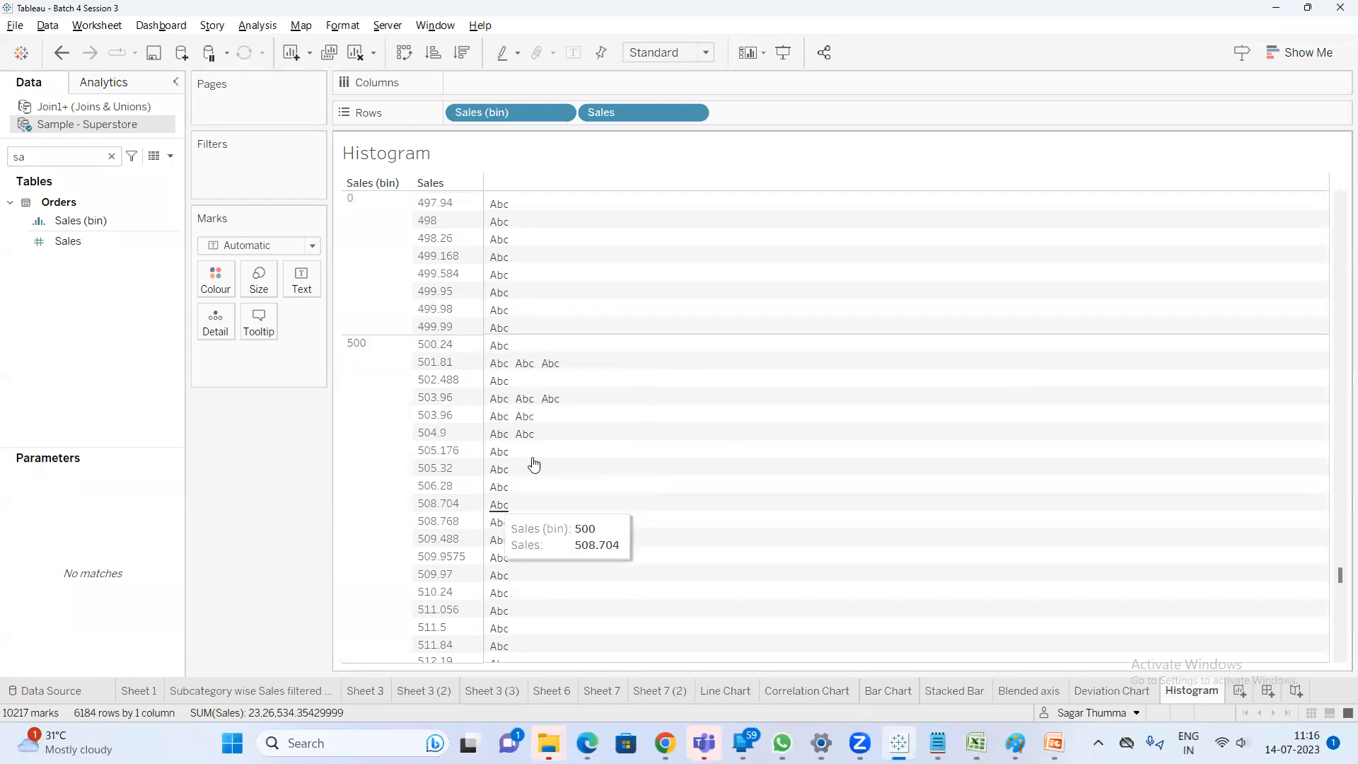
left_click_drag(1339, 577, 1340, 621)
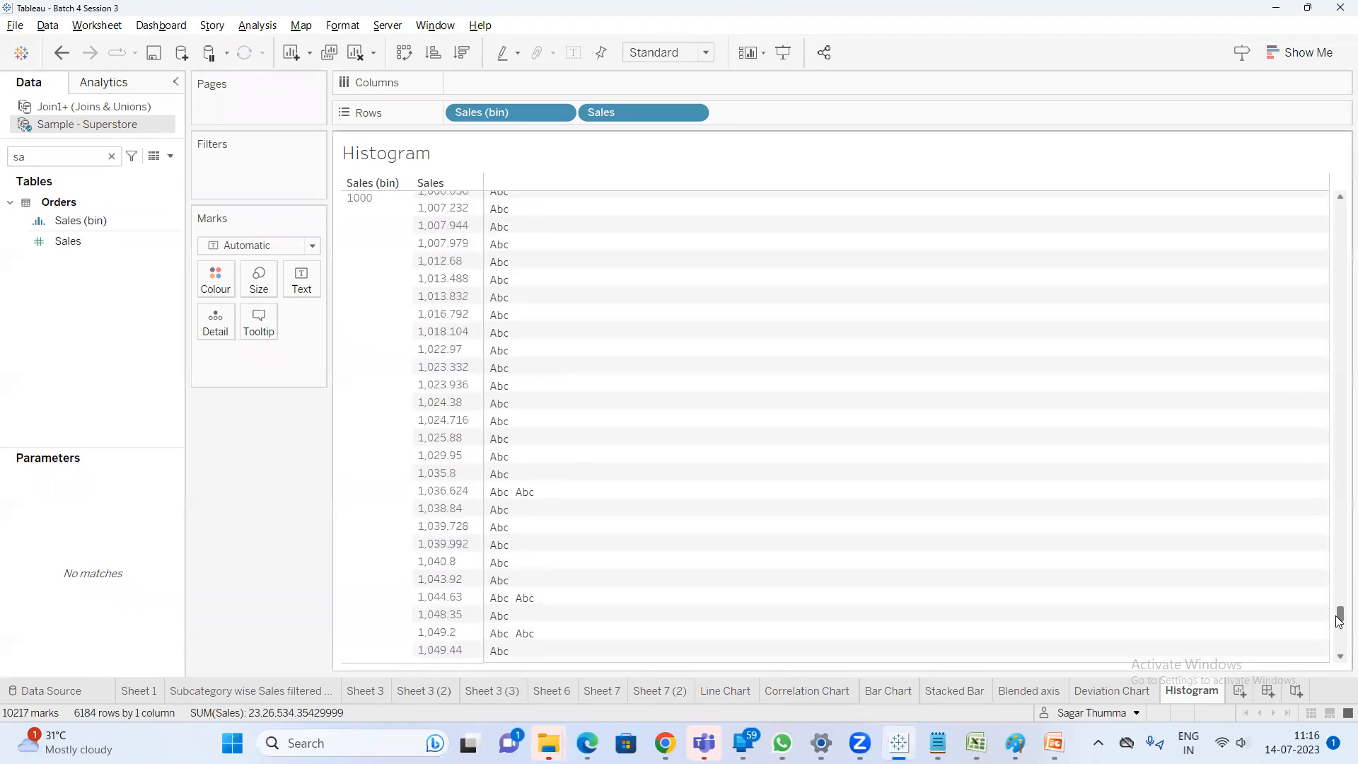
scroll(689, 541, "up", 2)
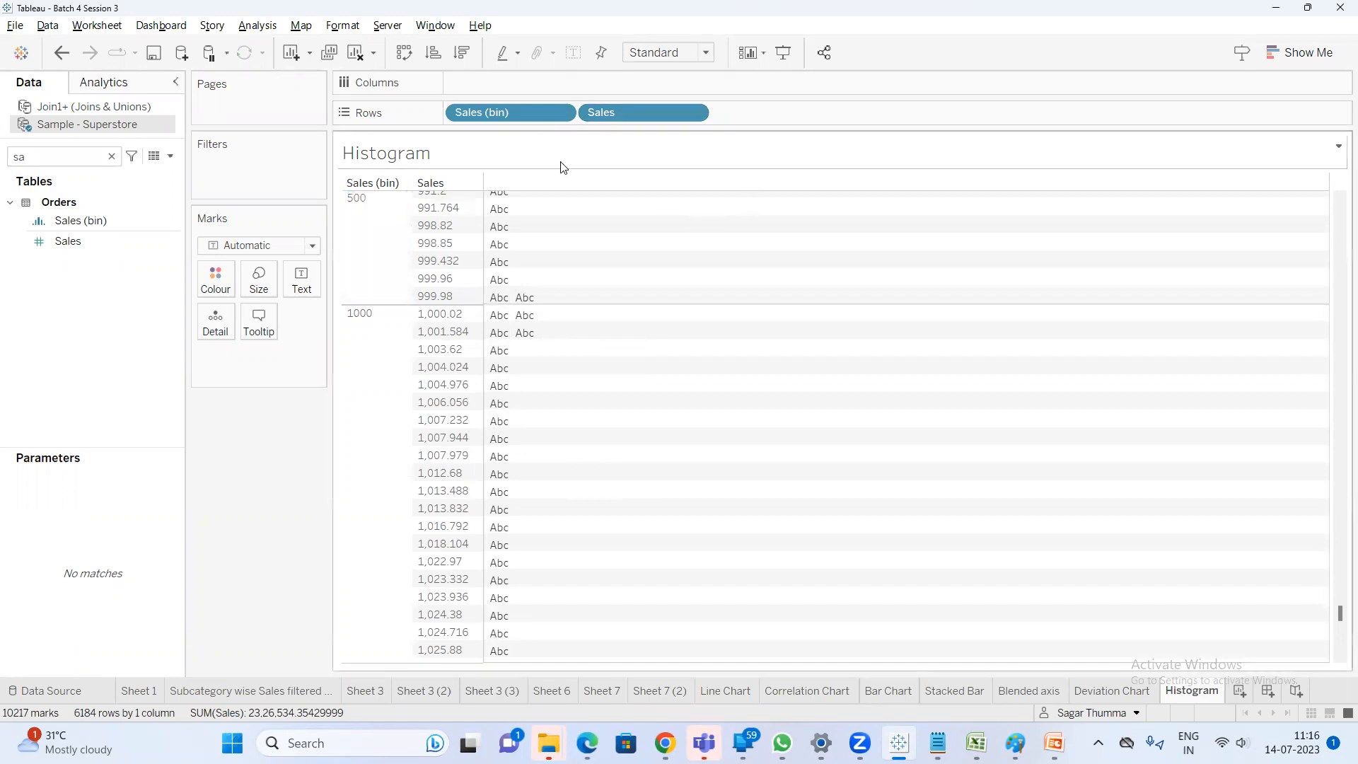
left_click_drag(617, 112, 259, 466)
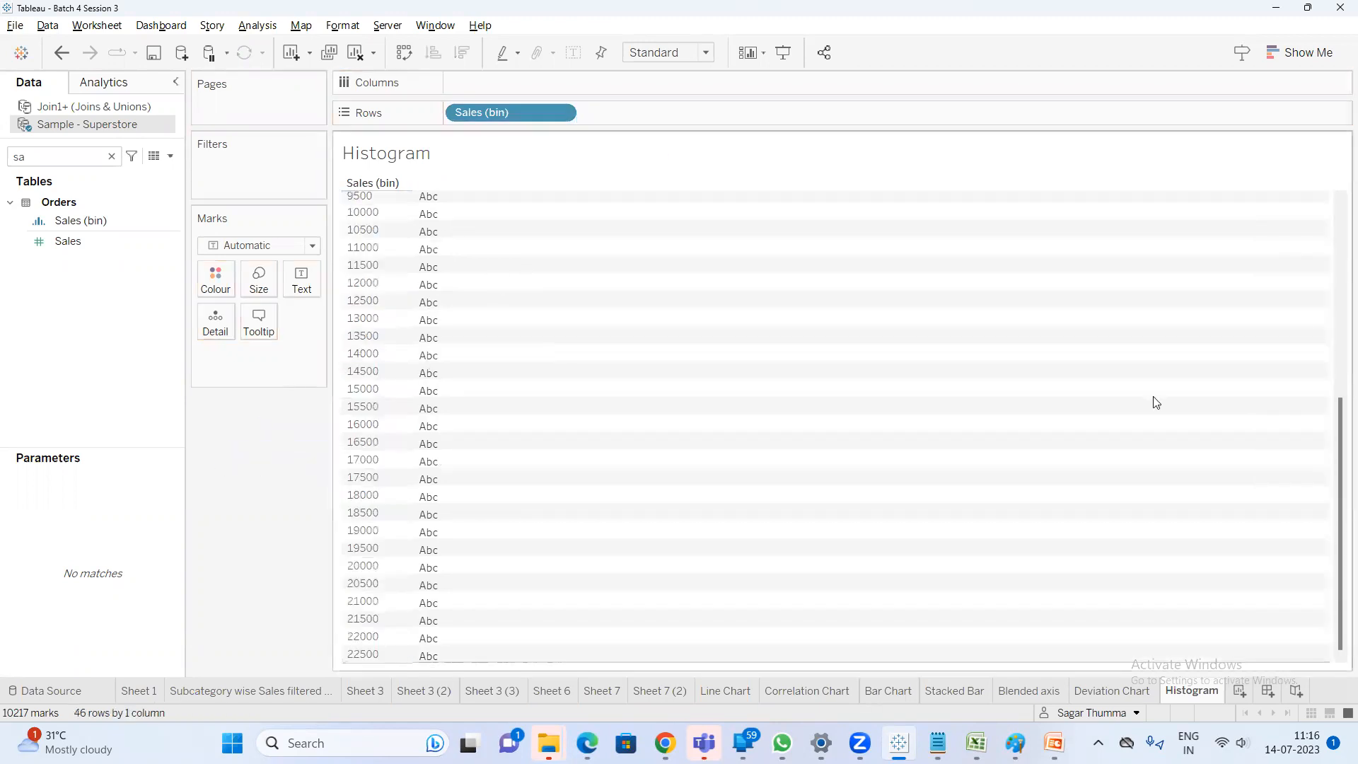
left_click_drag(1337, 488, 1338, 168)
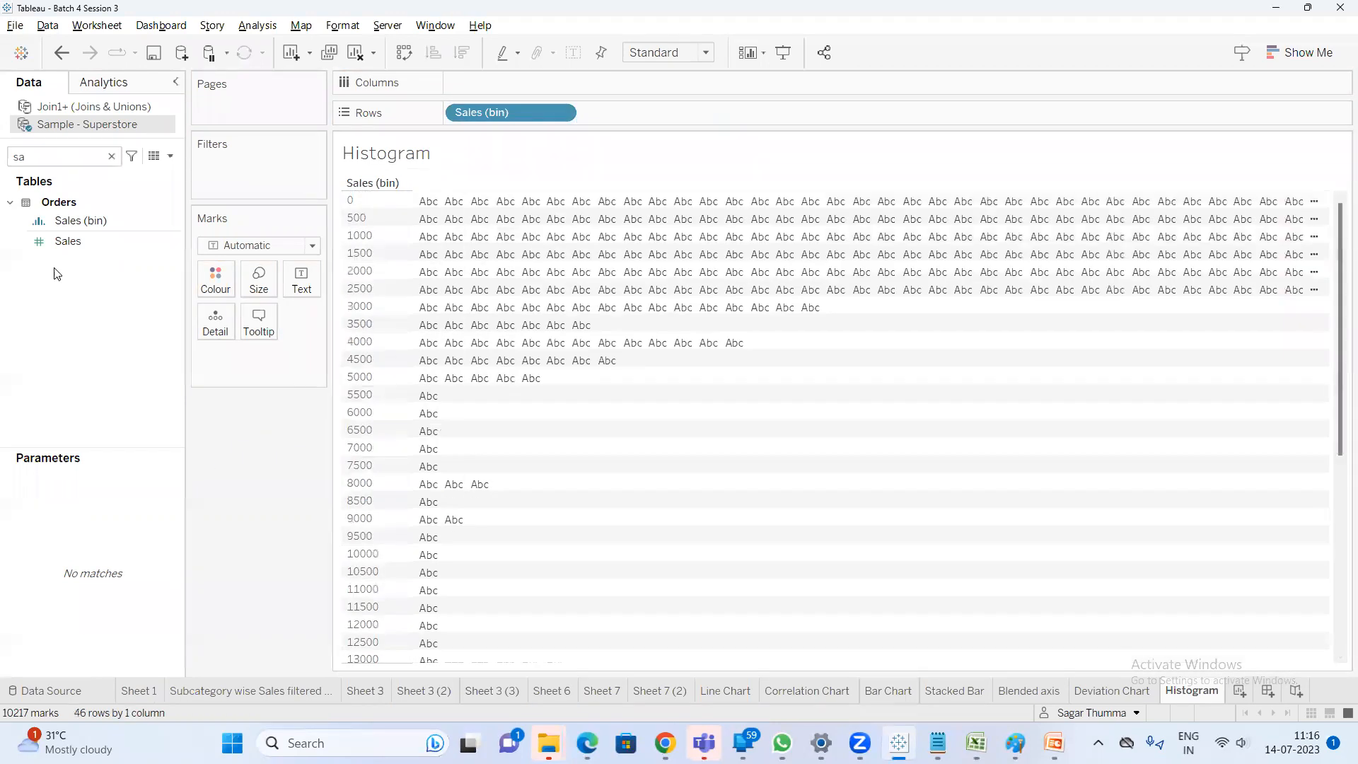
left_click_drag(68, 241, 66, 364)
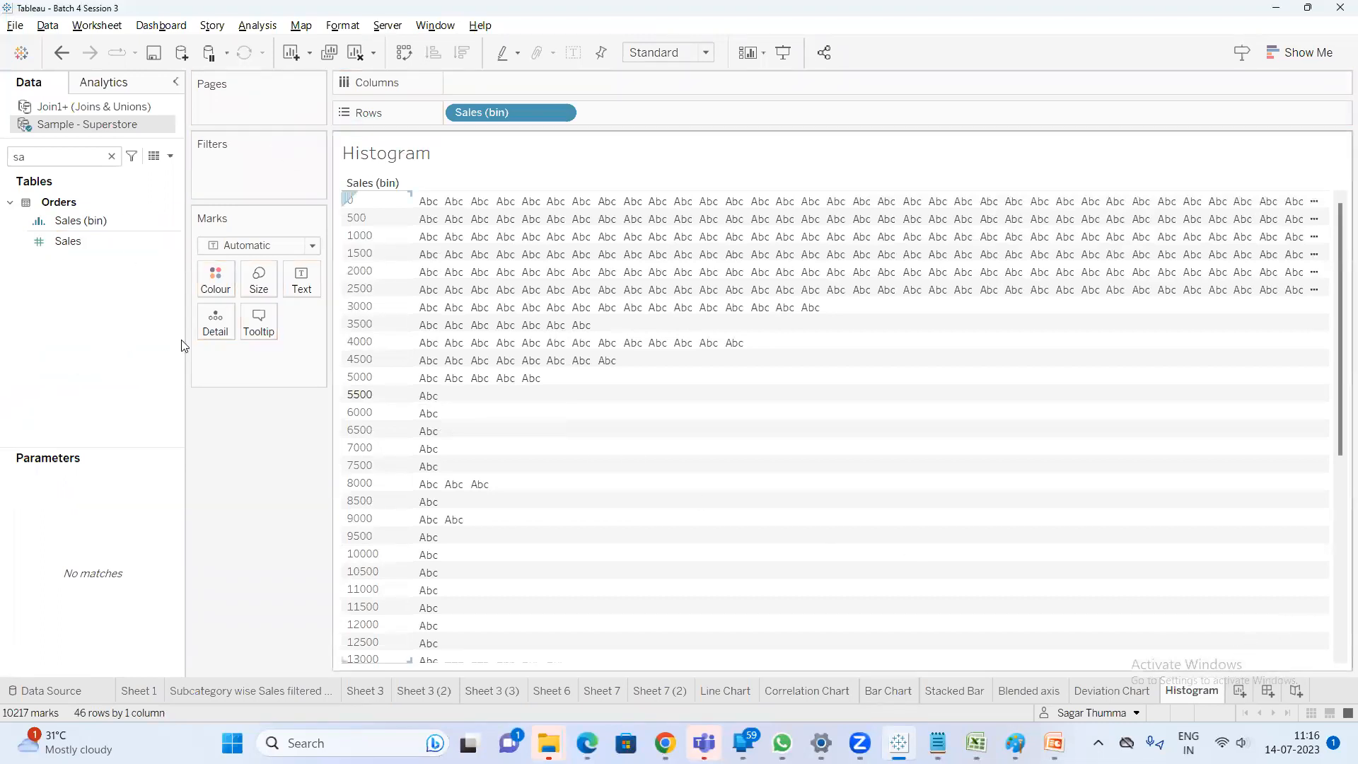
Put Sales on Columns and change its aggregation to Count
left_click_drag(82, 241, 490, 80)
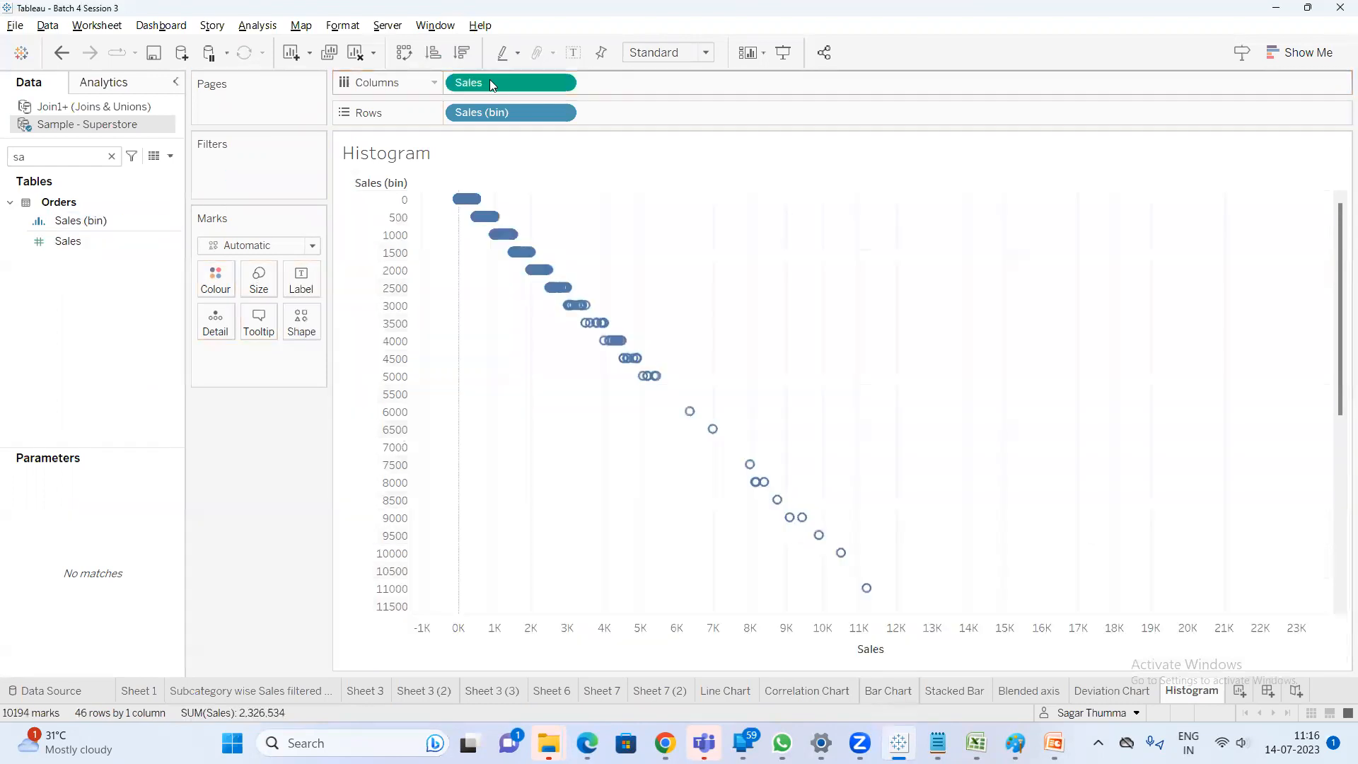
right_click(493, 85)
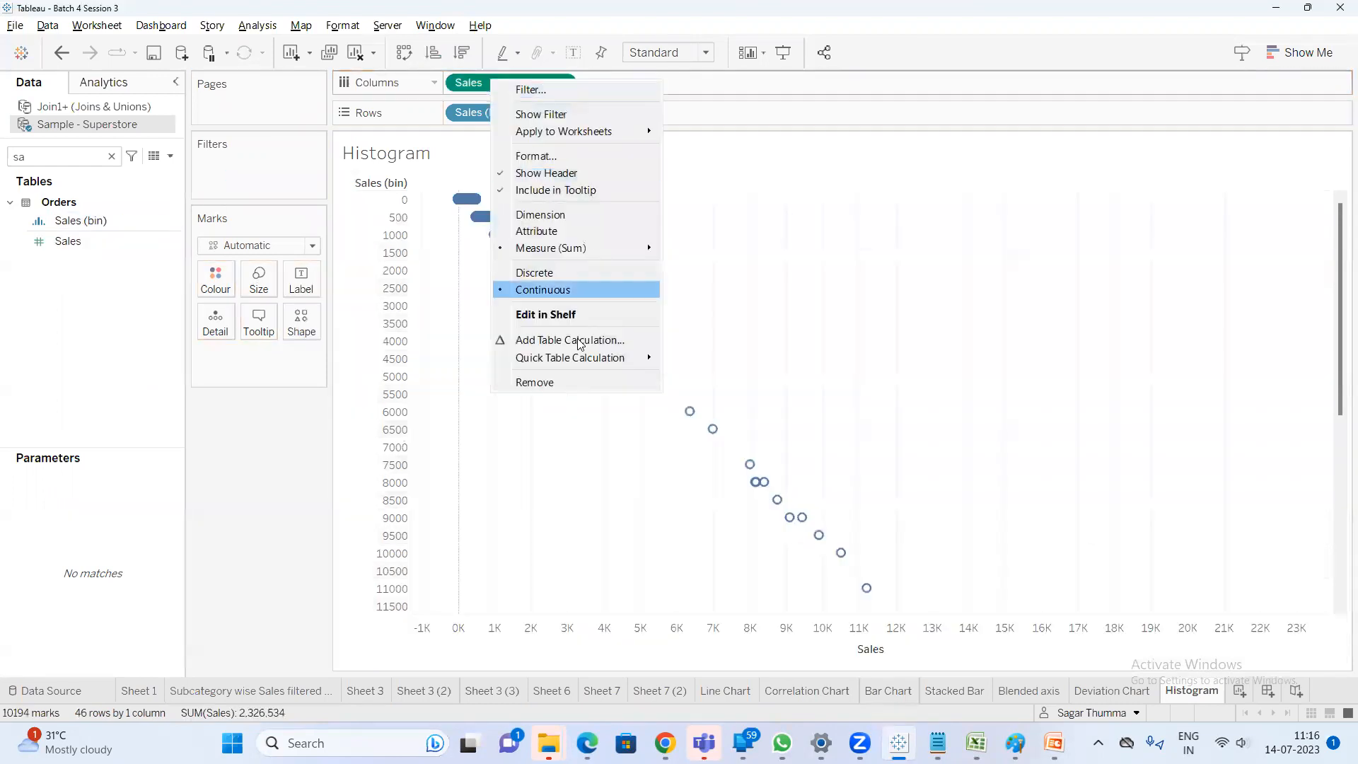
mouse_move(580, 357)
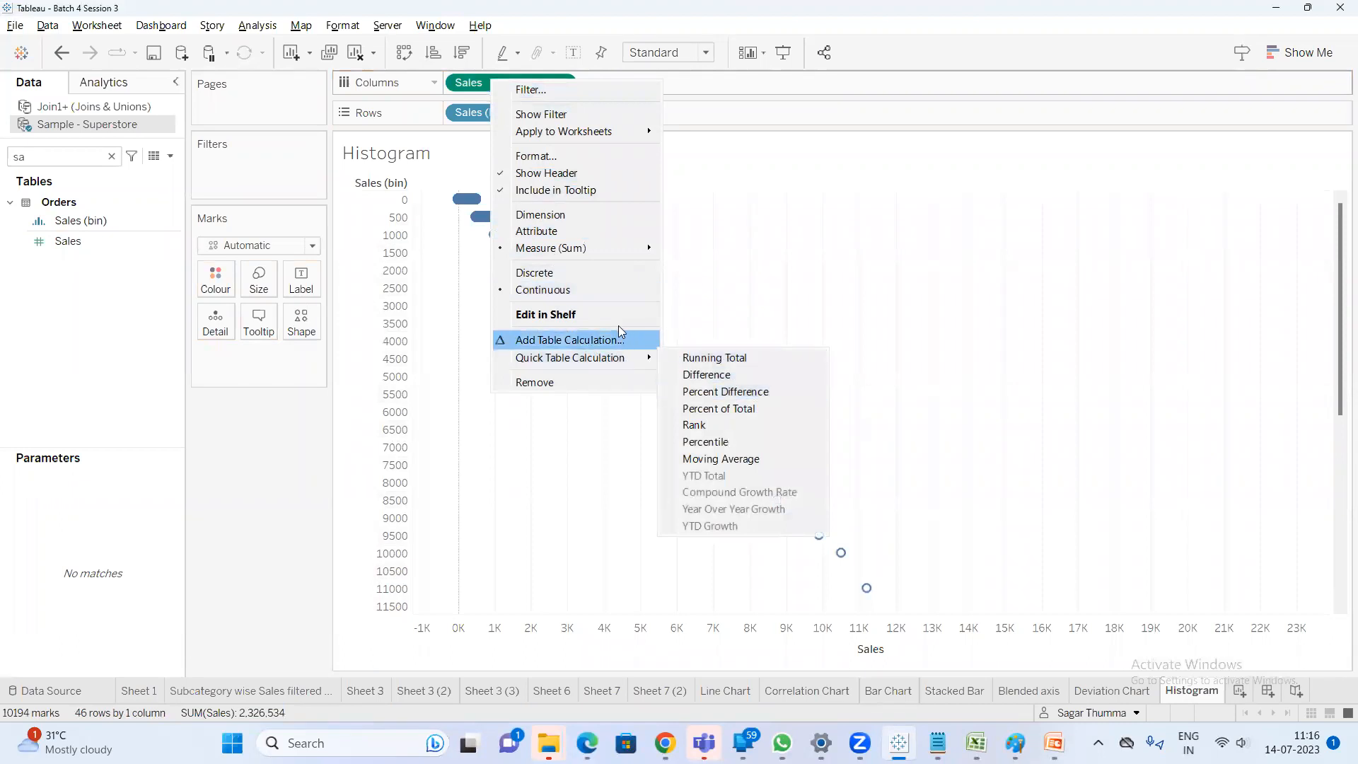
mouse_move(612, 247)
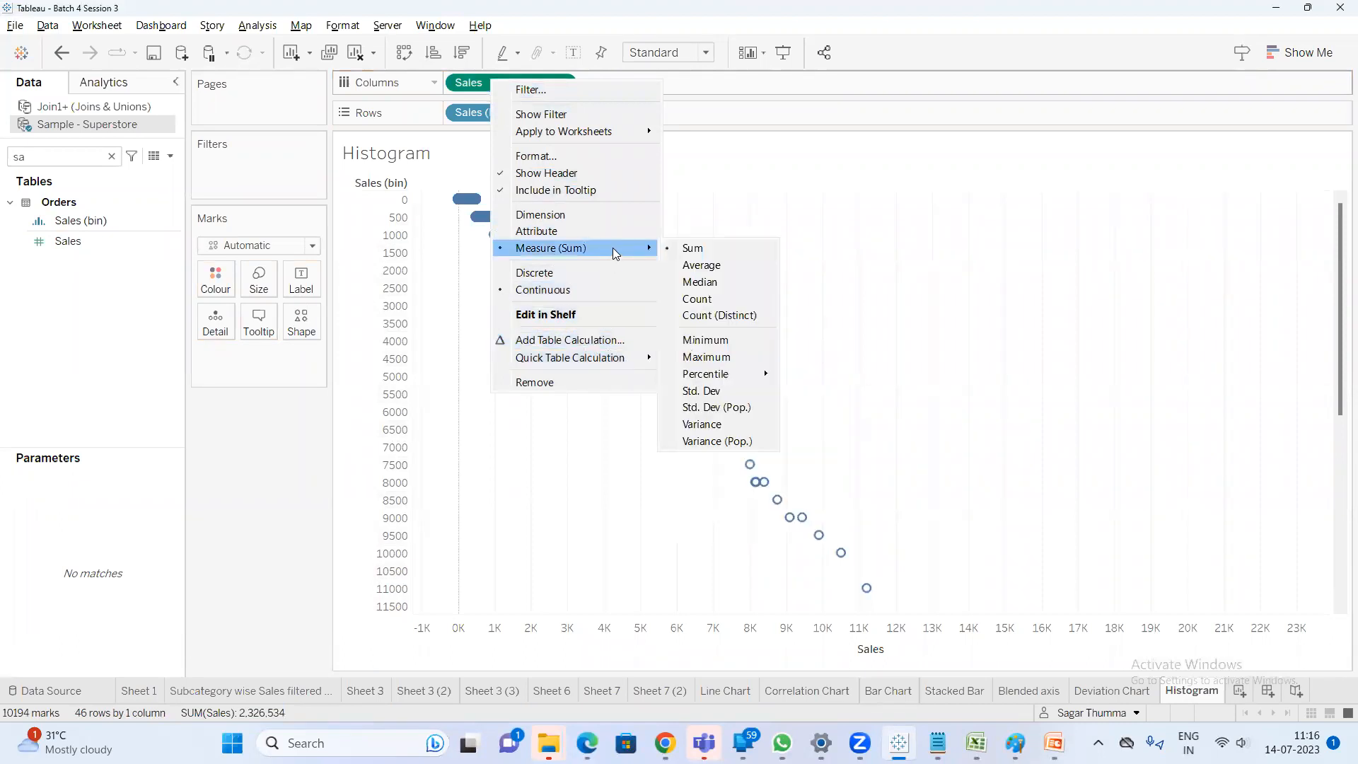
left_click(711, 306)
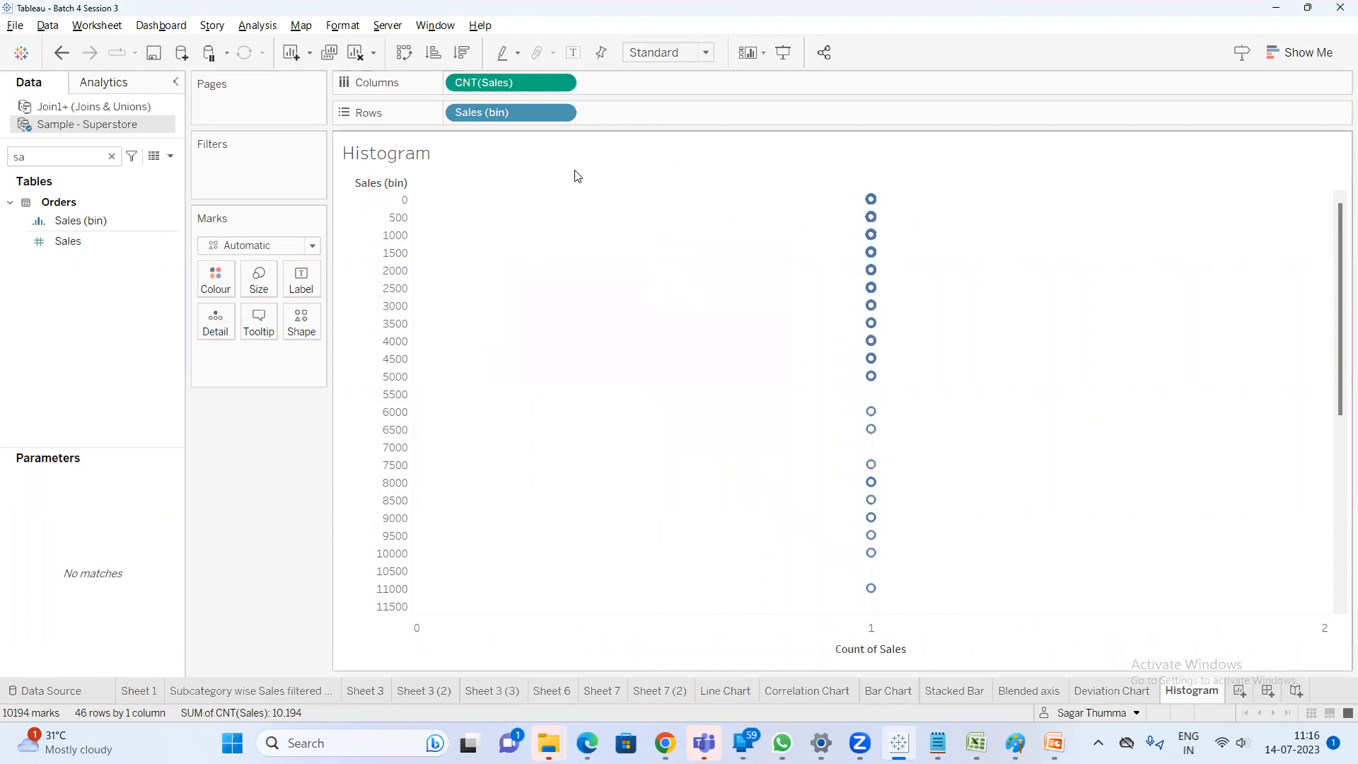
right_click(510, 79)
Make CNT(Sales) vertical bars per bin using Show Me horizontal bars and Swap Rows and Columns
left_click(1312, 65)
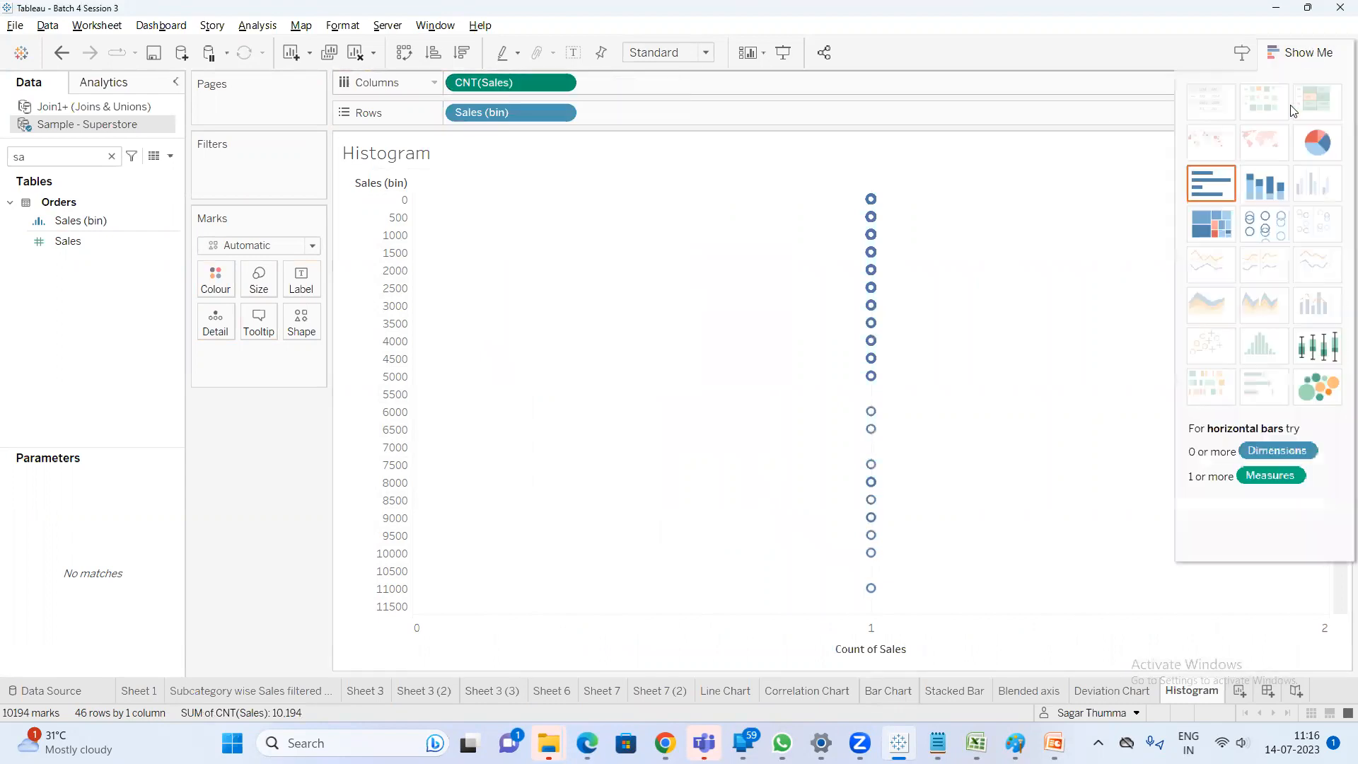
left_click(1211, 183)
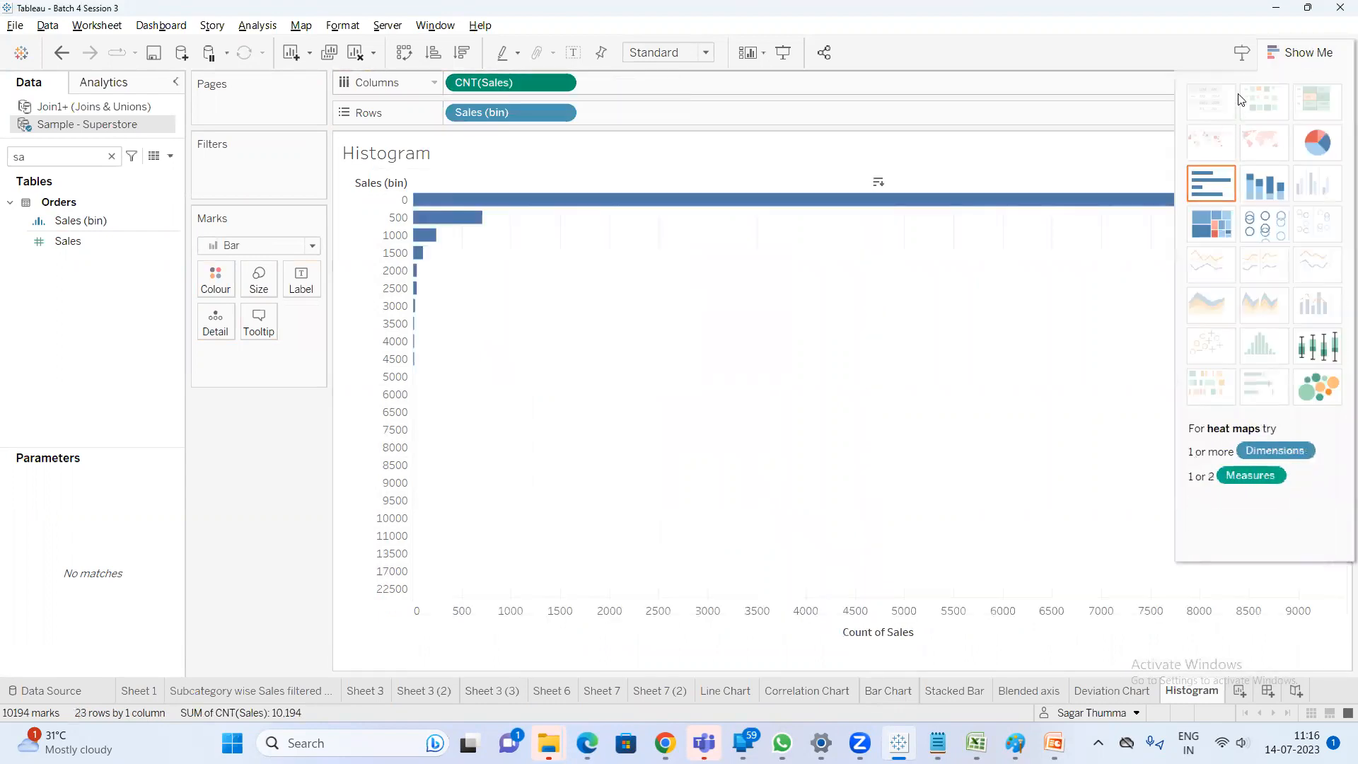
left_click(1285, 53)
left_click(357, 53)
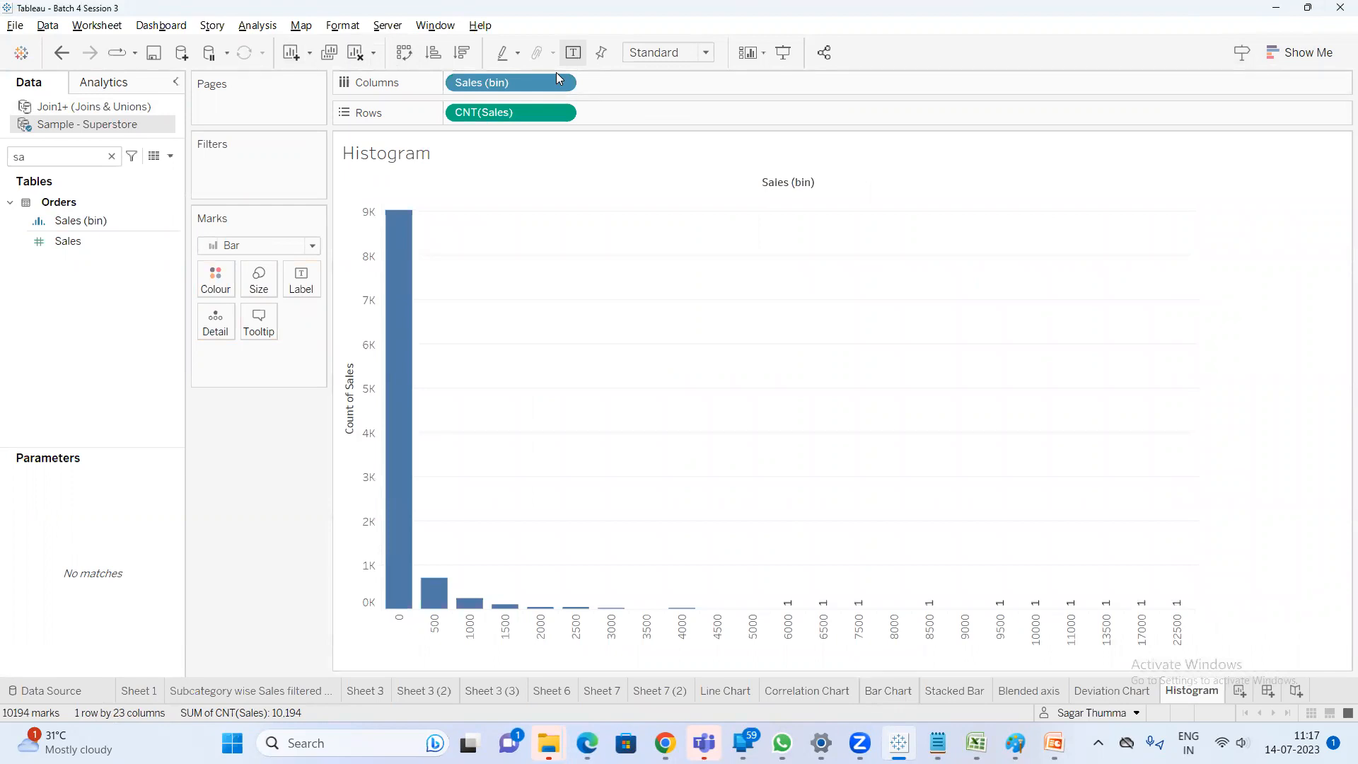
Remove CNT(Sales) from the Rows shelf
left_click_drag(488, 108, 303, 283)
left_click_drag(498, 113, 304, 292)
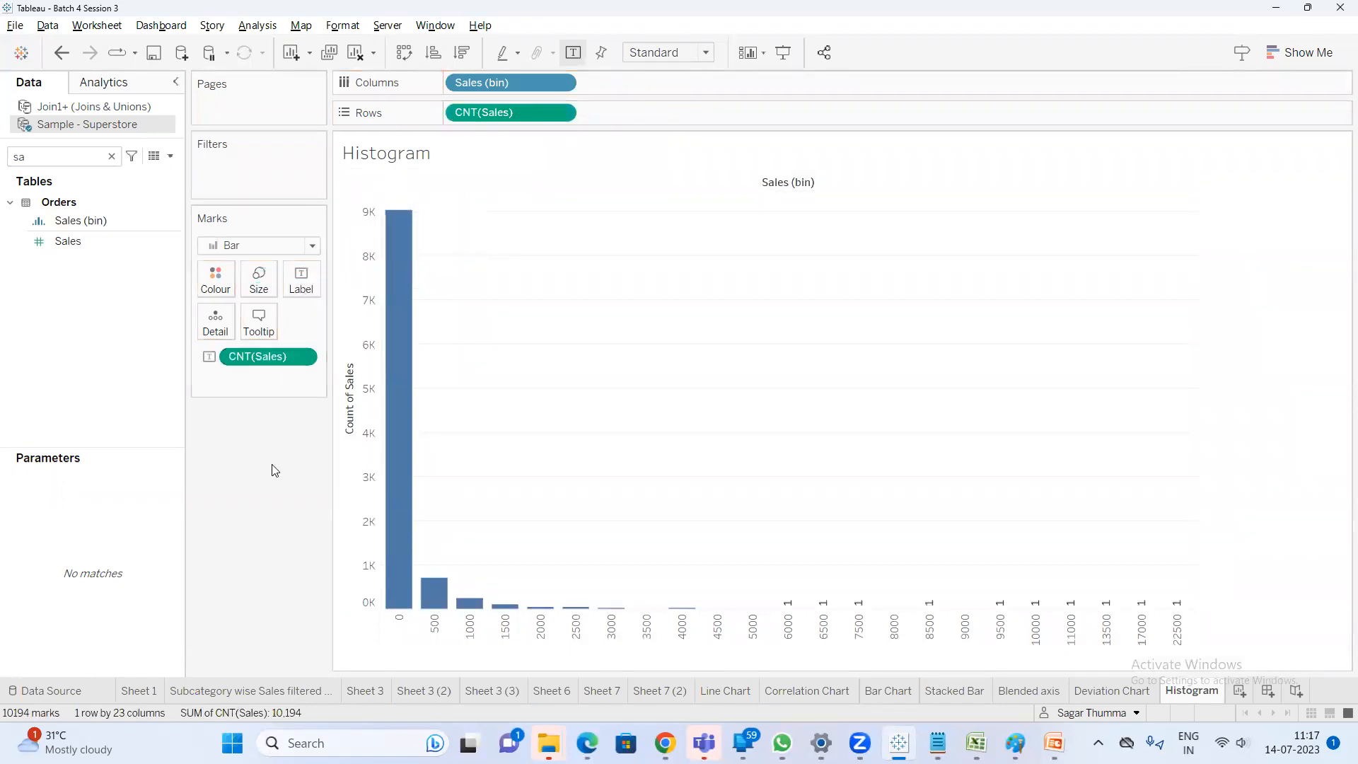
mouse_move(398, 269)
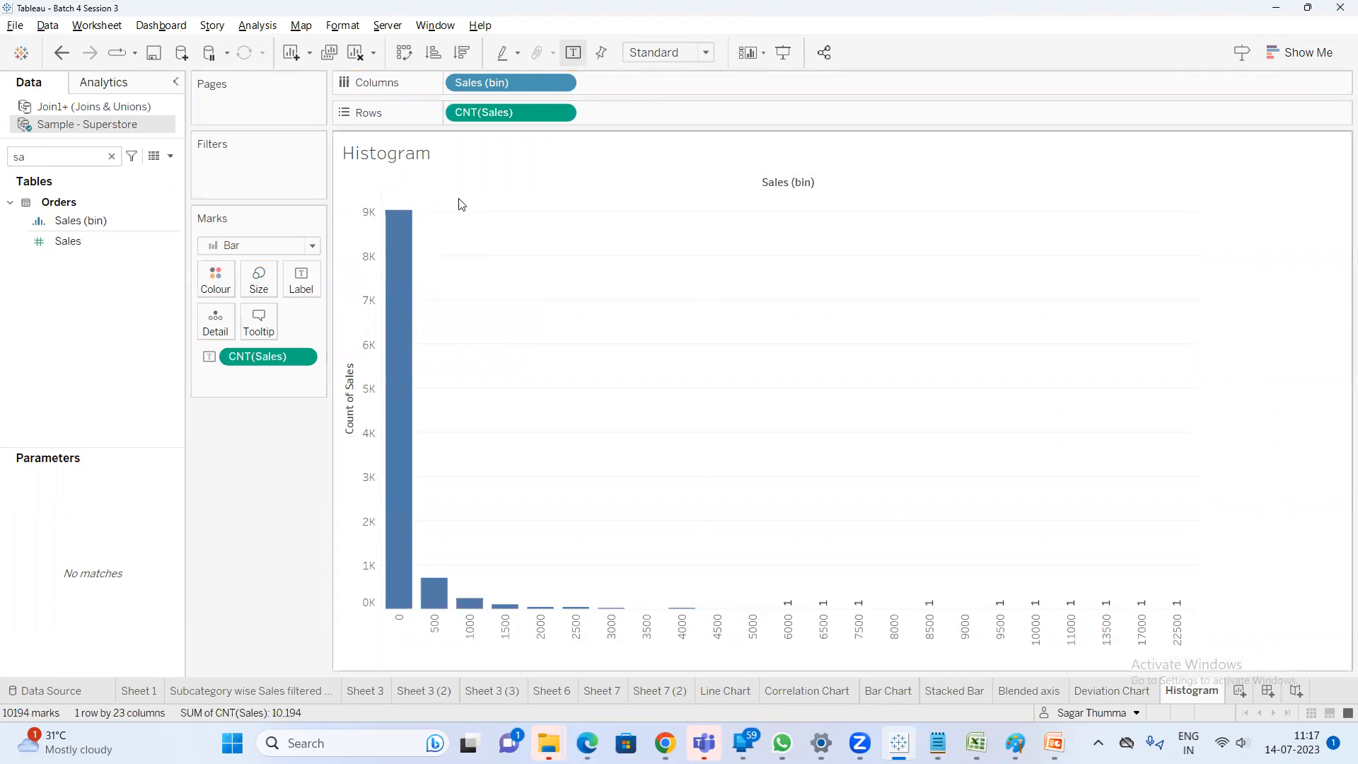
mouse_move(410, 346)
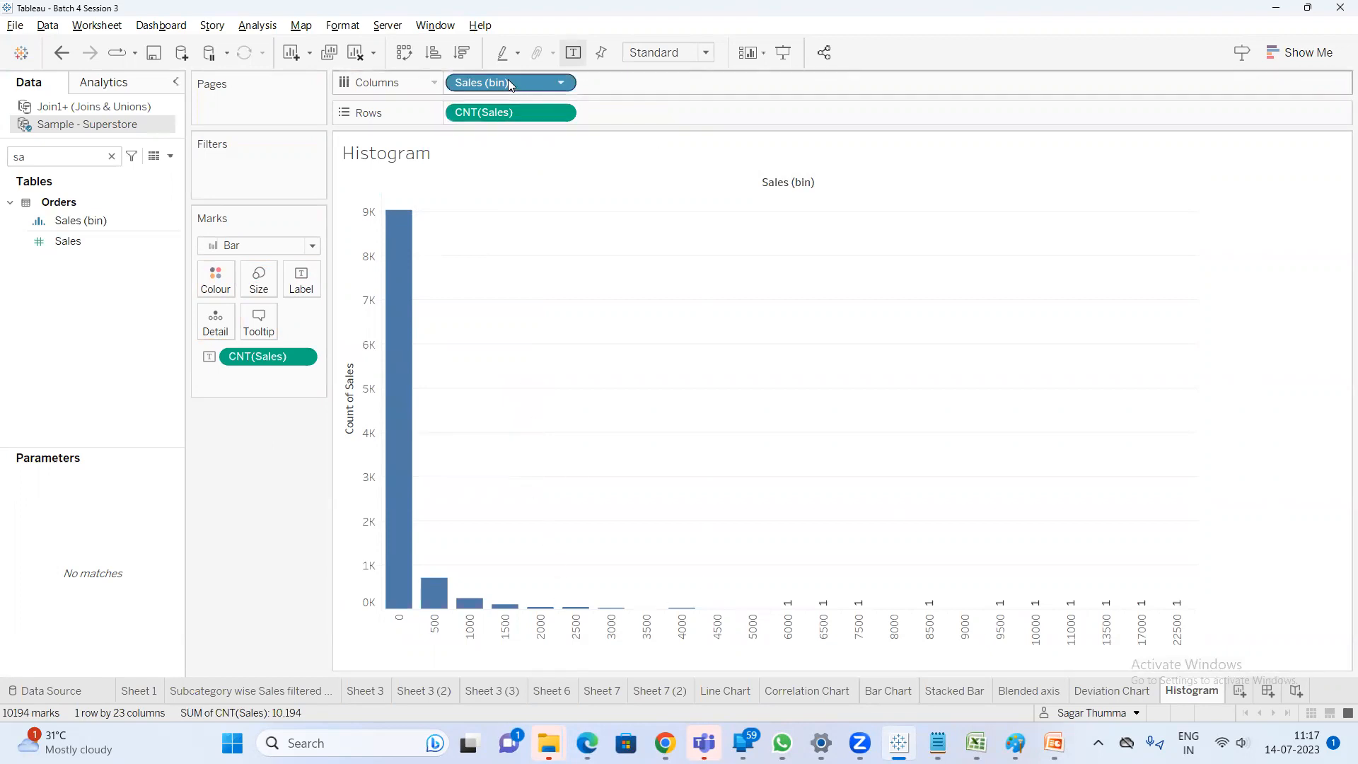
left_click_drag(508, 113, 274, 540)
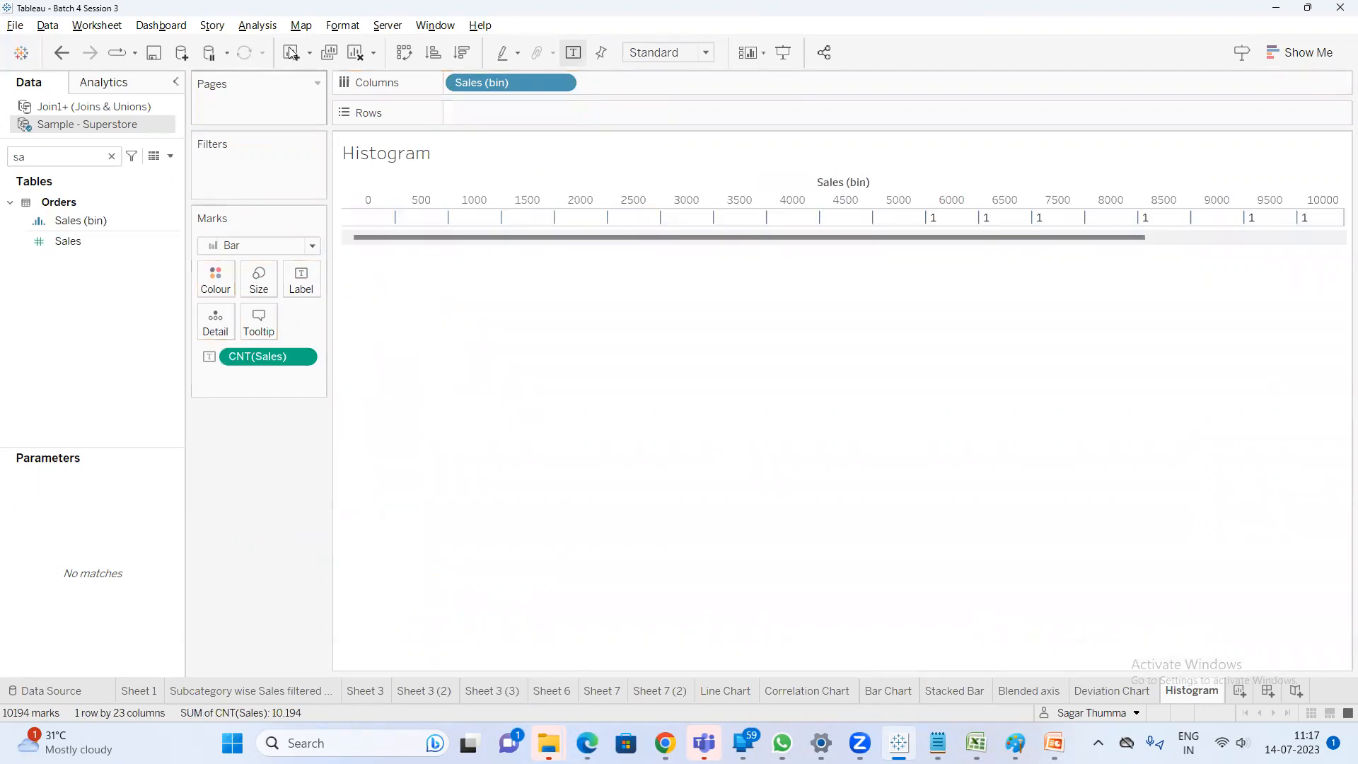
Enable Analysis > Aggregate Measures, return CNT(Sales) to Rows and show count labels like 9,019
left_click(257, 25)
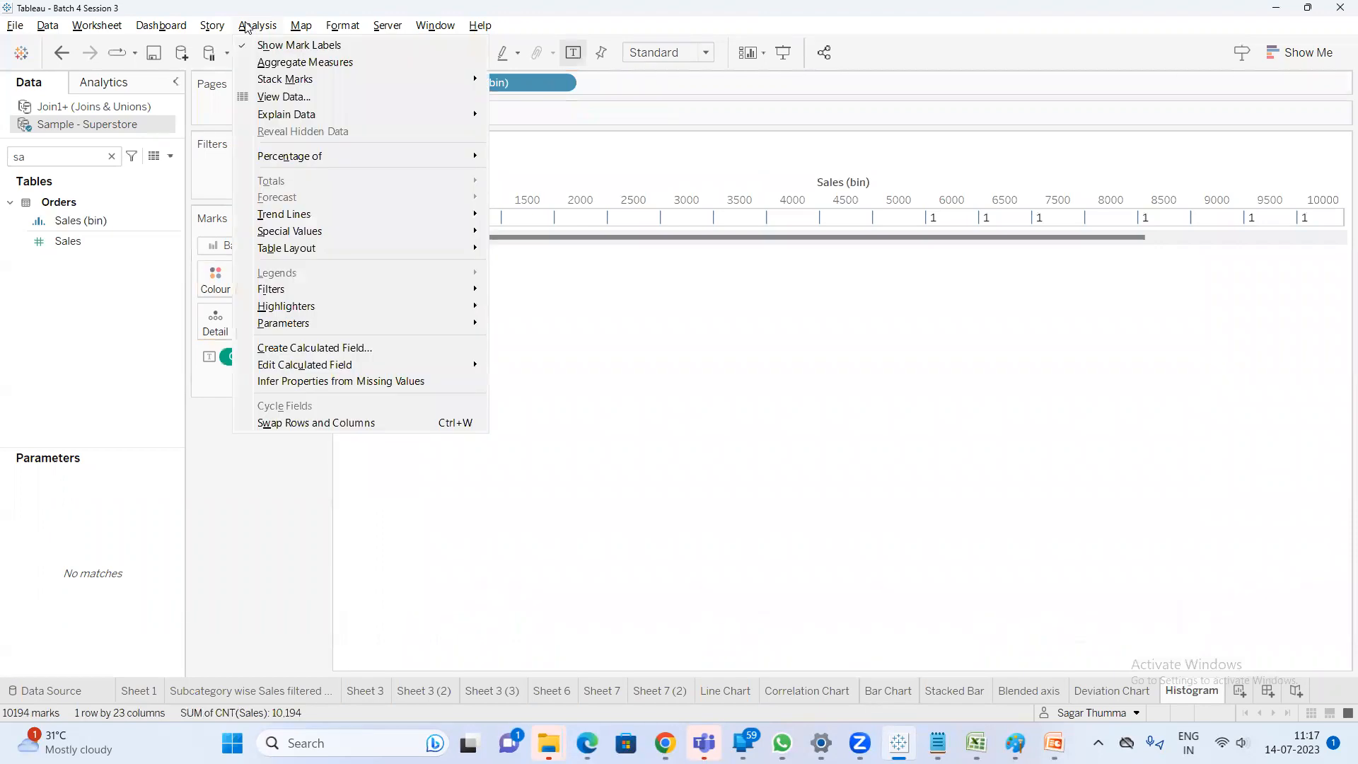
left_click(277, 62)
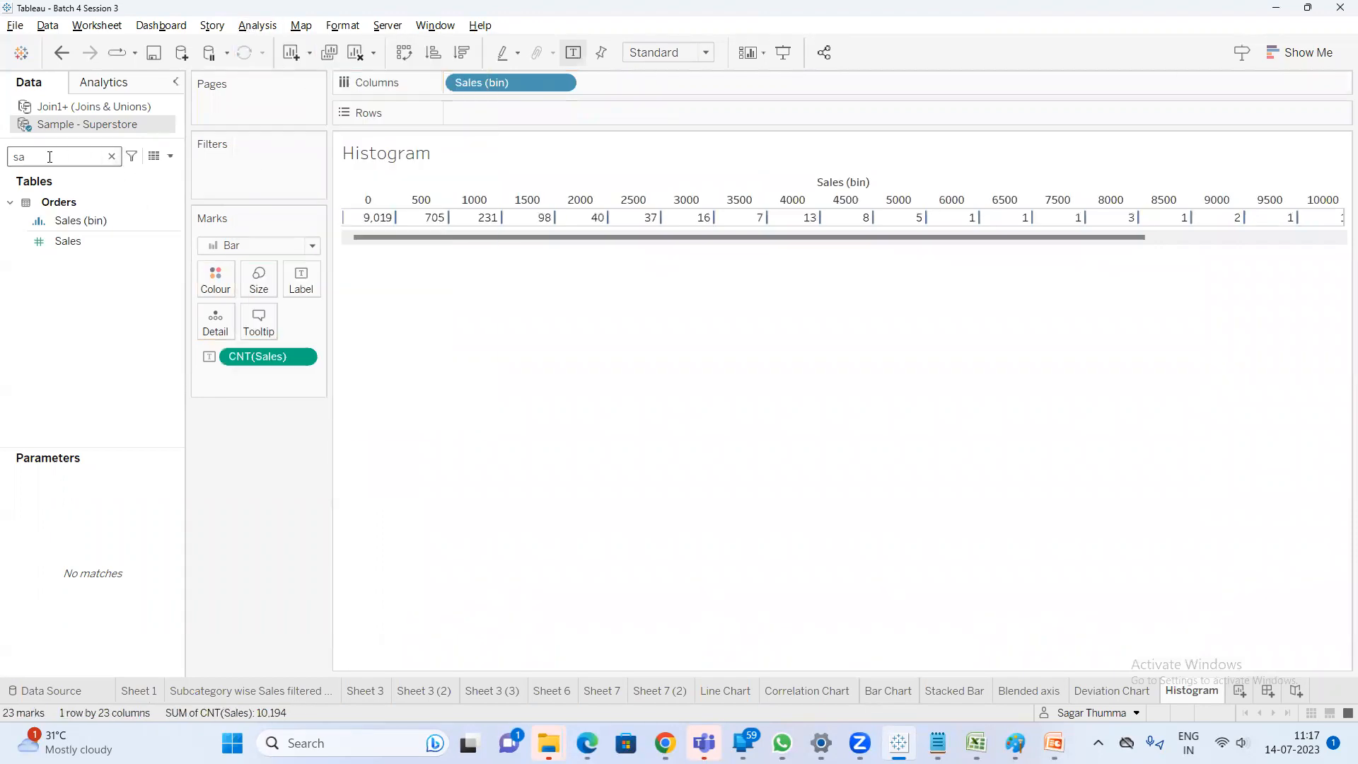
left_click_drag(269, 356, 536, 114)
left_click(573, 53)
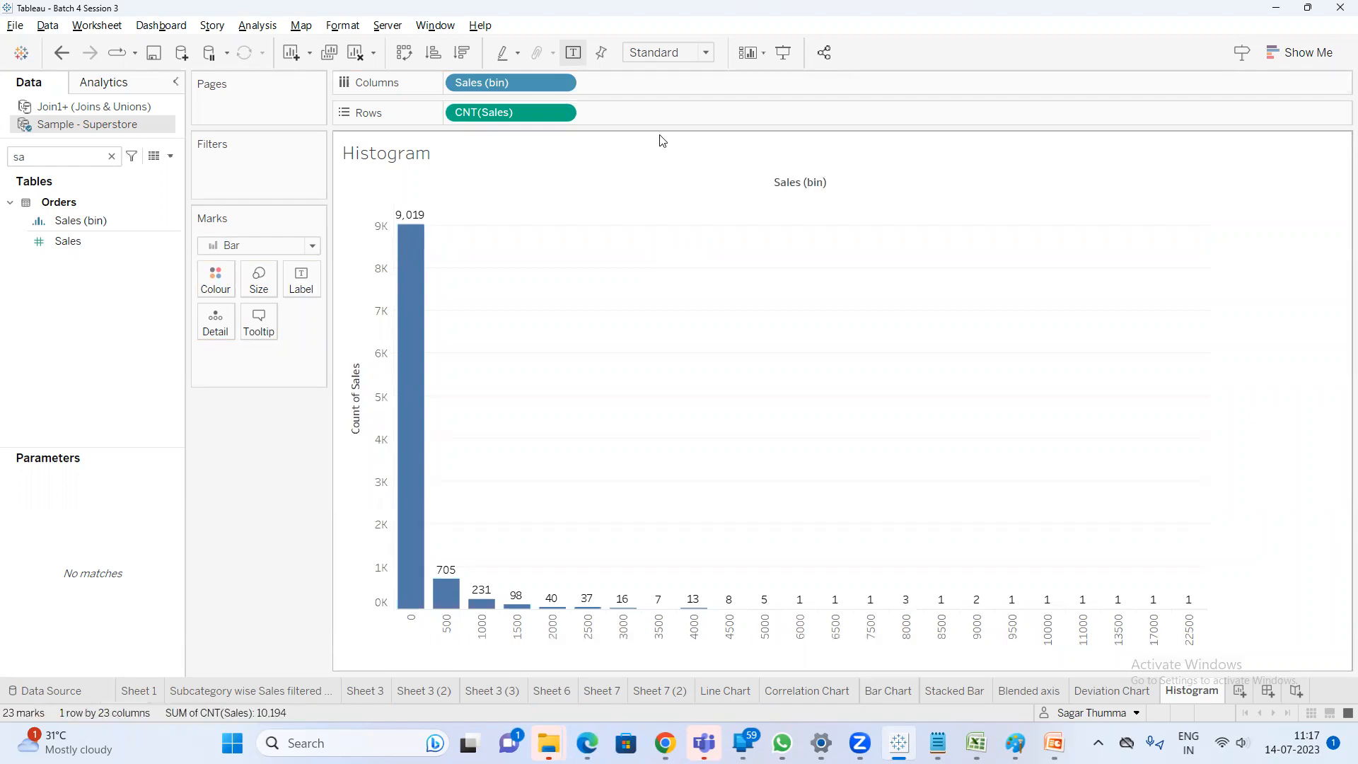
mouse_move(1054, 743)
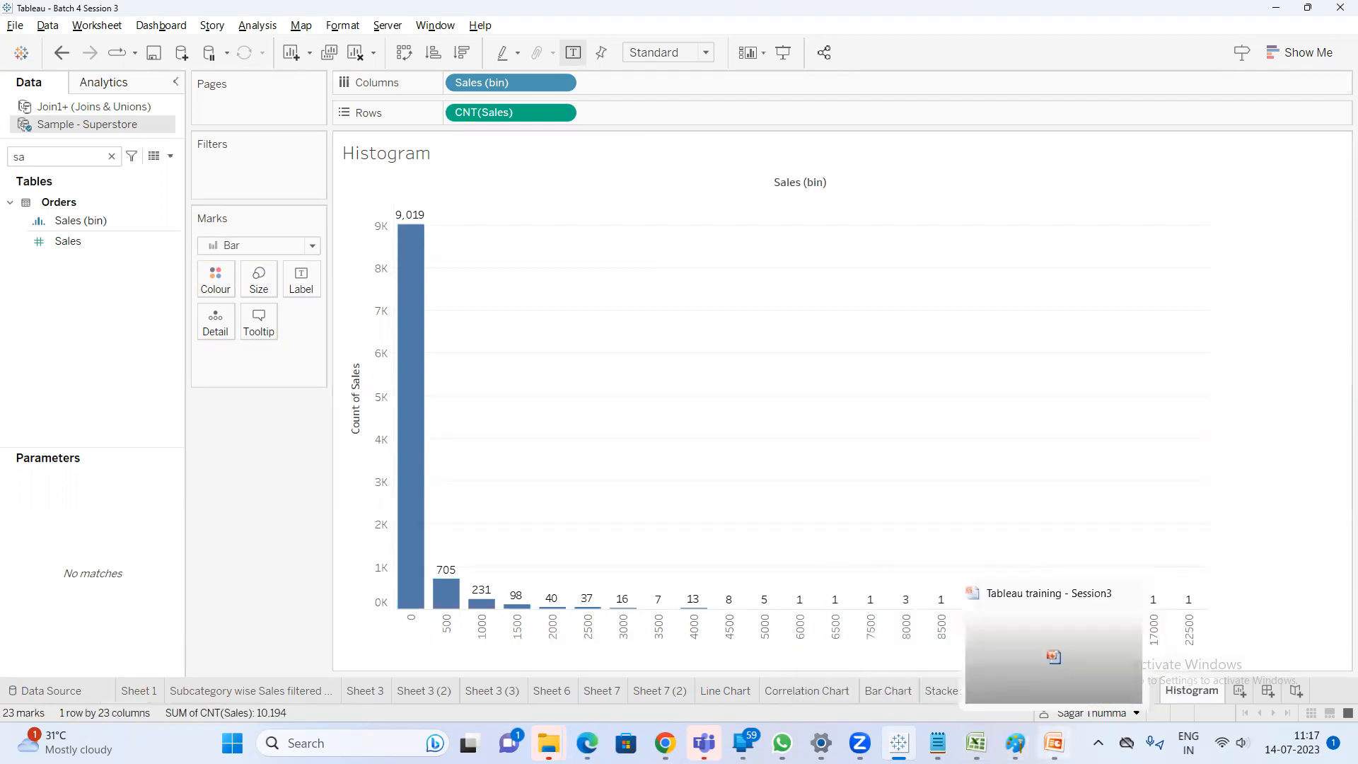
mouse_move(976, 720)
left_click(1060, 661)
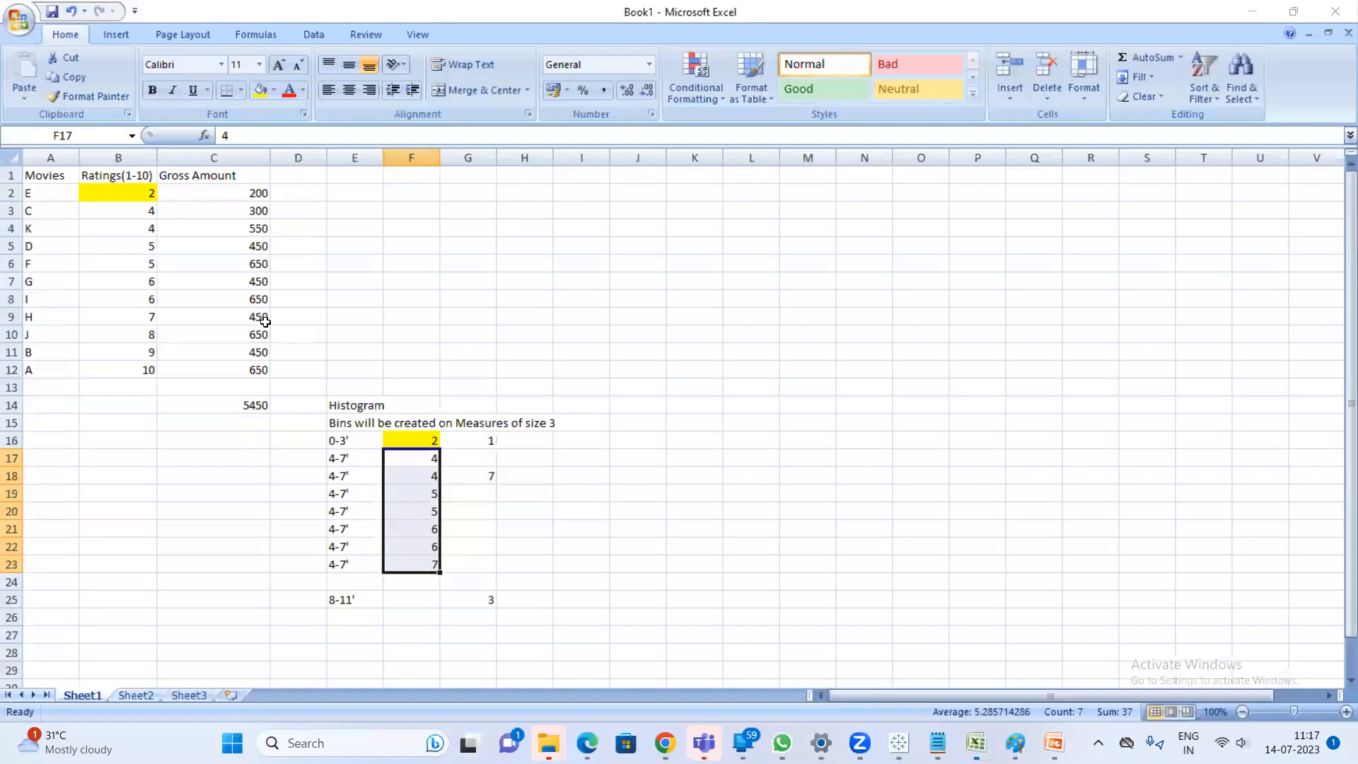
left_click_drag(146, 207, 128, 315)
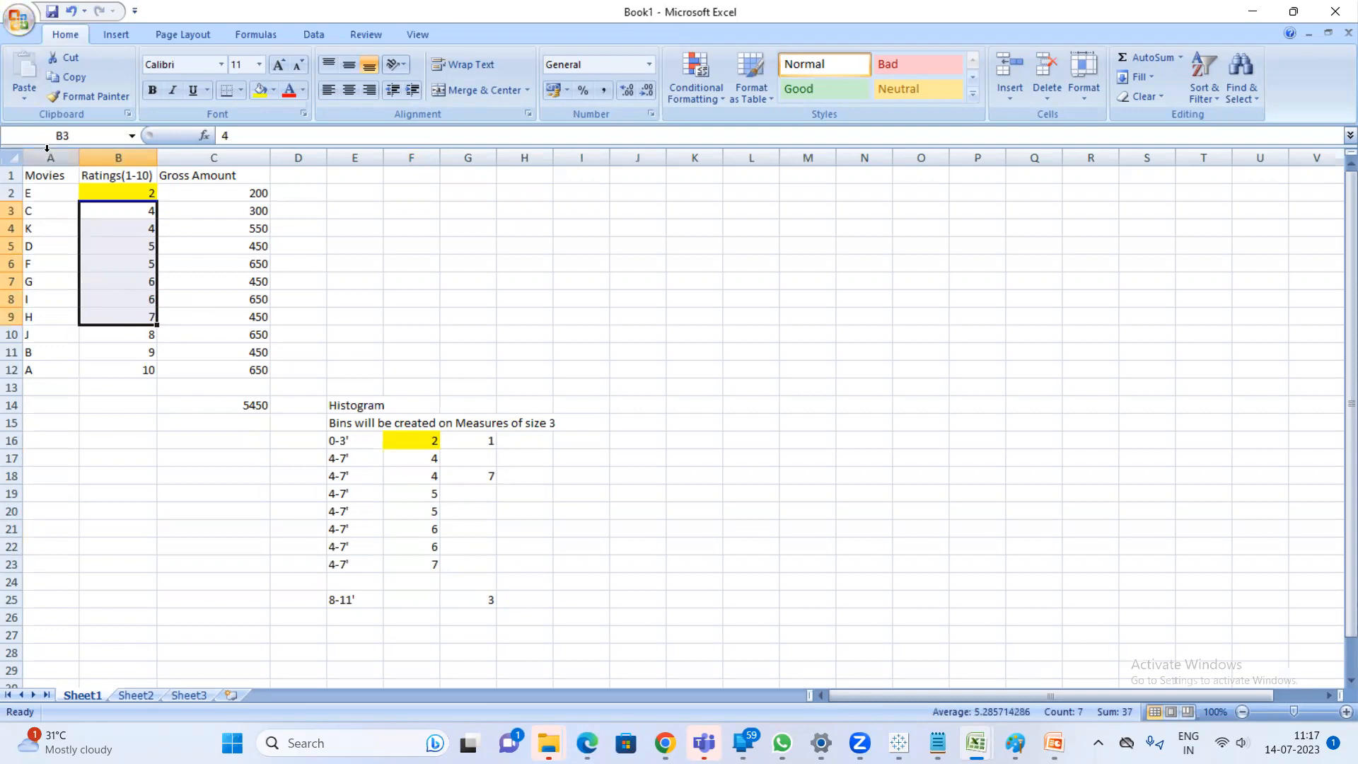
left_click_drag(46, 150, 117, 157)
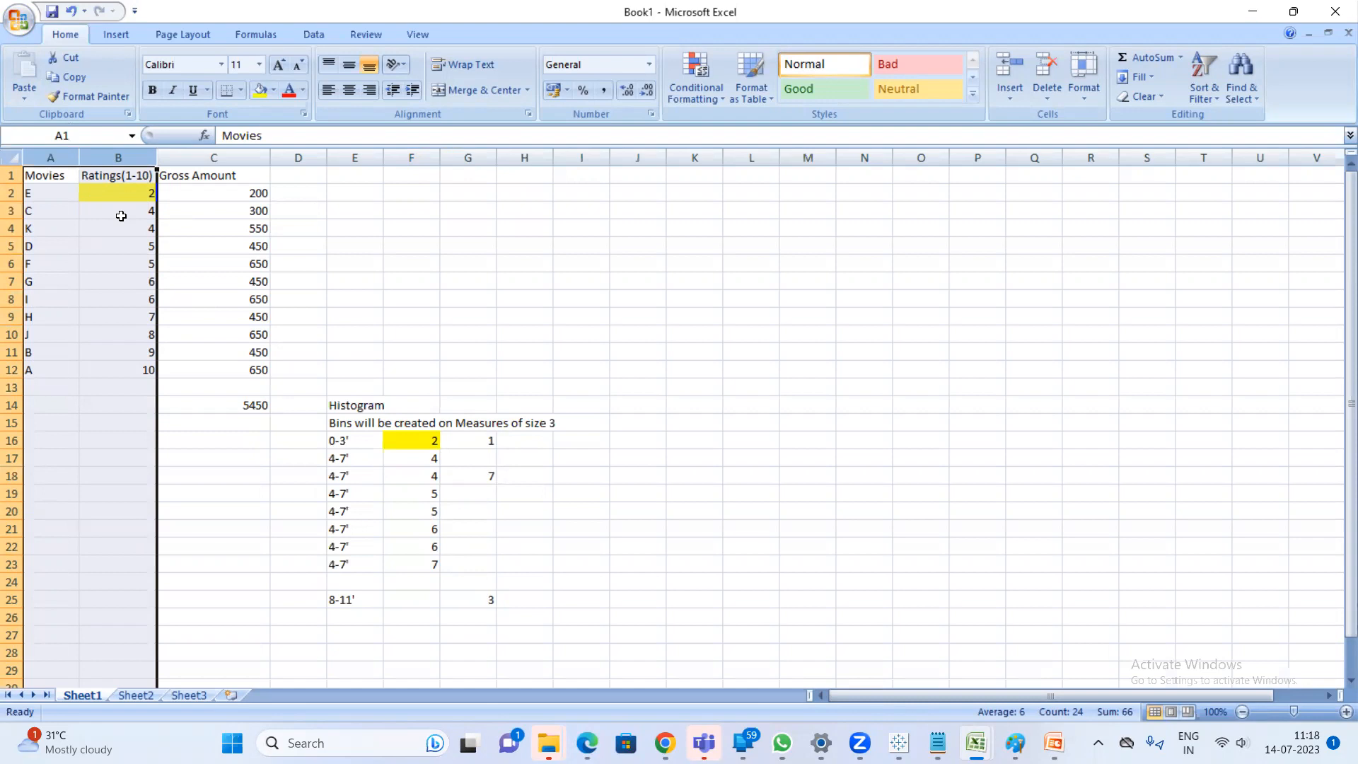
left_click(121, 216)
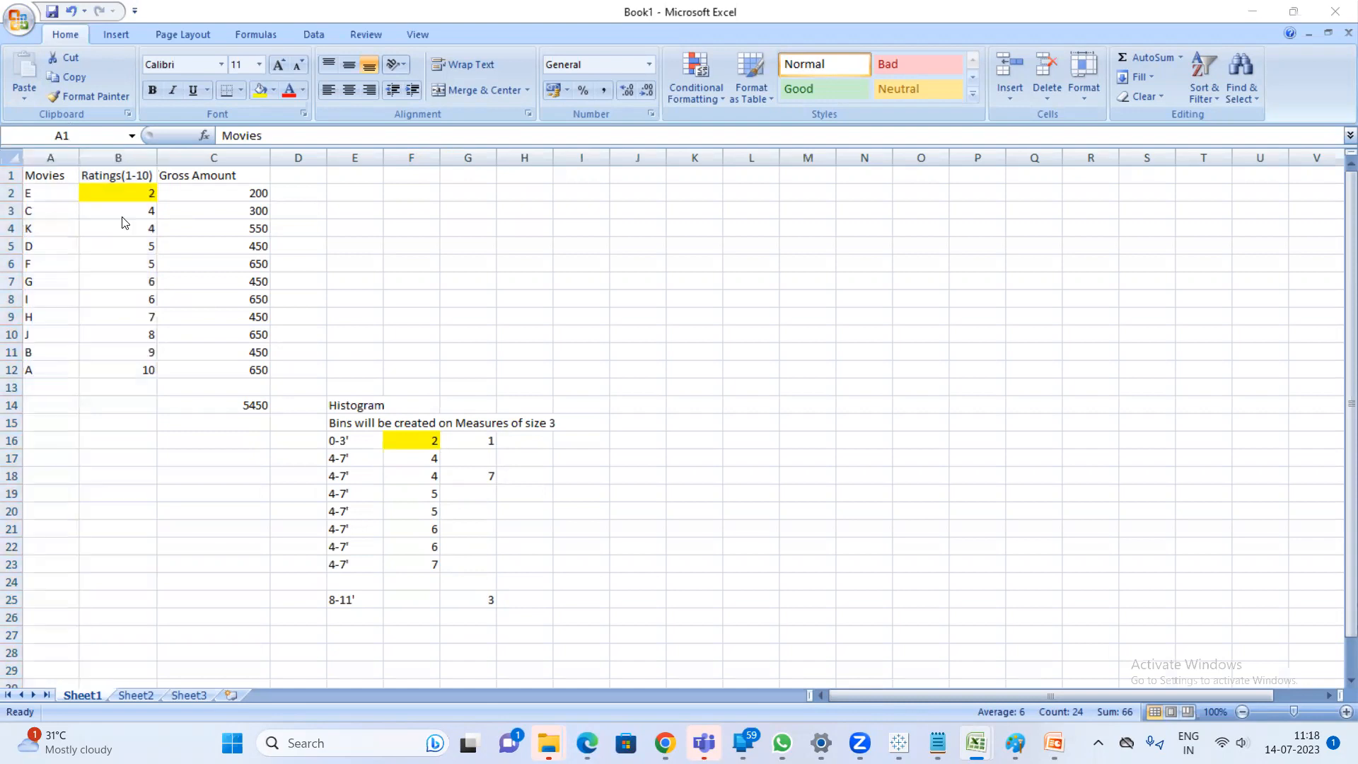
key("alt+Tab")
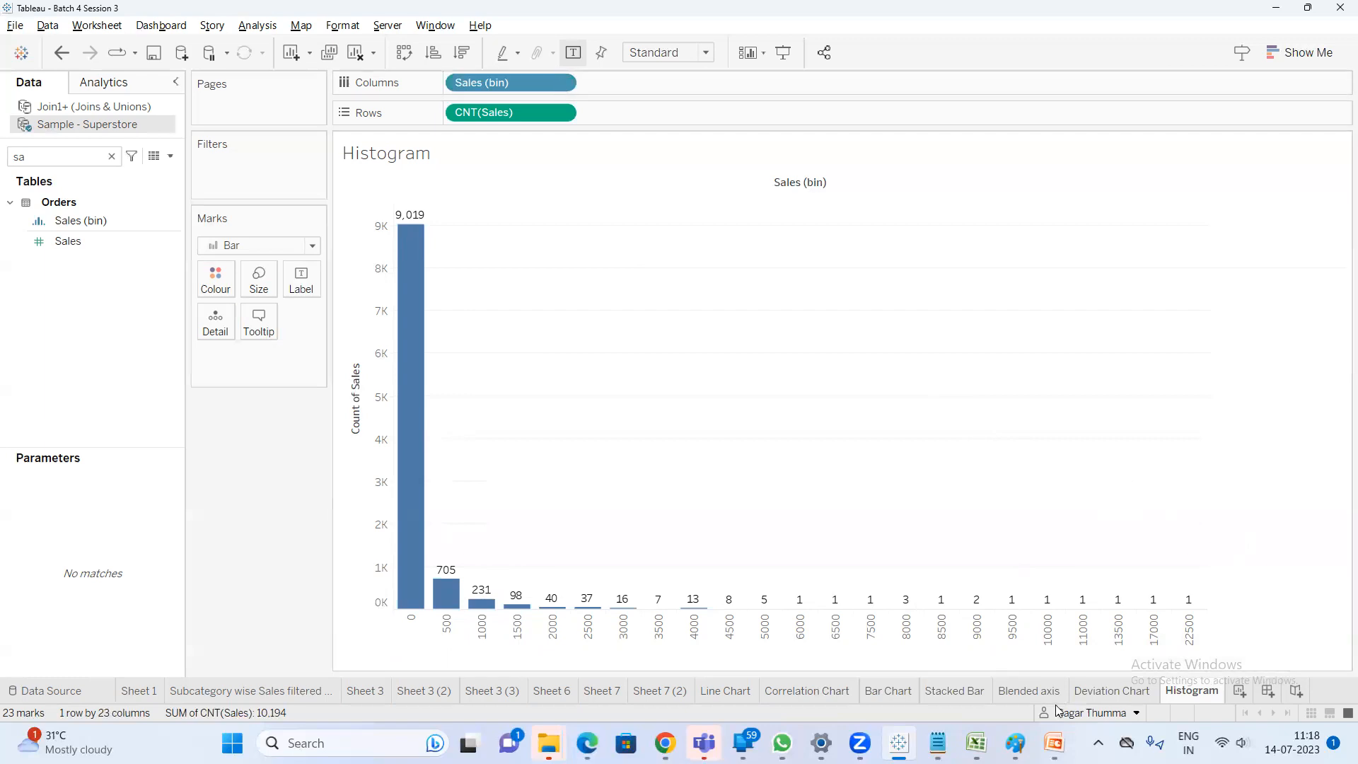
Go from slide 5 to slide 6 Ranking in the training deck, then return to Tableau
left_click(1054, 743)
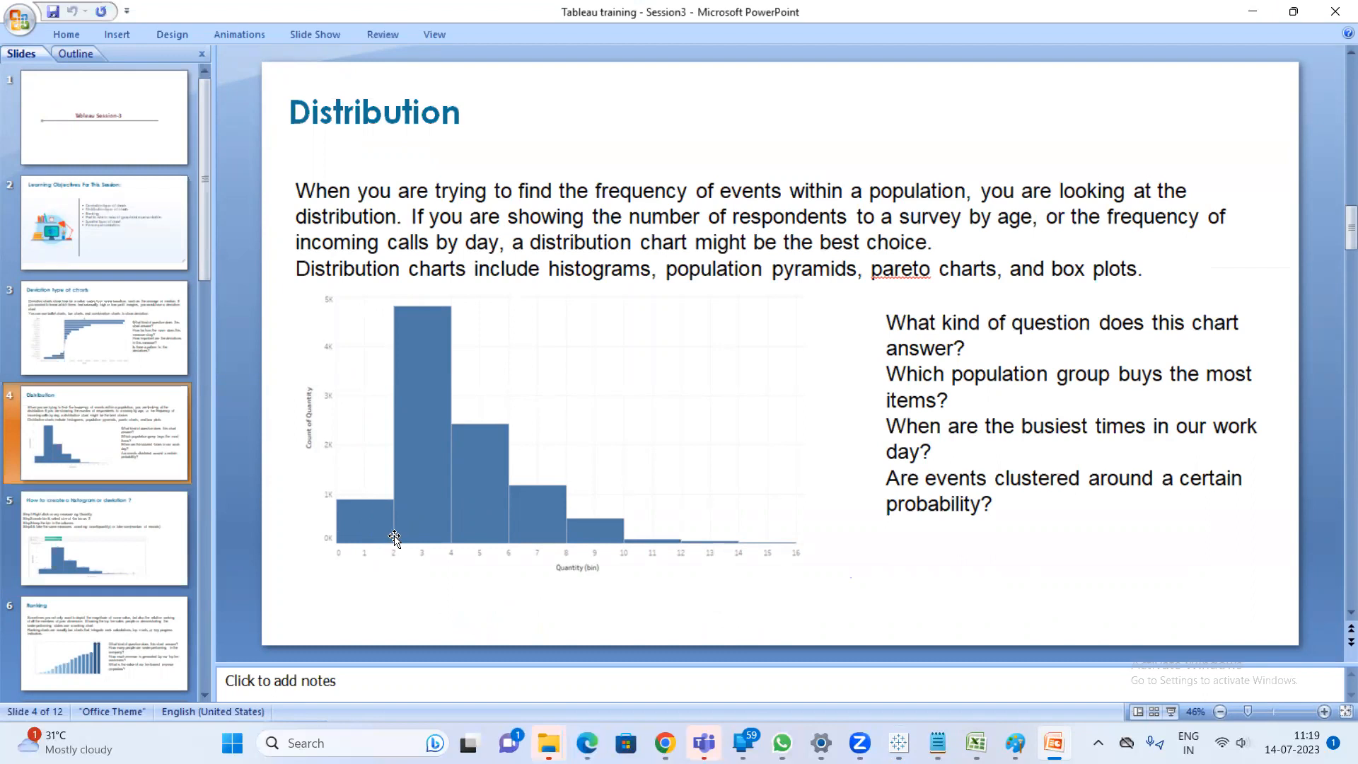
key("alt+Tab")
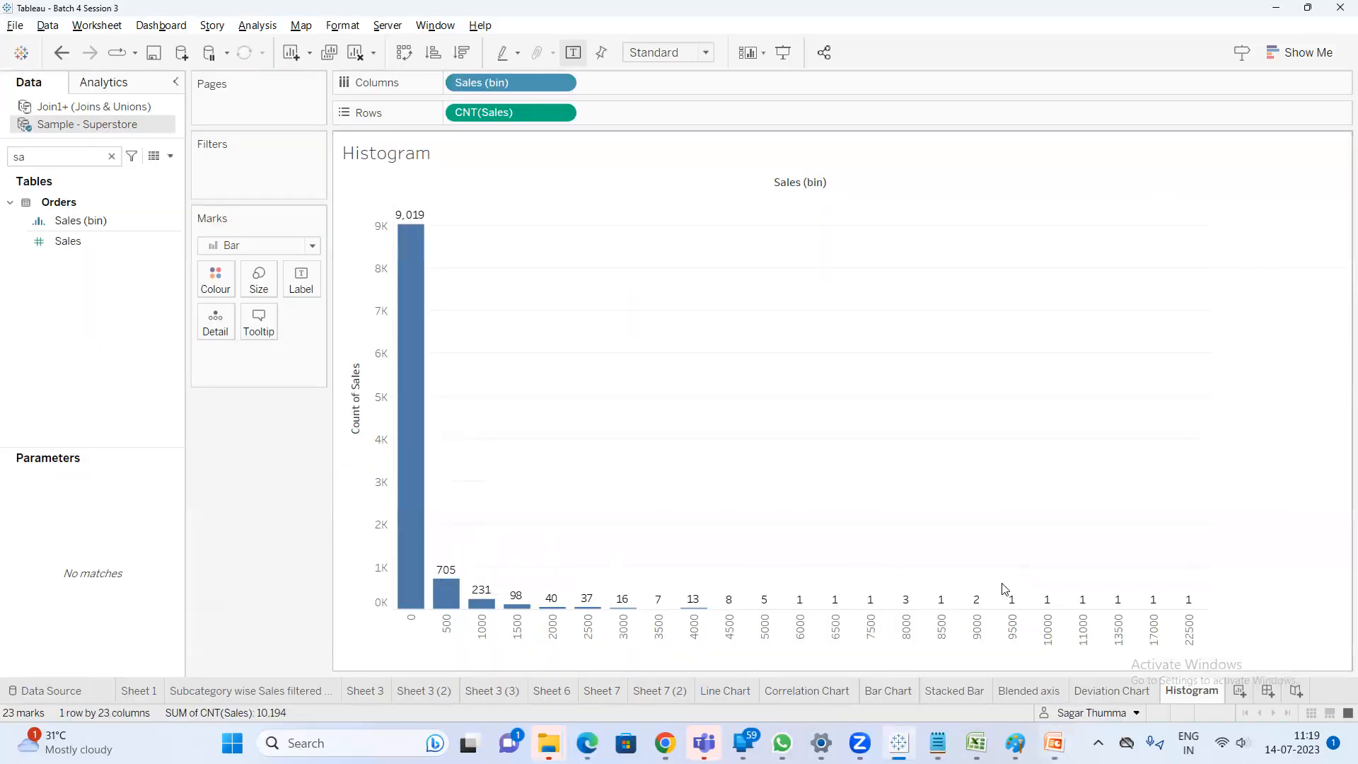
key("alt+Tab")
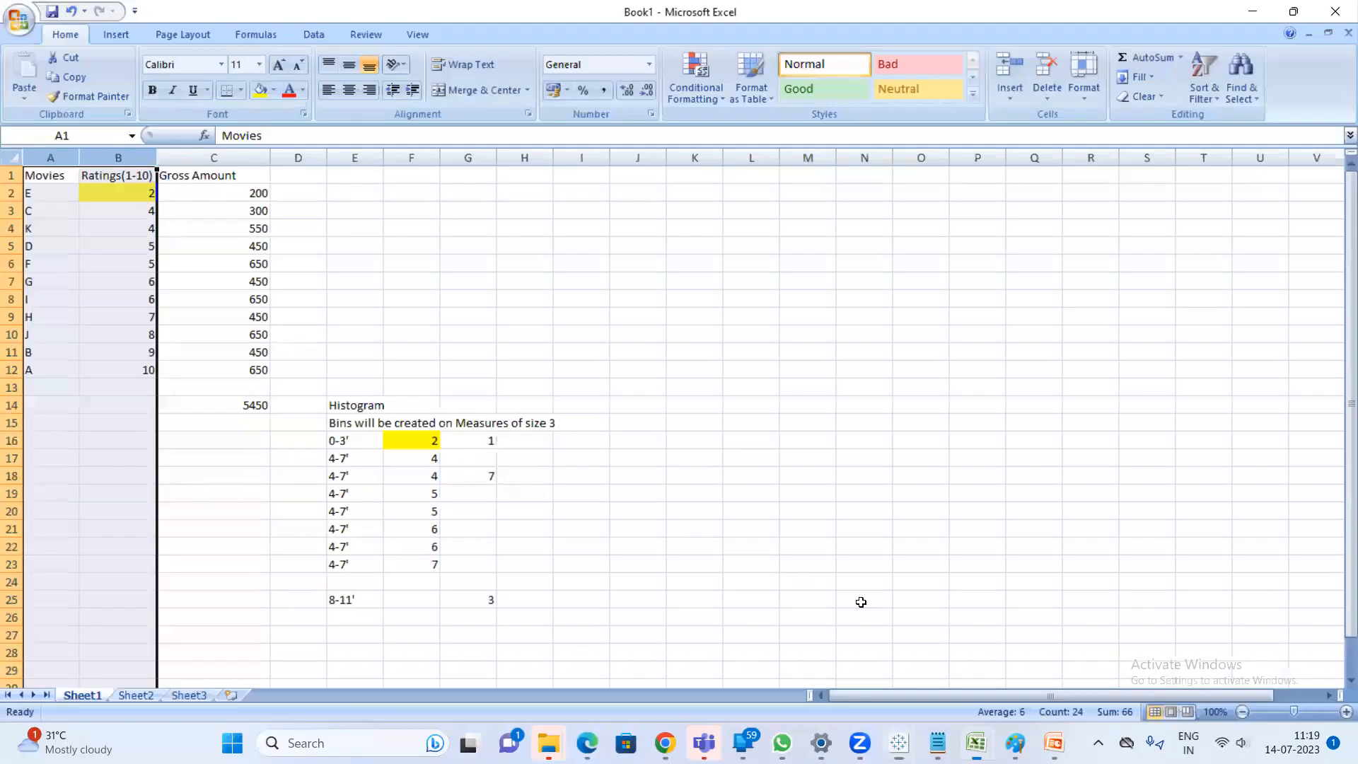
key("alt+Tab")
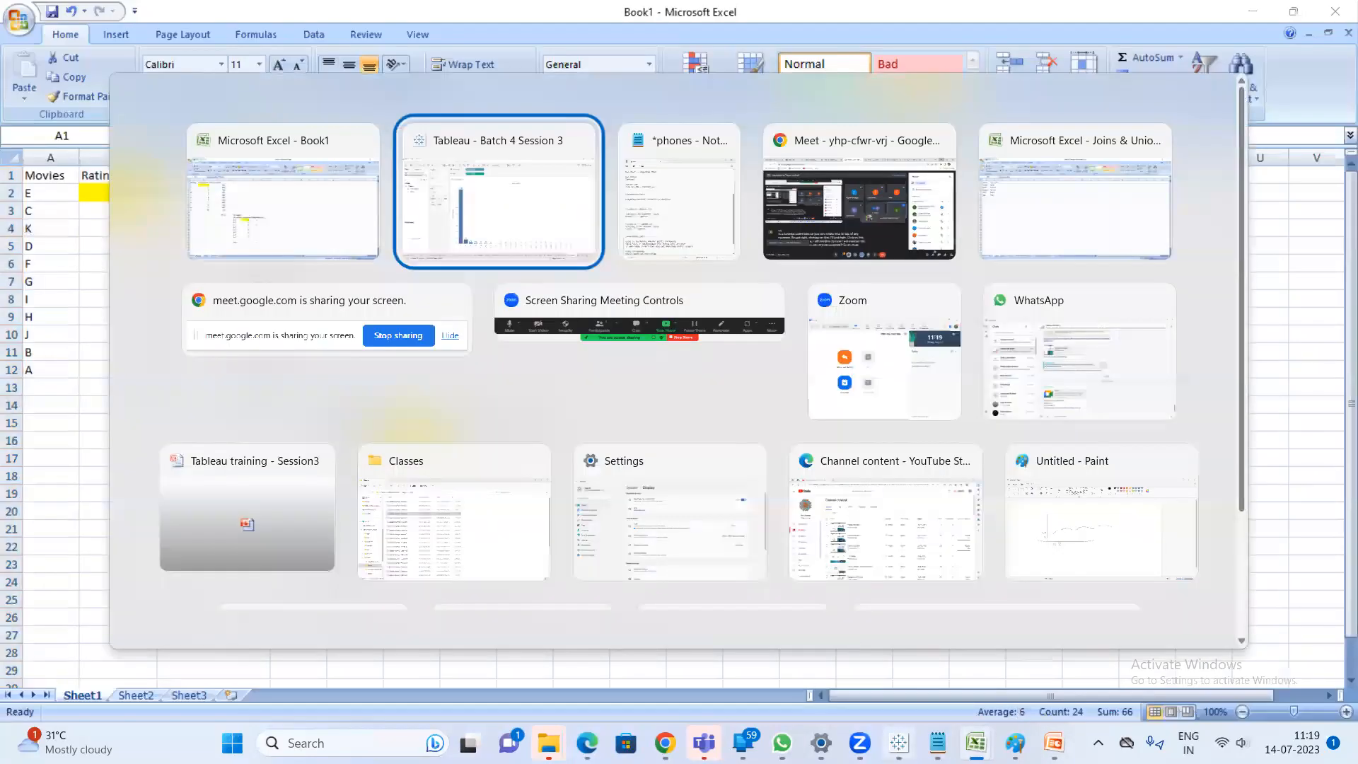
key("alt+Tab")
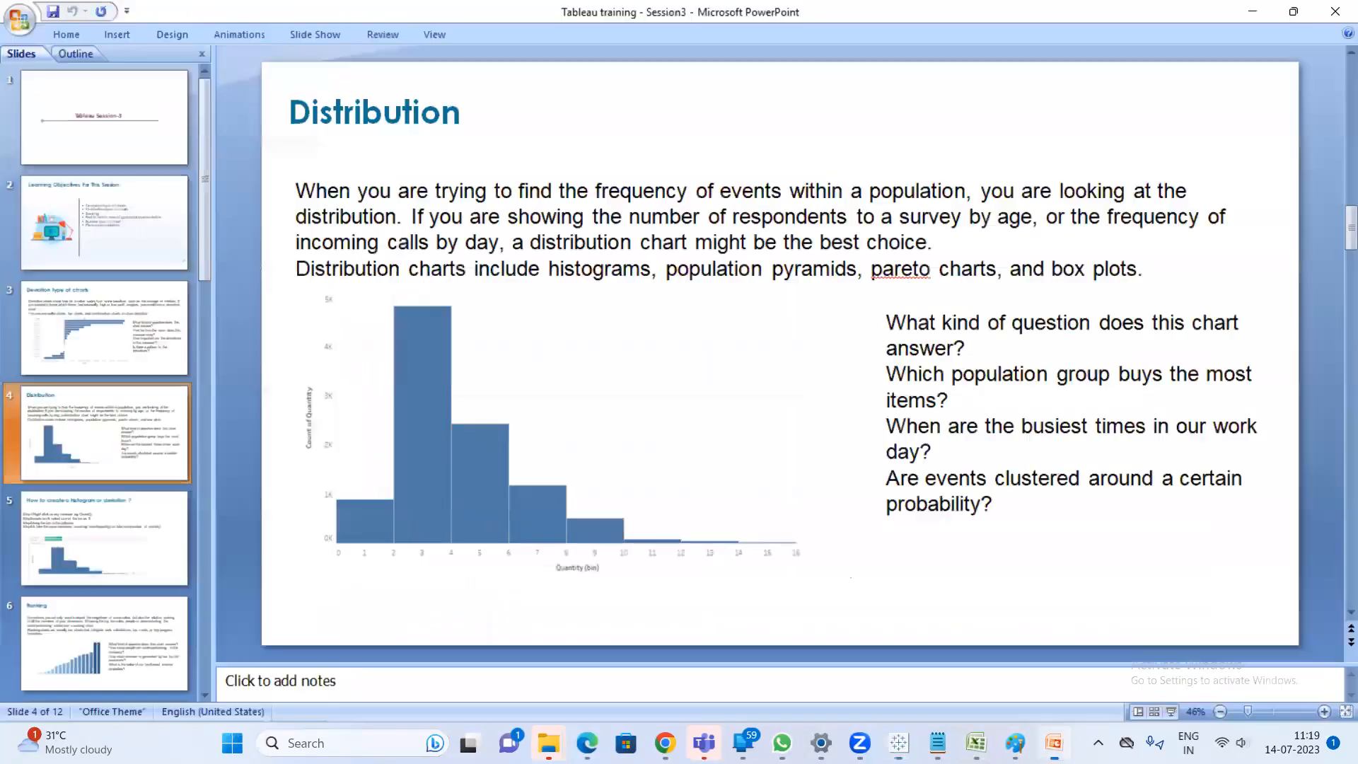
left_click(99, 521)
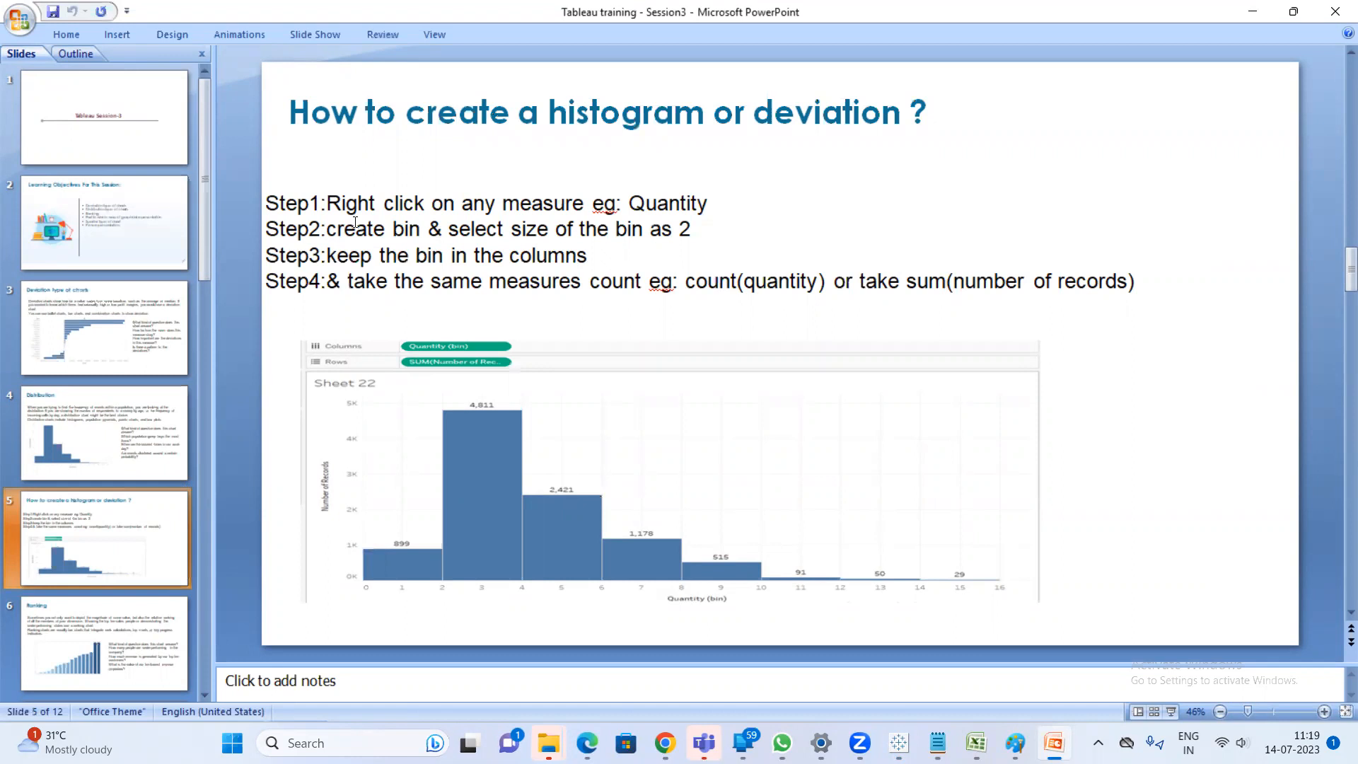
scroll(355, 222, "down", 1)
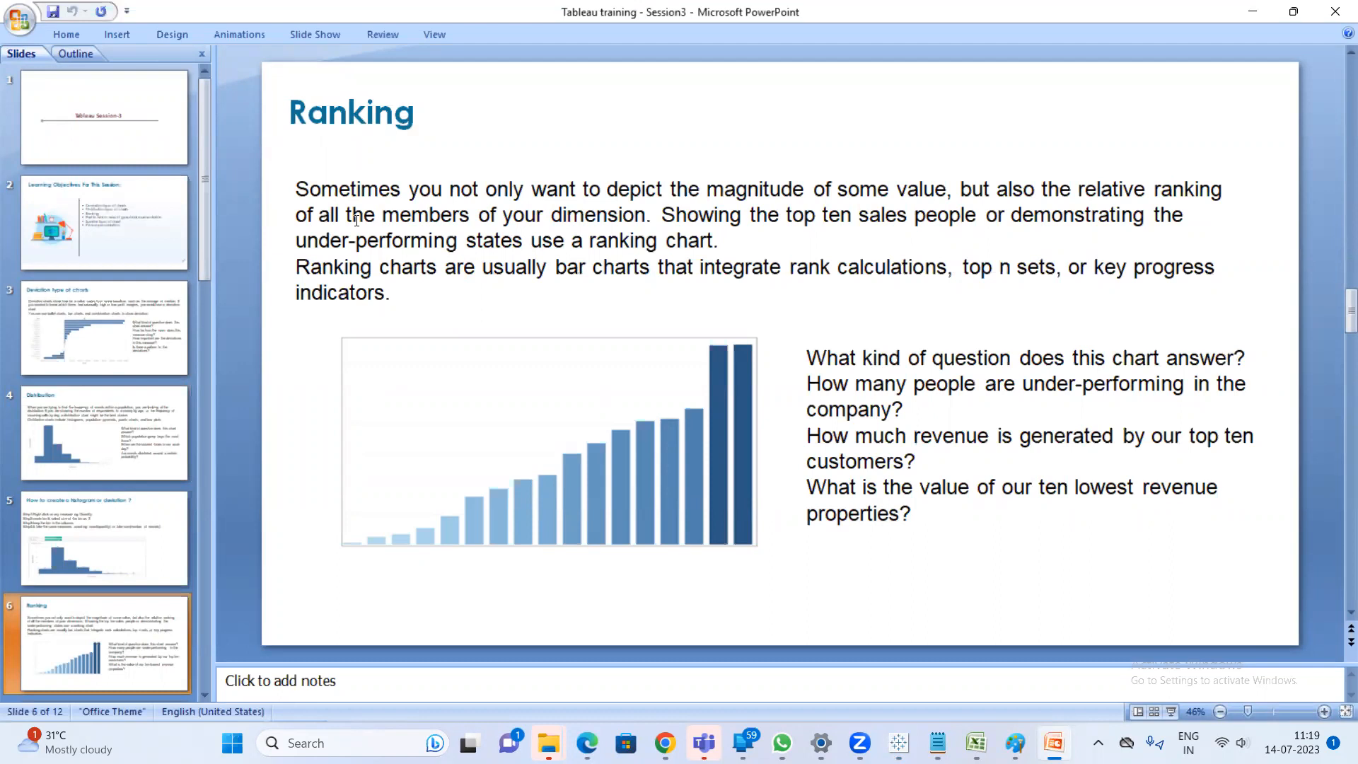
key("alt+Tab")
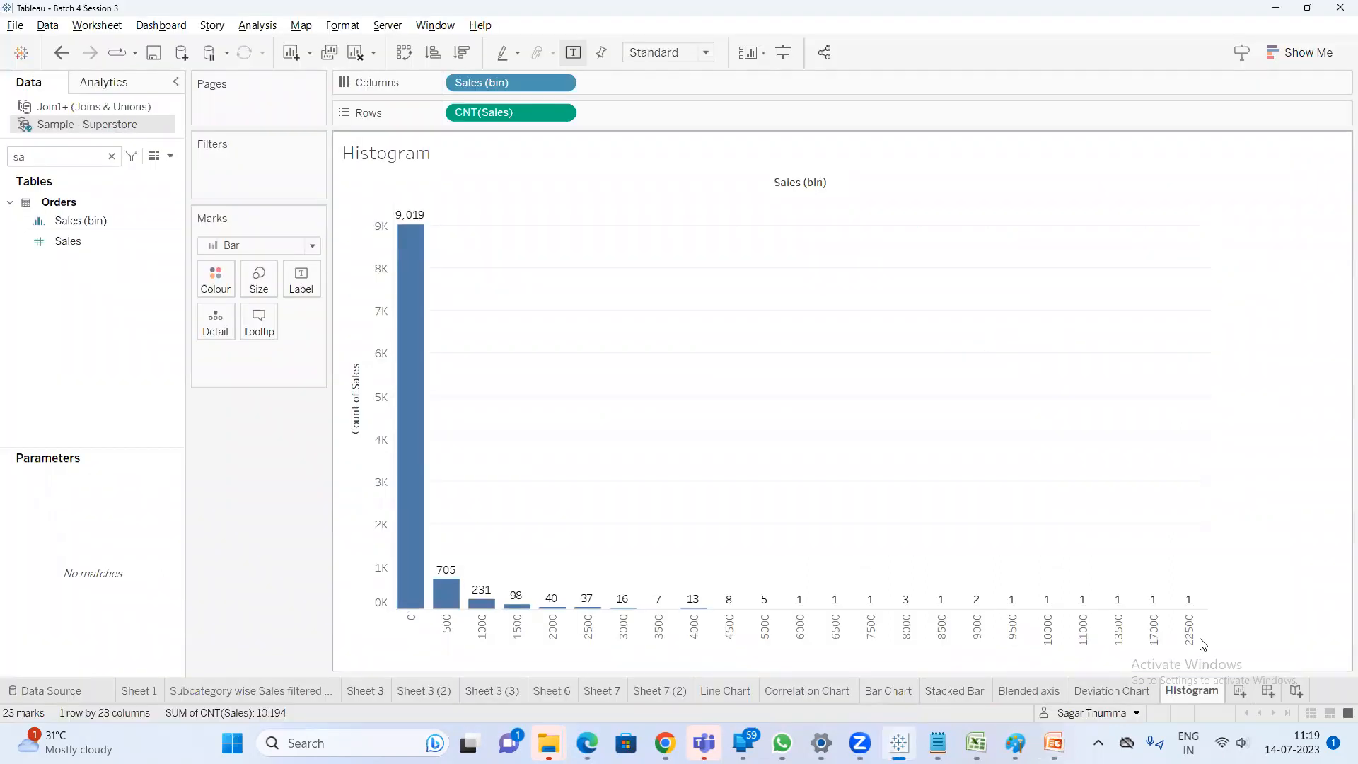
Add a new worksheet with Sub-Category on Rows and SUM(Sales)
left_click(1243, 691)
left_click(48, 156)
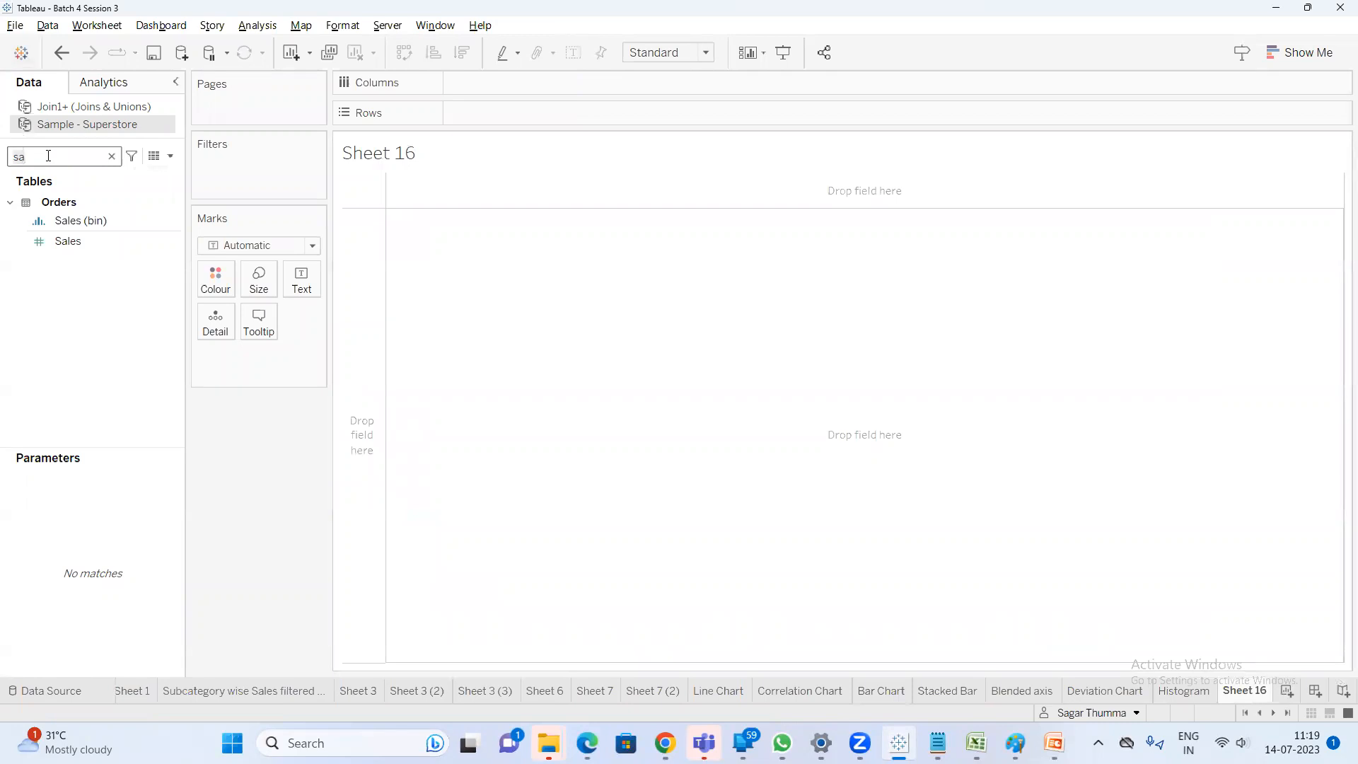
key("BackSpace")
type("ub")
double_click(102, 239)
key("BackSpace")
key("BackSpace")
type("a")
double_click(68, 242)
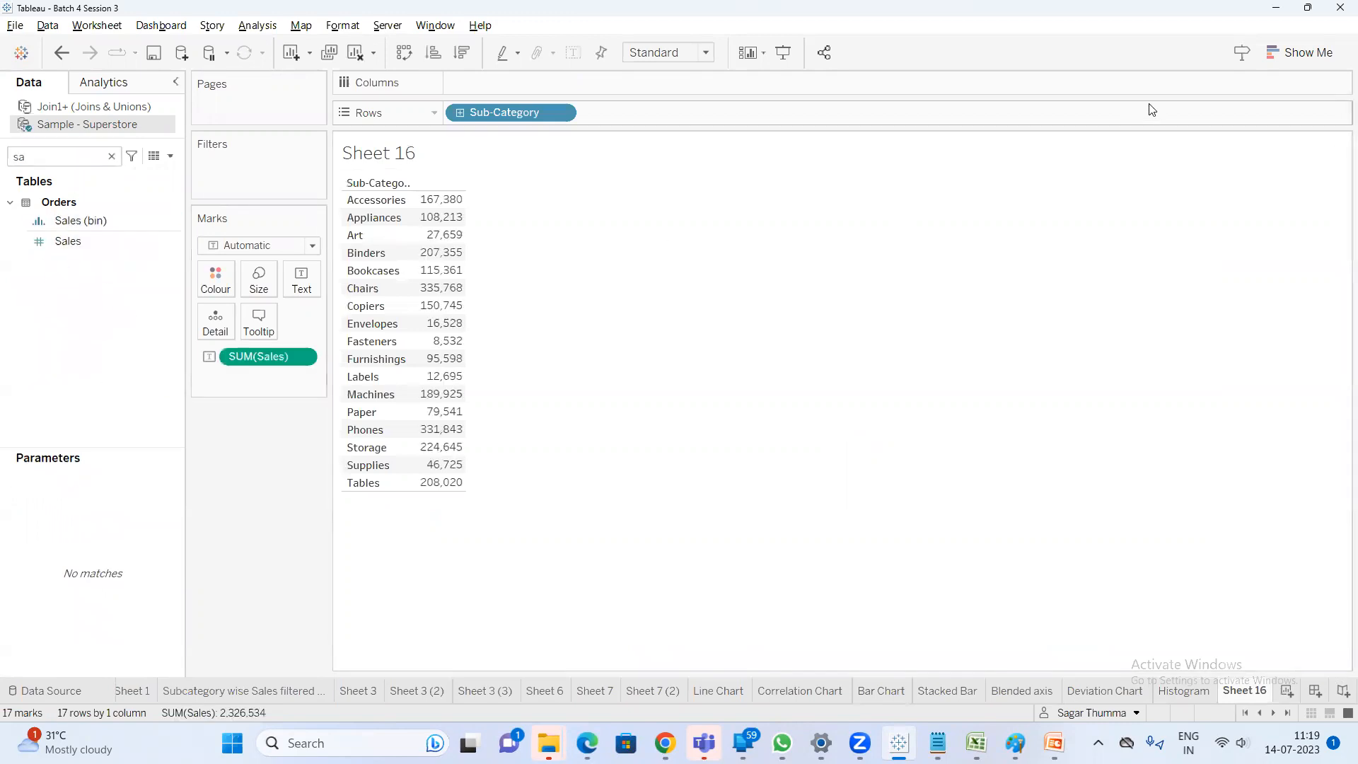
Show the Sub-Category sales as vertical bars, Chairs (335,768) highest down to Fasteners
left_click(1302, 52)
left_click(1225, 186)
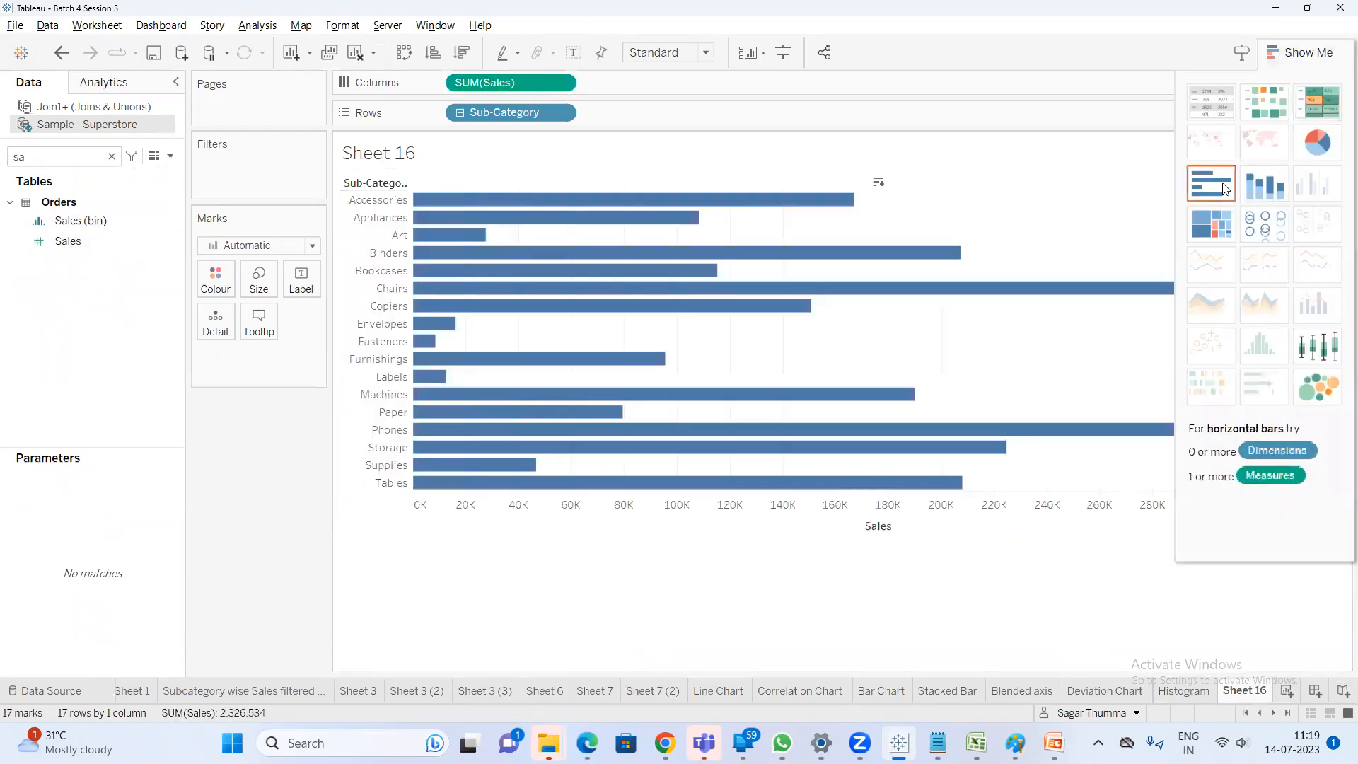
left_click(1322, 53)
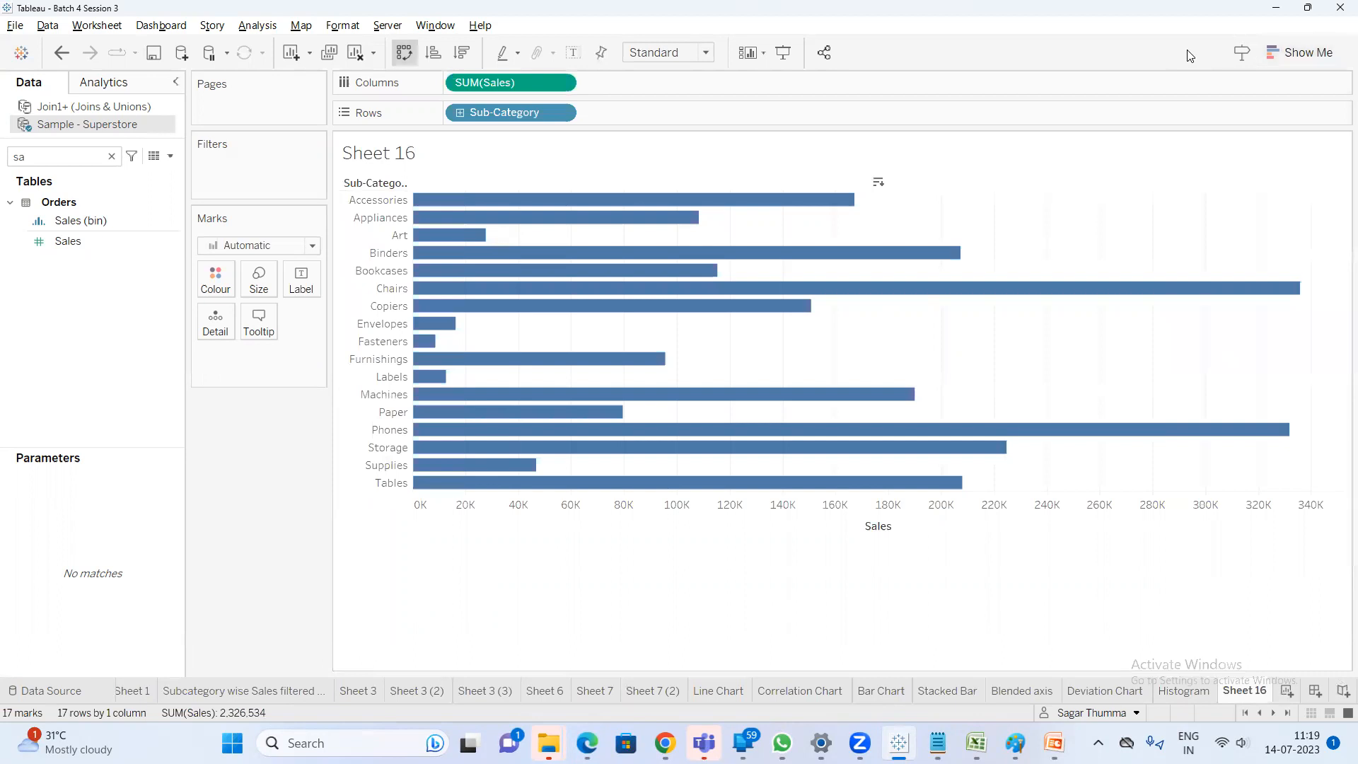
left_click(404, 52)
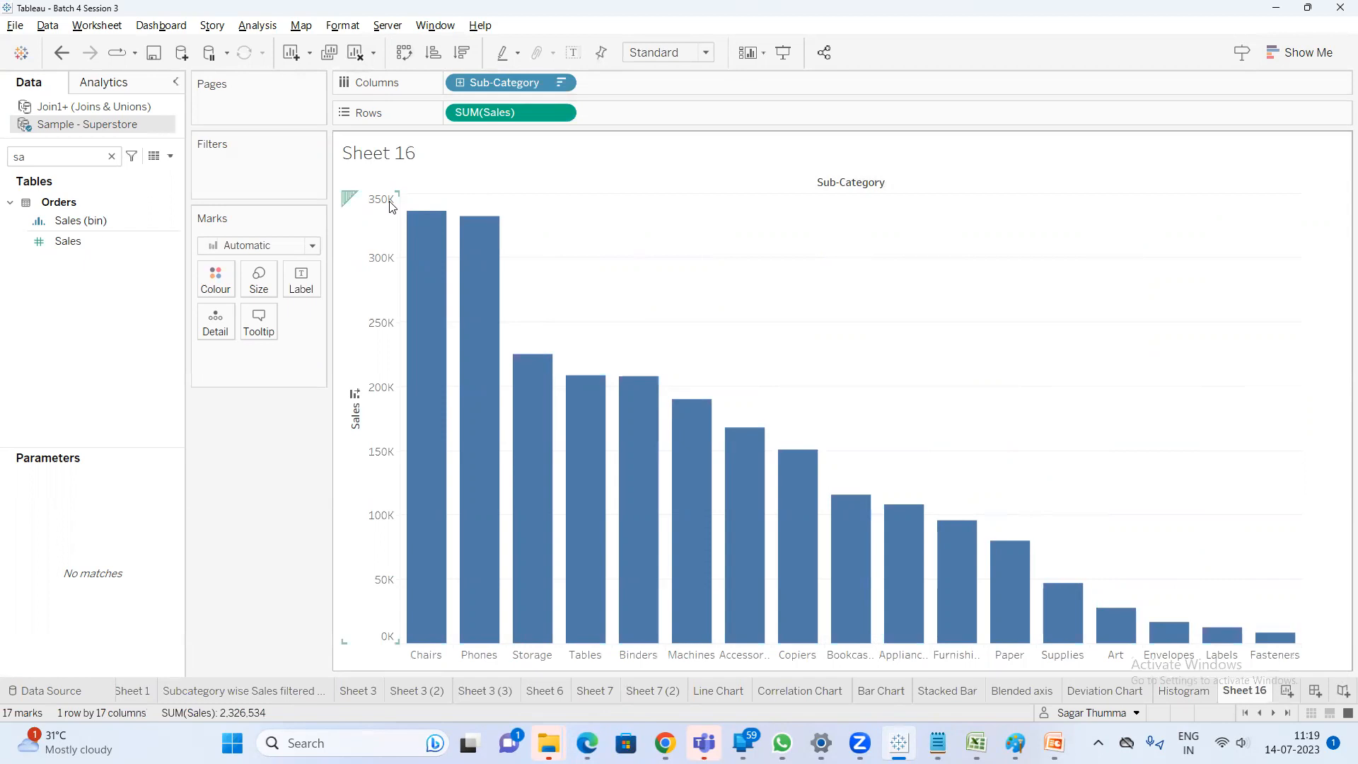
mouse_move(423, 577)
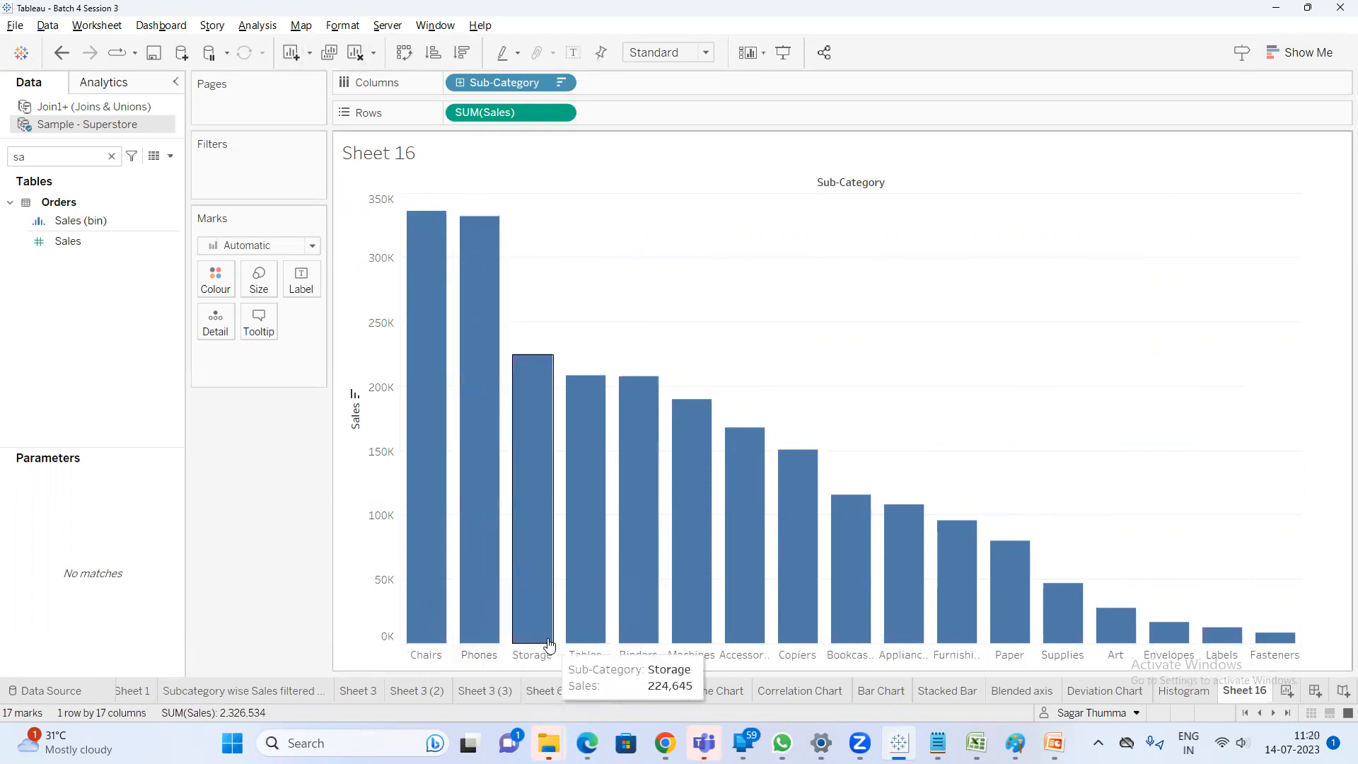
mouse_move(494, 630)
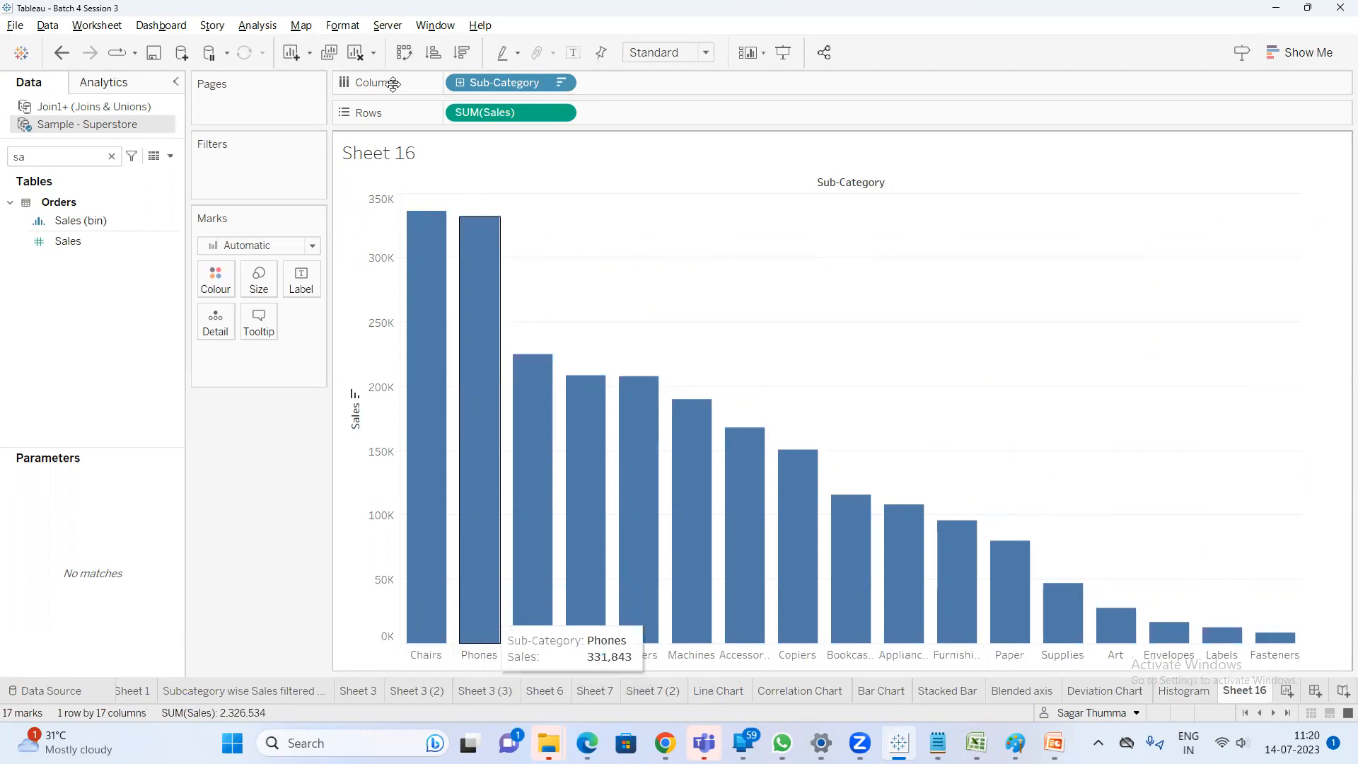
Rename Sheet 16 to 'Ranking'
double_click(1246, 692)
type("Ranking")
key("Return")
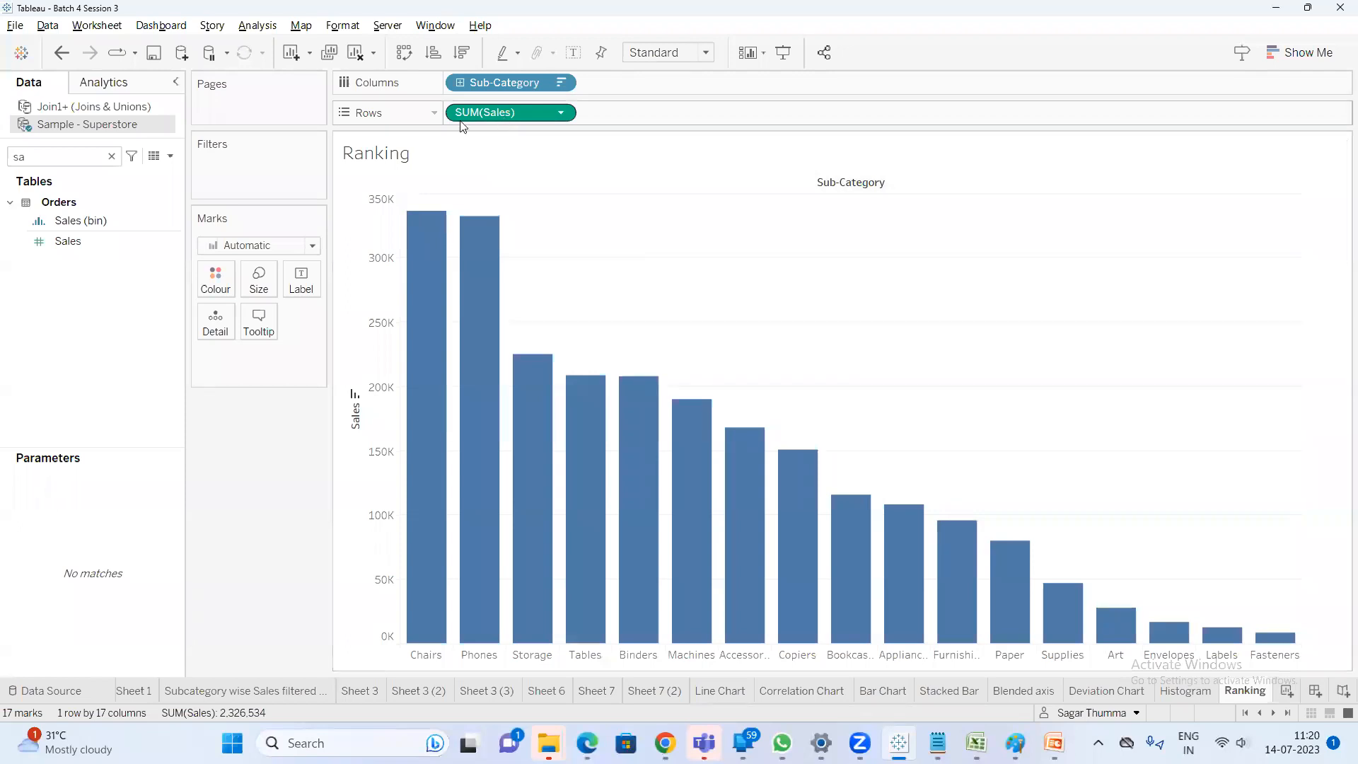
Colour the Ranking bars by SUM(Sales), then switch to the PowerPoint Ranking slide
left_click_drag(494, 110, 219, 291)
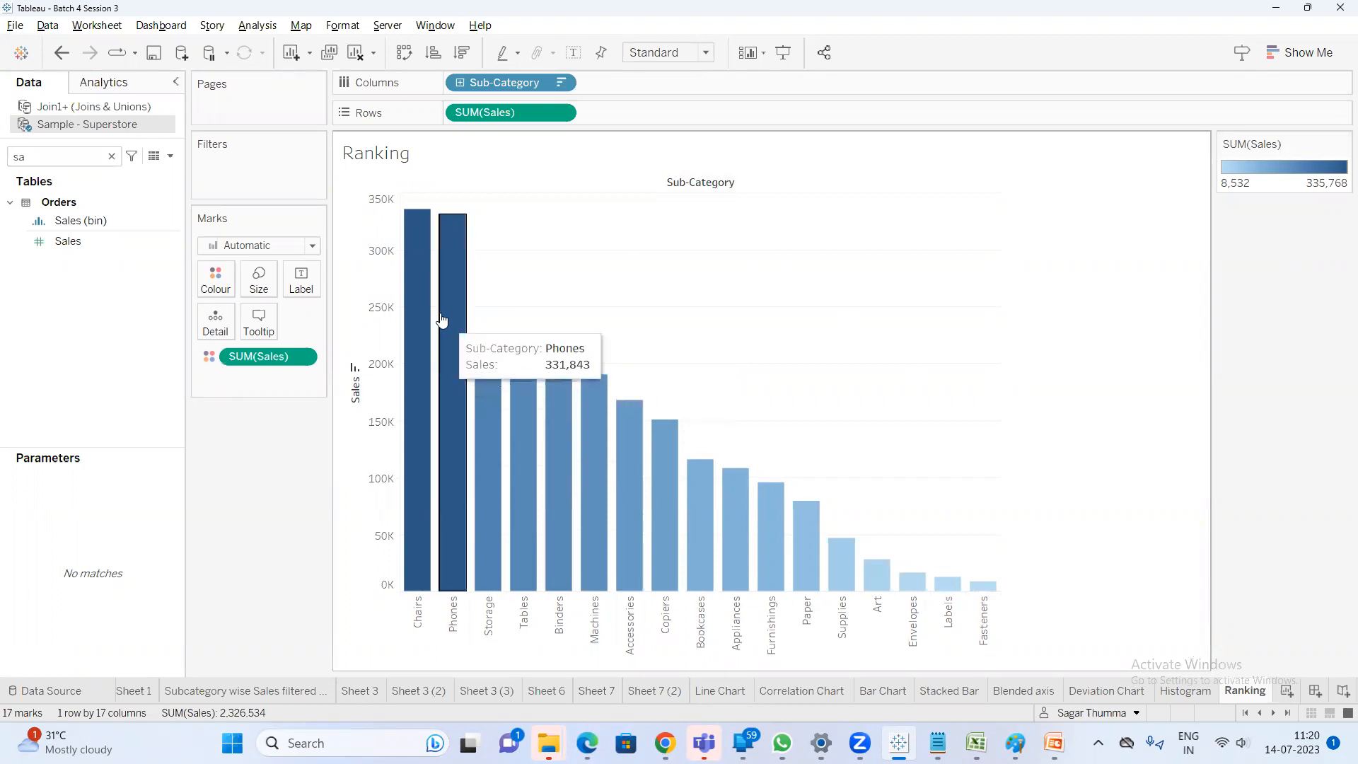
mouse_move(416, 322)
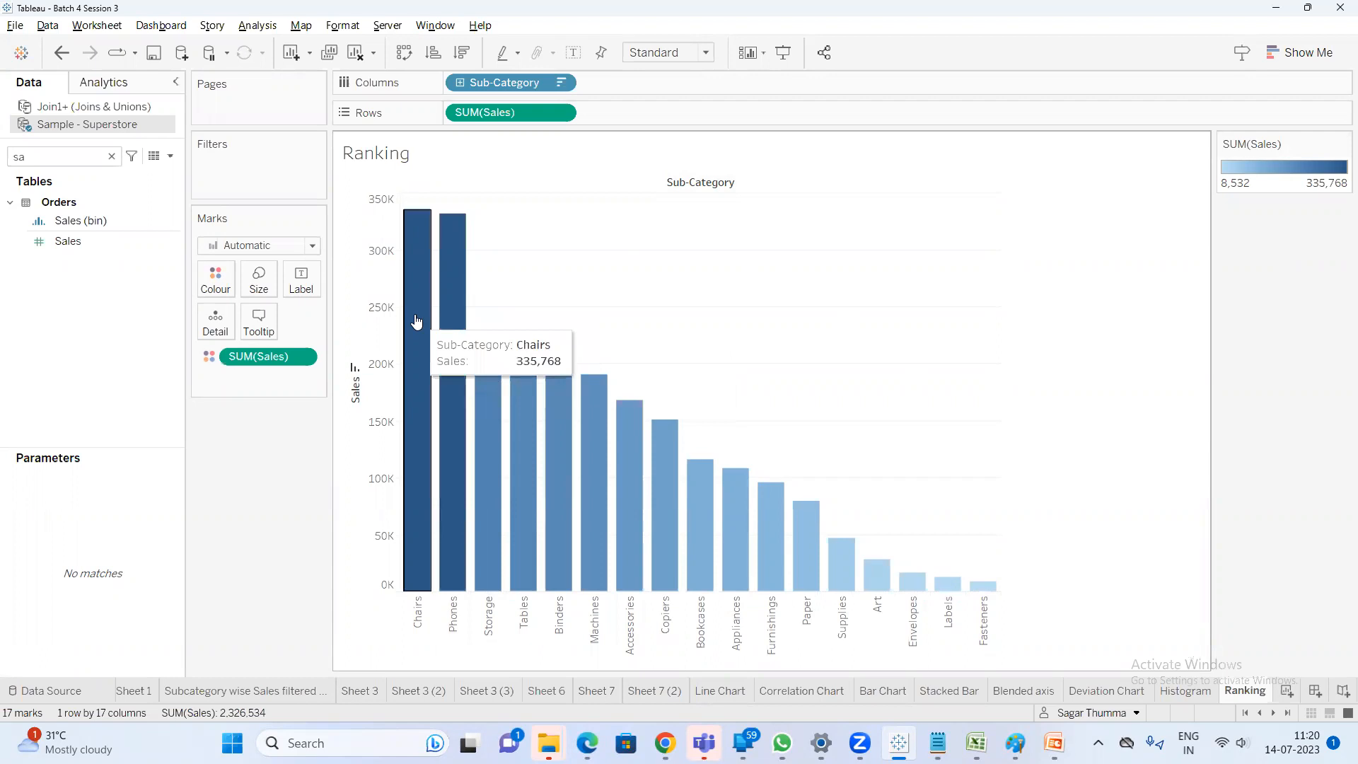
mouse_move(929, 582)
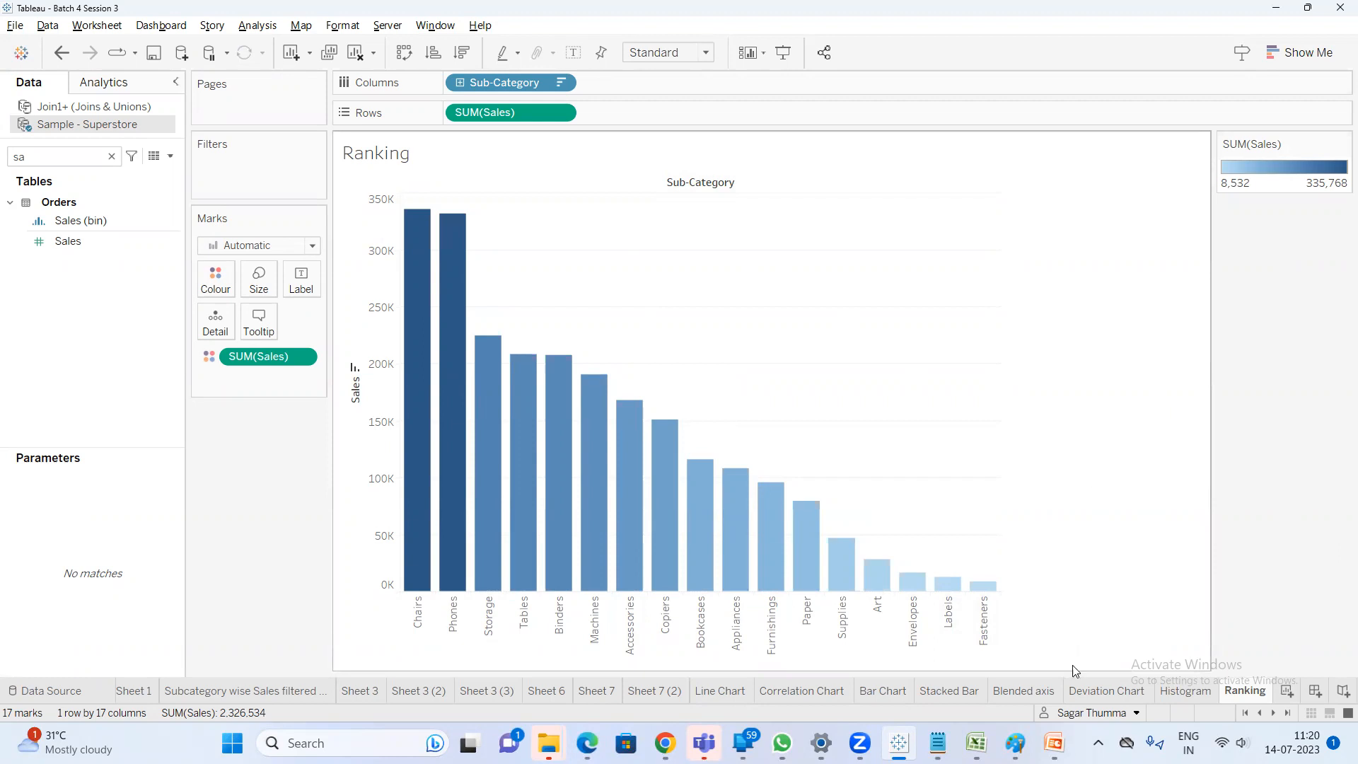
left_click(1054, 743)
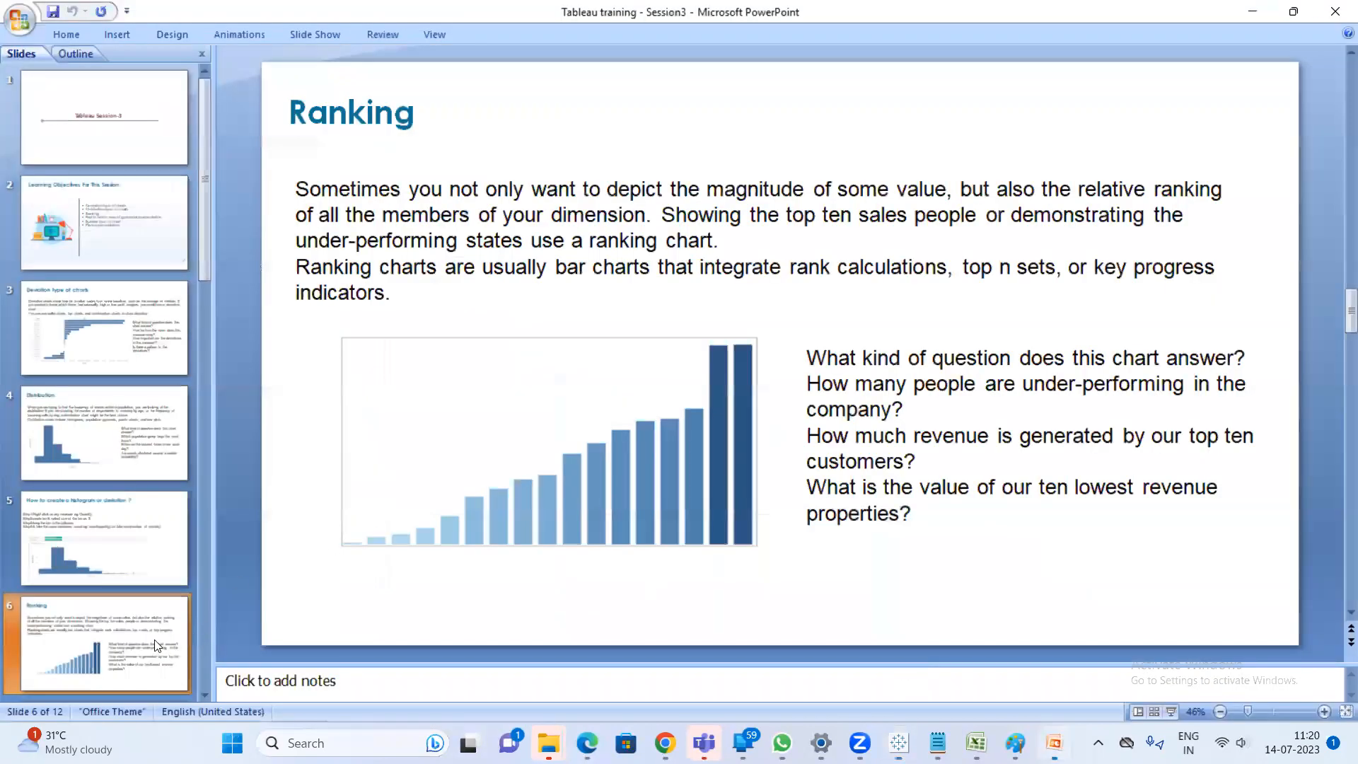
Advance the deck to slide 7 on Top N & Bottom N sets and add blank Sheet 17
key("Down")
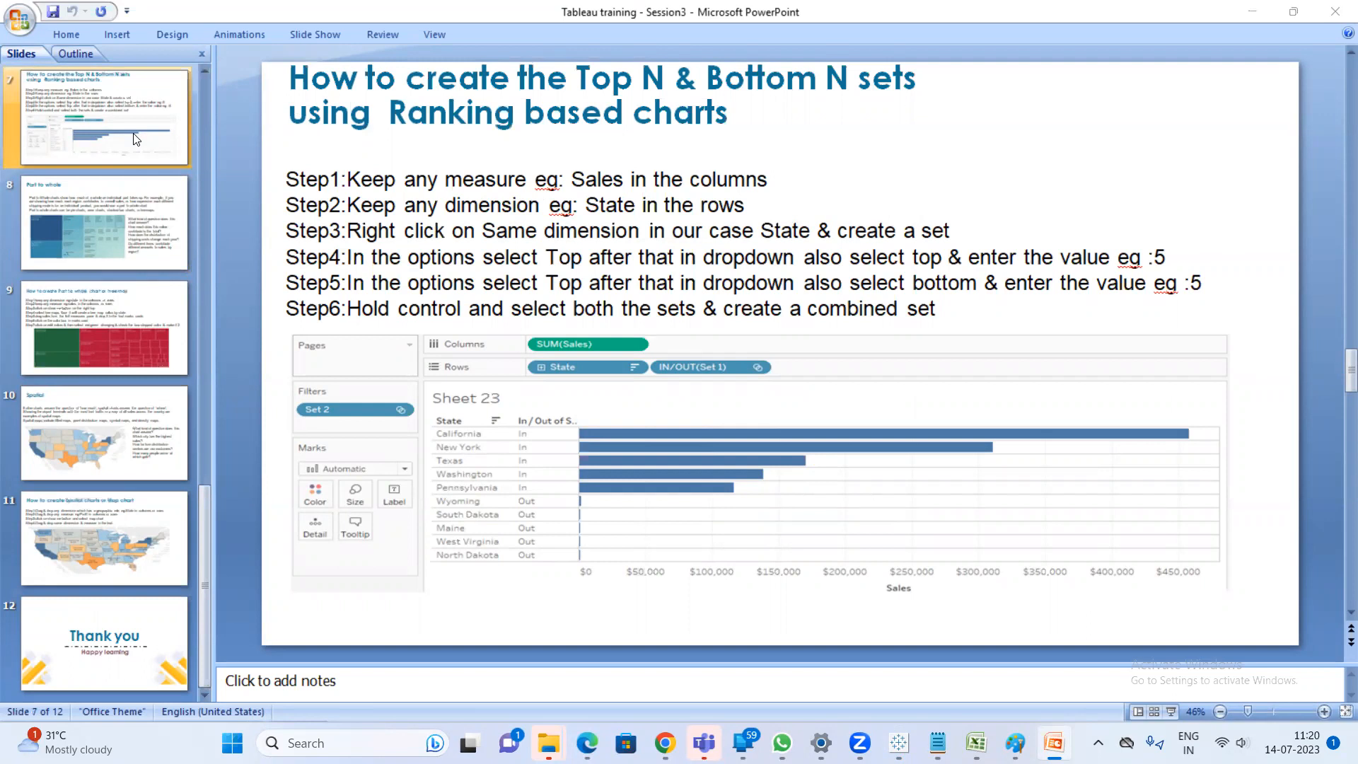
key("alt+Tab")
left_click(1288, 692)
left_click(83, 158)
Search fields for 'cus', preview the Superstore data, then put all 800 Customer Name members on Rows
key("BackSpace")
key("BackSpace")
type("cus")
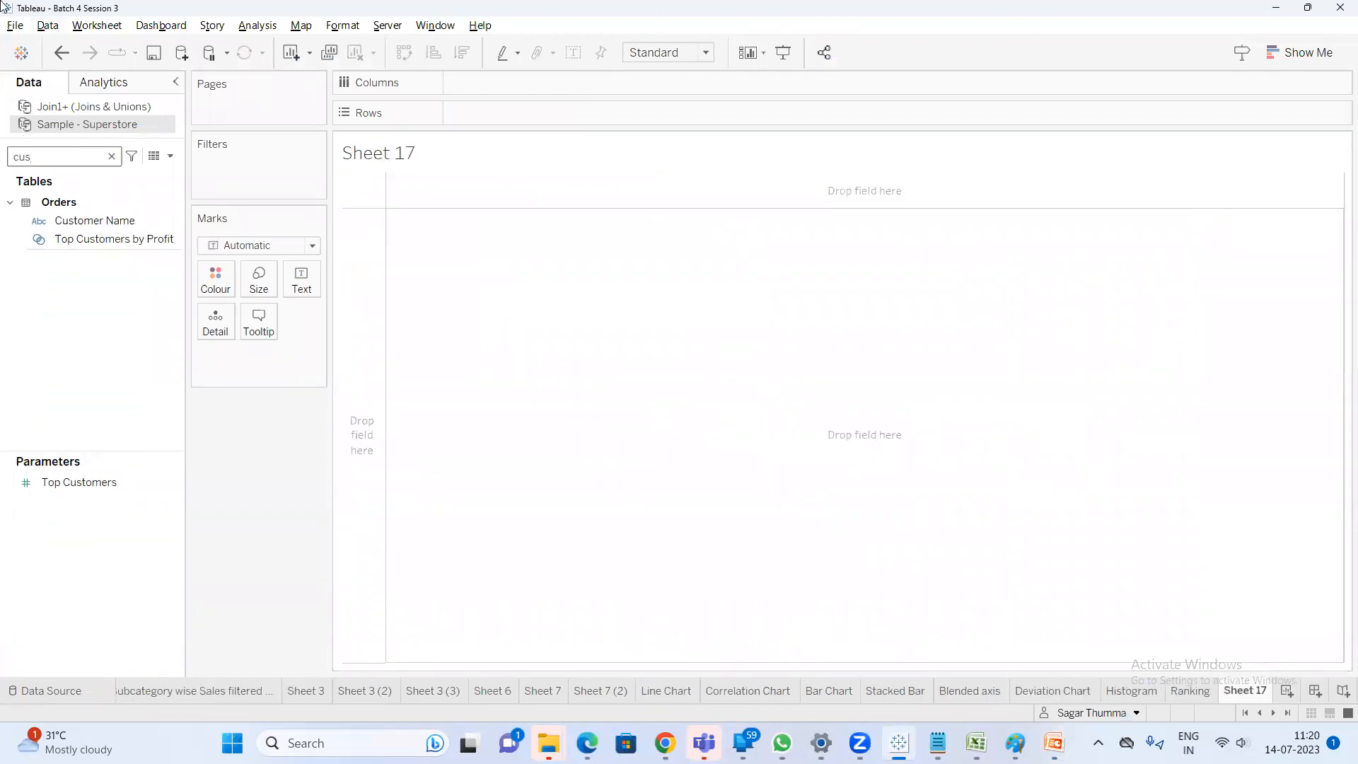
left_click(156, 157)
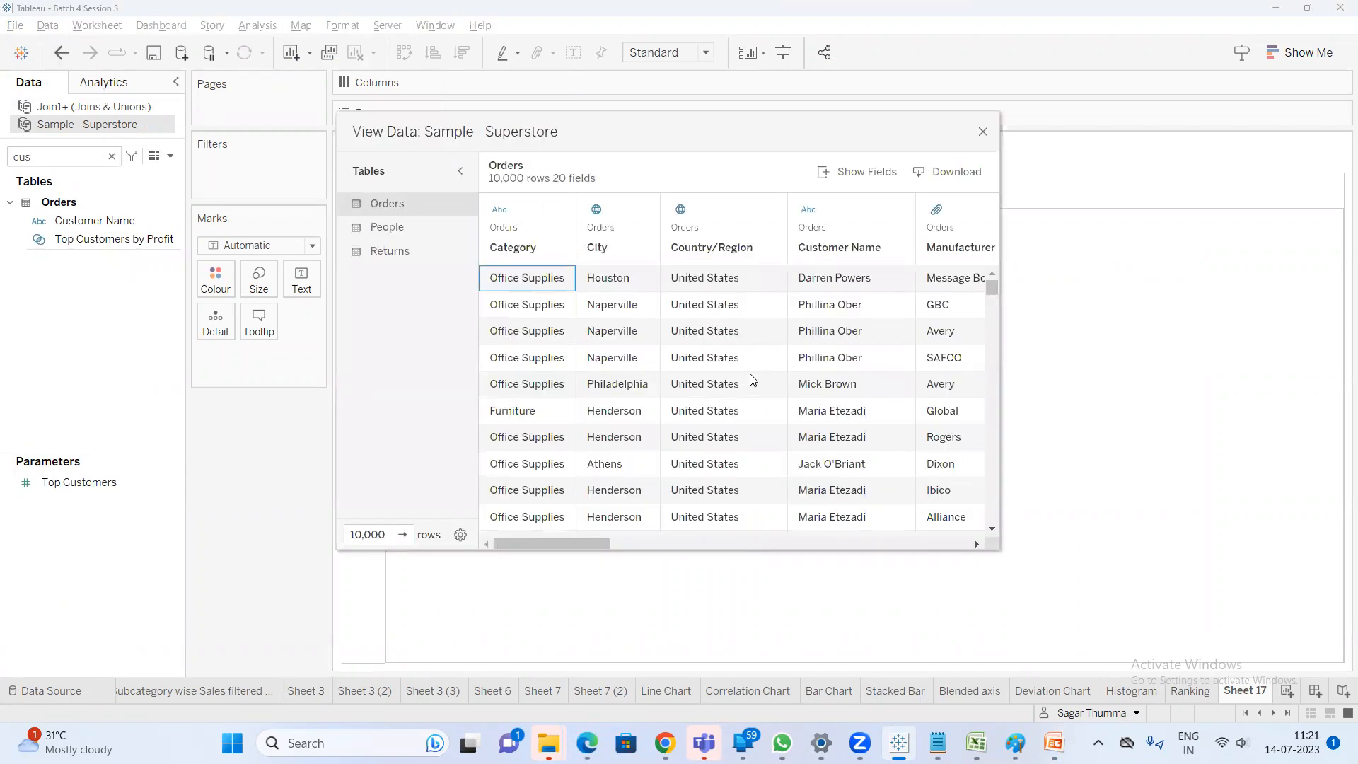
left_click_drag(571, 543, 608, 542)
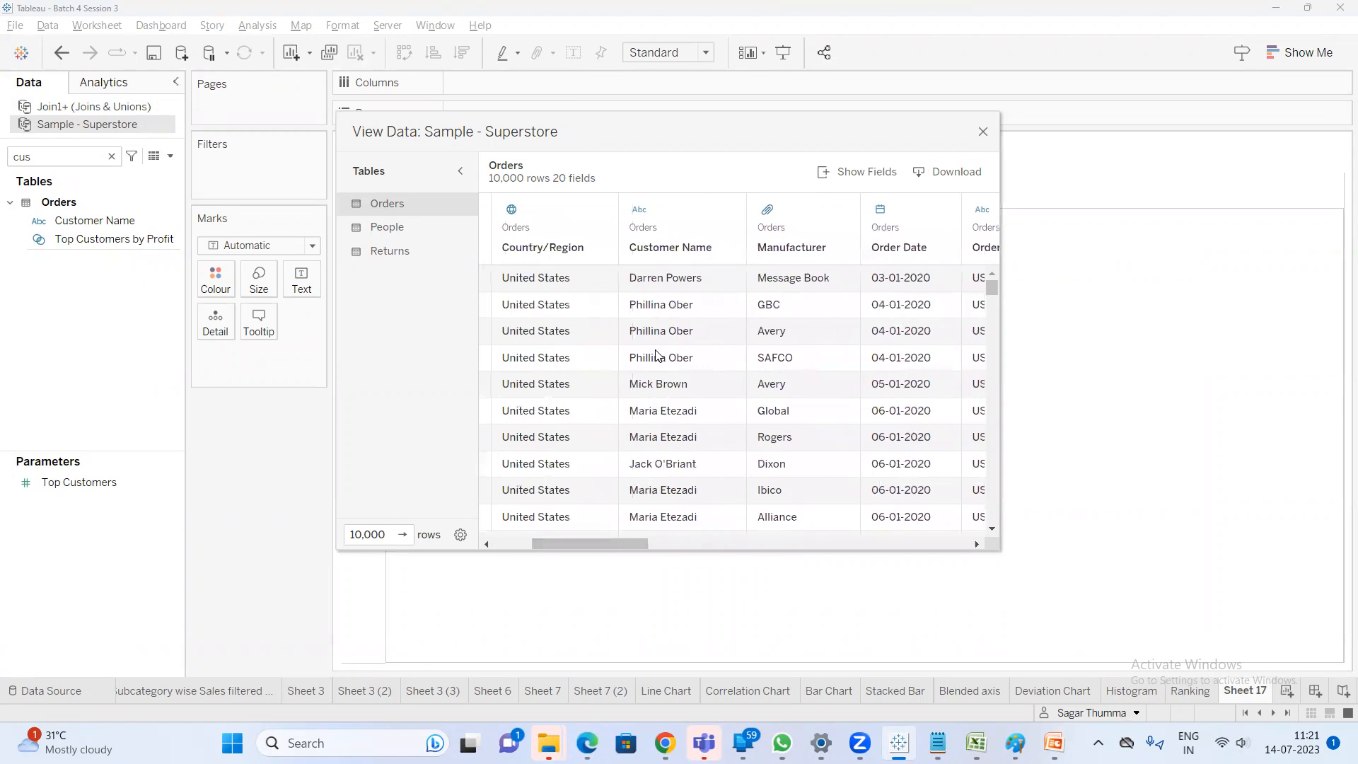
left_click_drag(660, 311, 653, 449)
left_click(703, 311)
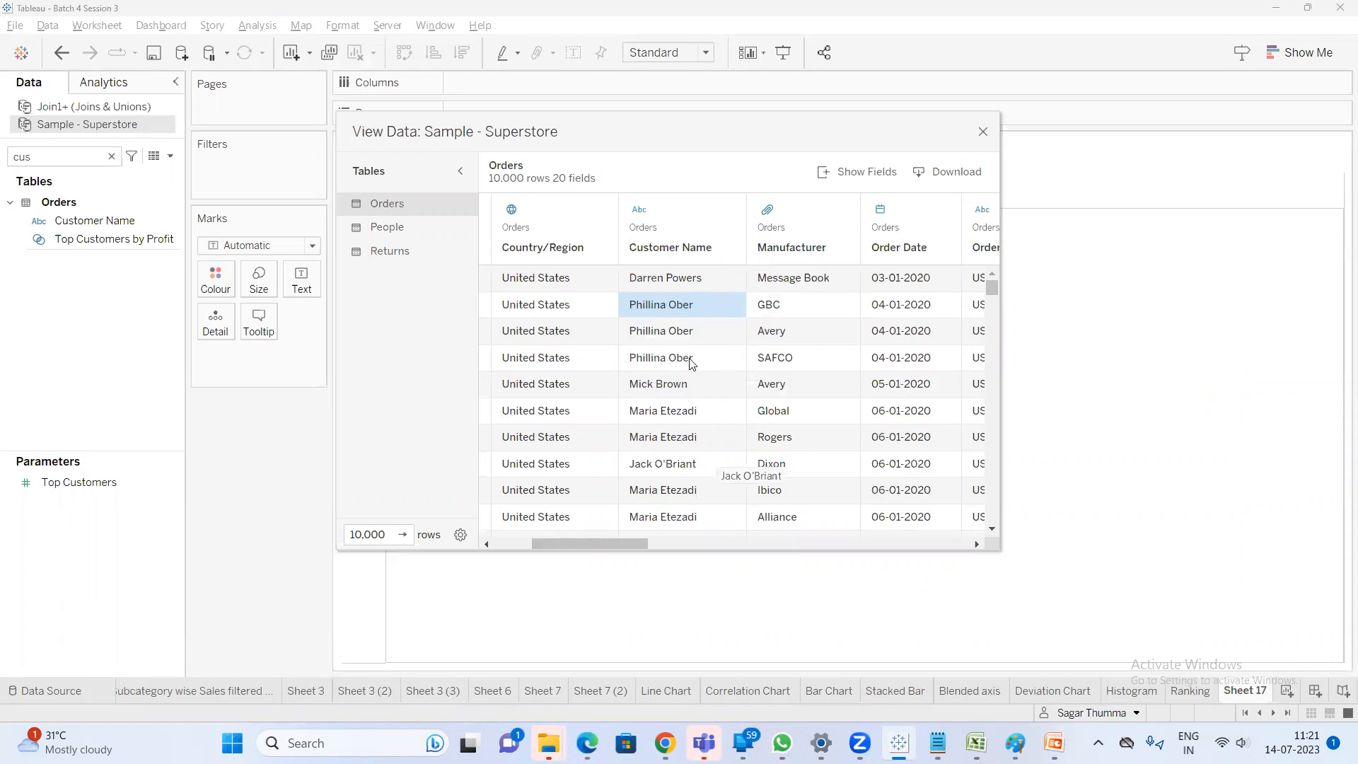
left_click(984, 132)
left_click_drag(59, 230, 460, 121)
left_click(649, 348)
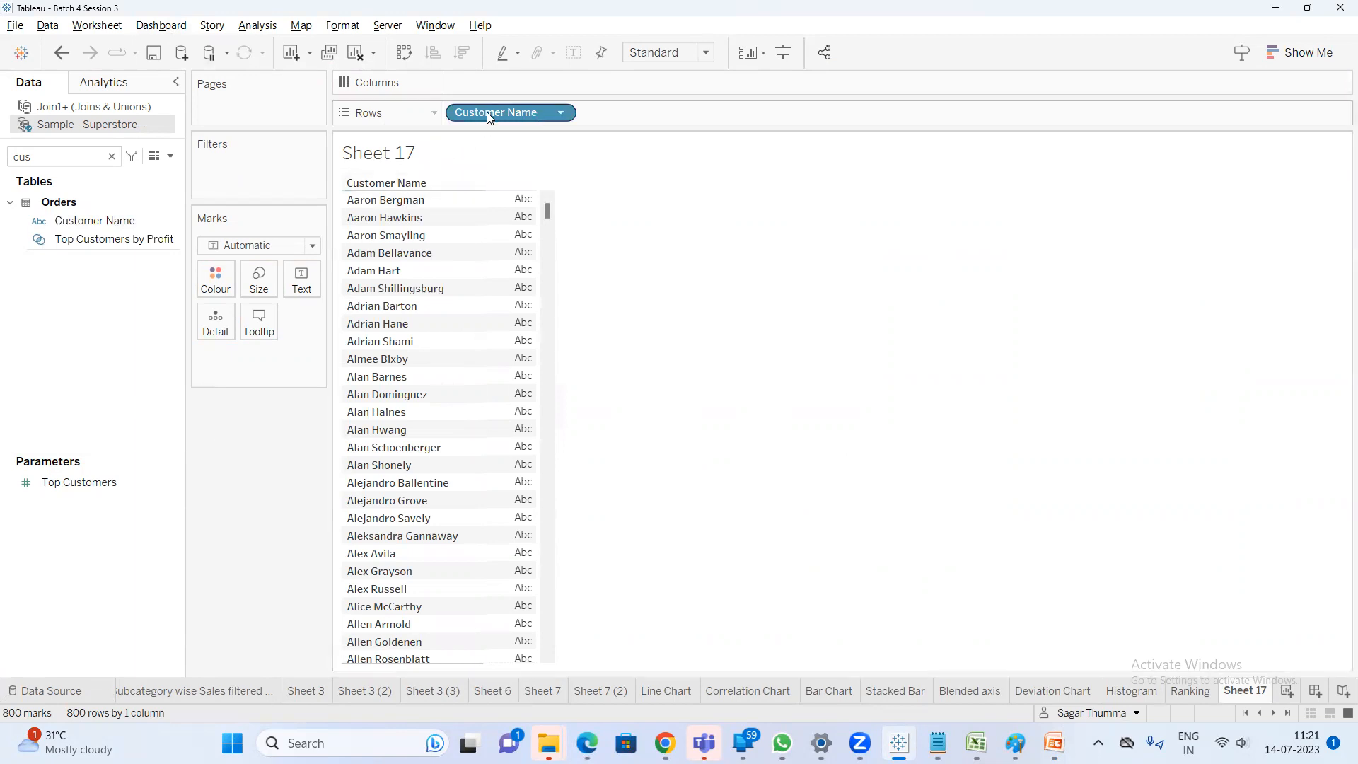
Add SUM(Sales) for each customer and sort descending, from 25,043 down to 5
left_click(113, 156)
type("sa")
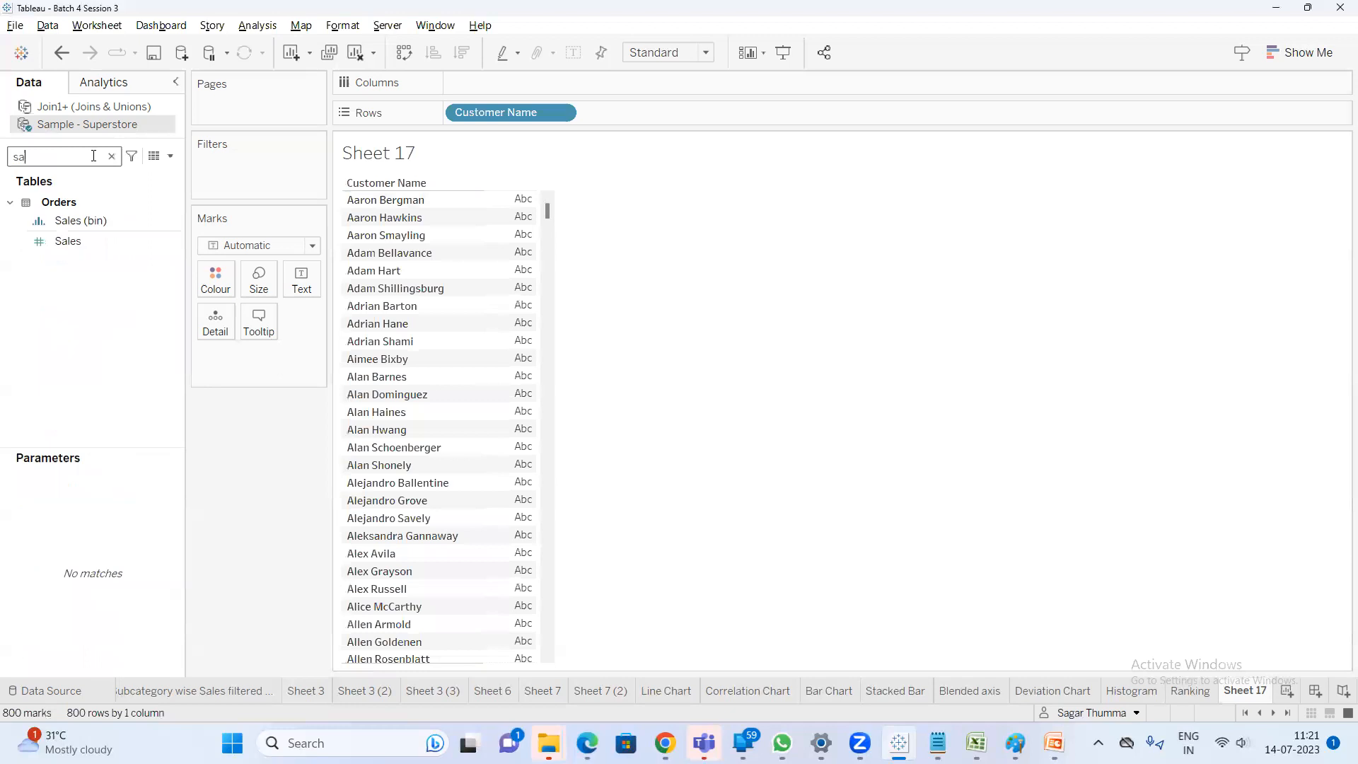
double_click(85, 236)
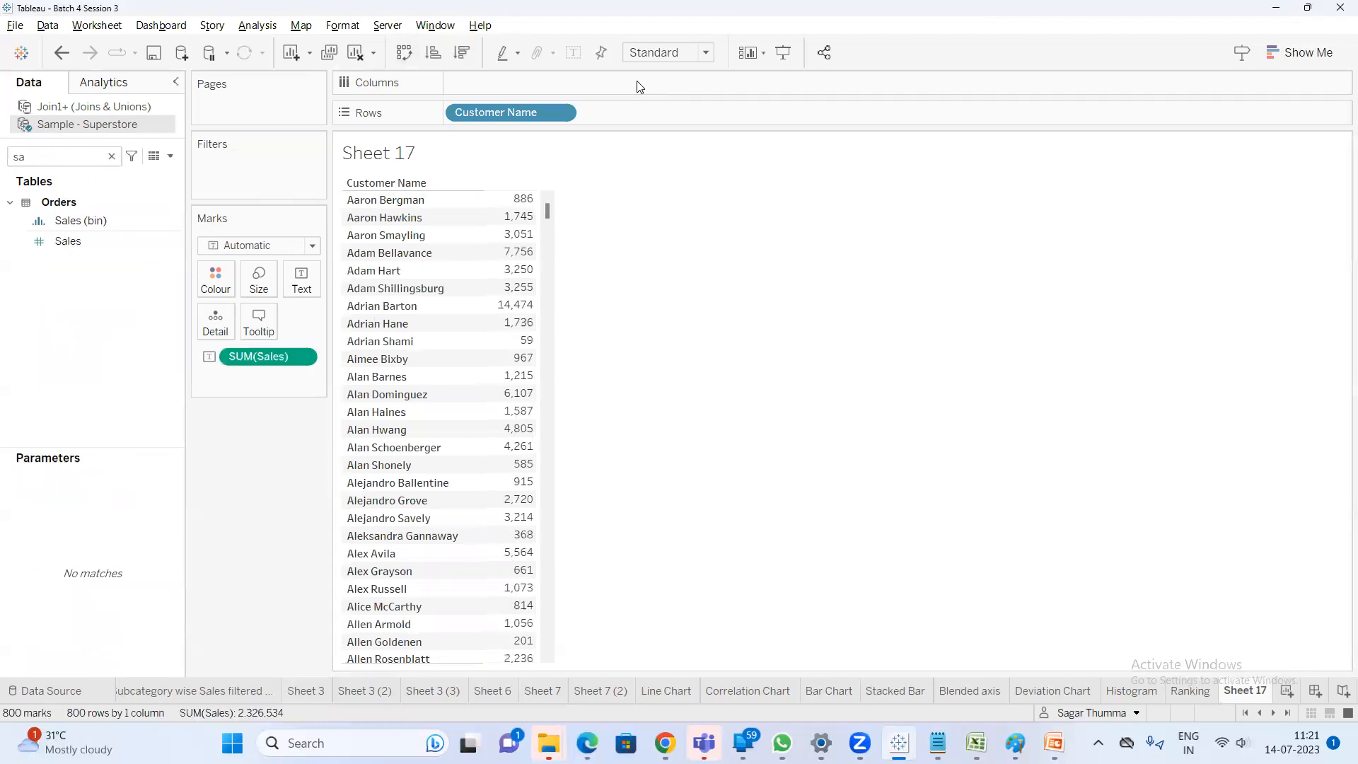
left_click(462, 54)
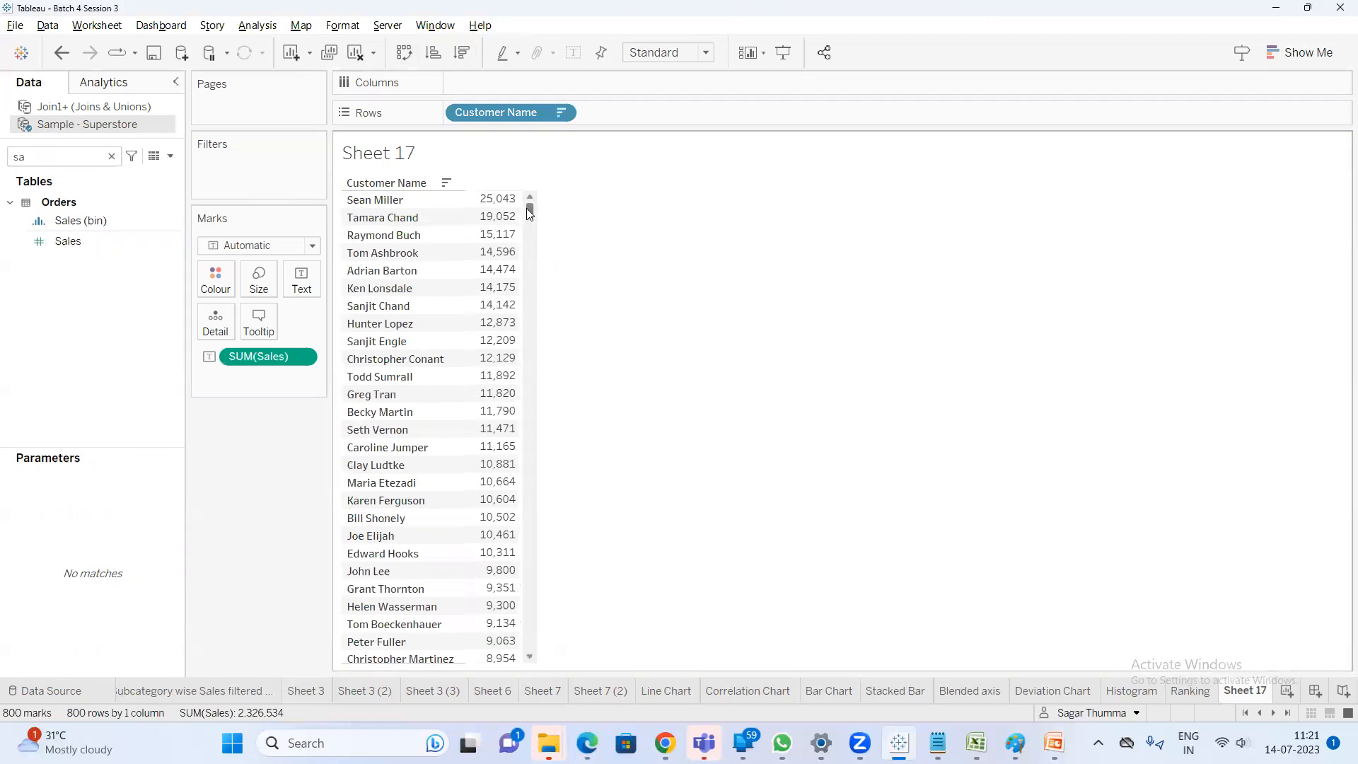
left_click_drag(530, 212, 532, 670)
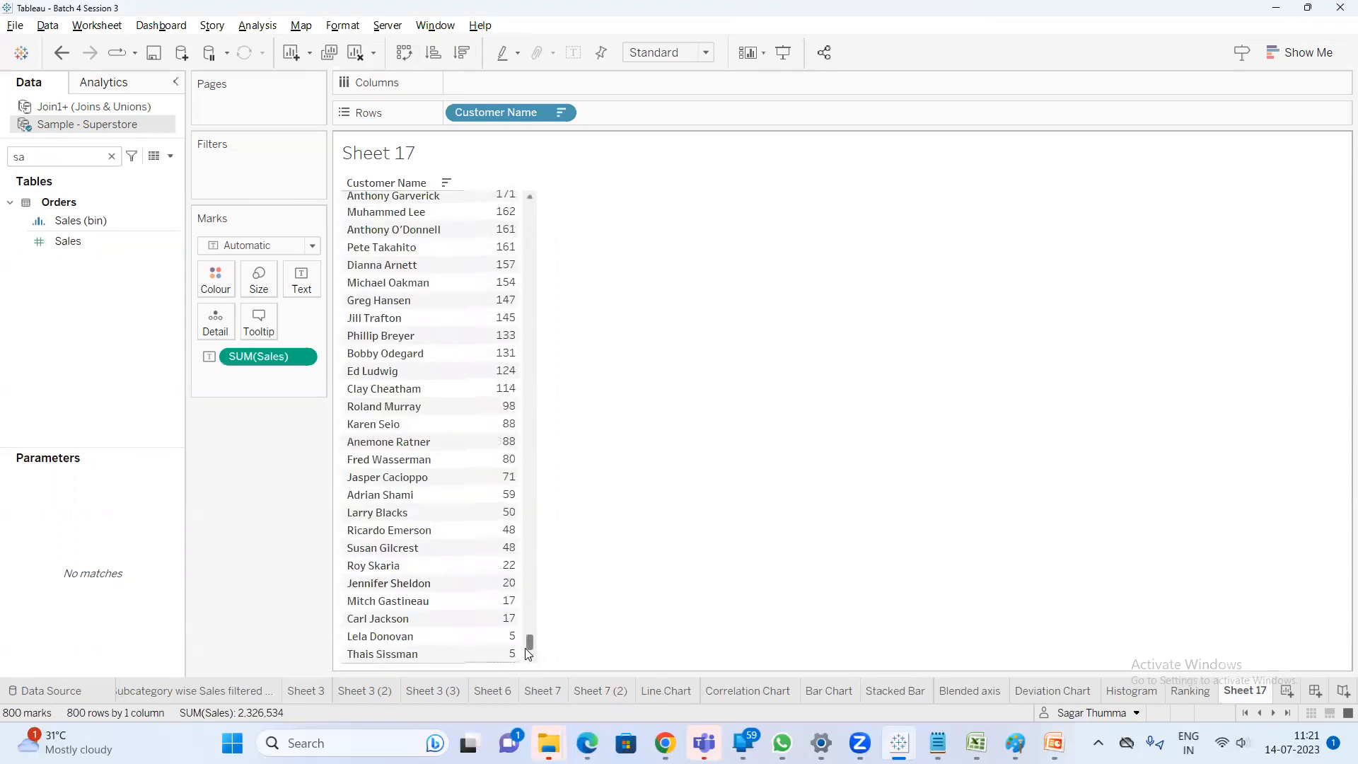
left_click_drag(531, 645, 542, 197)
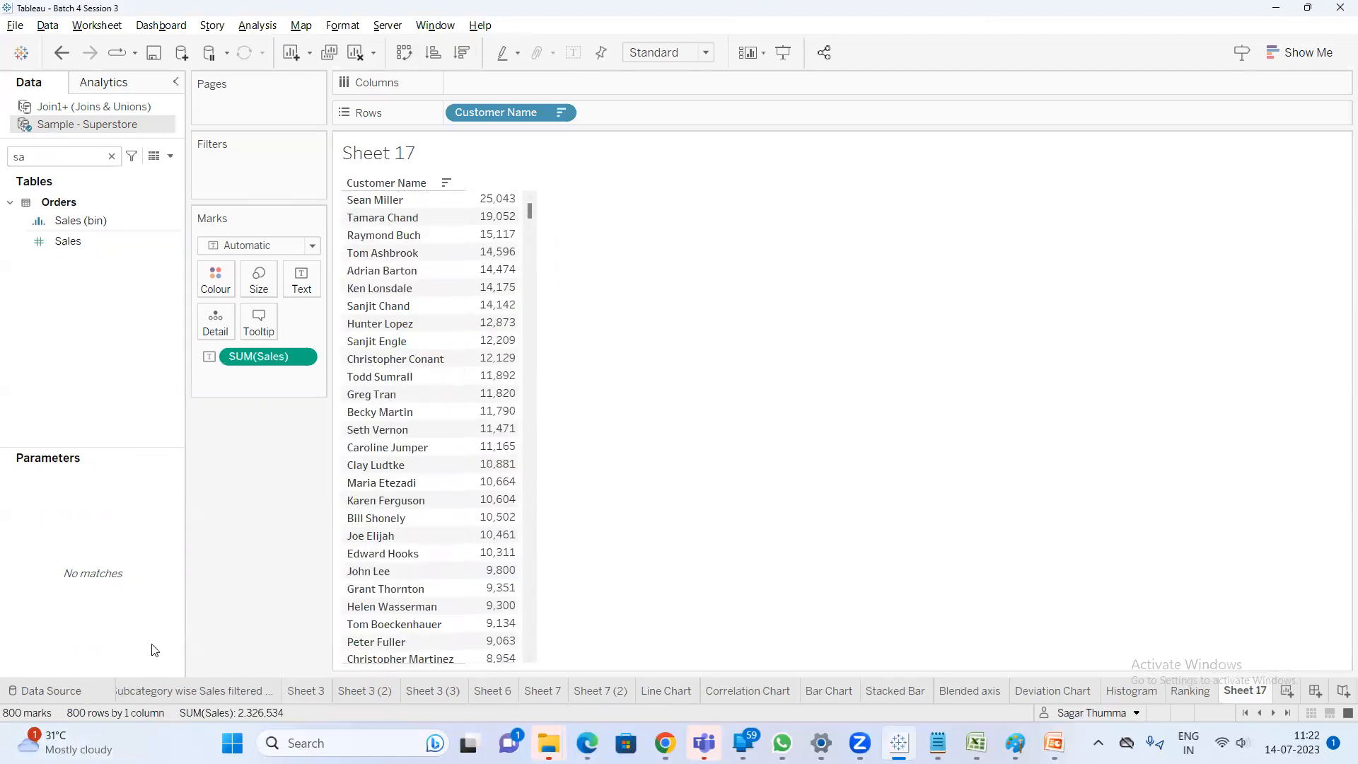
mouse_move(472, 451)
Overwrite the Notepad notes with two lines, 'top 5' and 'bottom 5', then return to Tableau
left_click(937, 743)
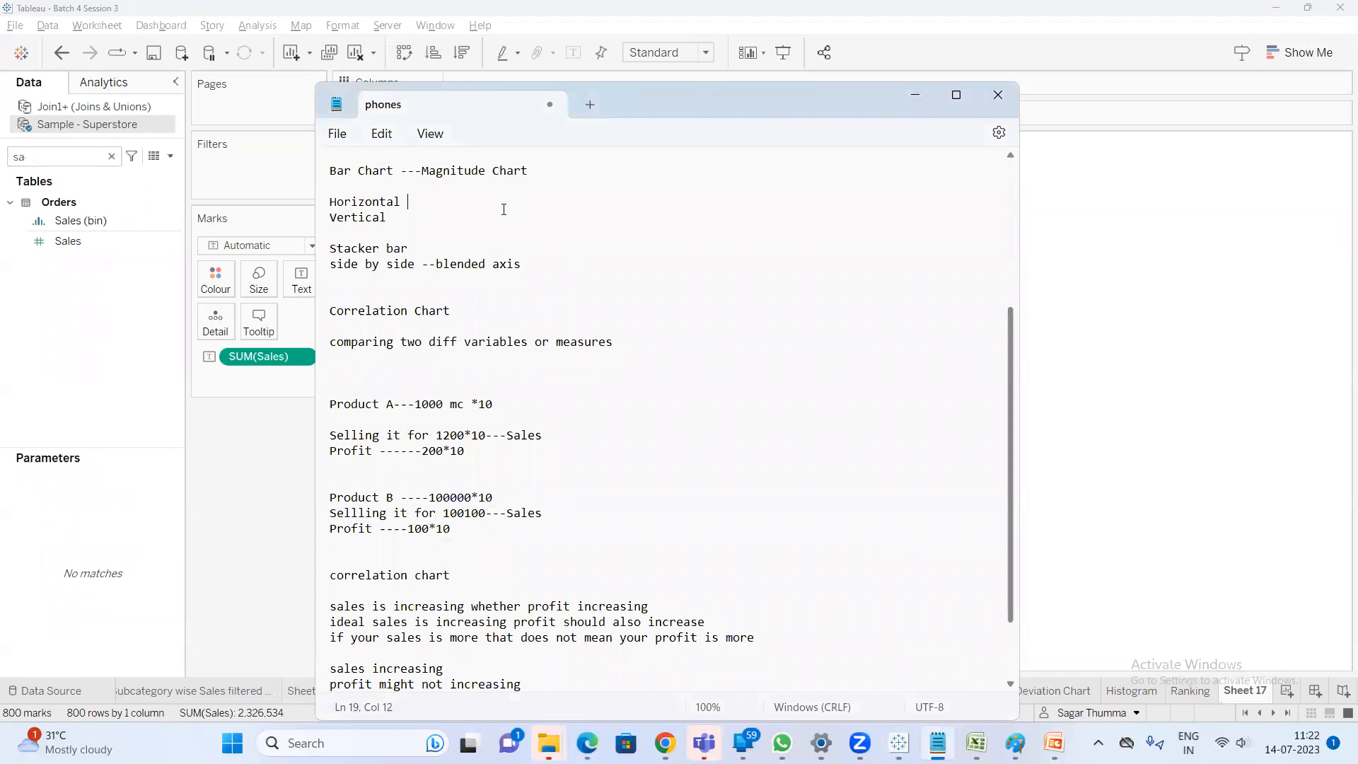
key("ctrl+a")
type("top 5")
key("Return")
type("bottom 5")
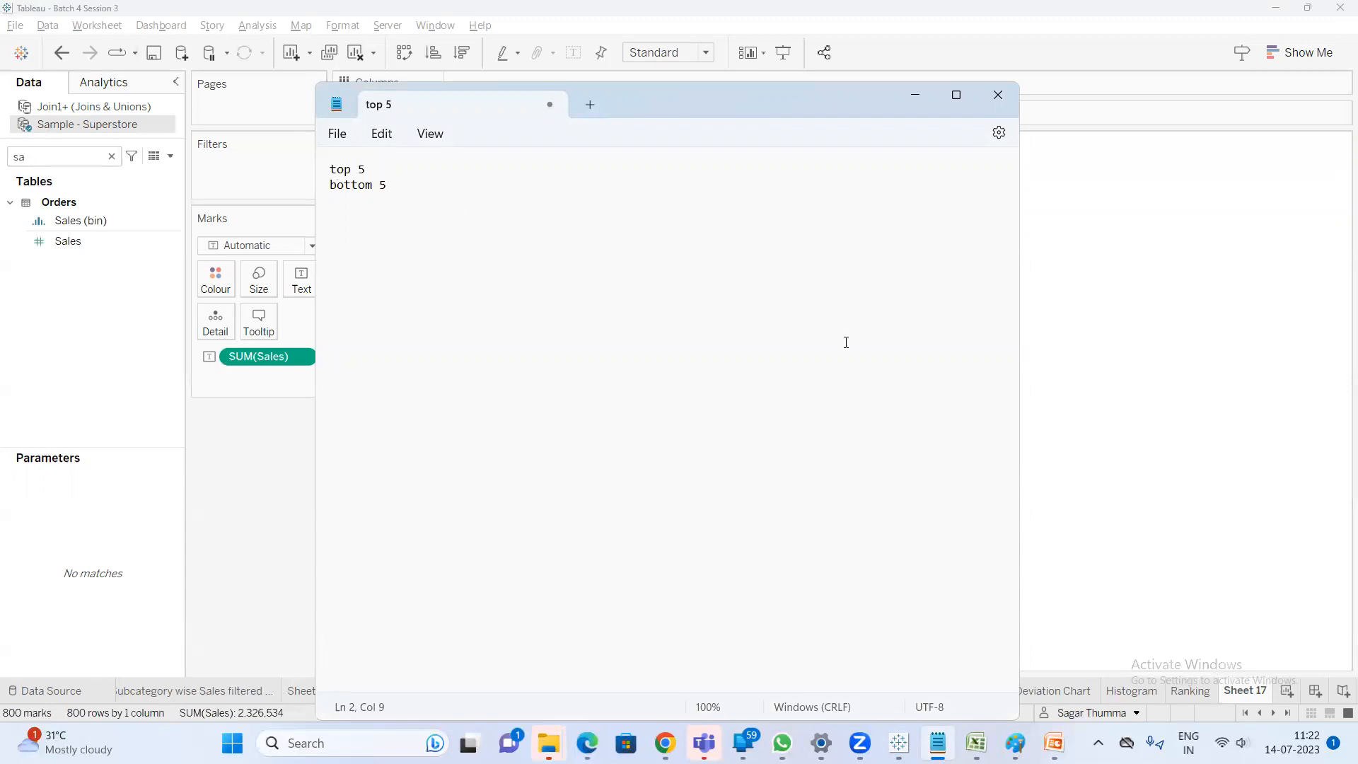
left_click(1176, 336)
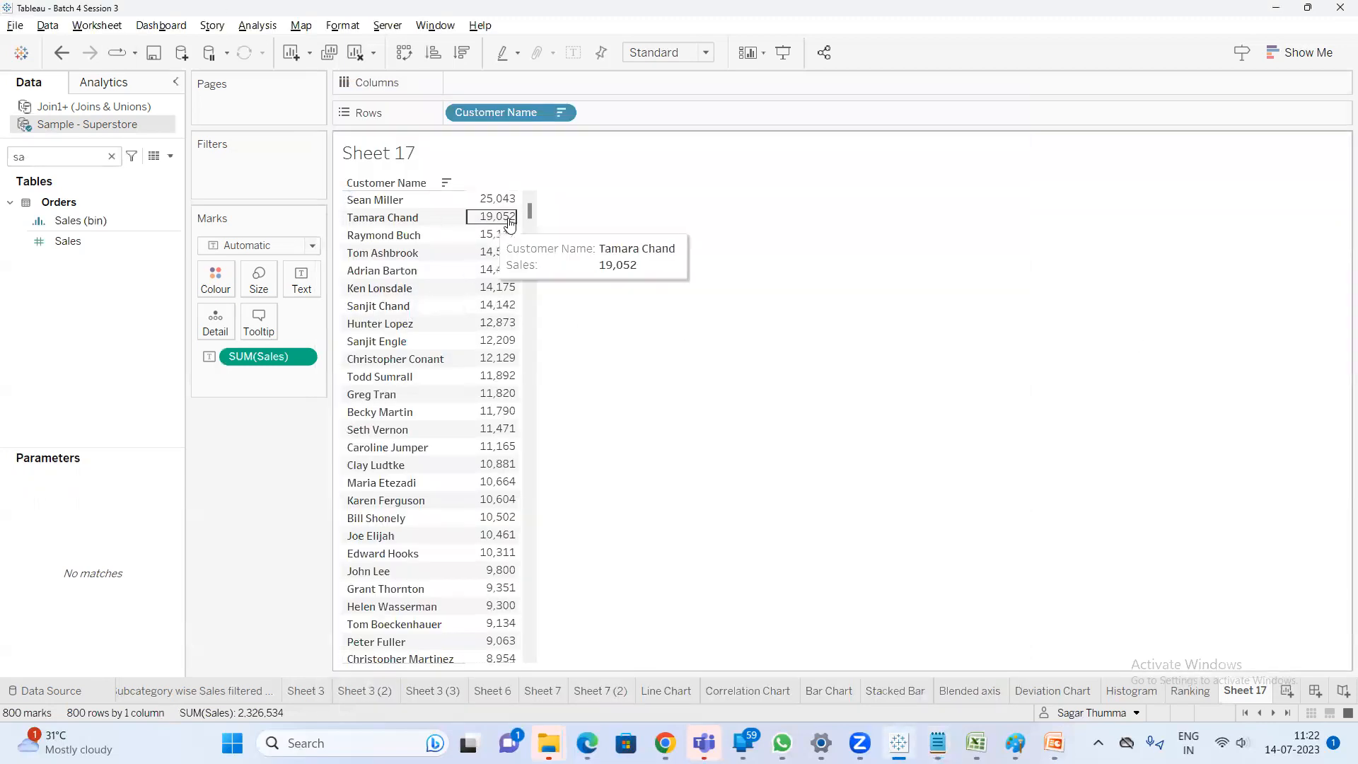
Marquee-select the top five and bottom five sales marks, then clear the selection
left_click_drag(502, 205, 488, 266)
left_click_drag(529, 208, 559, 658)
left_click_drag(525, 576, 491, 665)
left_click(727, 485)
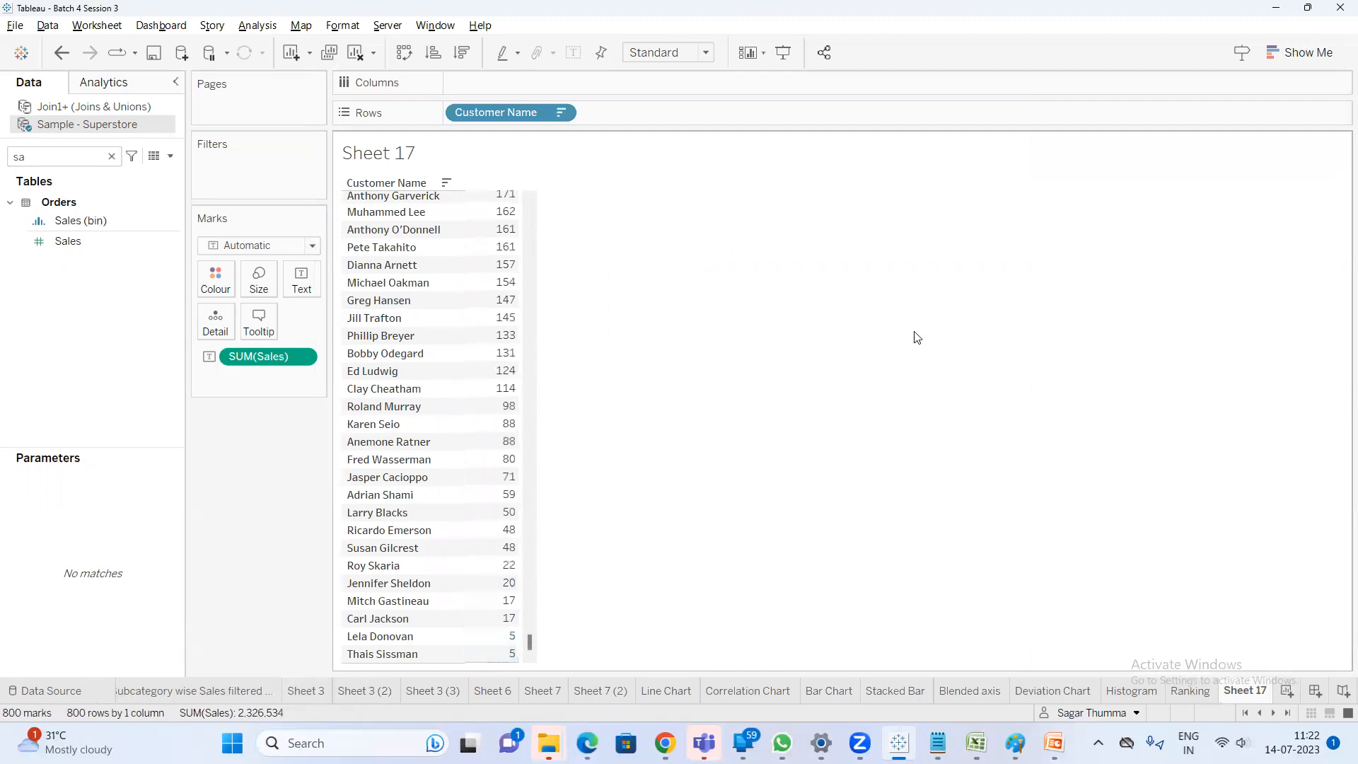
Rename Sheet 17 to 'Top & Bottom'
double_click(1262, 693)
type("Top")
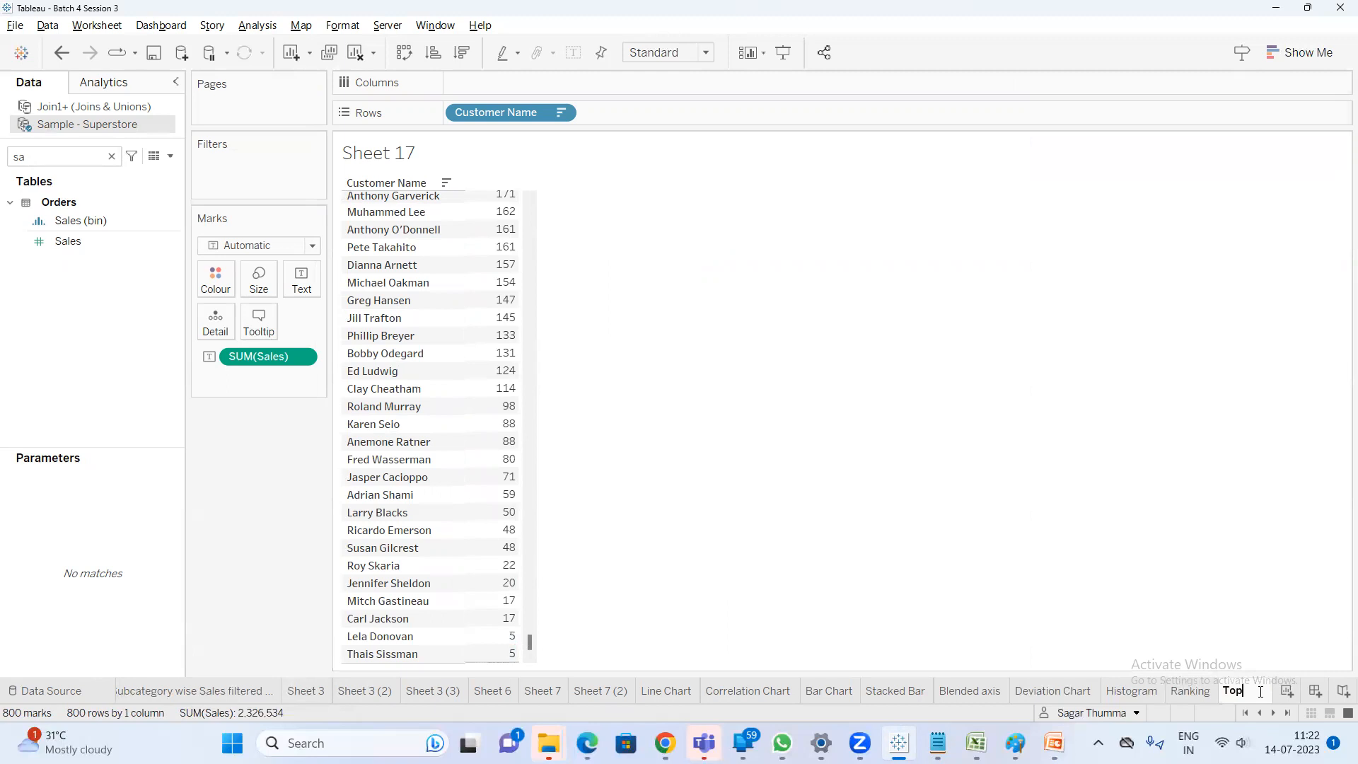
type(" & Bot")
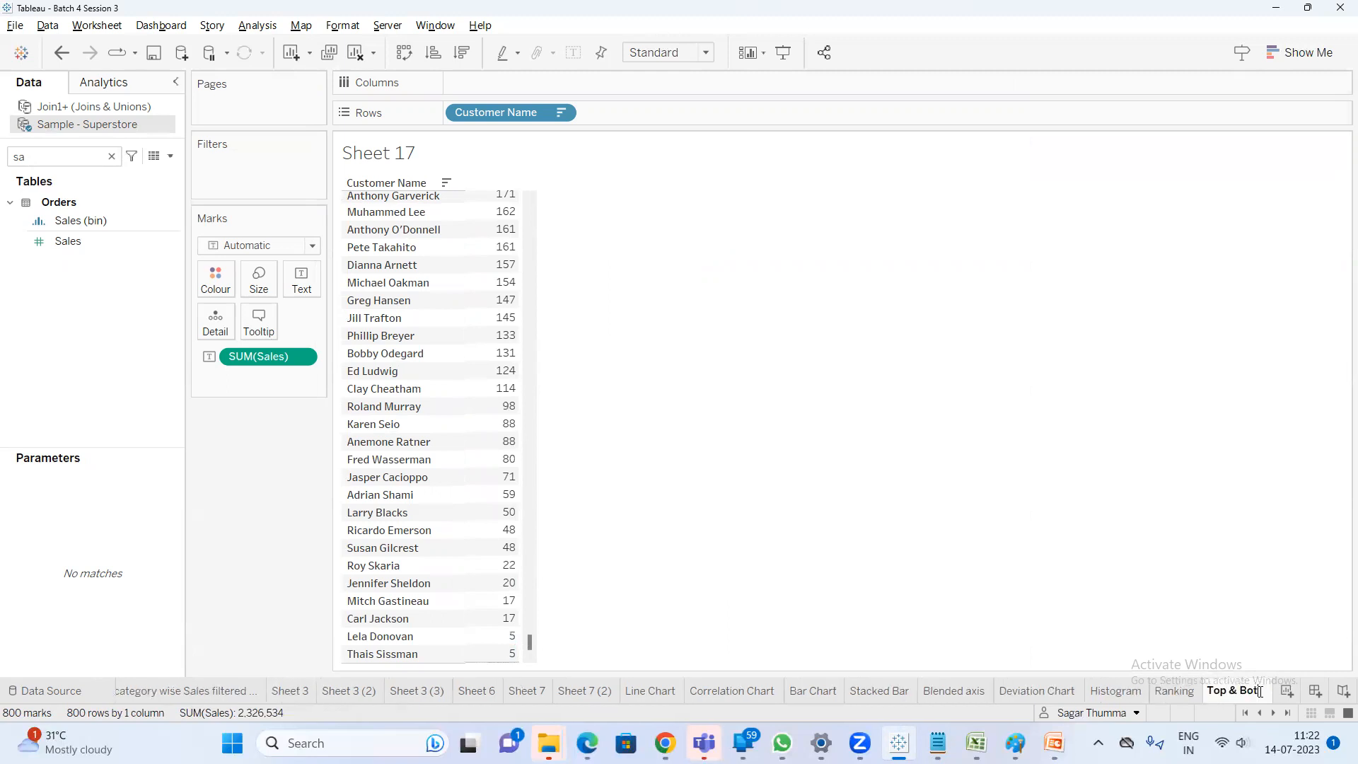
type("tom")
key("Return")
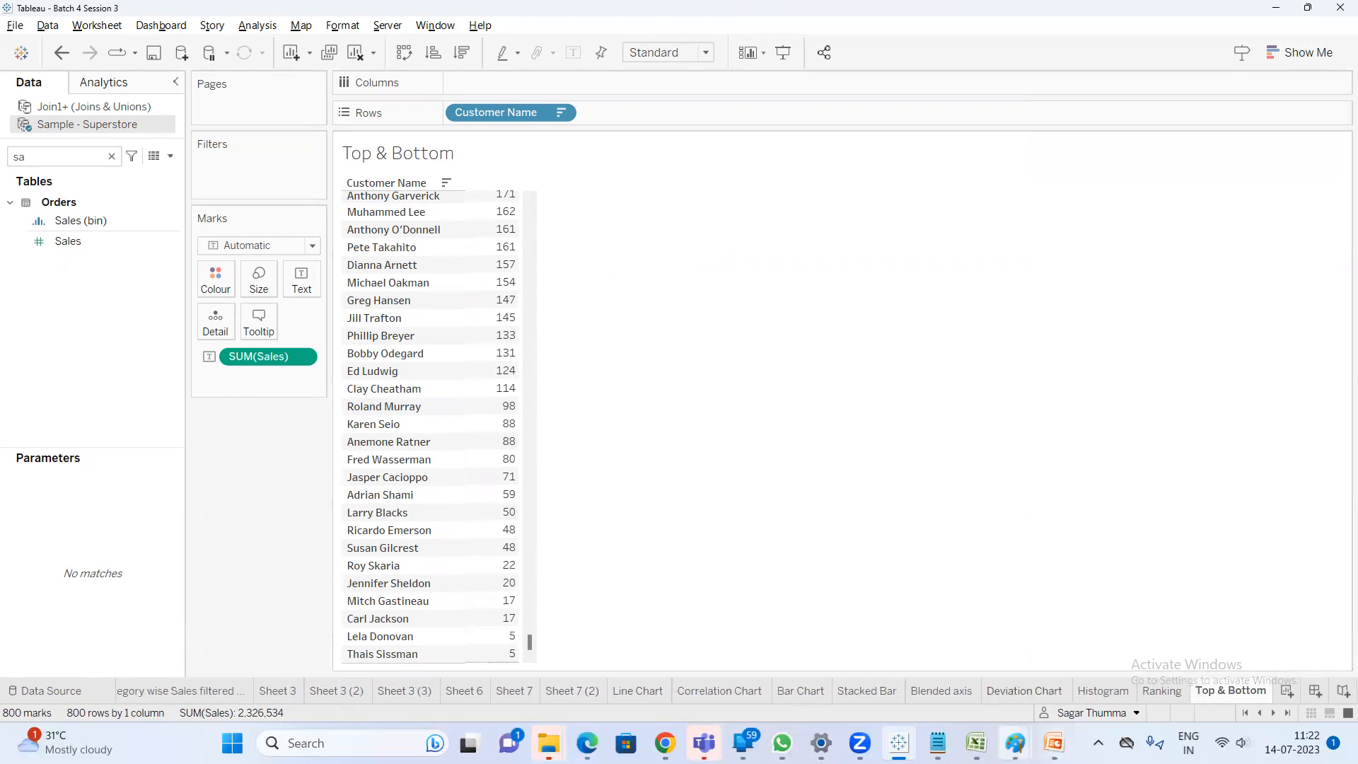
Add a Sets note: 'set is a subset of data using a combination of dimension & measure'
left_click(938, 743)
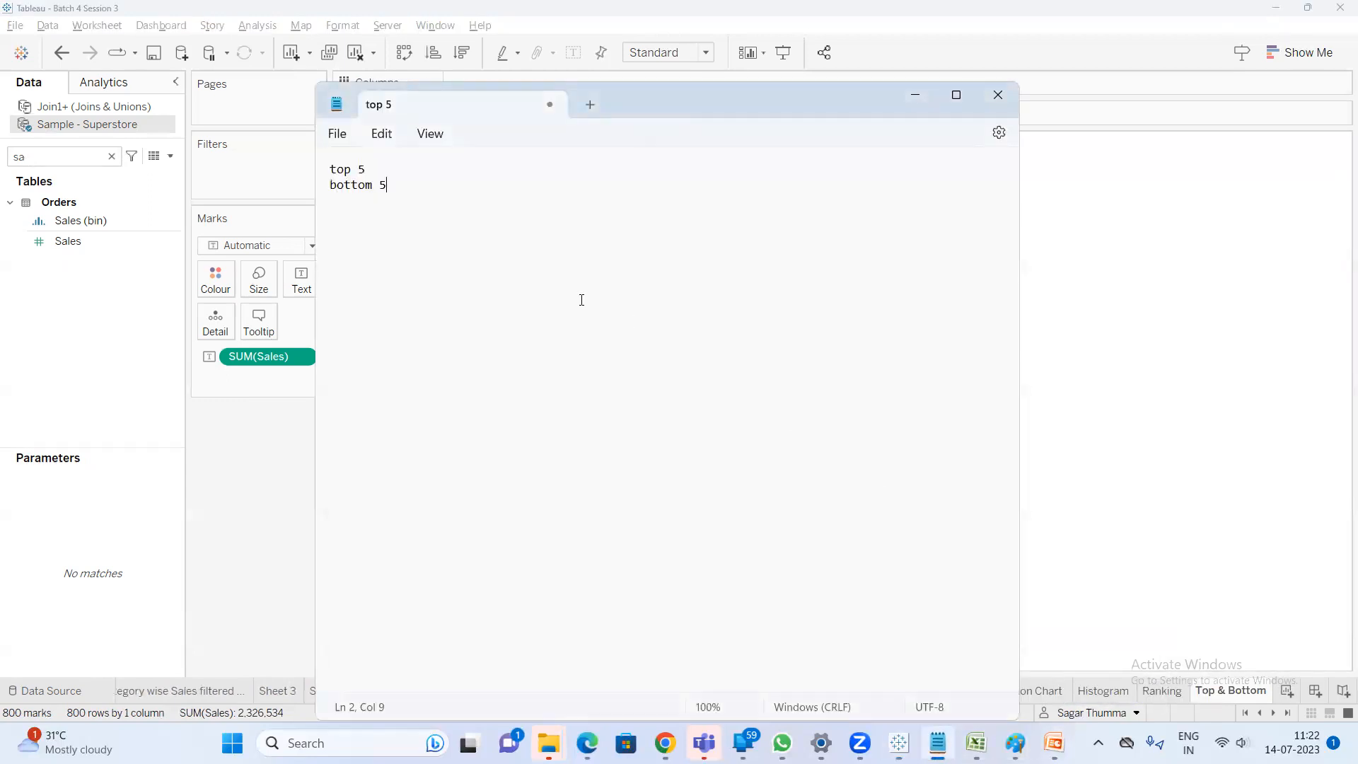
type("Sets  ")
type("set is a b")
key("BackSpace")
type("subset of data")
key("BackSpace")
type("using ")
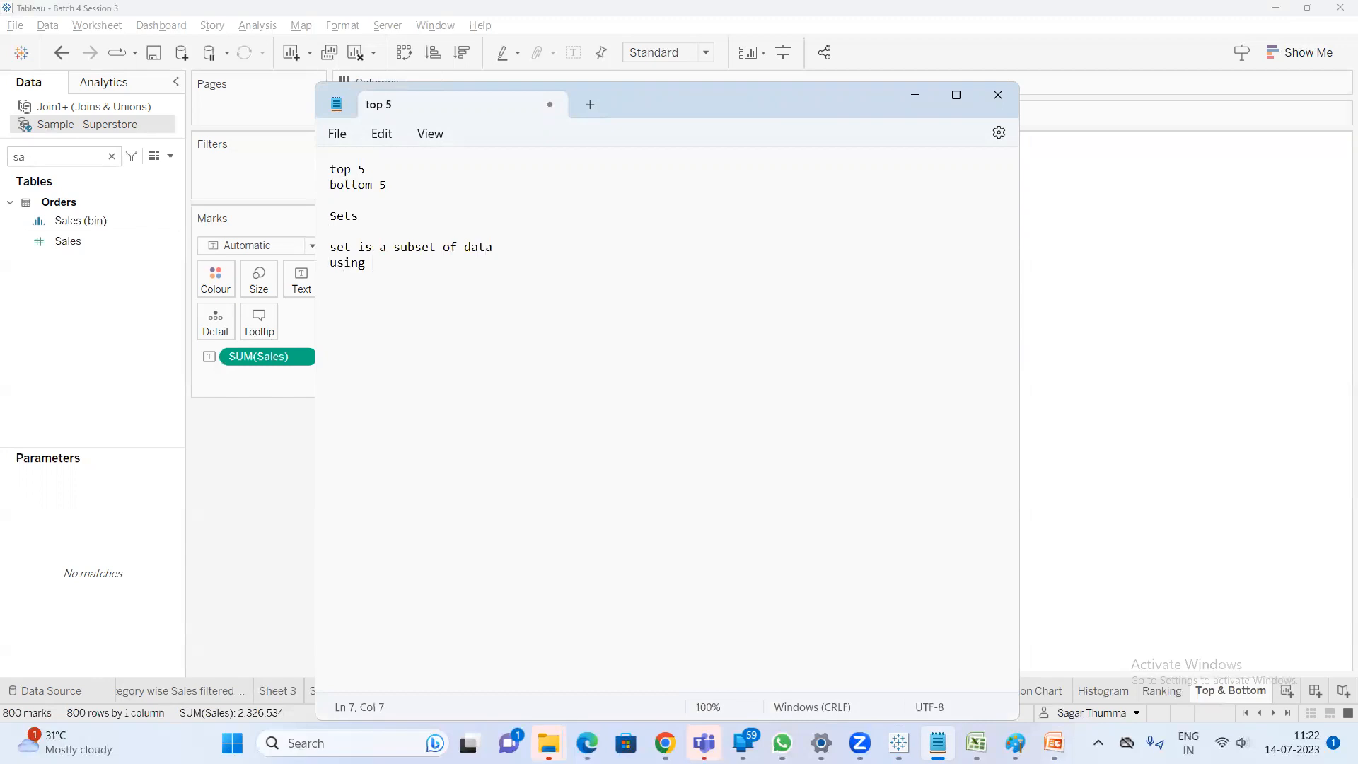
type("a combination of dimensio")
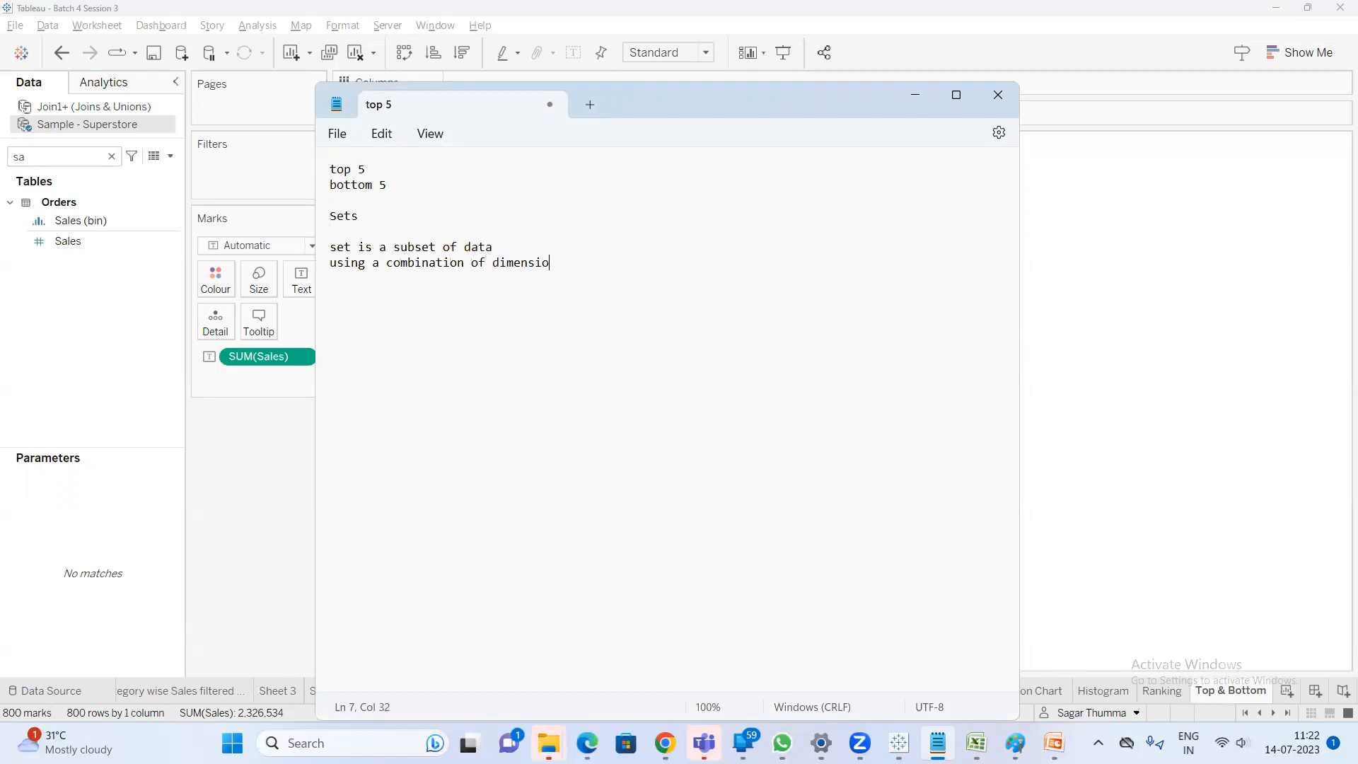
type("n & measure")
Begin a new line above Sets reading 'Bins can only be created'
left_click(358, 193)
key("Return")
key("Return")
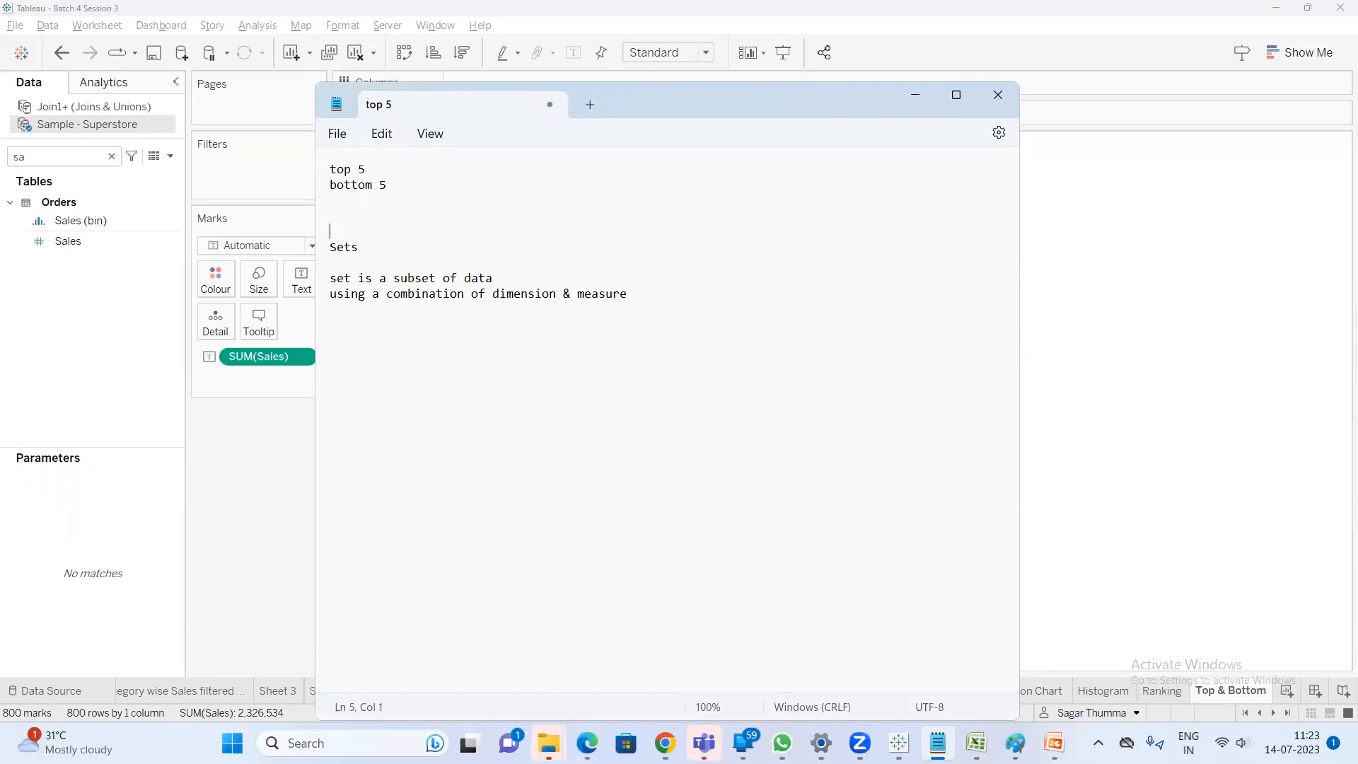
type("Bins can ")
type("l")
type("only be cr")
type("ea")
key("BackSpace")
key("BackSpace")
type("ear")
type("ed")
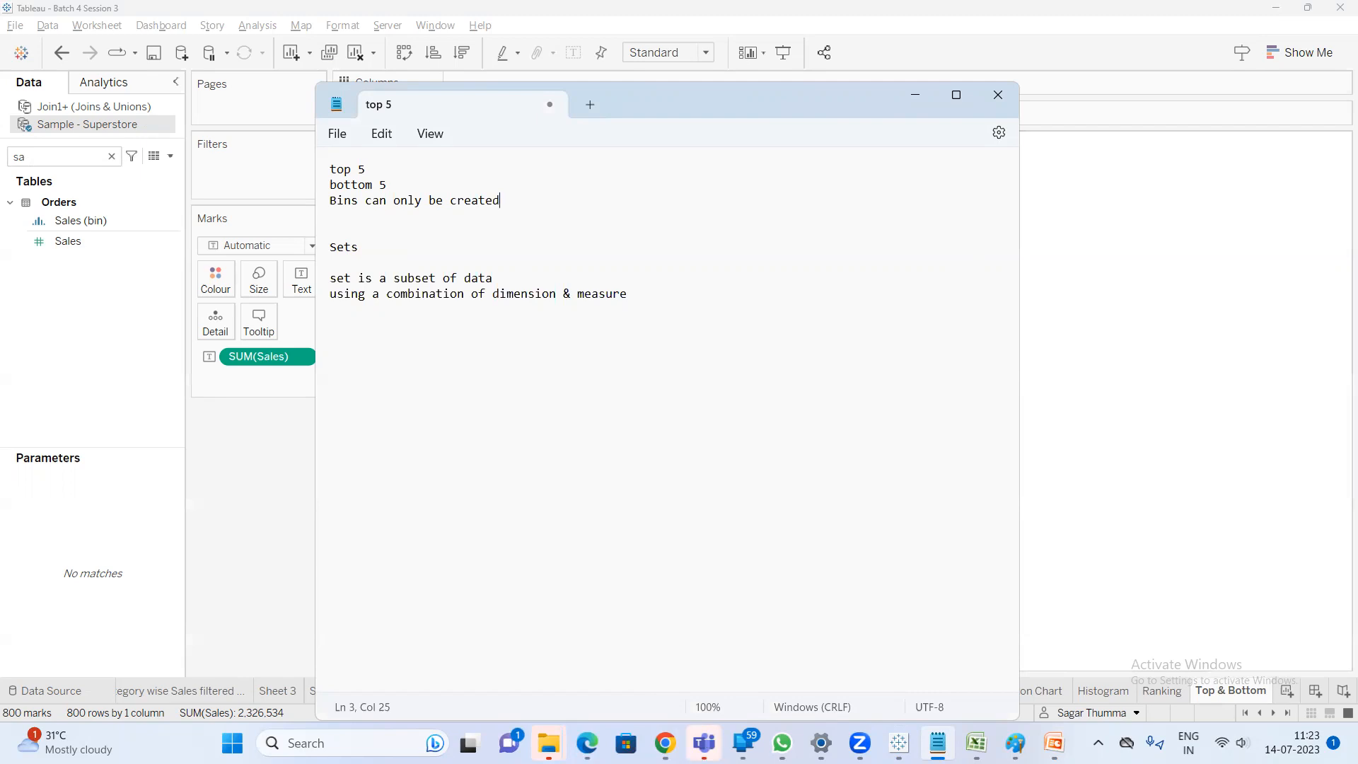
Admit the waiting participant in the Google Meet call and return to the notes
mouse_move(665, 743)
left_click(566, 647)
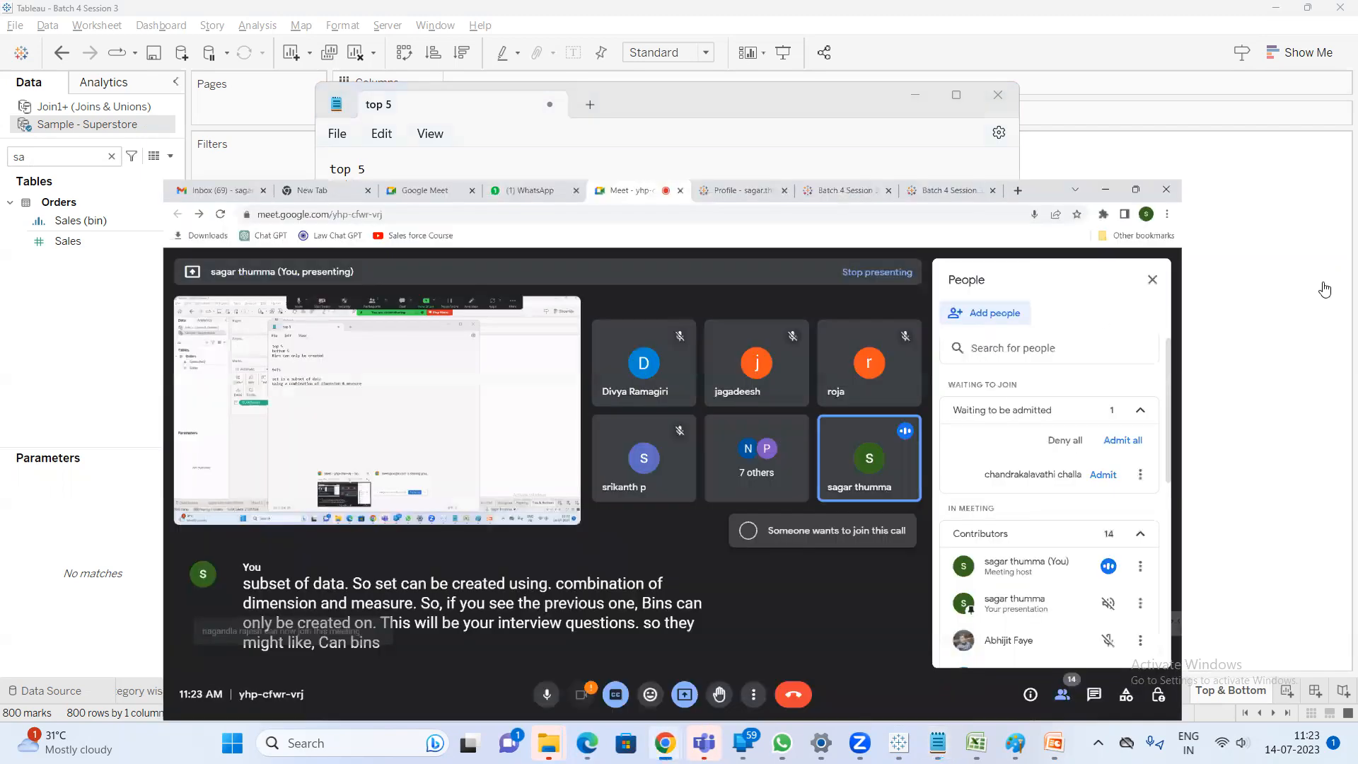
left_click(1266, 393)
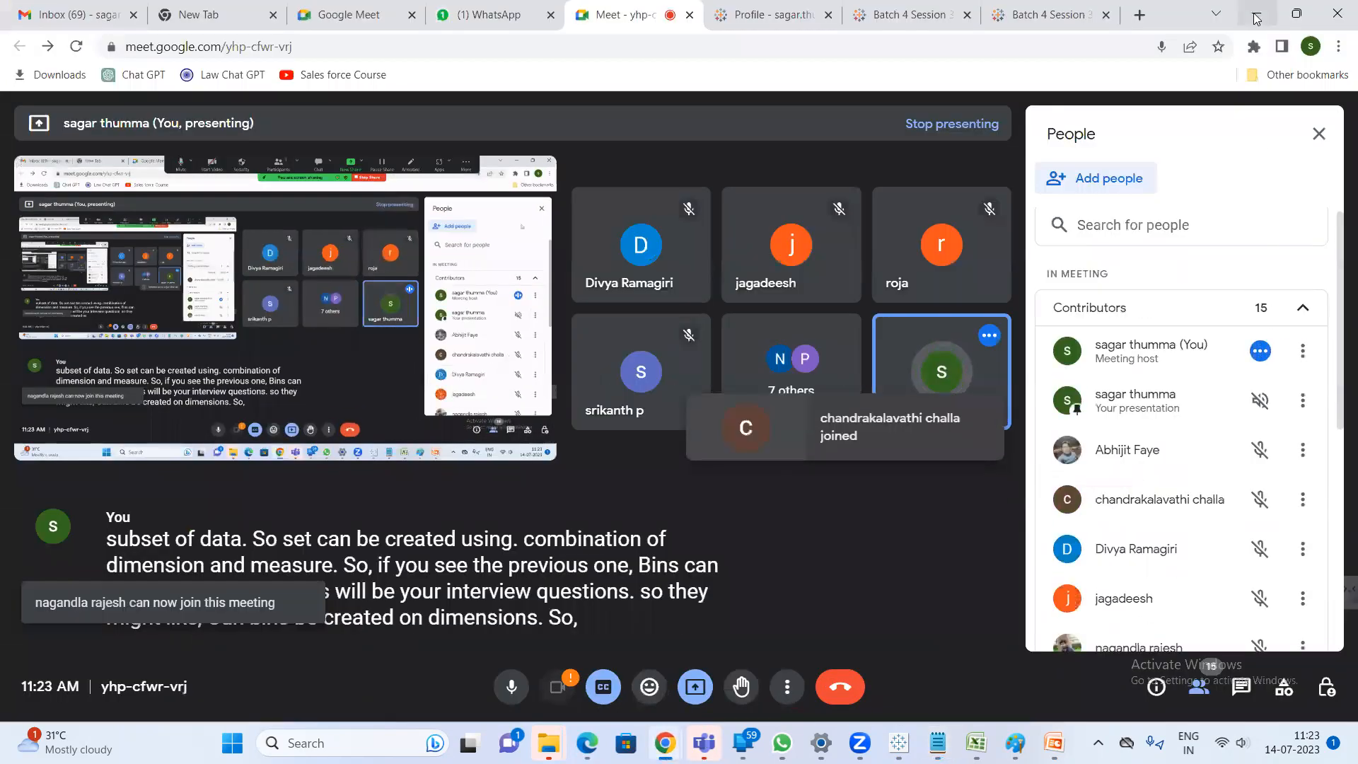
left_click(1257, 14)
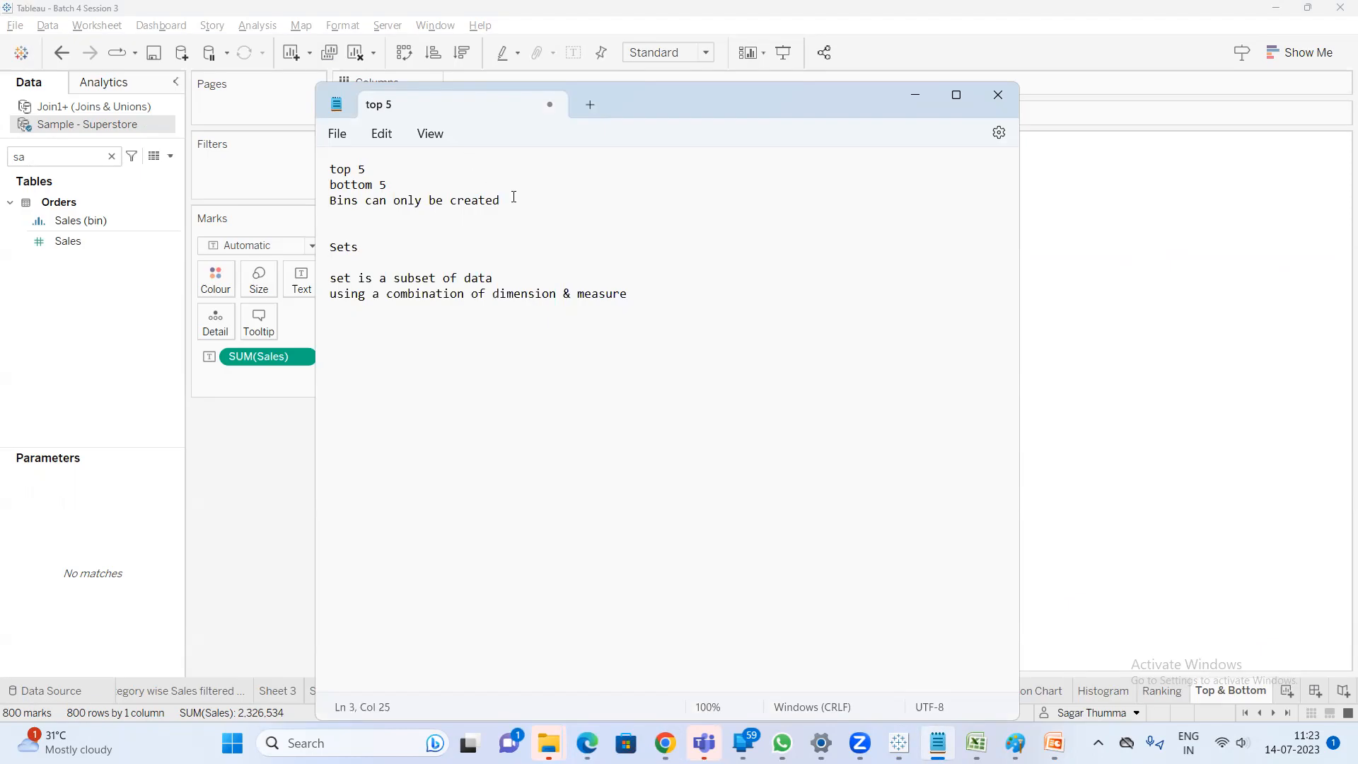
Finish the Bins line with 'on measures' and add 'by using conditions' on a new line
type("on measures")
key("Return")
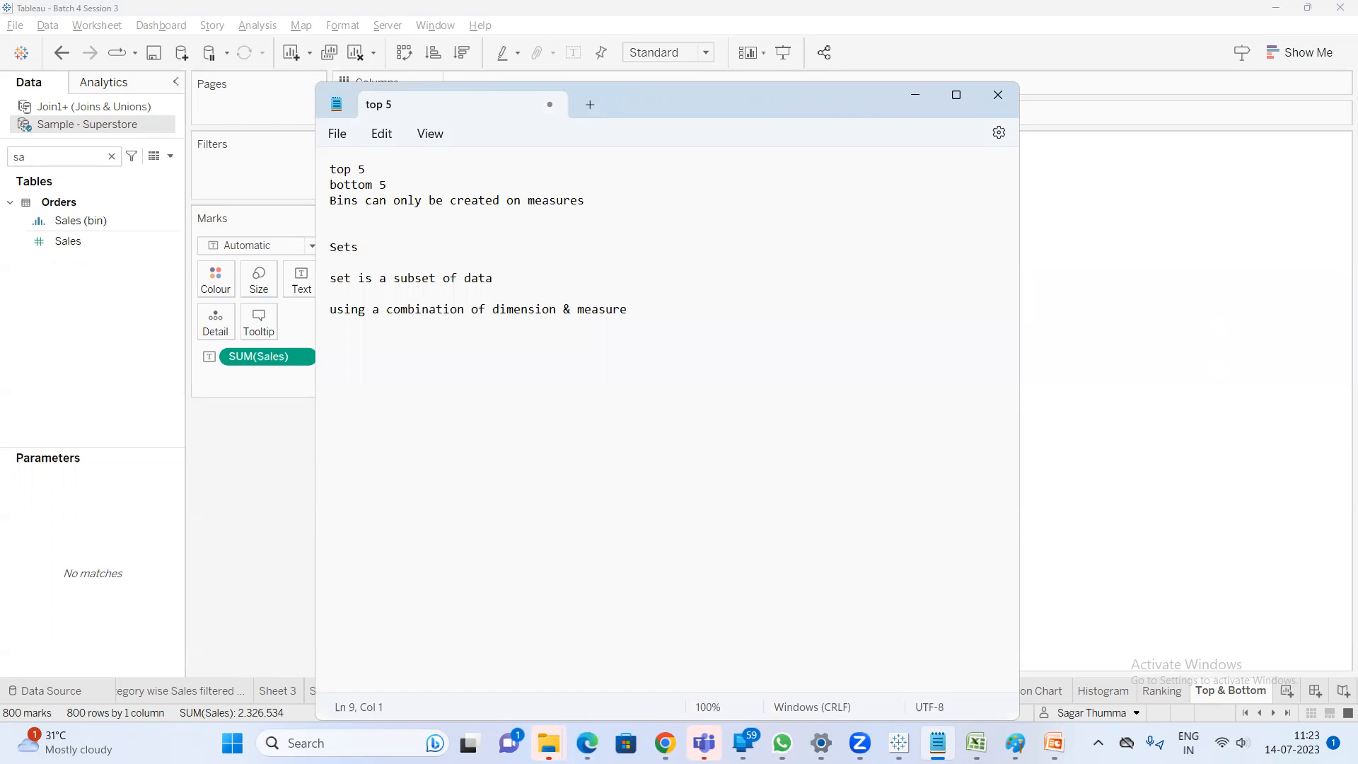
type("by using conditions")
Open the Create Set dialog from the Customer Name field
left_click(295, 465)
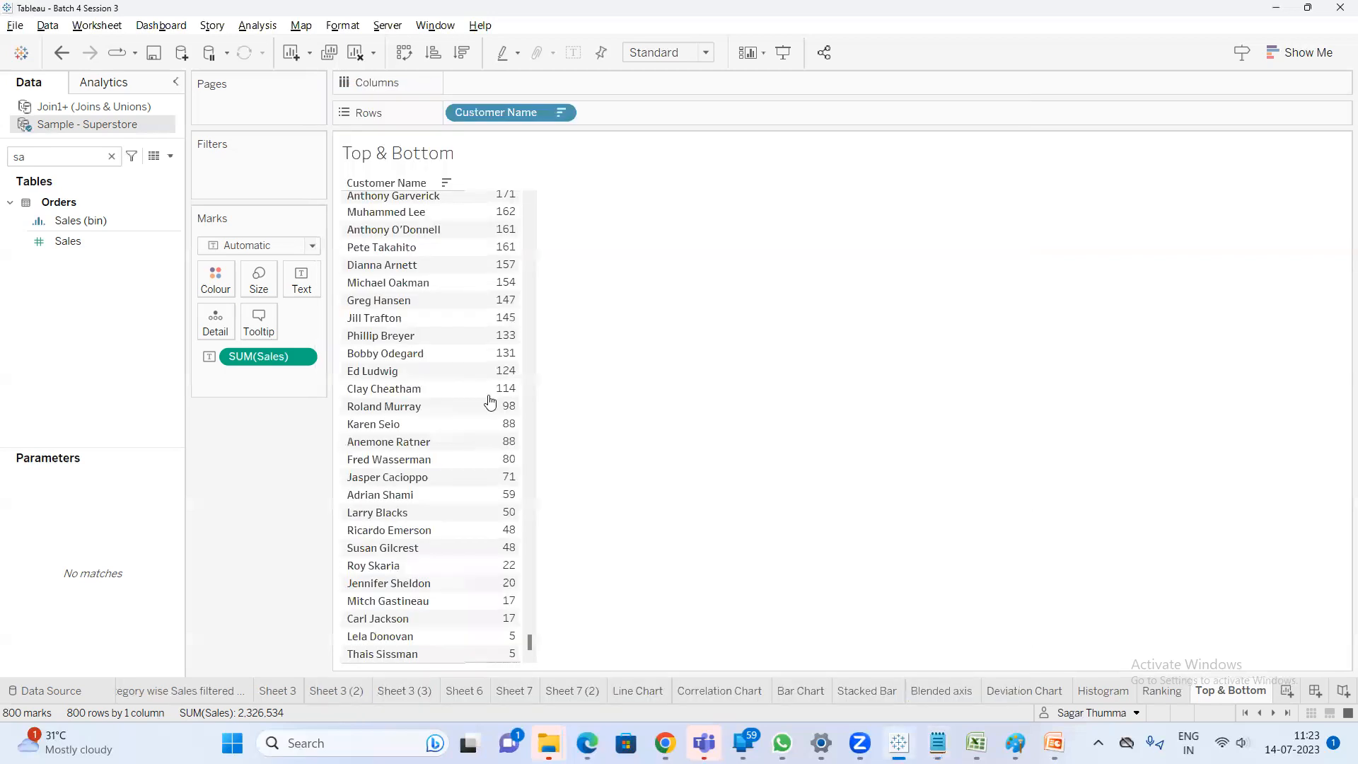
left_click(111, 157)
left_click(103, 223)
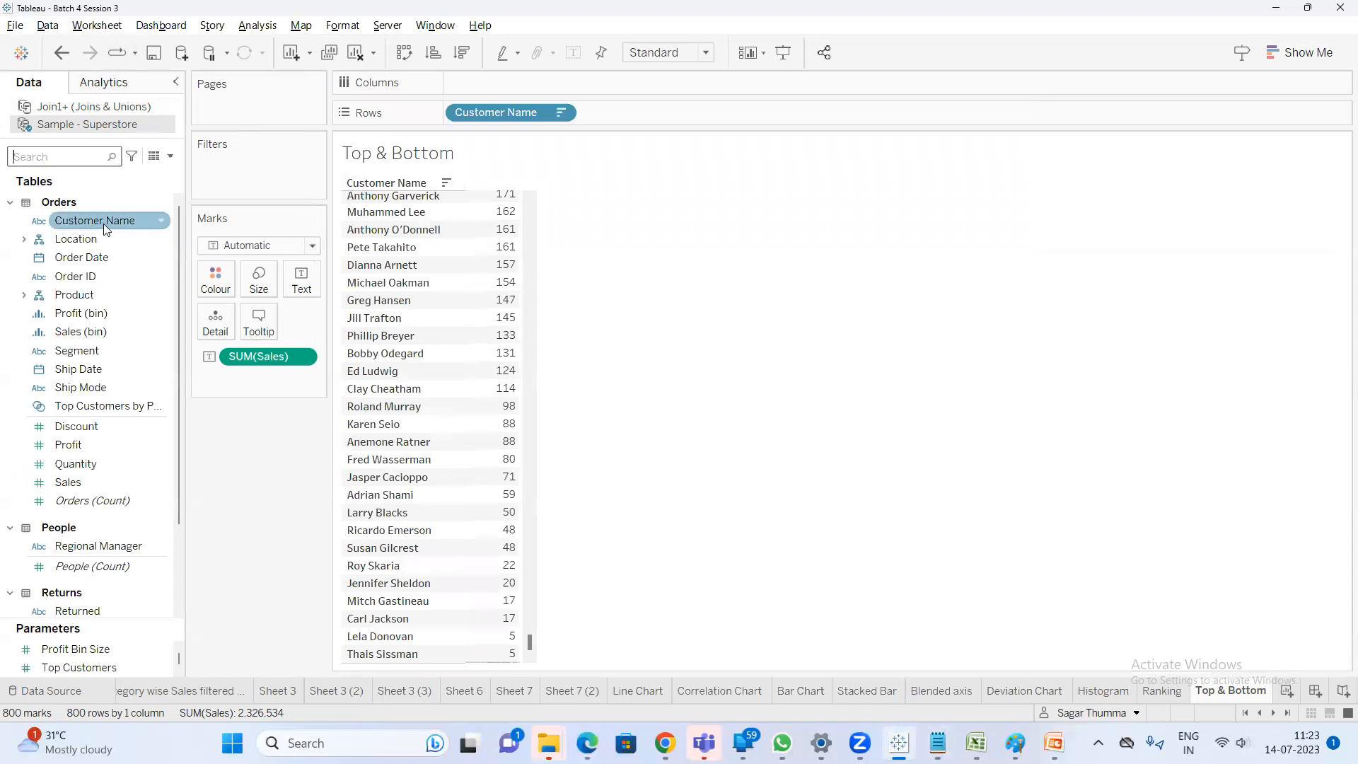
right_click(103, 224)
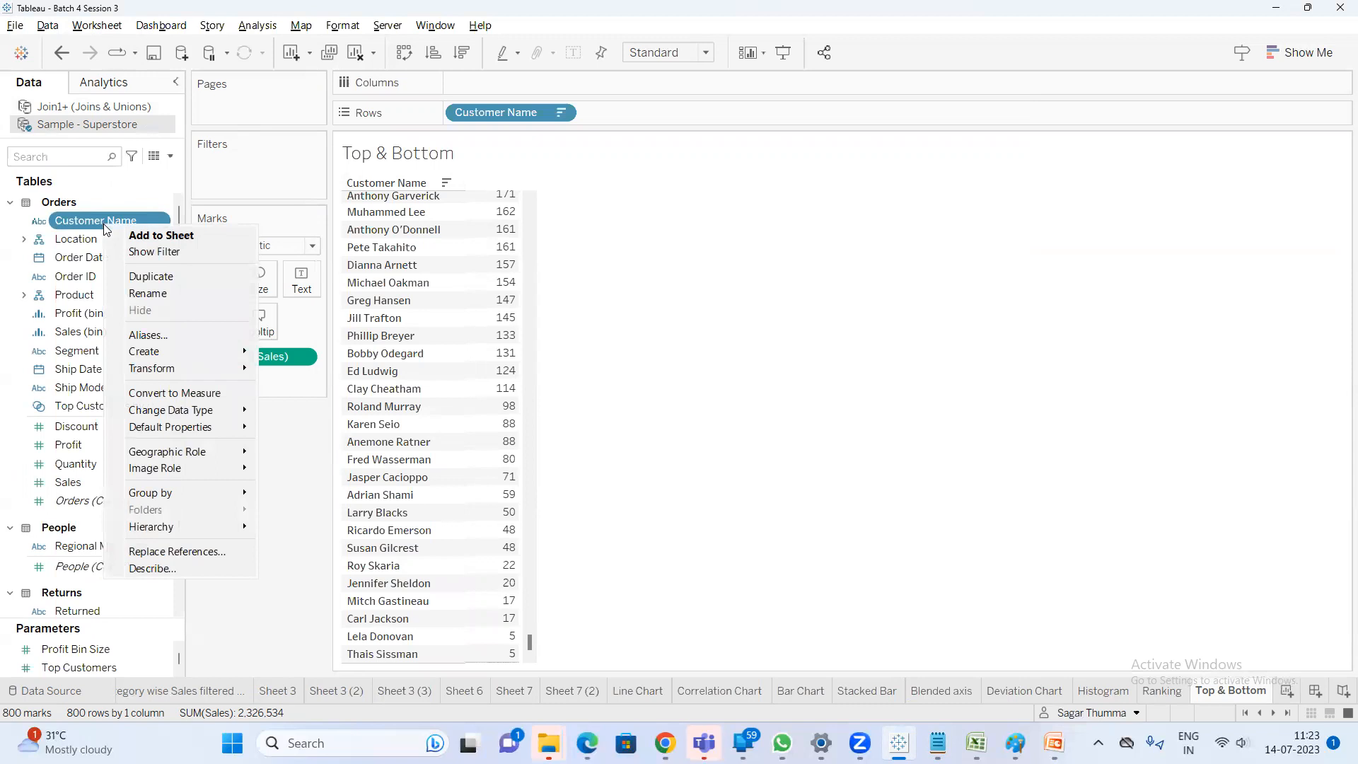
mouse_move(157, 351)
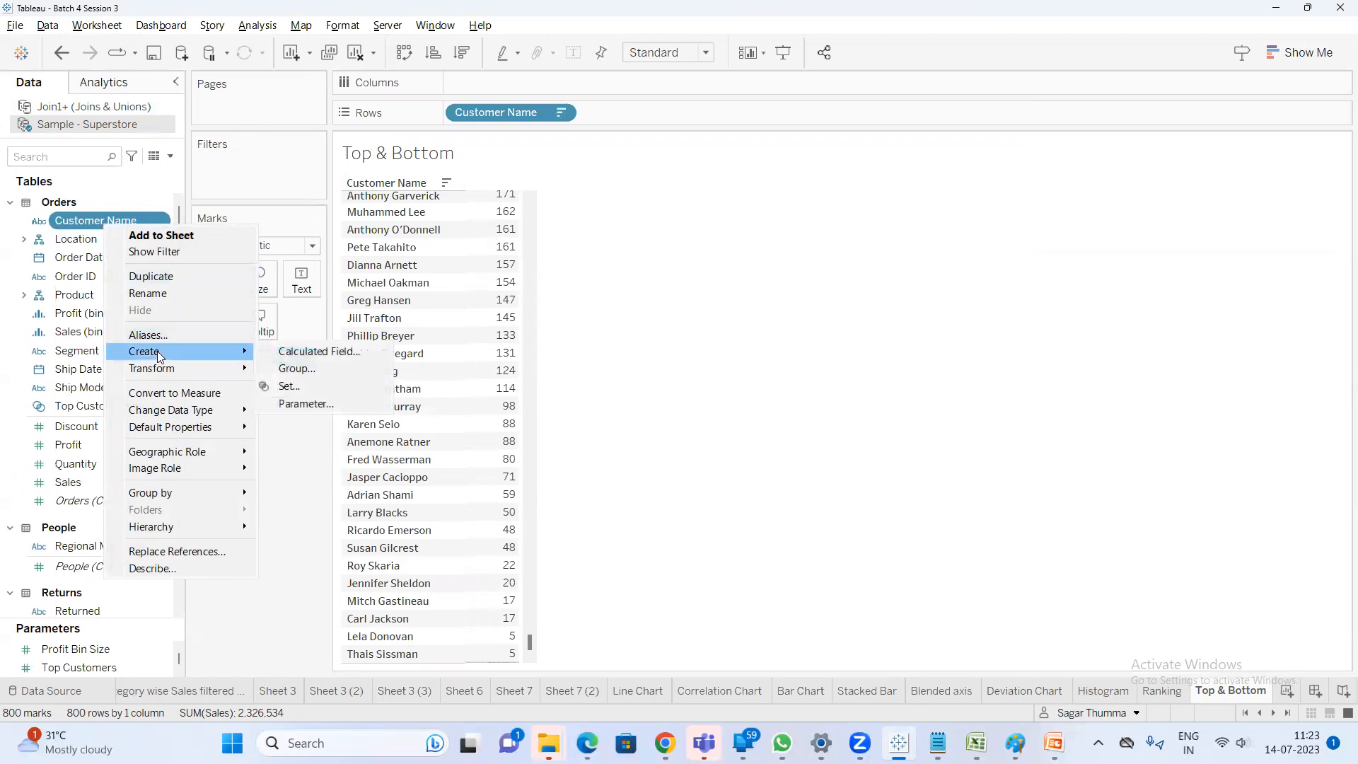
left_click(313, 386)
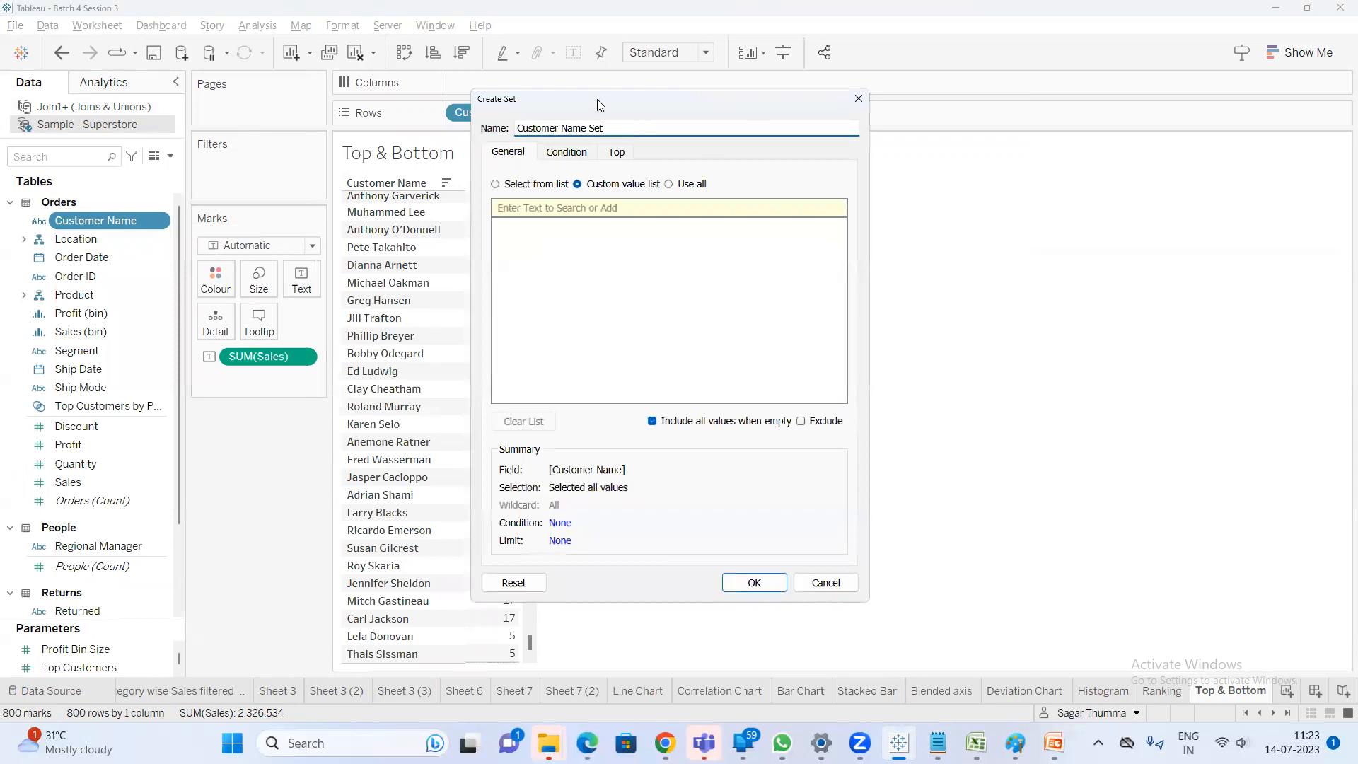
On the General tab, untick every customer so 0 of 800 are selected
left_click_drag(597, 99, 447, 150)
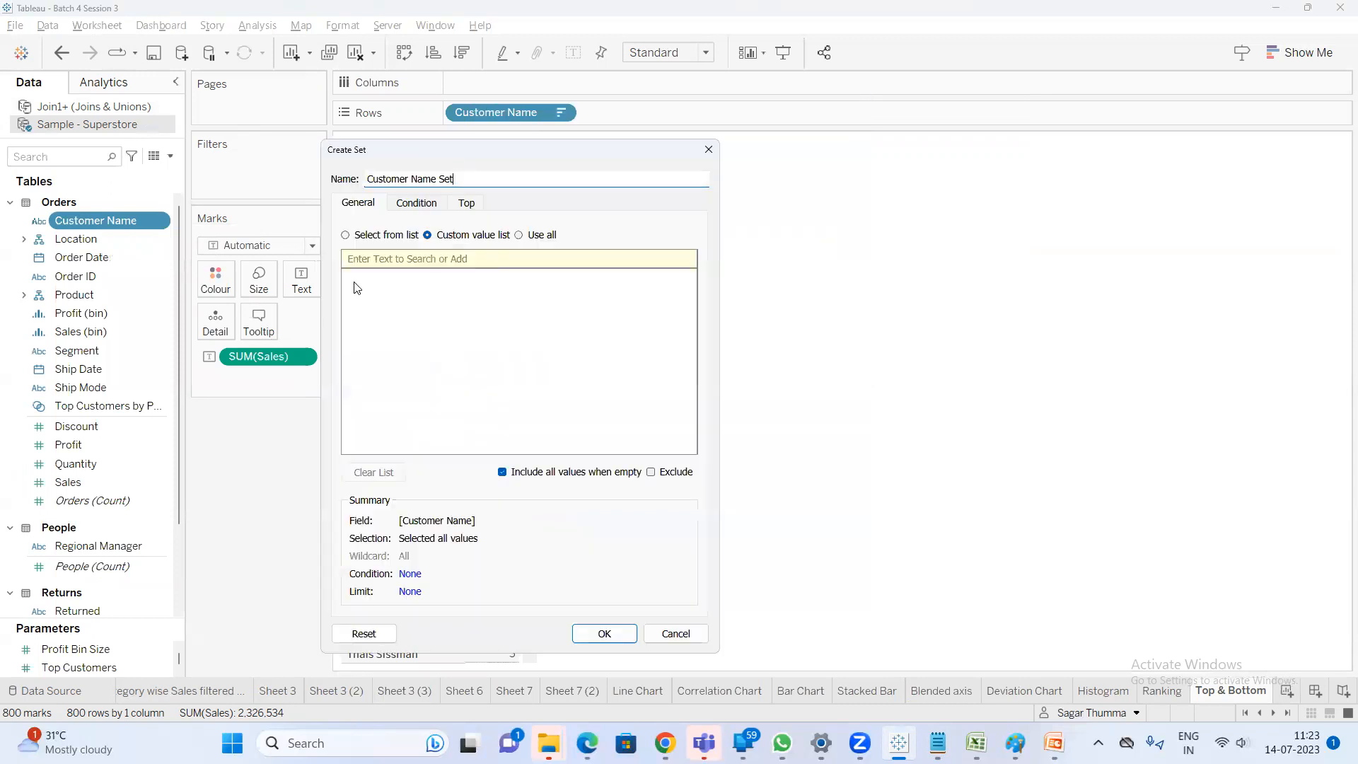
left_click(371, 237)
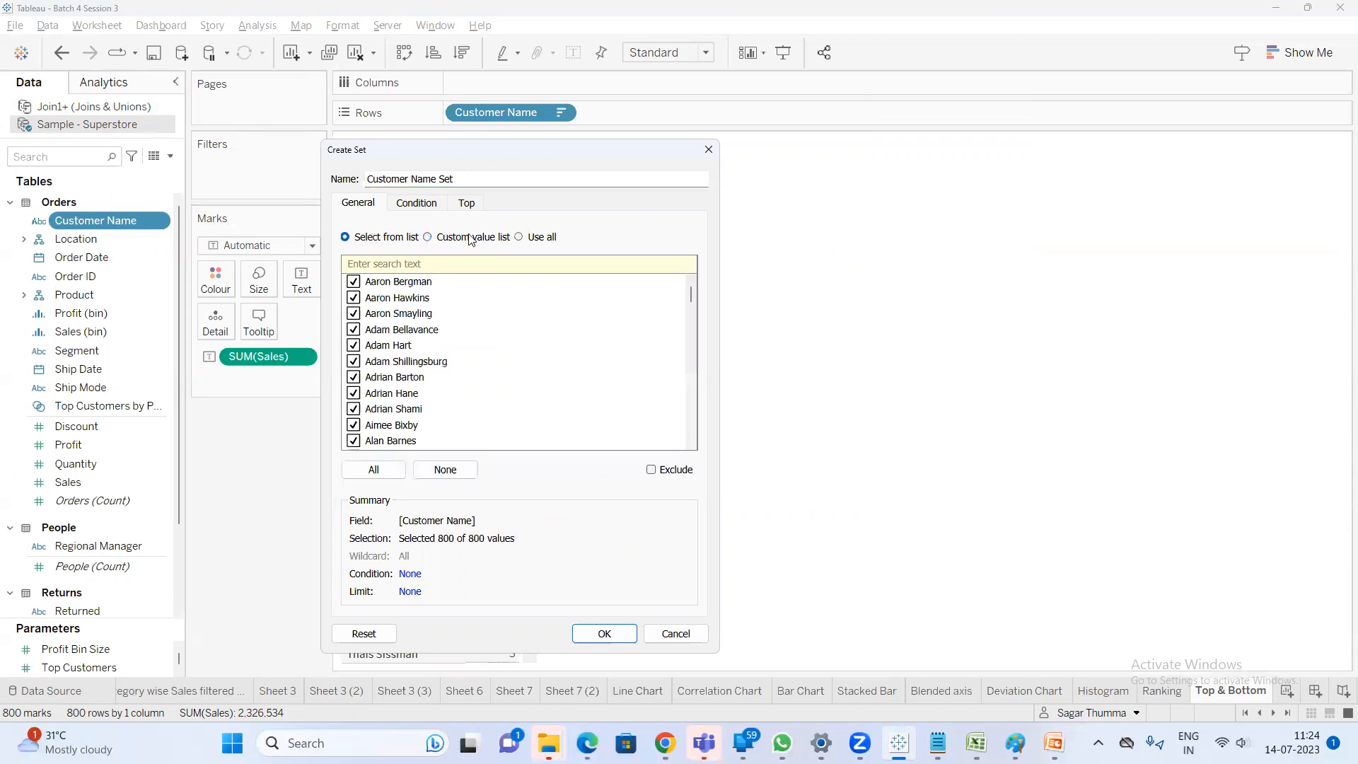
left_click_drag(465, 154, 643, 142)
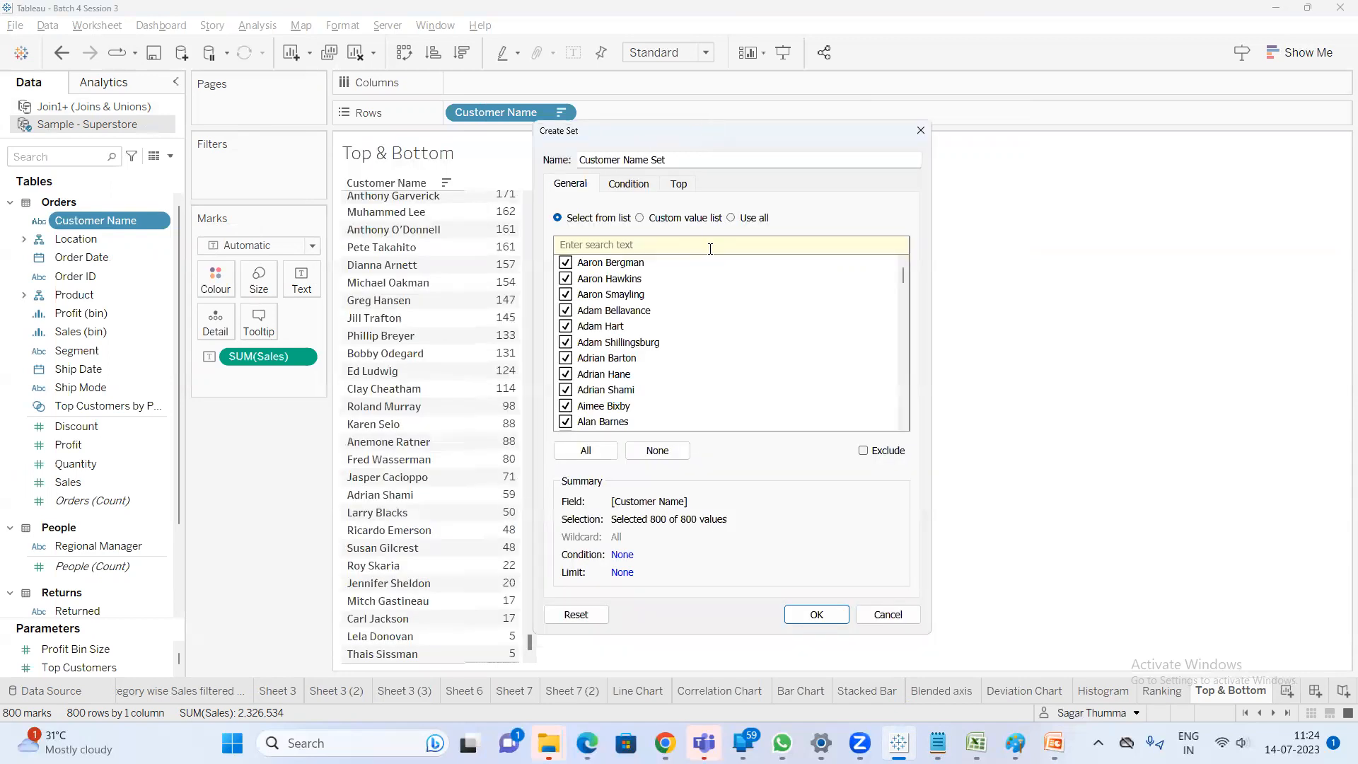
left_click_drag(671, 263, 670, 295)
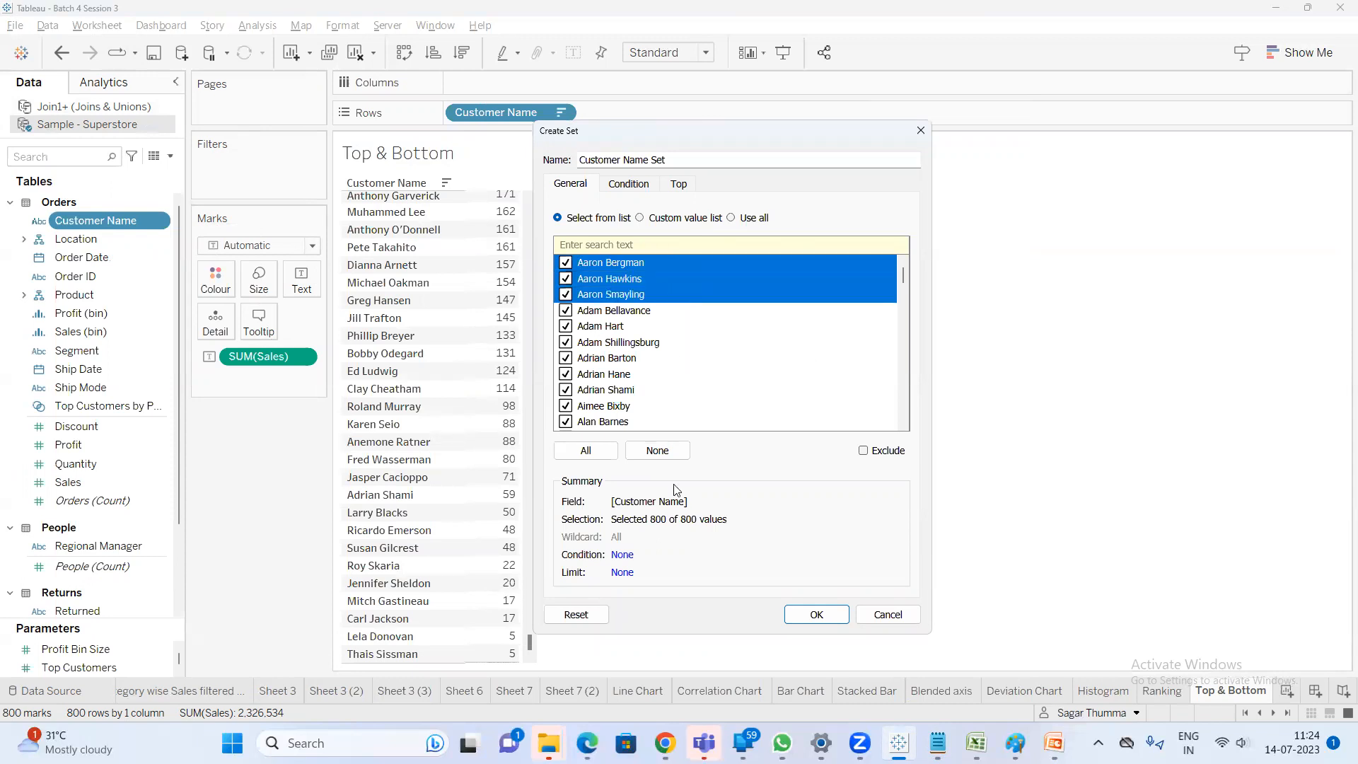
left_click(644, 460)
left_click_drag(661, 263, 591, 422)
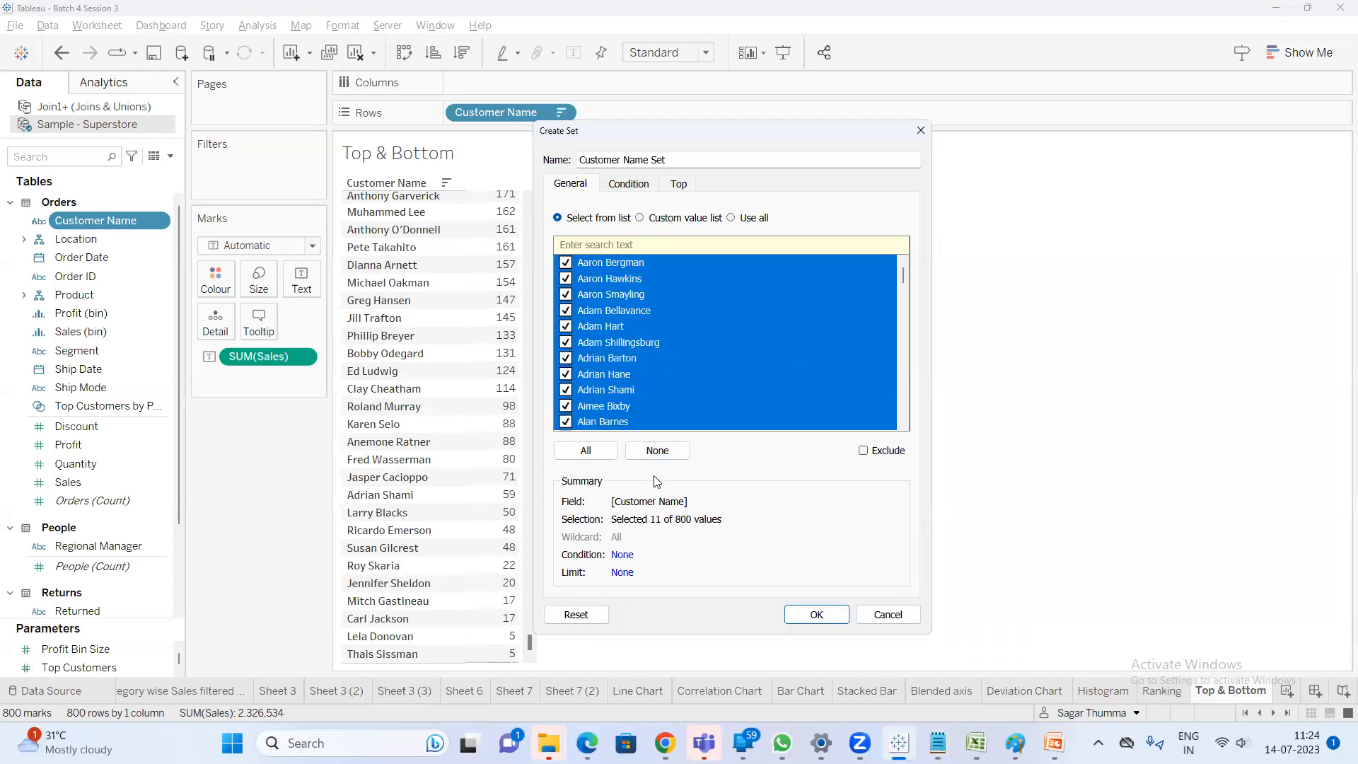
left_click(657, 453)
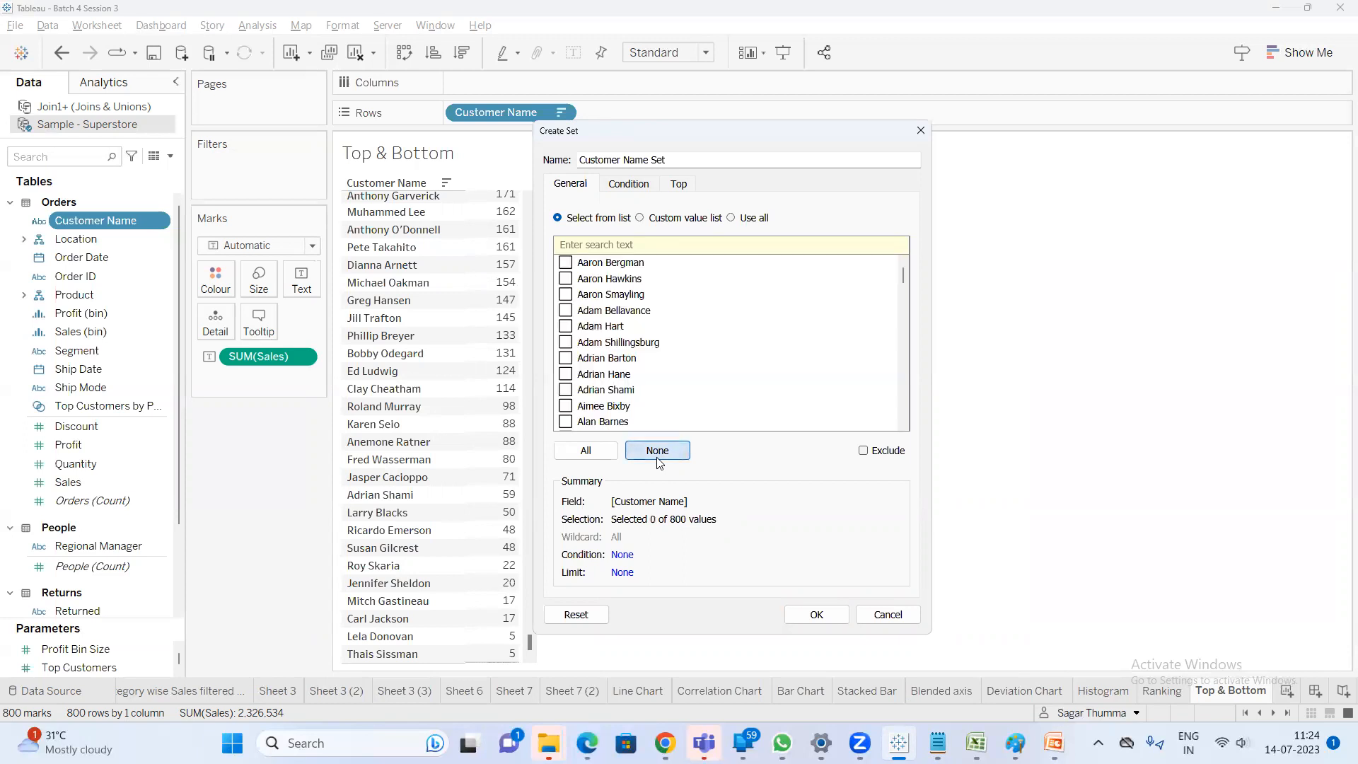
Check the Notepad notes, then return to the Create Set dialog
mouse_move(1015, 743)
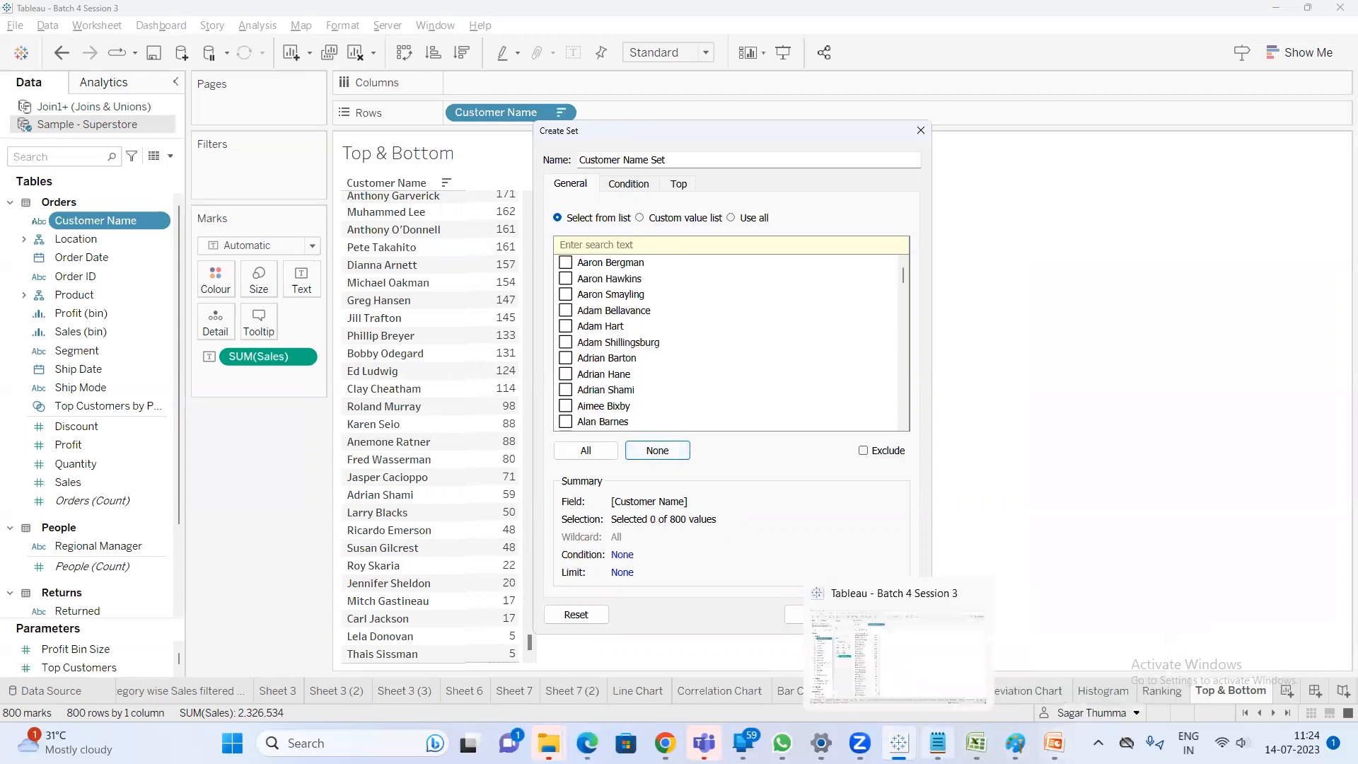
left_click(938, 743)
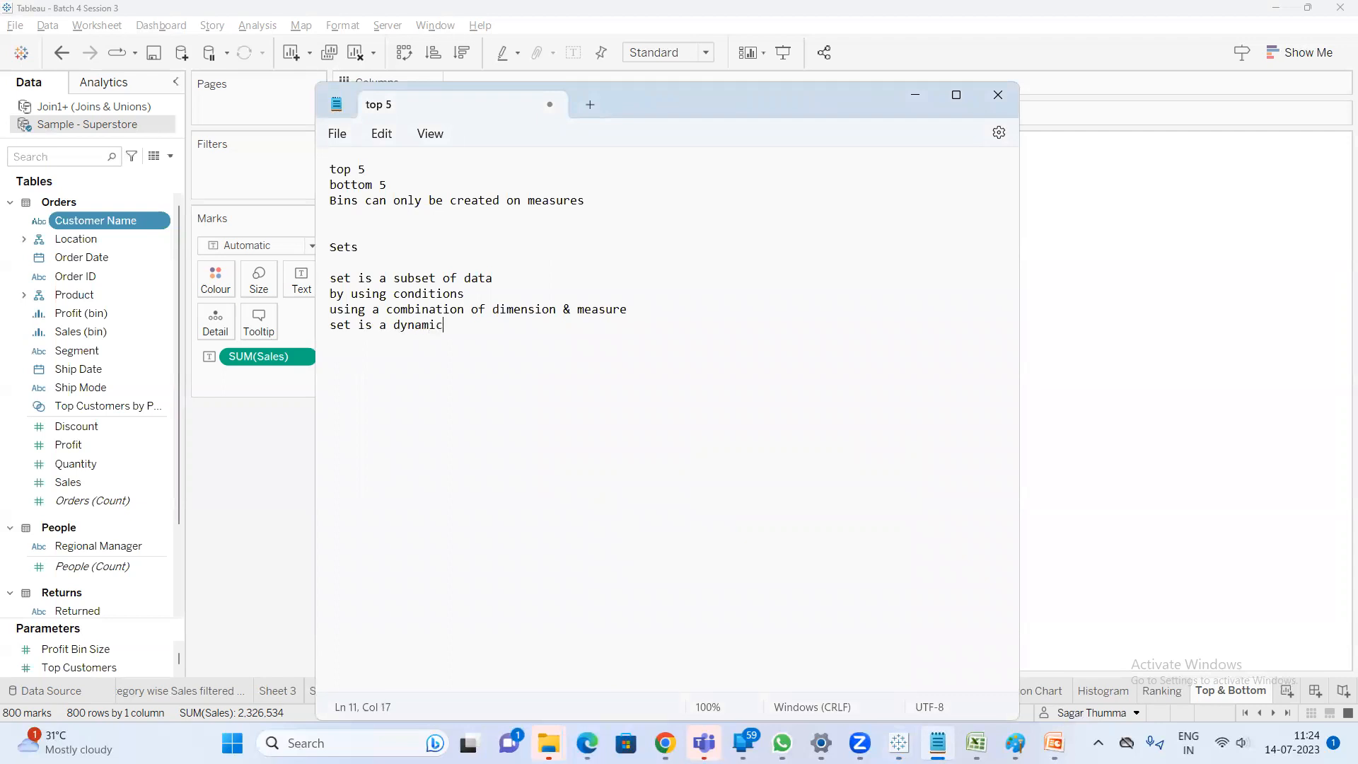
key("alt+Tab")
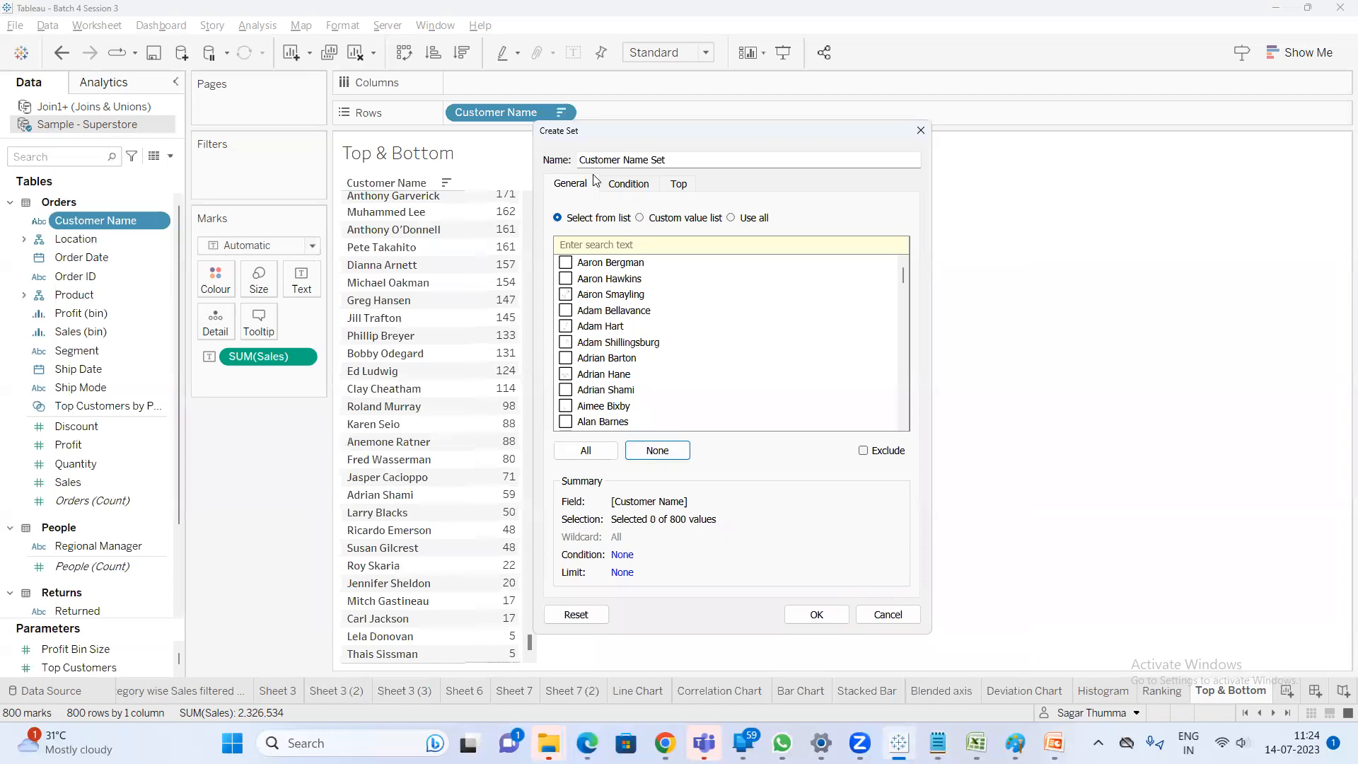
Define the set by field condition Sum of Sales = 20000 and create it
left_click(641, 186)
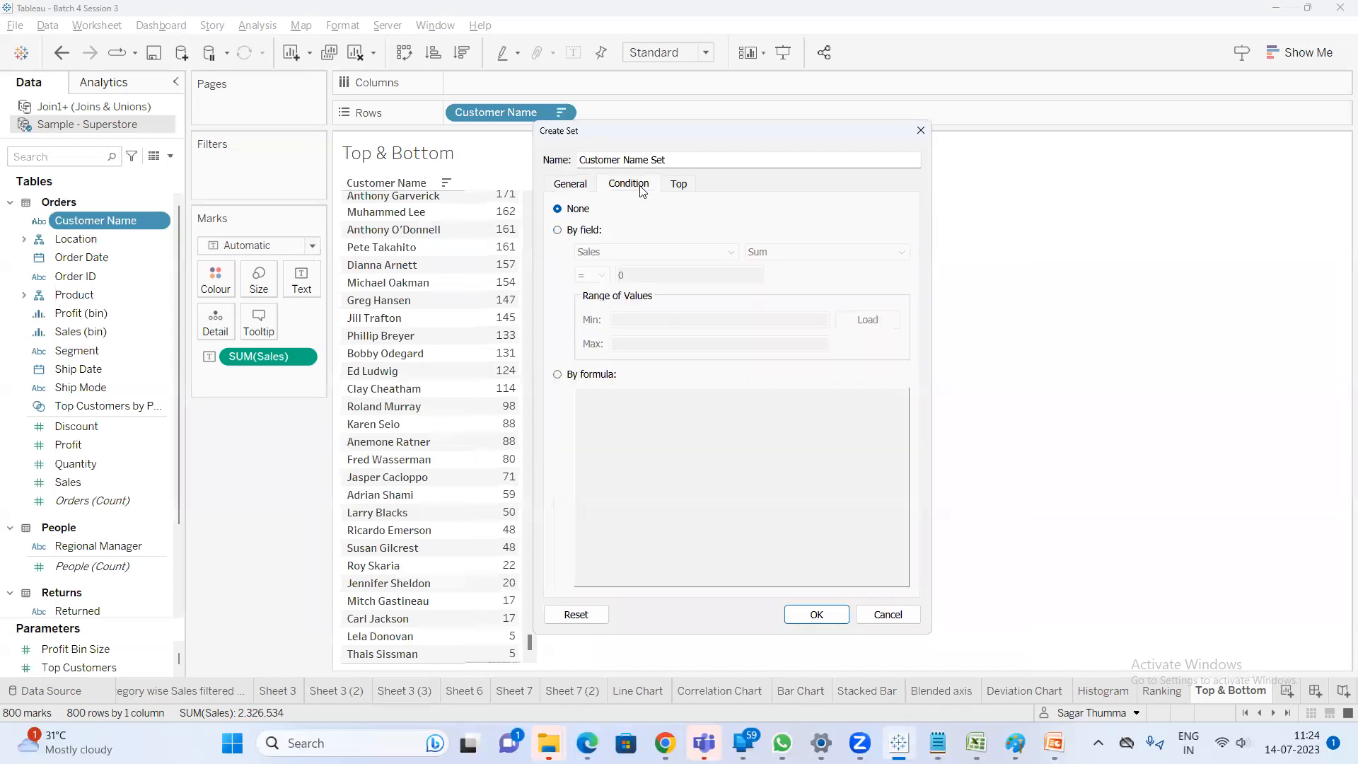
left_click(559, 231)
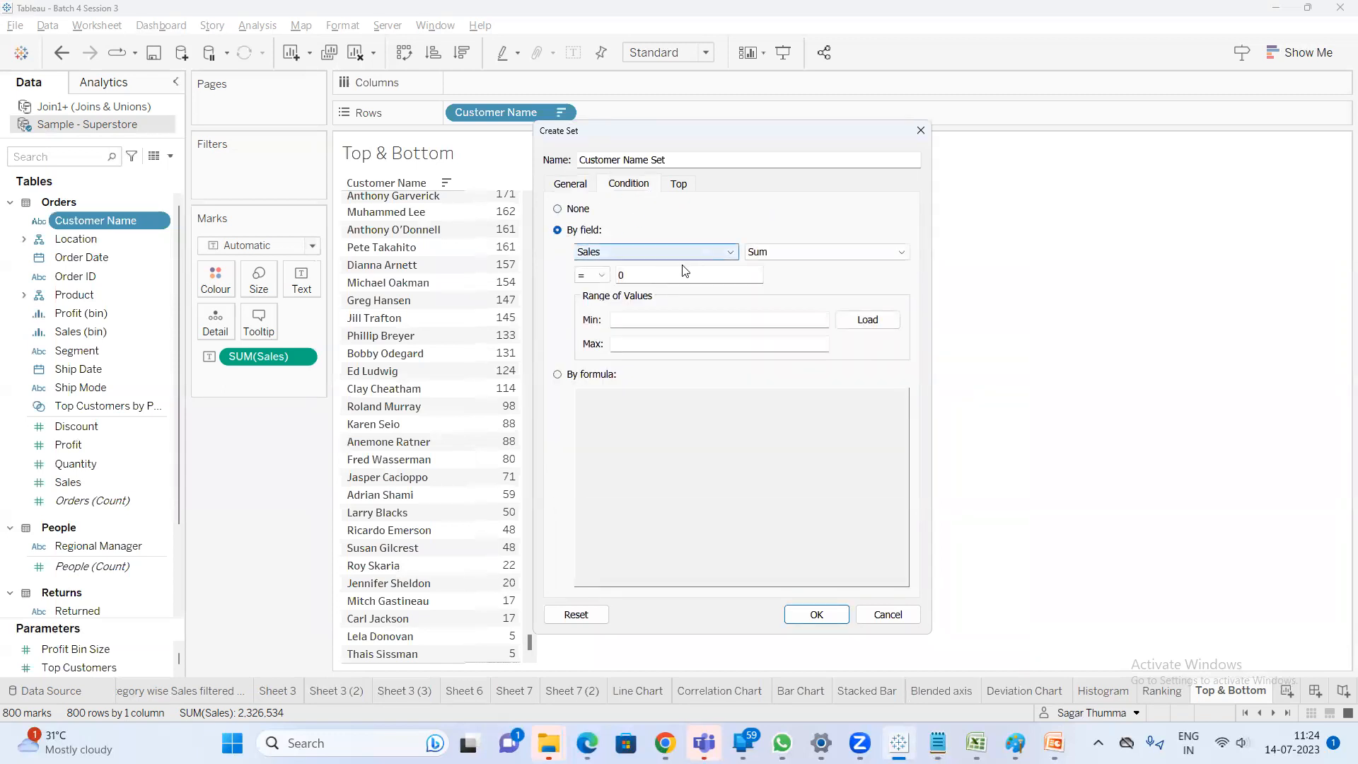
left_click_drag(679, 140, 764, 142)
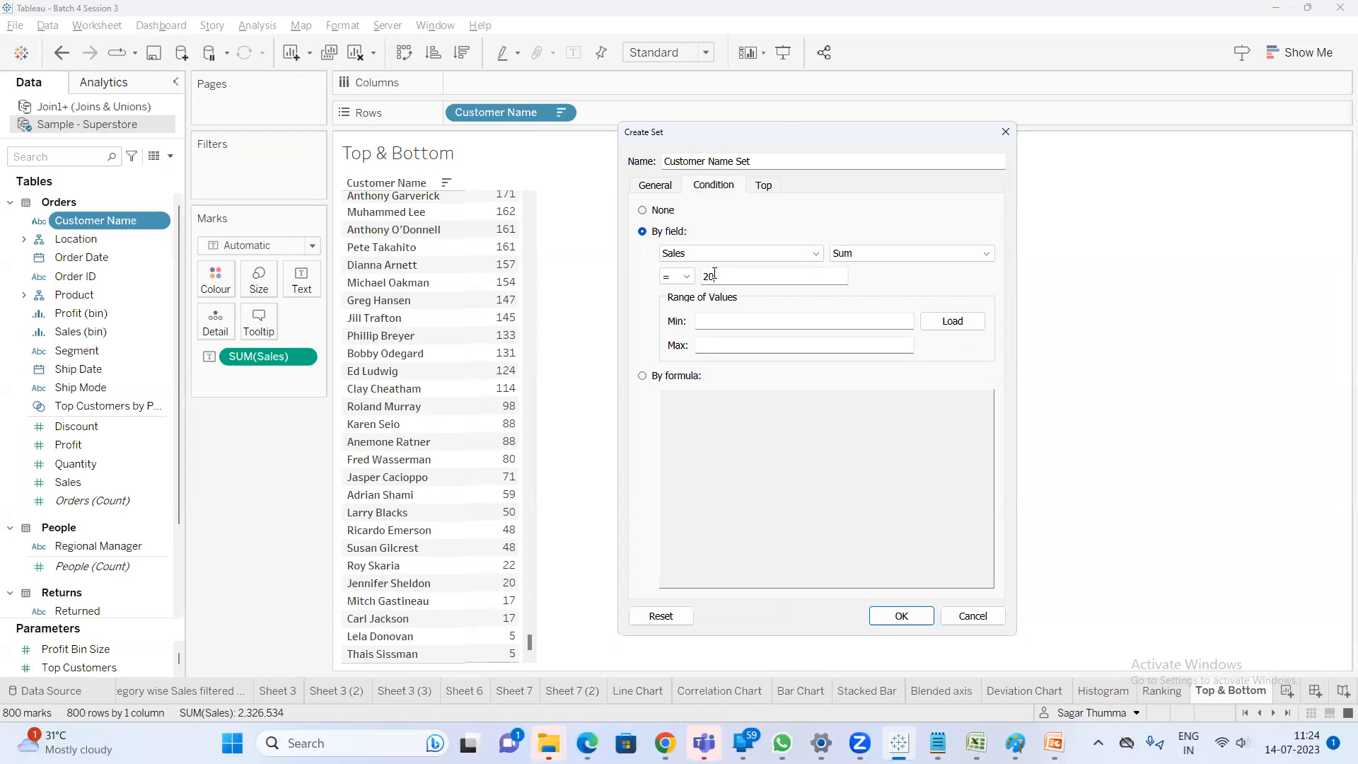
left_click(892, 623)
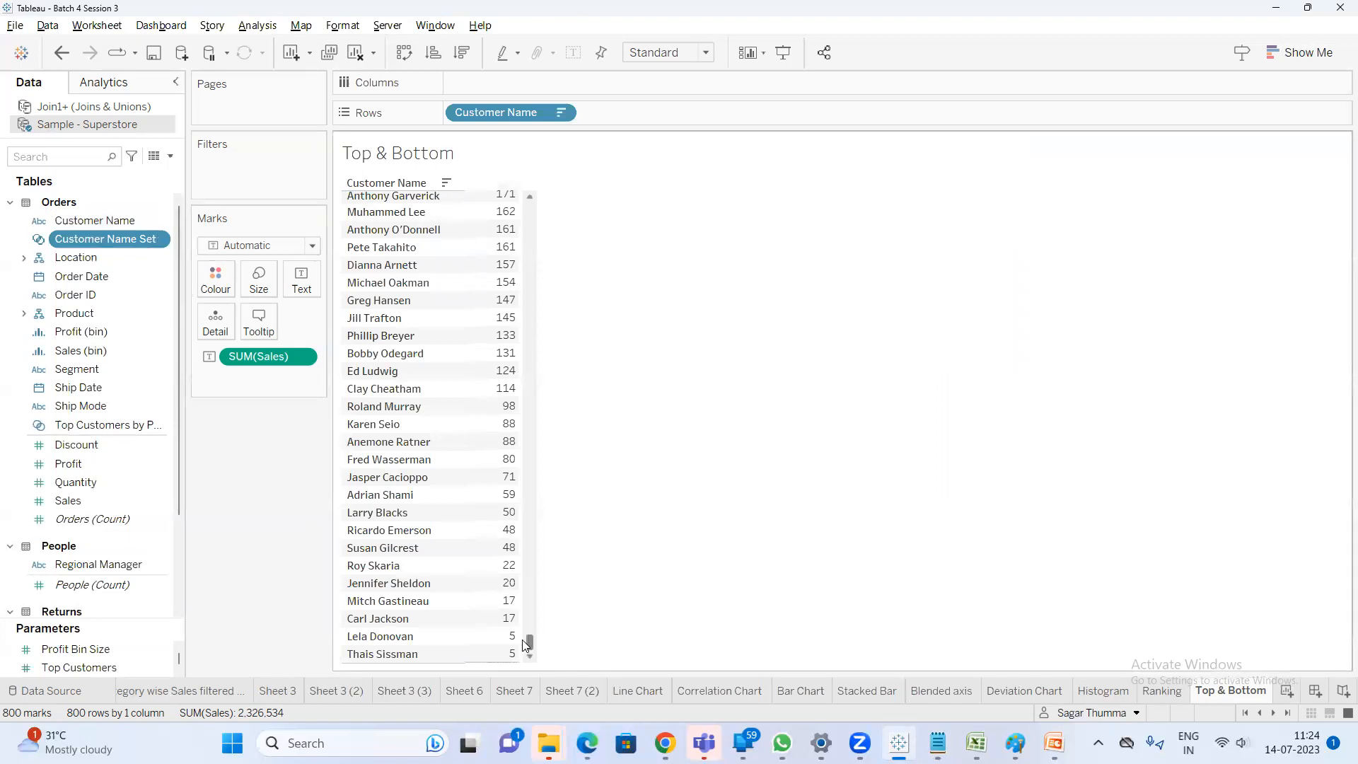
Drag Customer Name Set onto Filters, then take it back off, leaving all customers listed
left_click_drag(530, 645, 555, 112)
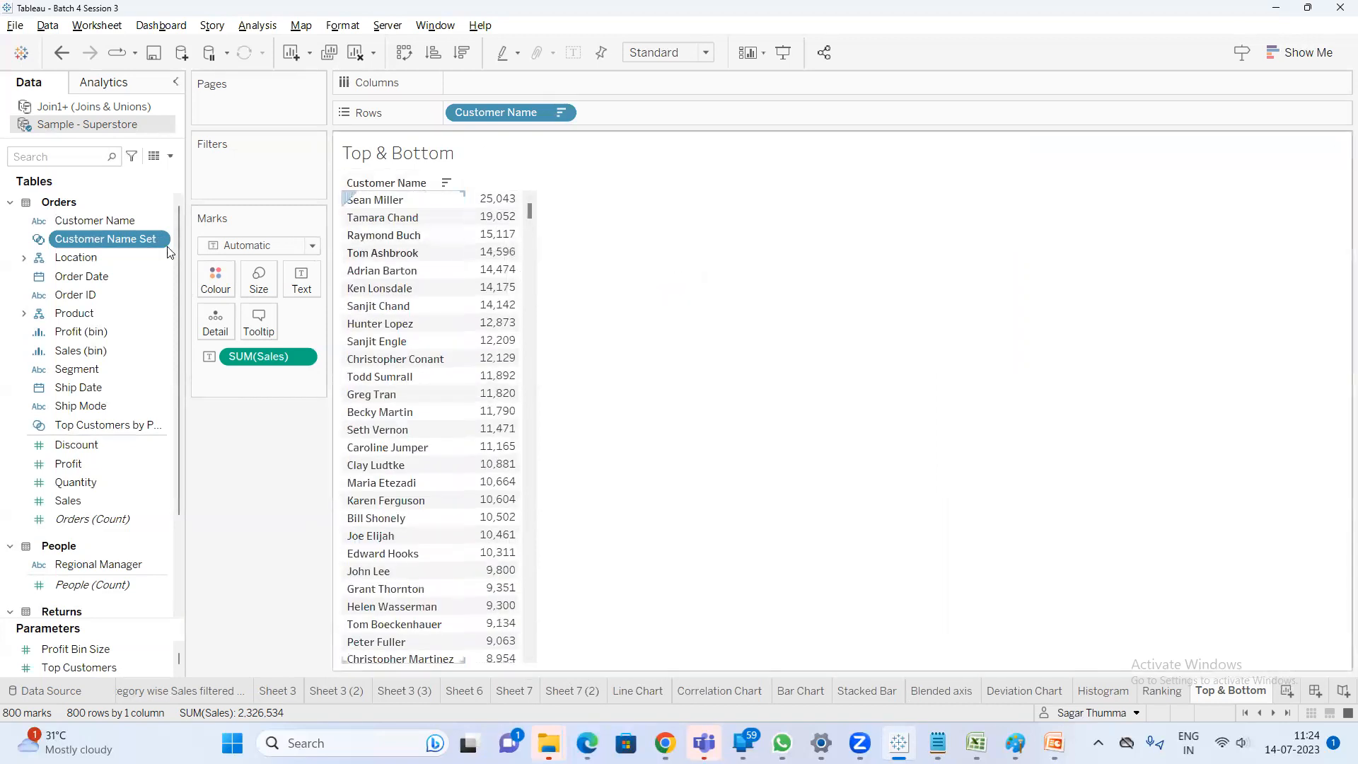
left_click_drag(113, 237, 215, 174)
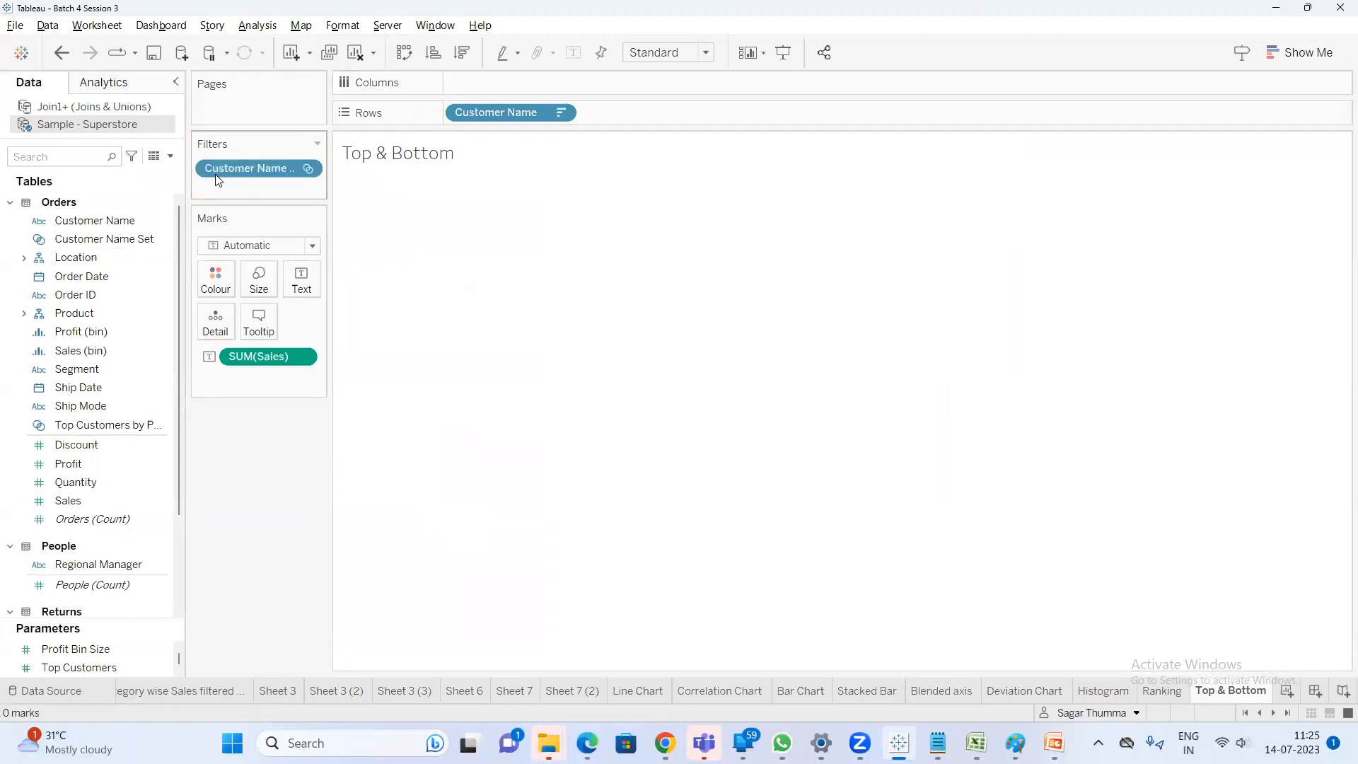
left_click_drag(265, 167, 113, 252)
right_click(109, 238)
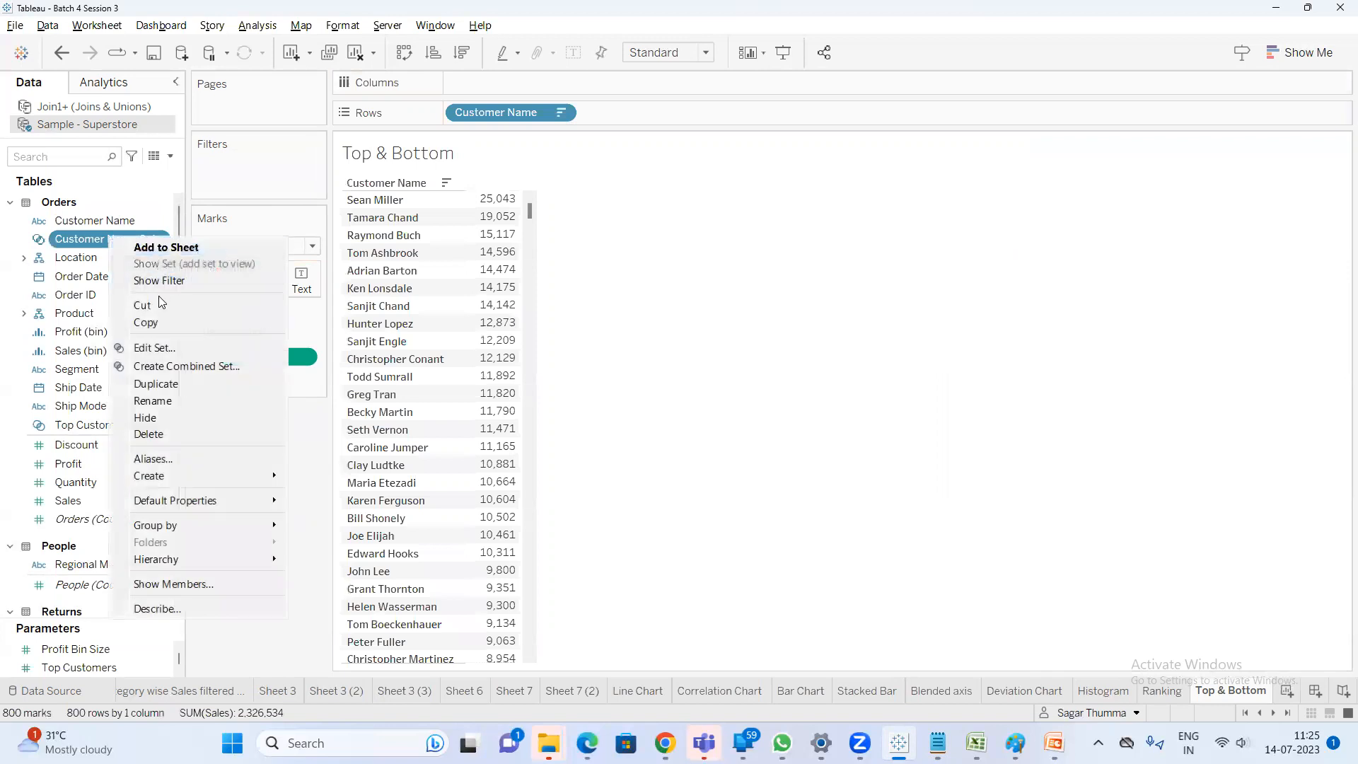
Edit Customer Name Set to Sum of Sales > 20,000 and filter by it, leaving only the 25,043 customer
left_click(155, 346)
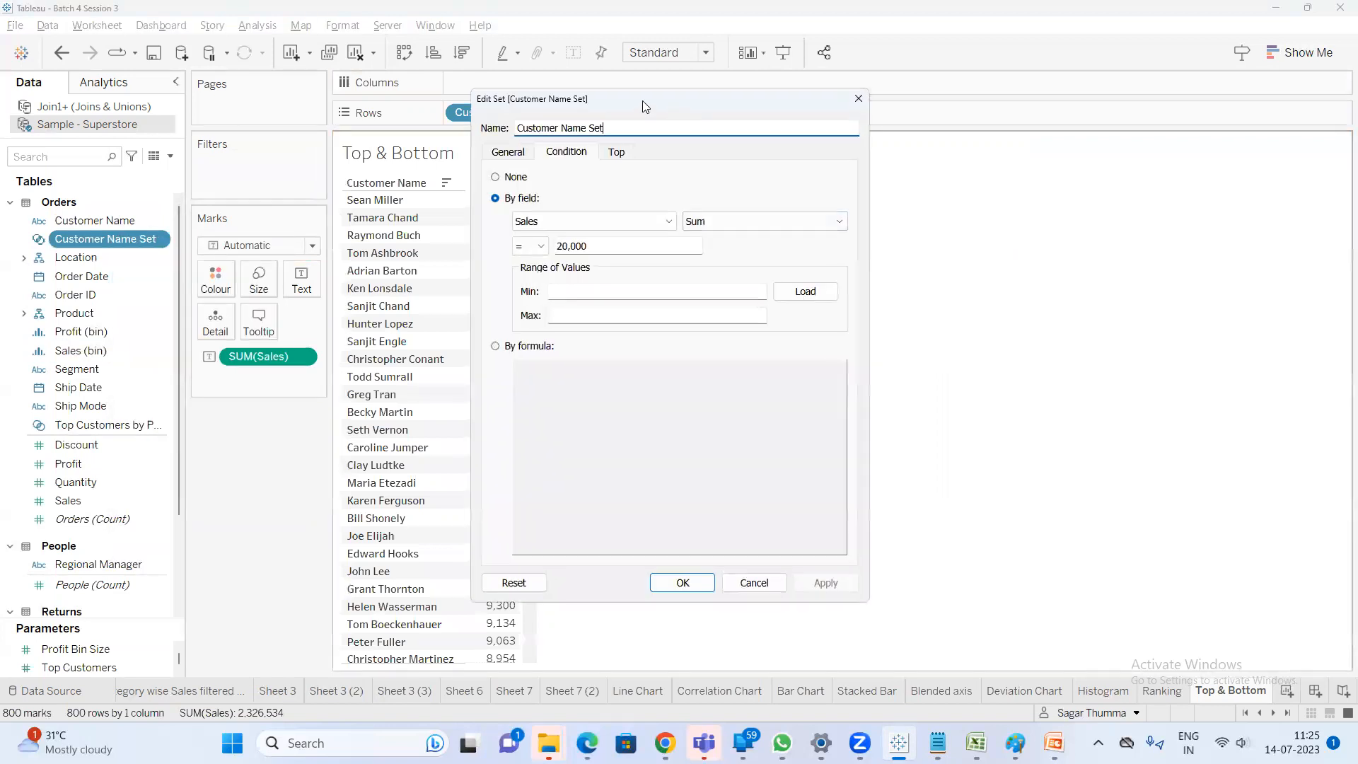
left_click_drag(642, 100, 962, 112)
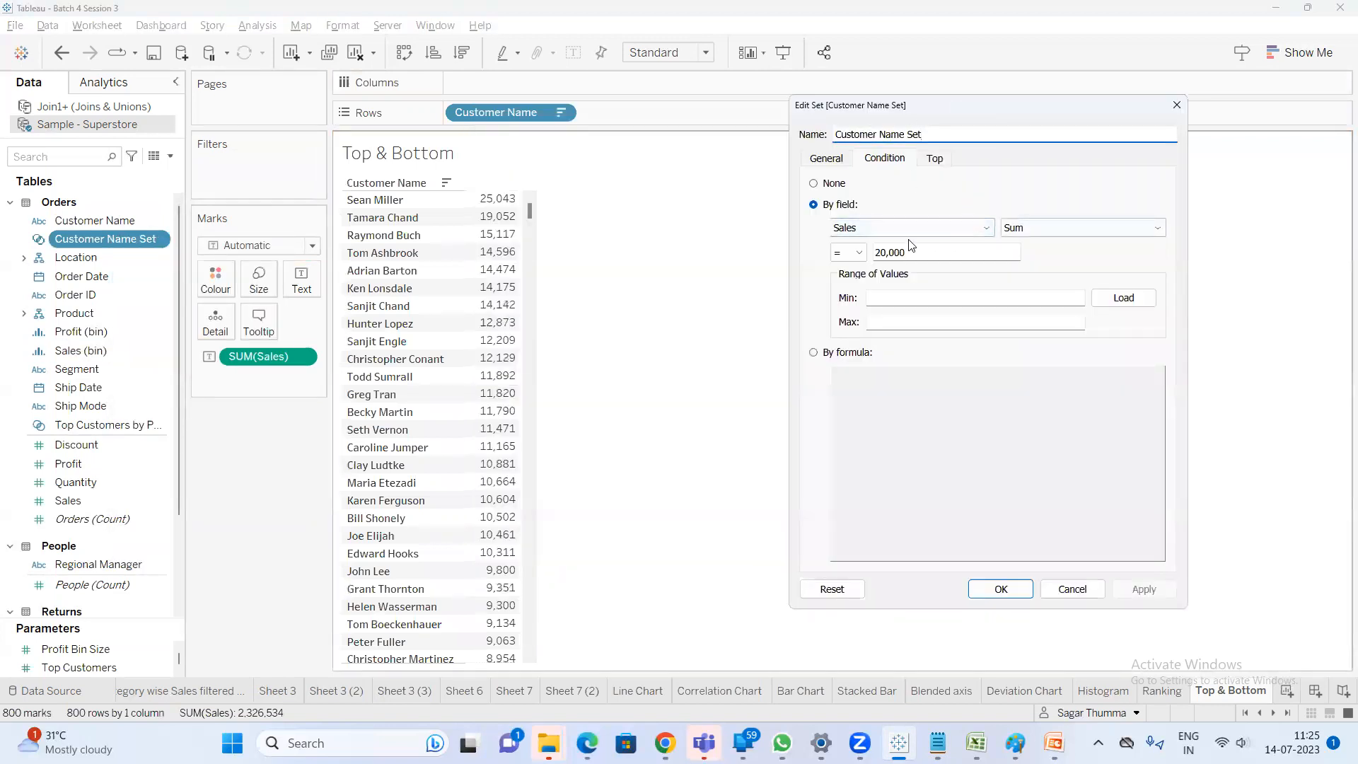
left_click(857, 252)
left_click(849, 322)
left_click(1144, 589)
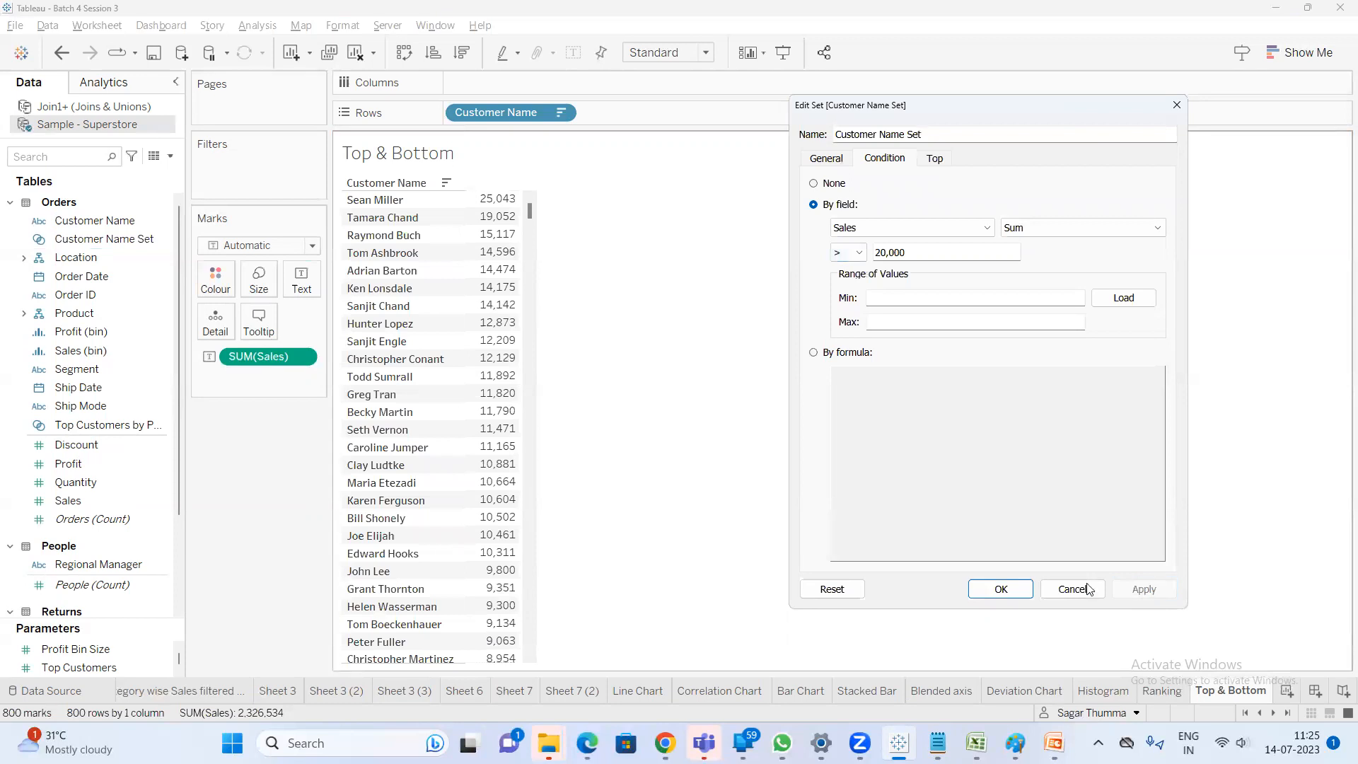
left_click(1021, 593)
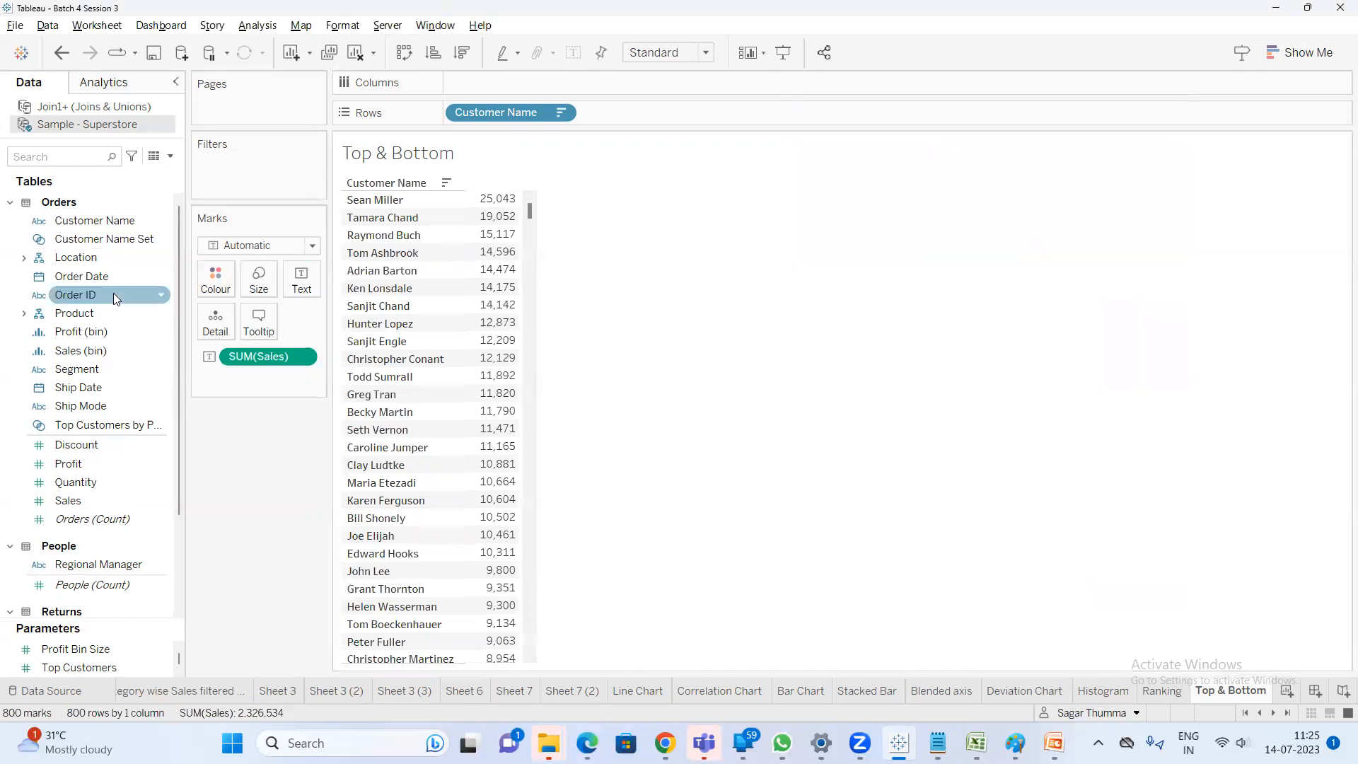
left_click(105, 239)
left_click_drag(191, 204, 212, 185)
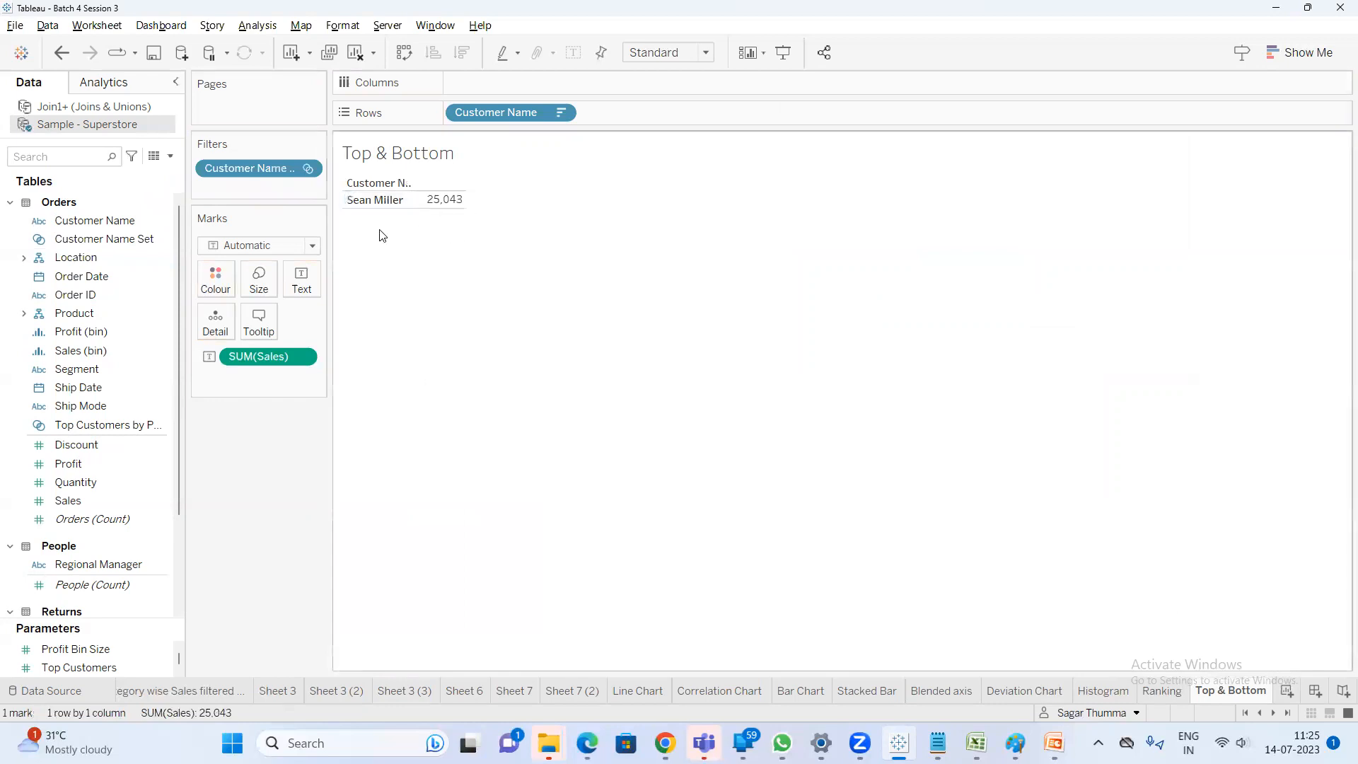
Lower the set condition to Sales > 15,000, showing three customers from 25,043 to 15,117
right_click(117, 244)
left_click(170, 356)
left_click(569, 247)
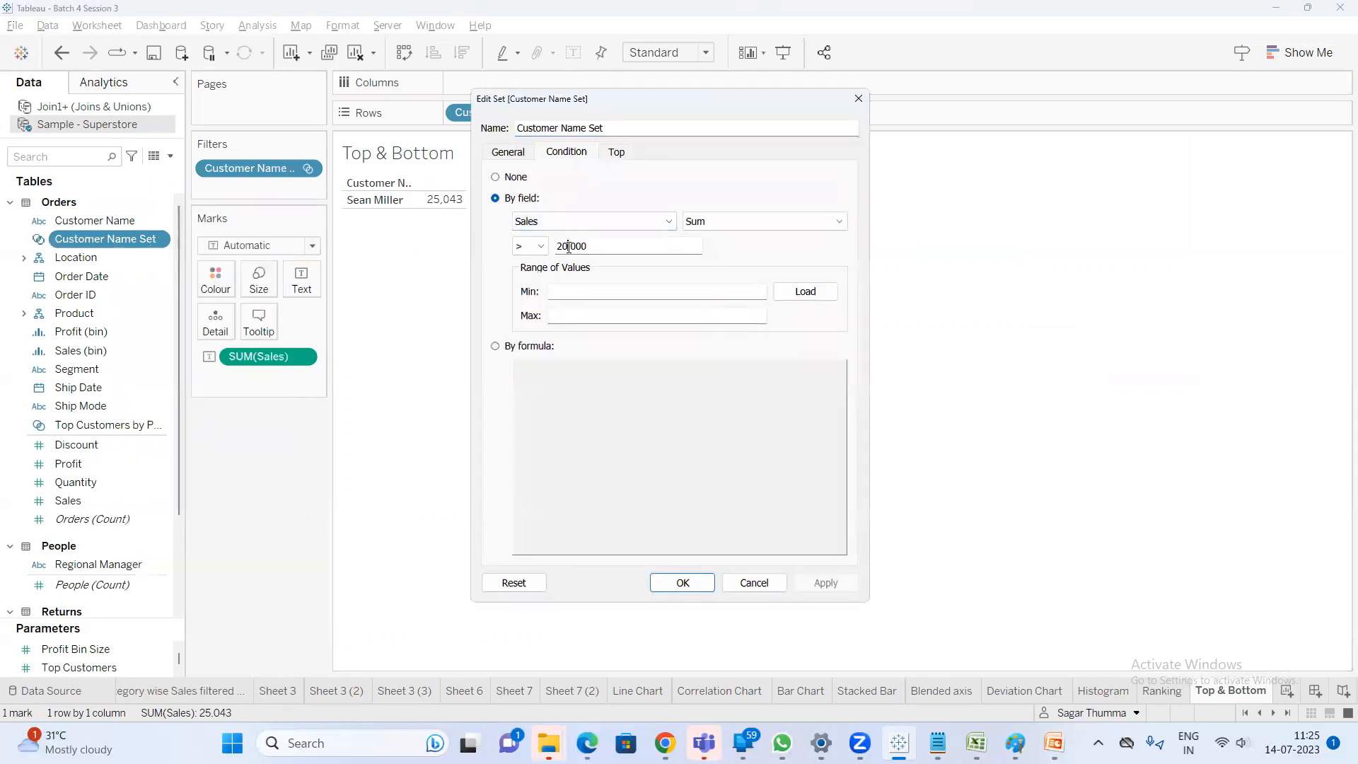
key("BackSpace")
key("BackSpace")
left_click(826, 585)
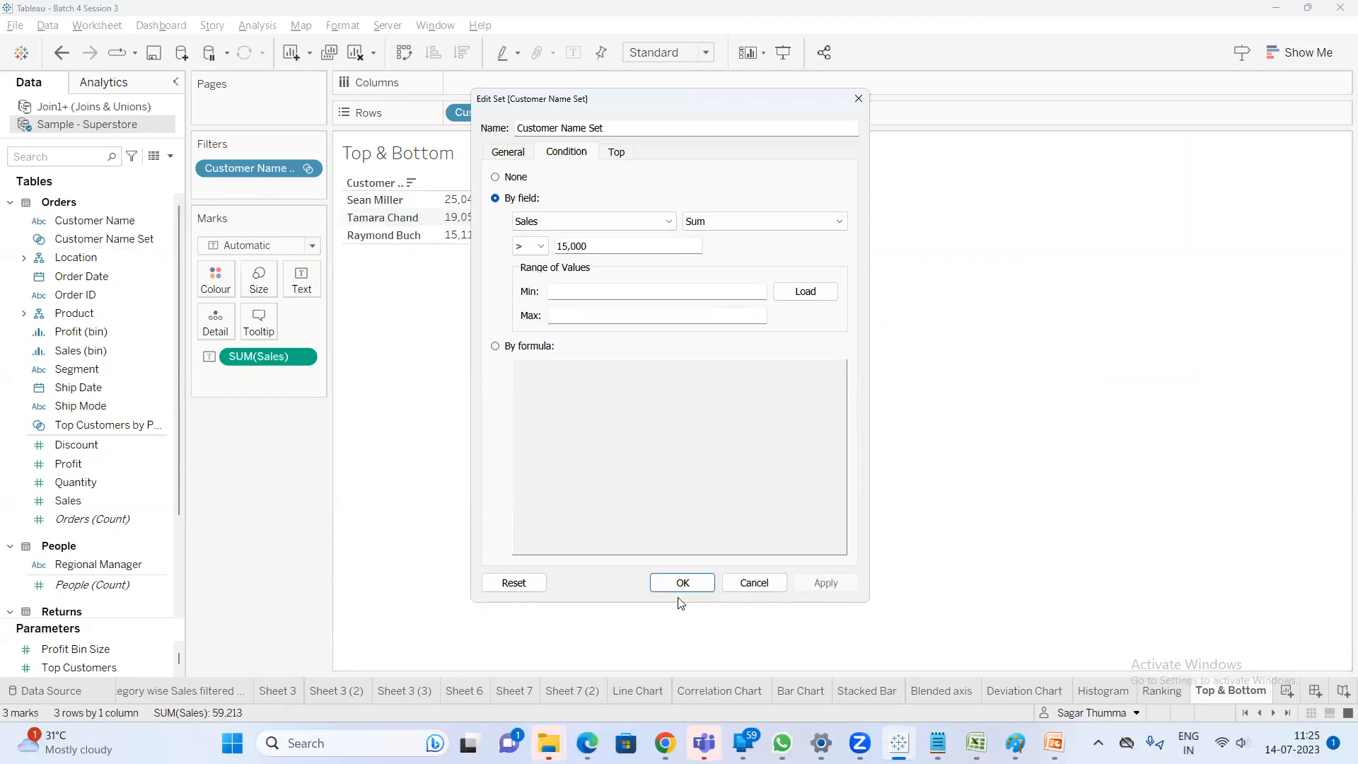
left_click(531, 246)
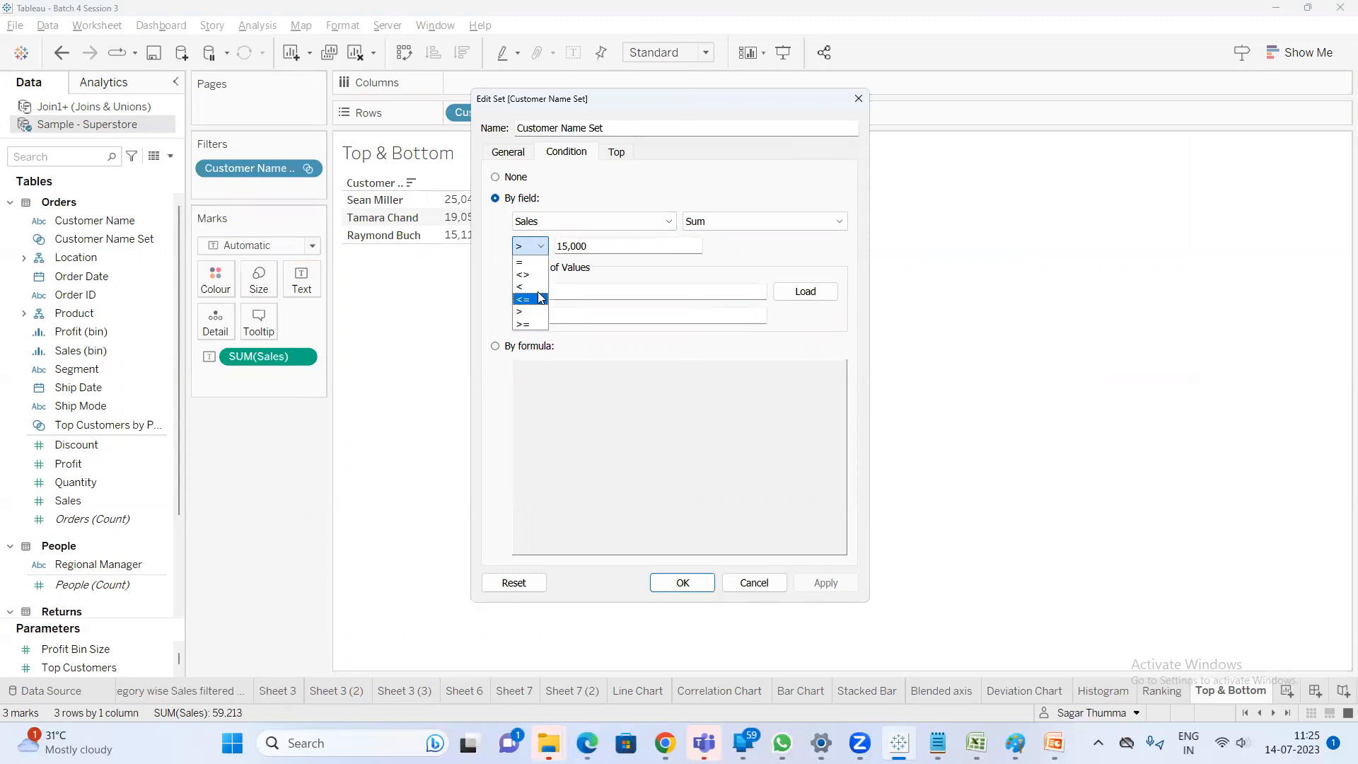
left_click(665, 253)
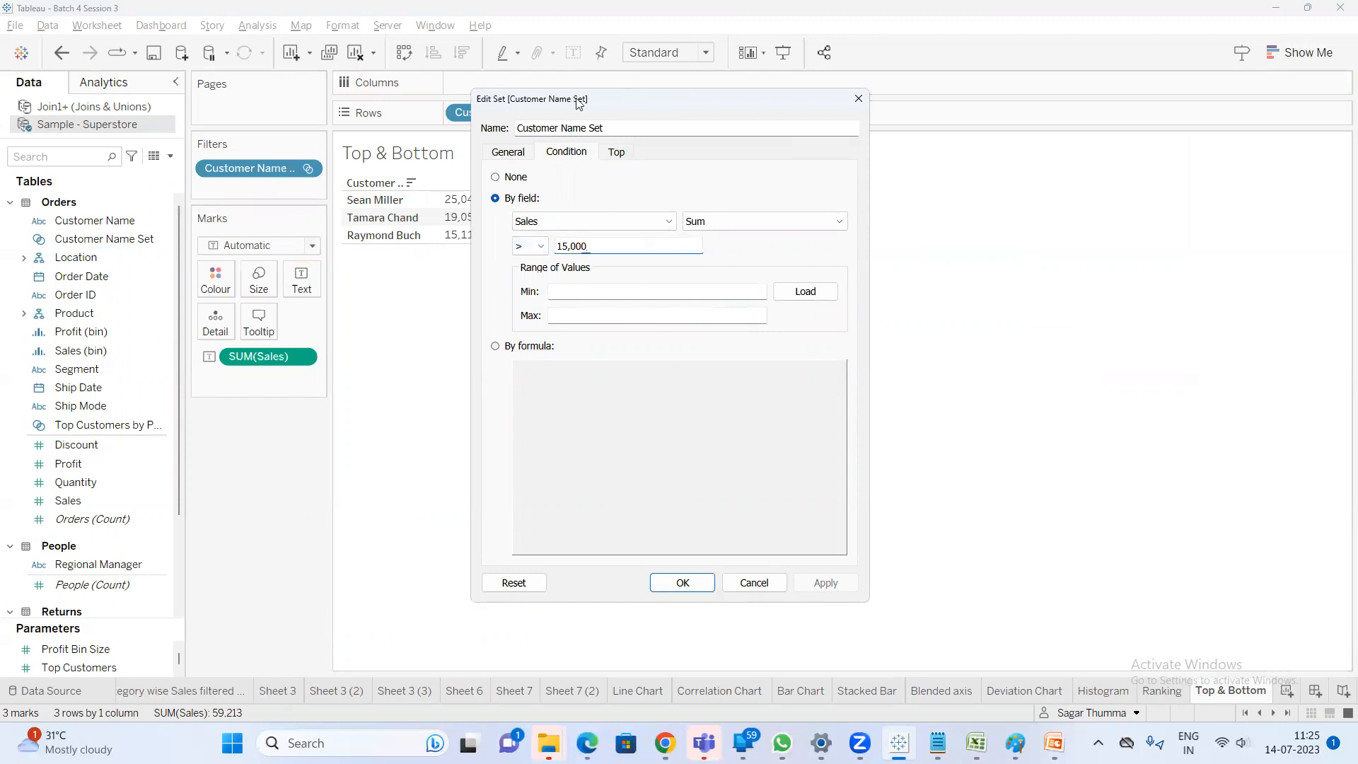
Set the set's condition to None and show its Top options
left_click_drag(578, 103, 571, 232)
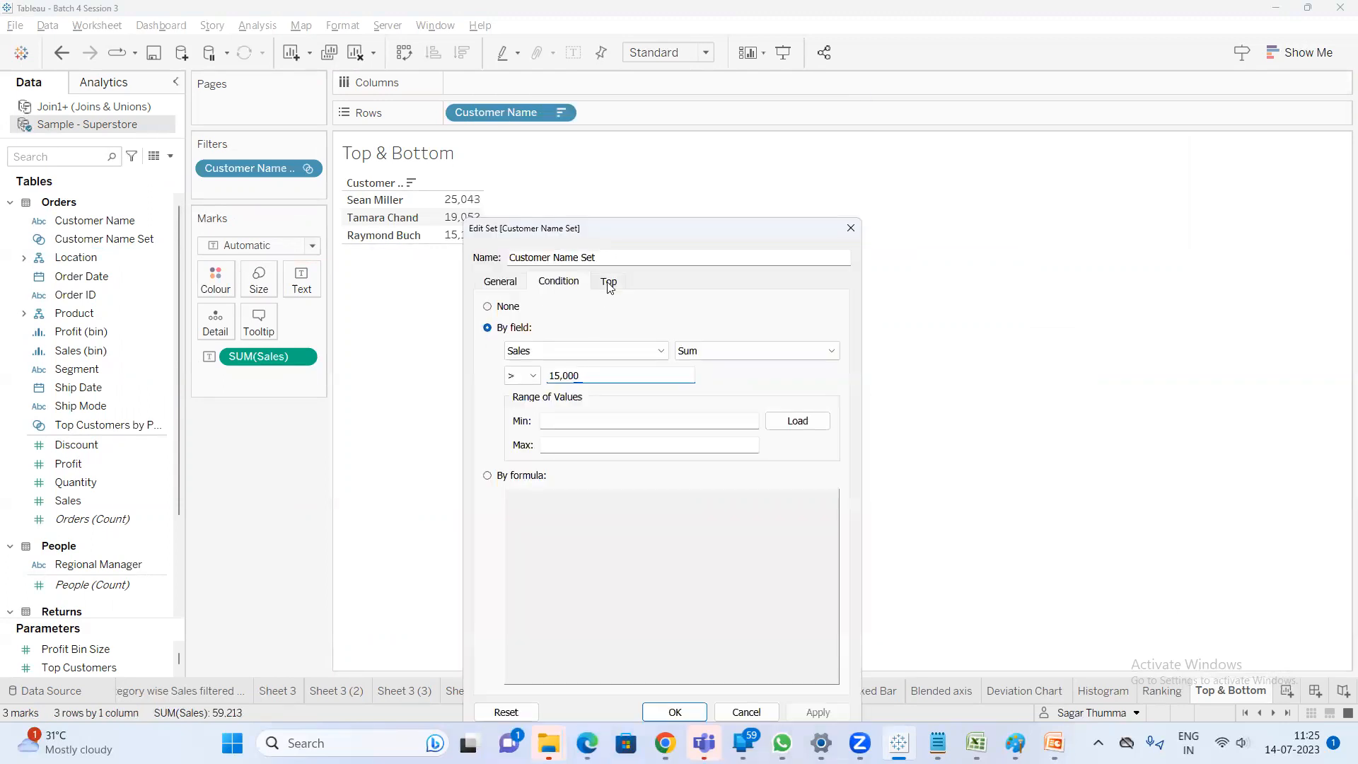
left_click(507, 308)
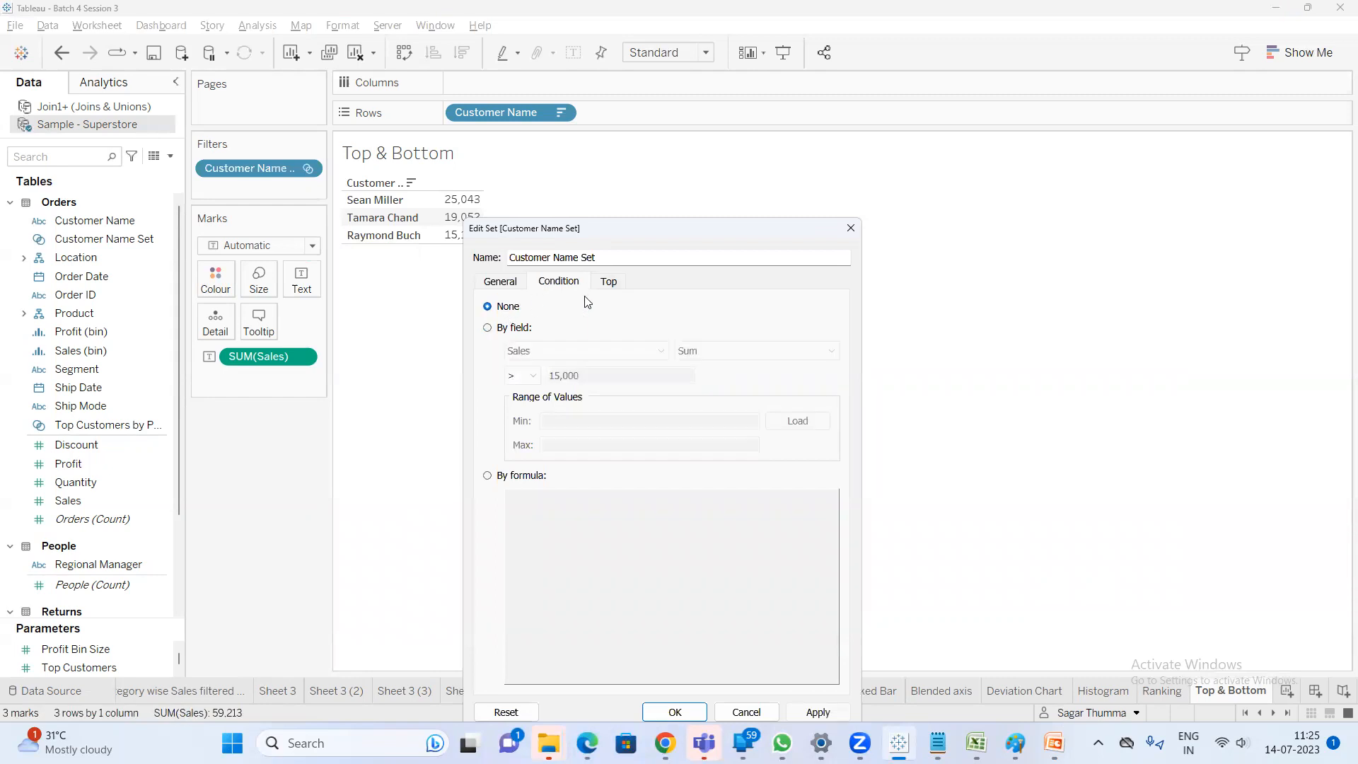
left_click(607, 283)
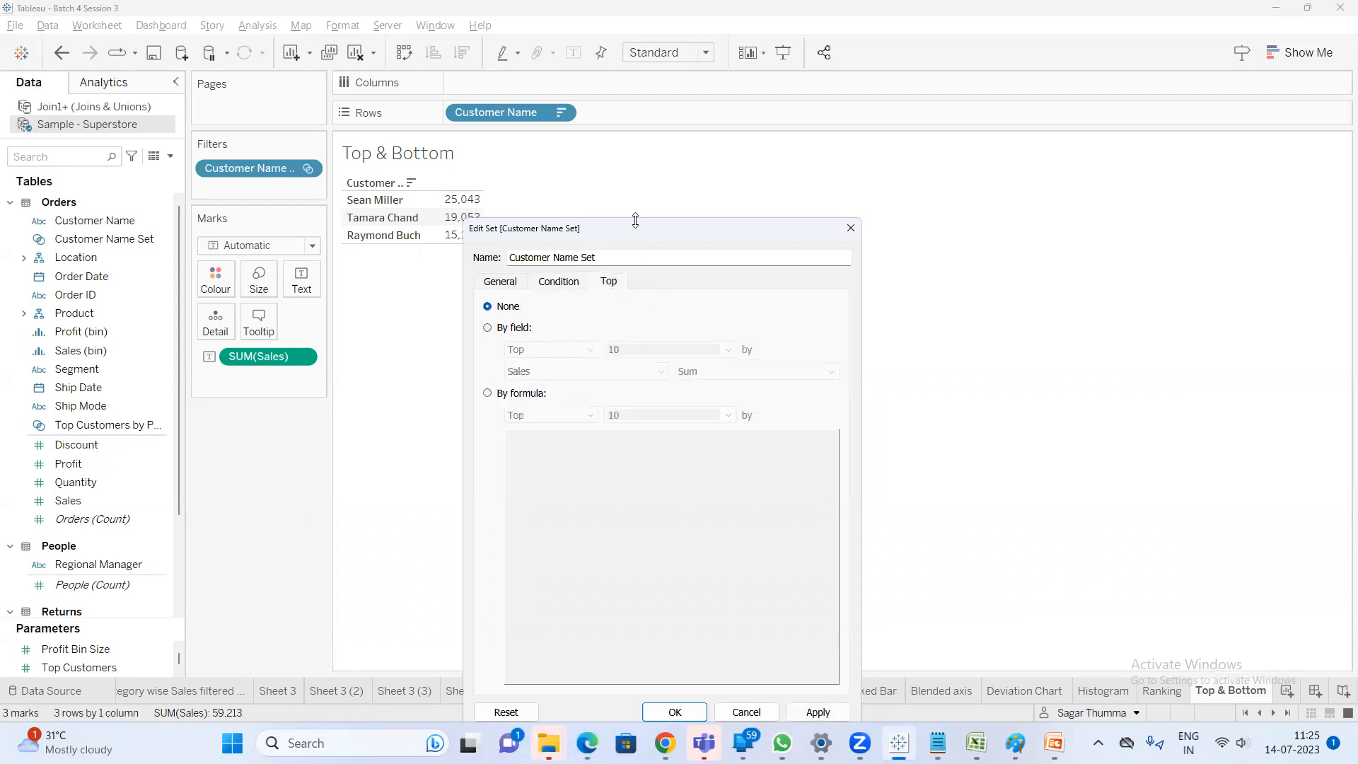
left_click_drag(632, 233, 992, 192)
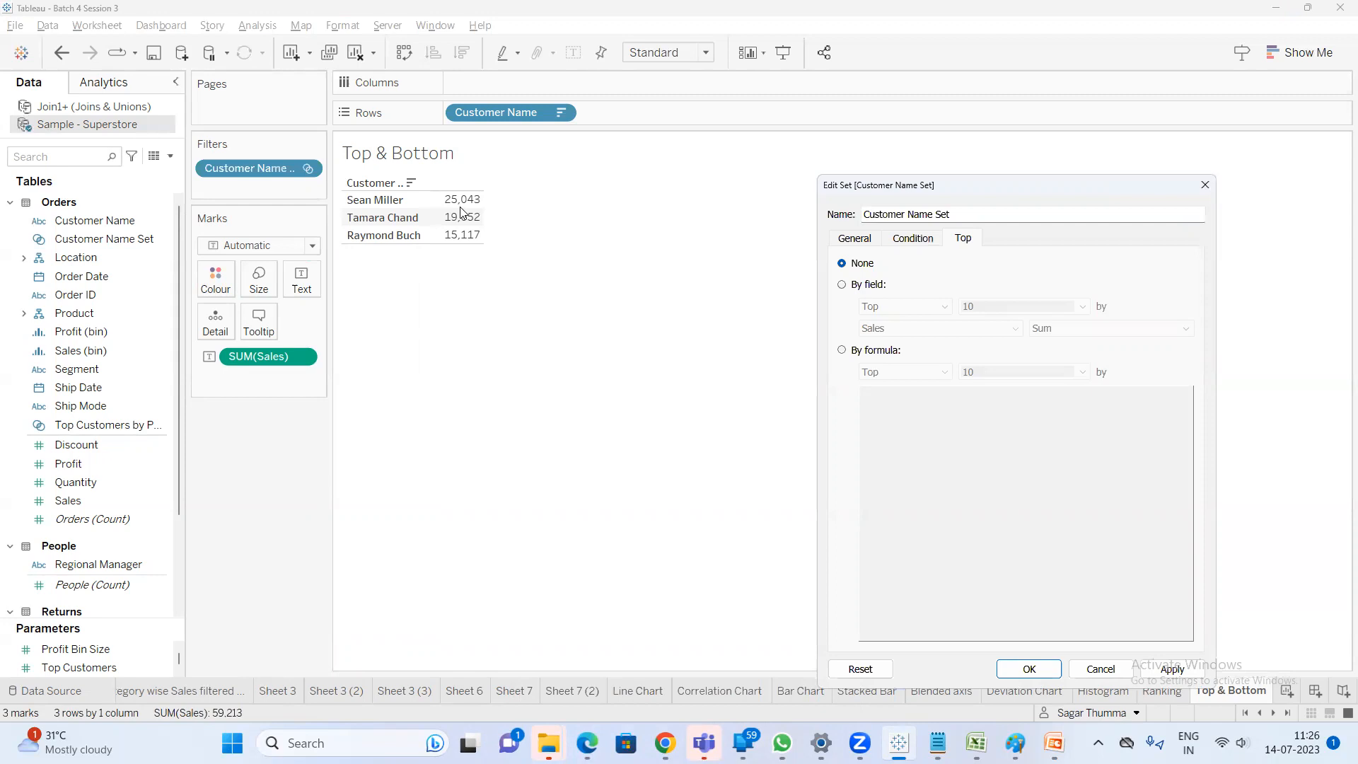
Limit the customer set to the top 5 customers by Sum of Sales
left_click(856, 290)
left_click_drag(972, 198, 748, 116)
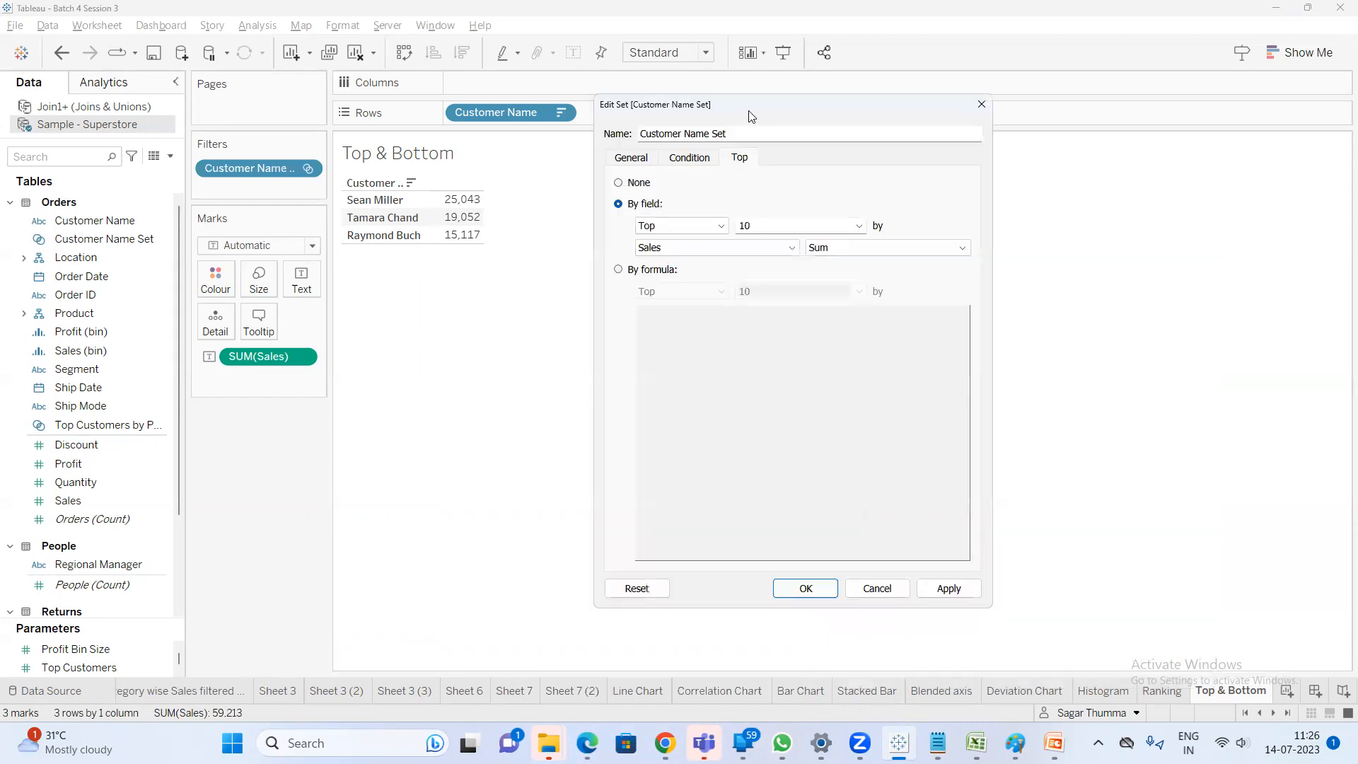
left_click_drag(754, 226, 667, 222)
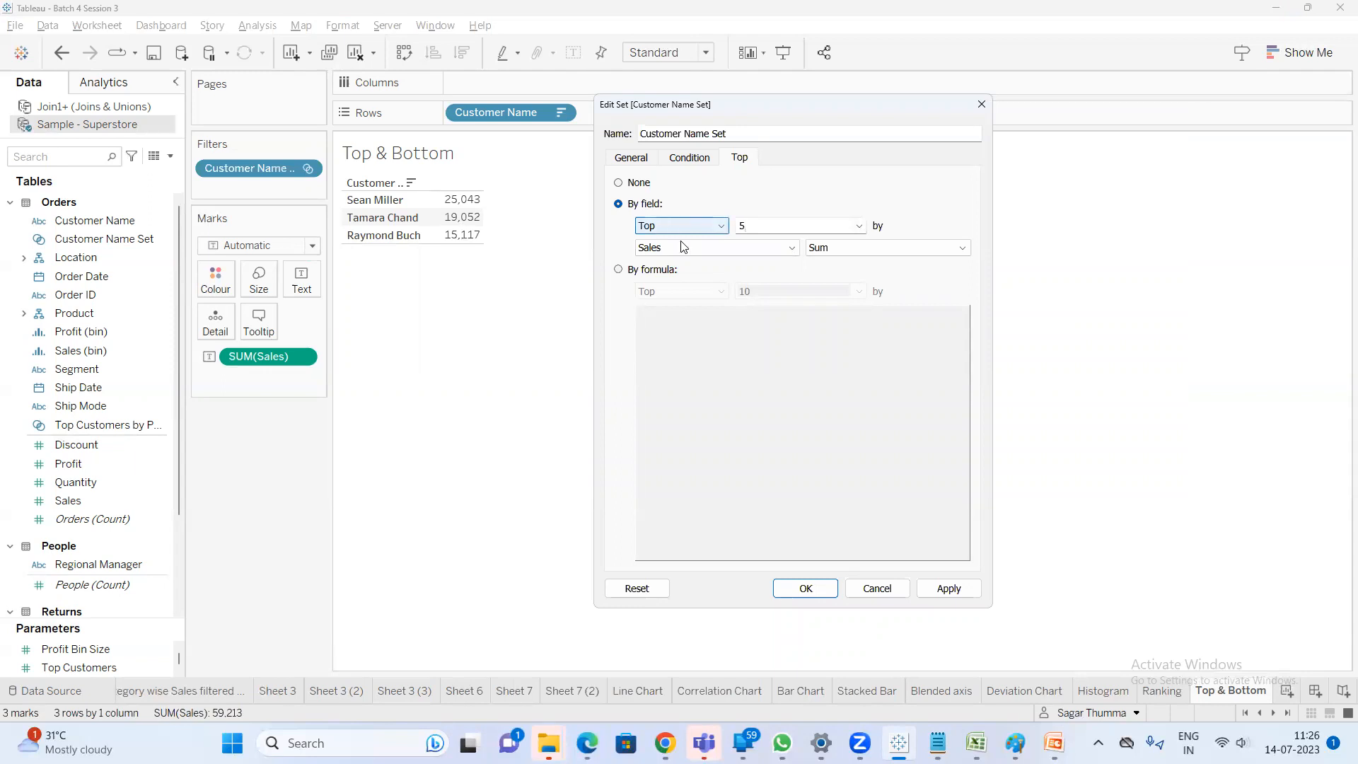
left_click(772, 244)
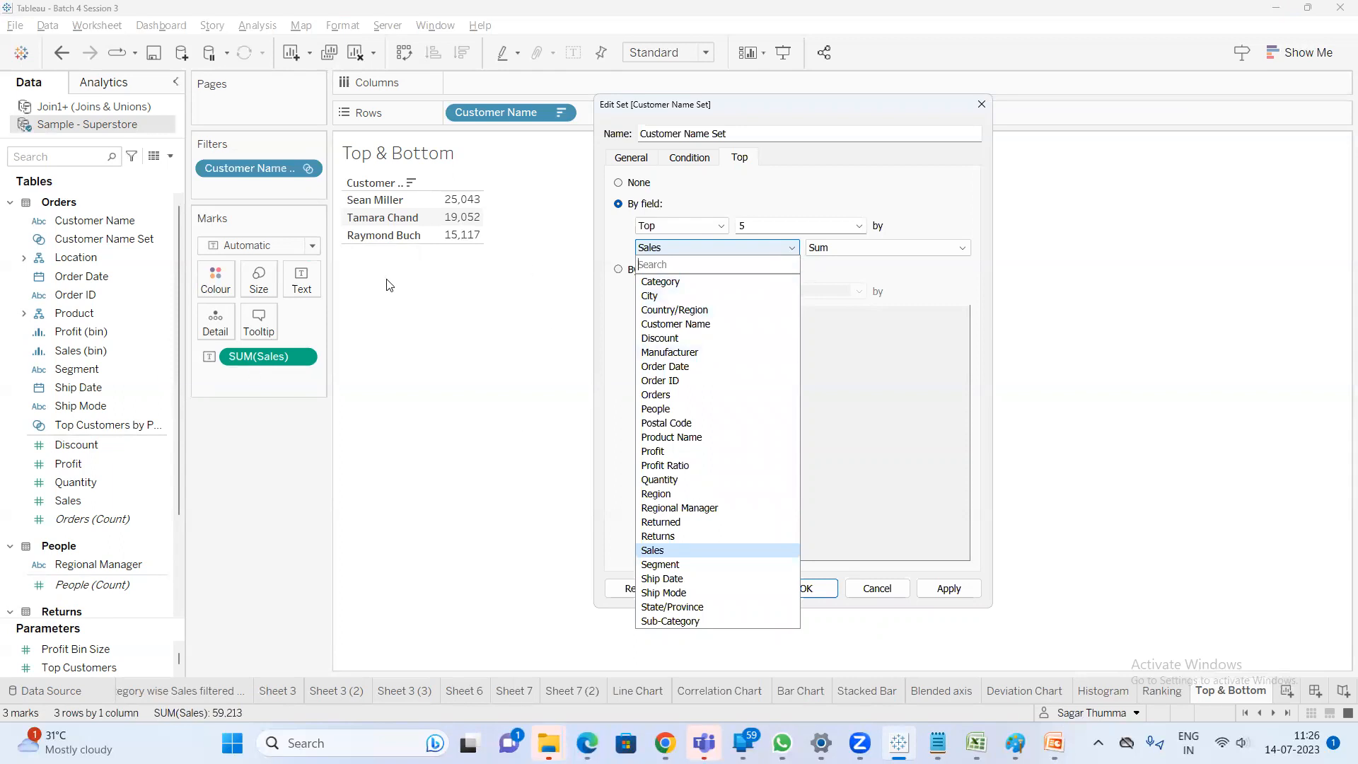
left_click(668, 252)
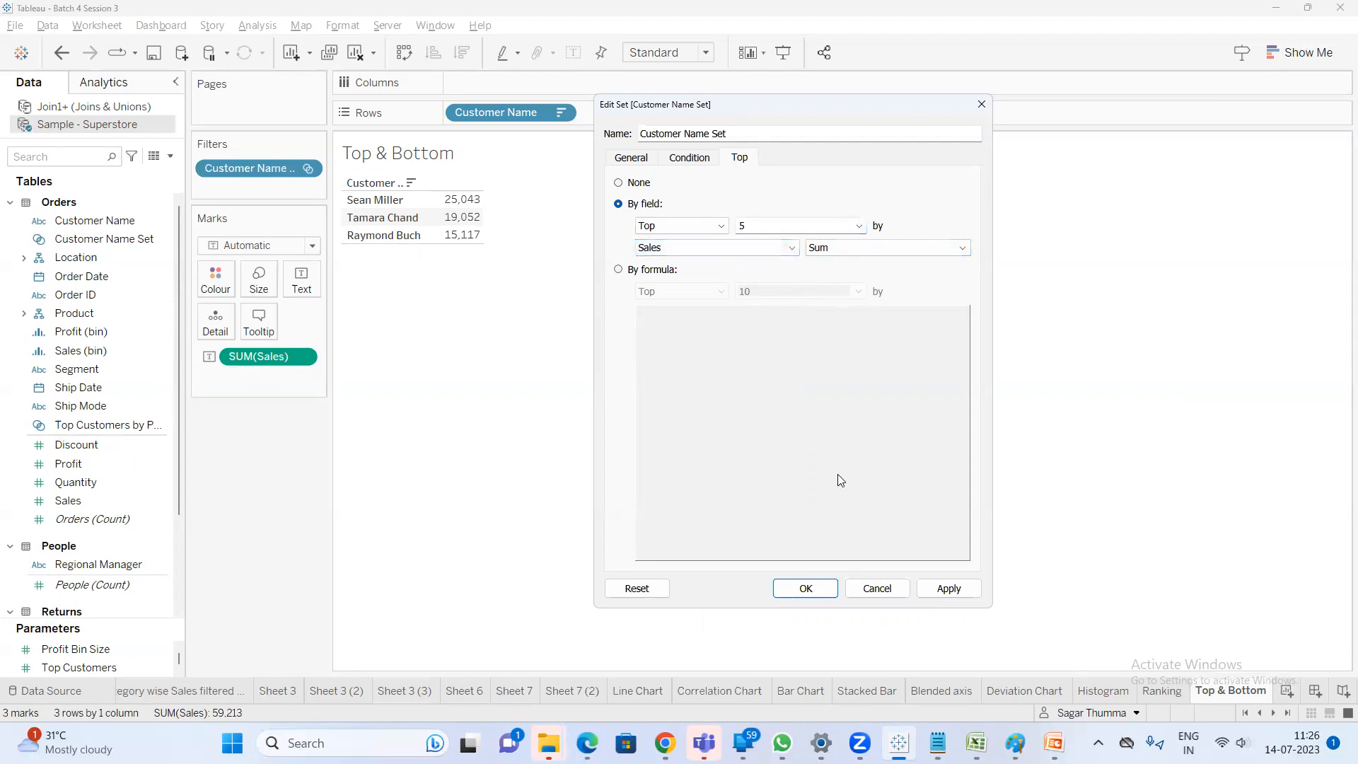
left_click(815, 598)
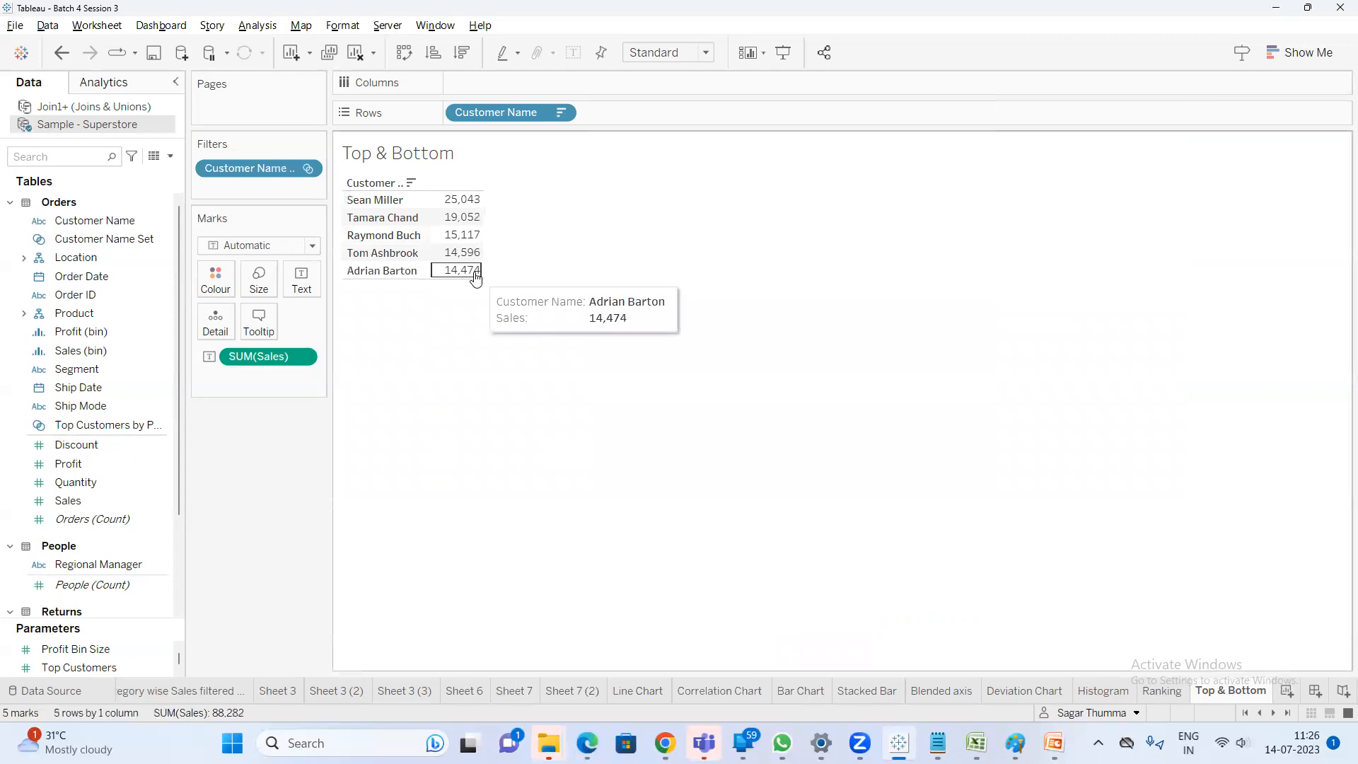
Rename the sheet to 'Top 5' and start a new blank worksheet
double_click(1222, 697)
type("Top 5")
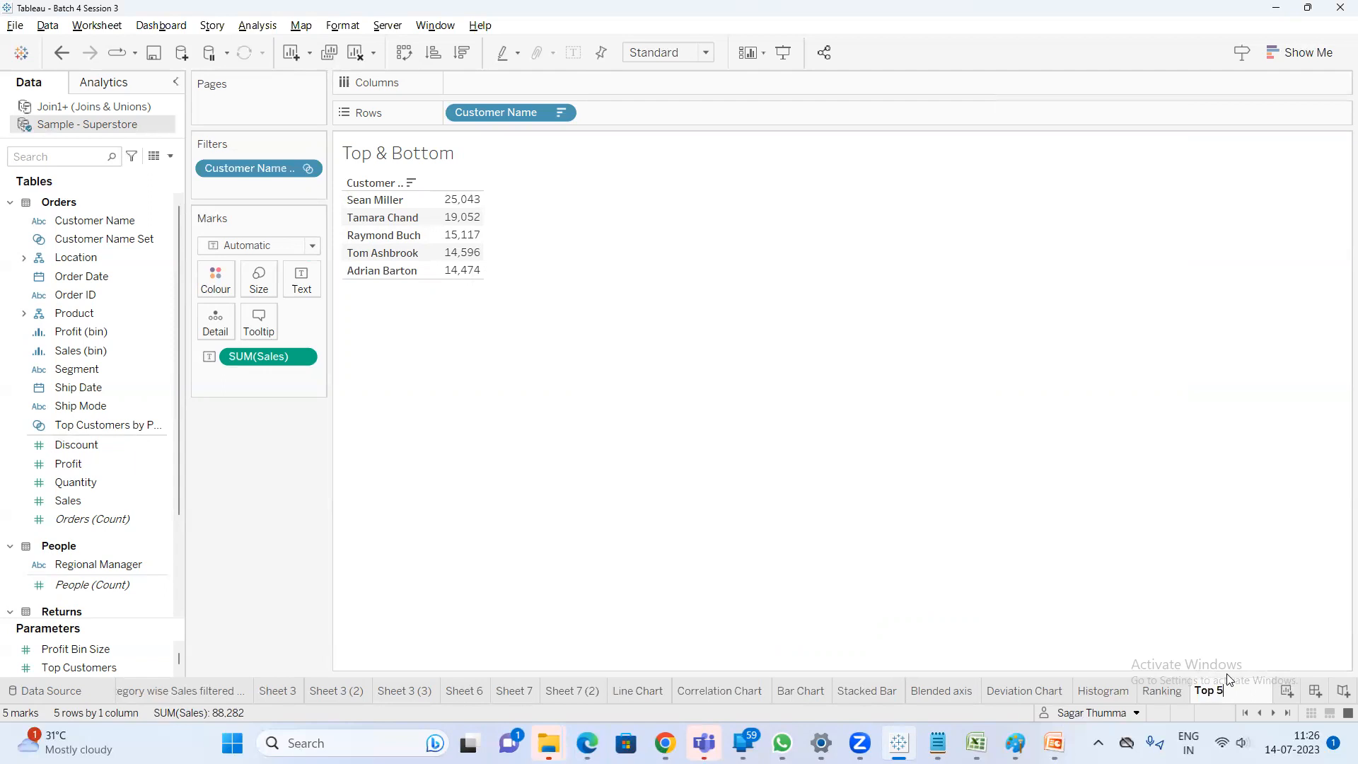
key("Return")
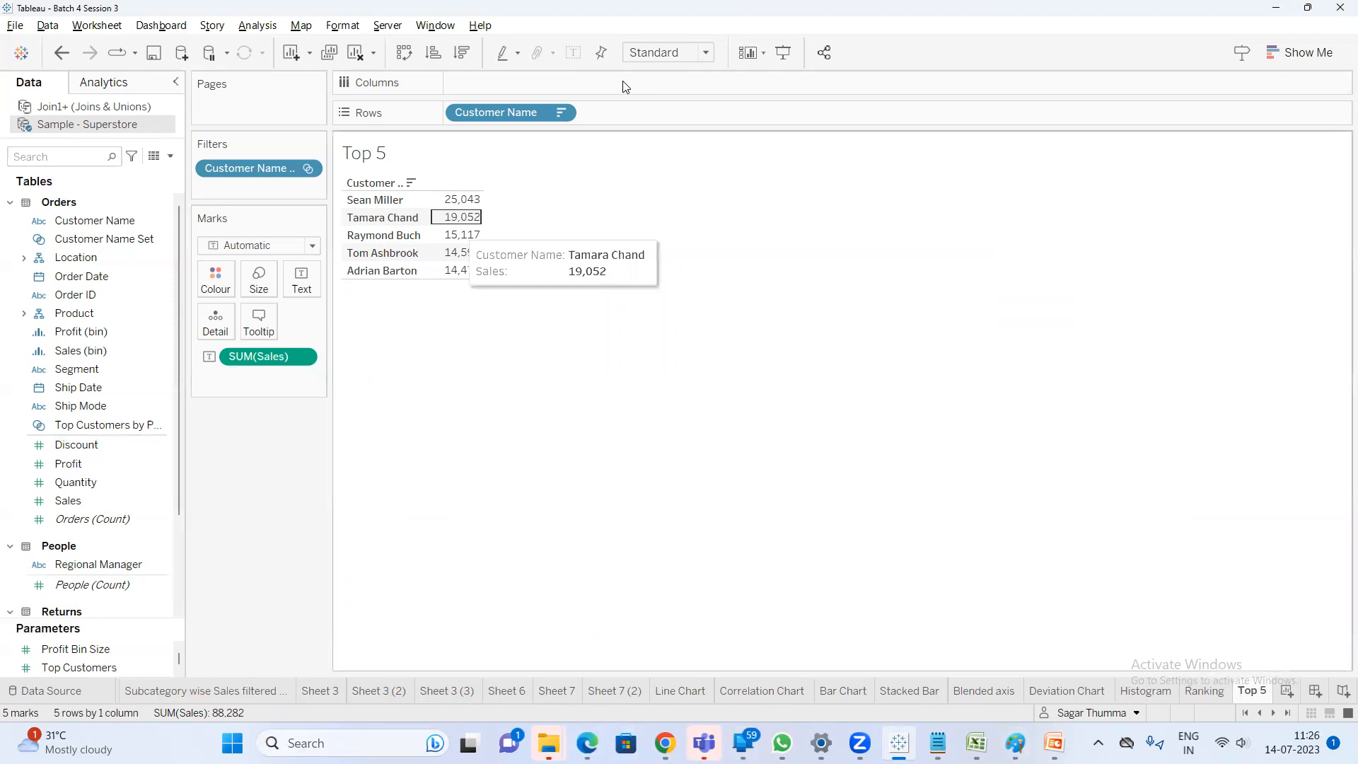
left_click(1287, 690)
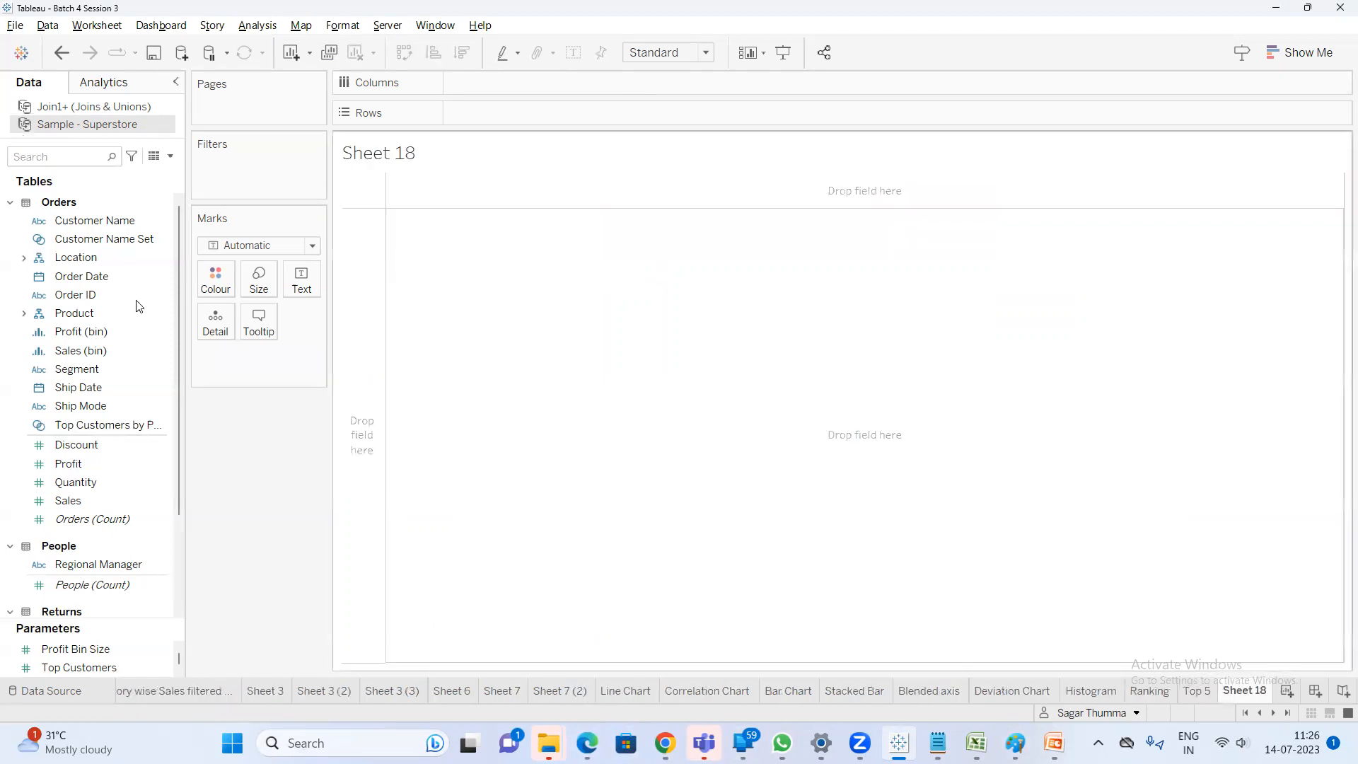
Build a table of Customer Name by Sales, sorted lowest sales first
left_click(83, 158)
type("cus")
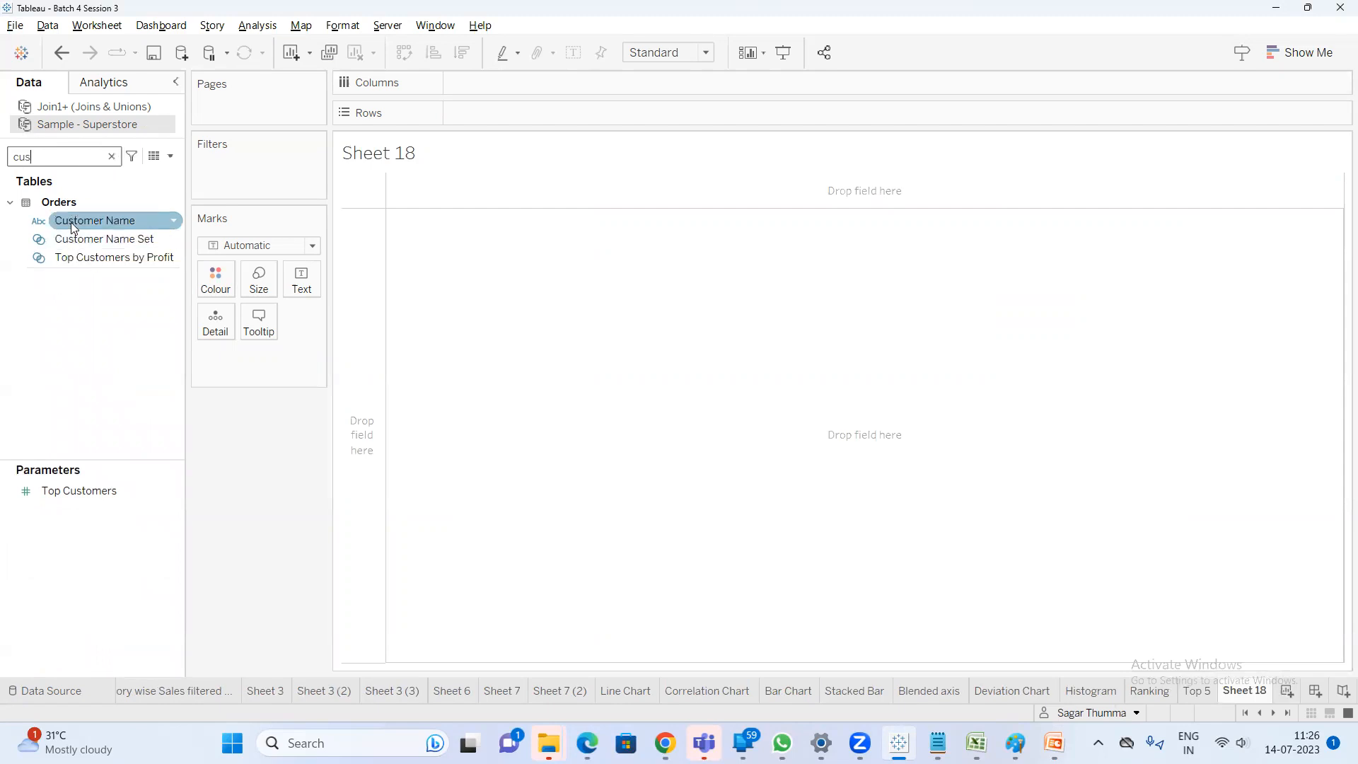
left_click_drag(92, 220, 475, 120)
double_click(40, 158)
type("sa")
double_click(69, 241)
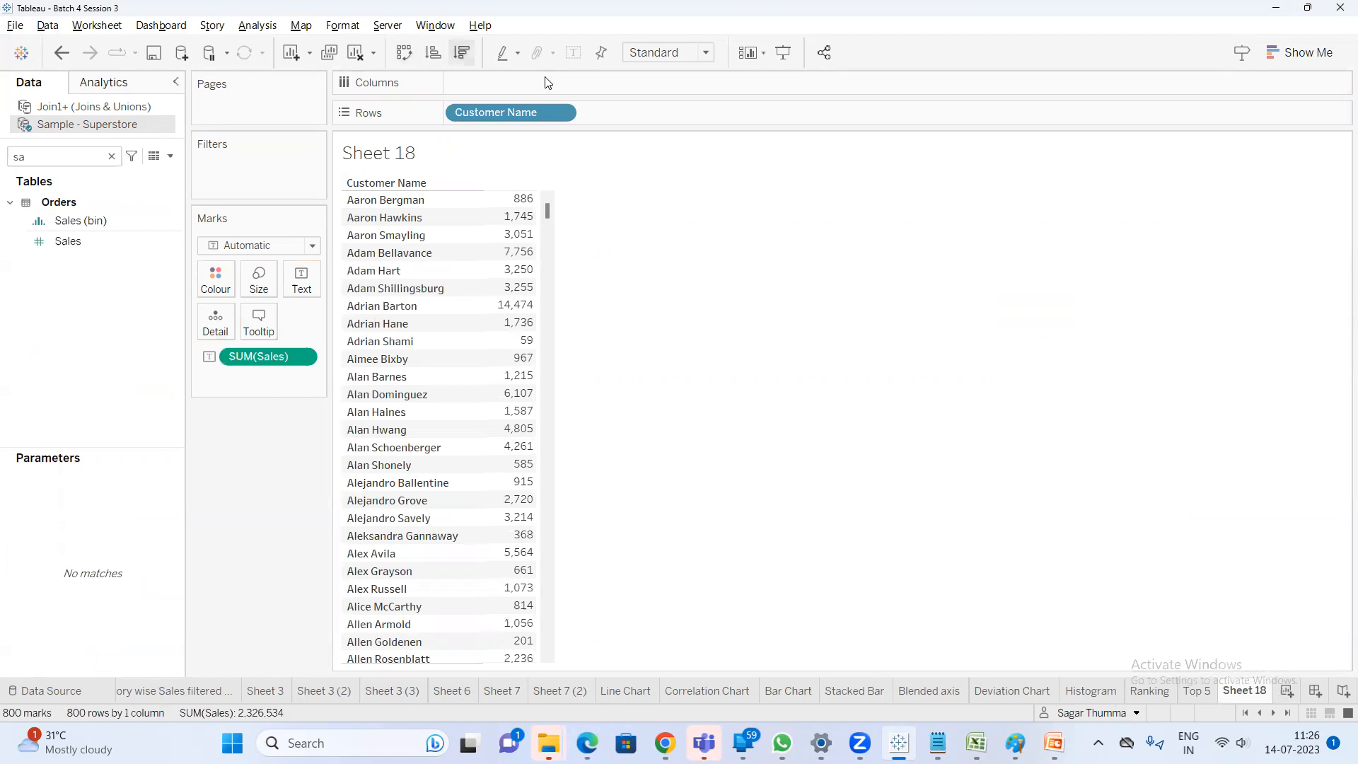
left_click(434, 53)
left_click_drag(520, 195, 498, 271)
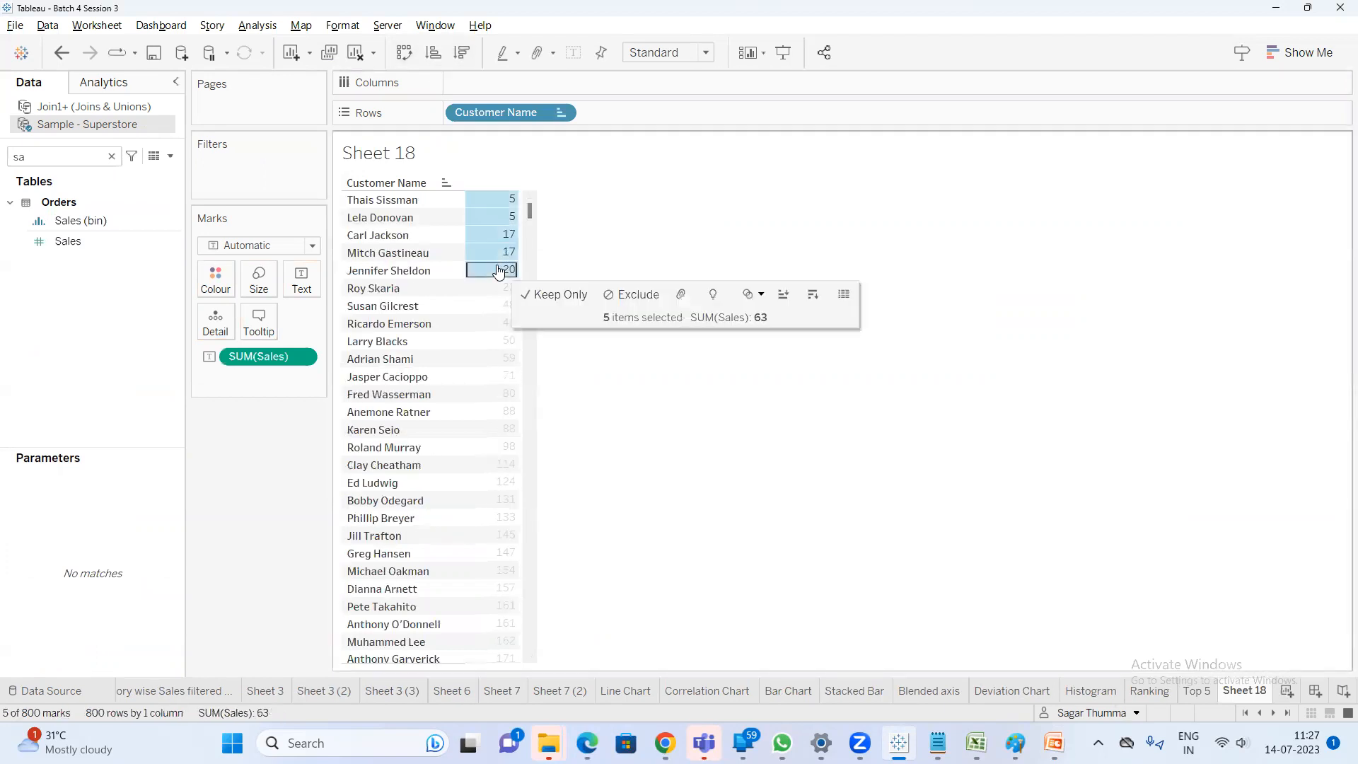
left_click(764, 249)
left_click(111, 157)
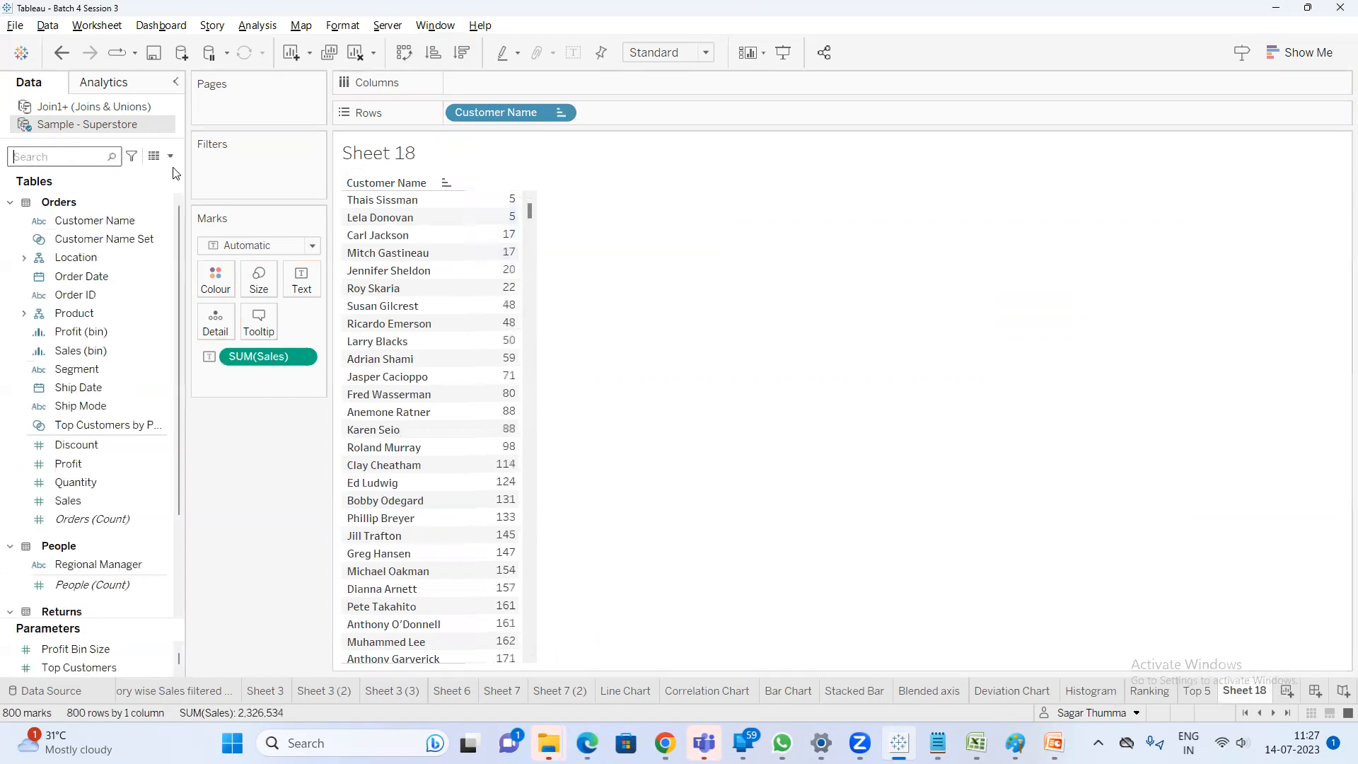
Create a 'Bottom Sales' set from Customer Name holding the bottom 5 by Sales
right_click(109, 219)
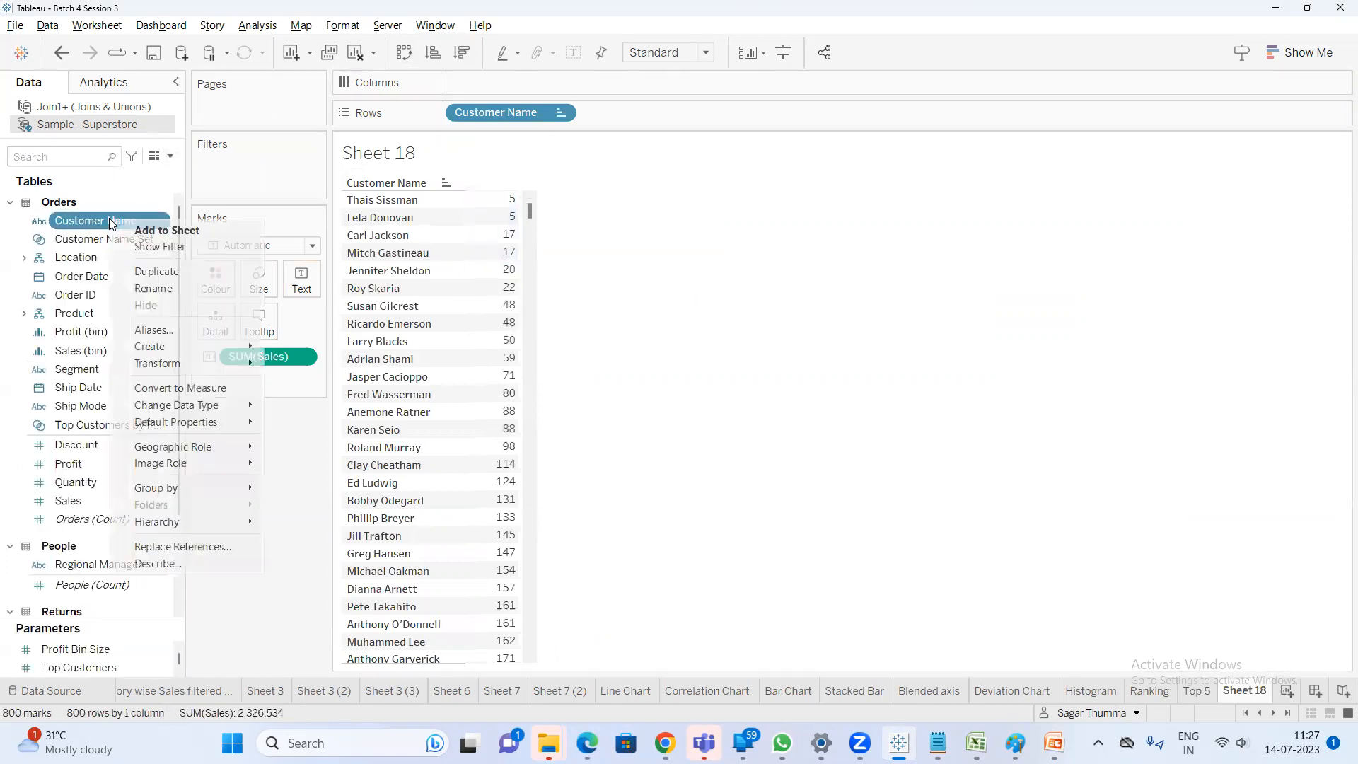
mouse_move(212, 345)
left_click(312, 375)
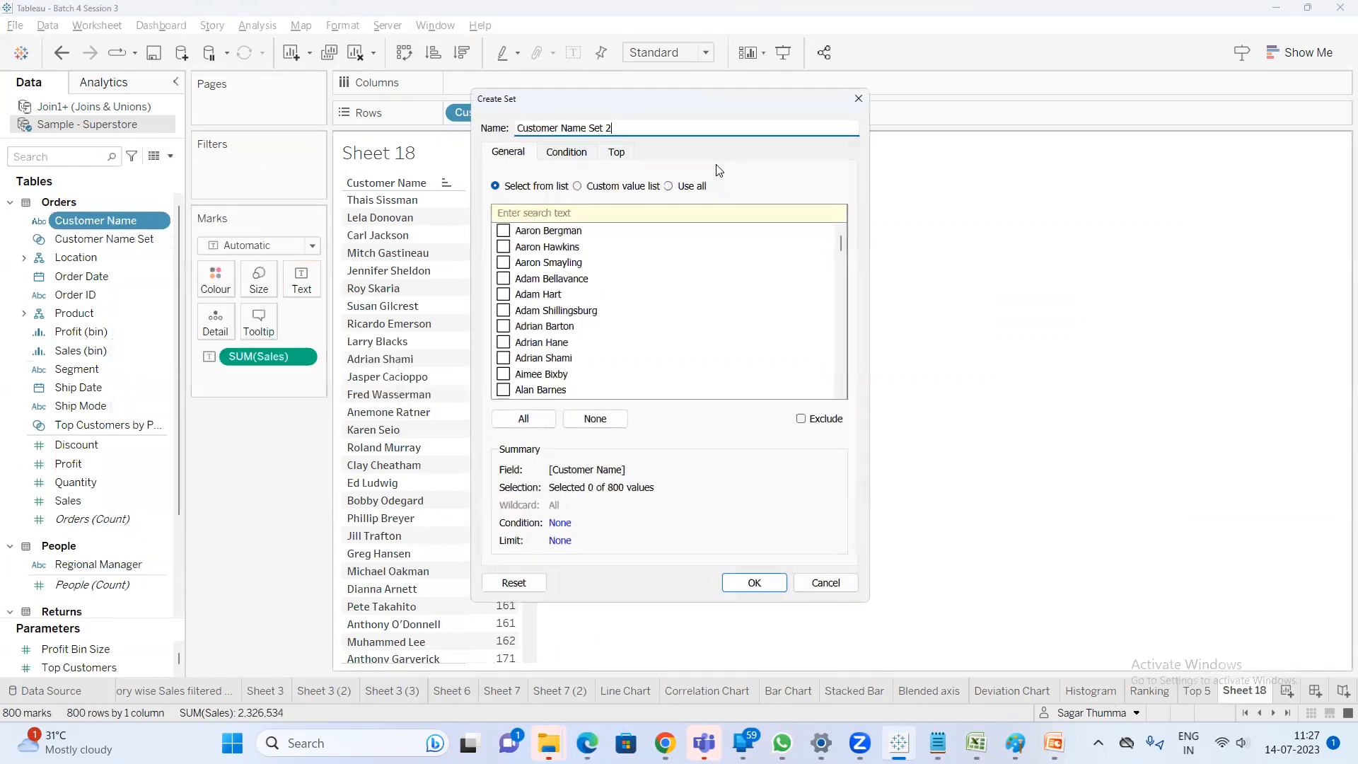
left_click(617, 152)
left_click(517, 199)
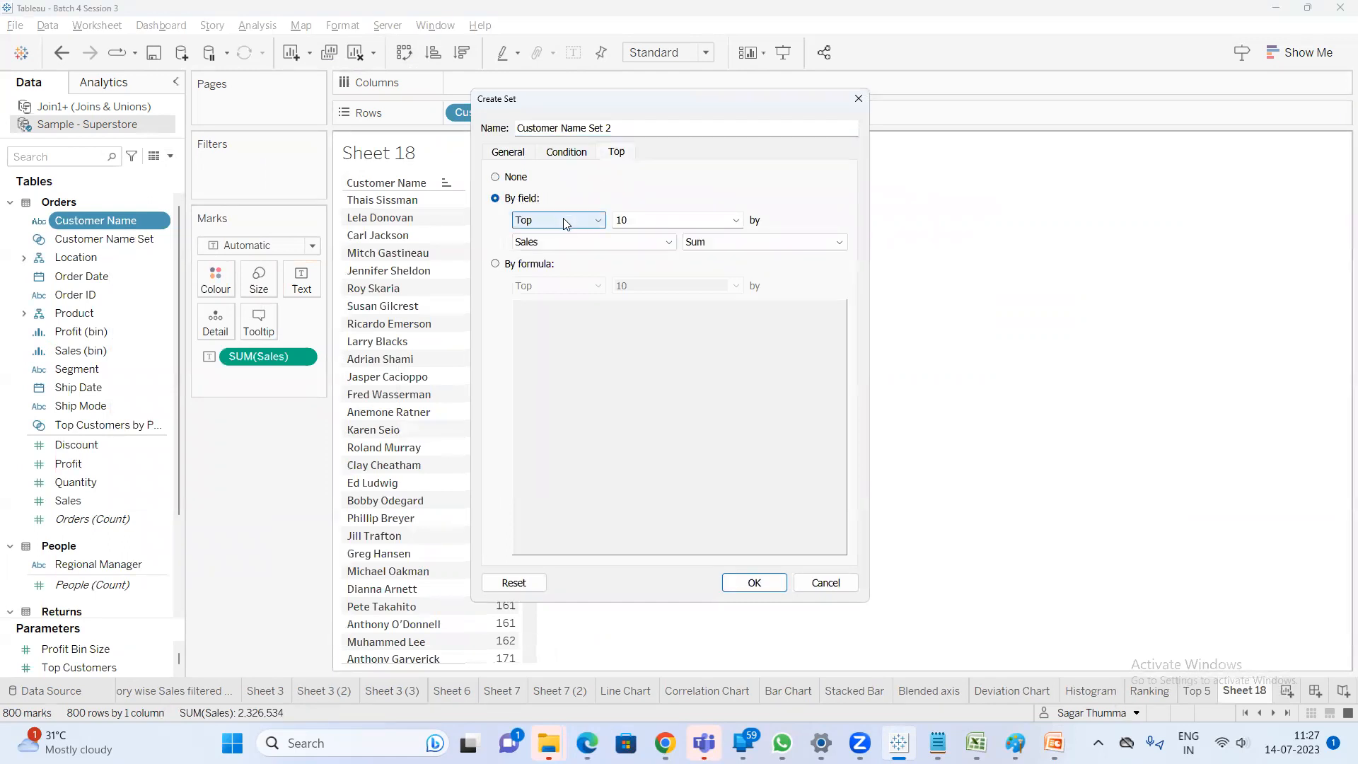
left_click(564, 221)
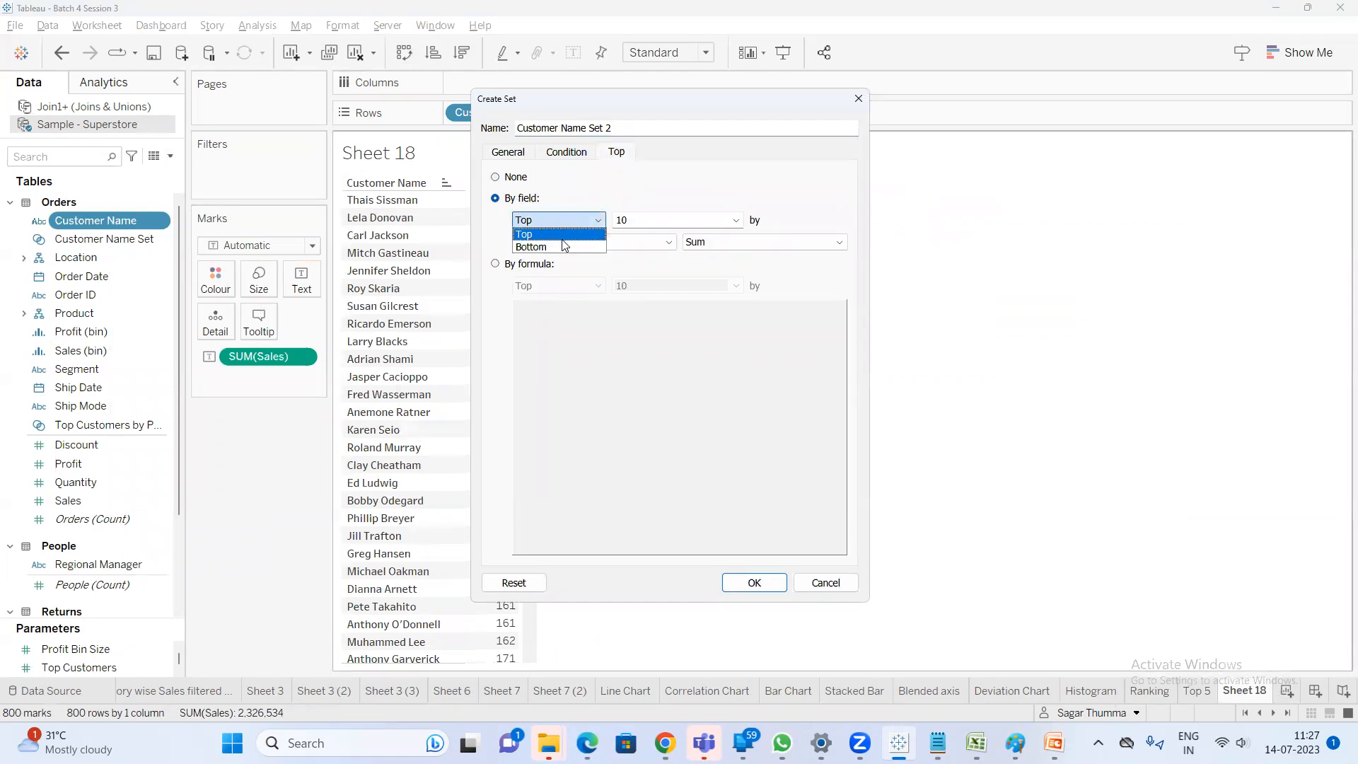
left_click(560, 247)
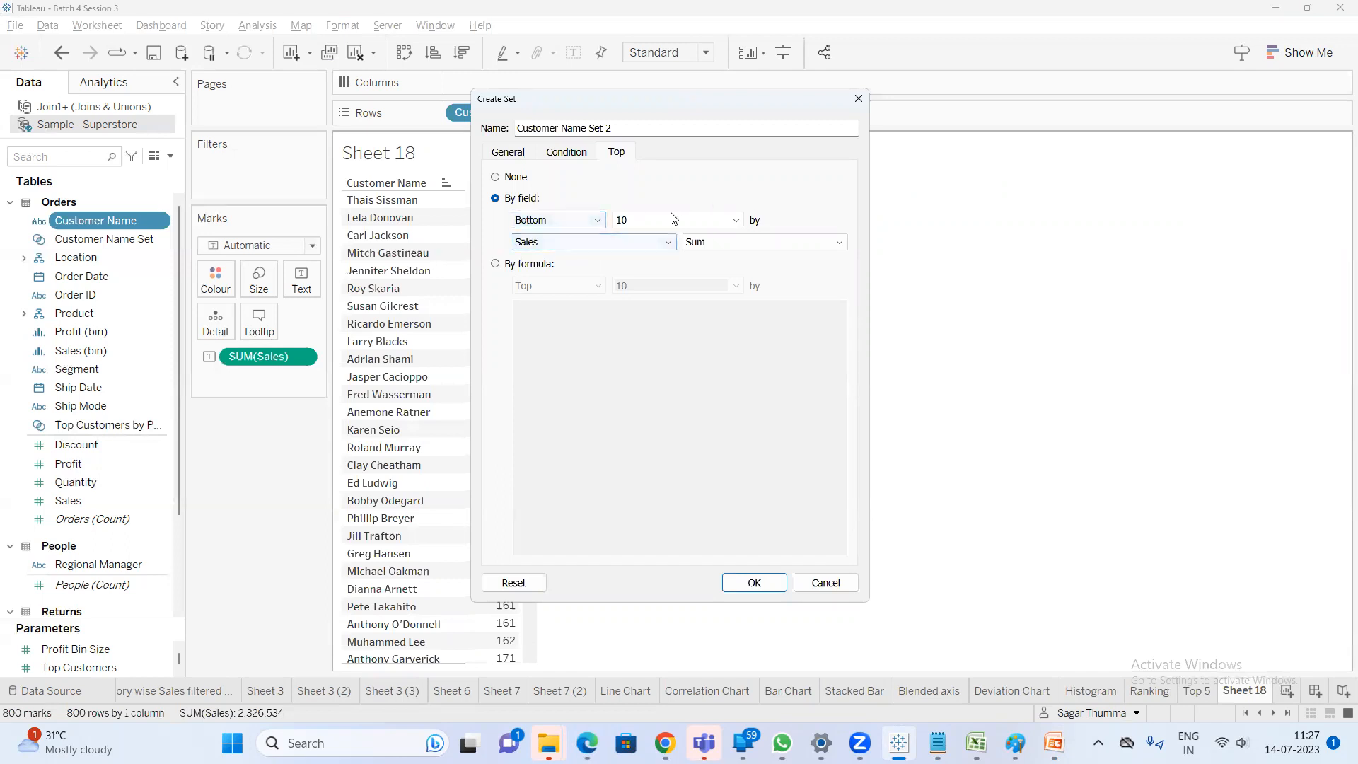
key("Tab")
type("5")
left_click_drag(631, 129, 243, 102)
type("Bot")
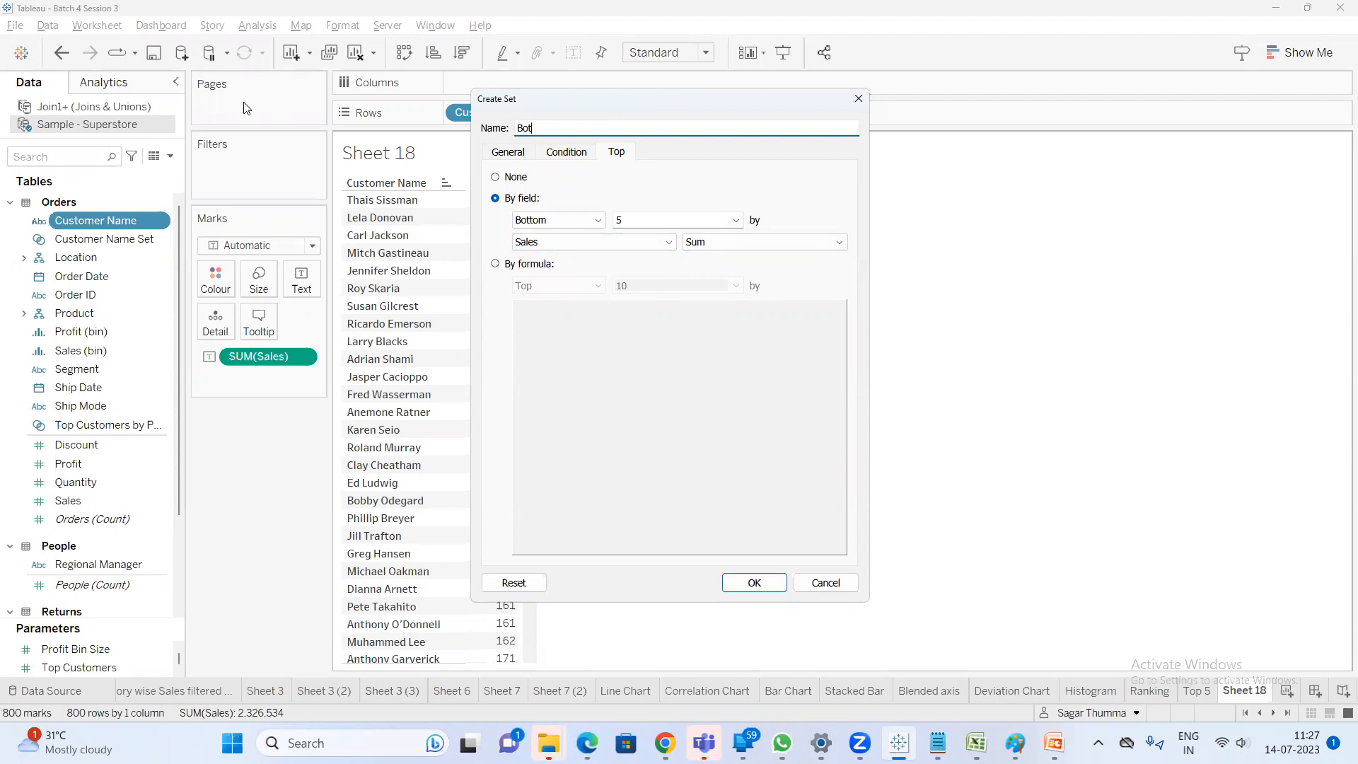
type("tom Sales")
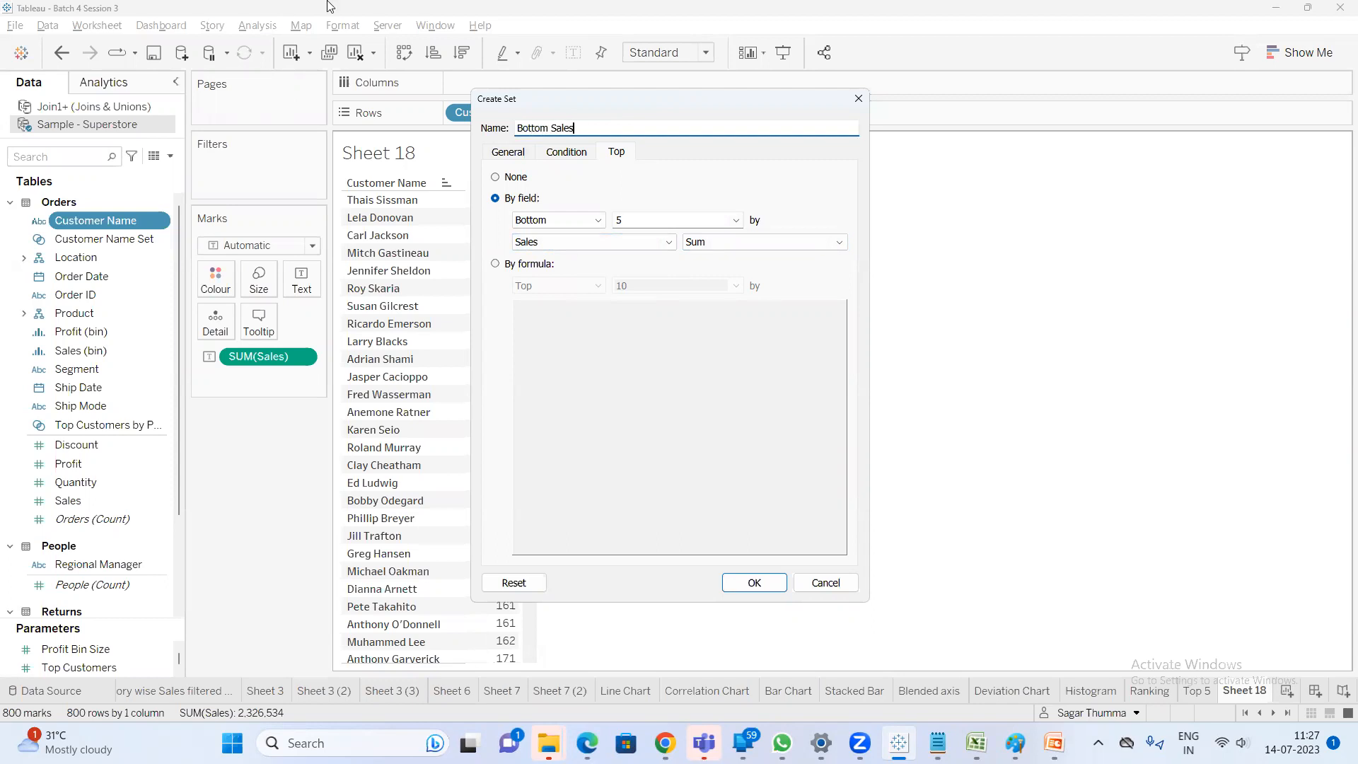
left_click(754, 583)
Filter the sheet by Bottom Sales, rename it 'Bottom 5', and add a new worksheet
left_click_drag(91, 221, 236, 173)
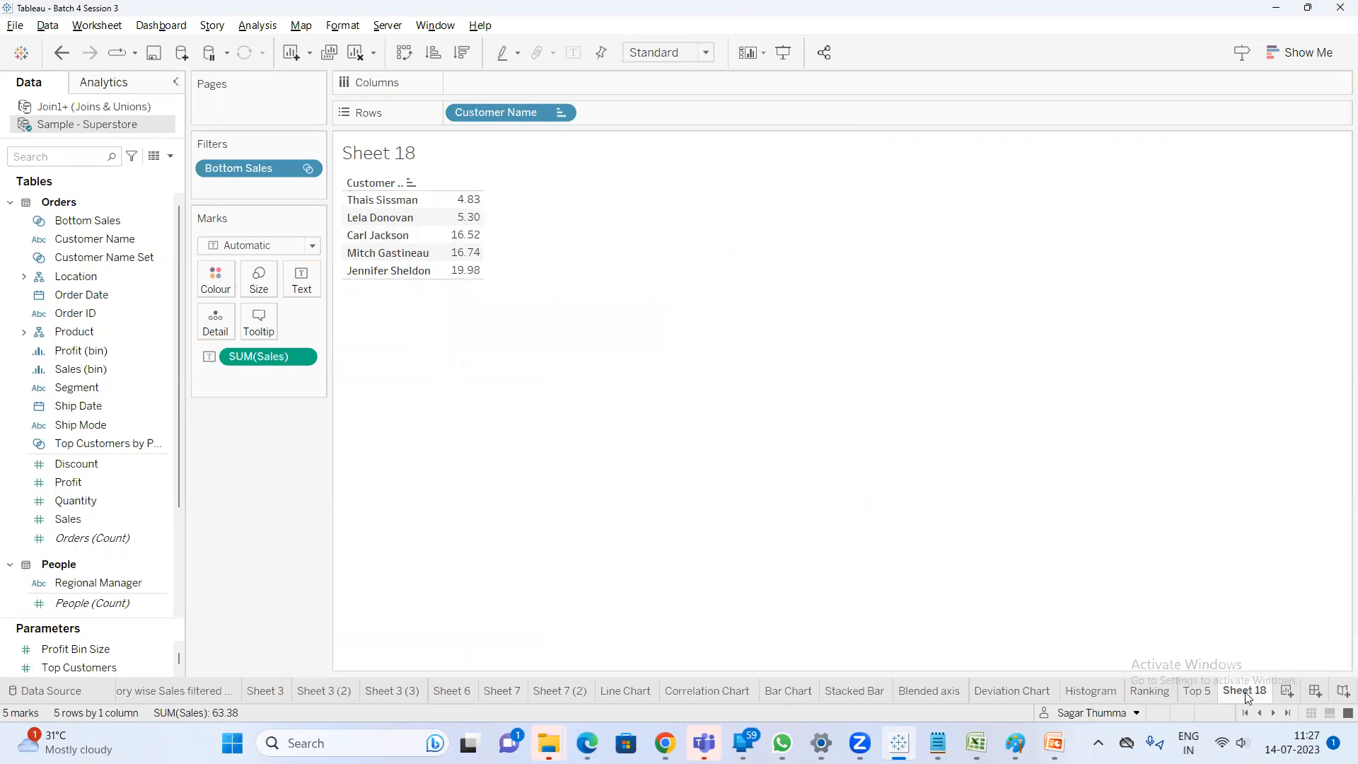
type("Bottom 5")
key("Return")
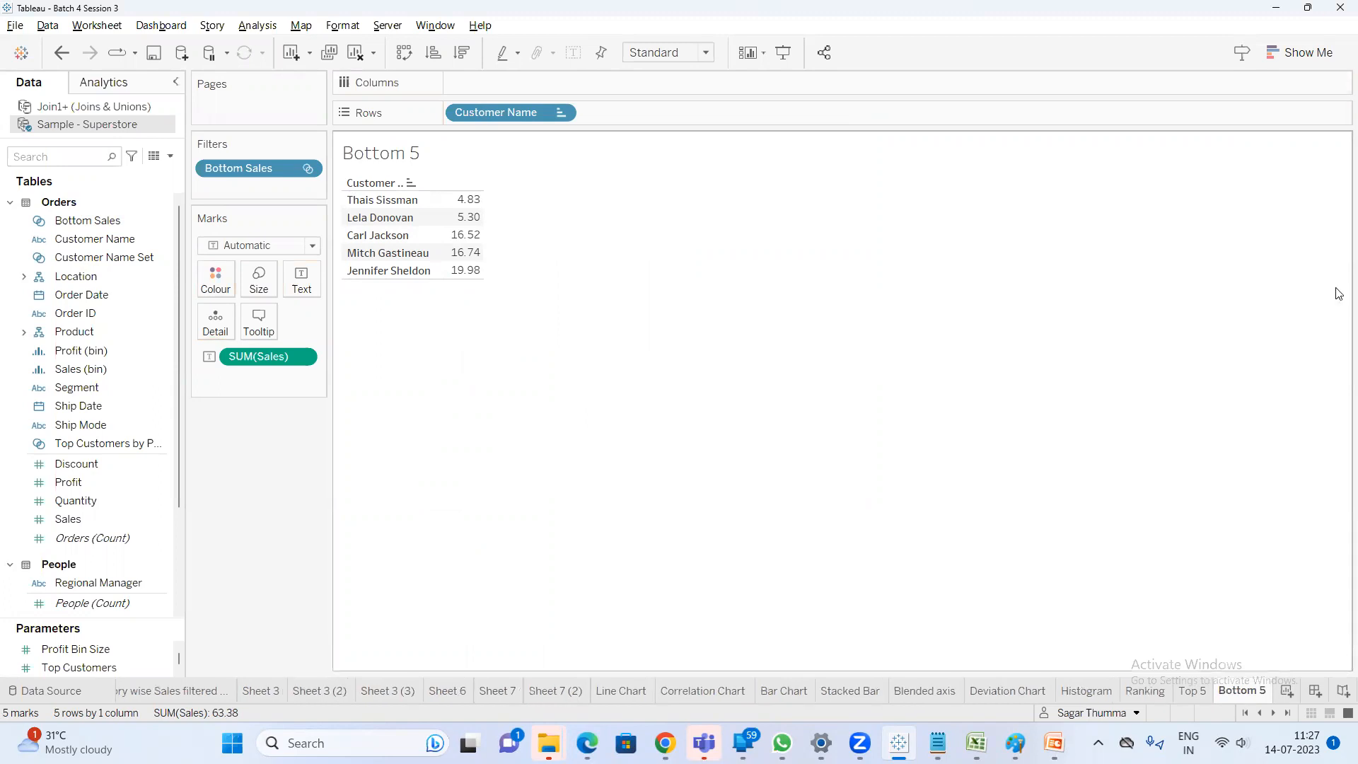
left_click(1285, 690)
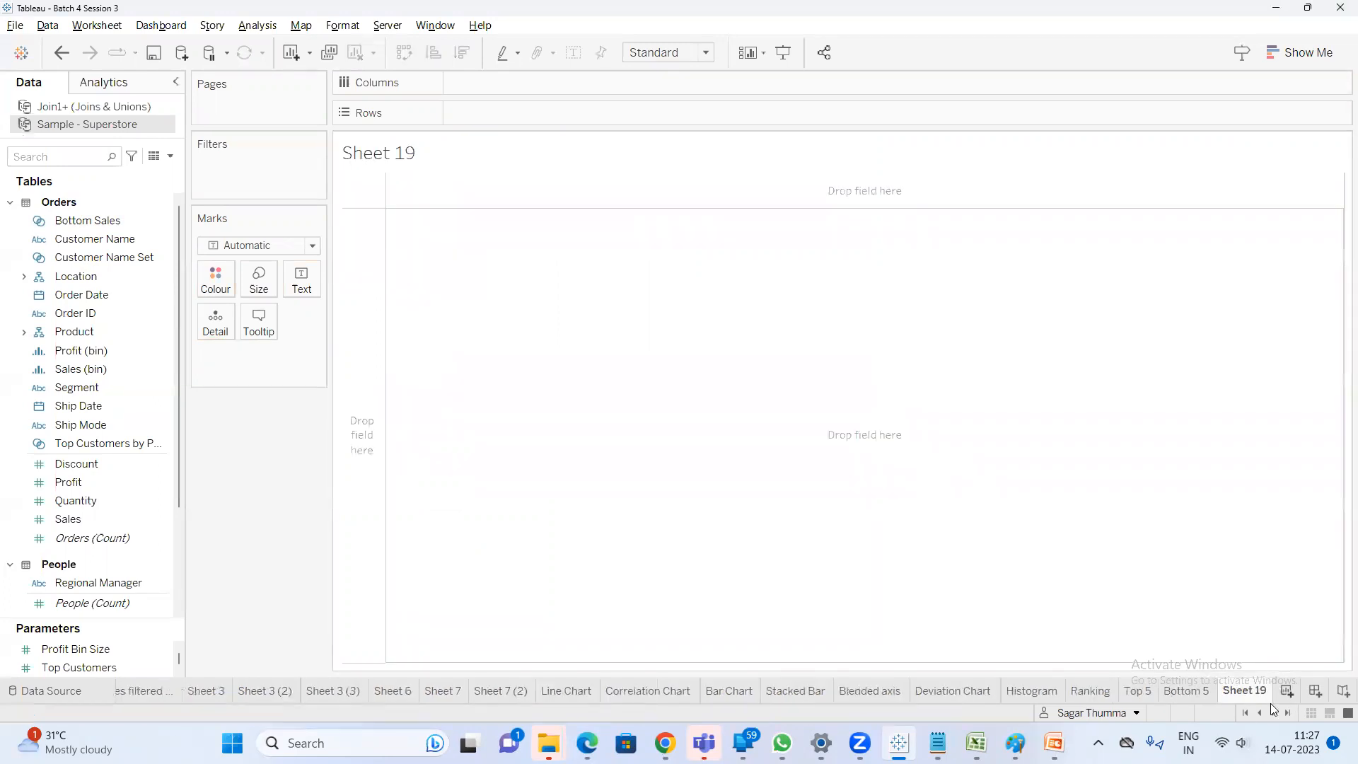
Compare the Top 5 and Bottom 5 sheets, then bring up the Notepad notes
left_click(1136, 691)
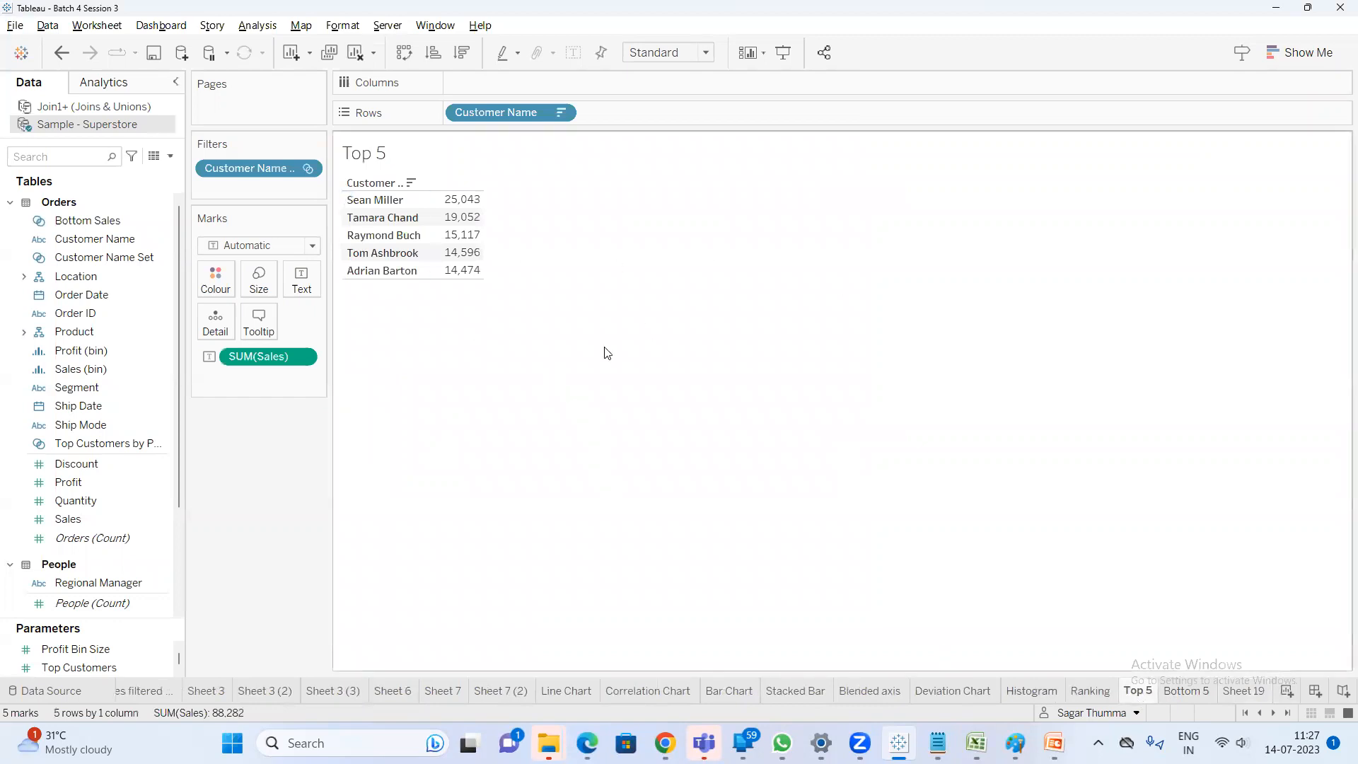
left_click(1183, 693)
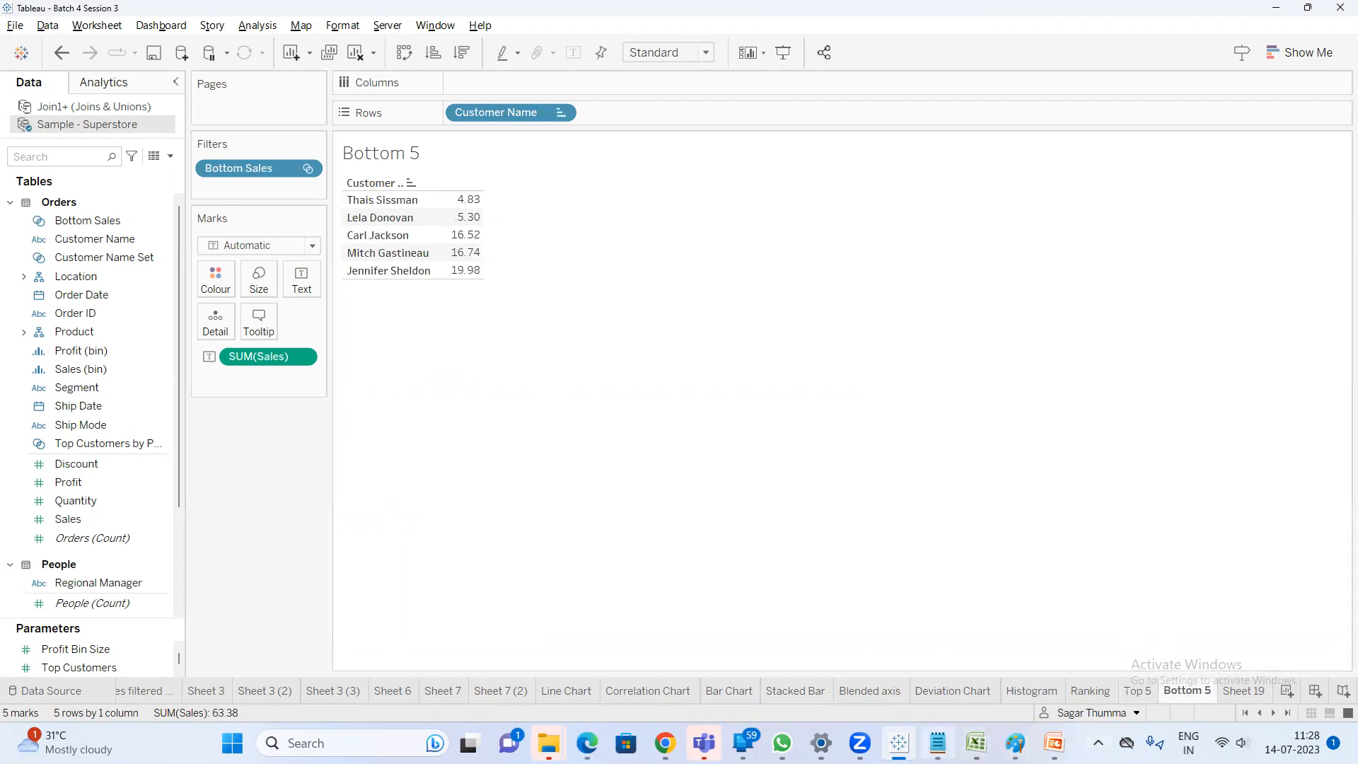
left_click(938, 743)
key("Return")
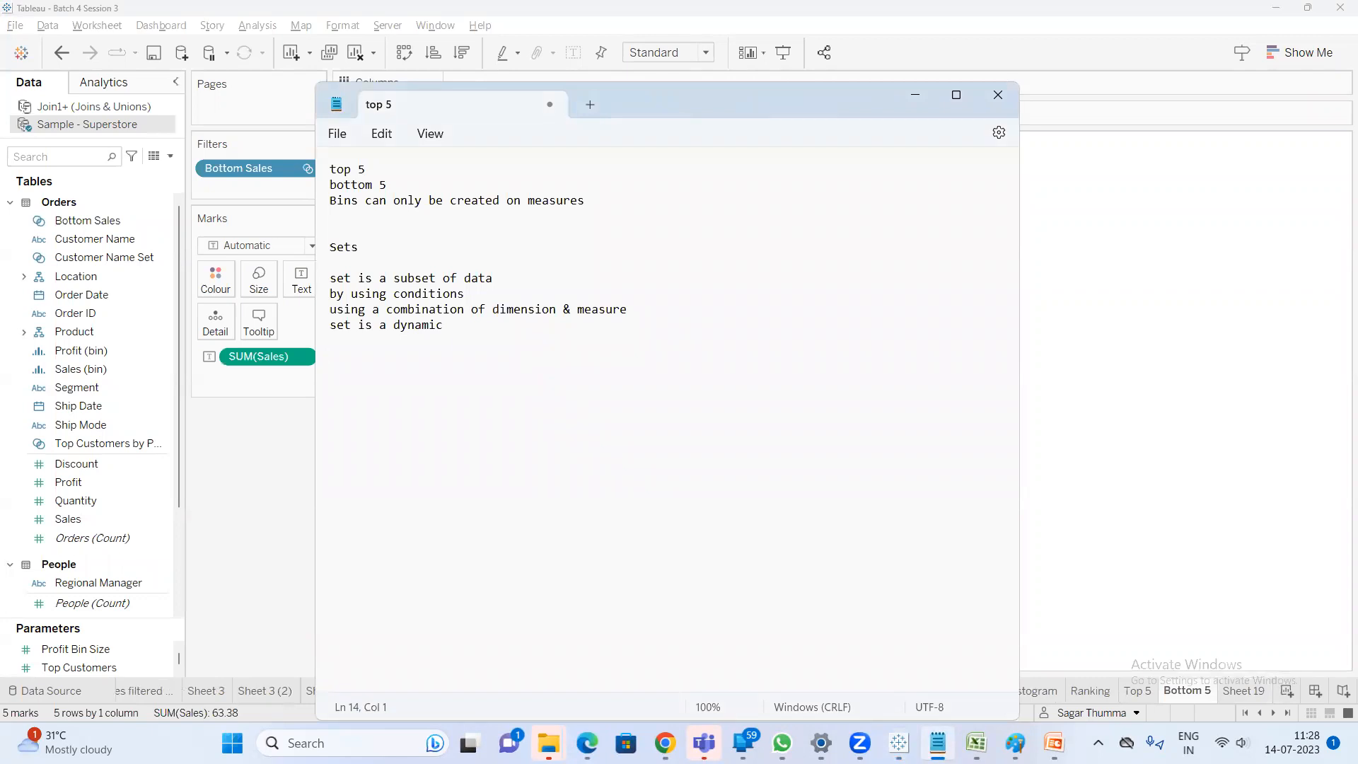
Type the note 'to create or show top & bottom 5 in single worksheet', then return to Tableau
type("to crate")
type("eate or s")
type("how ")
type("t")
type("op & bot")
type("tom 5 o")
key("BackSpace")
type("in singel ")
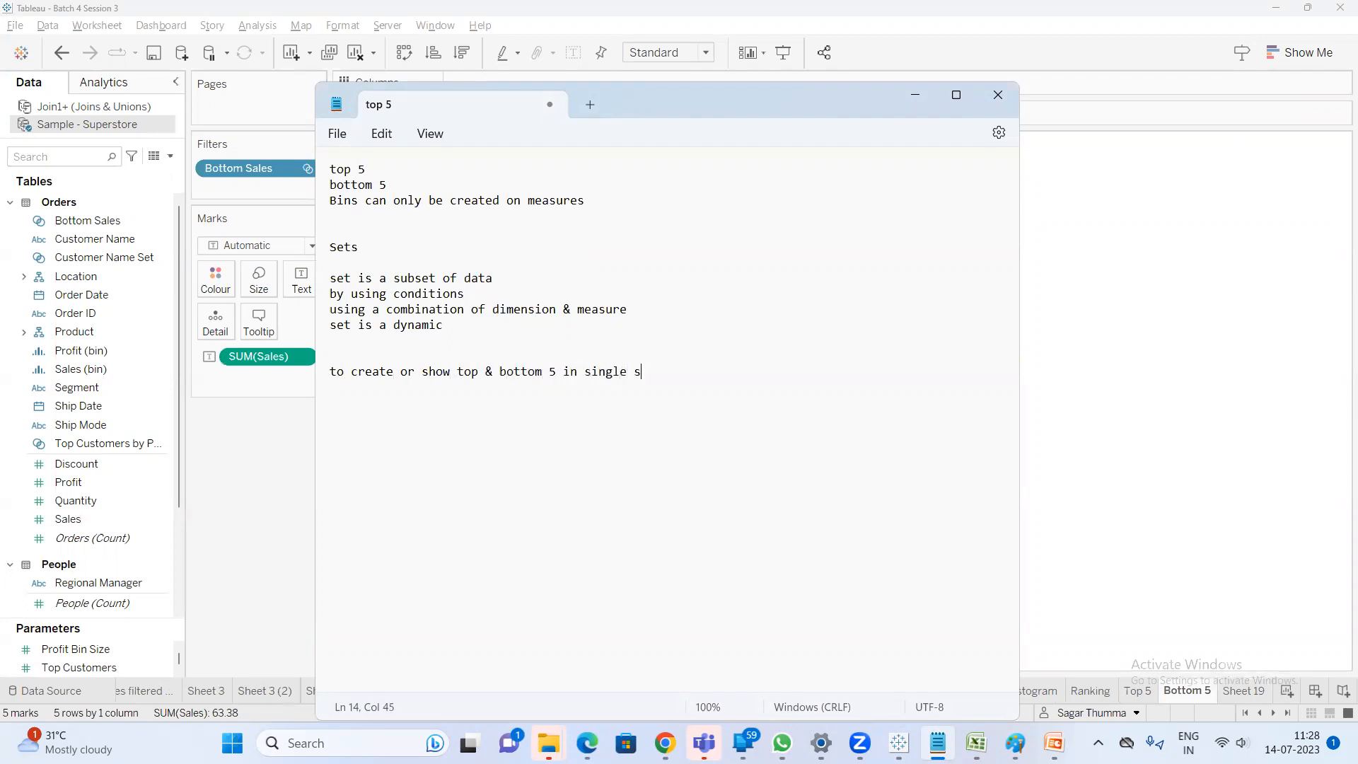
type("worksheet")
left_click(1113, 439)
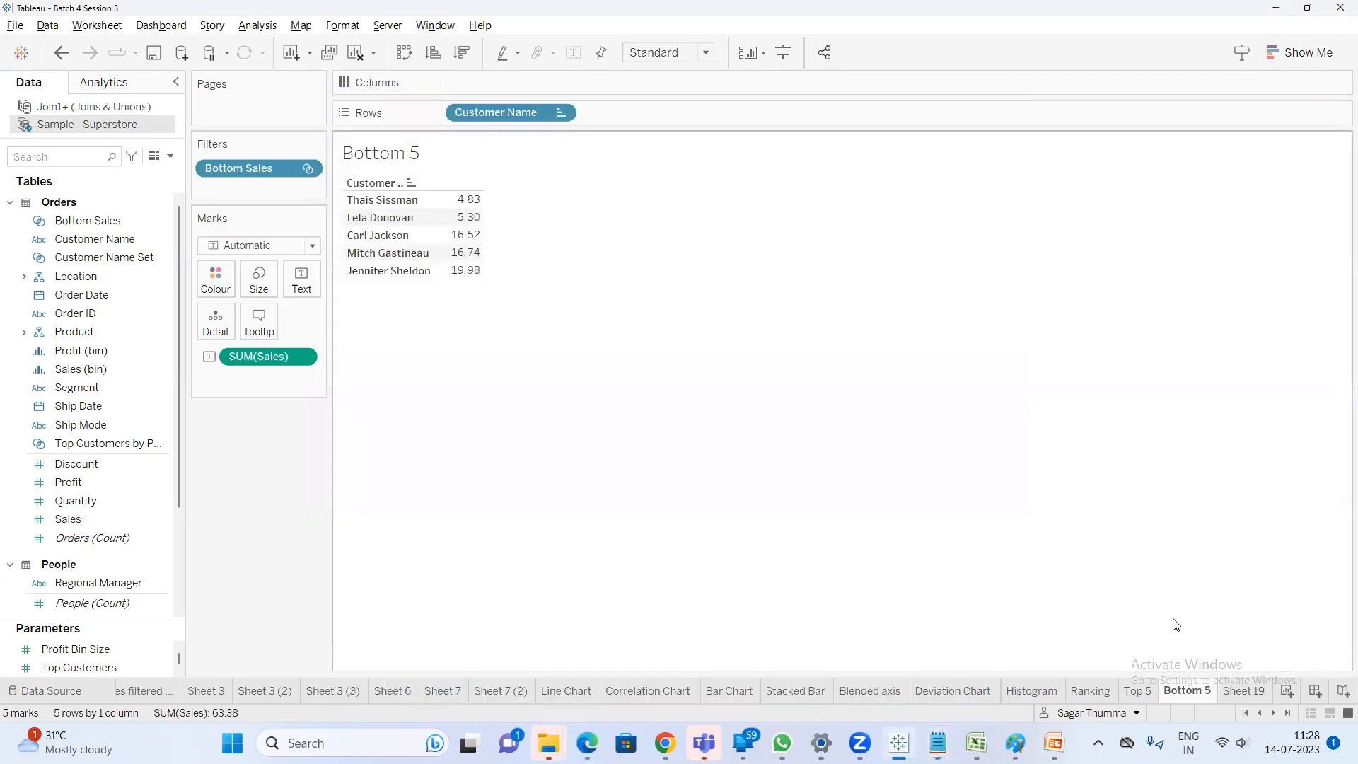
On Sheet 19, build a Customer Name by Sales table sorted highest first
left_click(1246, 691)
left_click(93, 310)
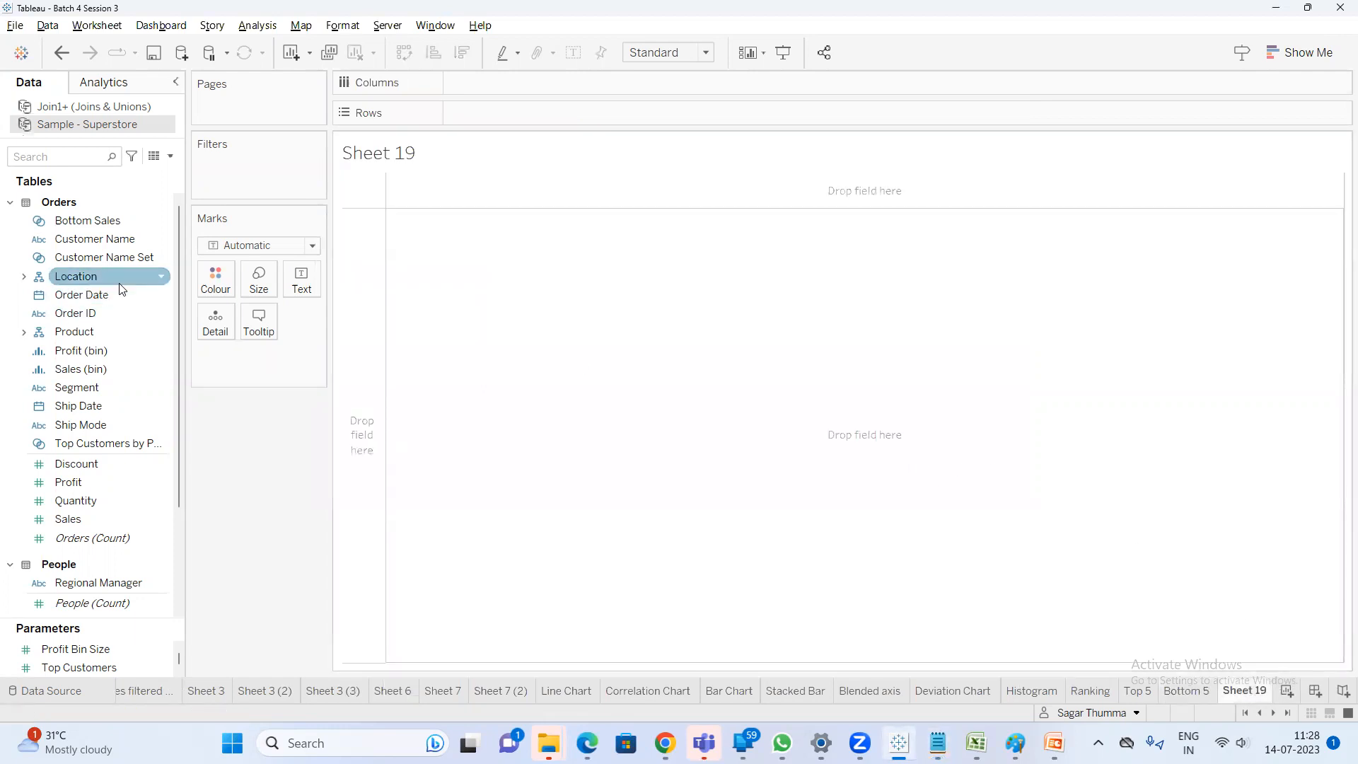
left_click_drag(94, 241, 533, 107)
left_click(41, 162)
type("sa")
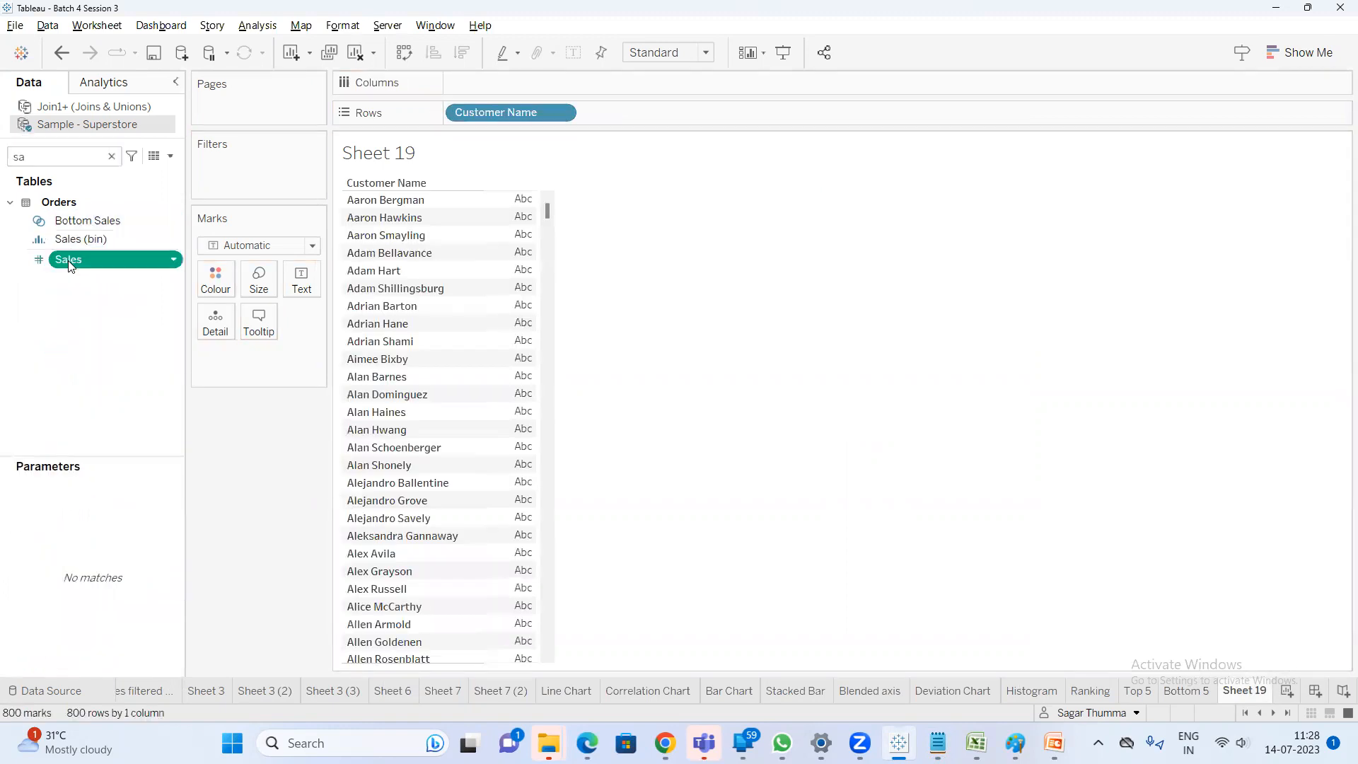
double_click(68, 259)
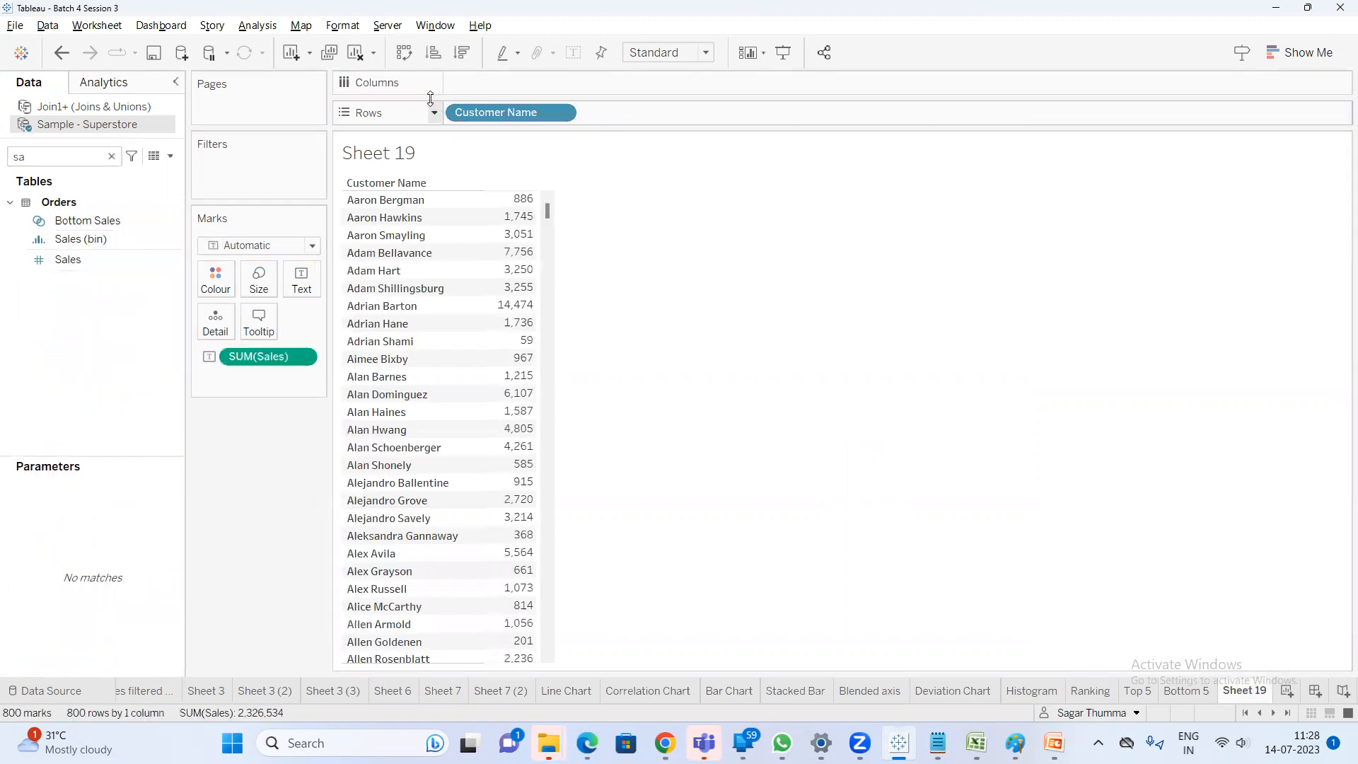
left_click(462, 53)
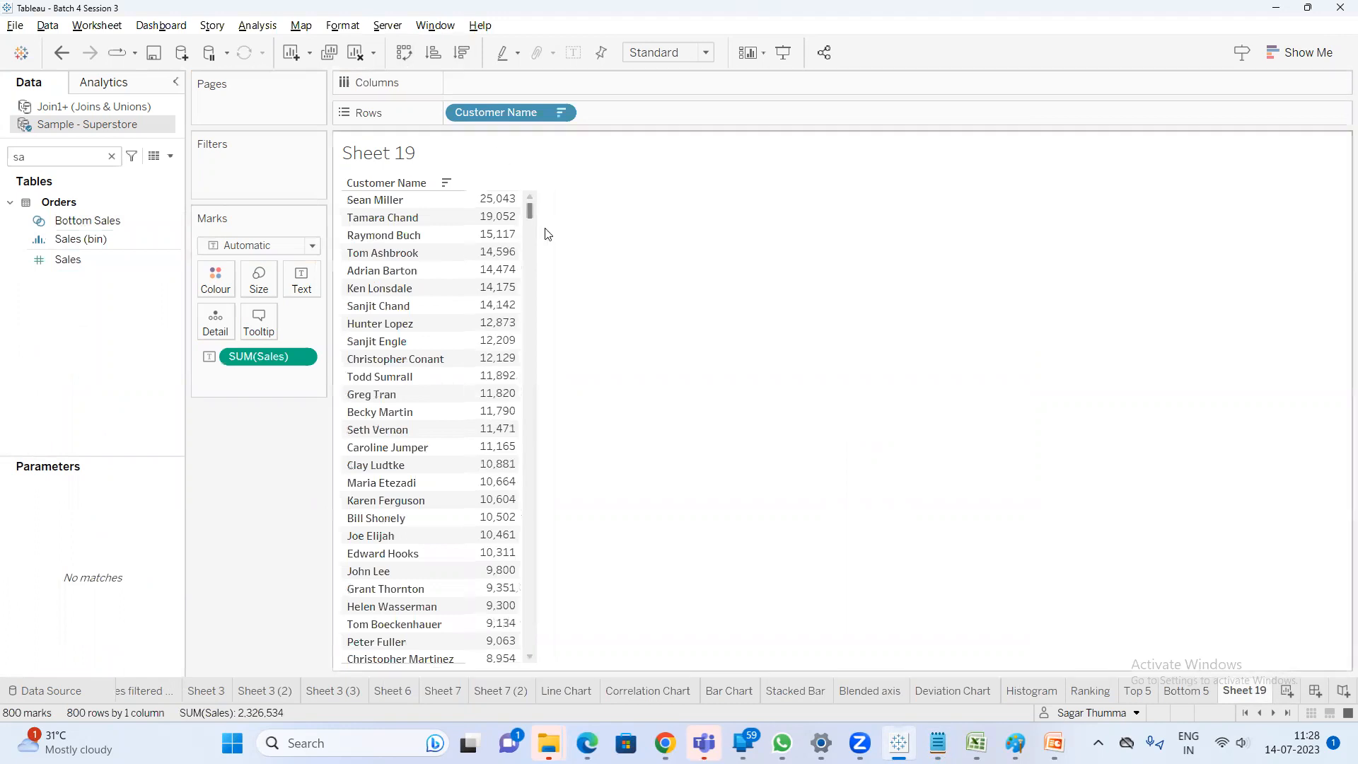
left_click_drag(531, 205, 591, 234)
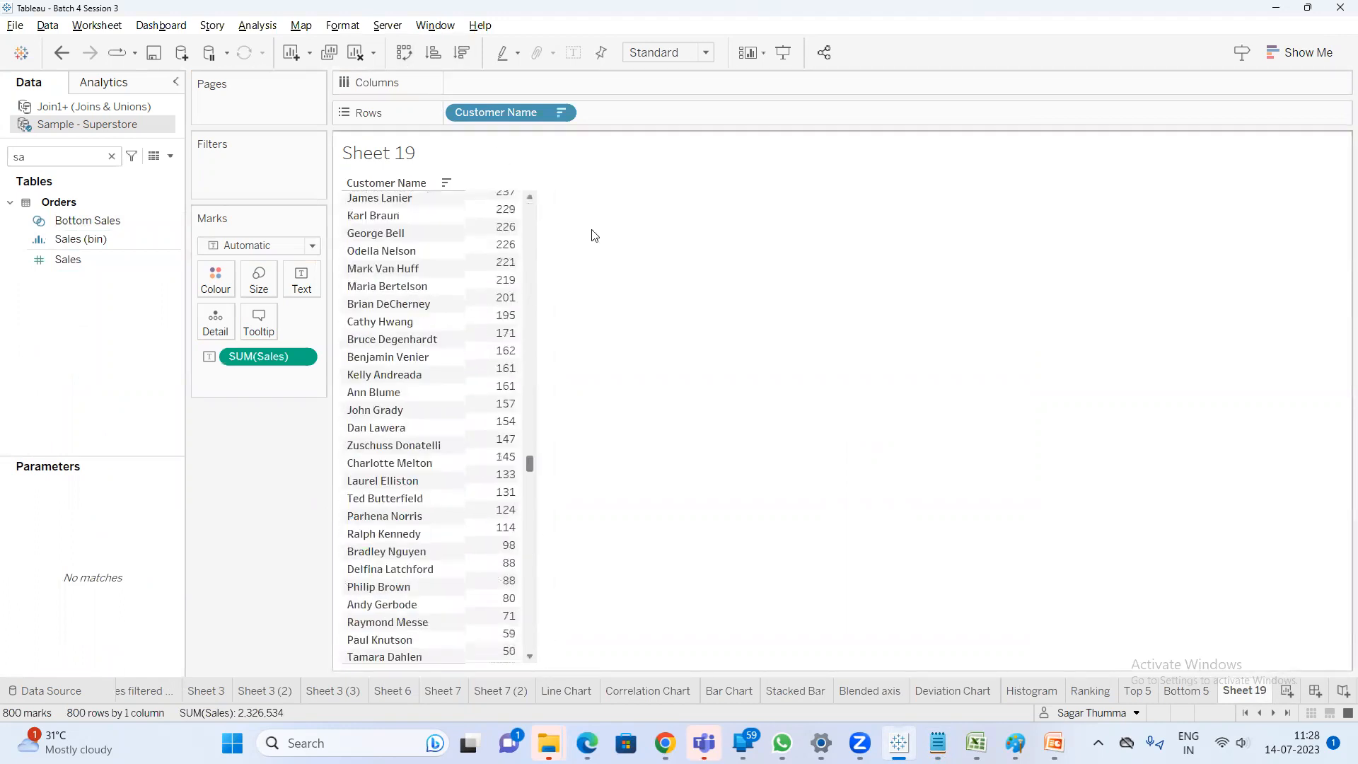
left_click(113, 157)
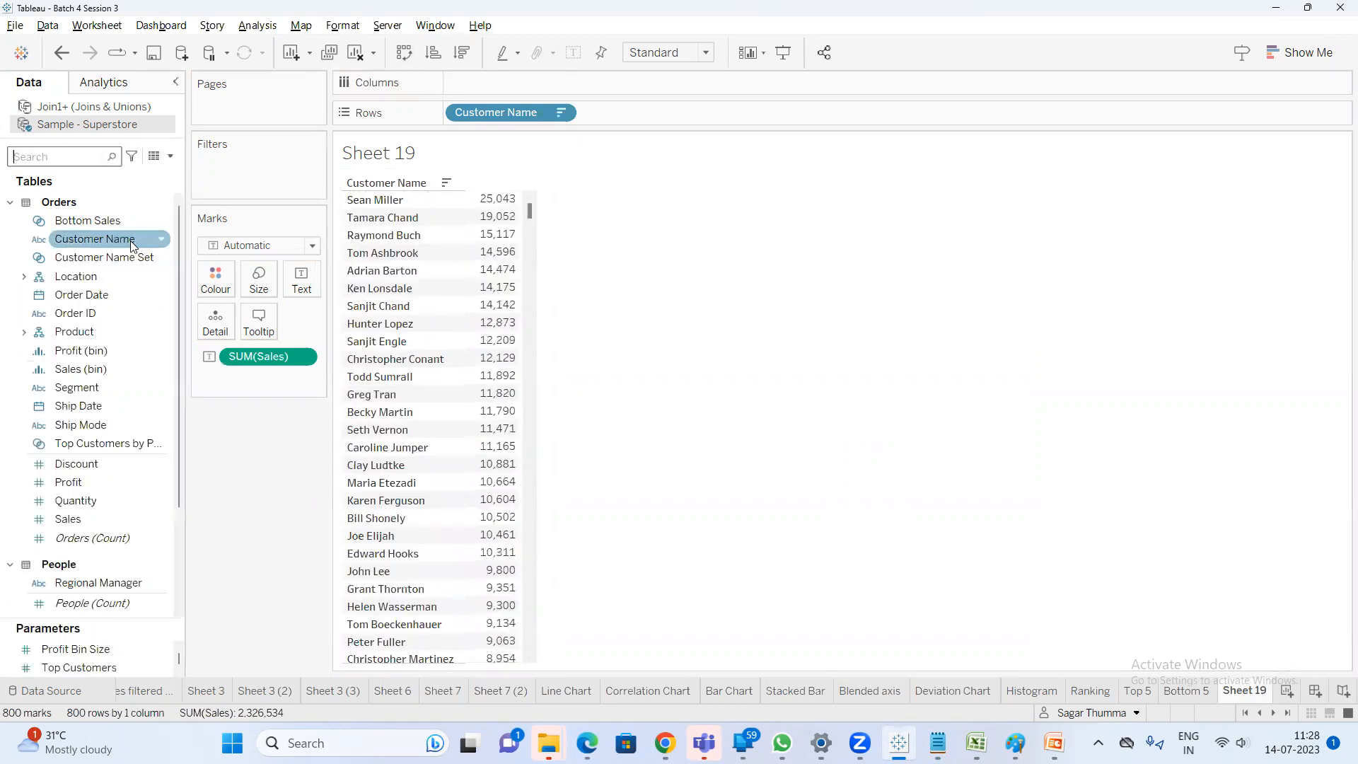
Rename the Customer Name Set to 'Top Sales'
left_click(111, 257)
right_click(111, 258)
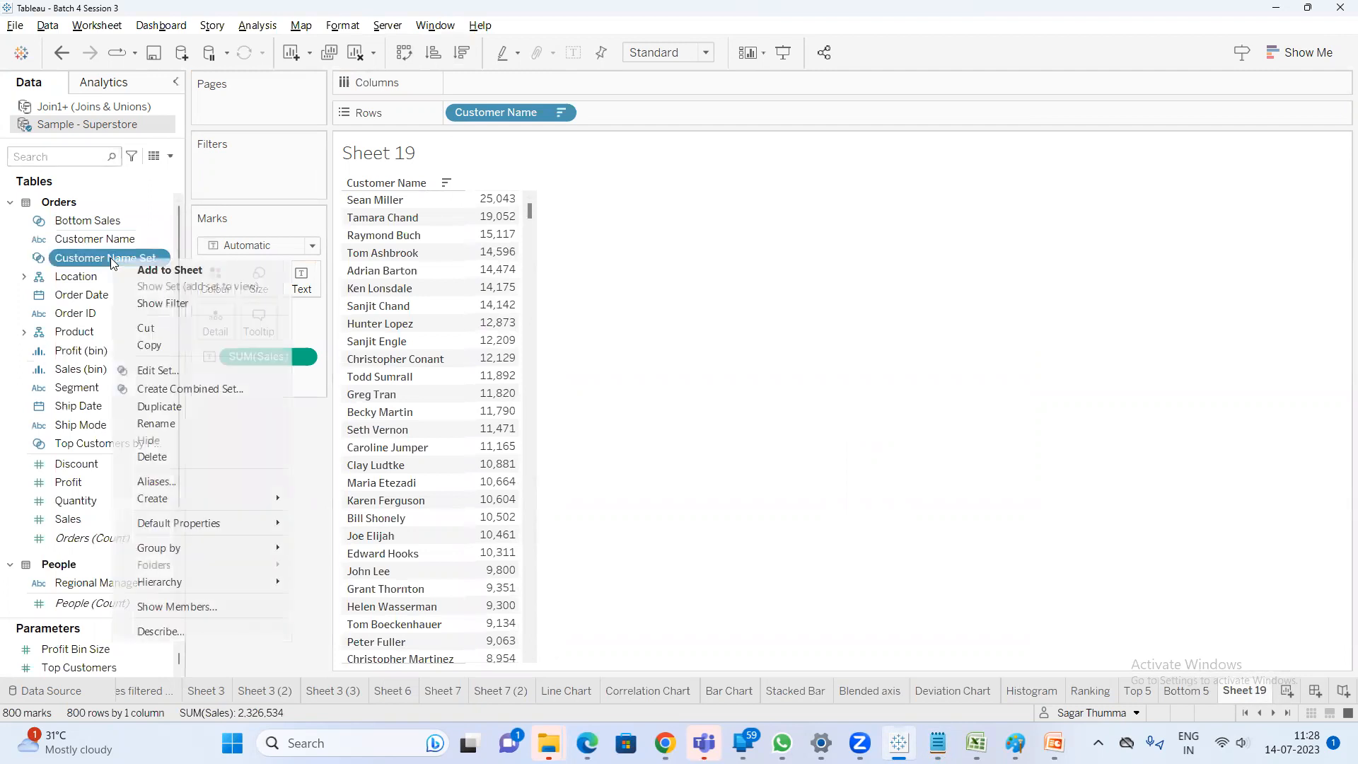
left_click(157, 371)
left_click_drag(615, 135, 106, 124)
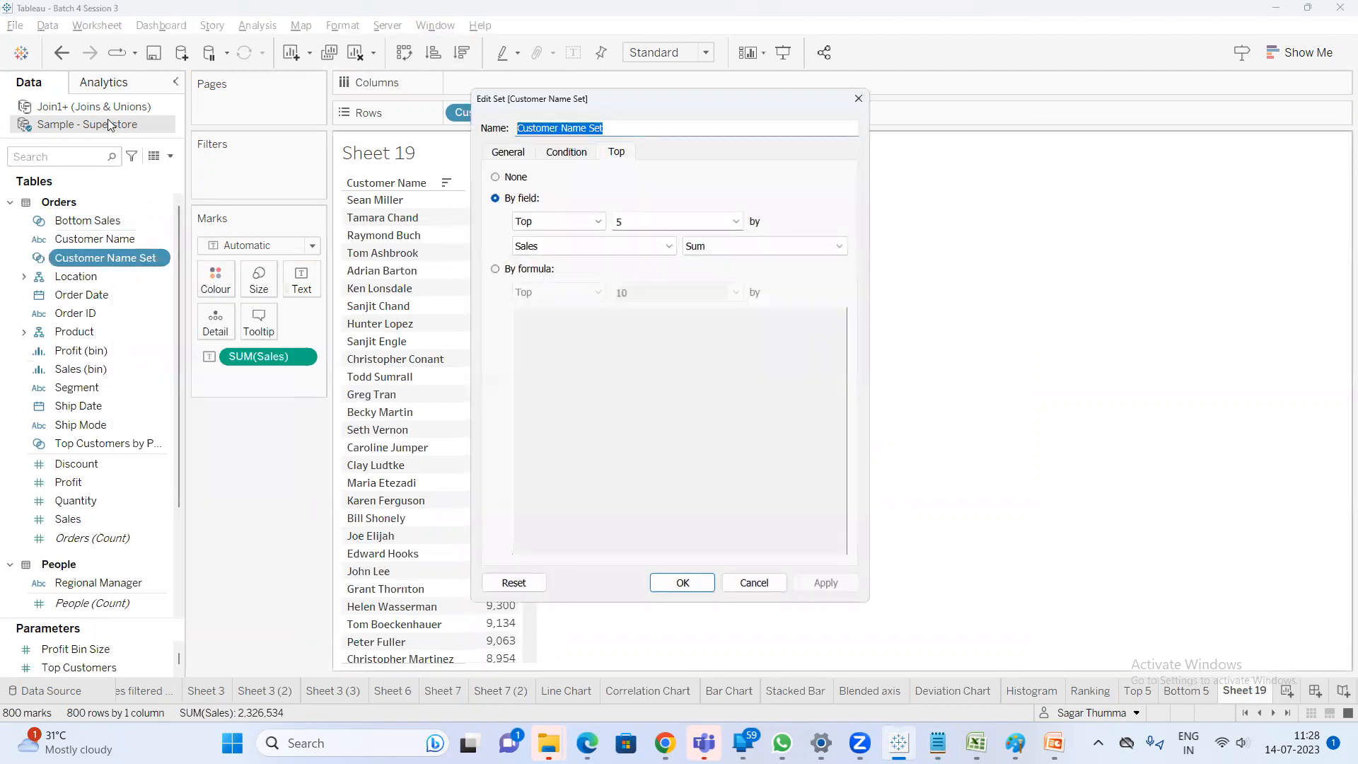
type("Top ")
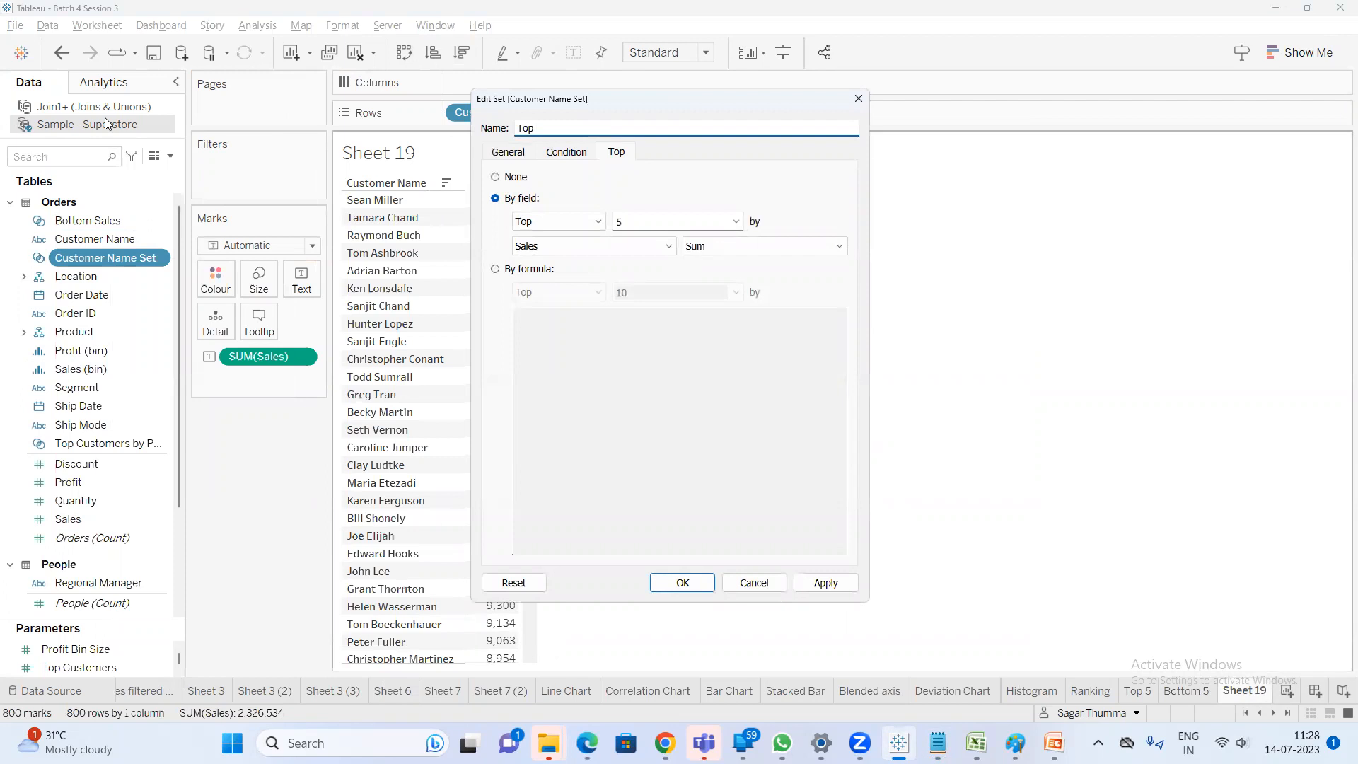
type("Sales")
left_click(701, 591)
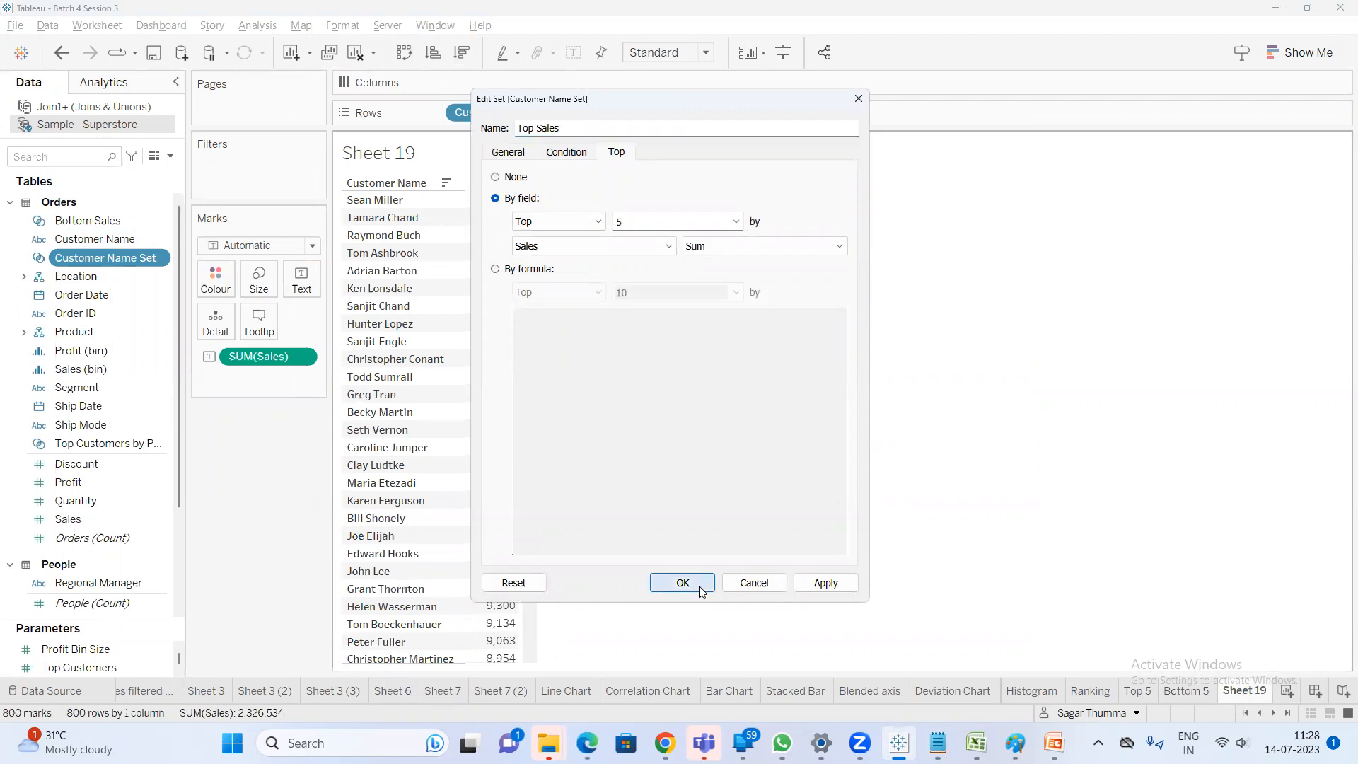
Combine Bottom Sales and Top Sales into a 'Top & Bottom Sales' set and filter by it
left_click(109, 220)
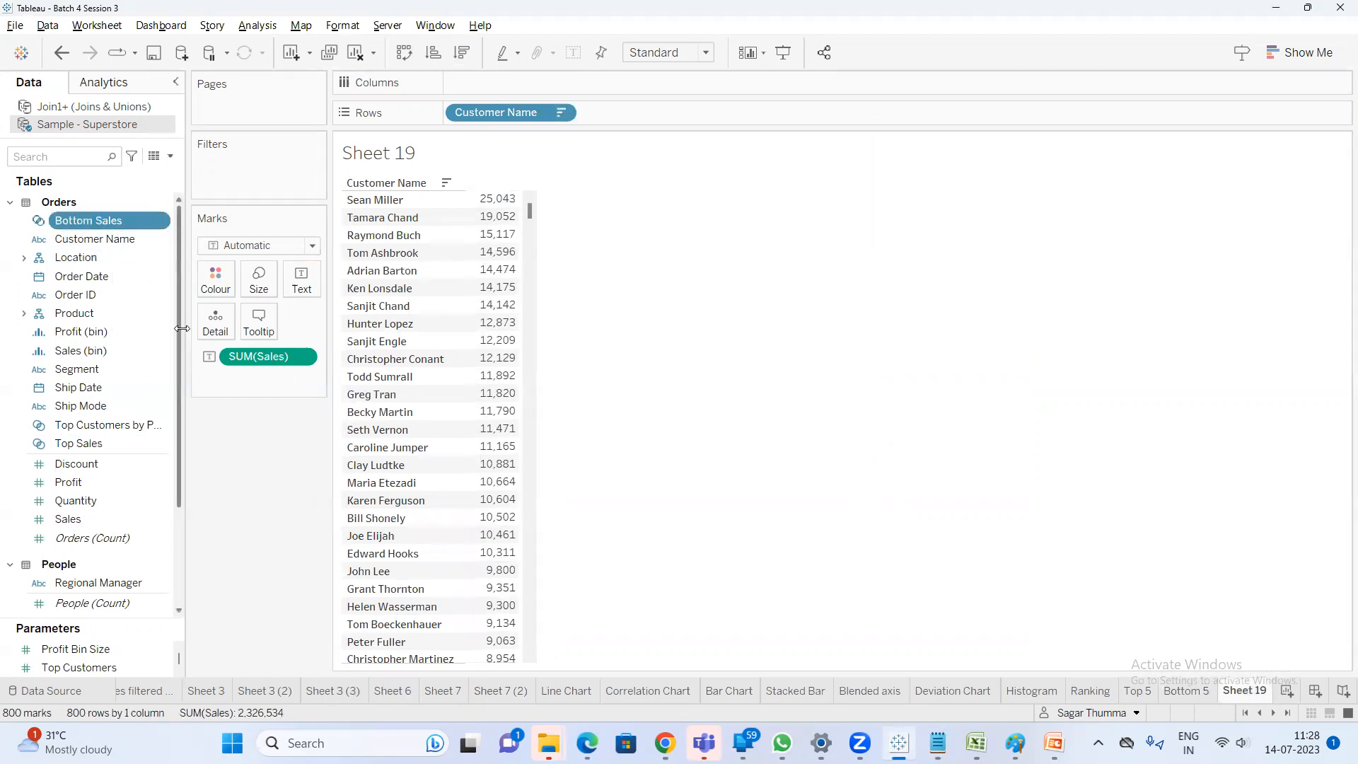
scroll(172, 461, "down", 3)
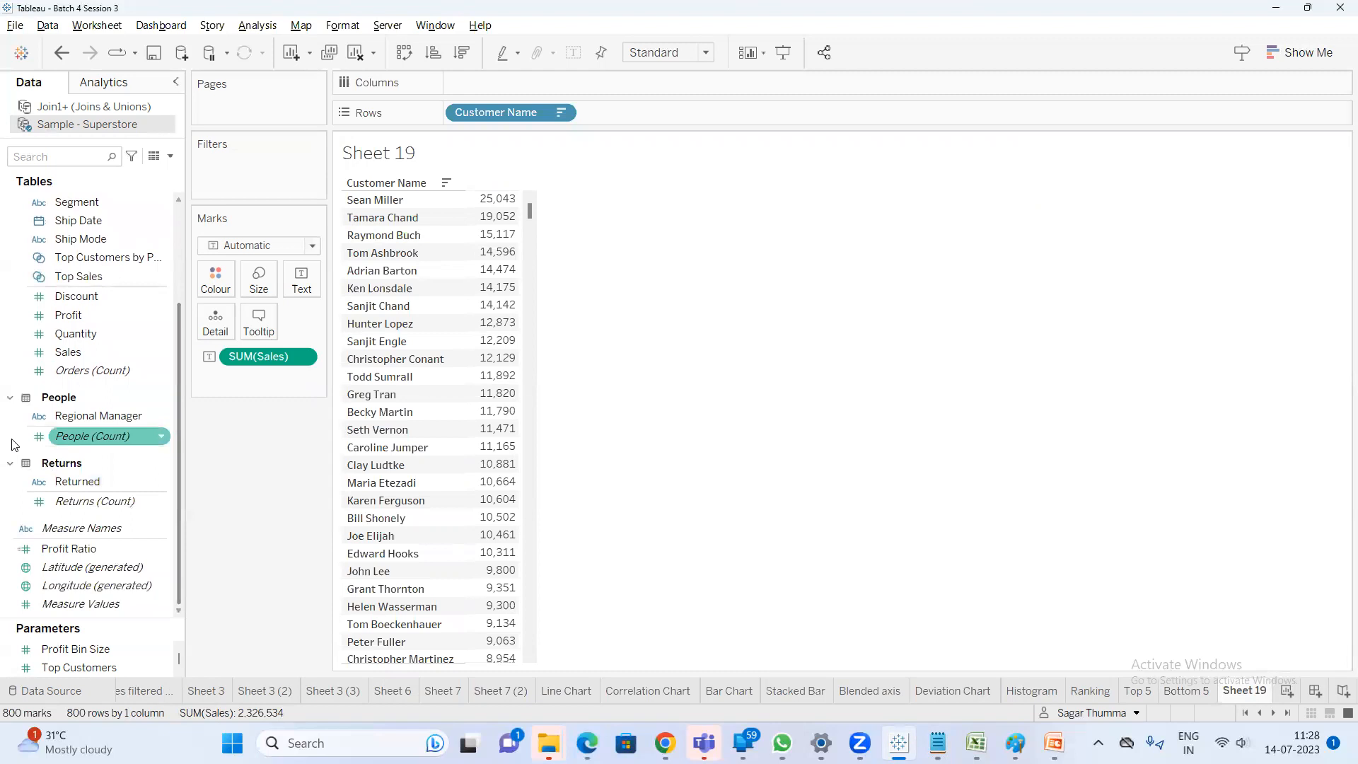
left_click(82, 277)
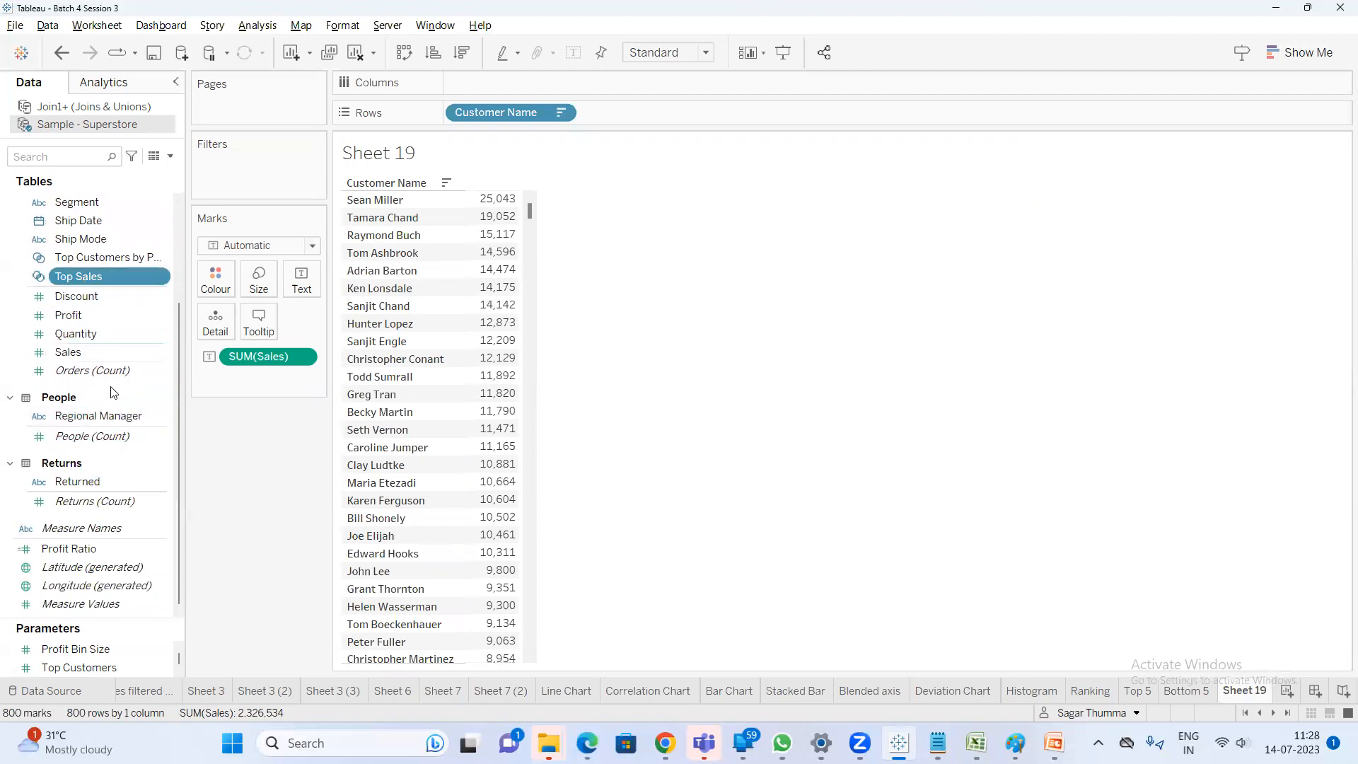
scroll(110, 387, "up", 3)
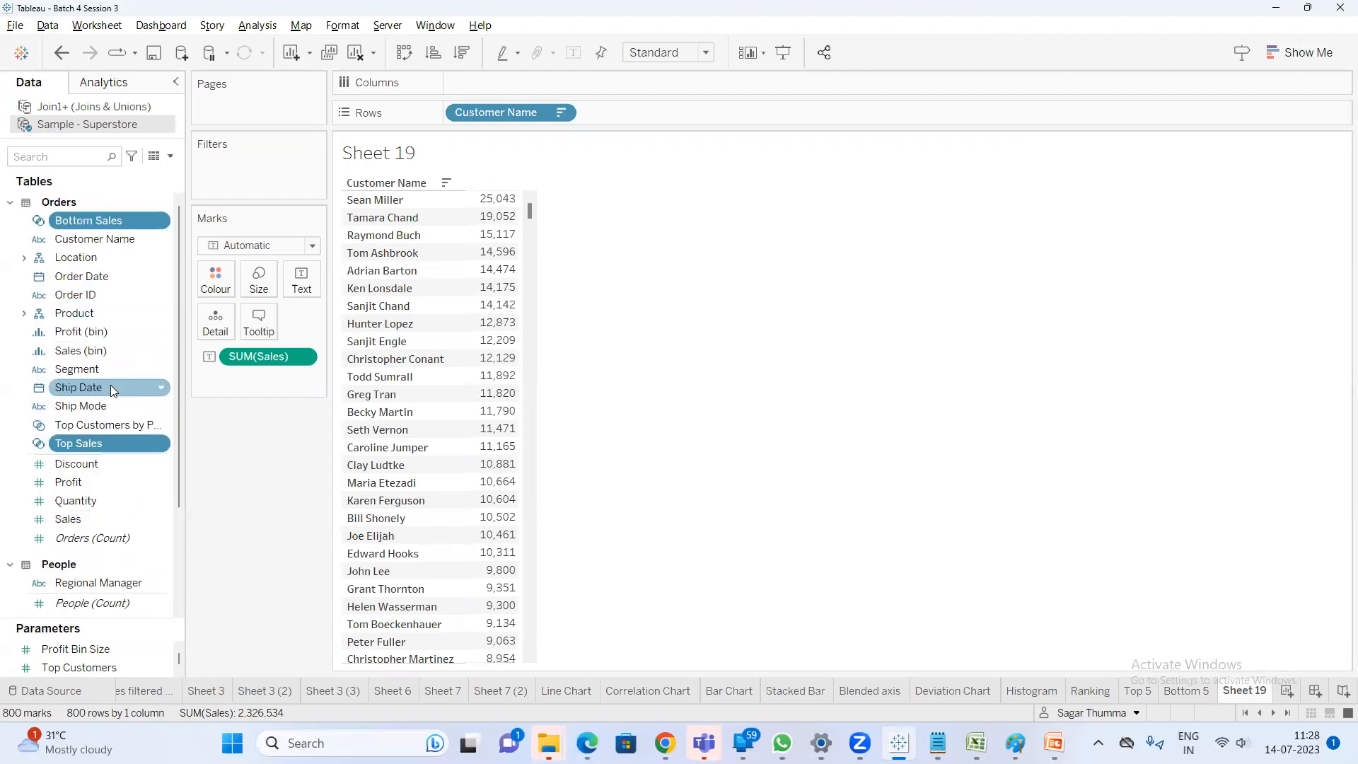
right_click(117, 444)
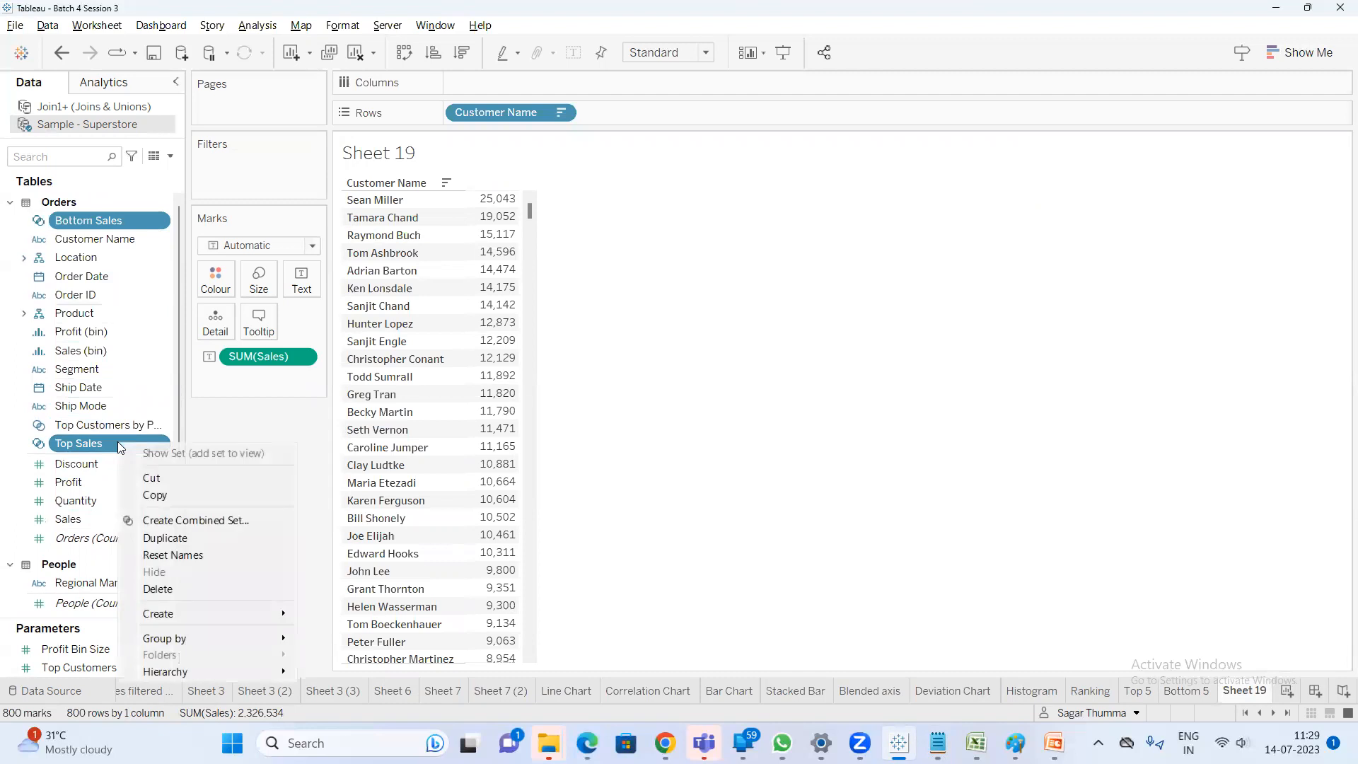
left_click(201, 524)
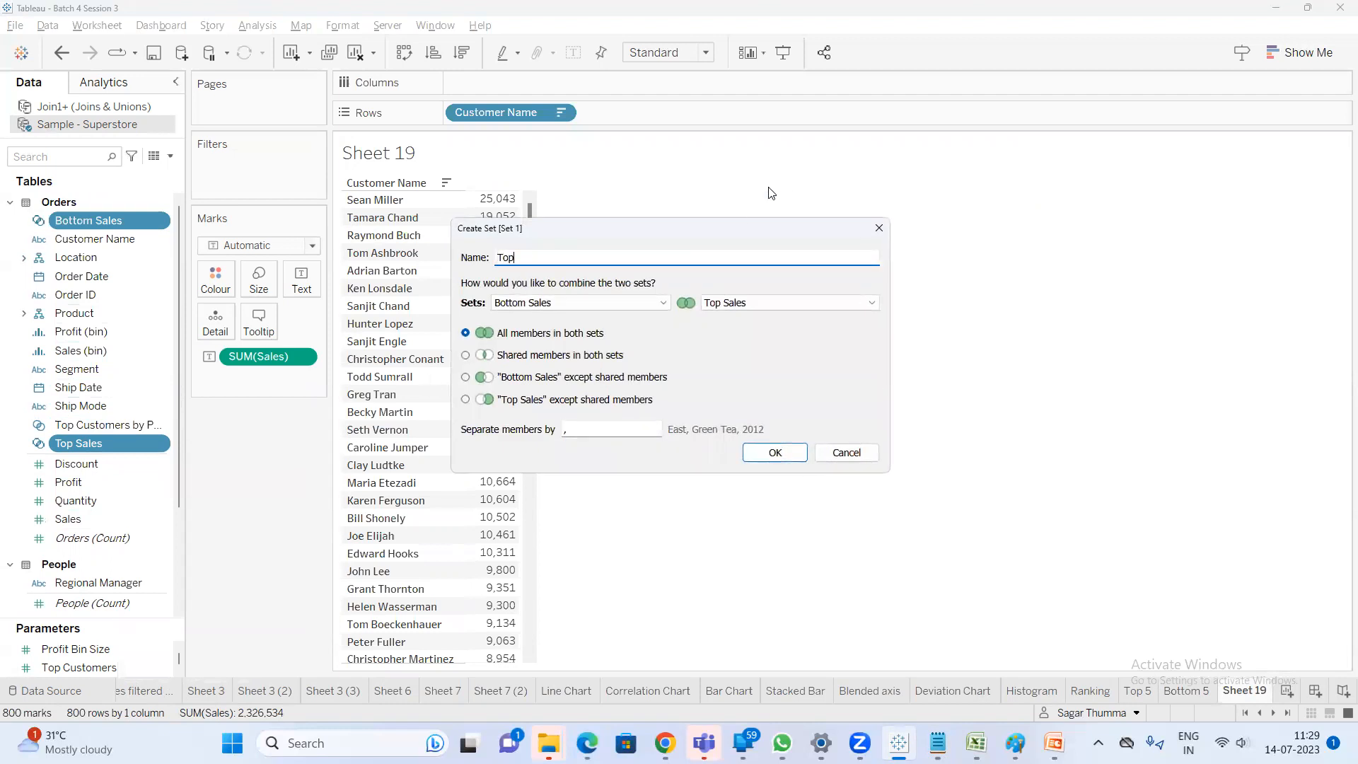
type("Top & Bottom Sales")
left_click(776, 453)
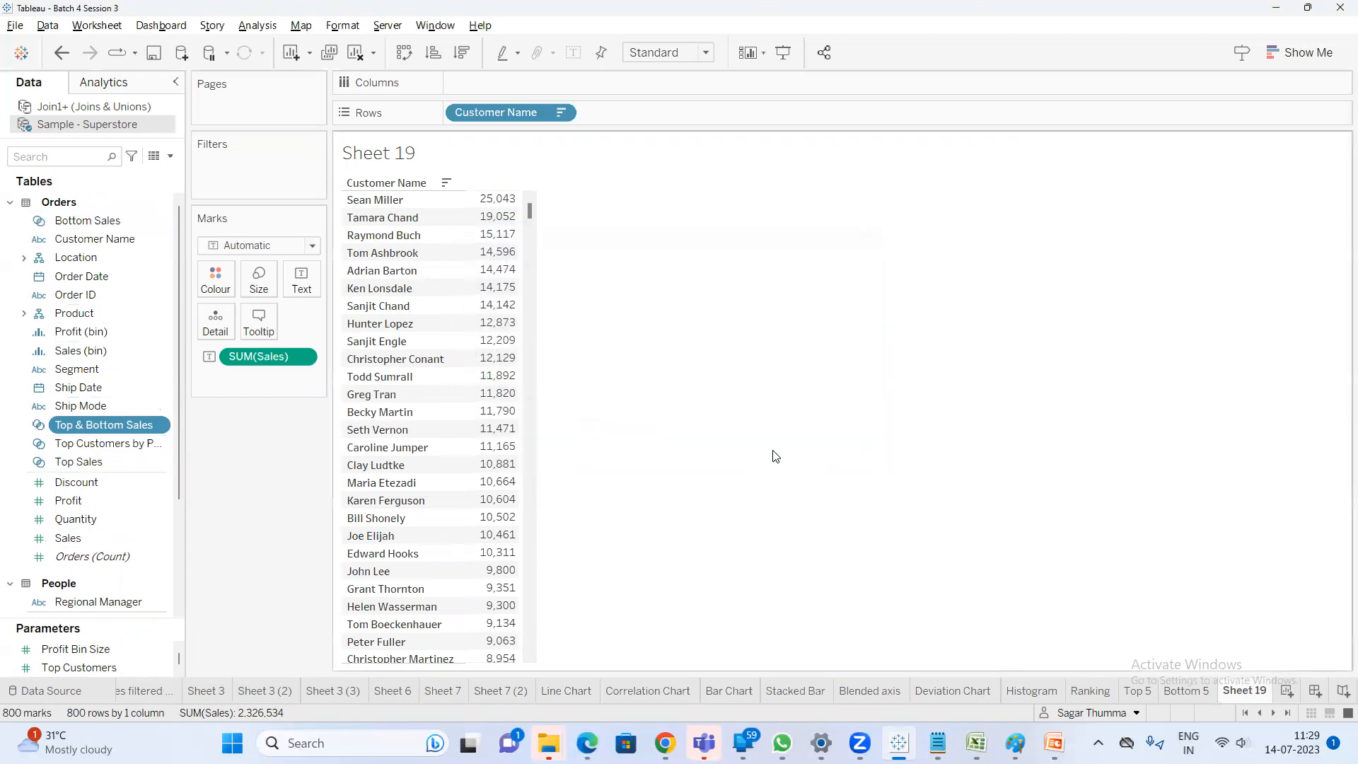
left_click_drag(98, 426, 237, 176)
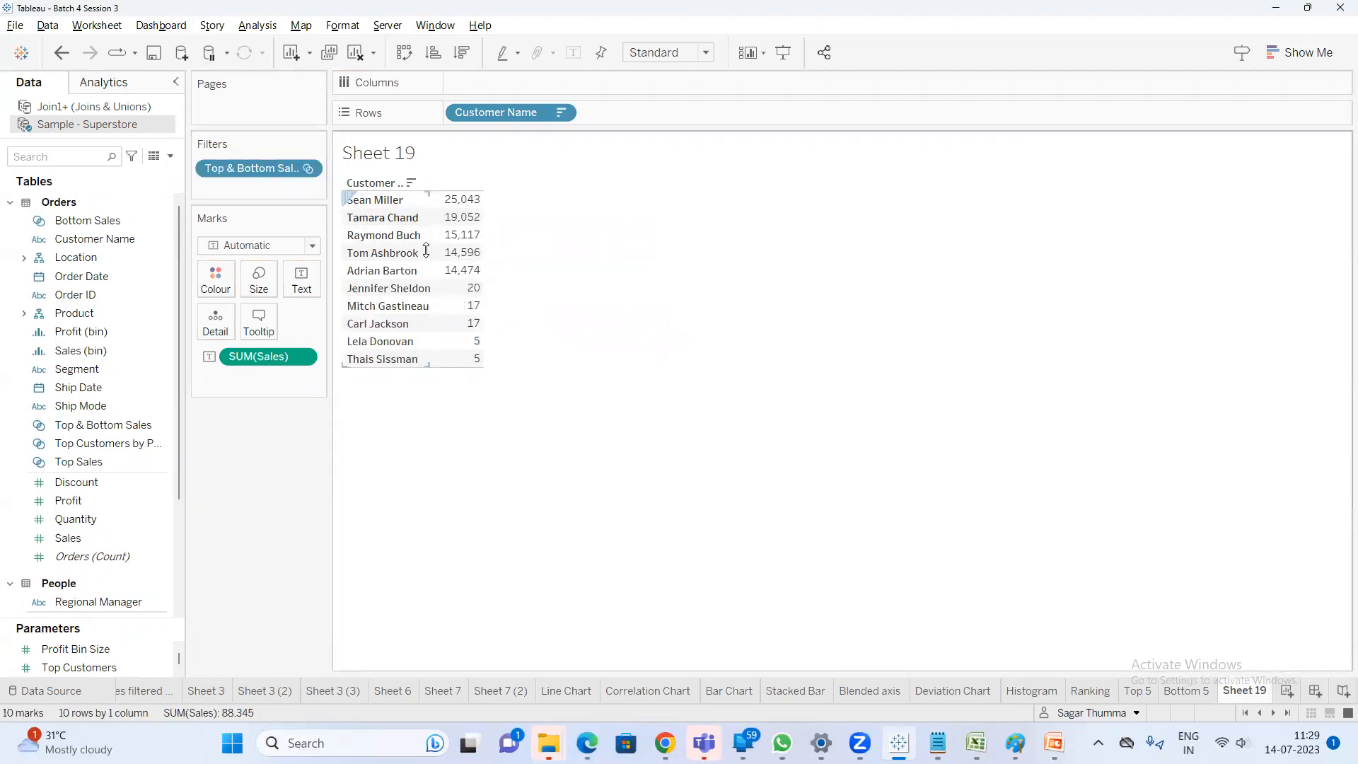
Check the Top 5 and Bottom 5 sheets, then rename Sheet 19 to 'Top & Bottom 5'
left_click(1147, 699)
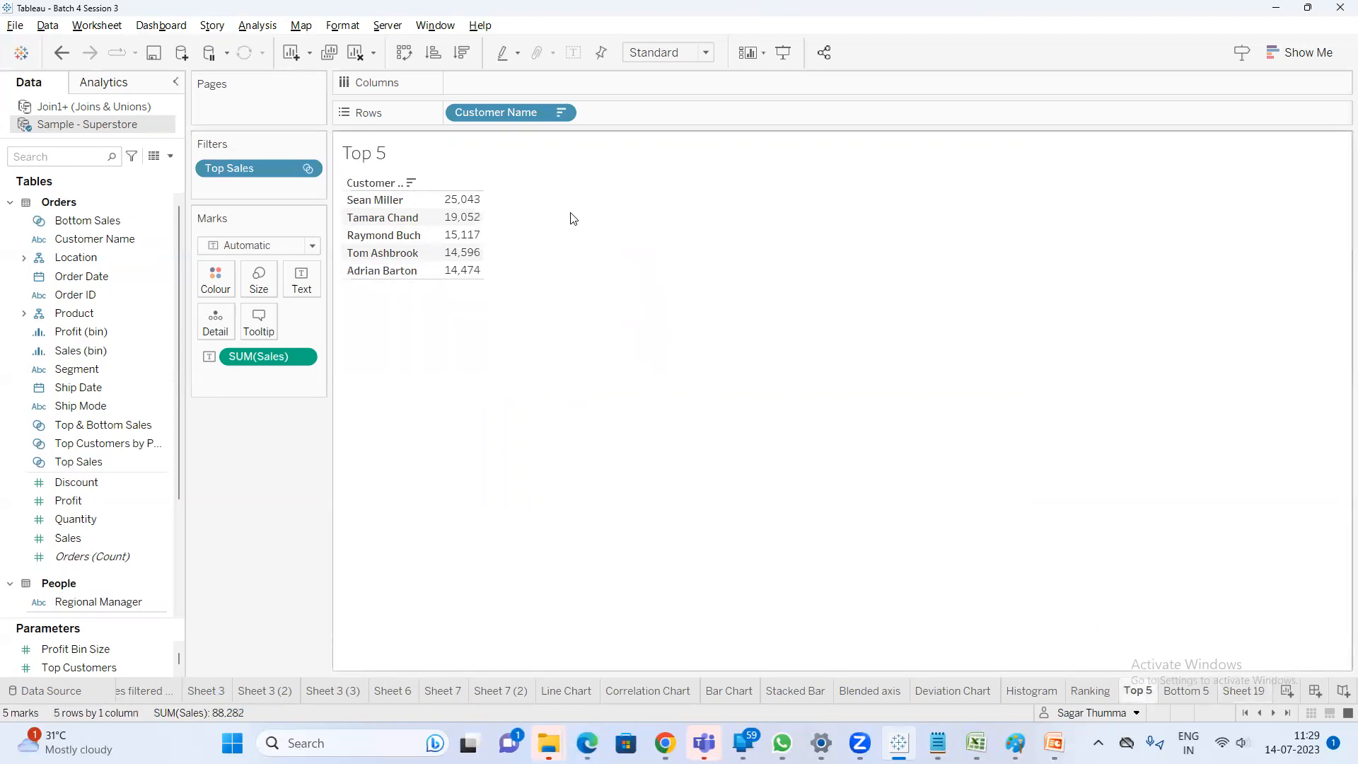
left_click(1200, 696)
left_click(1252, 691)
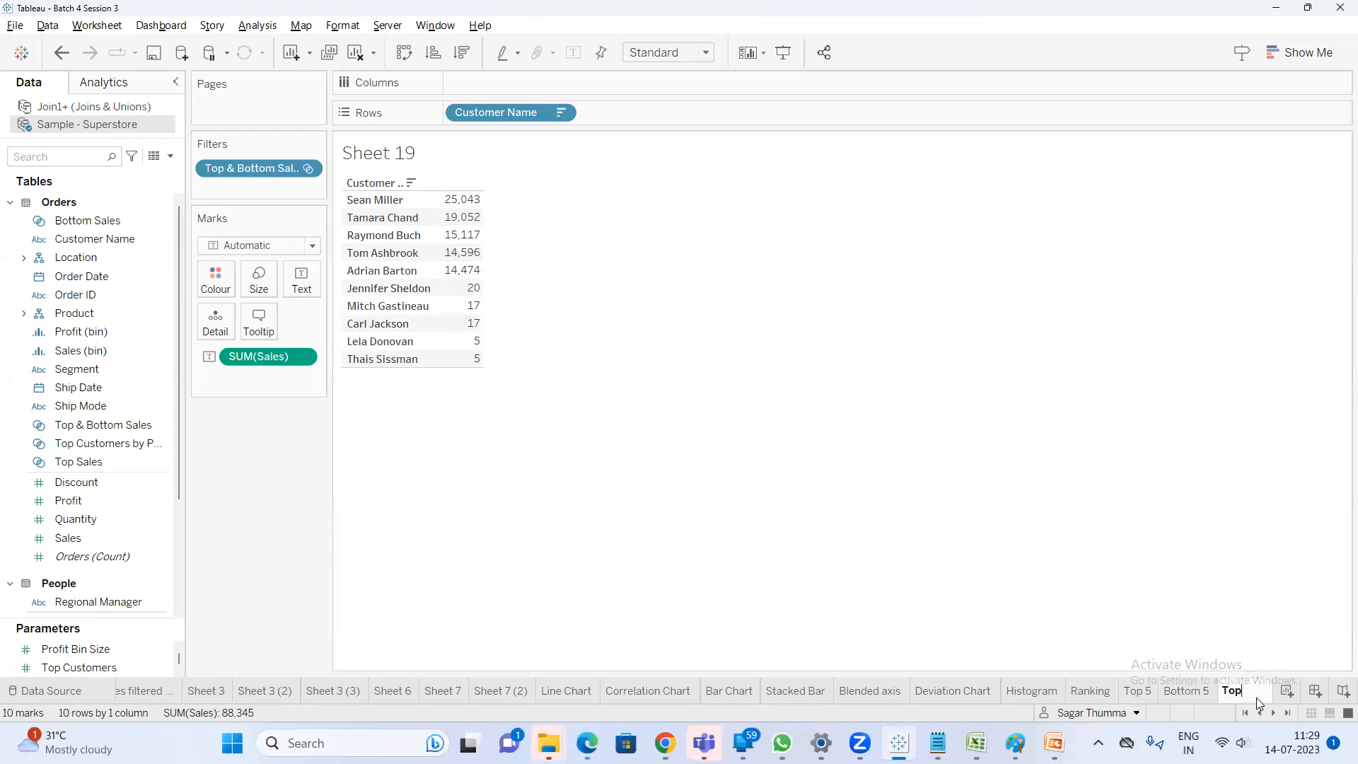
left_click(1257, 698)
type("Top & Bottom 5")
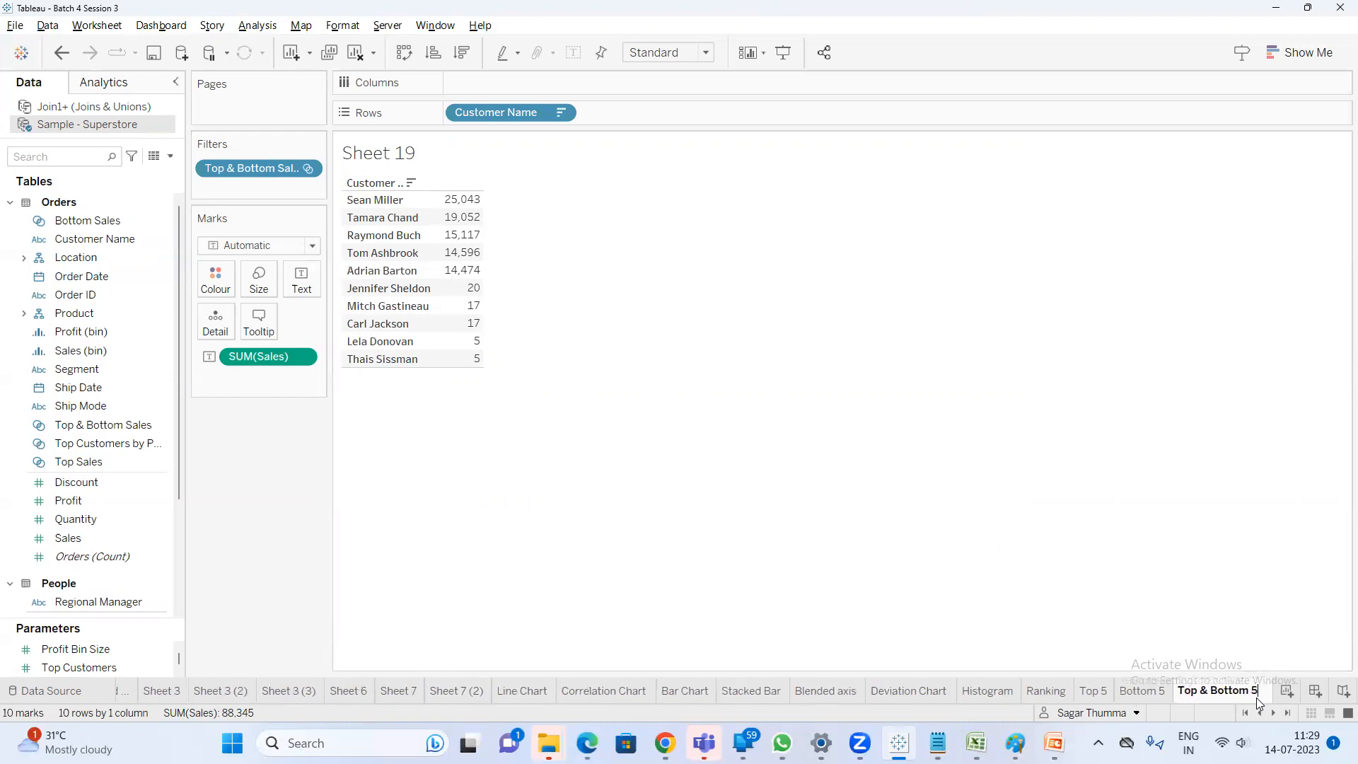
key("Return")
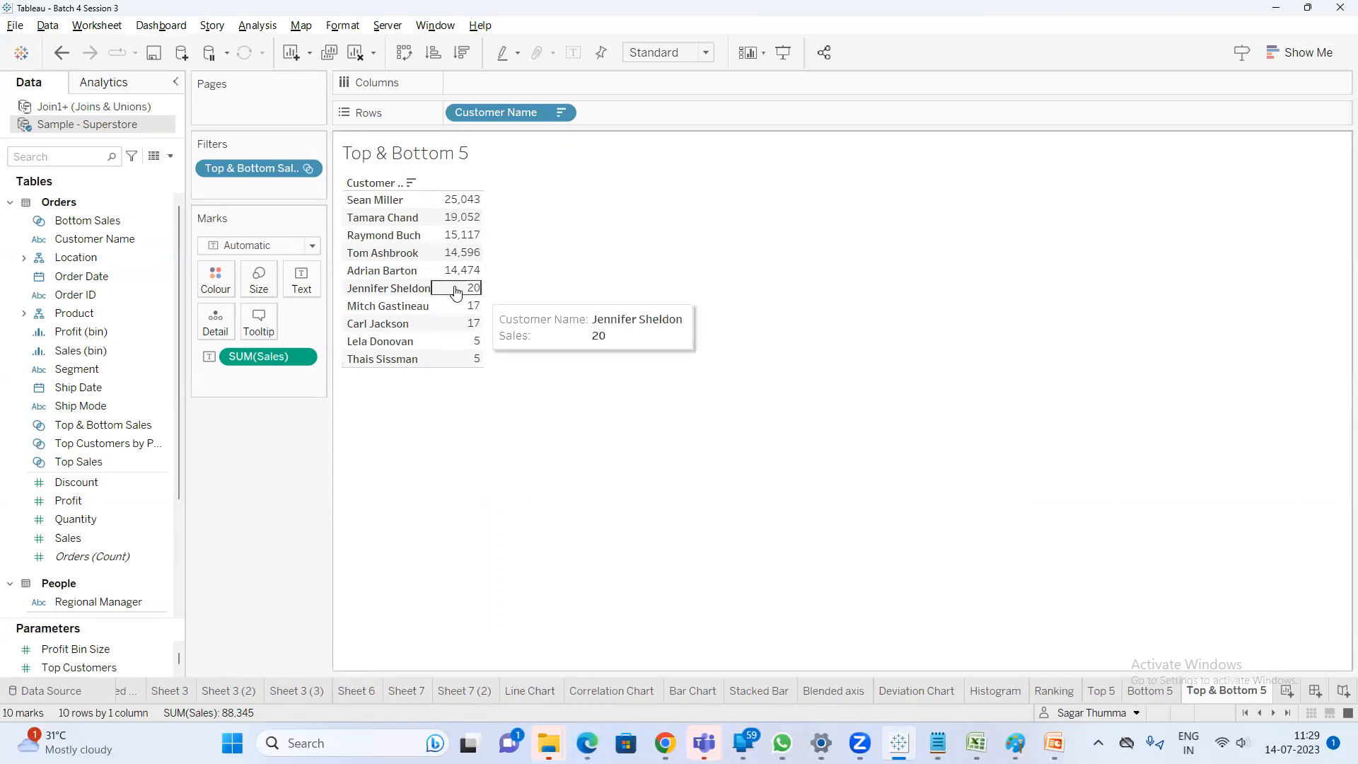
Review the top five customers' sales values and select the Bottom Sales set
left_click_drag(465, 193, 435, 368)
left_click(558, 294)
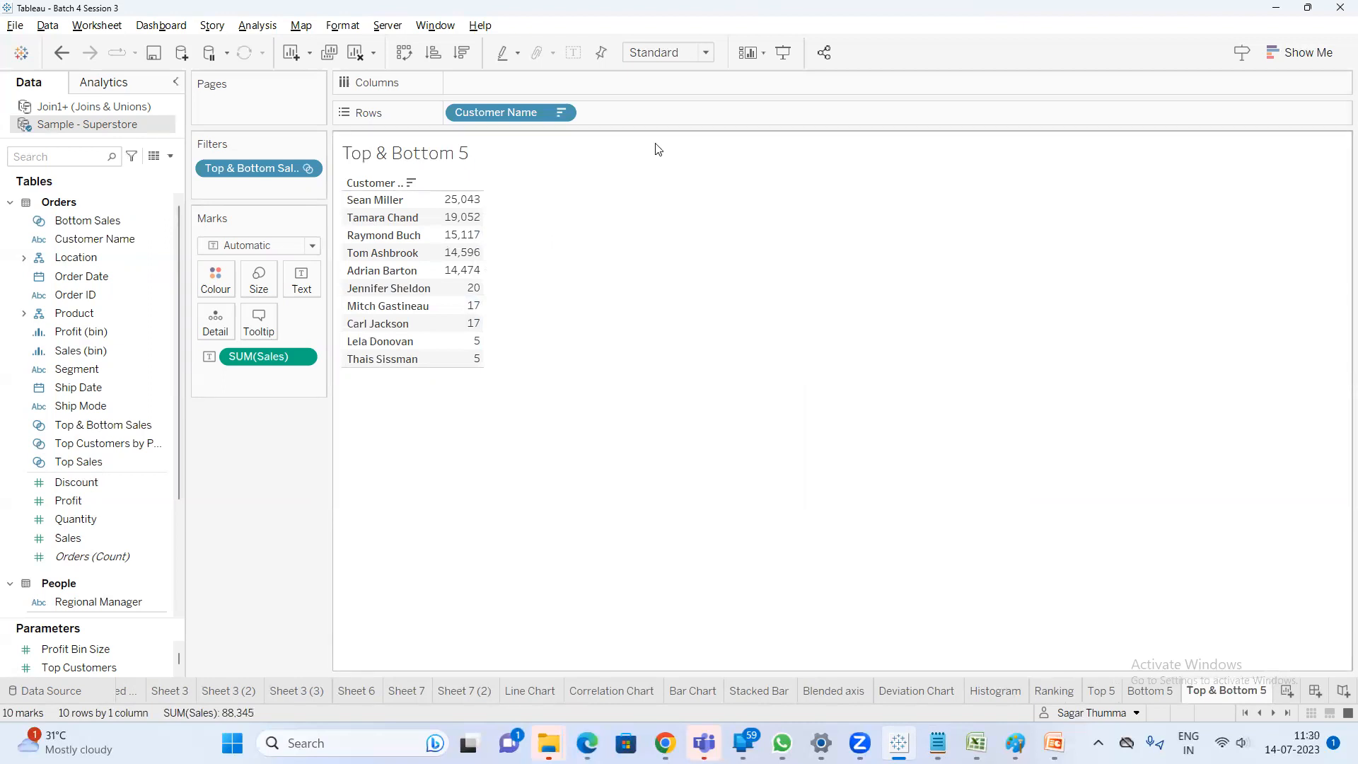
left_click(104, 221)
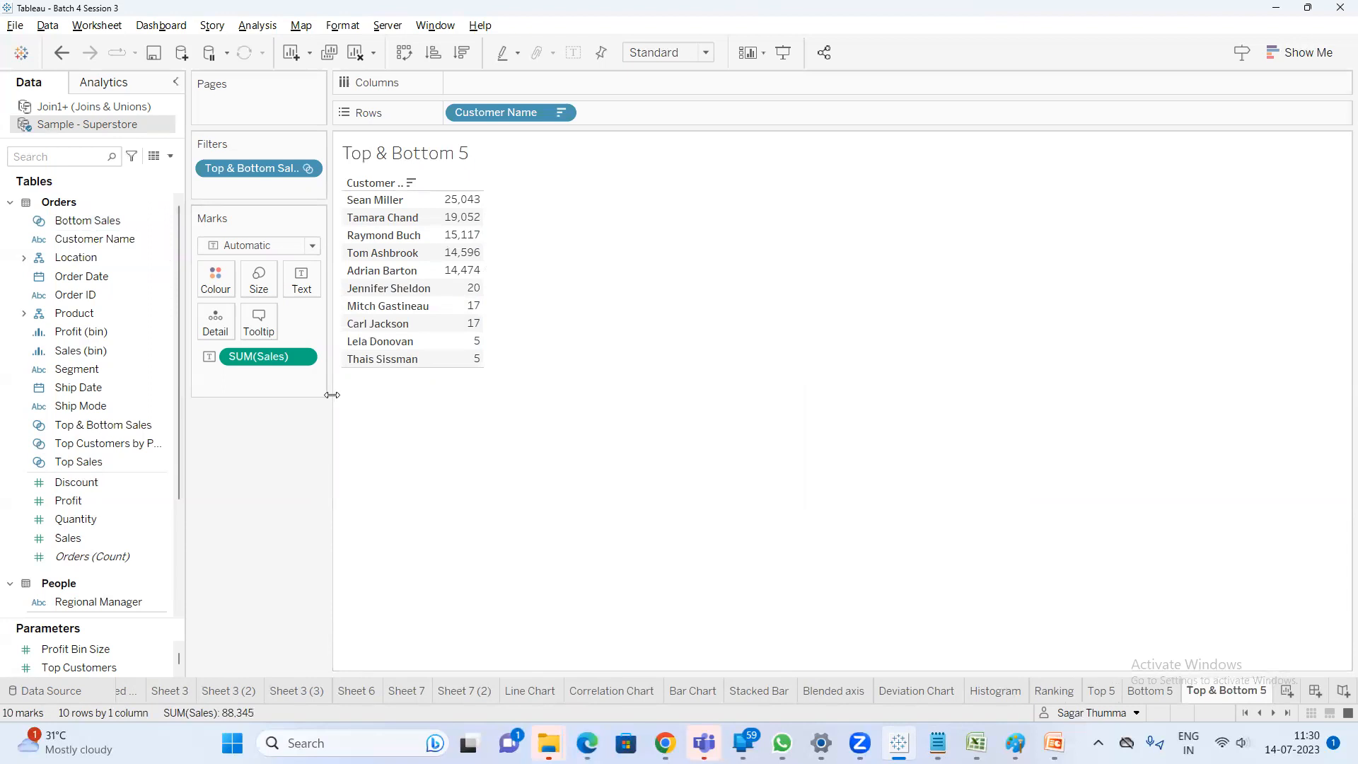
Make the Bottom Sales set's count come from a new 'Select Value' parameter
right_click(103, 222)
left_click(149, 332)
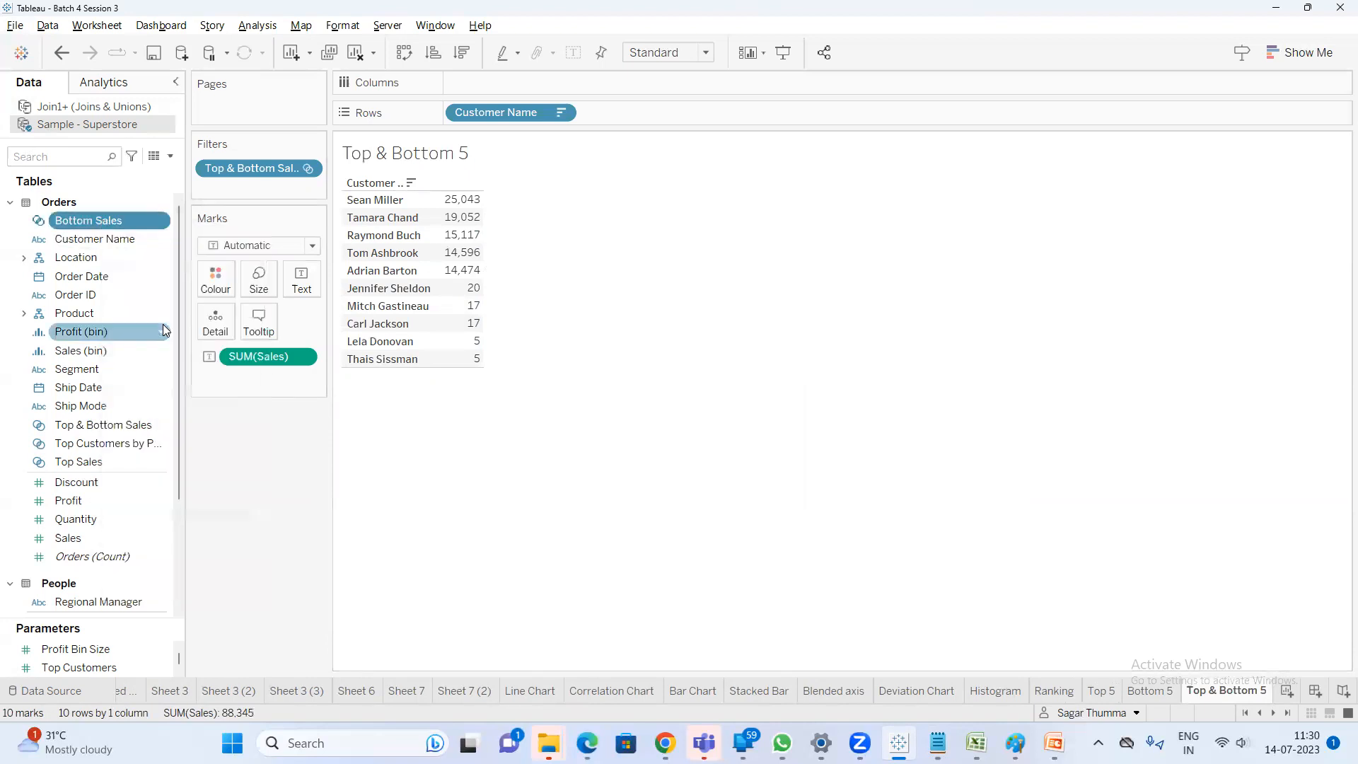
left_click(645, 215)
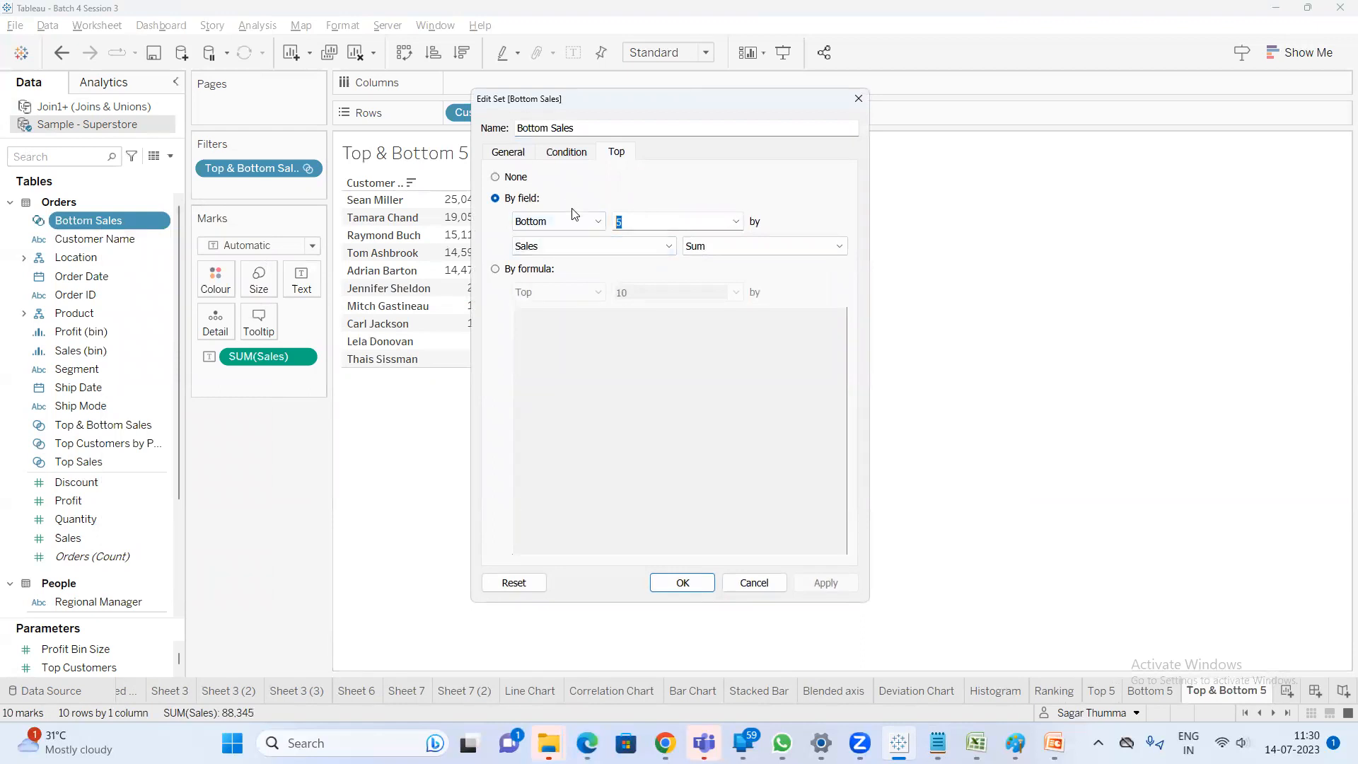
left_click(736, 222)
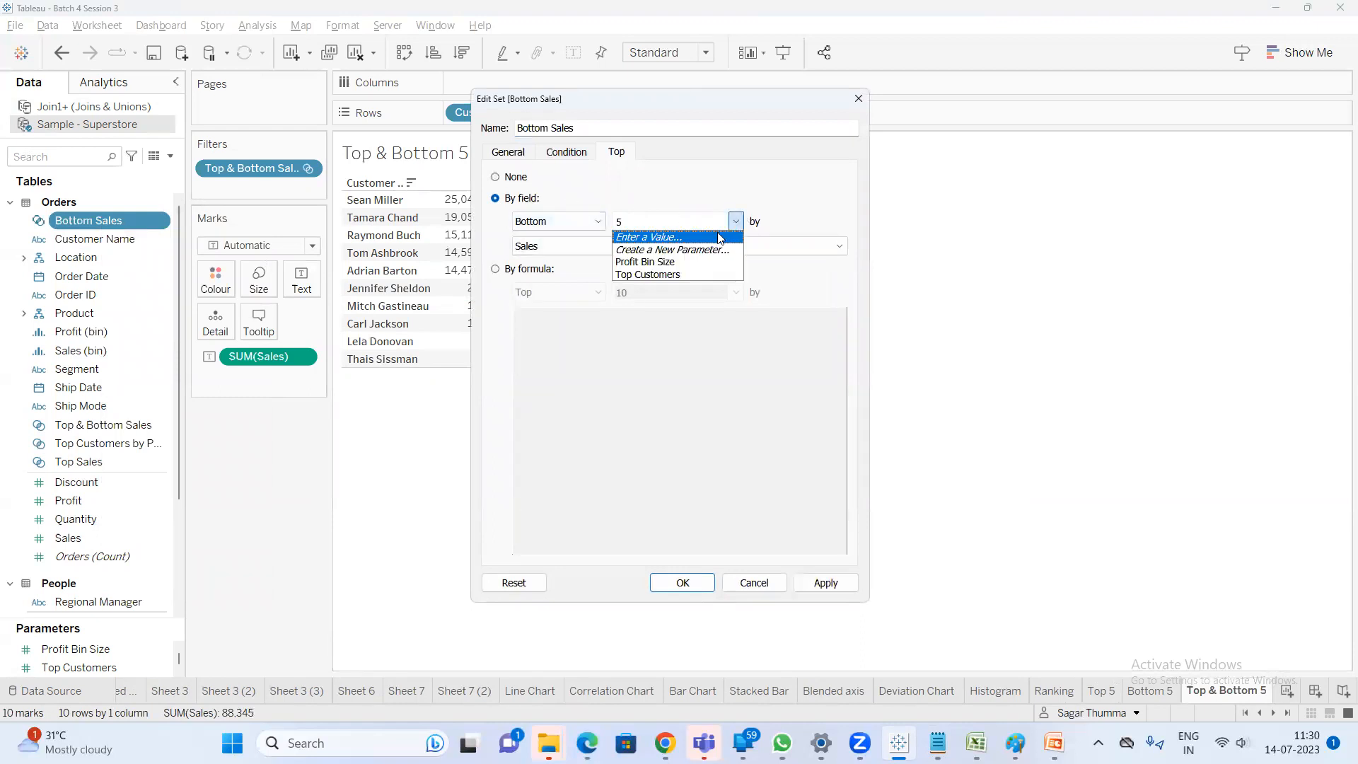
left_click(697, 250)
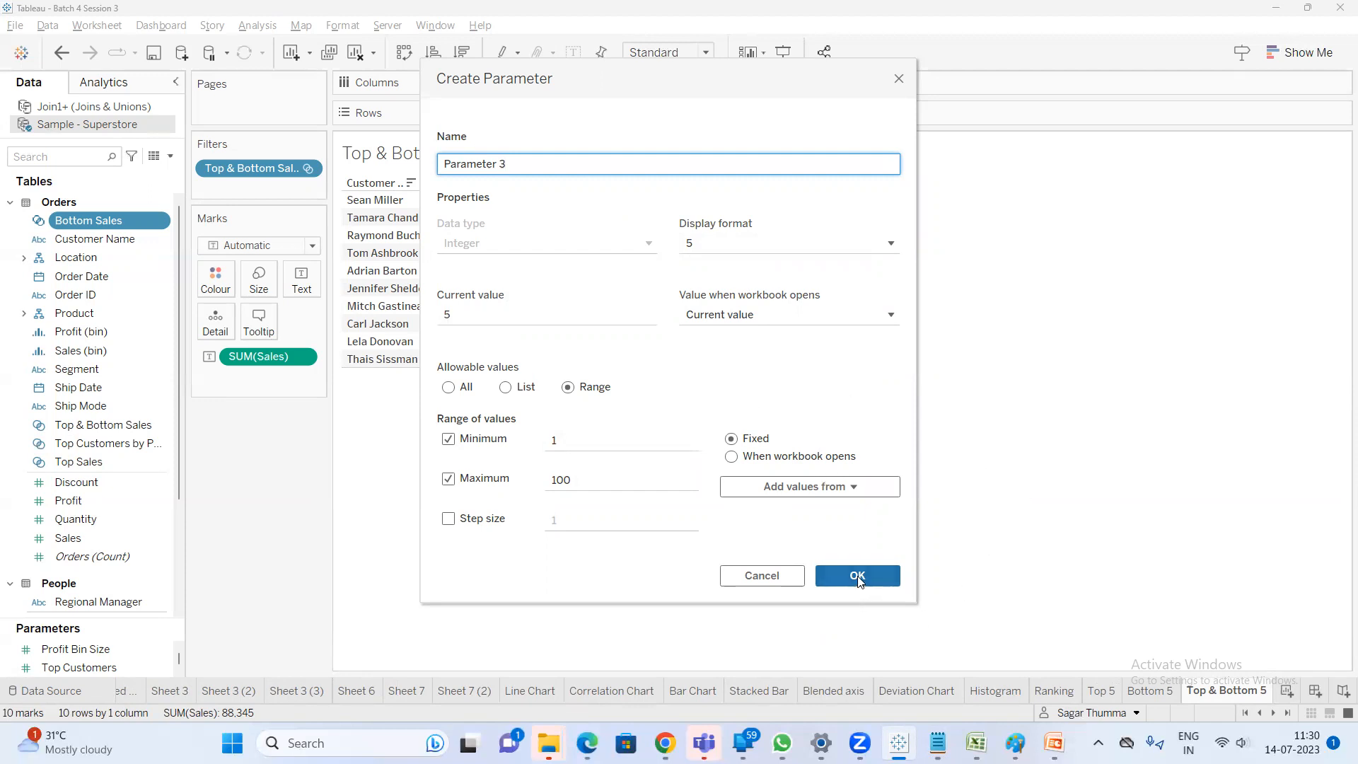
left_click_drag(558, 165, 181, 161)
type("Select Value")
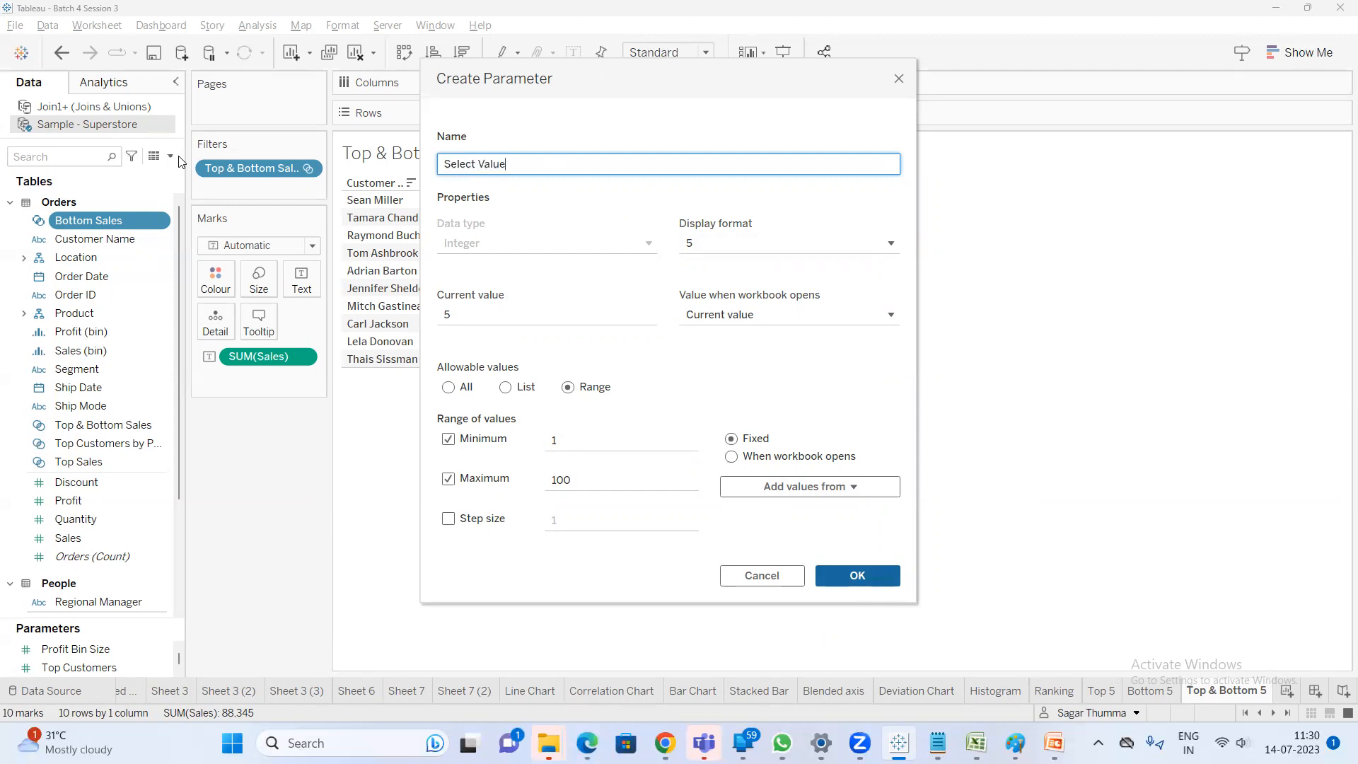
left_click(858, 575)
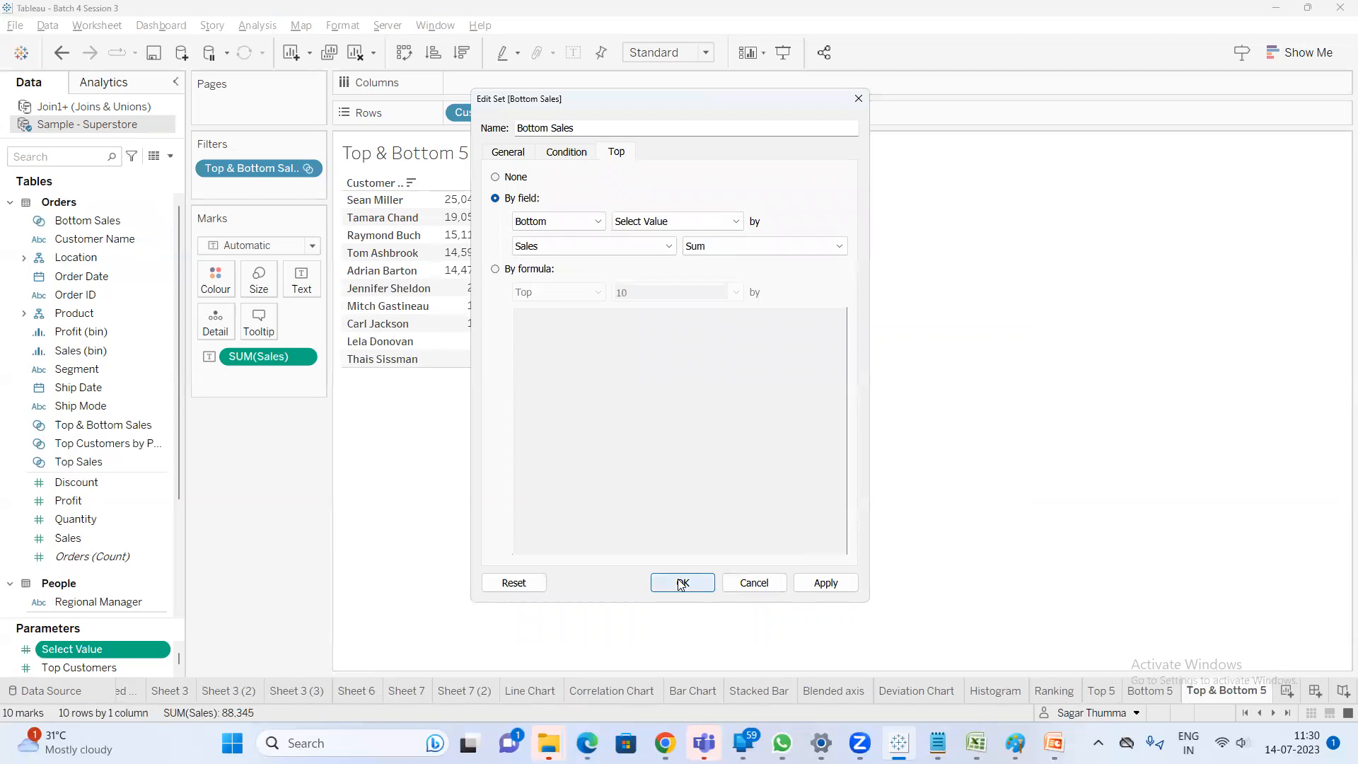
left_click(682, 583)
Drive the Top Sales set's count from the Select Value parameter as well
scroll(96, 446, "down", 3)
left_click(92, 446)
scroll(92, 448, "down", 2)
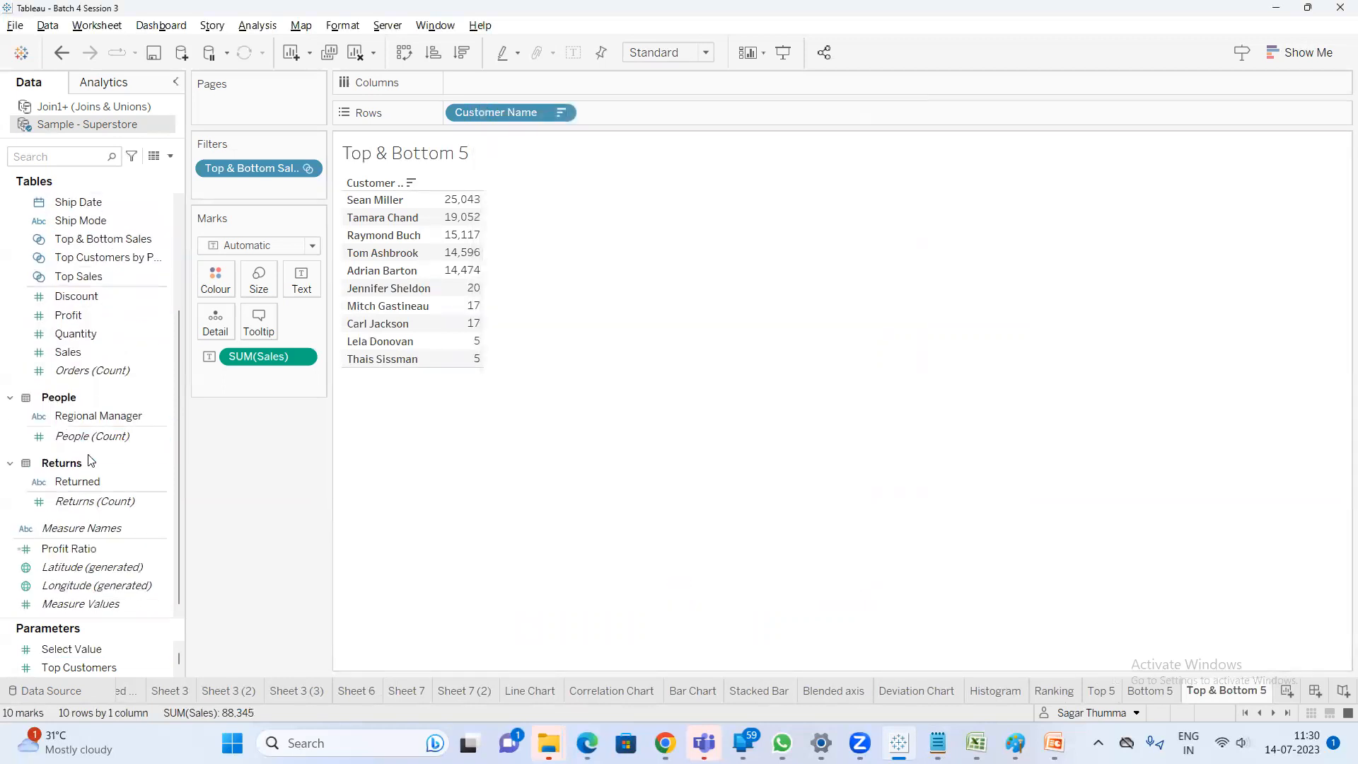
left_click(64, 160)
type("top")
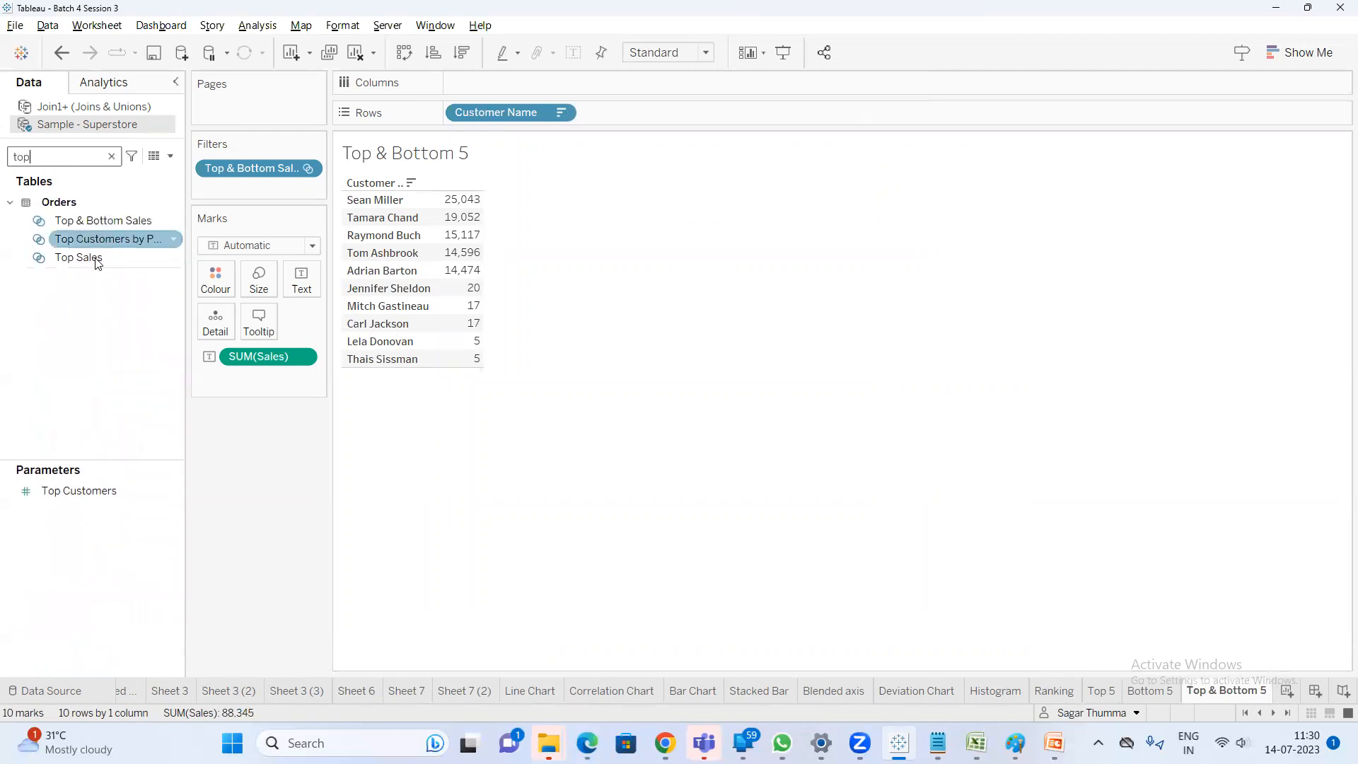
right_click(93, 259)
left_click(167, 367)
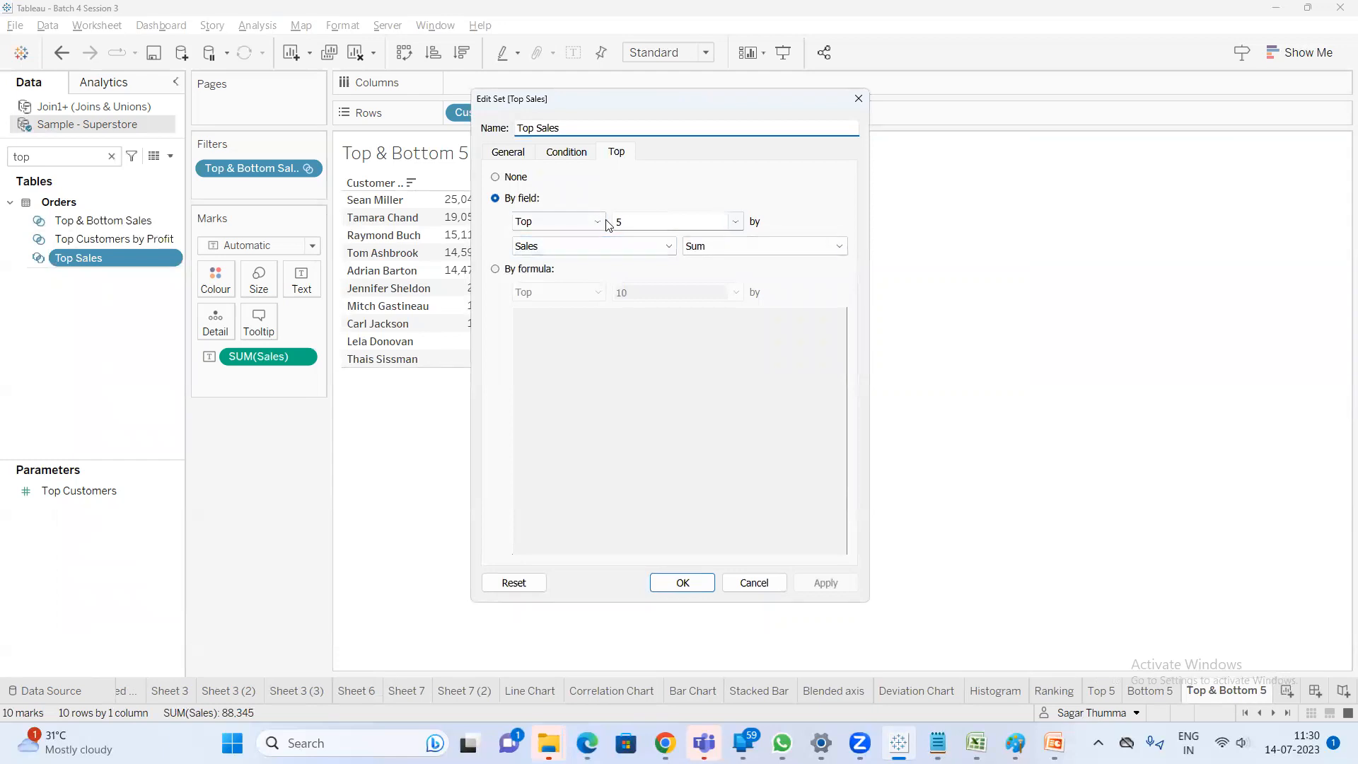
left_click(736, 221)
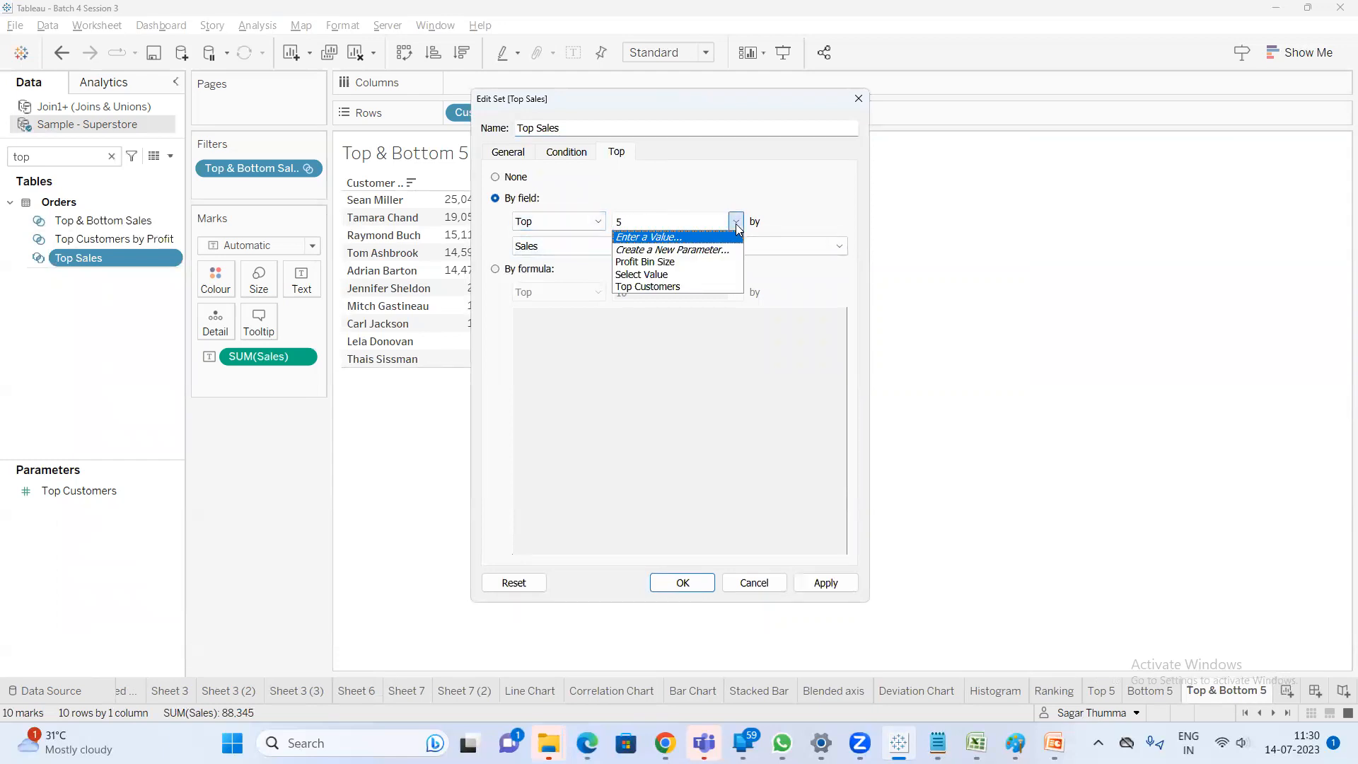
left_click(666, 275)
left_click(683, 583)
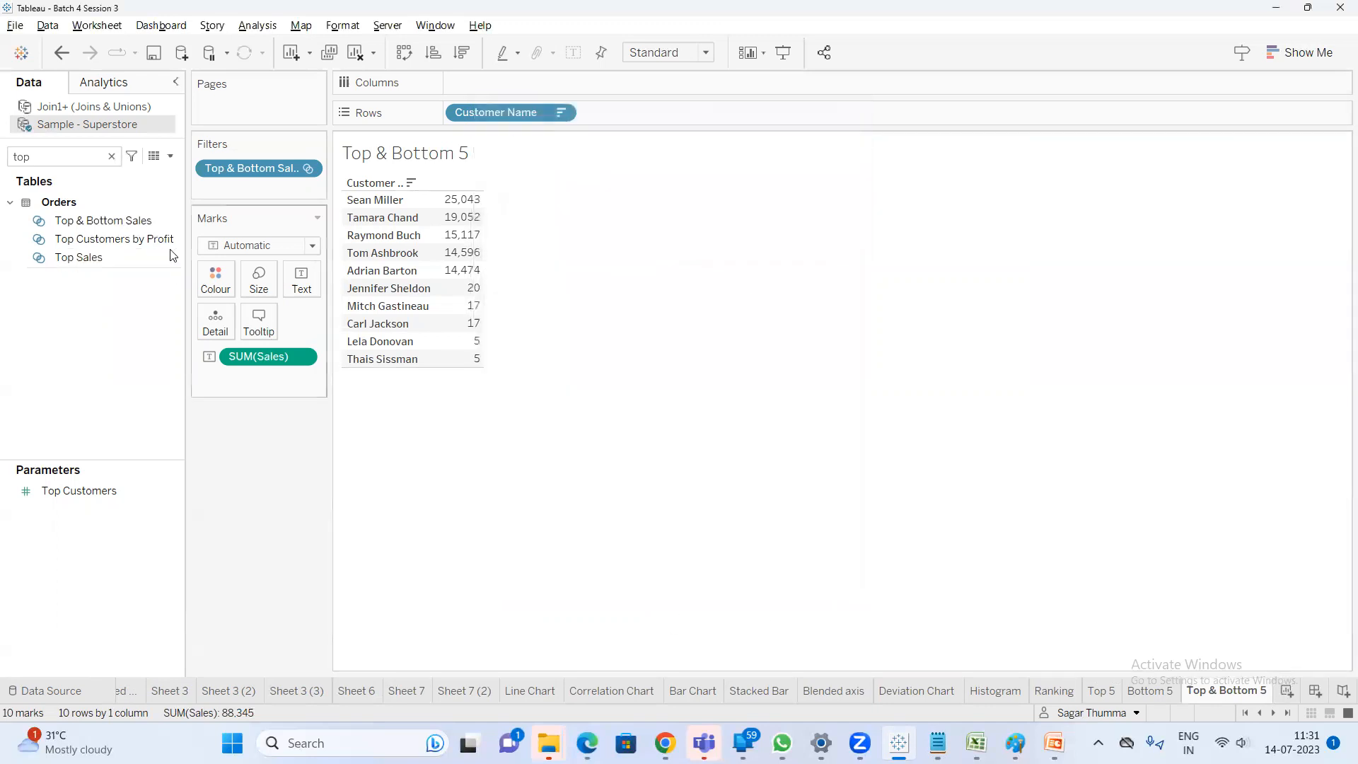
Show the Select Value parameter control and make it a Type In number
left_click(111, 156)
type("se")
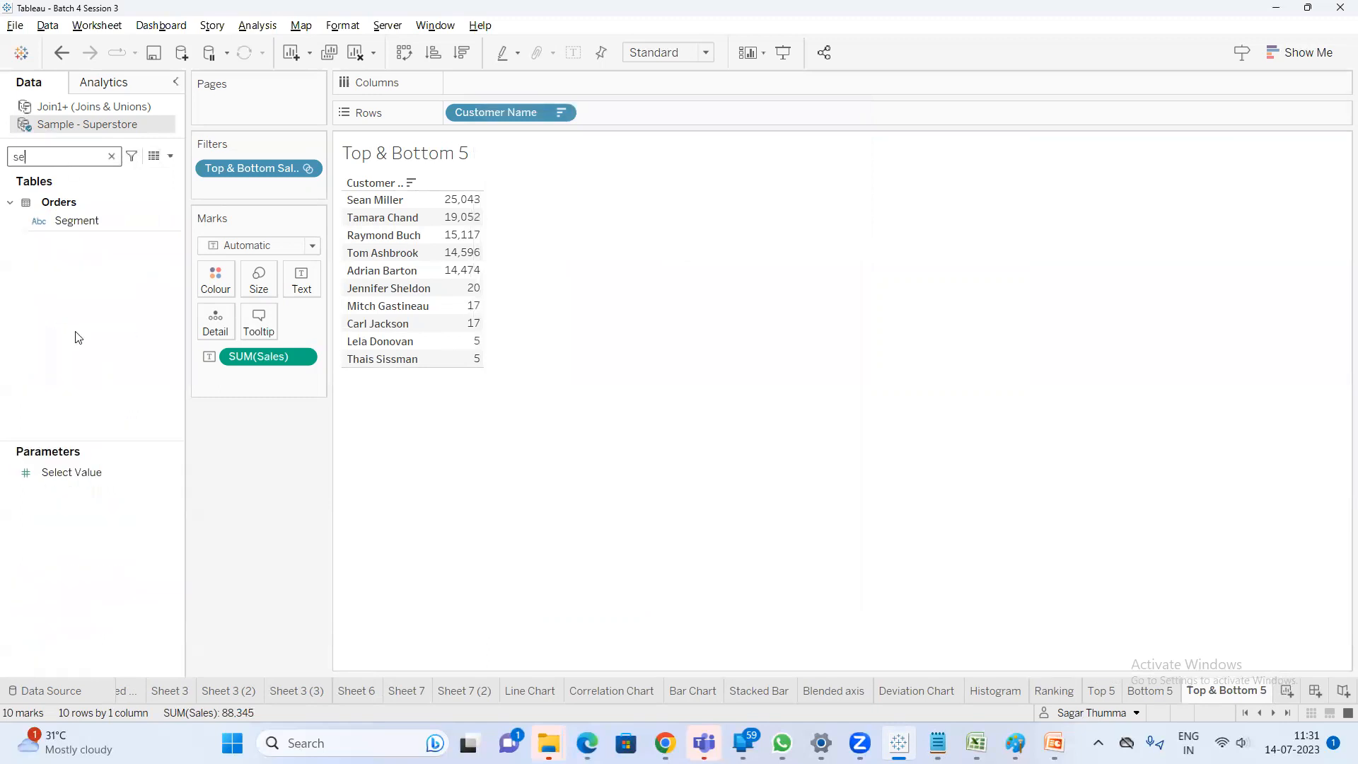
right_click(84, 477)
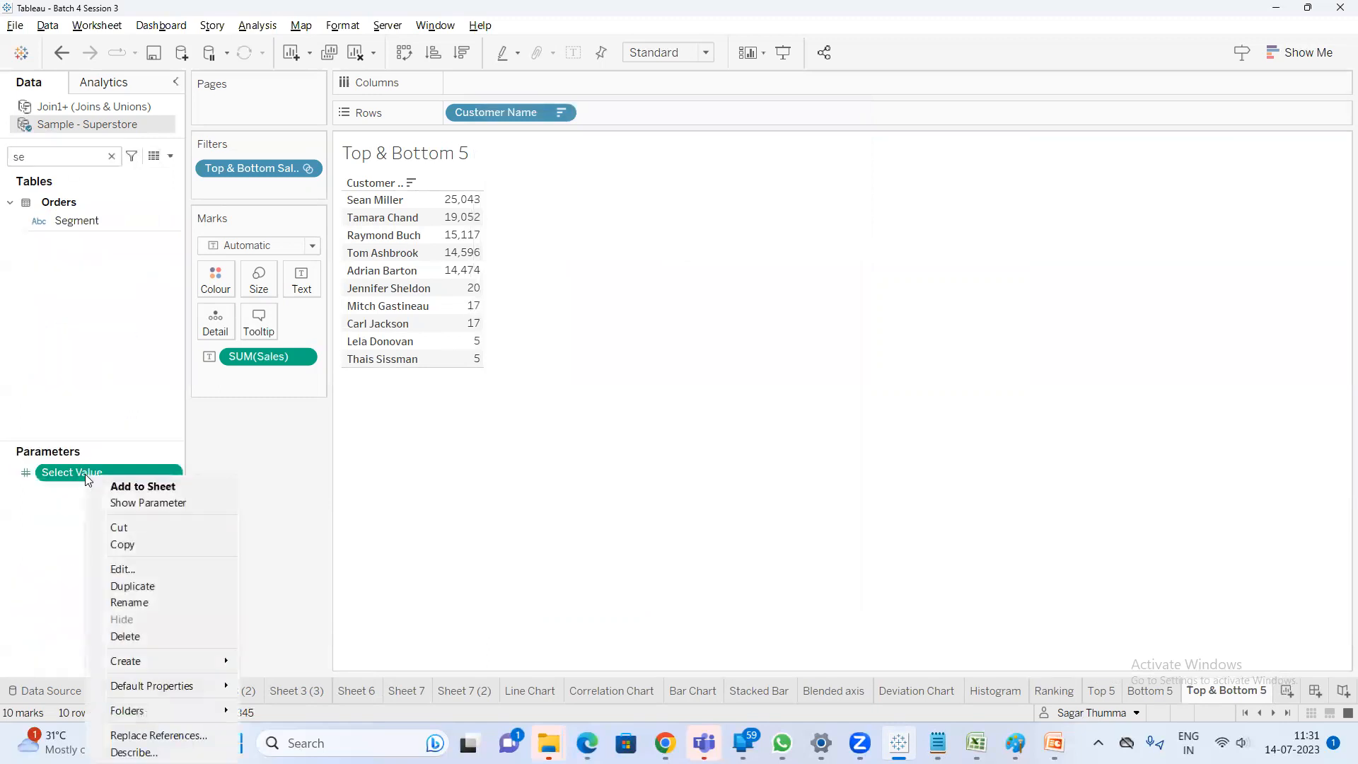
left_click(144, 504)
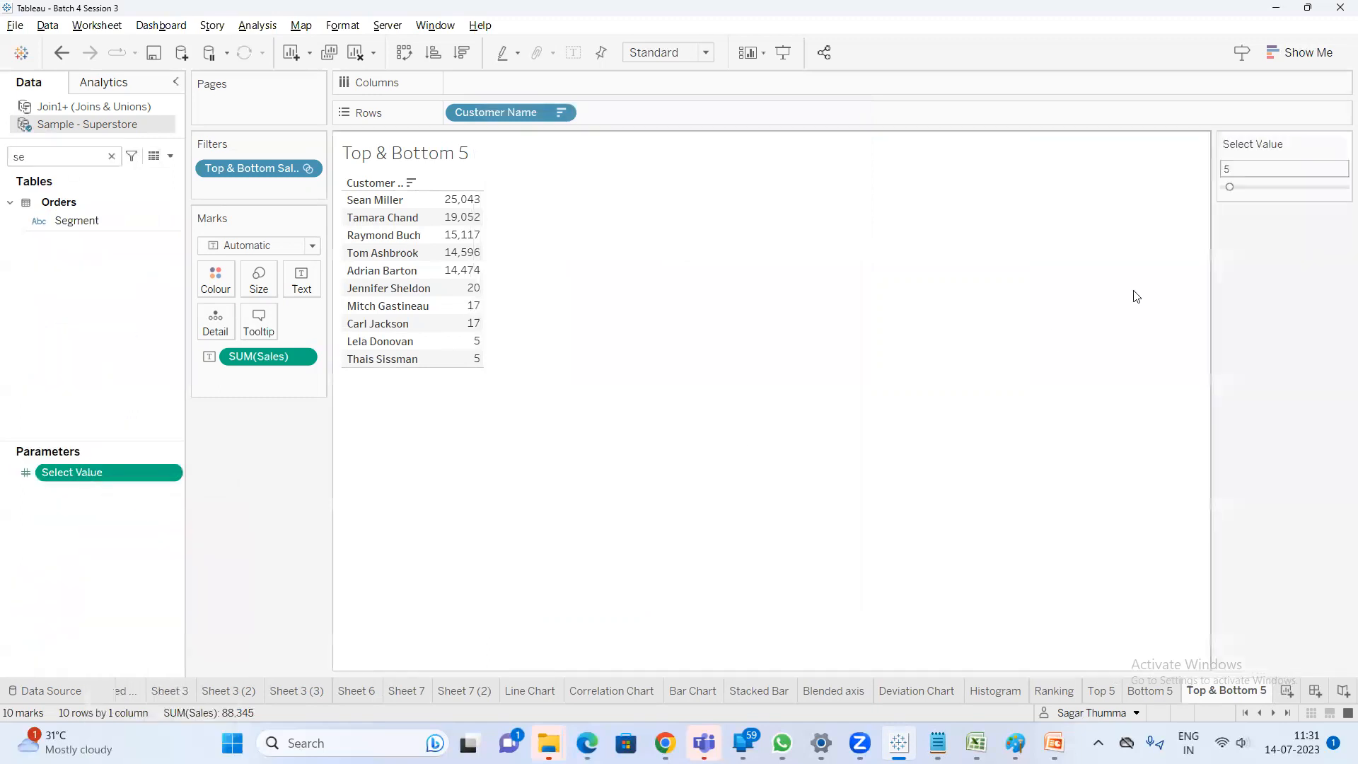
left_click(1340, 145)
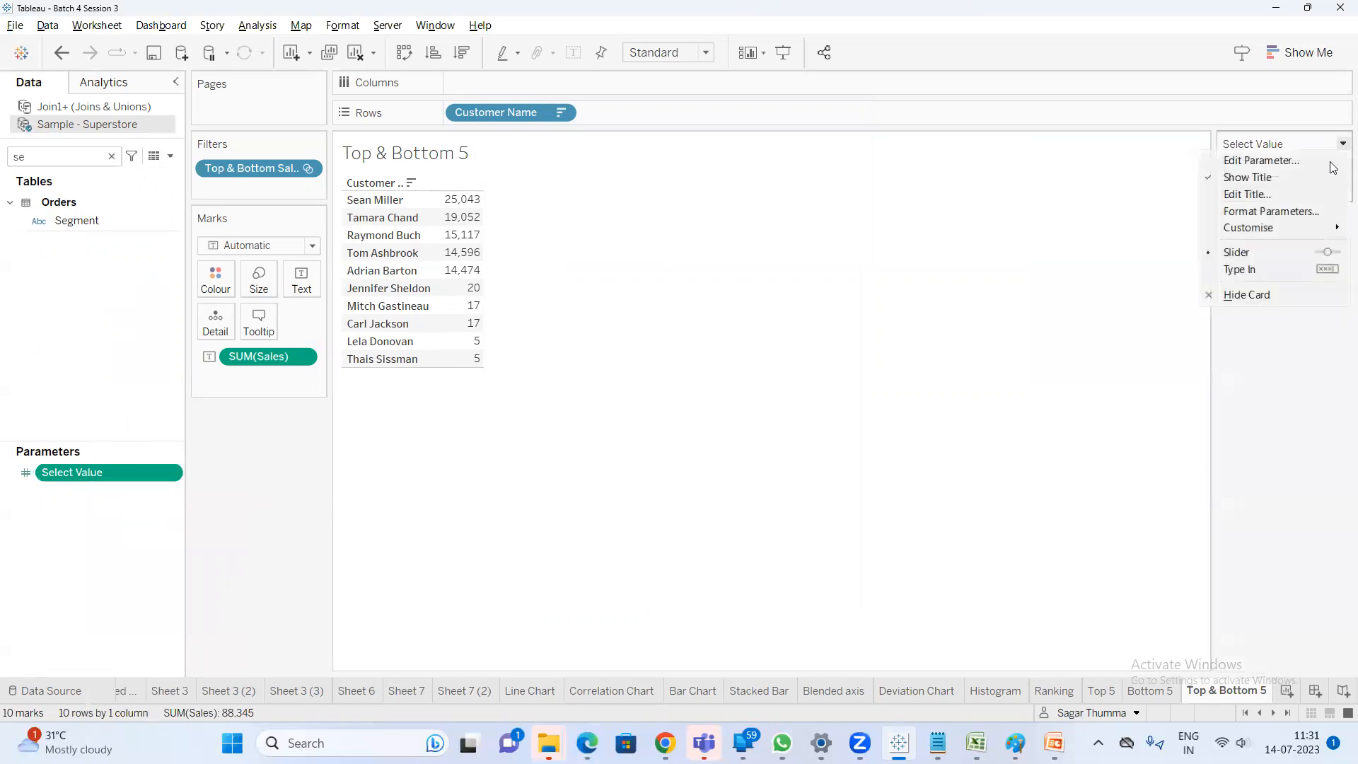
left_click(1264, 269)
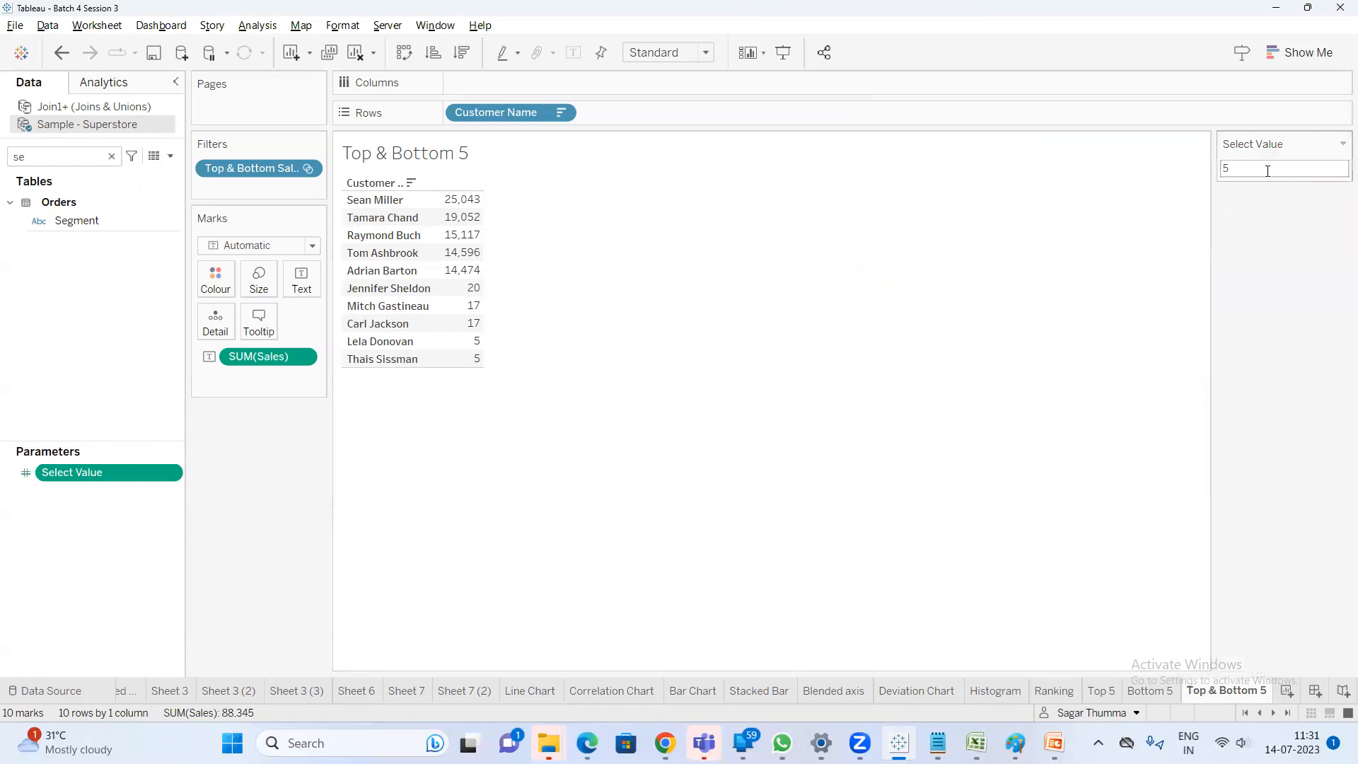
Try Select Value counts of 10, 6 and 2, then set it back to 5
type("10")
key("Return")
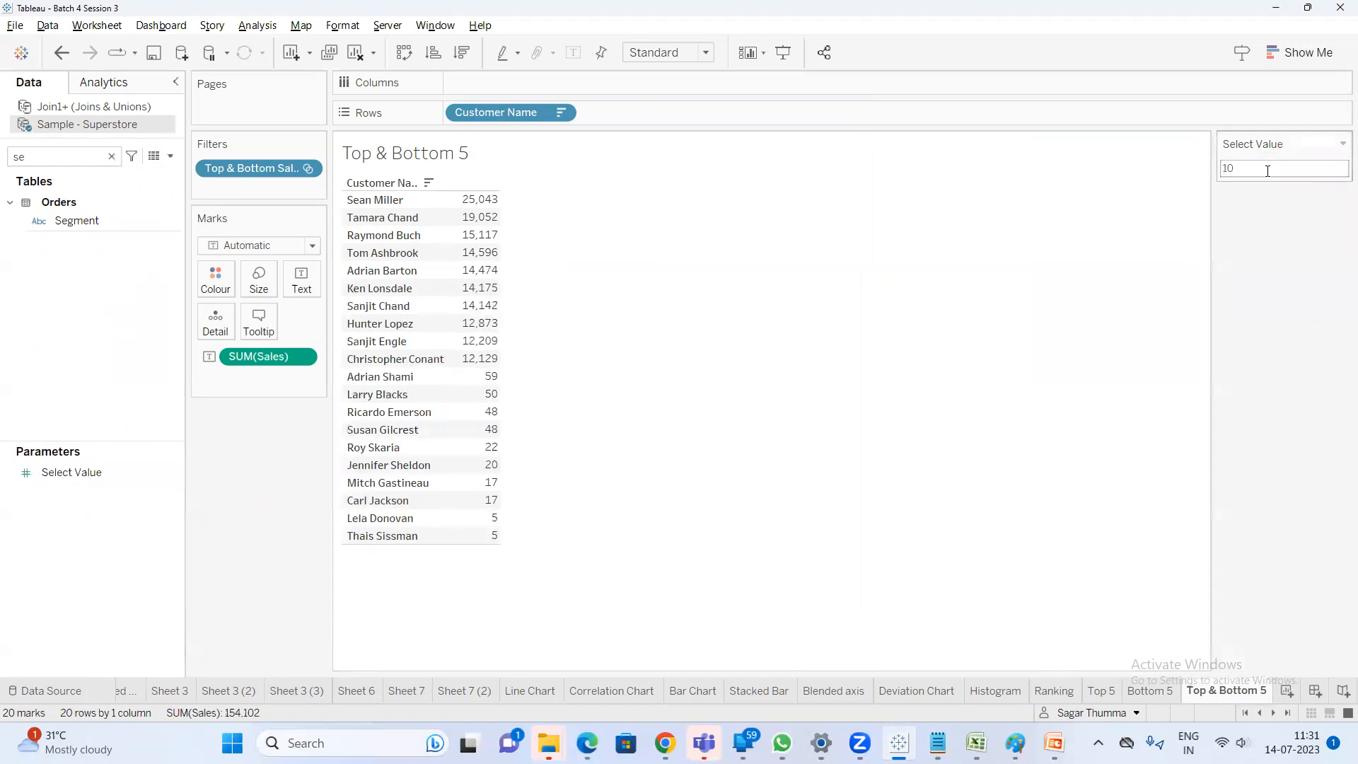
double_click(1281, 166)
type("6")
key("Return")
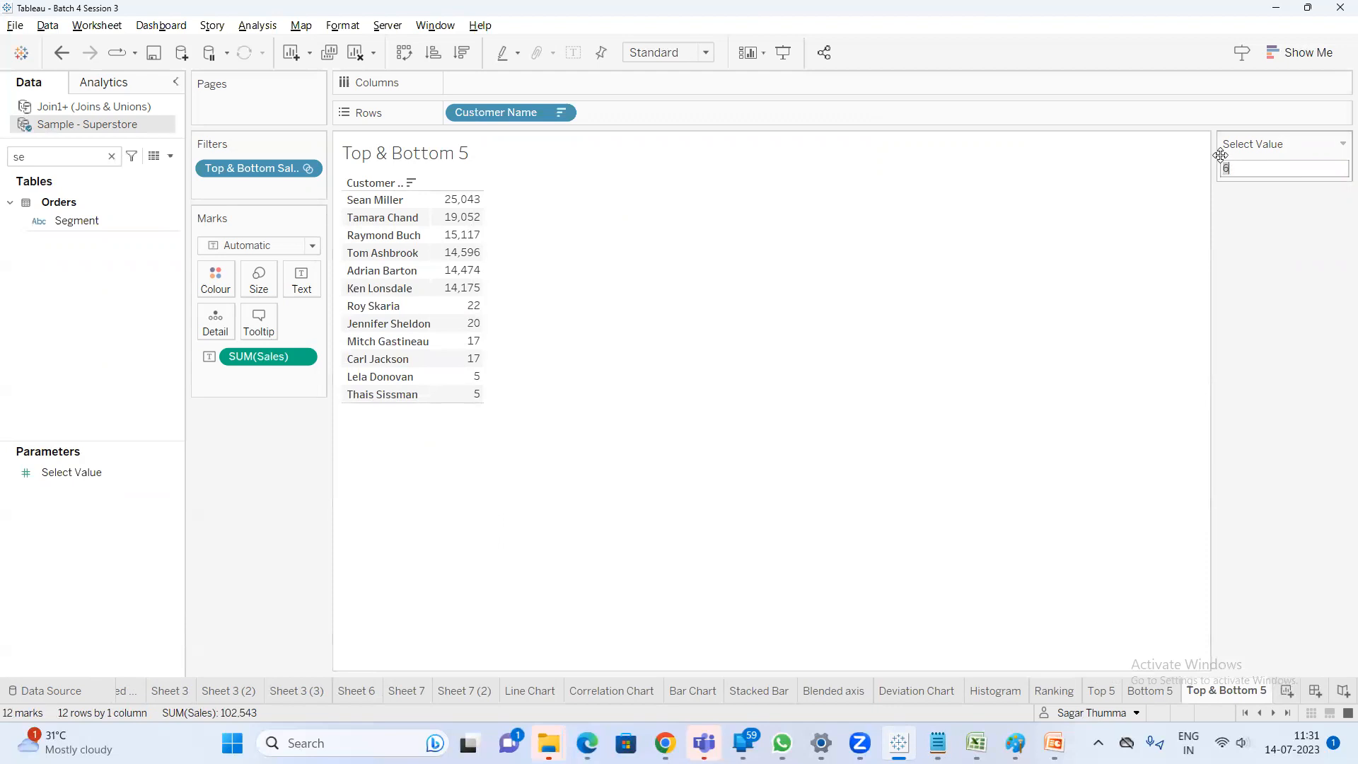
type("2")
key("Return")
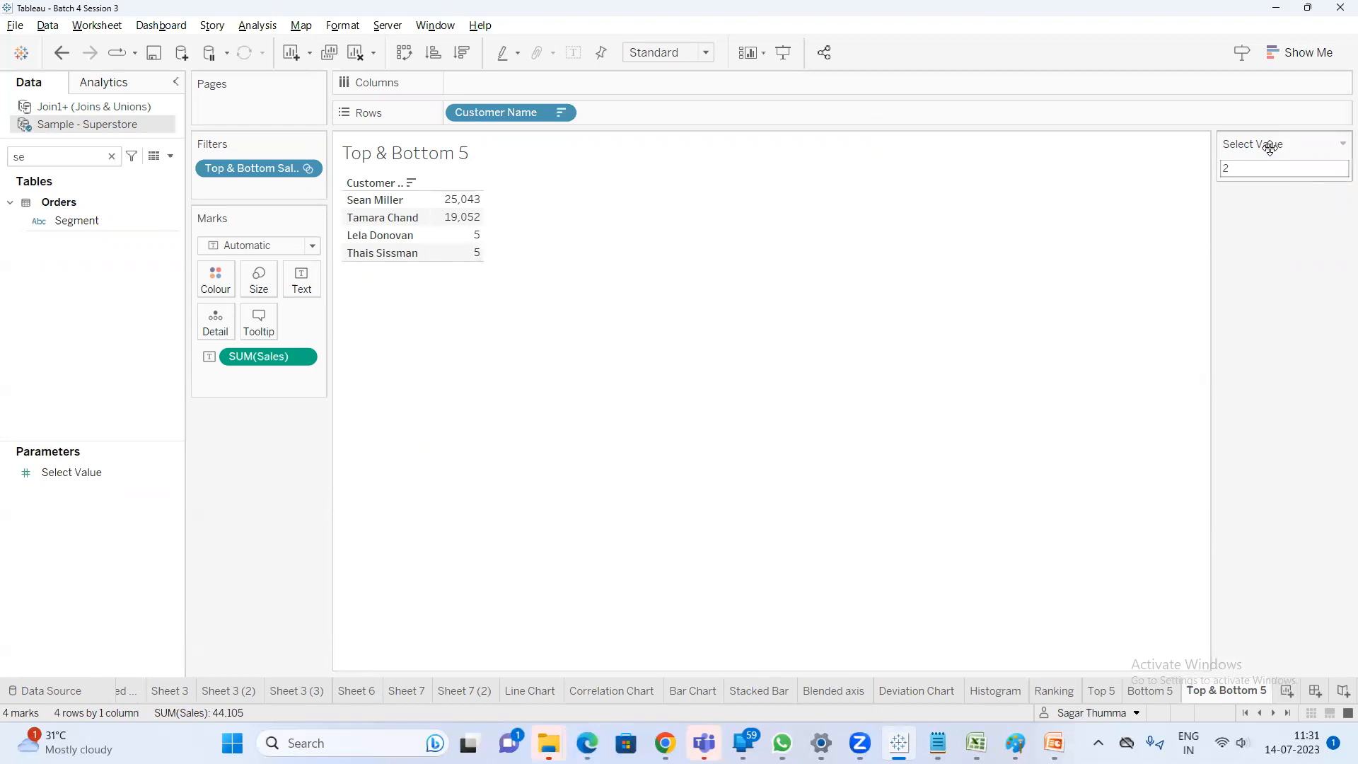
type("5")
key("Return")
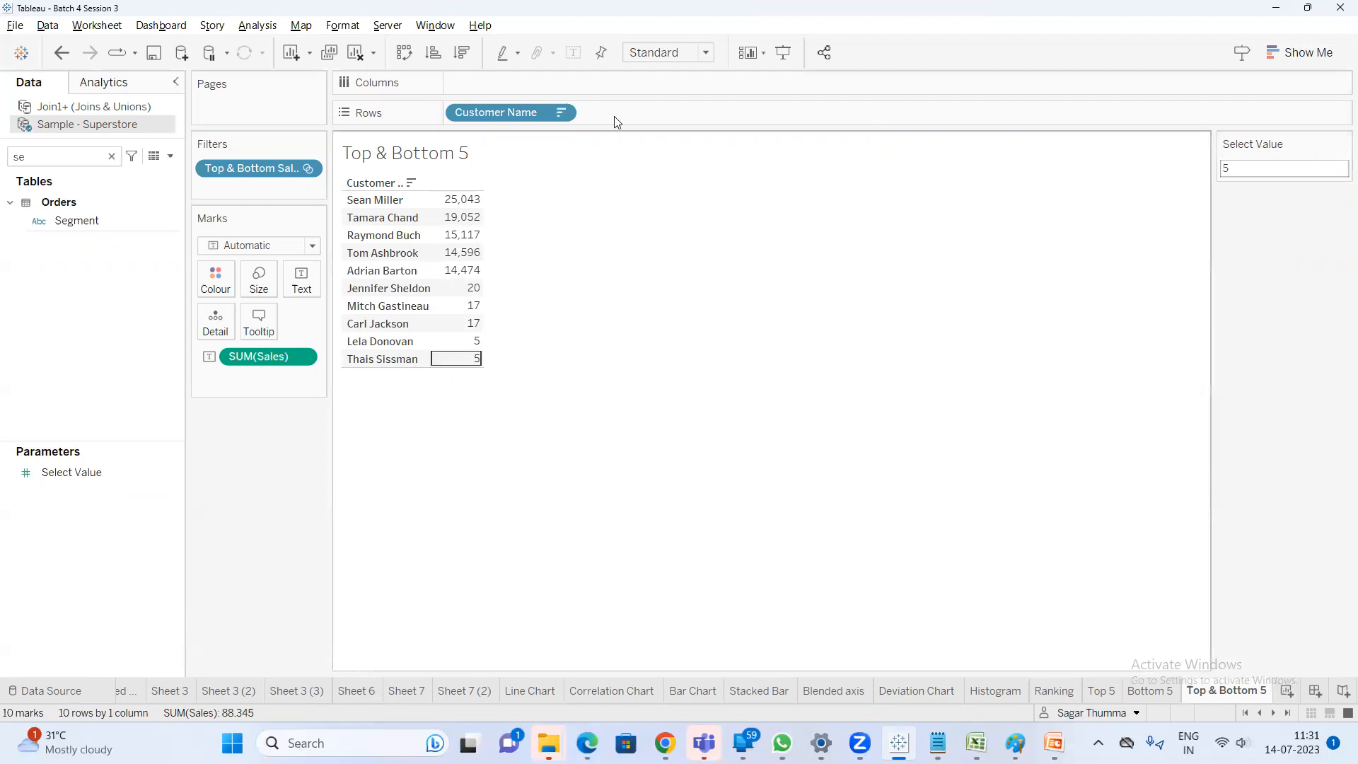
Bring up the Notepad notes, select the 'set is a dynamic' line, and return to Tableau
left_click(940, 735)
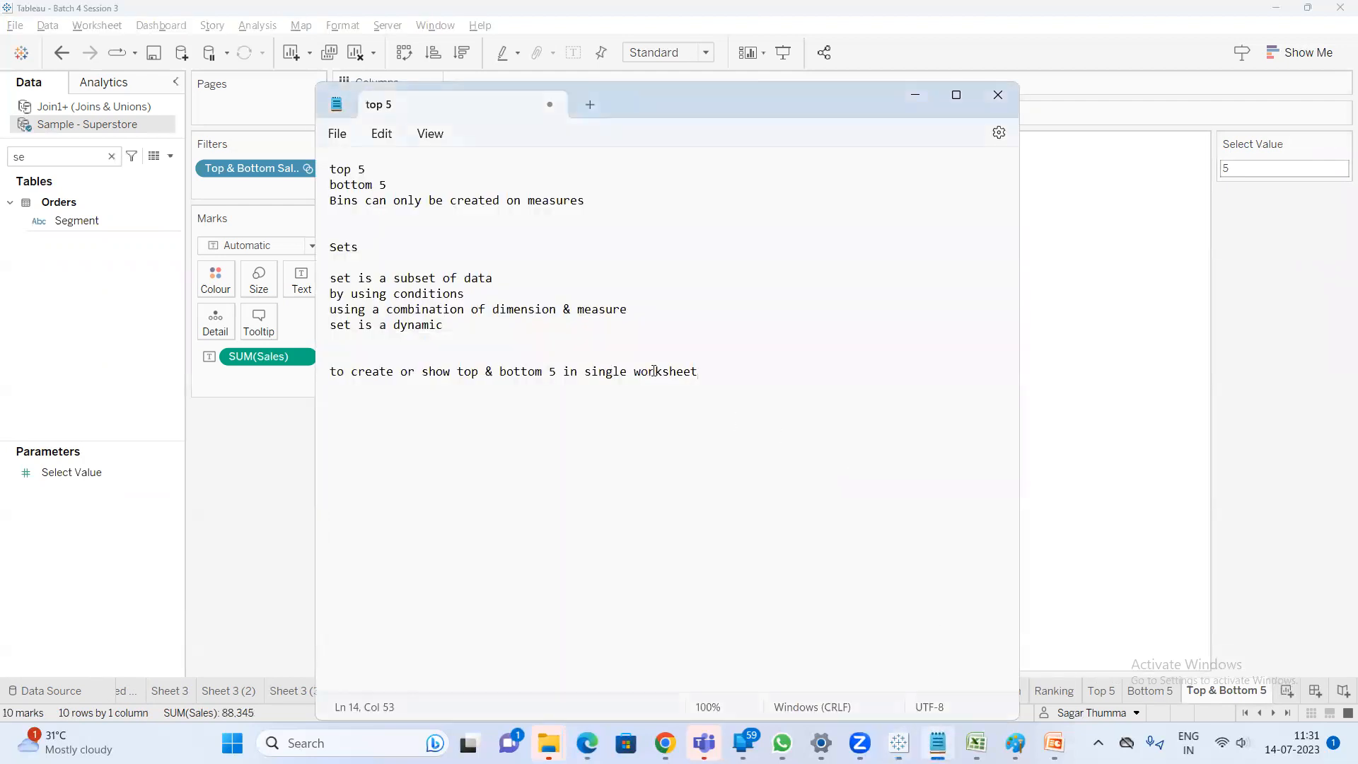
triple_click(440, 325)
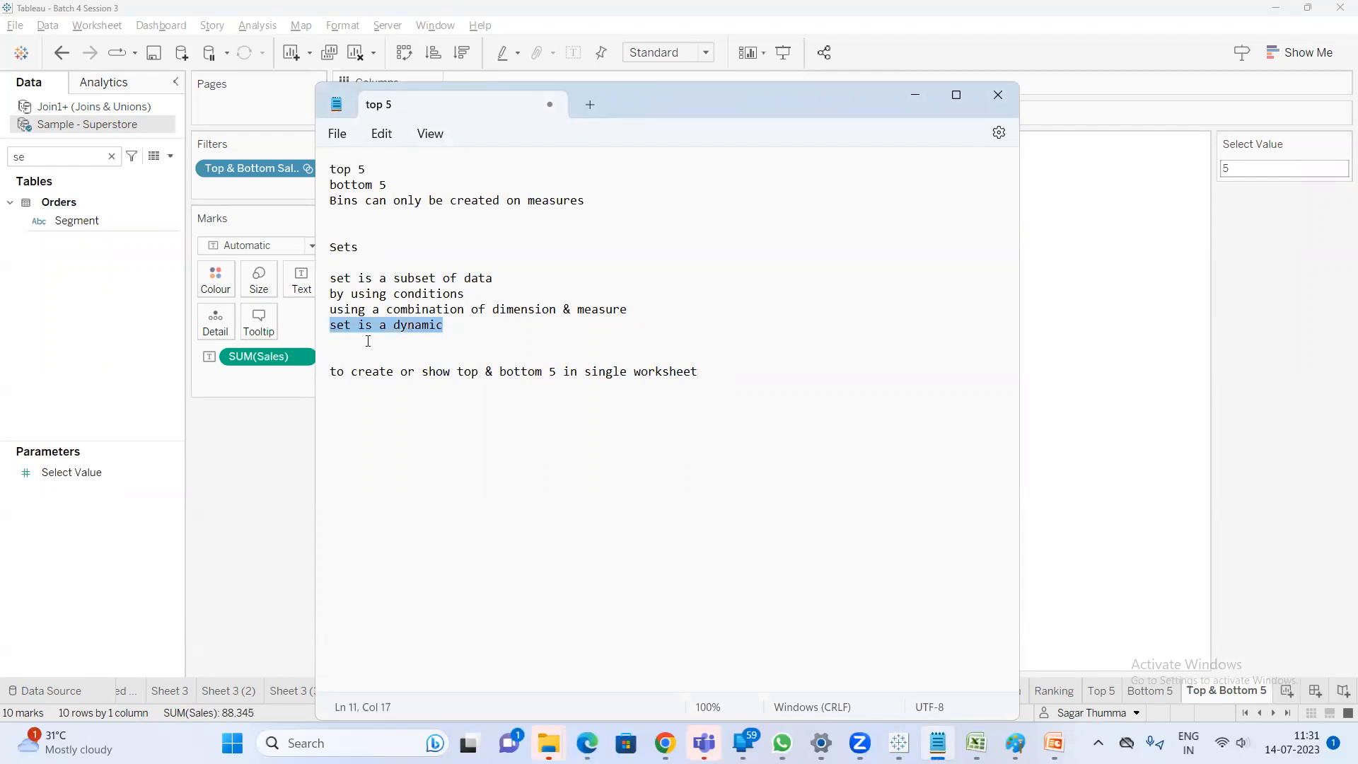
left_click(1039, 312)
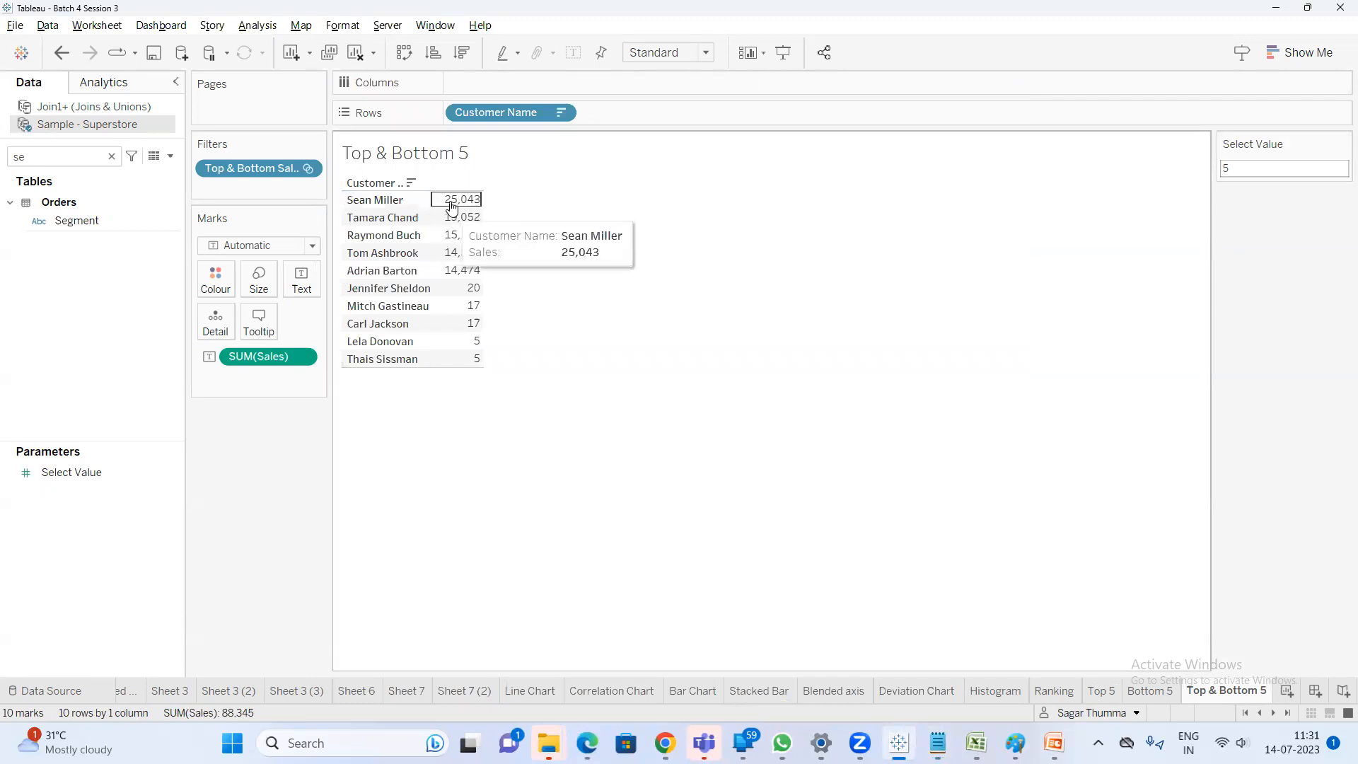
Select the top five customers' sales values, then bring Notepad back up
left_click_drag(457, 195, 435, 271)
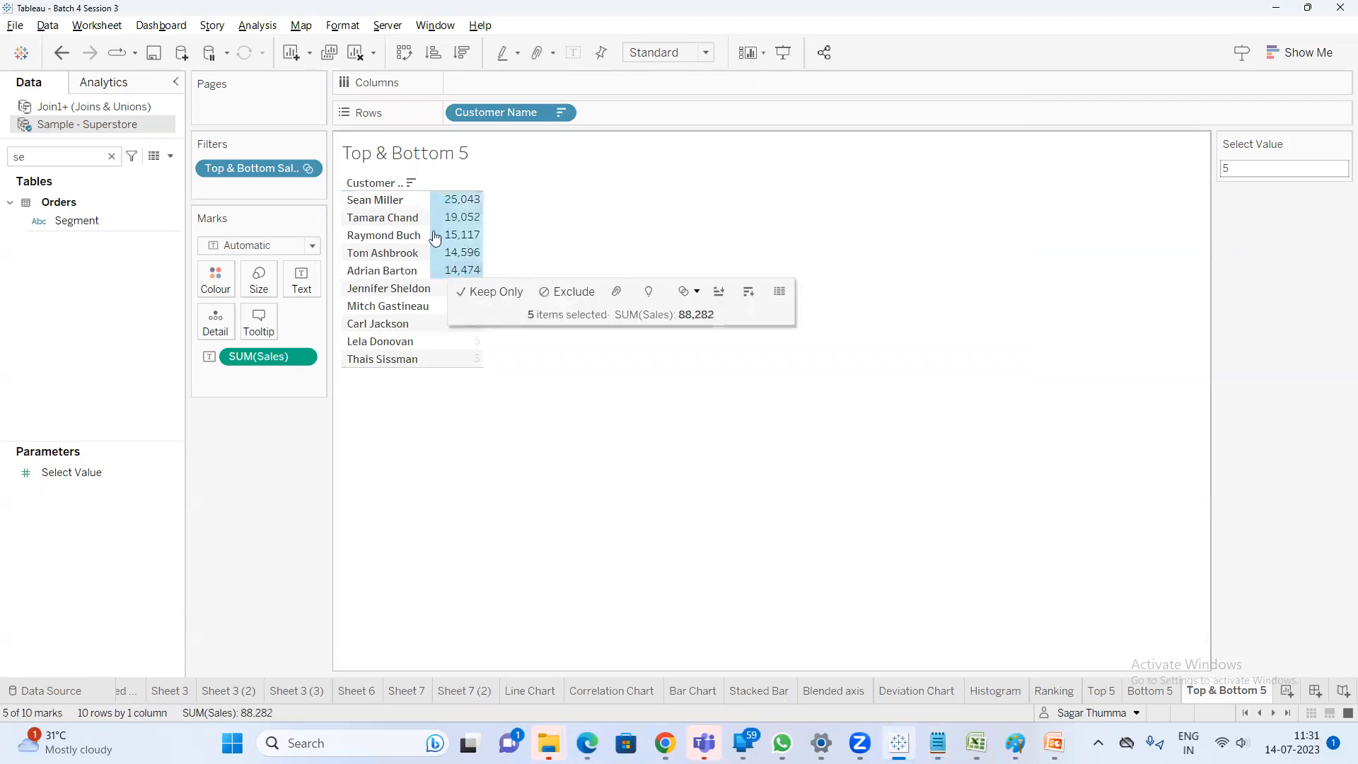
left_click(710, 271)
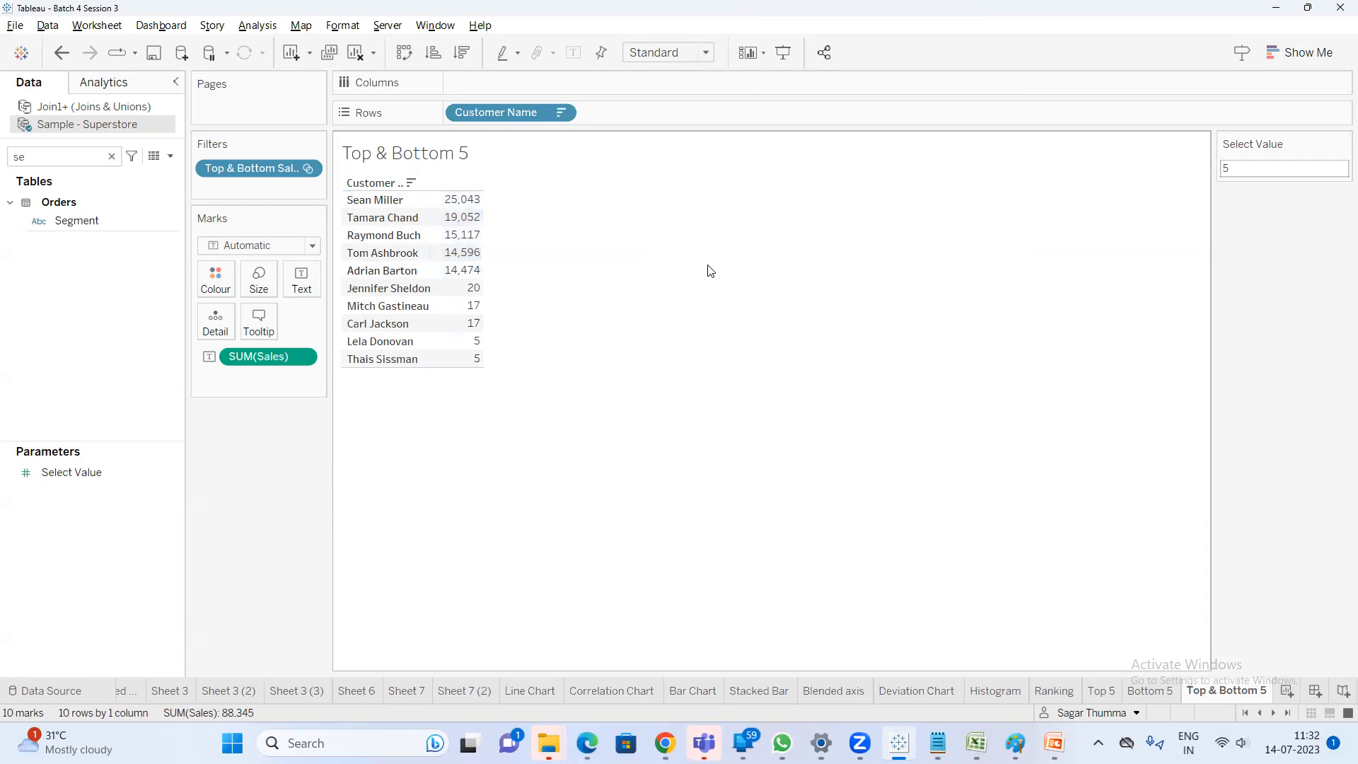
mouse_move(453, 217)
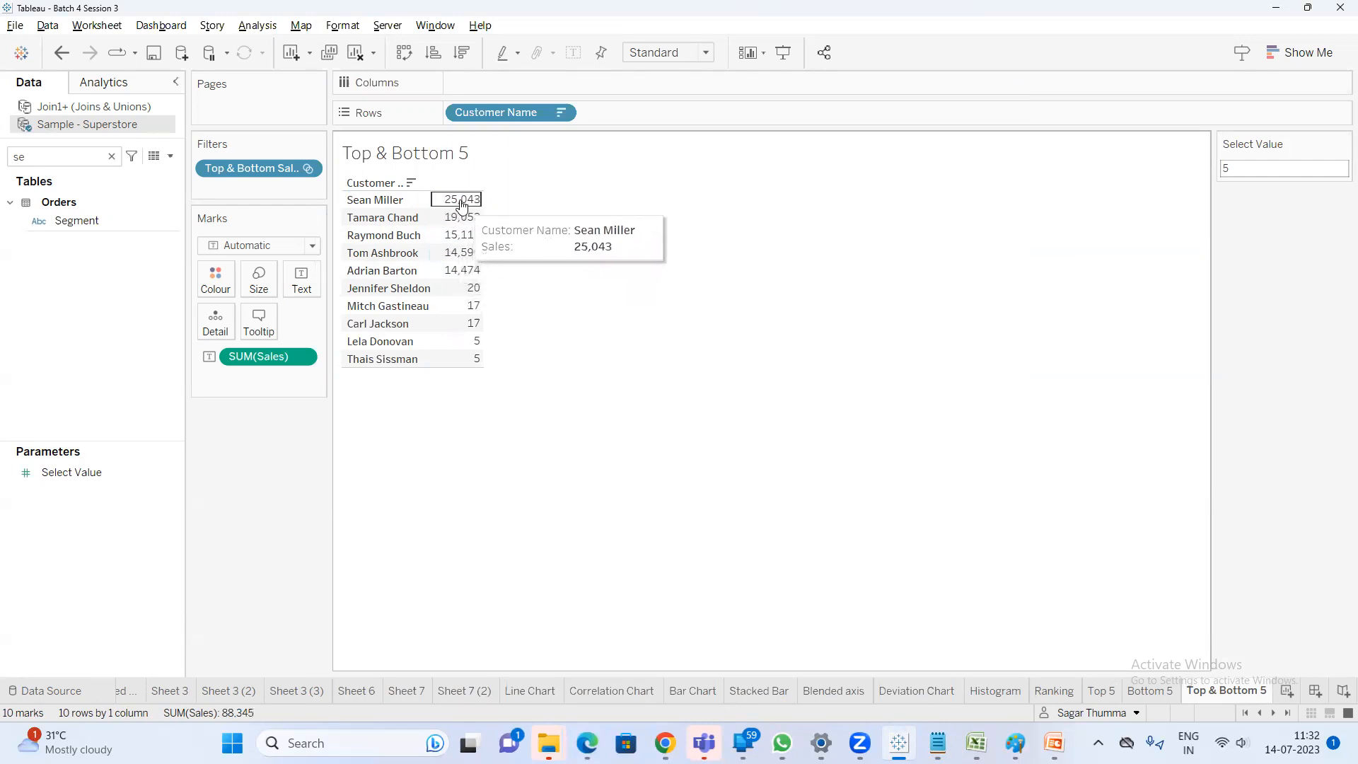
mouse_move(455, 267)
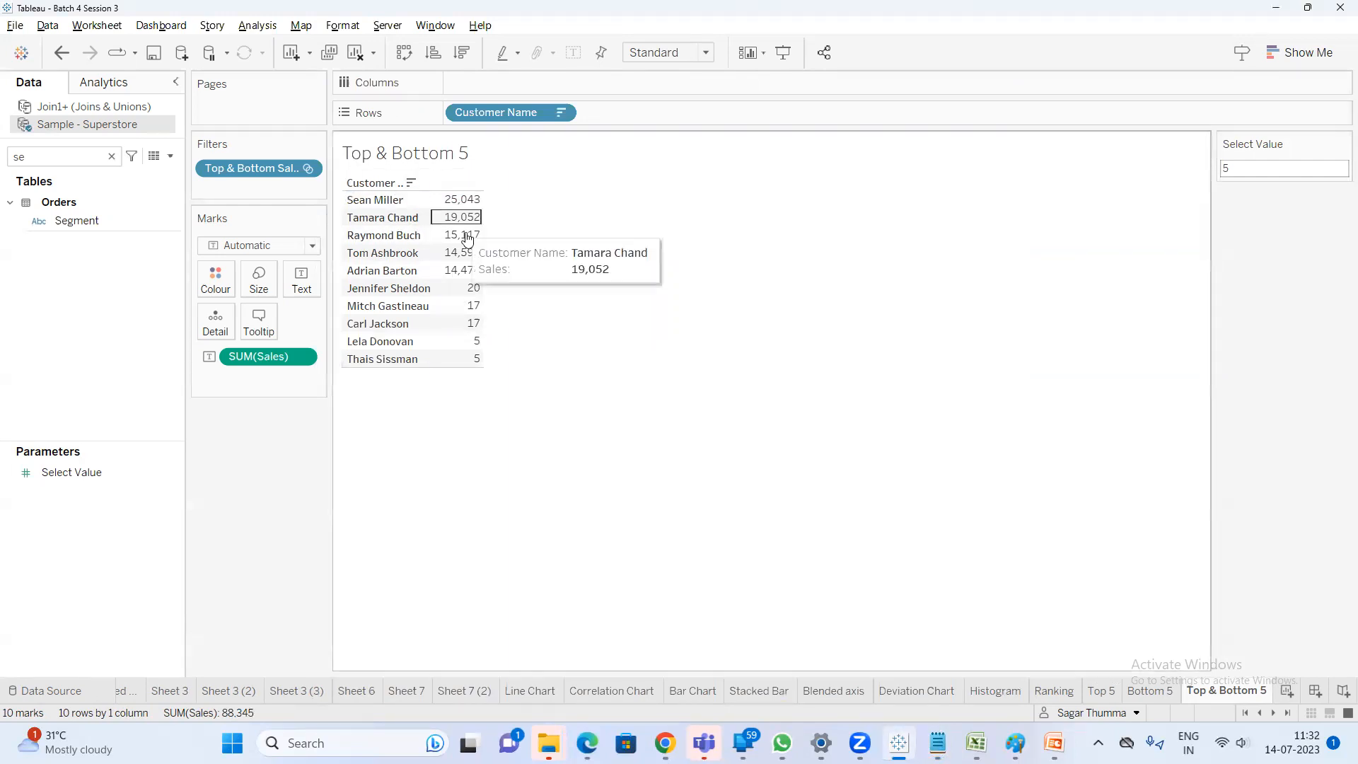
left_click_drag(453, 201, 448, 273)
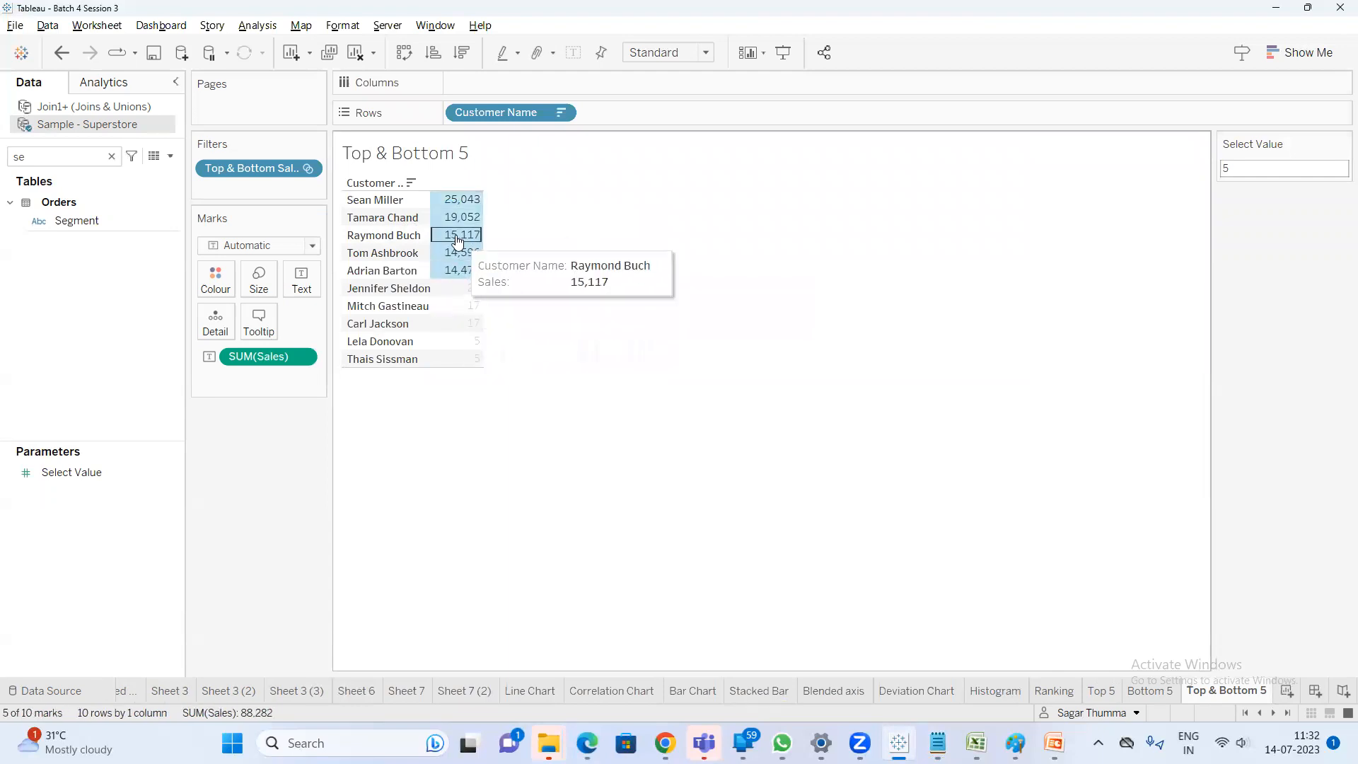
left_click(938, 743)
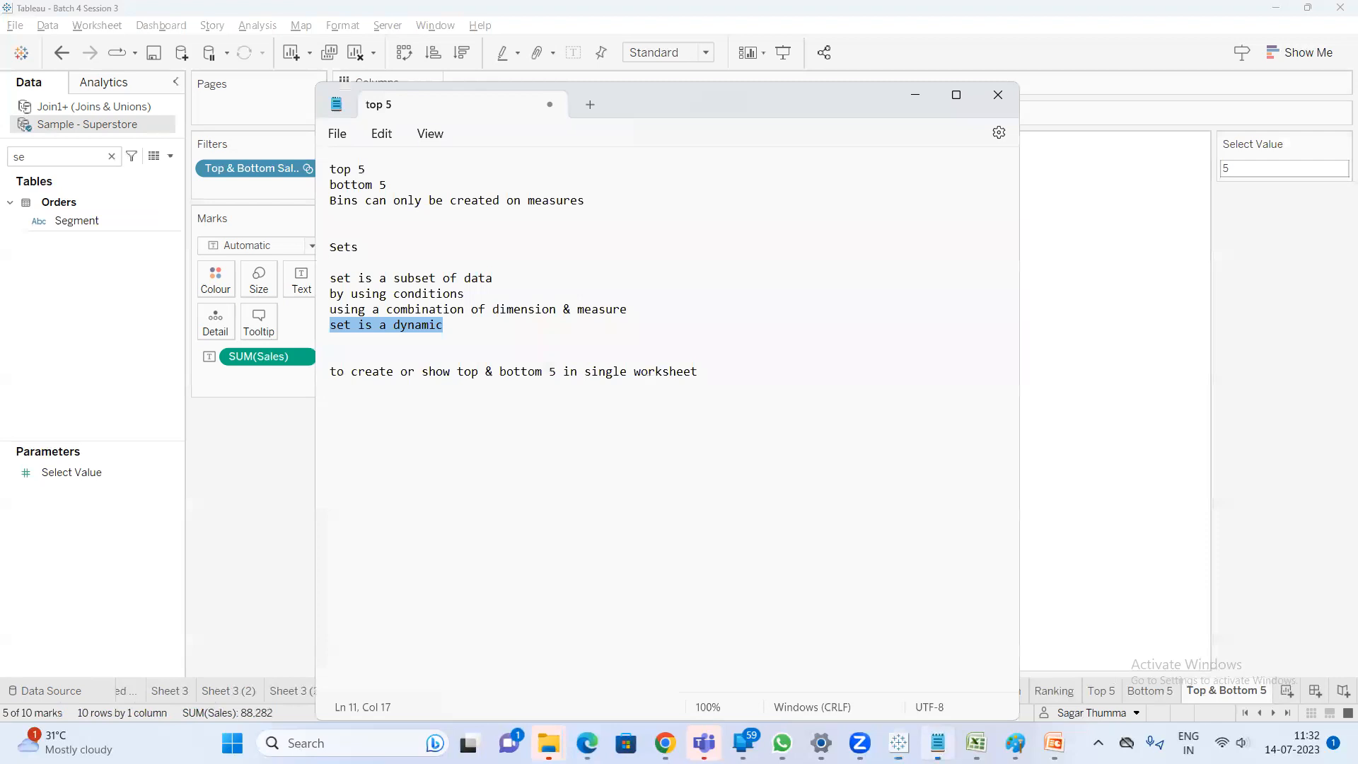
Below 'set is a dynamic', add two lines on conditional sets changing top customer names
left_click(510, 326)
key("Return")
key("Return")
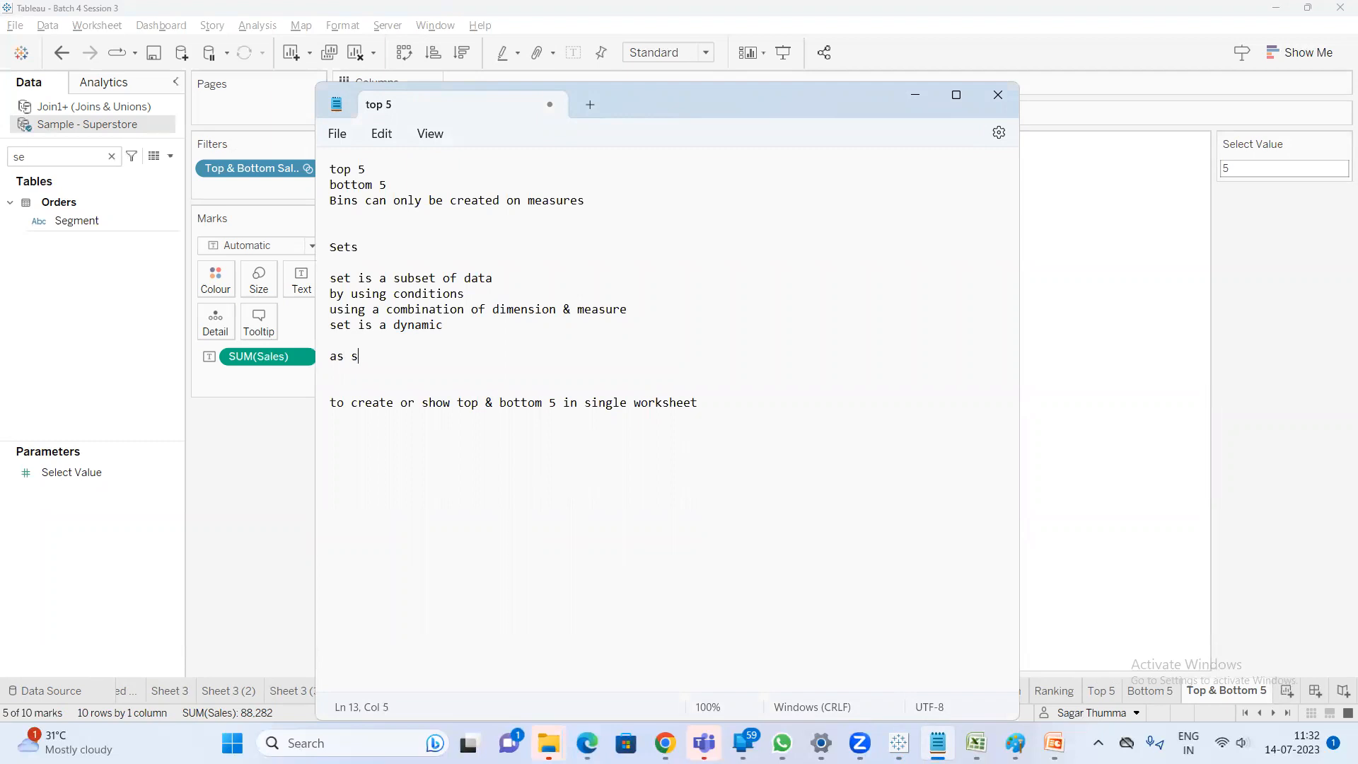
type("as set conditional based if the values")
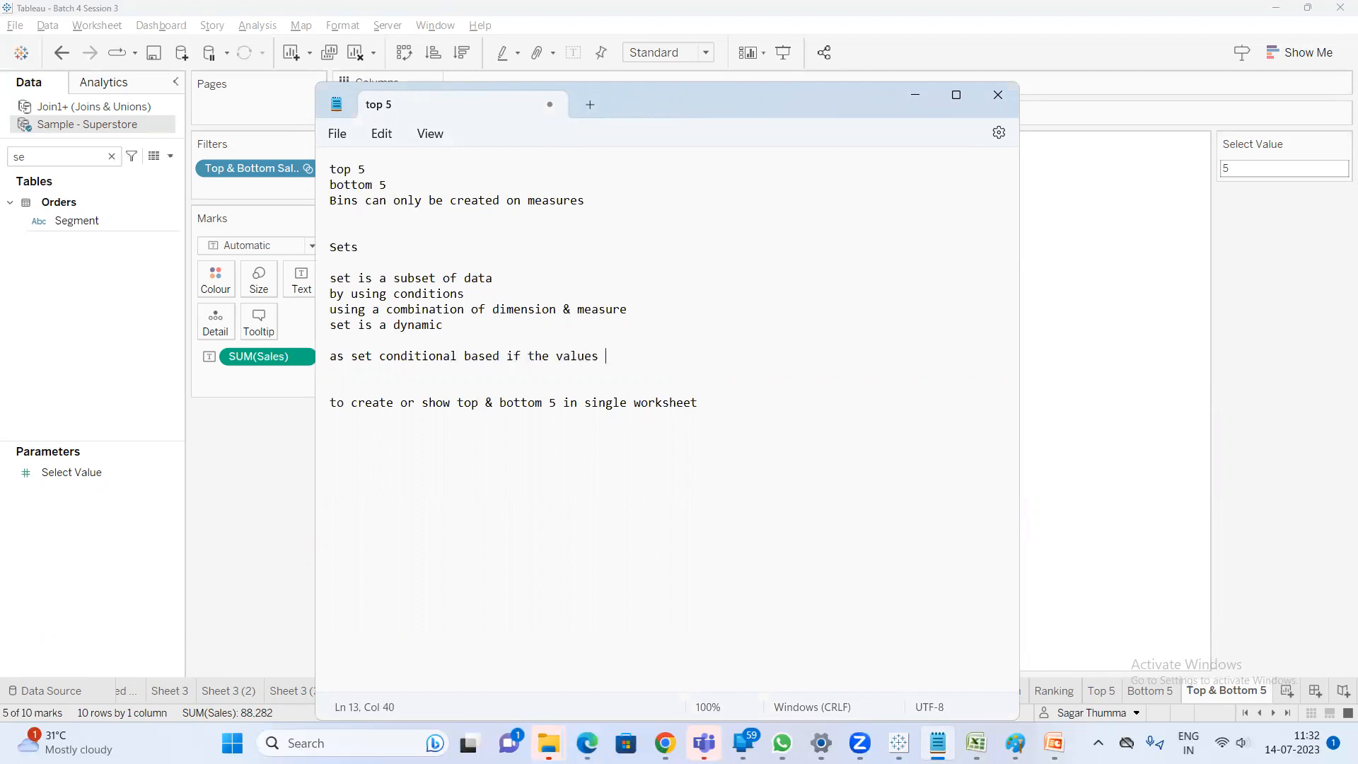
type(" are getting changed")
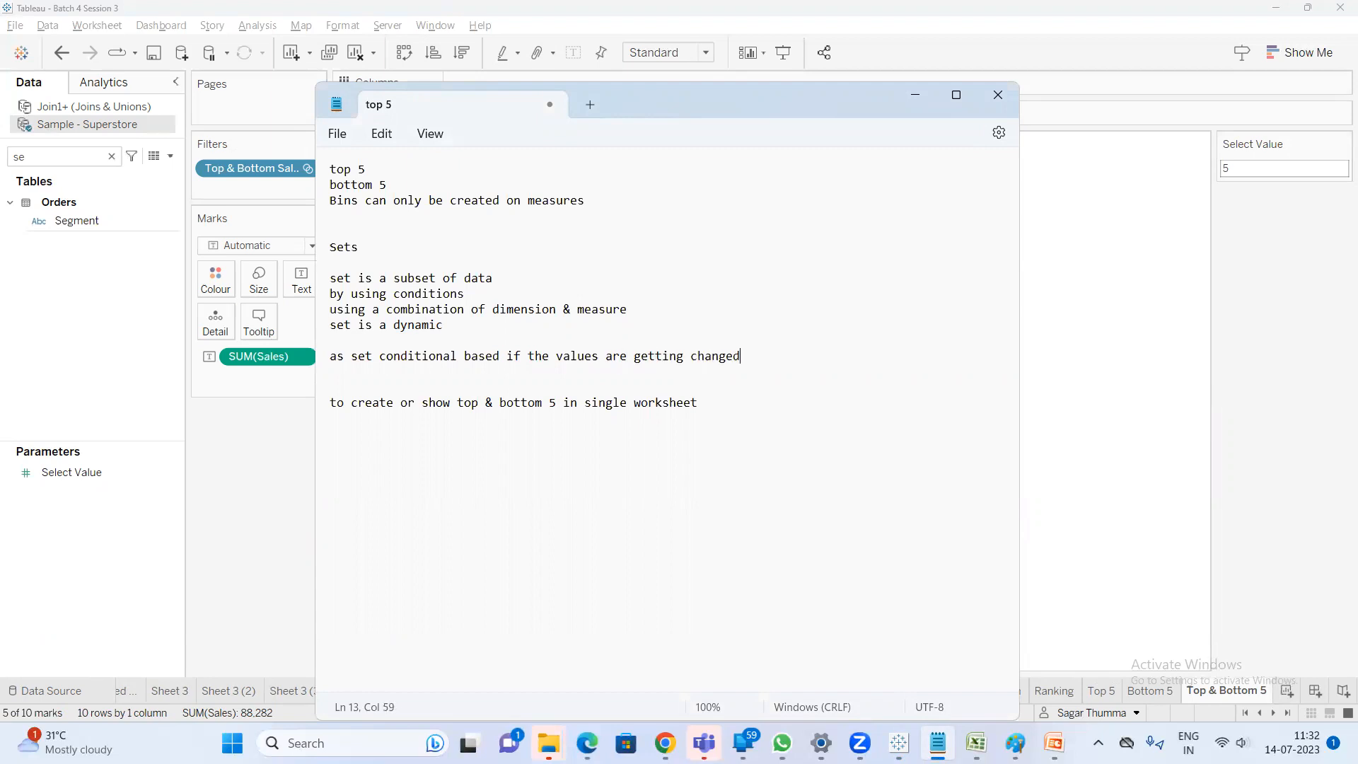
key("Return")
type("then dyna")
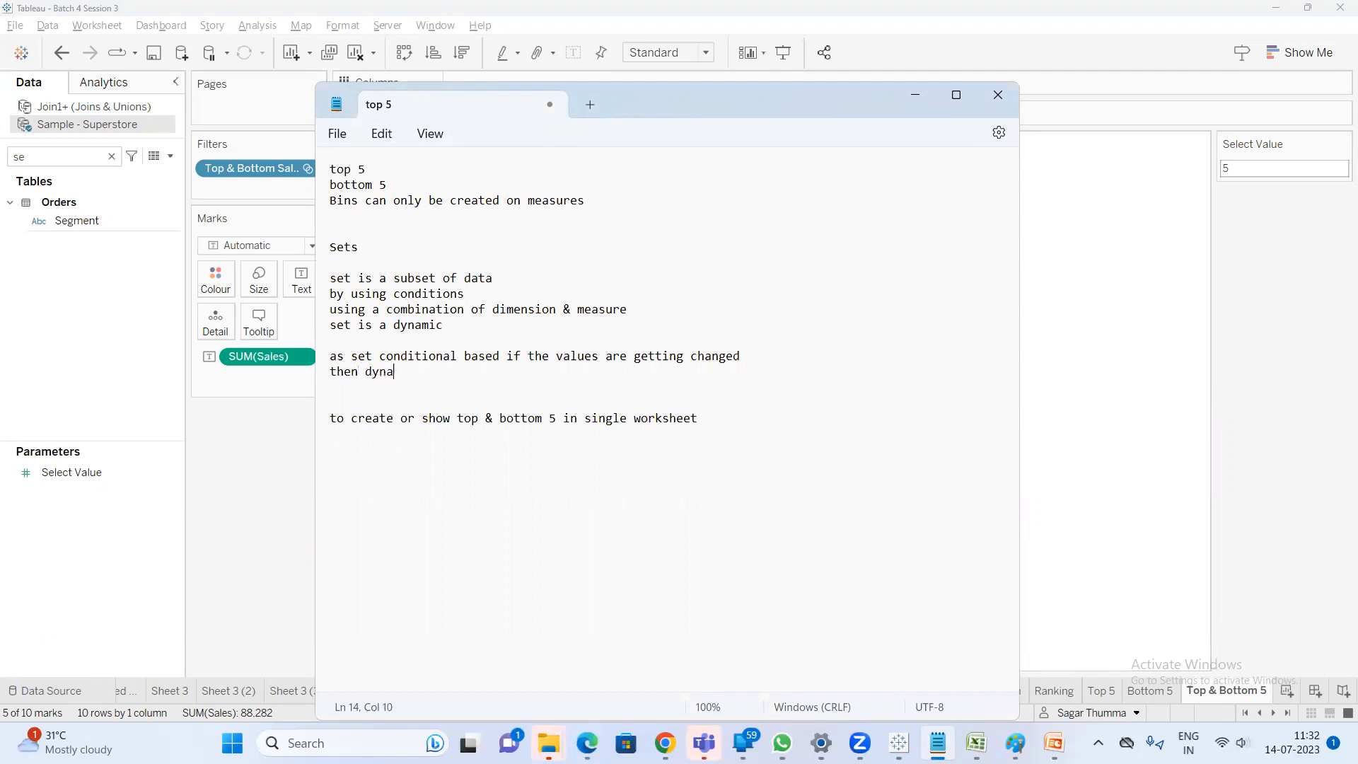
type("mically the top customer nam")
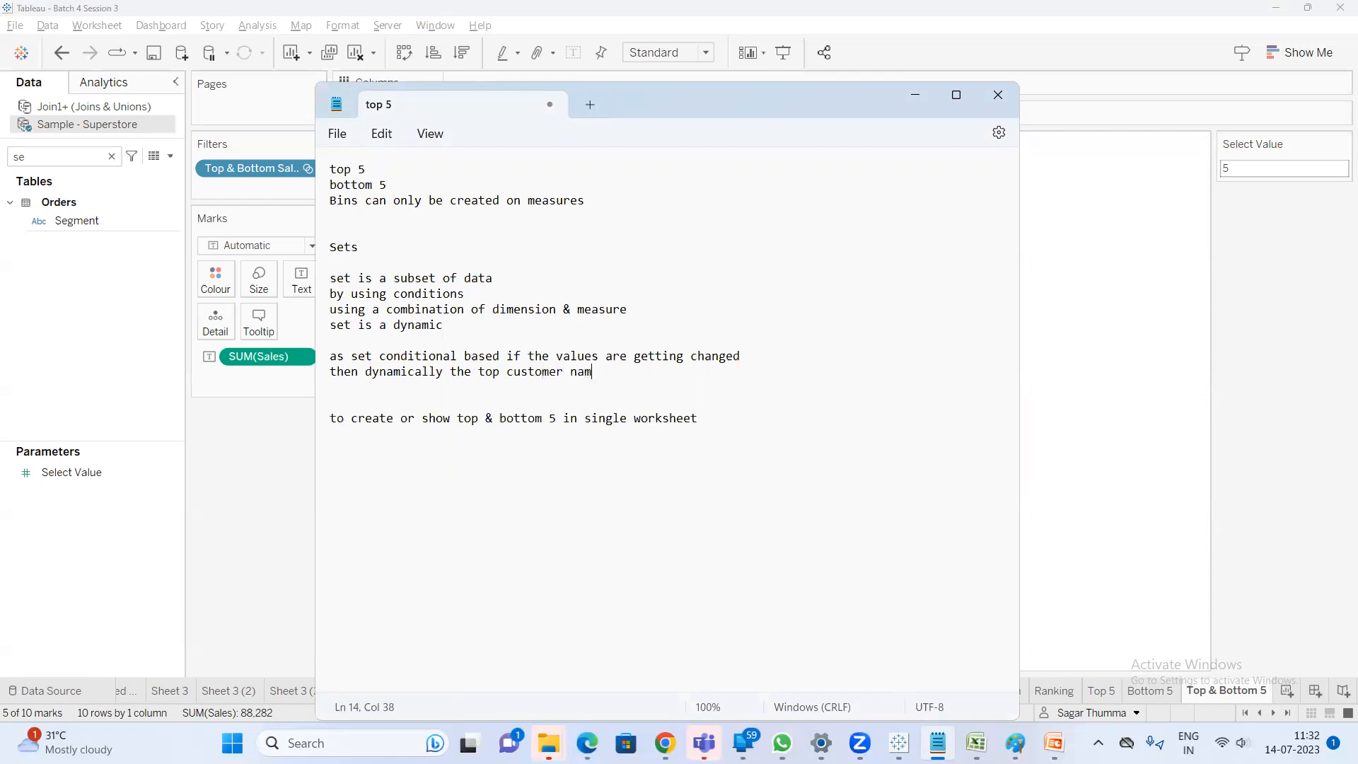
type("es will be changeing")
left_click(1185, 343)
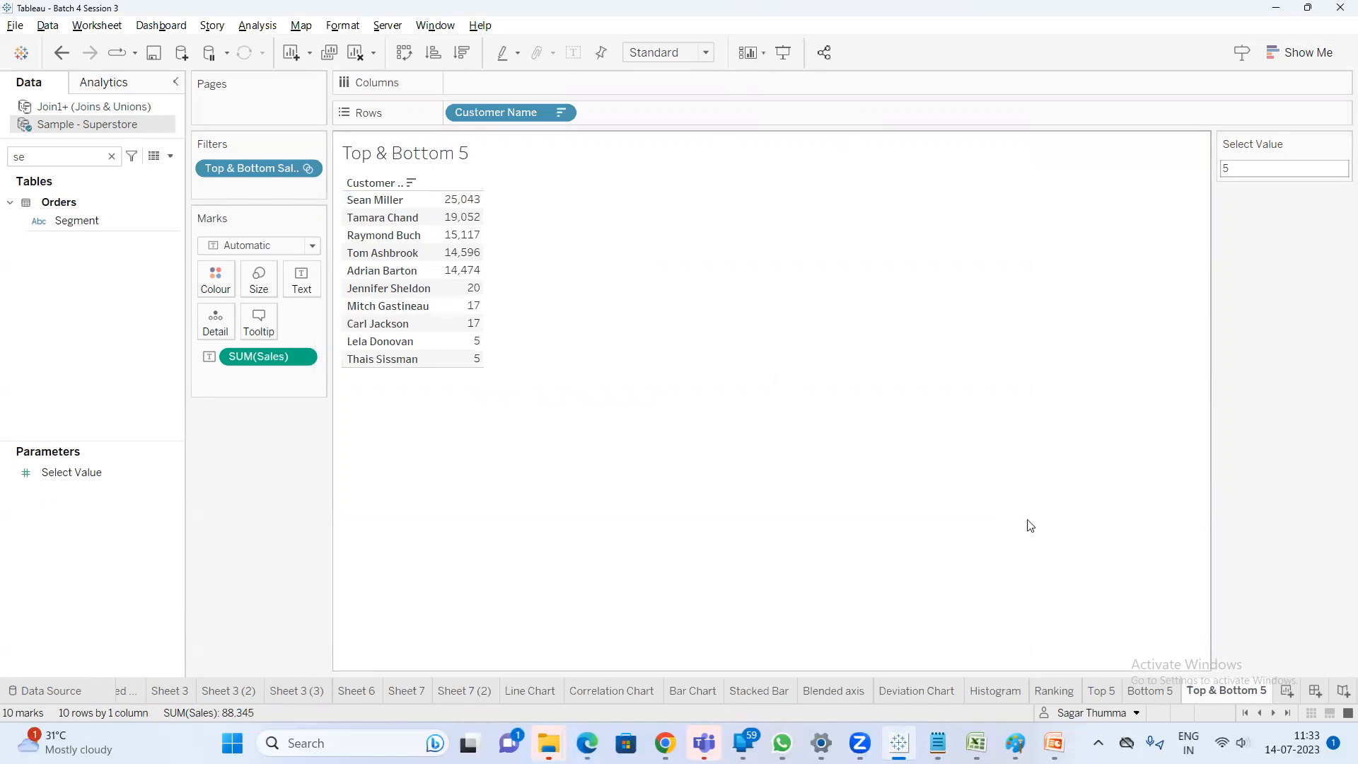
Bring the Google Meet call to the front from Chrome's taskbar previews
mouse_move(1015, 743)
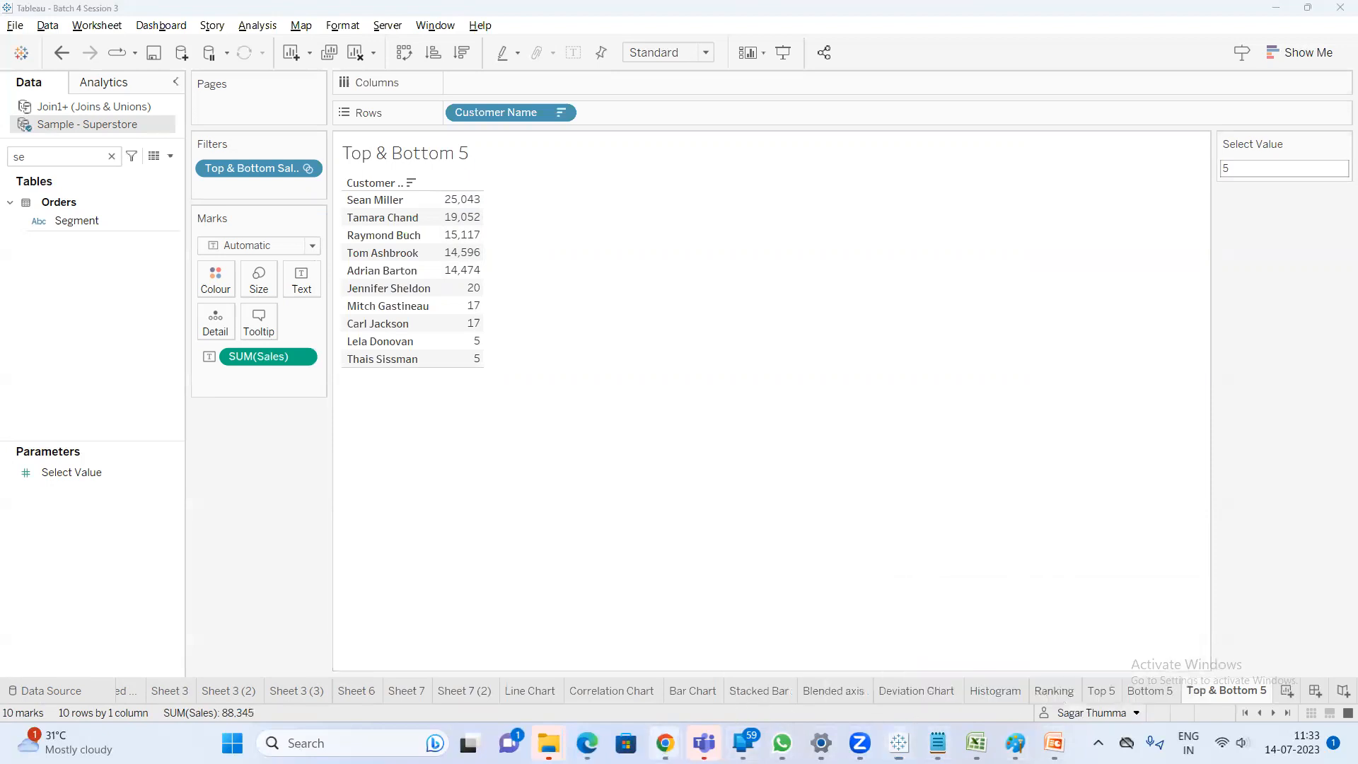
mouse_move(665, 743)
left_click(566, 661)
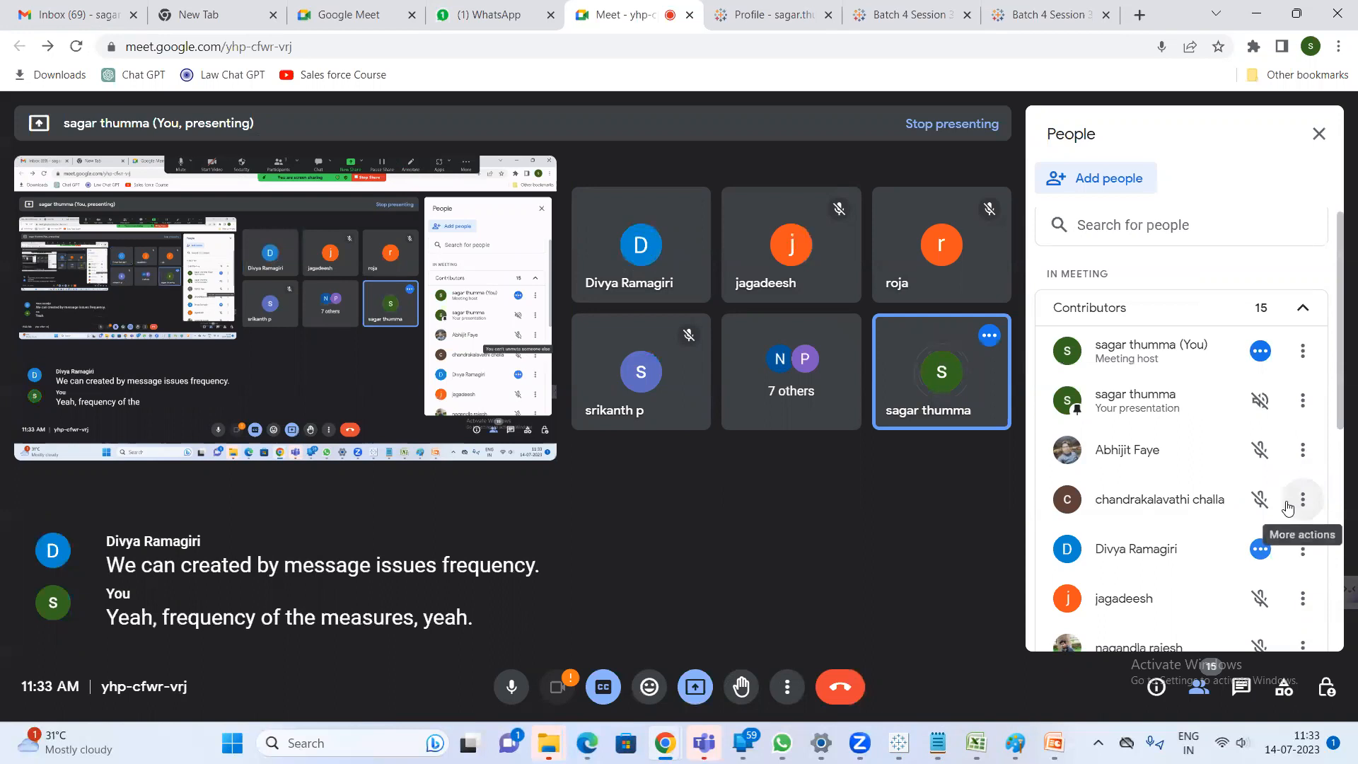
Scroll the Meet People panel, then bring back Tableau's Top & Bottom 5 sheet listing ten customers
scroll(1208, 508, "down", 1)
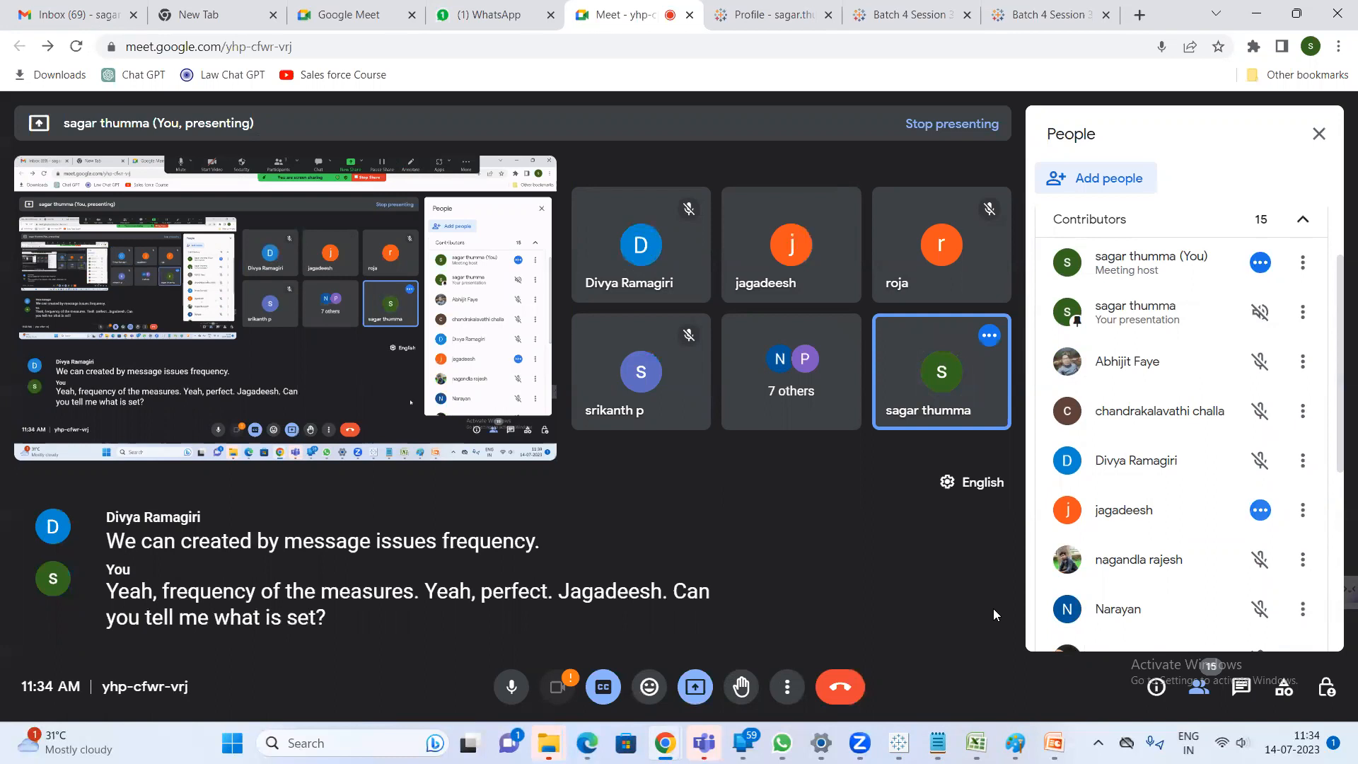
mouse_move(898, 742)
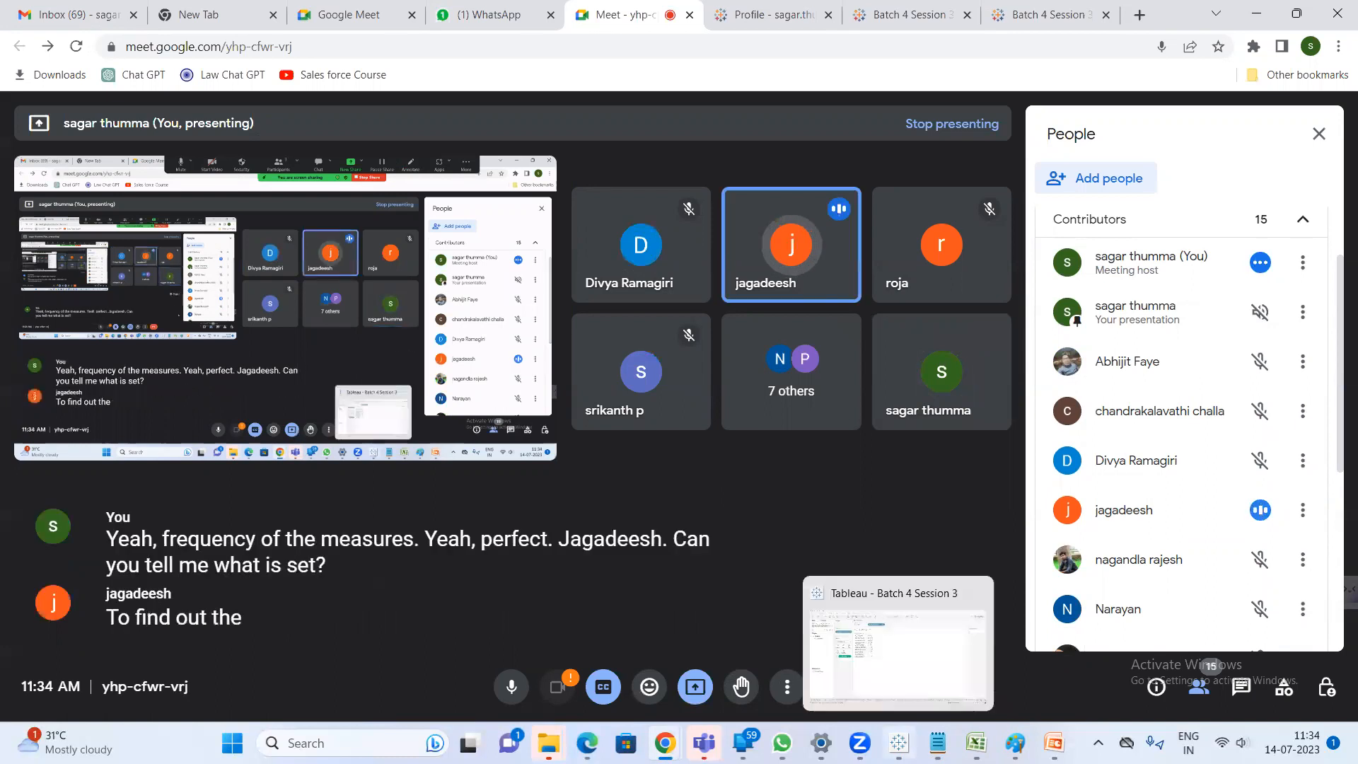
left_click(899, 644)
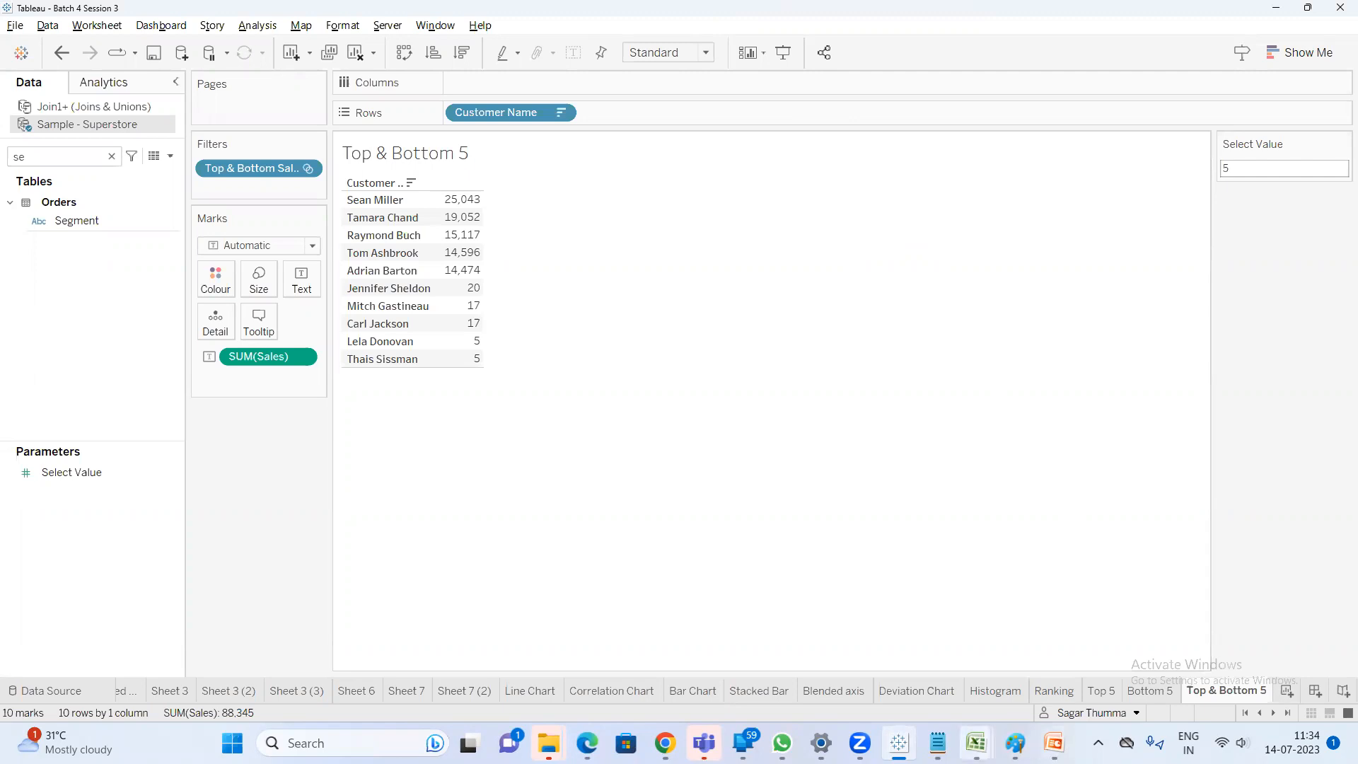
Glance at the top 5 notes on dynamic sets and the Meet call, then minimize Meet
left_click(937, 743)
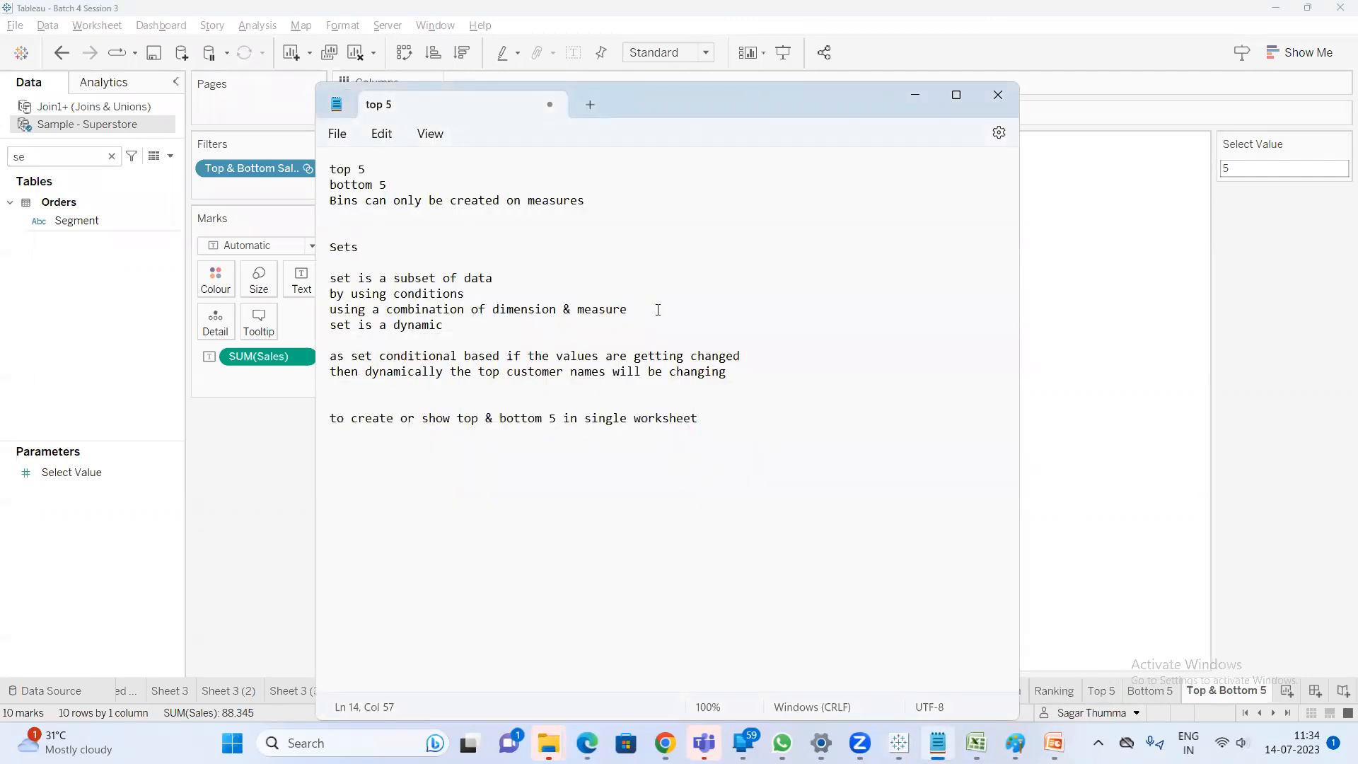
left_click(1016, 320)
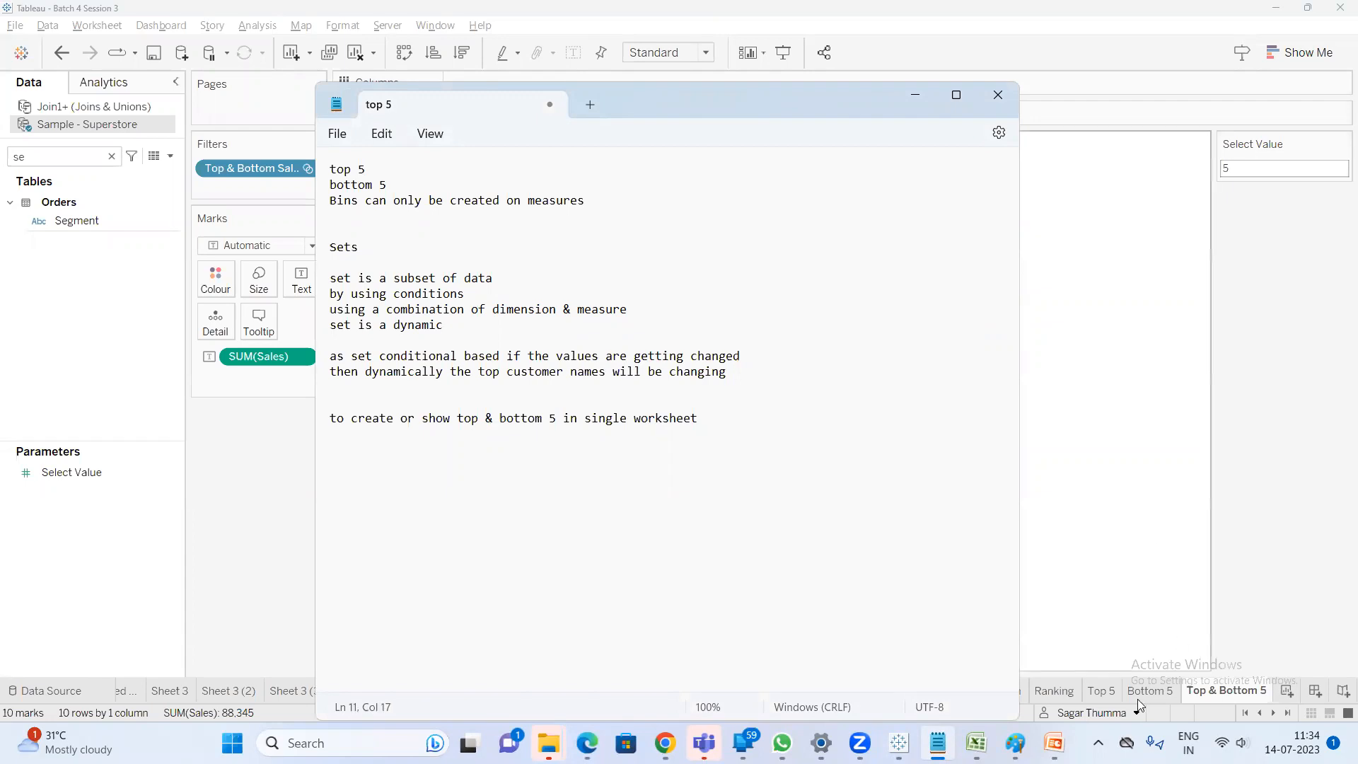
left_click(666, 743)
left_click(632, 665)
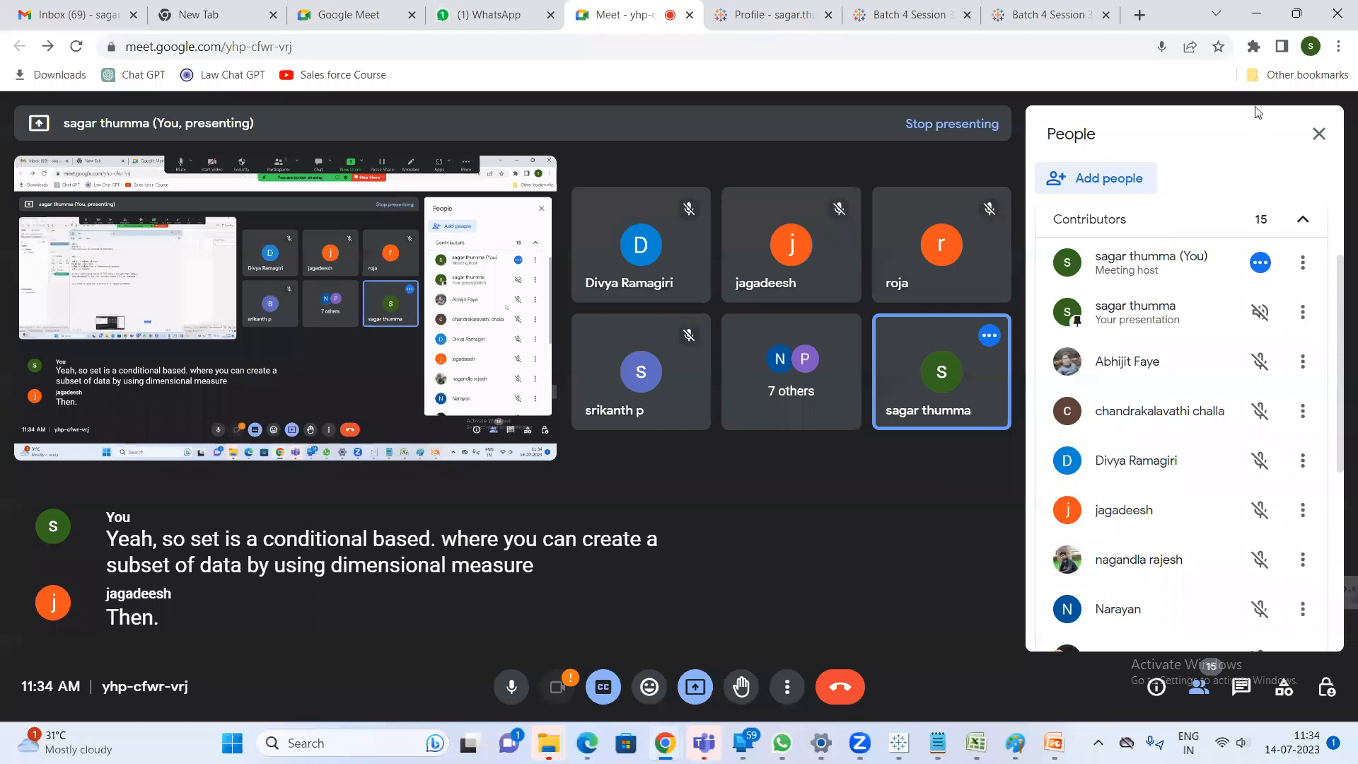
left_click(1257, 13)
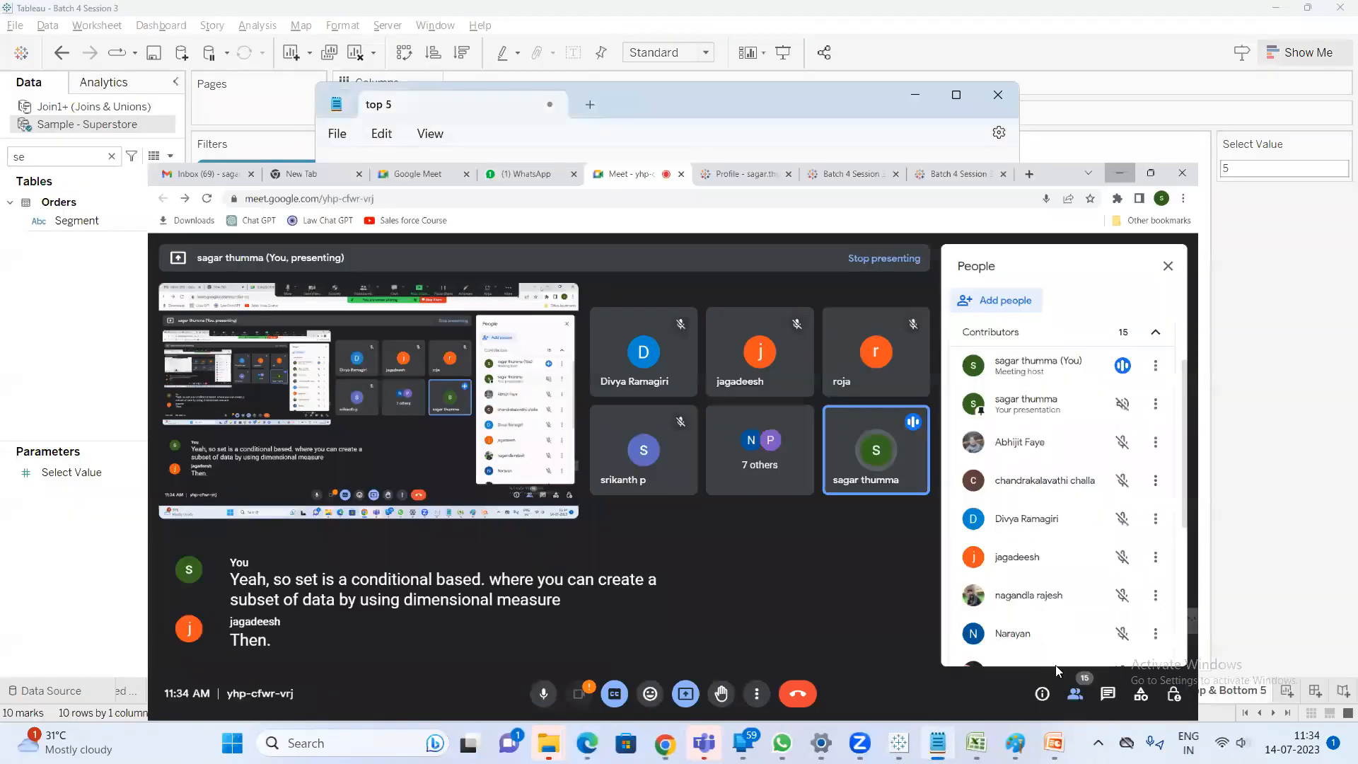
Show the Ranking sheet's sales bar chart, then put the Google Meet call back in front
left_click(1056, 691)
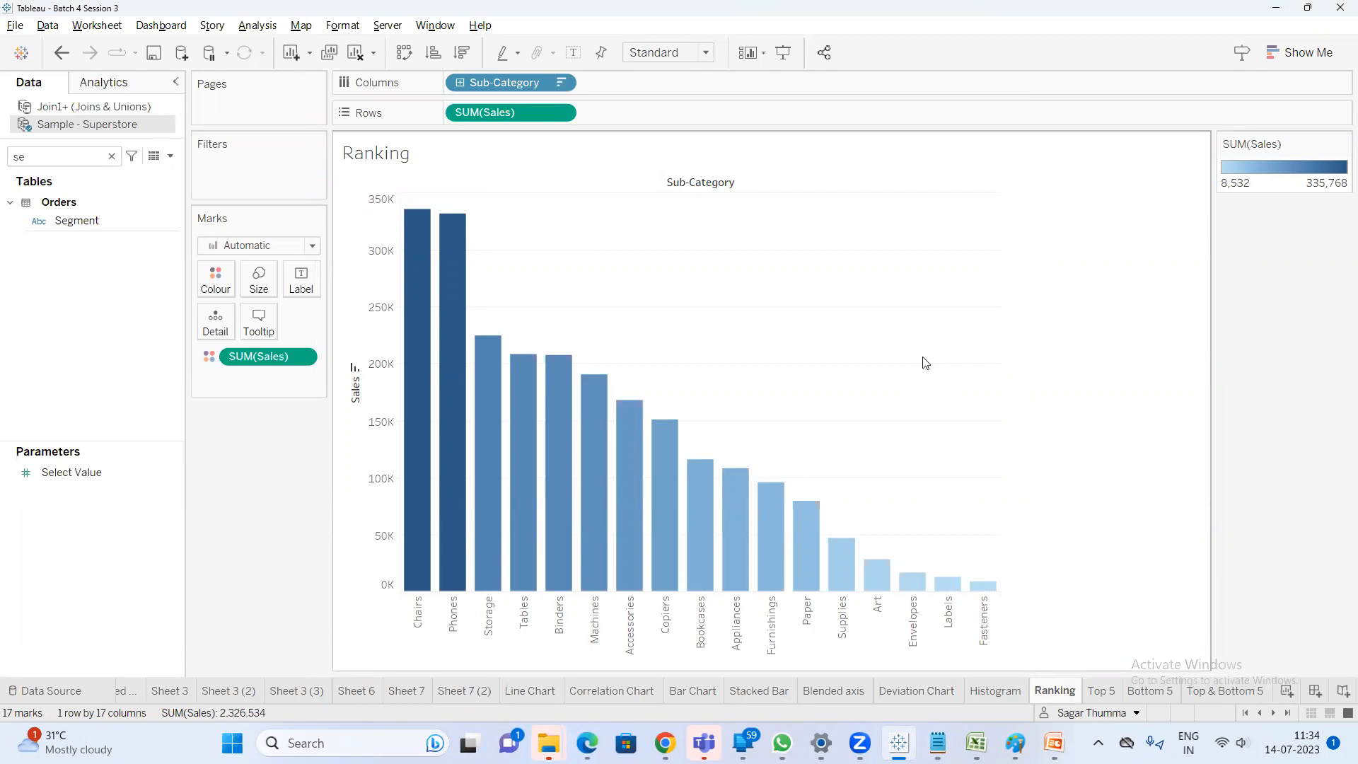
key("alt+Tab")
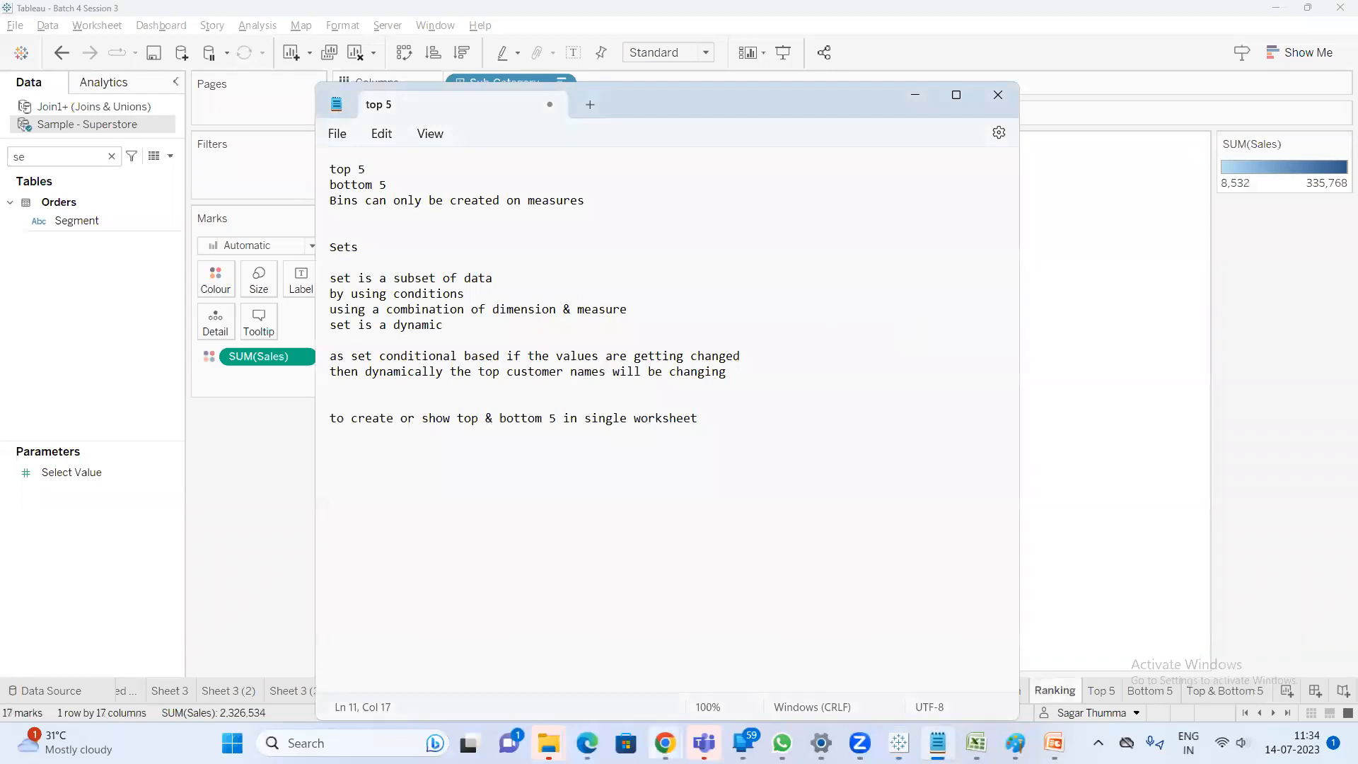
mouse_move(665, 742)
left_click(625, 649)
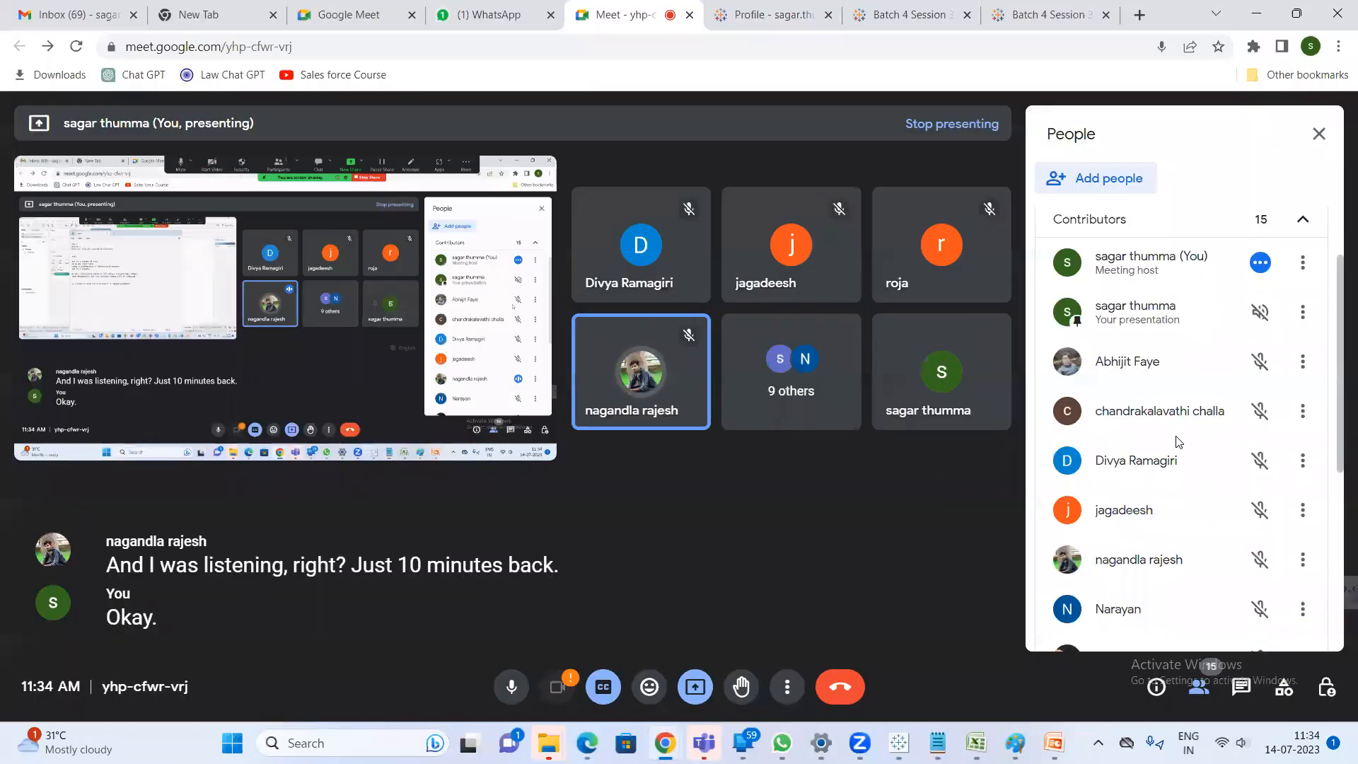
Scroll the Meet window, then bring up Tableau's Ranking bar chart of sales across 17 sub-categories
scroll(1178, 442, "down", 1)
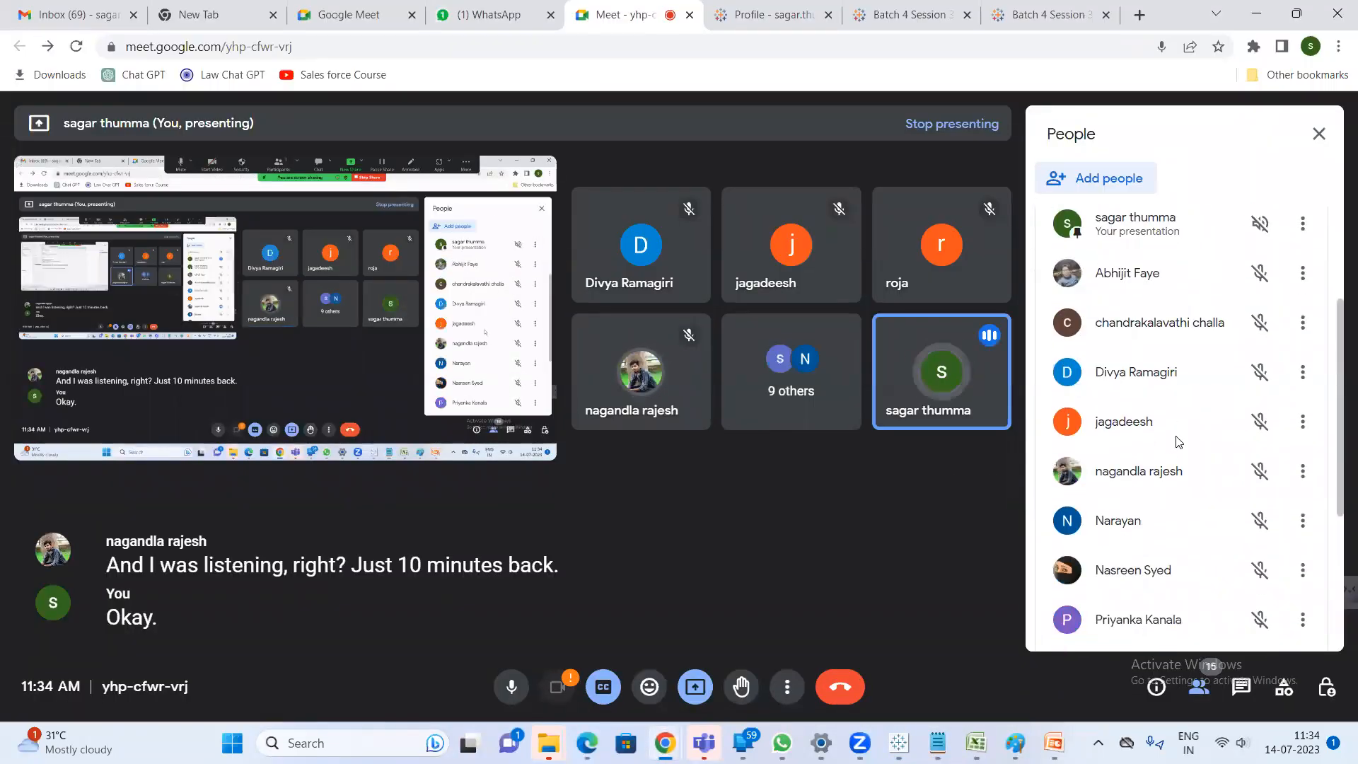
key("alt+Tab")
mouse_move(1054, 740)
mouse_move(898, 743)
left_click(843, 587)
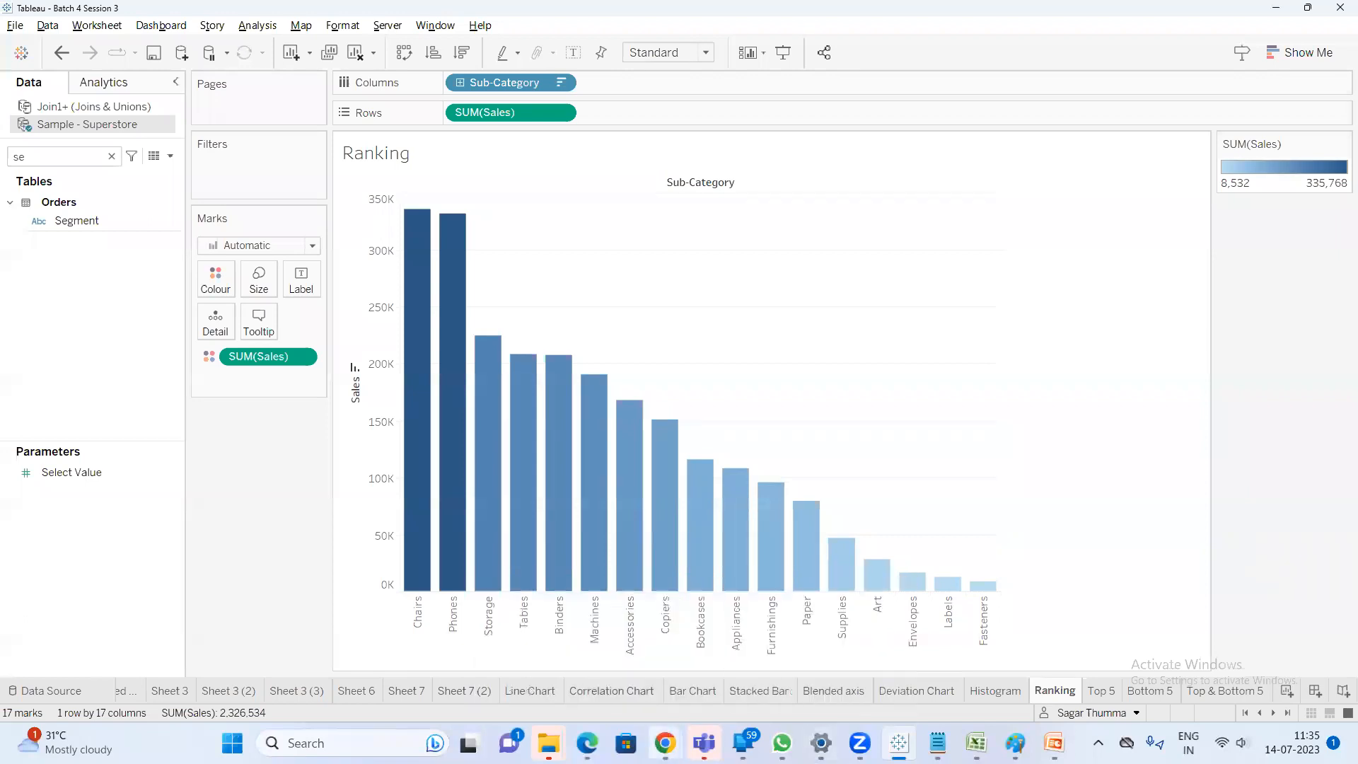
Minimize the Meet window and switch to the Top & Bottom 5 sheet listing ten customers
mouse_move(665, 742)
left_click(604, 692)
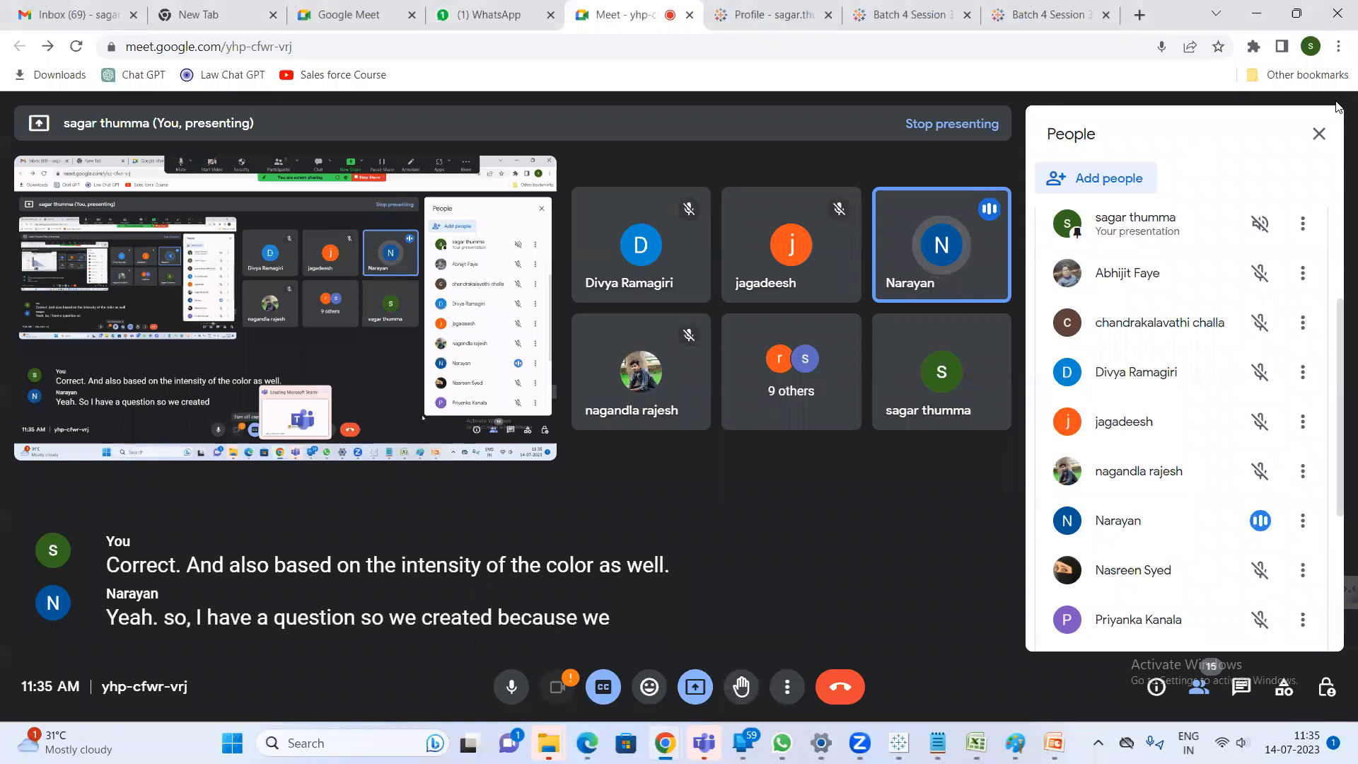
left_click(1256, 14)
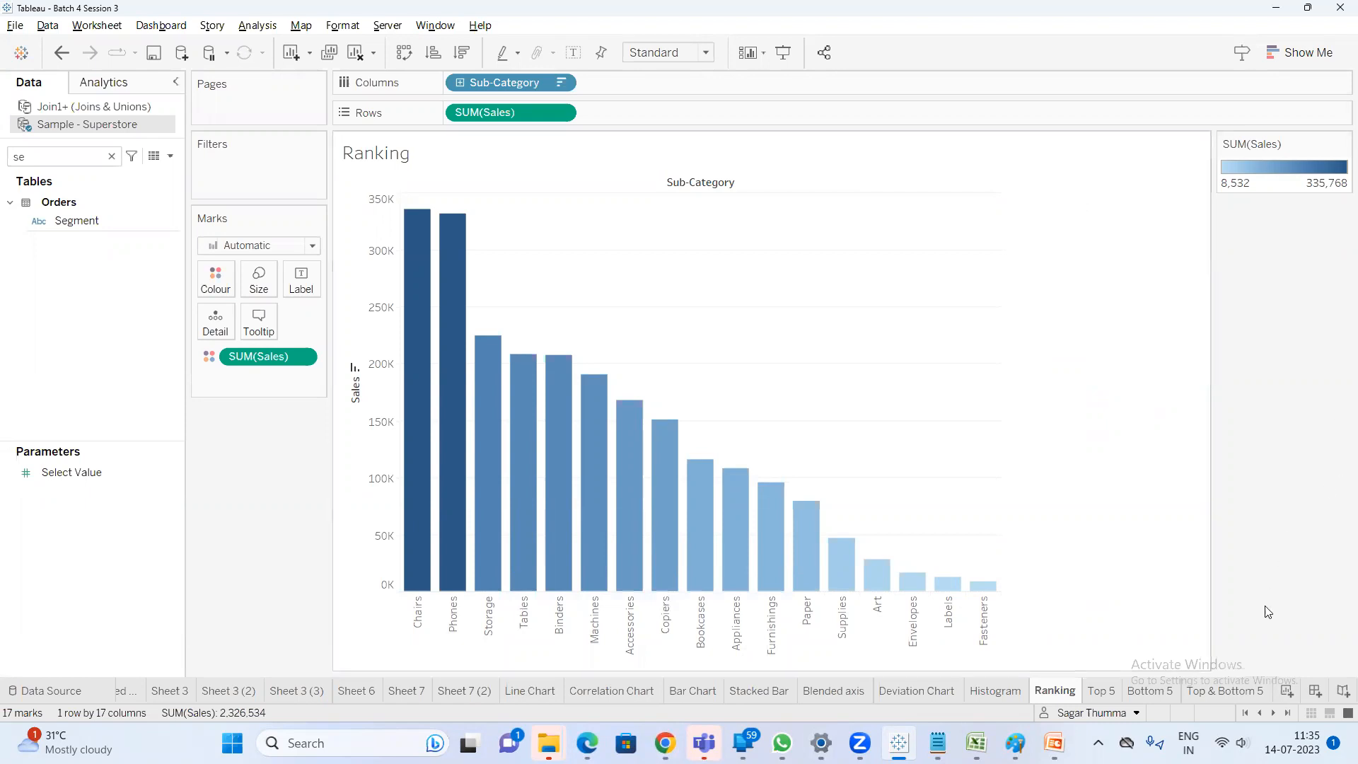
left_click(1230, 689)
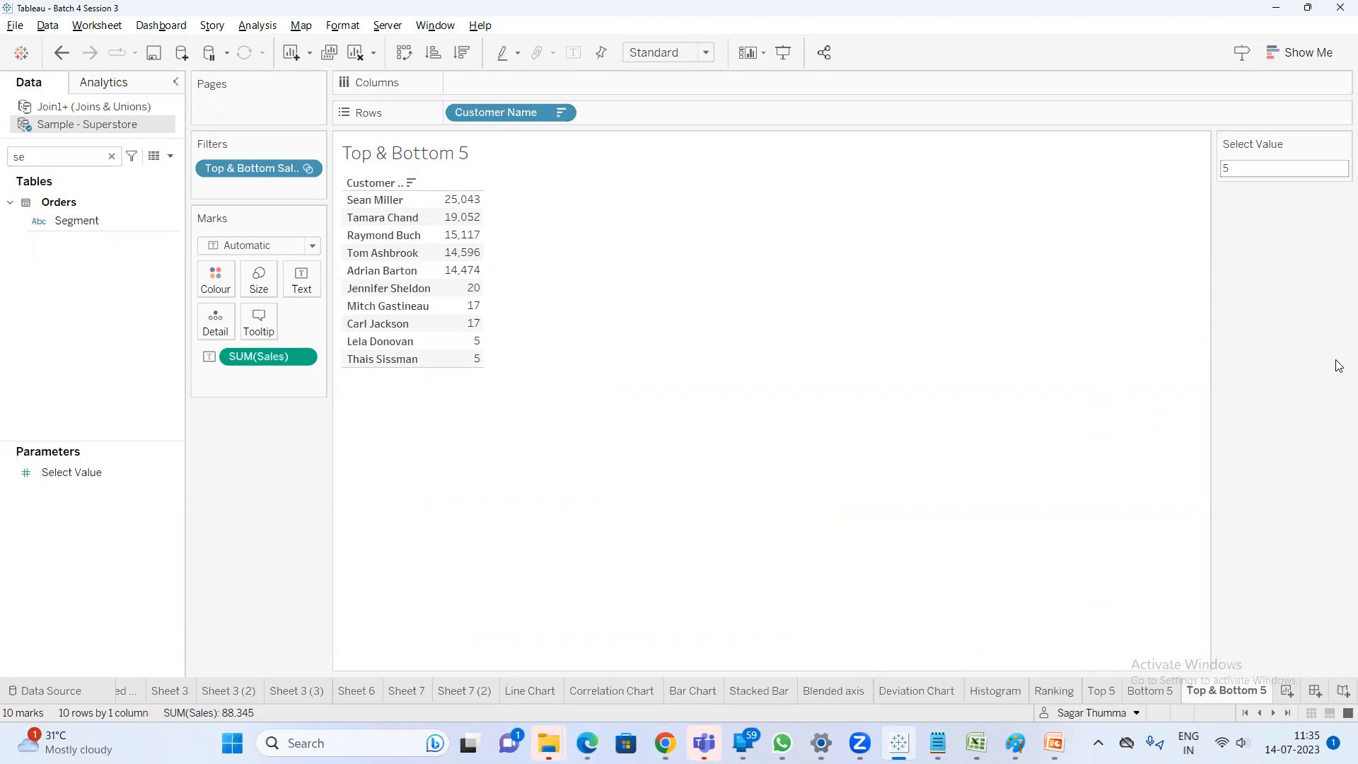
Remove the Top & Bottom Sales set filter and add a Customer Name filter for the top 5 by field
left_click_drag(246, 167, 272, 444)
left_click(89, 163)
type("se")
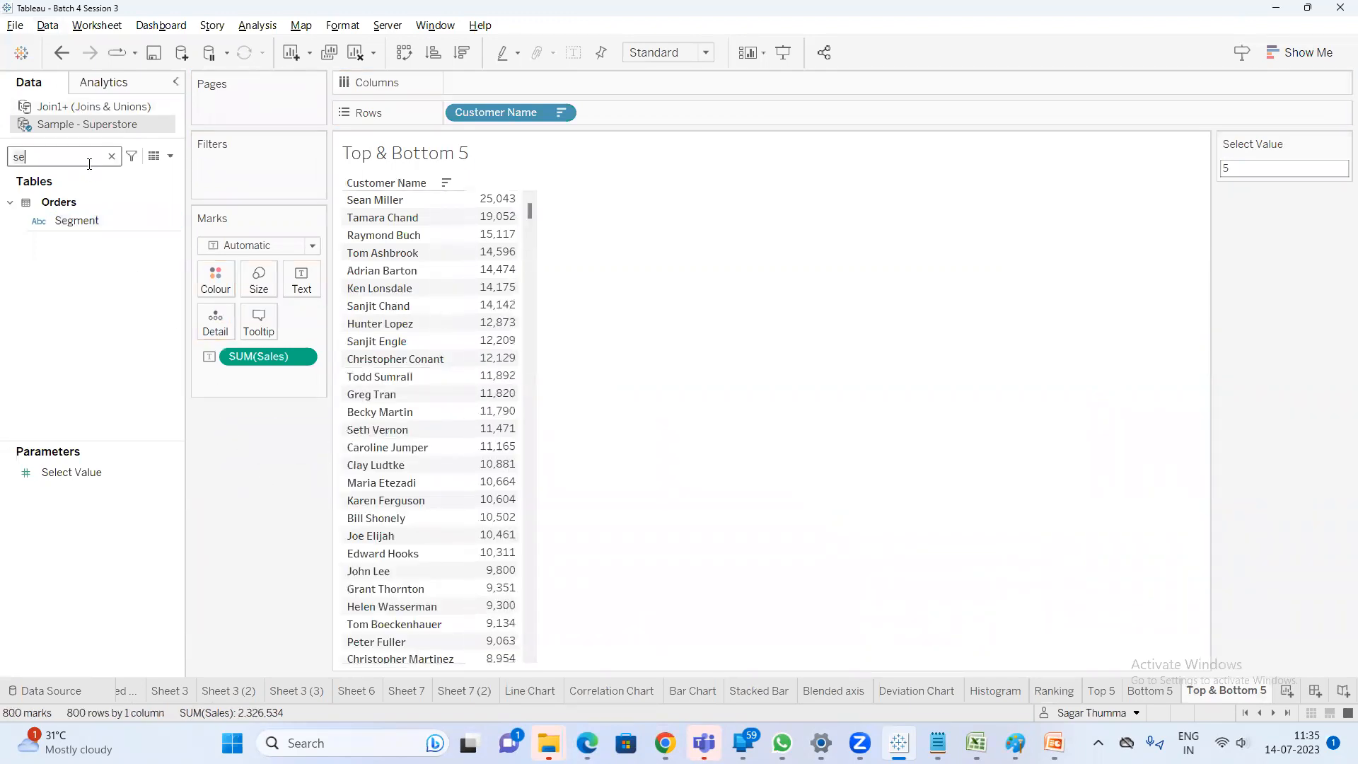
key("BackSpace")
key("BackSpace")
type("cu")
left_click_drag(94, 220, 236, 173)
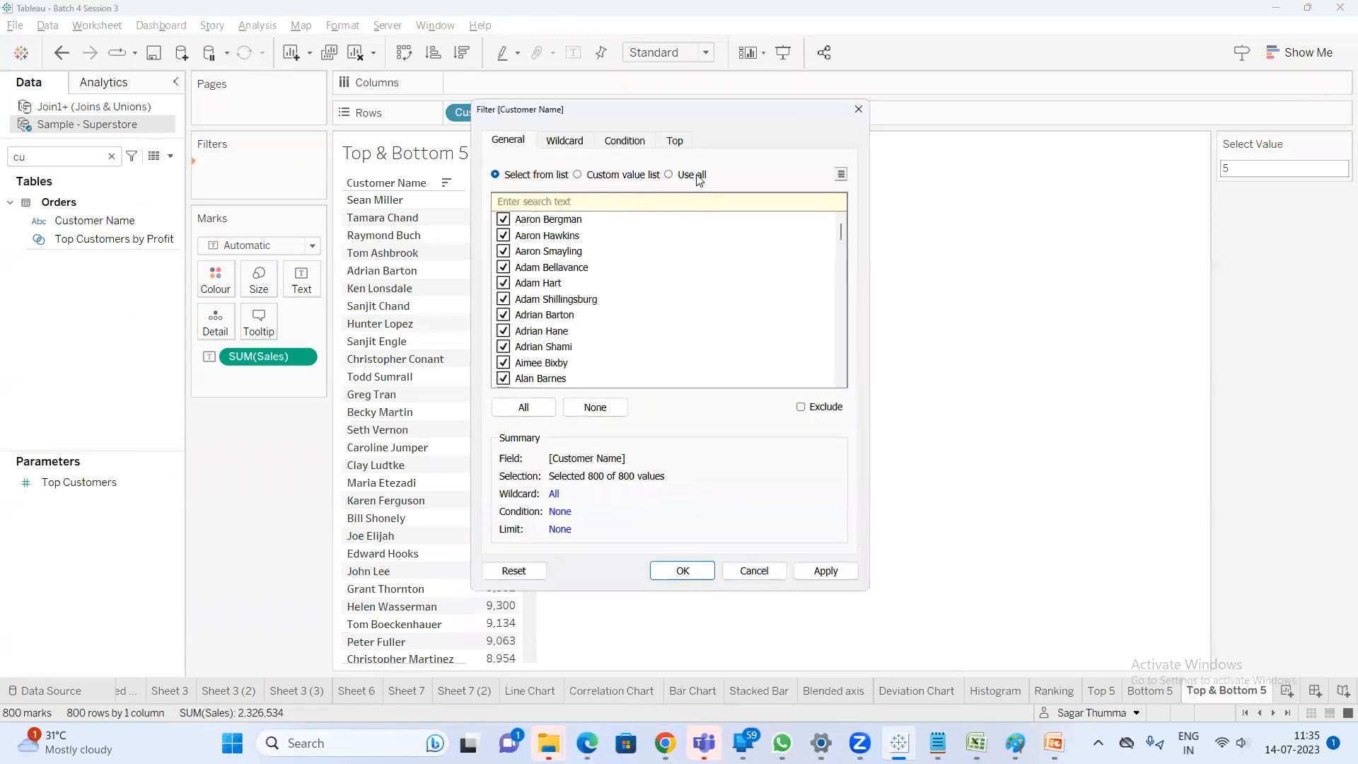
left_click(674, 141)
left_click(530, 188)
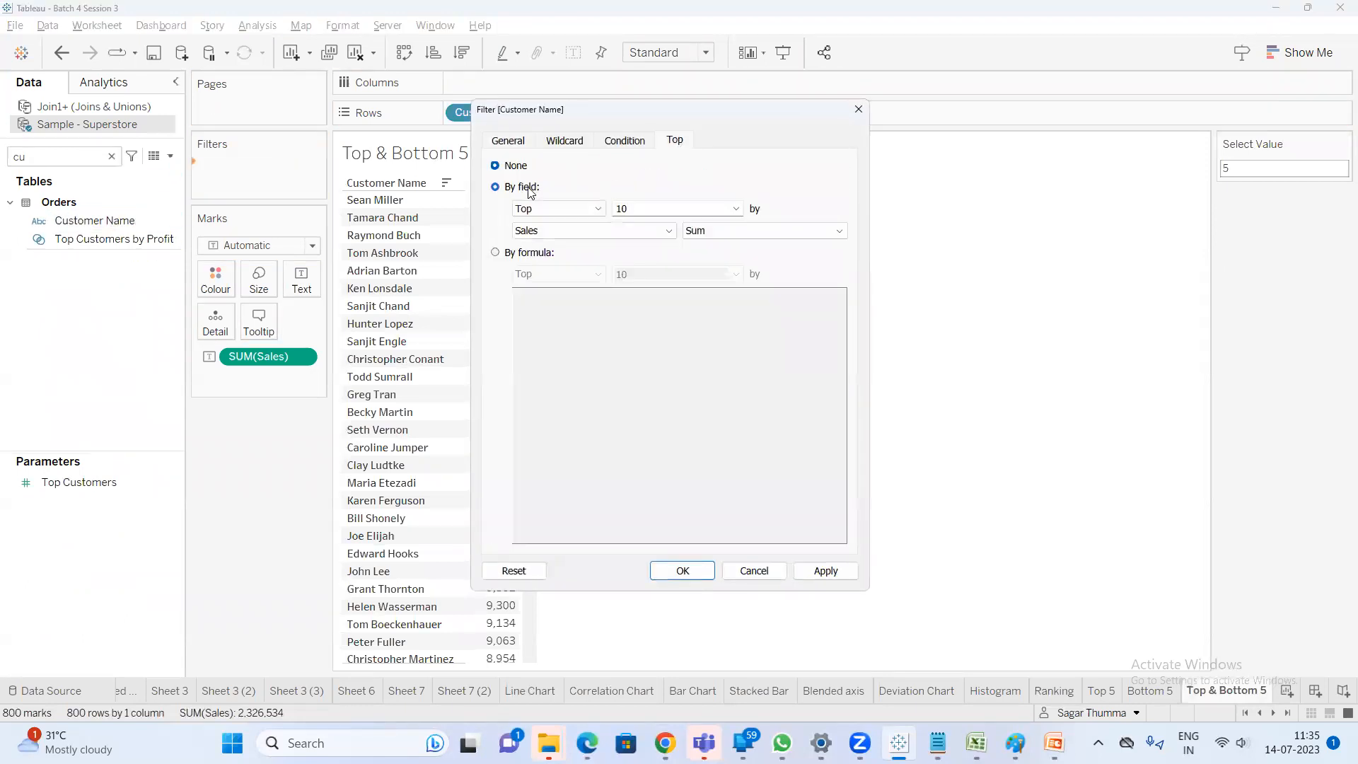
left_click(663, 206)
type("5")
left_click(686, 572)
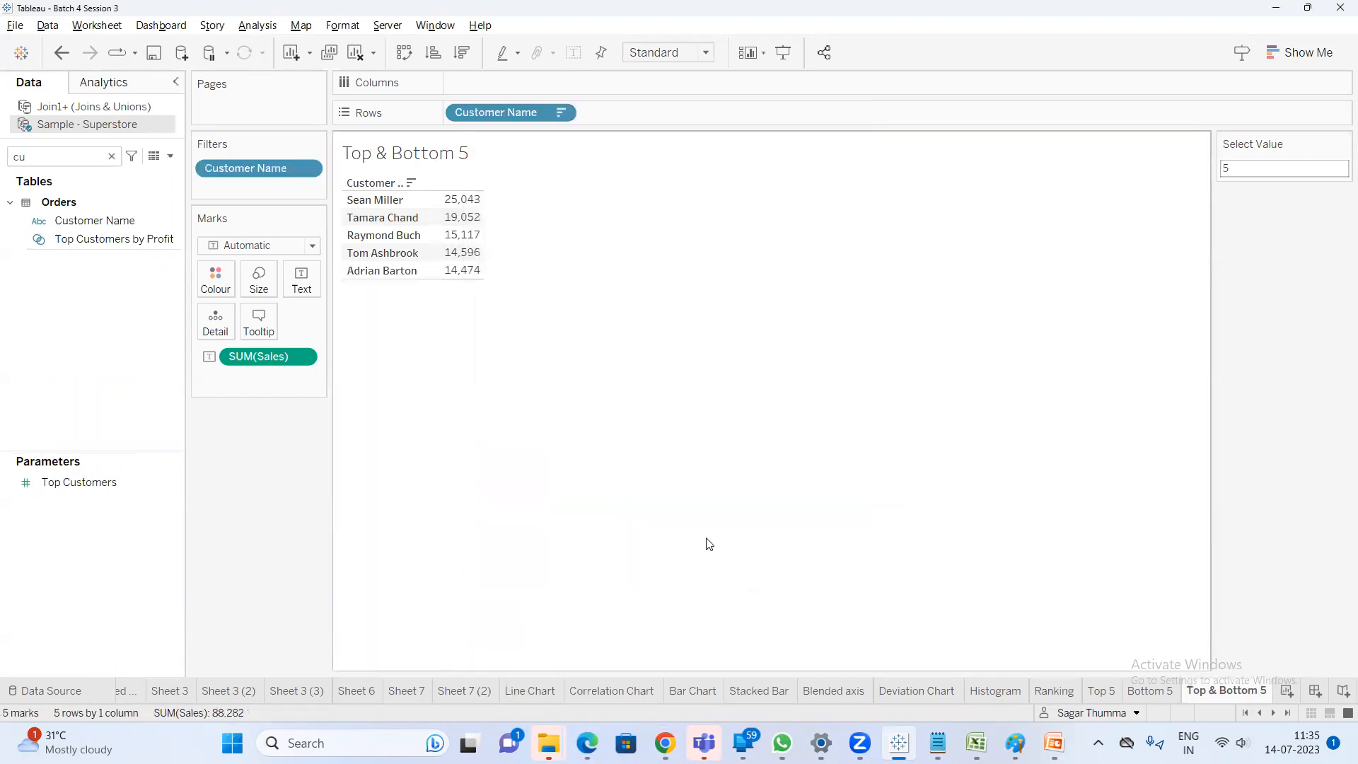
Redo the Customer Name filter, keeping the top 5 customers by Sum of Sales
left_click_drag(281, 177, 249, 440)
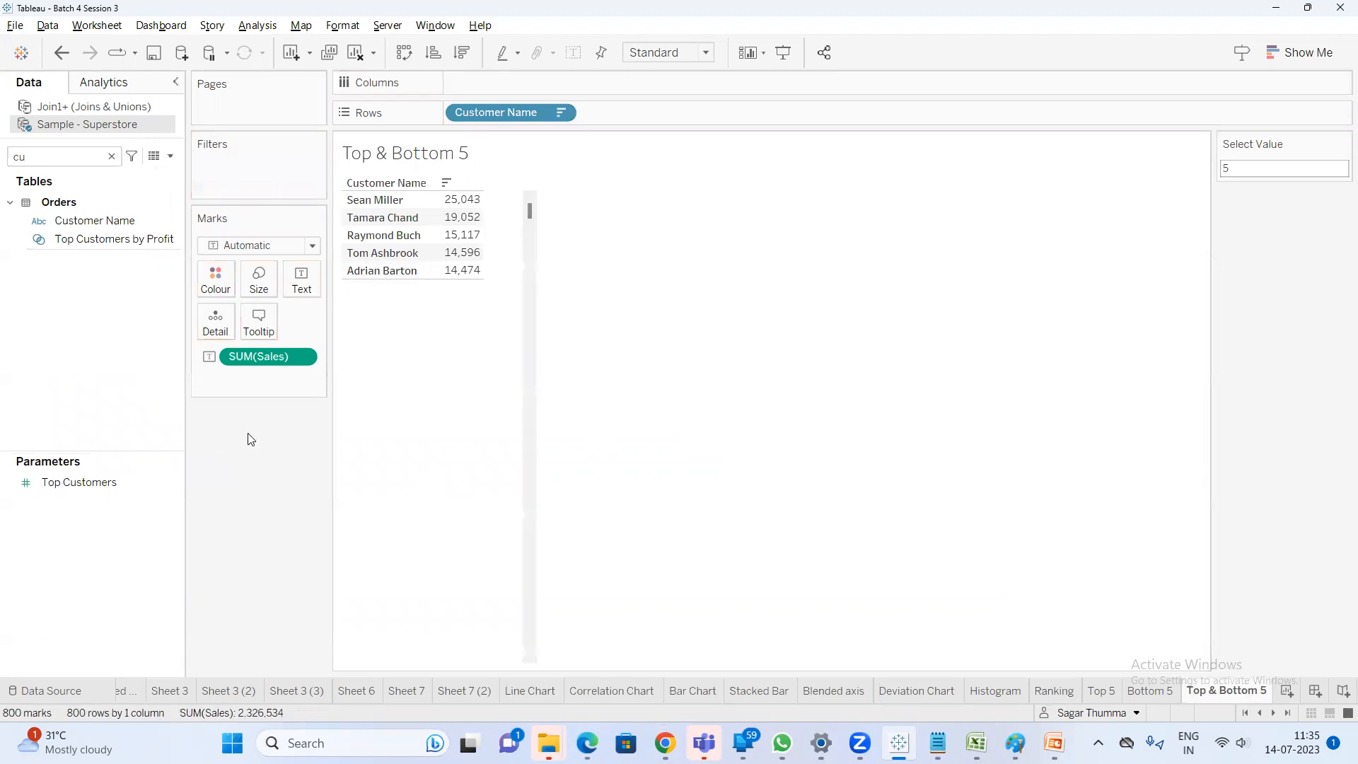
left_click(63, 160)
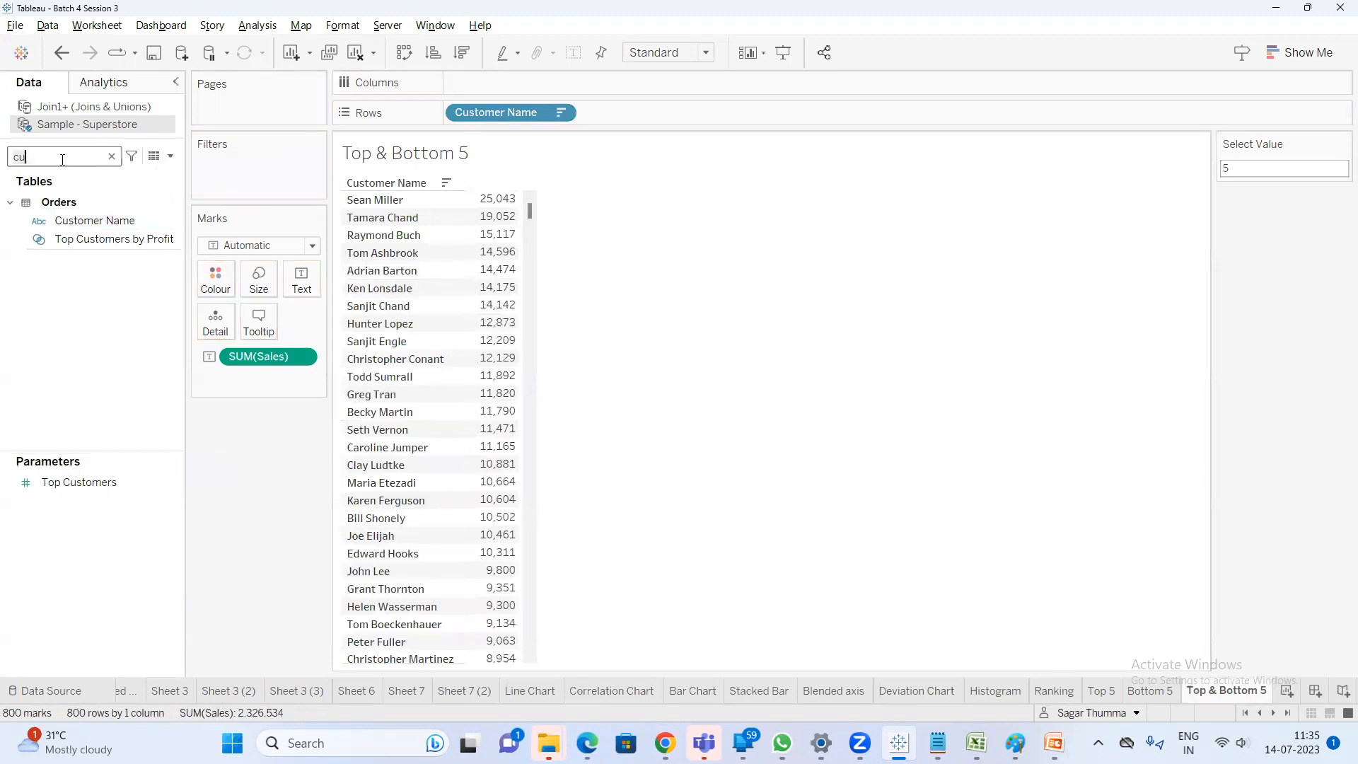
left_click_drag(99, 220, 290, 193)
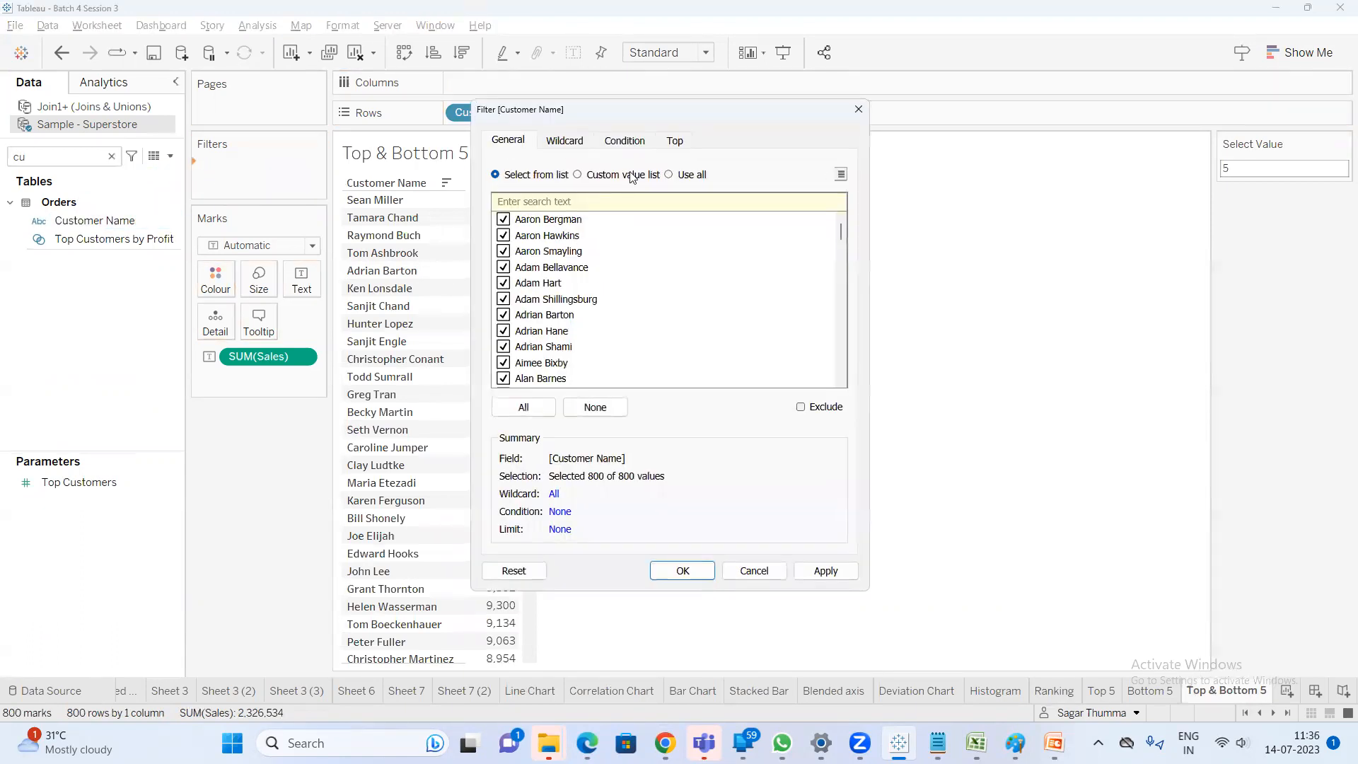
left_click(677, 144)
left_click(527, 187)
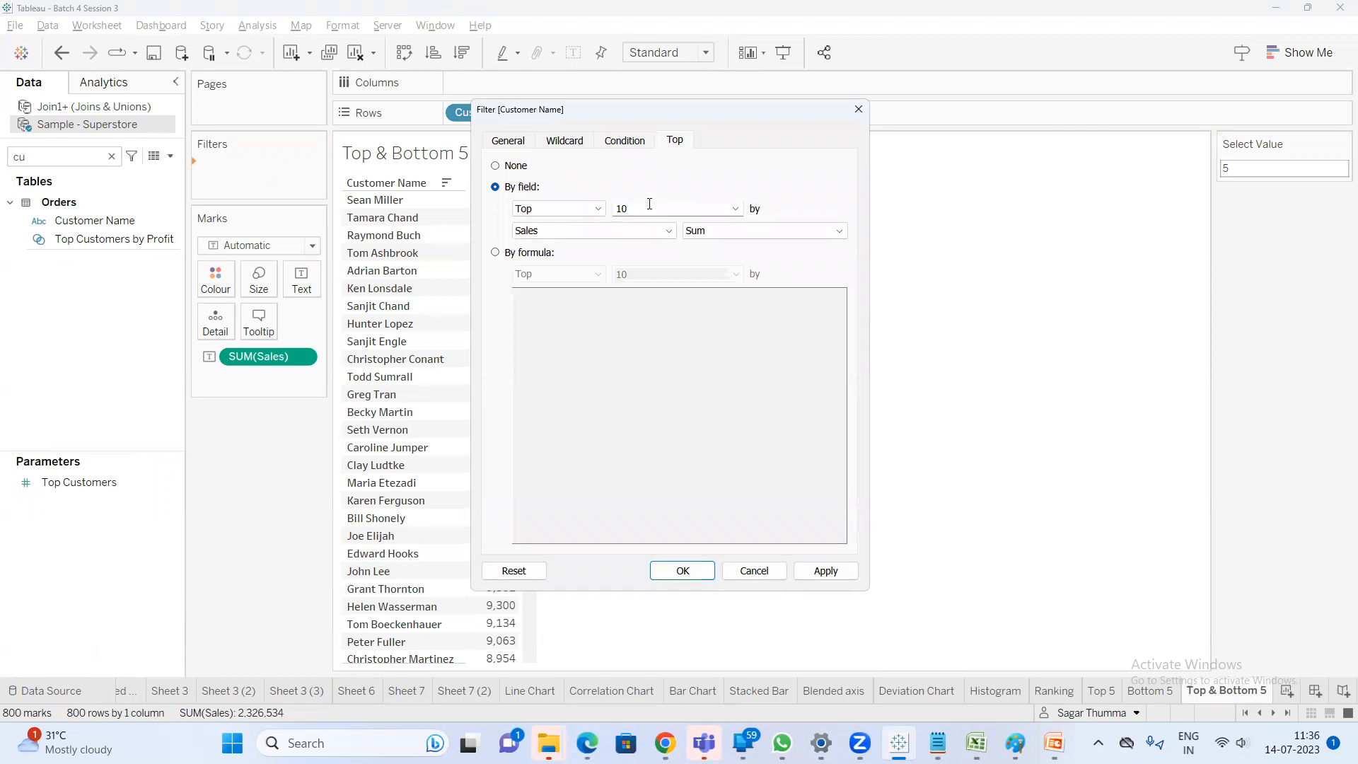
key("BackSpace")
key("BackSpace")
type("5")
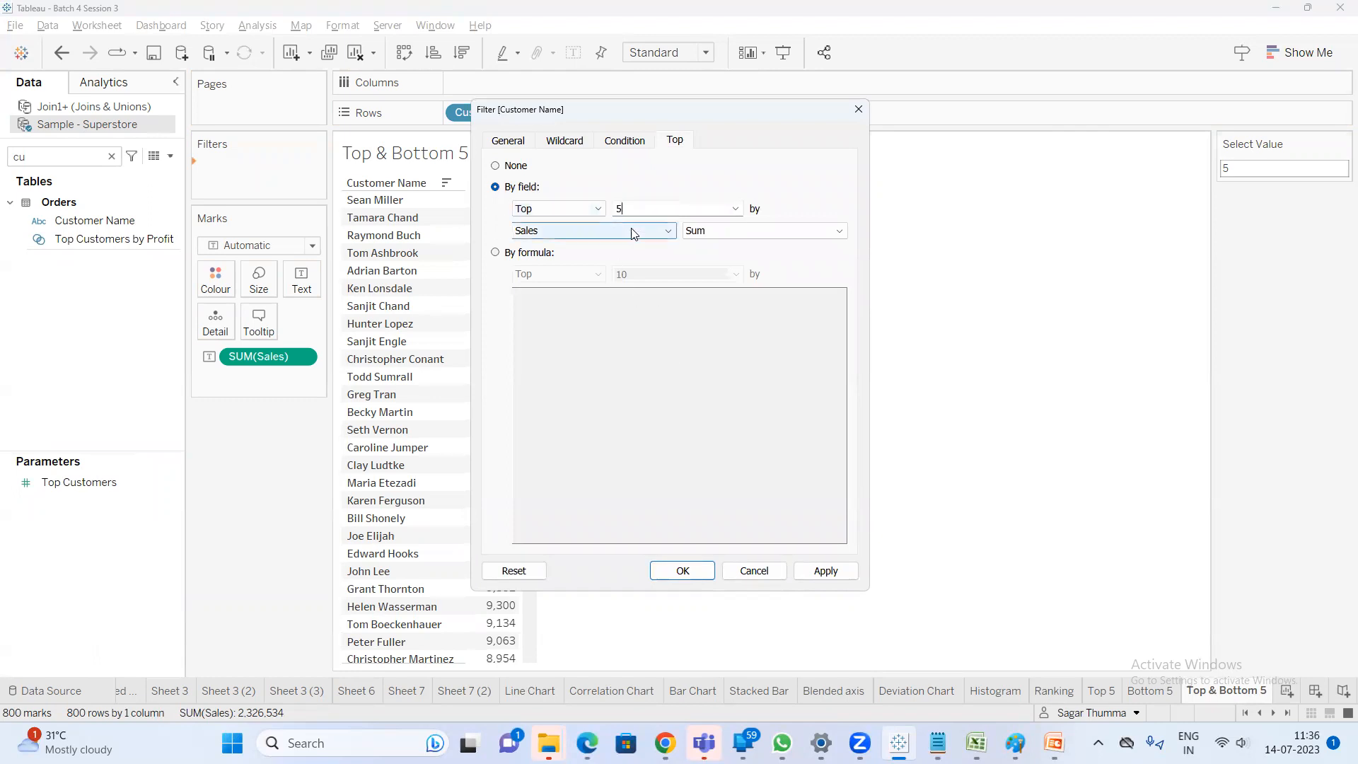
left_click(684, 572)
Check the five customers' sales, widen the Customer Name column, and reopen the filter
left_click_drag(456, 195, 456, 309)
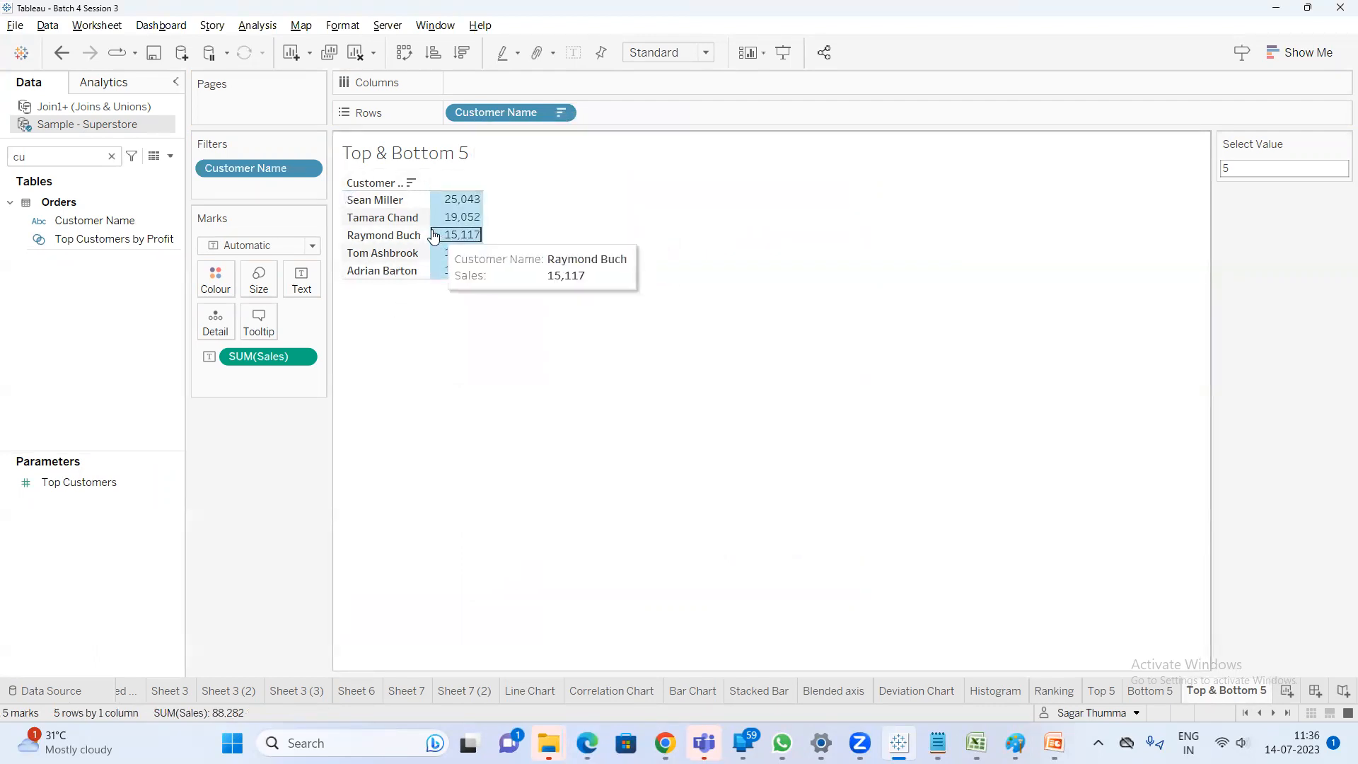
left_click_drag(430, 231, 445, 230)
left_click(443, 351)
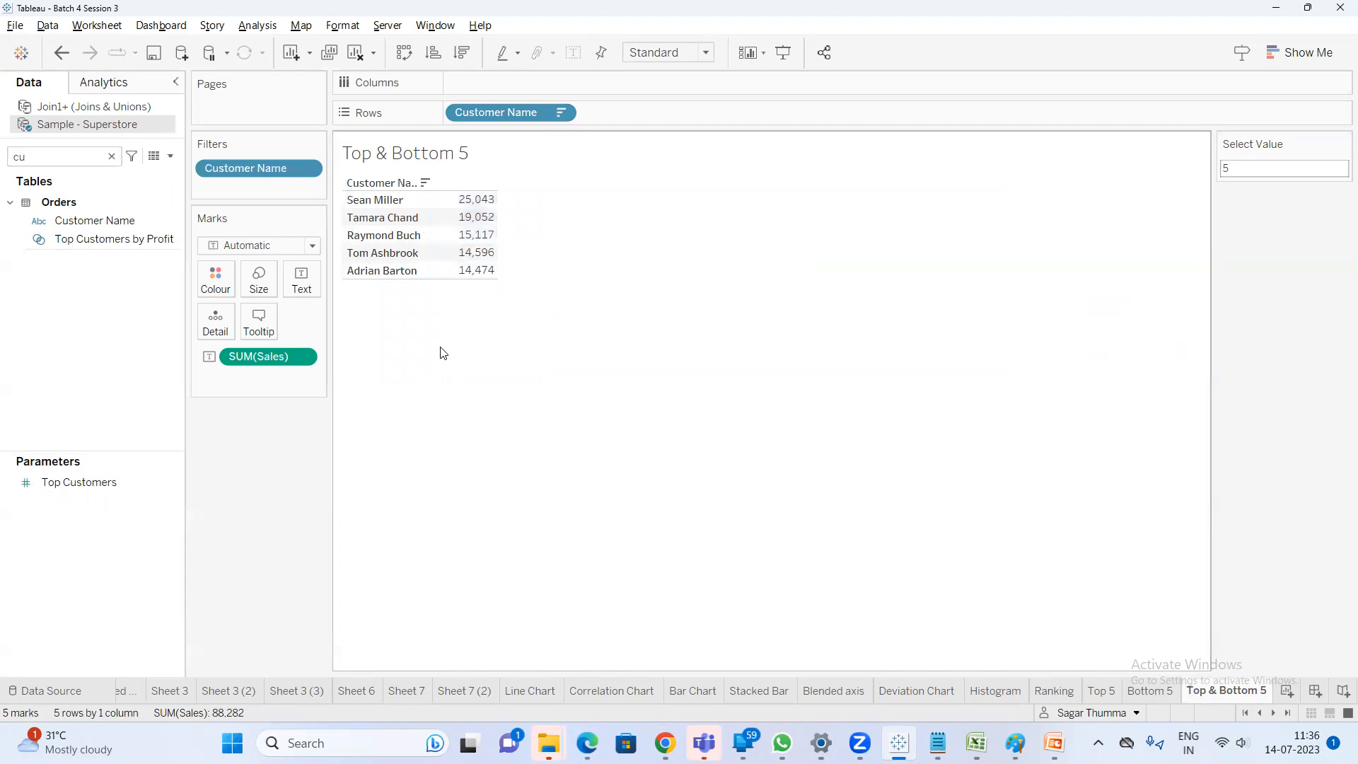
double_click(247, 165)
Change the Customer Name filter to a hand-picked General list of the first six customers
left_click(508, 141)
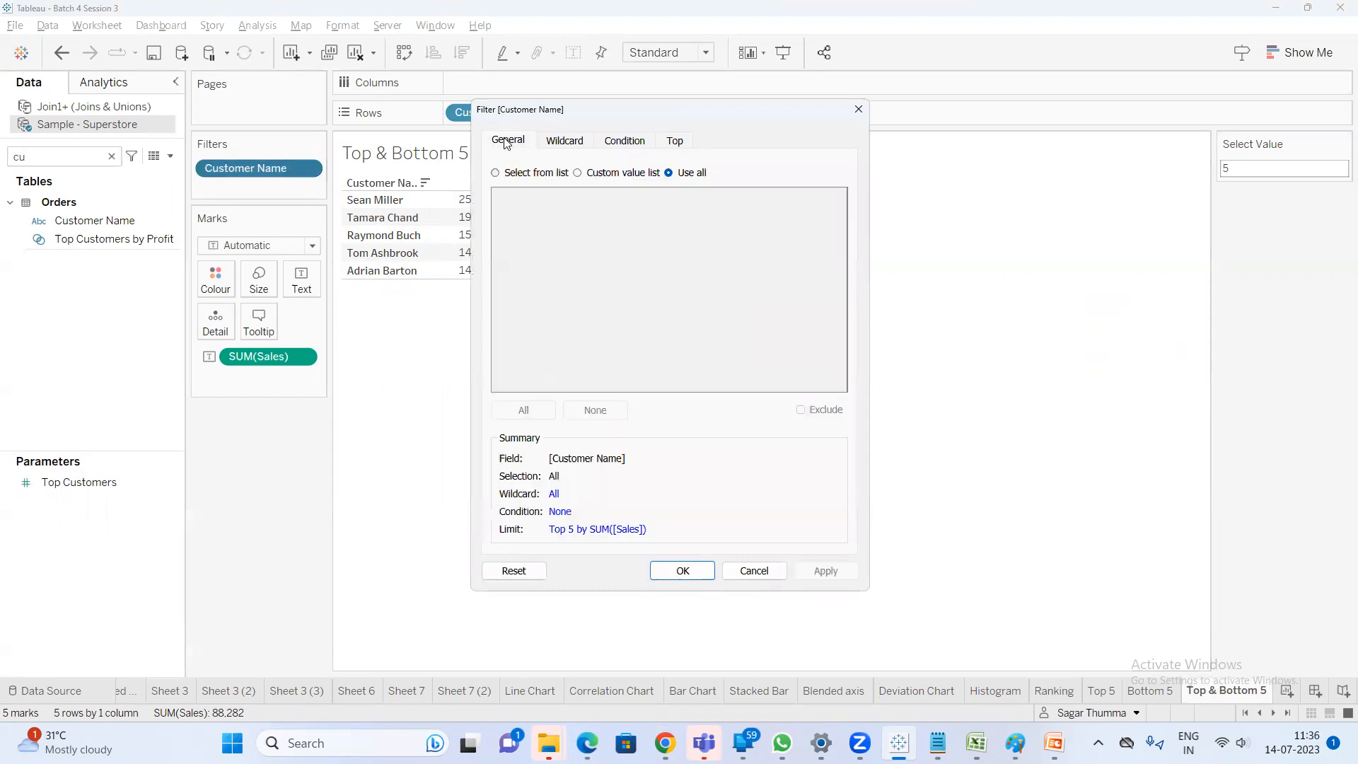
left_click(595, 407)
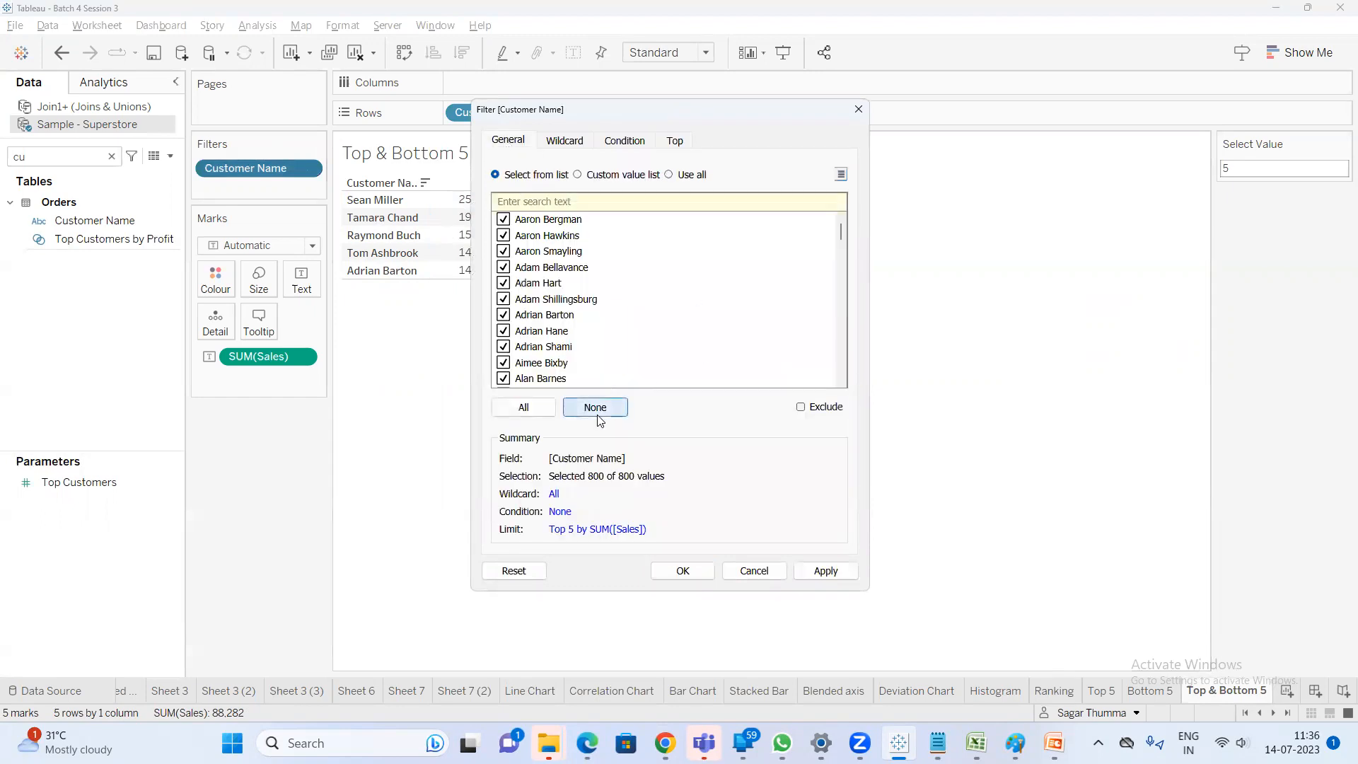
left_click_drag(576, 225, 554, 309)
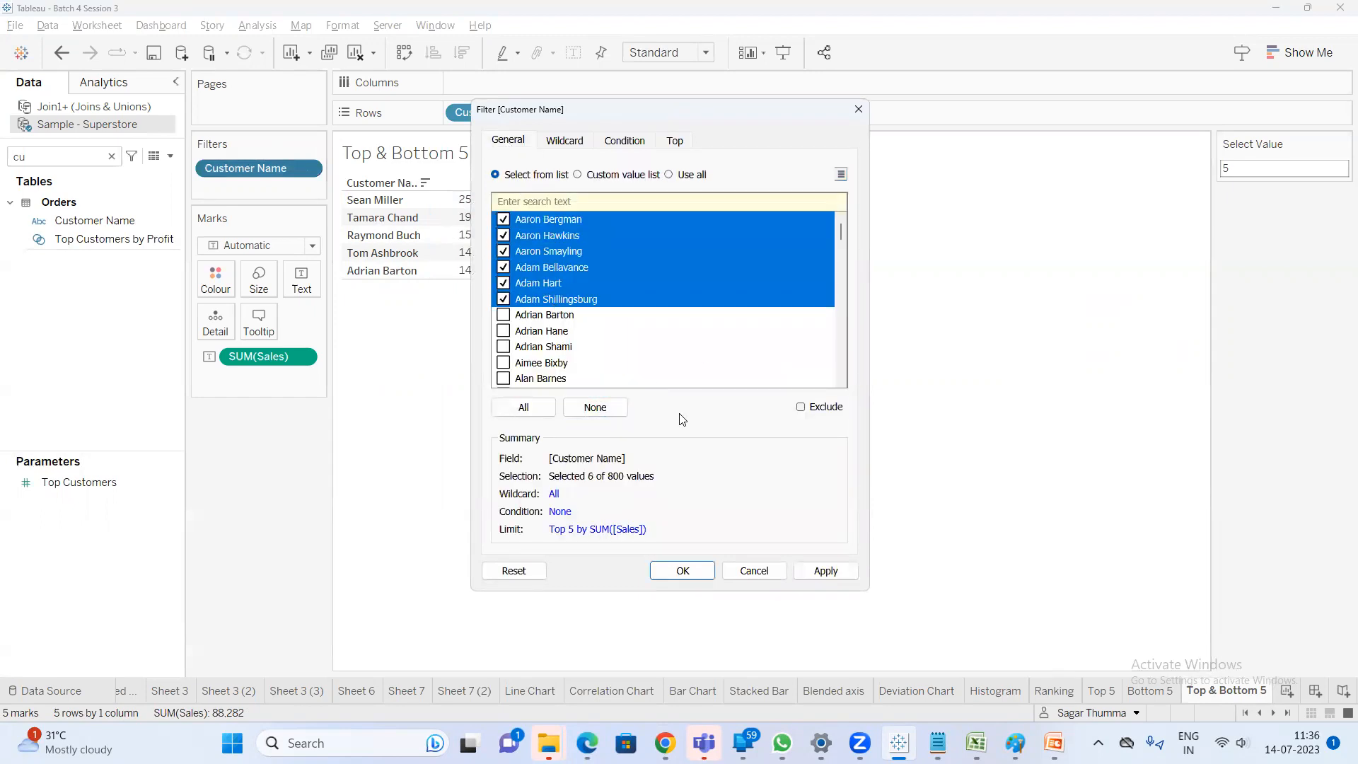
left_click(683, 570)
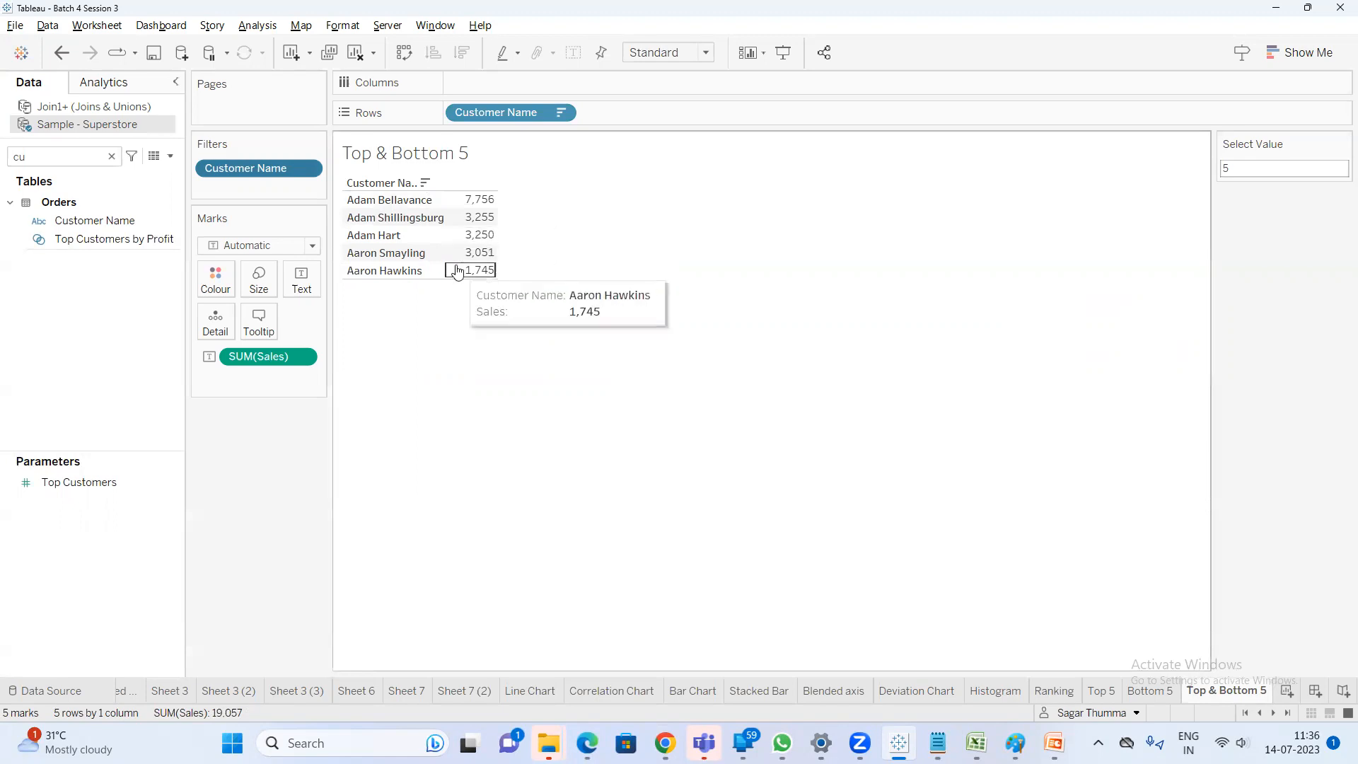
Drag the Customer Name filter off the Filters shelf, restoring all 800 customers
mouse_move(492, 205)
left_click_drag(492, 206, 470, 258)
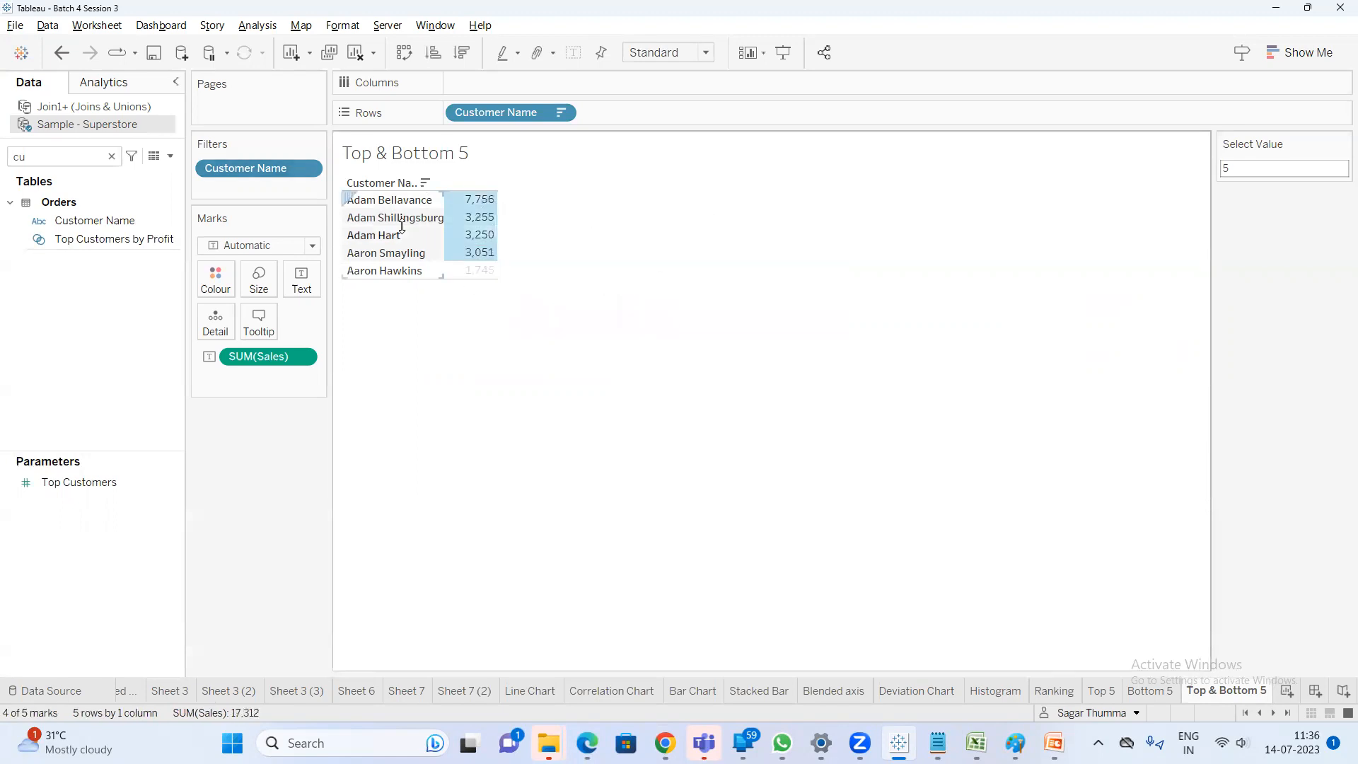
left_click(270, 174)
left_click_drag(255, 177, 271, 493)
left_click(55, 161)
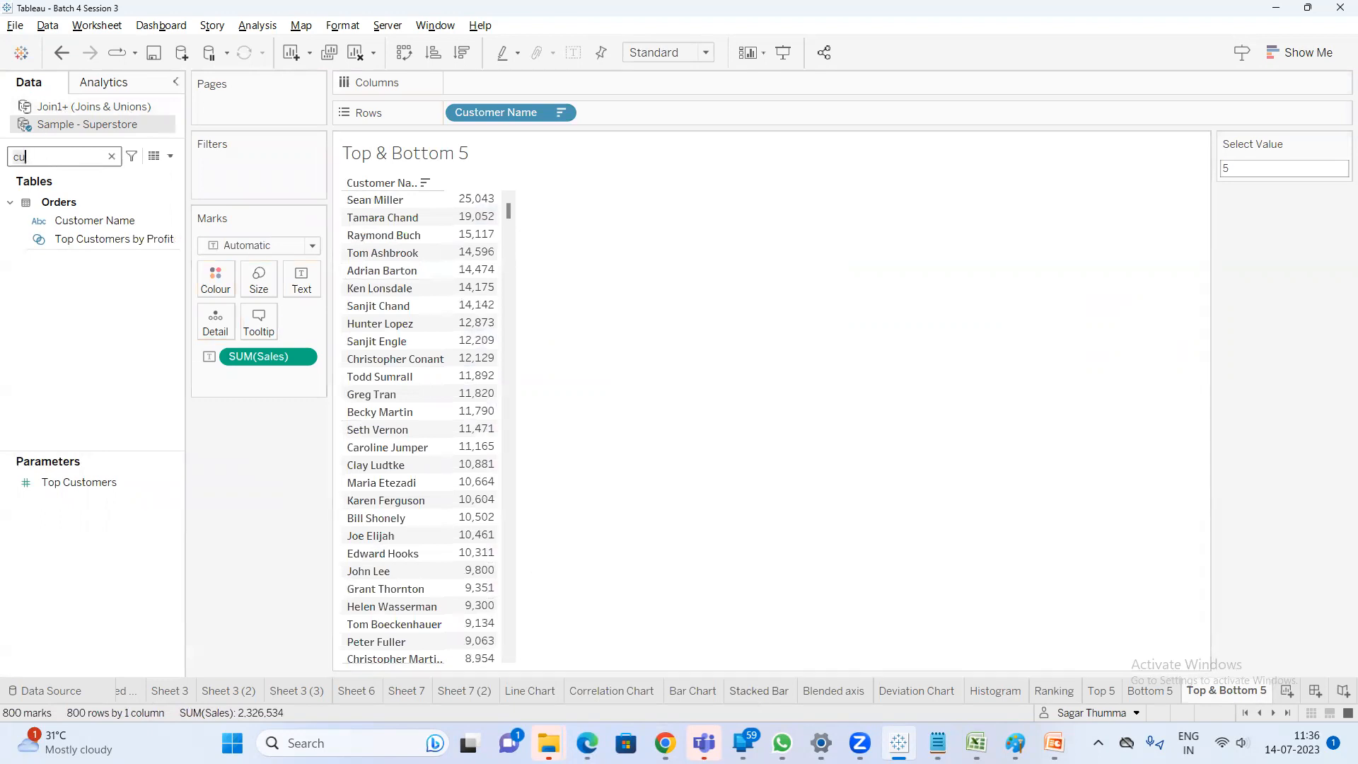
Bring the Google Meet call up briefly, then minimize it back to Tableau
mouse_move(665, 743)
left_click(608, 656)
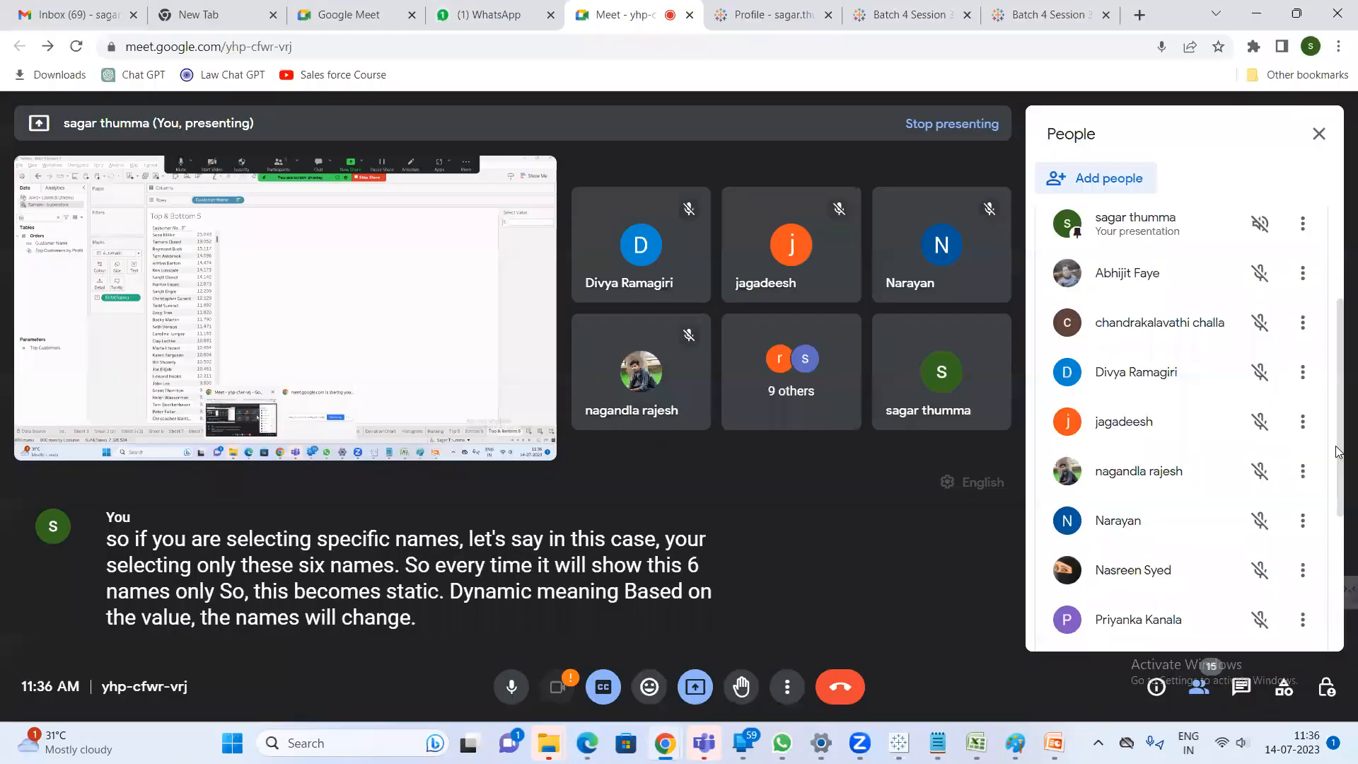
left_click(1257, 14)
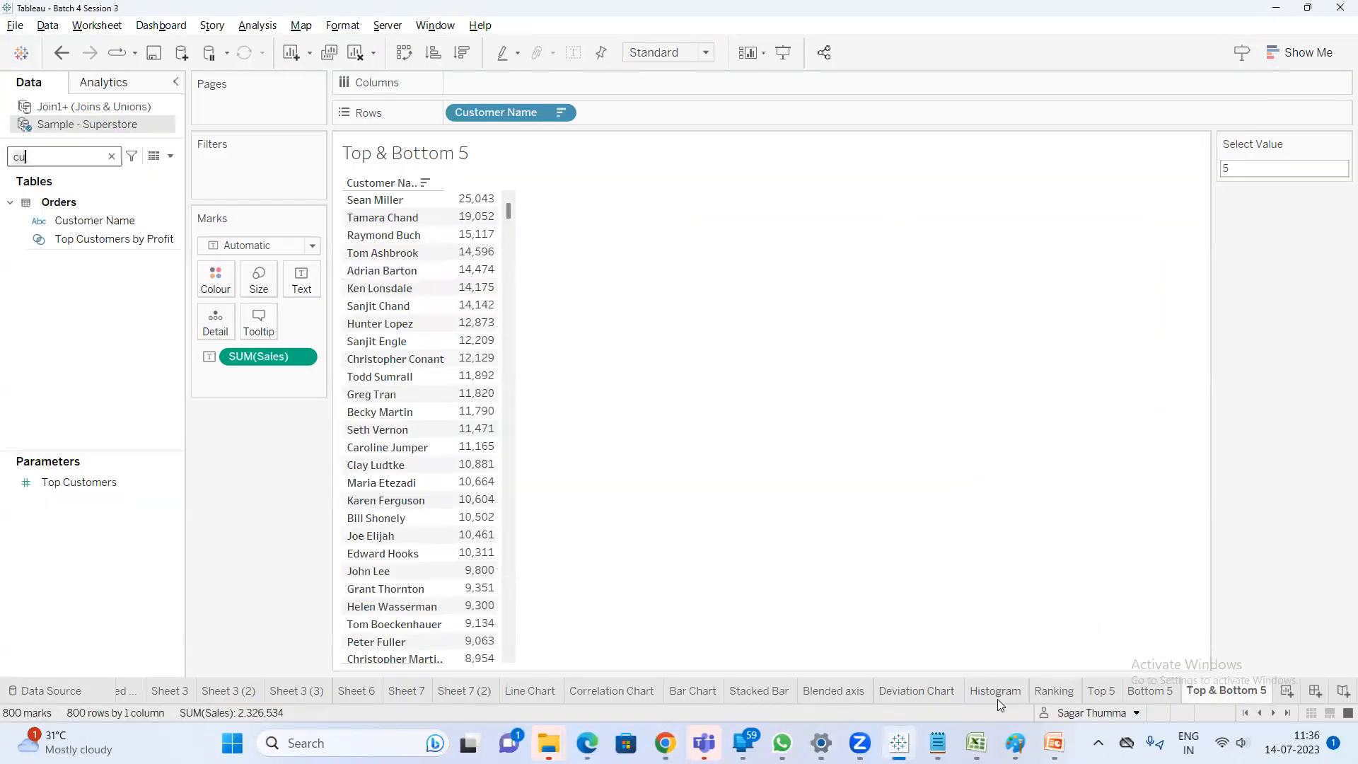
Switch to the Histogram sheet of sales bins, glance at the Meet call, and minimize it
left_click(997, 700)
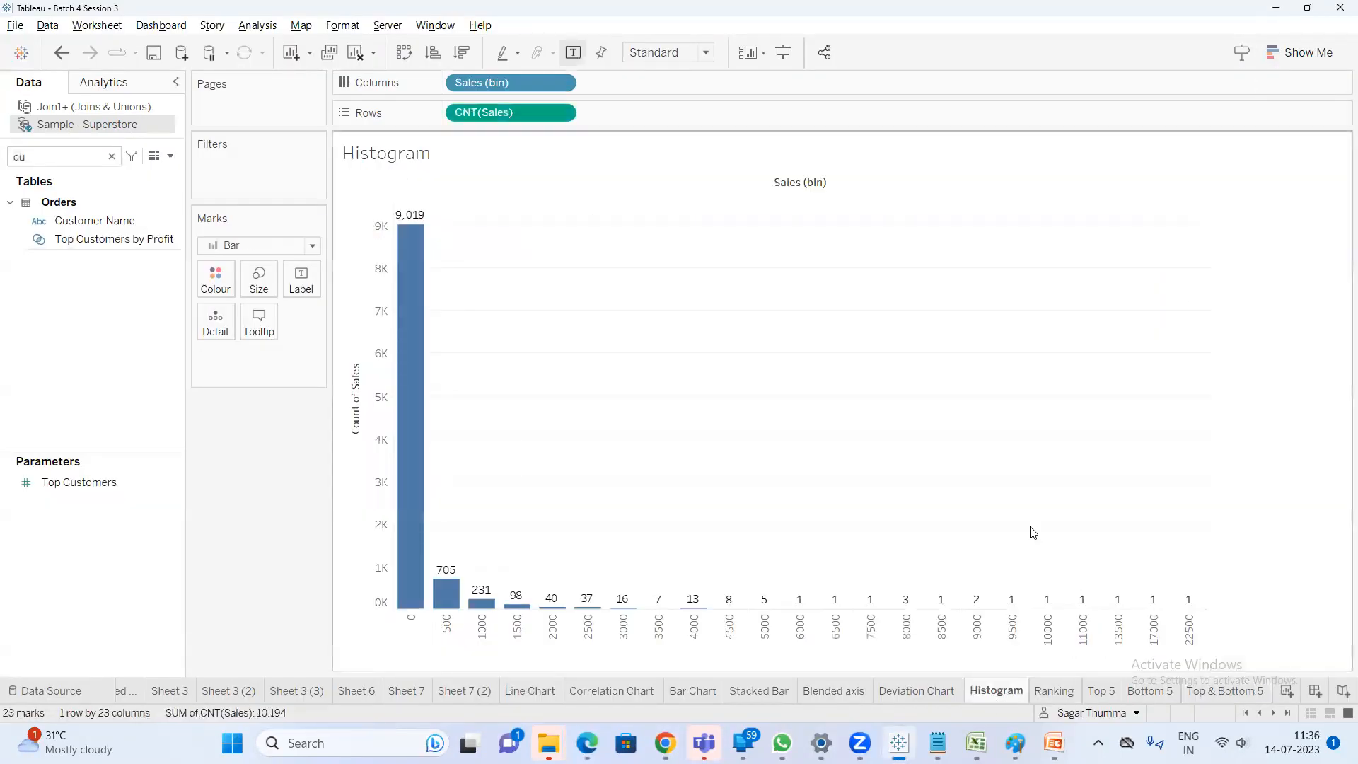
mouse_move(877, 704)
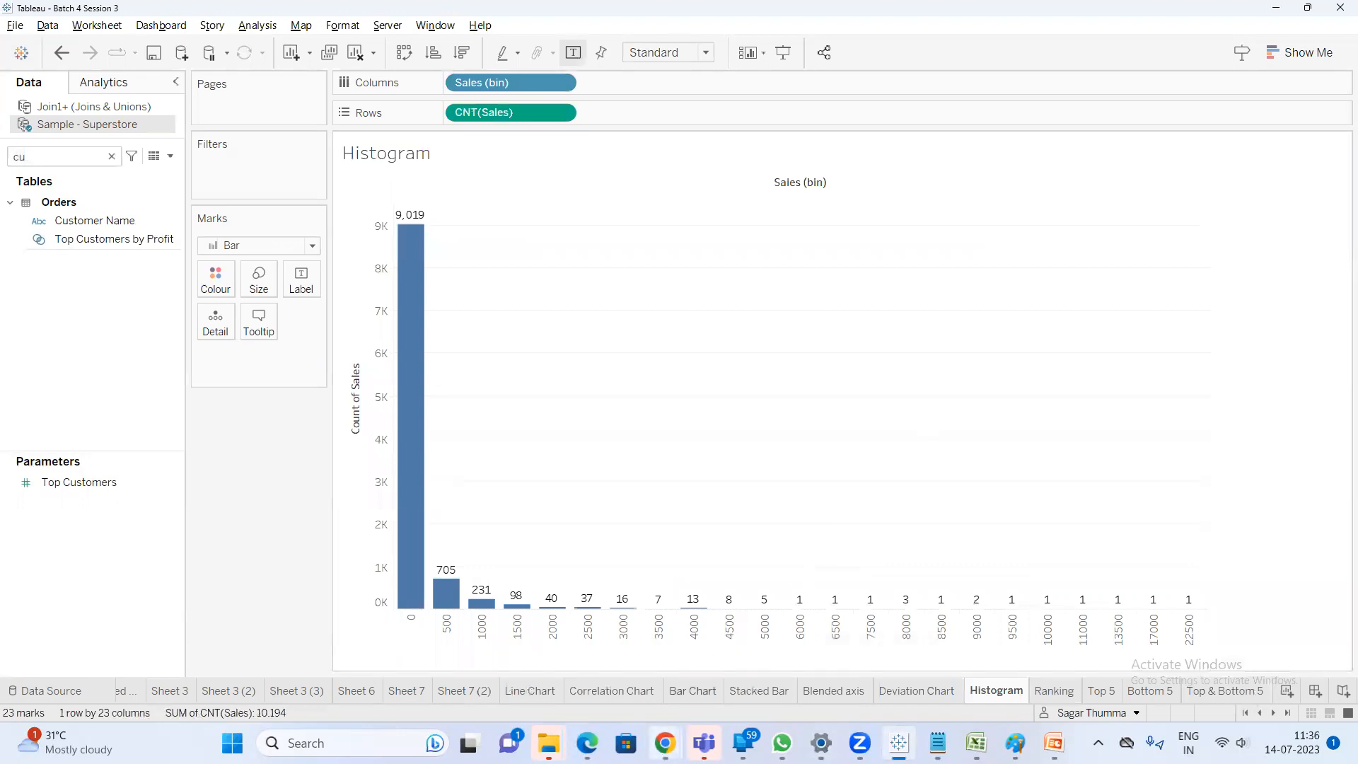
left_click(566, 654)
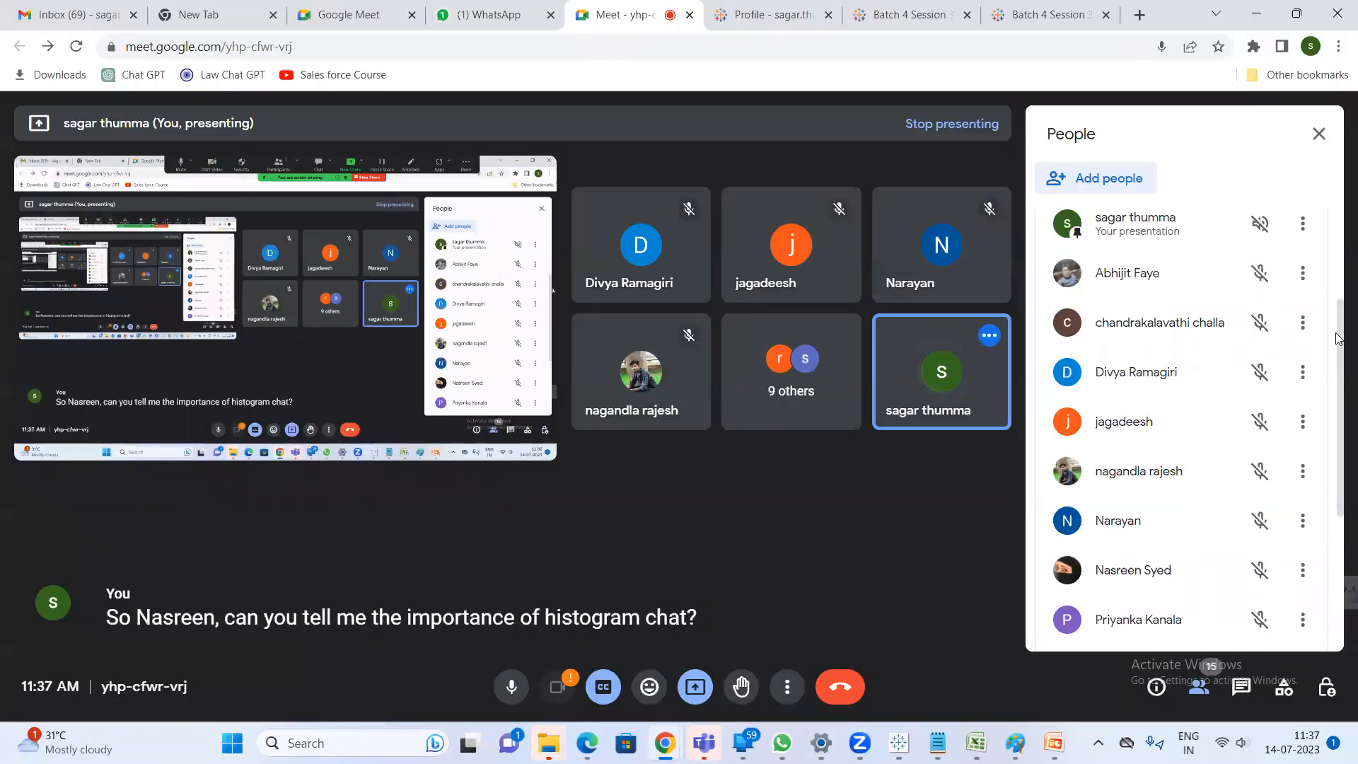
scroll(1339, 339, "down", 3)
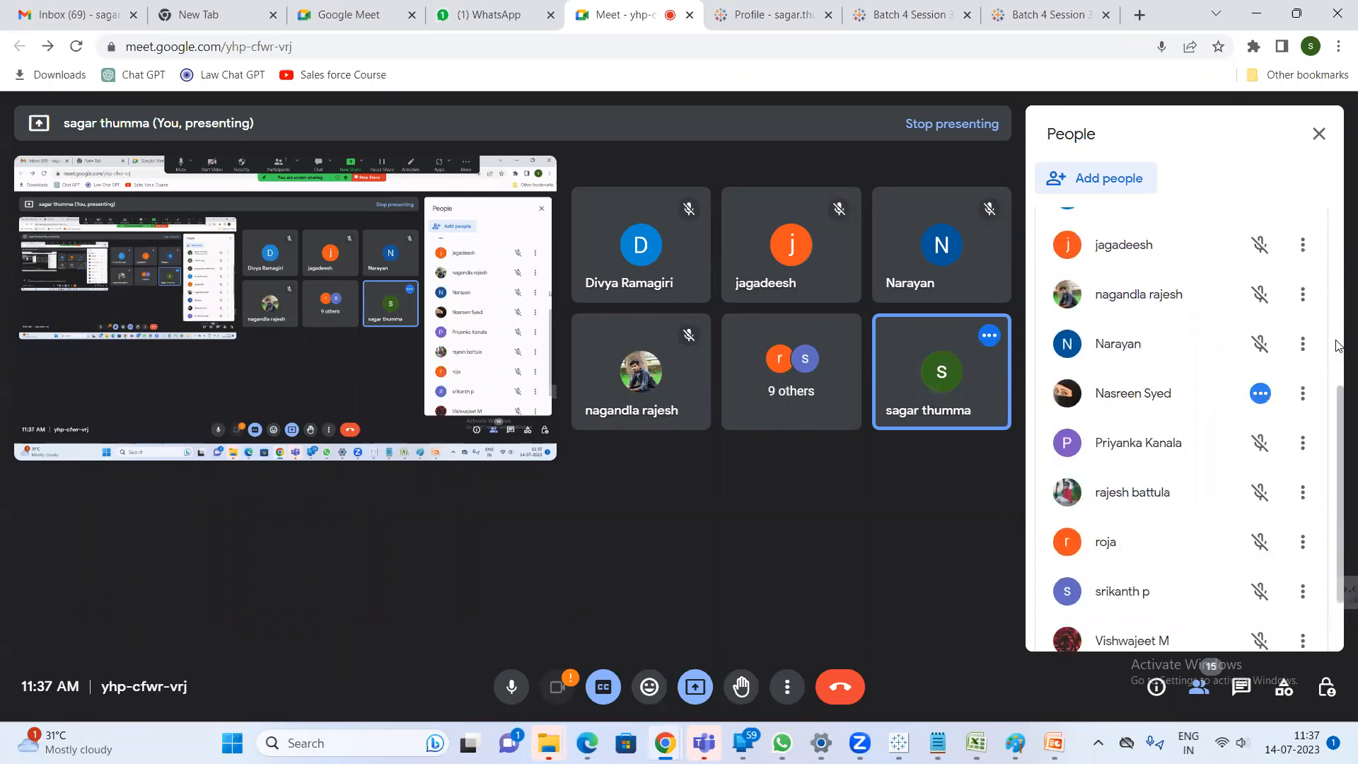
left_click(1253, 6)
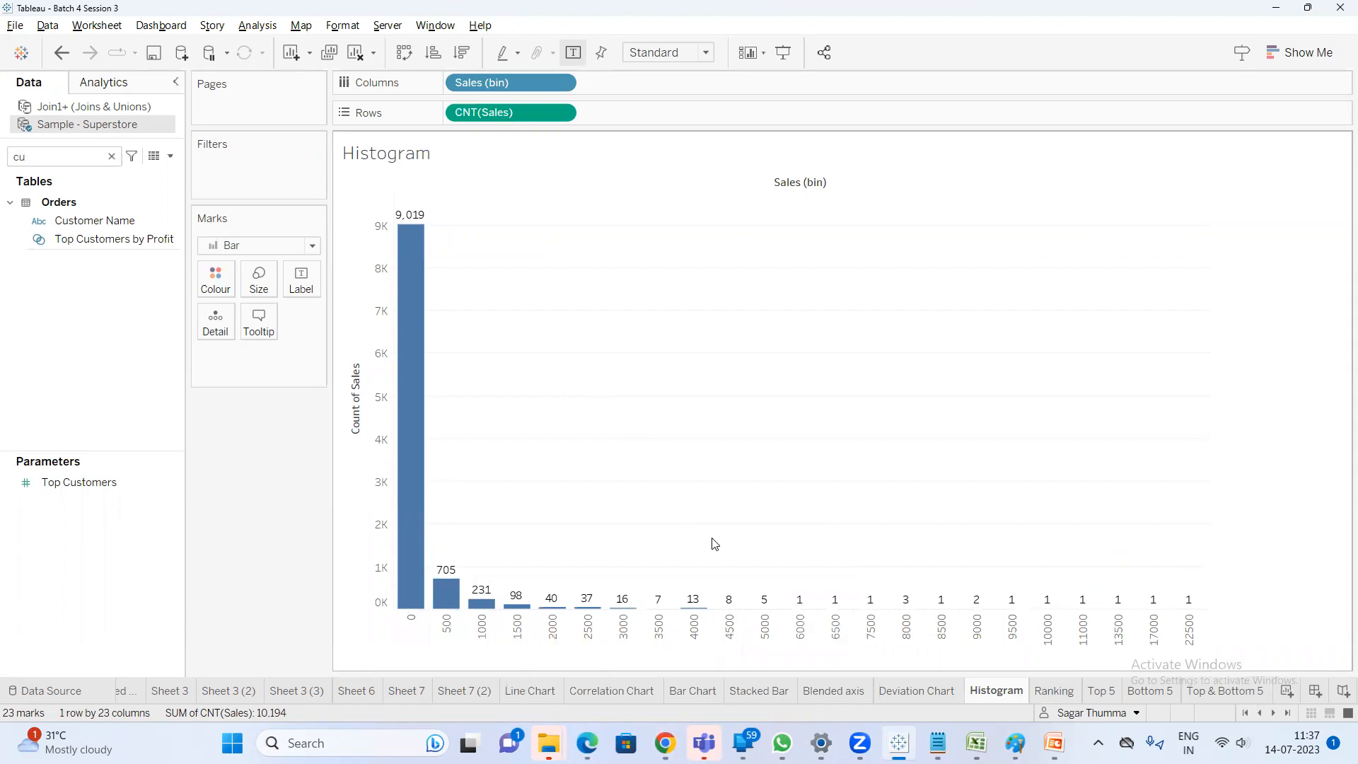
Bring up Meet once more, hide it, and open the Deviation Chart sheet
mouse_move(665, 743)
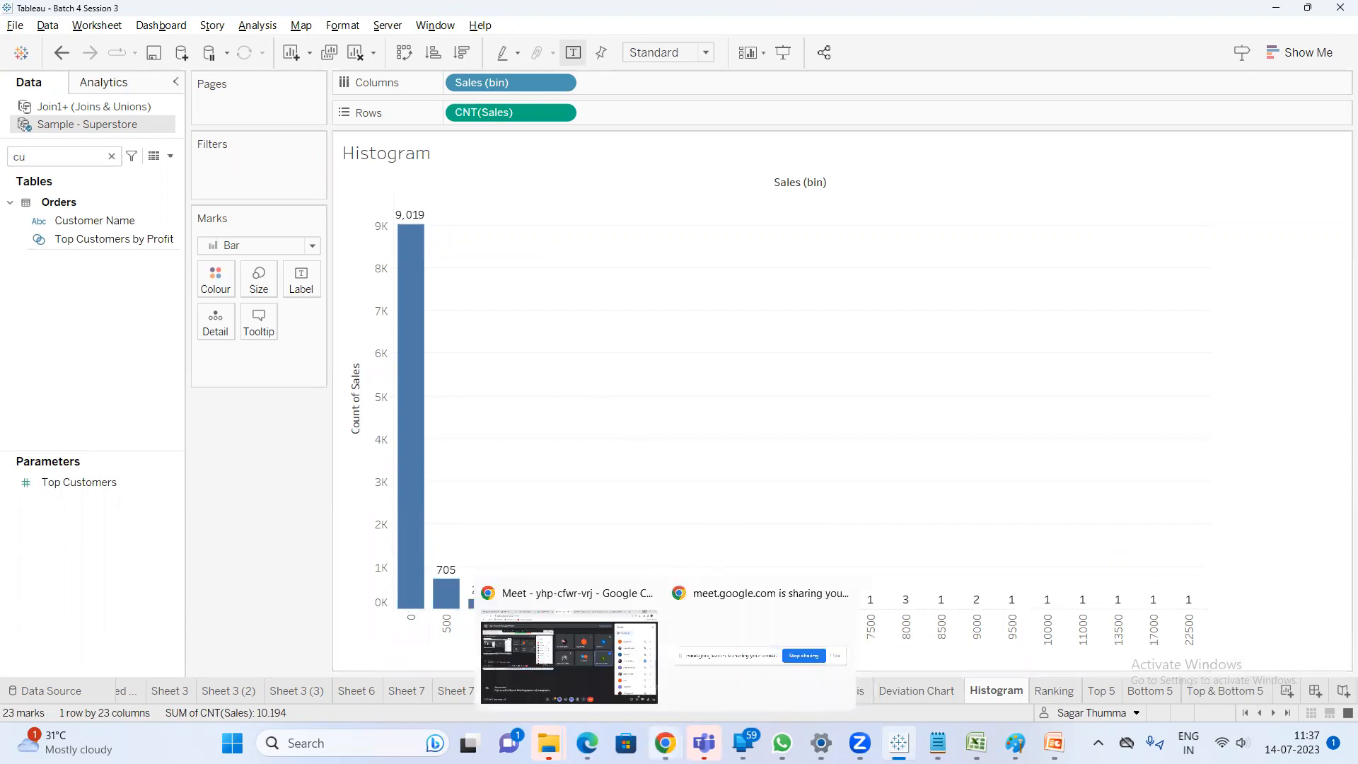
left_click(587, 631)
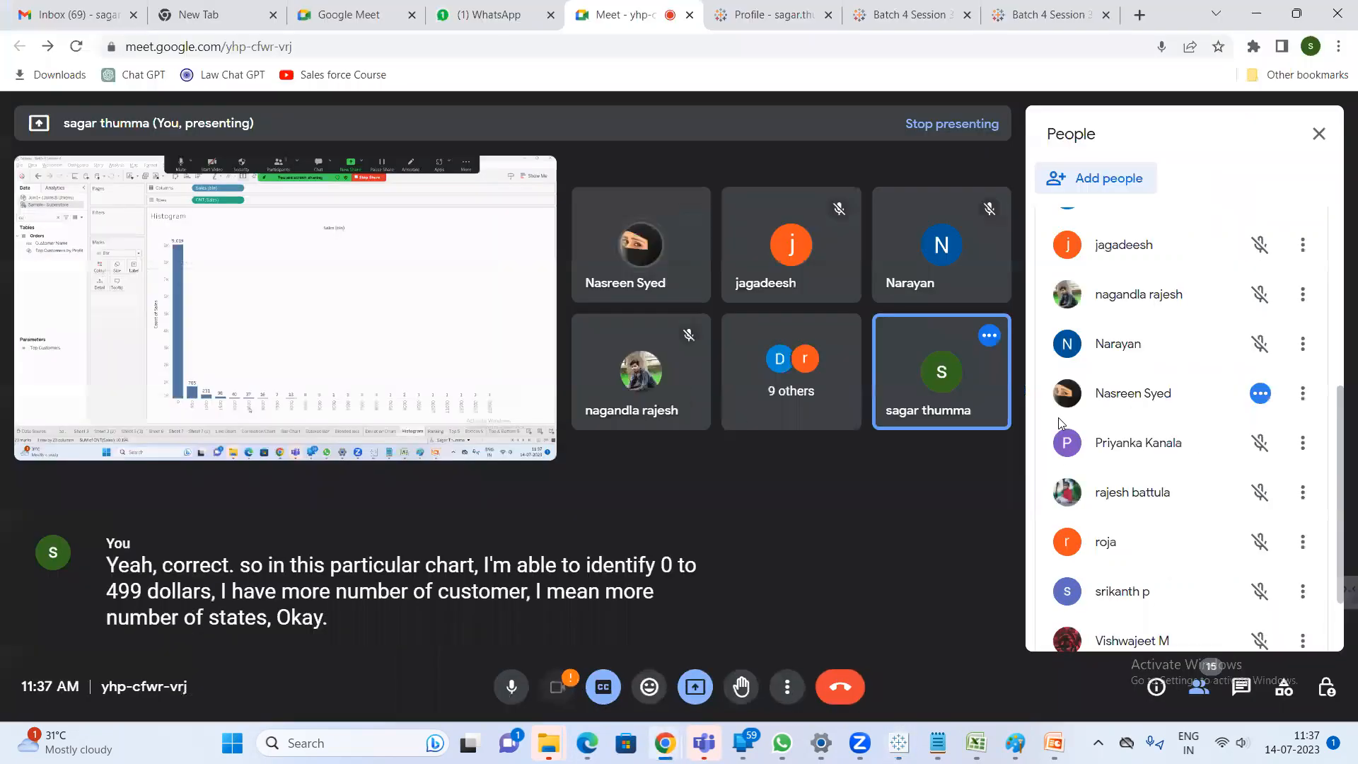
left_click(1258, 12)
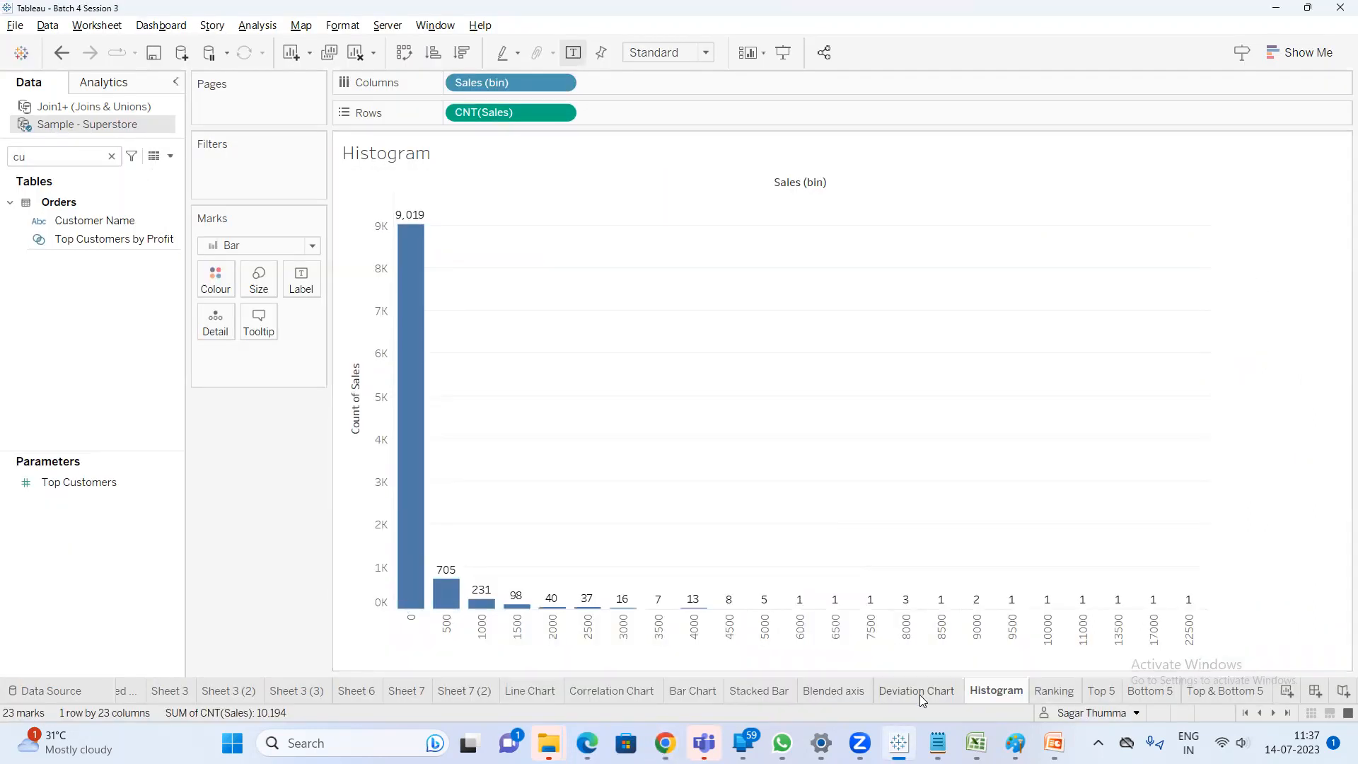
left_click(920, 691)
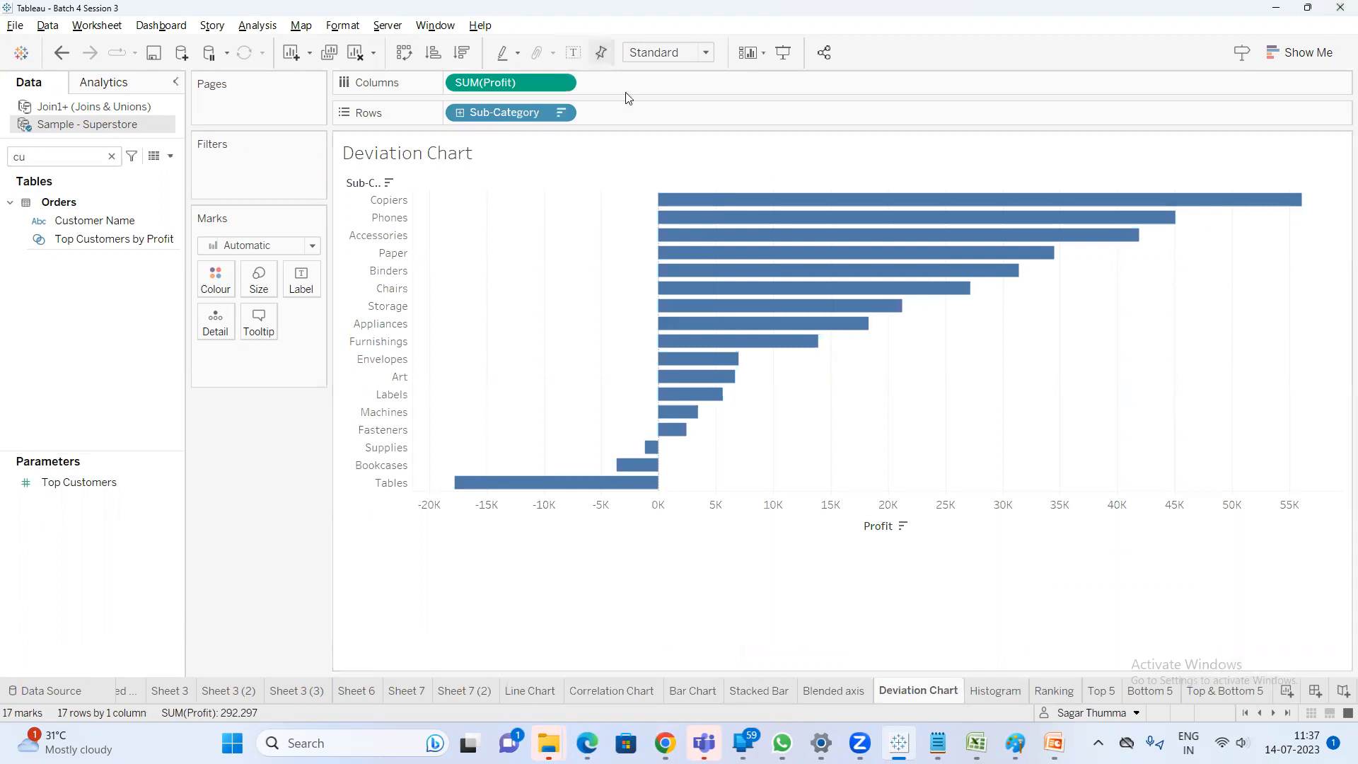
Put SUM(Profit) on Colour and make the legend stepped with 2 steps
mouse_move(923, 226)
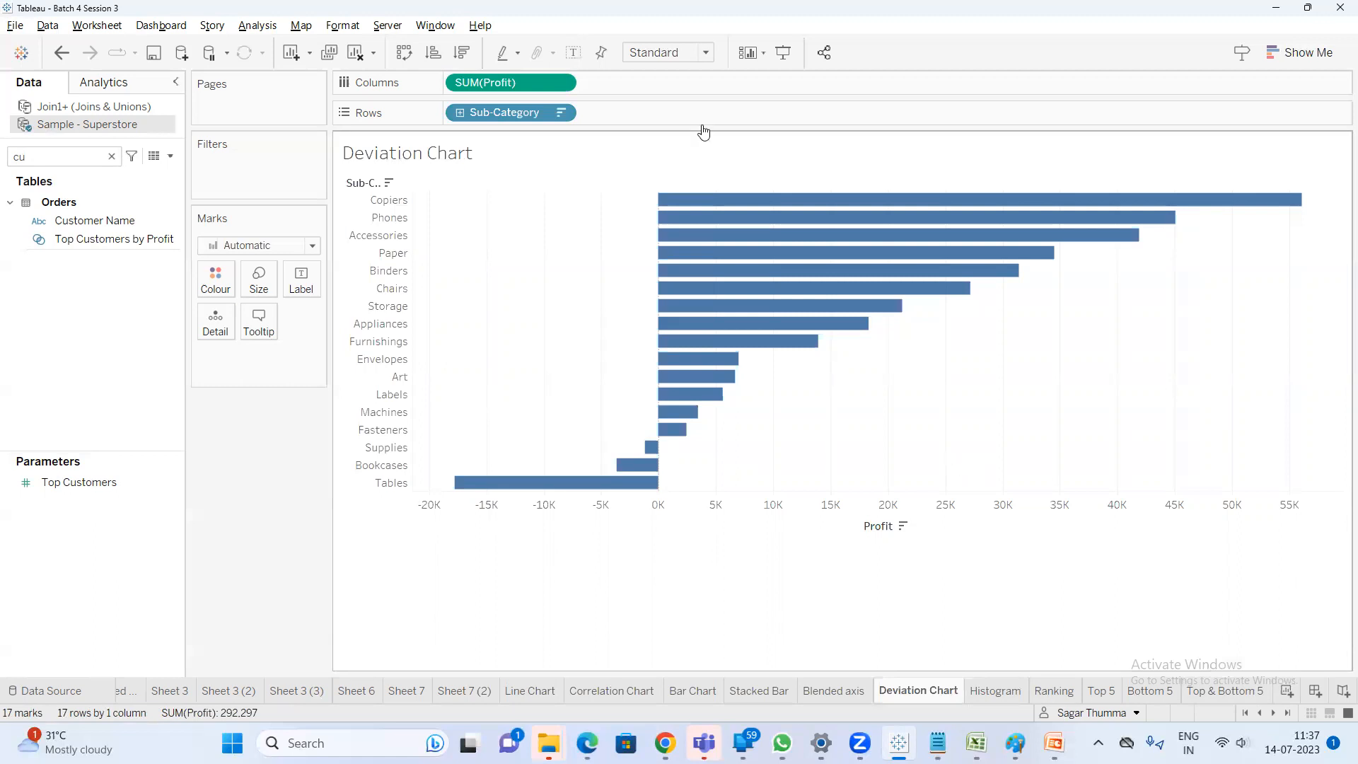
left_click_drag(518, 79, 221, 281)
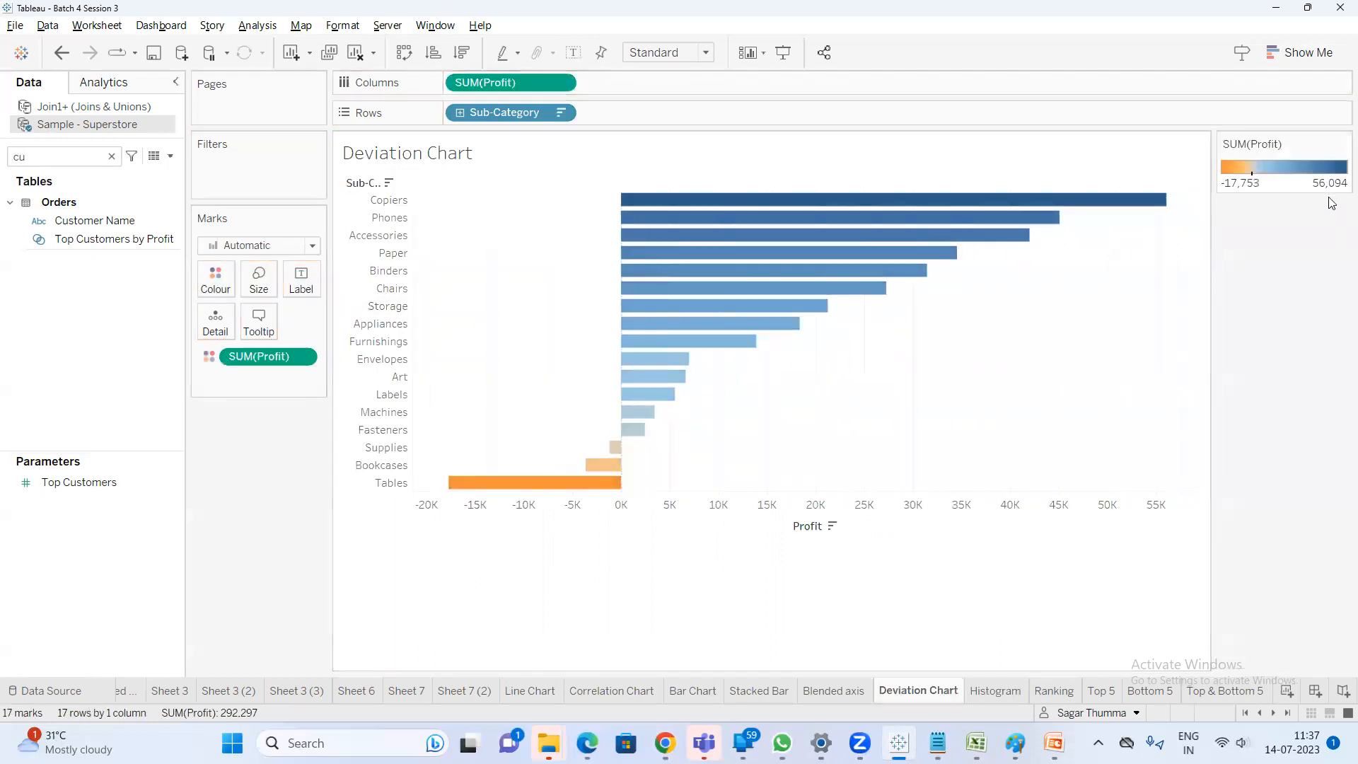
double_click(1305, 177)
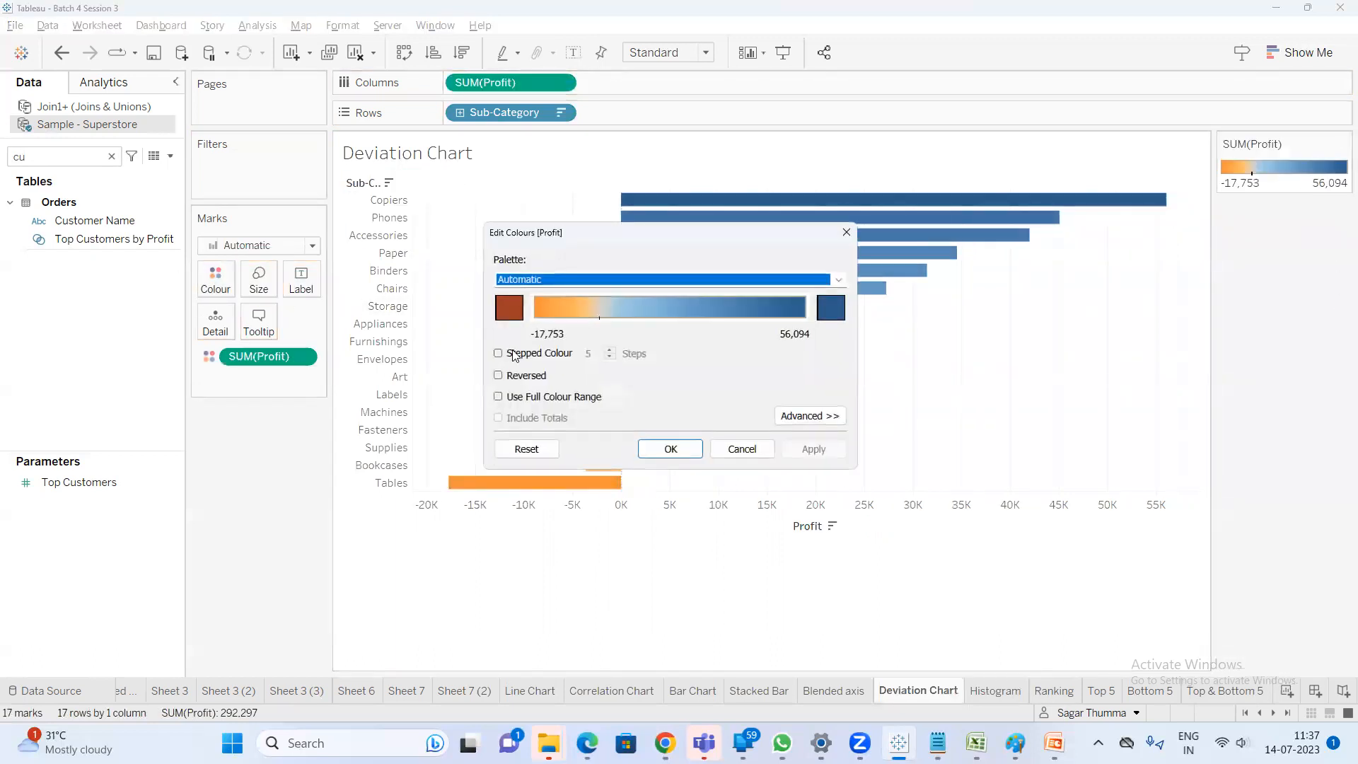
left_click(549, 352)
left_click(609, 350)
left_click(609, 357)
left_click(609, 357)
left_click(609, 358)
left_click(609, 357)
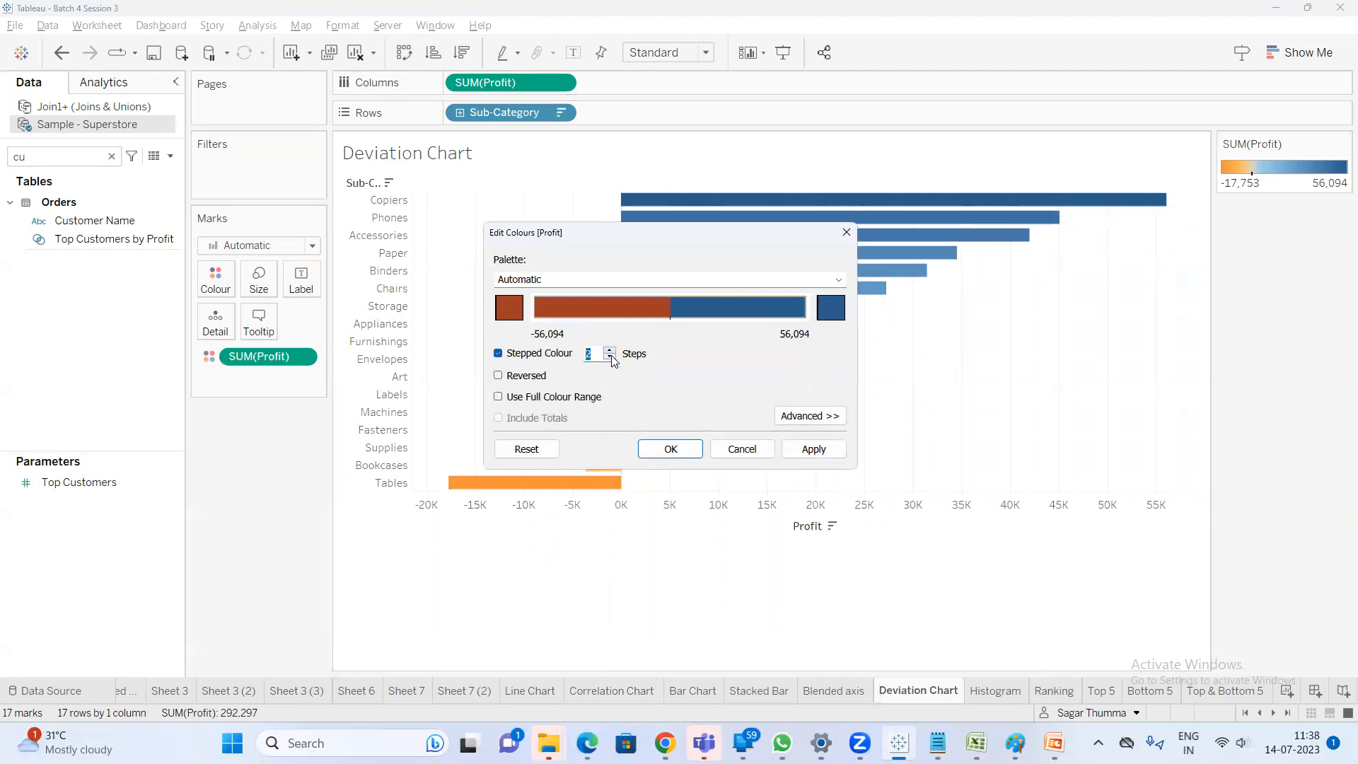
left_click(663, 450)
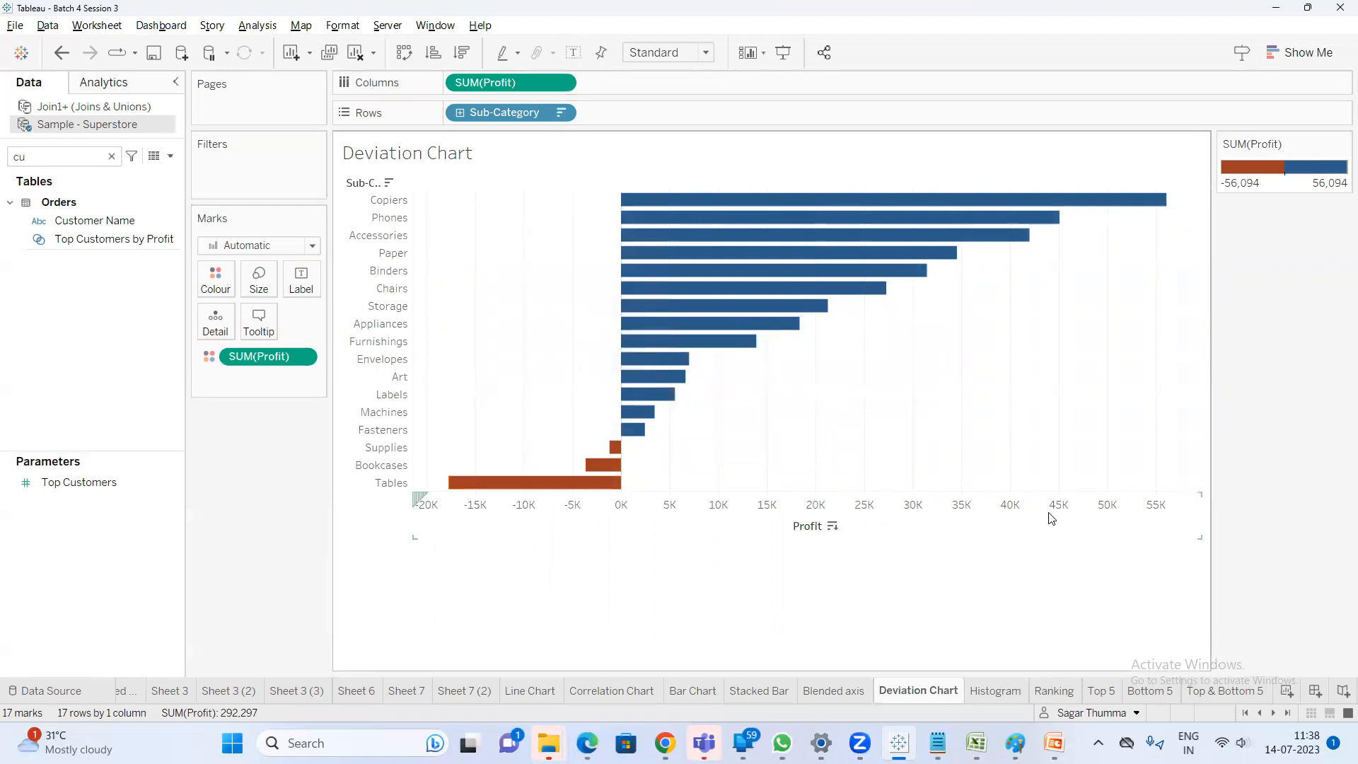
mouse_move(843, 741)
mouse_move(665, 742)
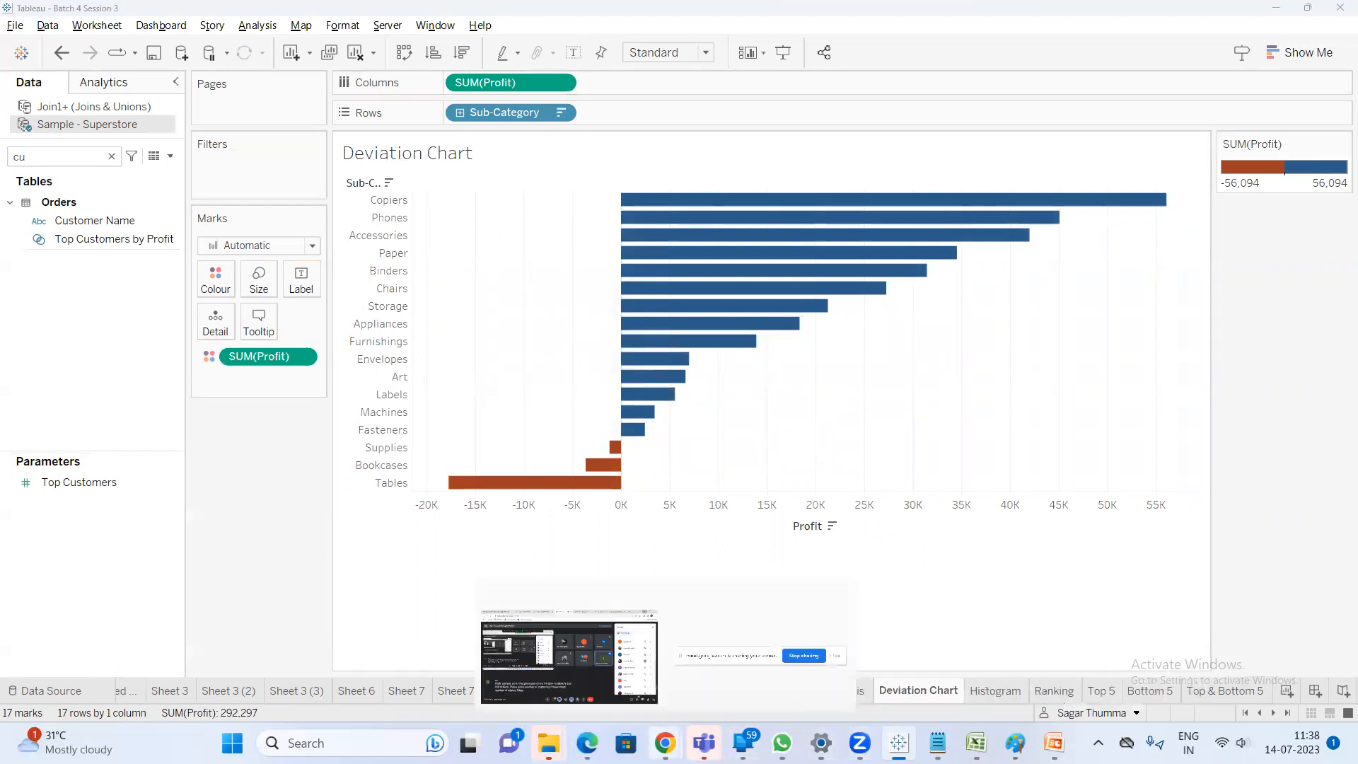
left_click(598, 610)
key("super+Up")
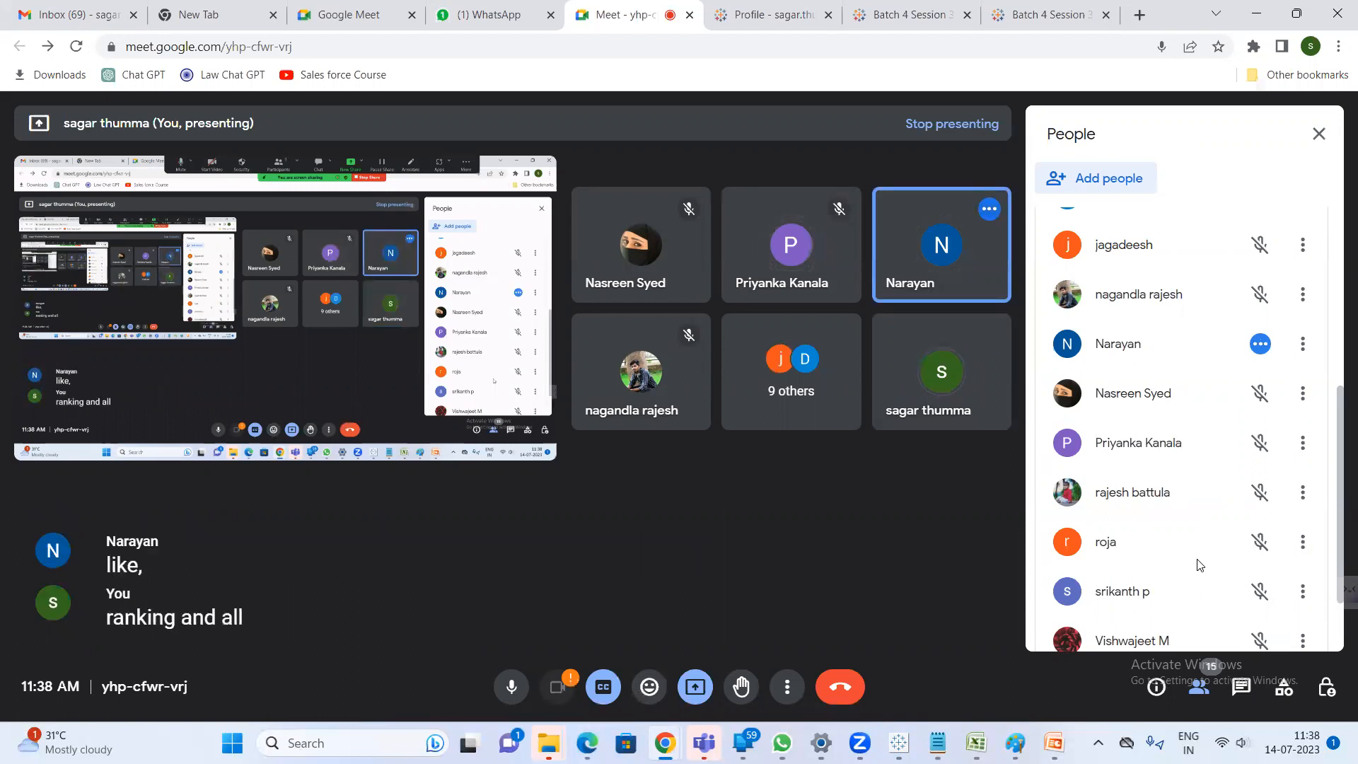
left_click(899, 743)
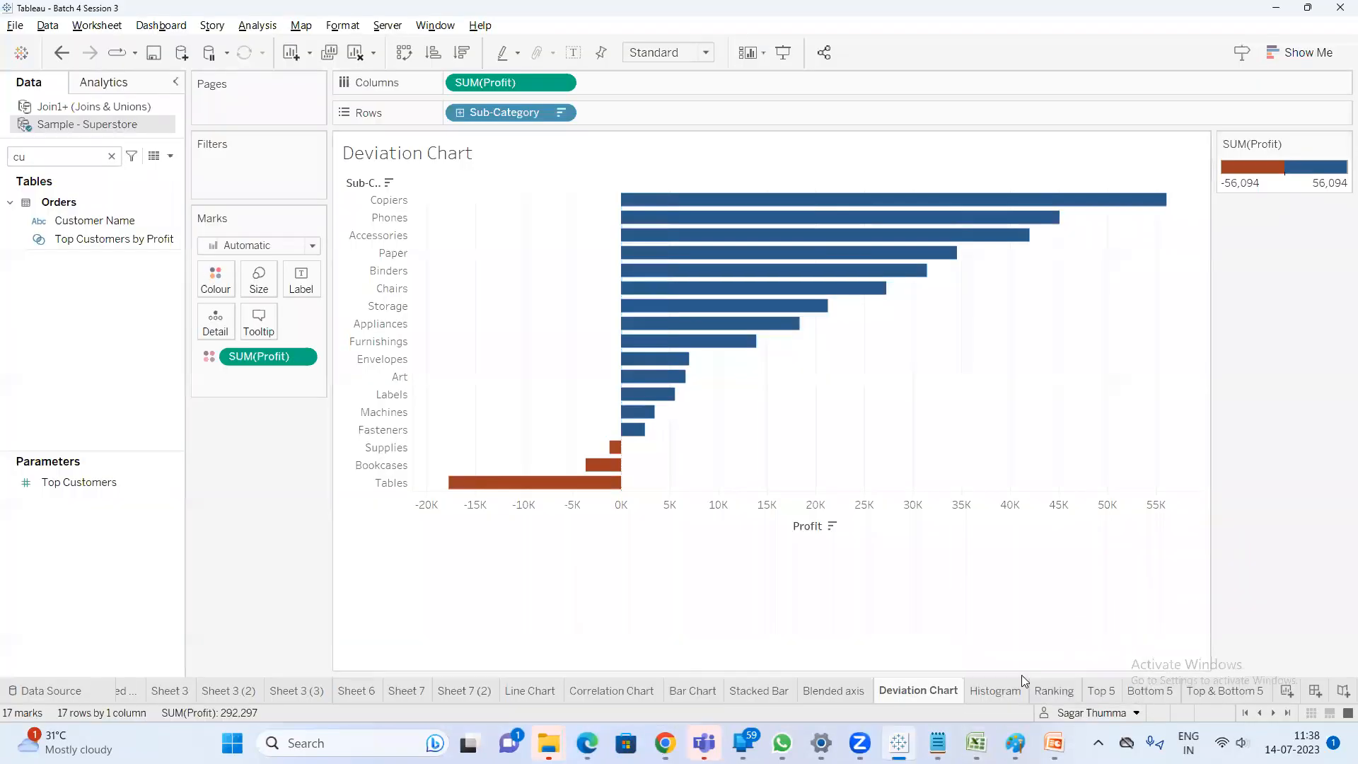
left_click(1004, 692)
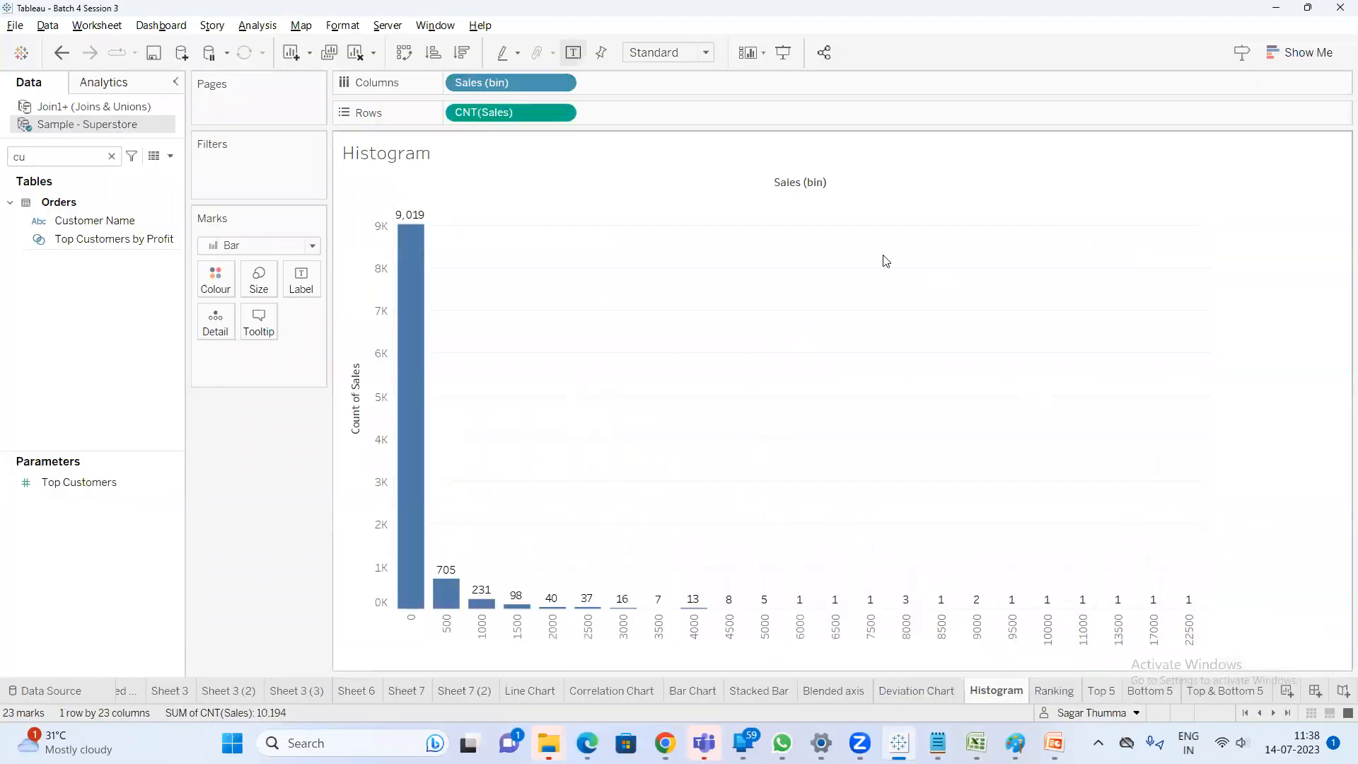
Make the Sales (bin) pill continuous so the axis runs 0K to 24K, then check the Meet call
right_click(528, 88)
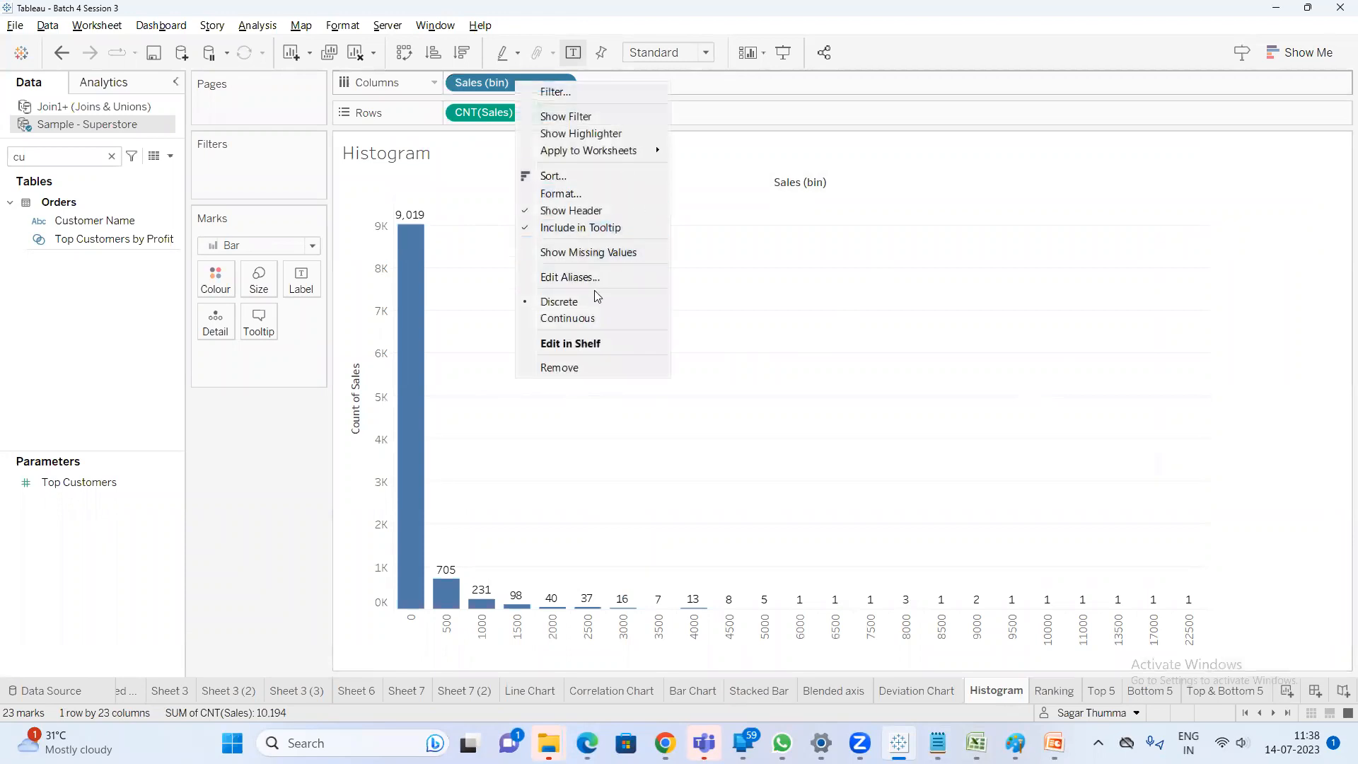
left_click(592, 318)
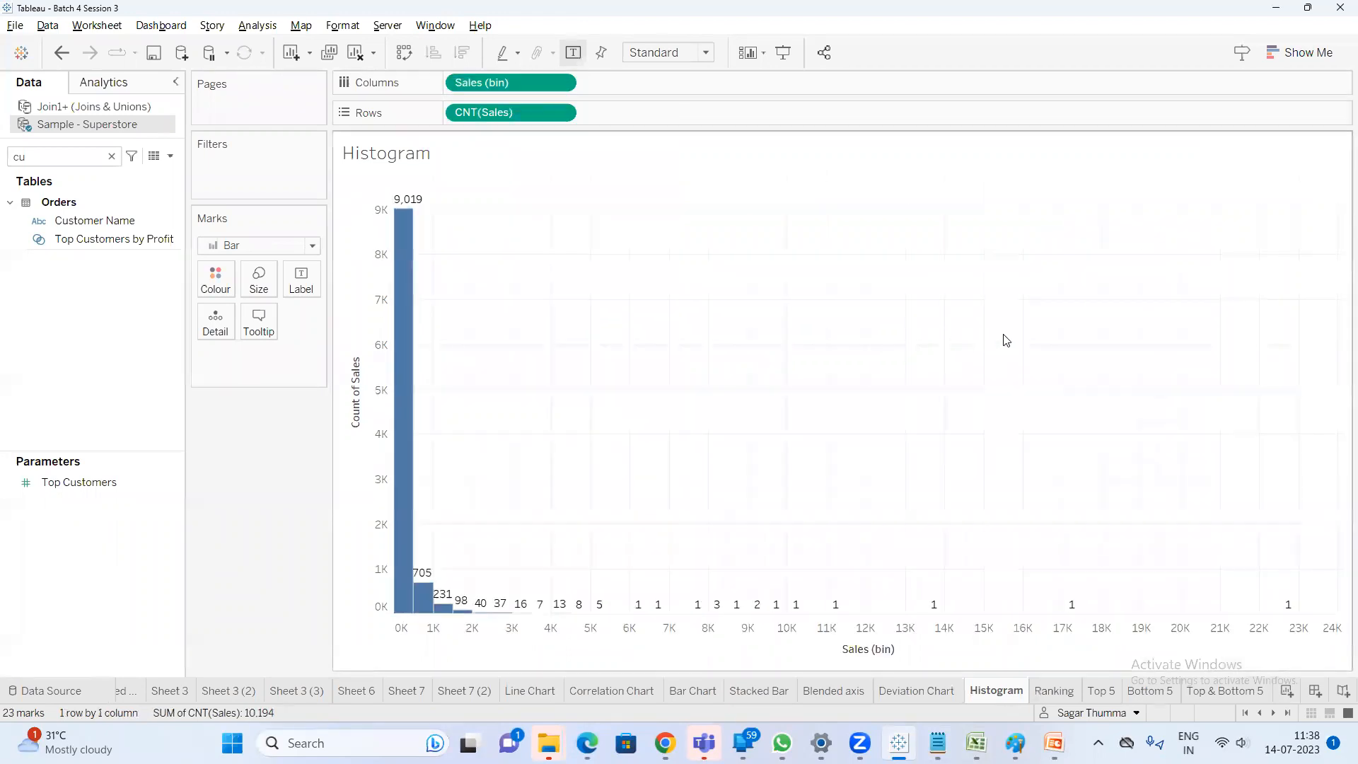
key("alt+Tab")
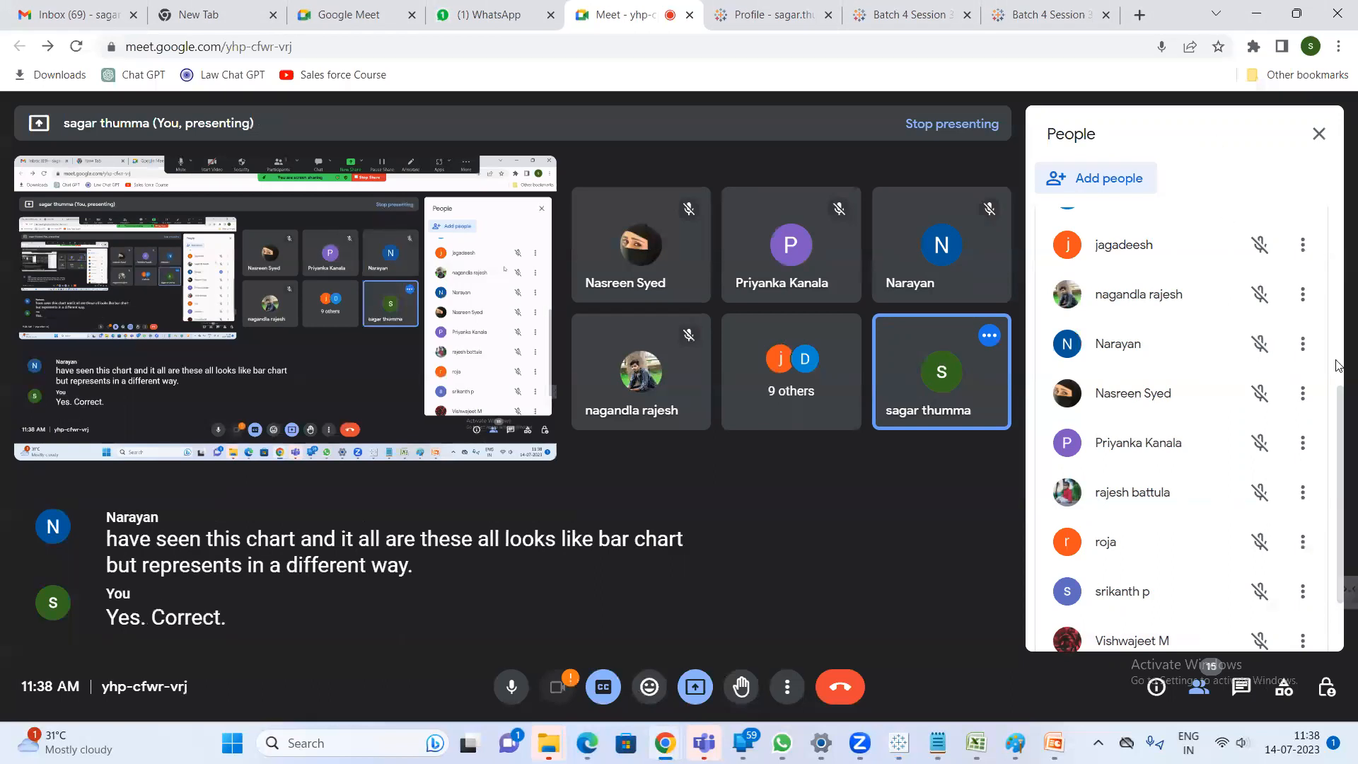
scroll(1199, 442, "down", 2)
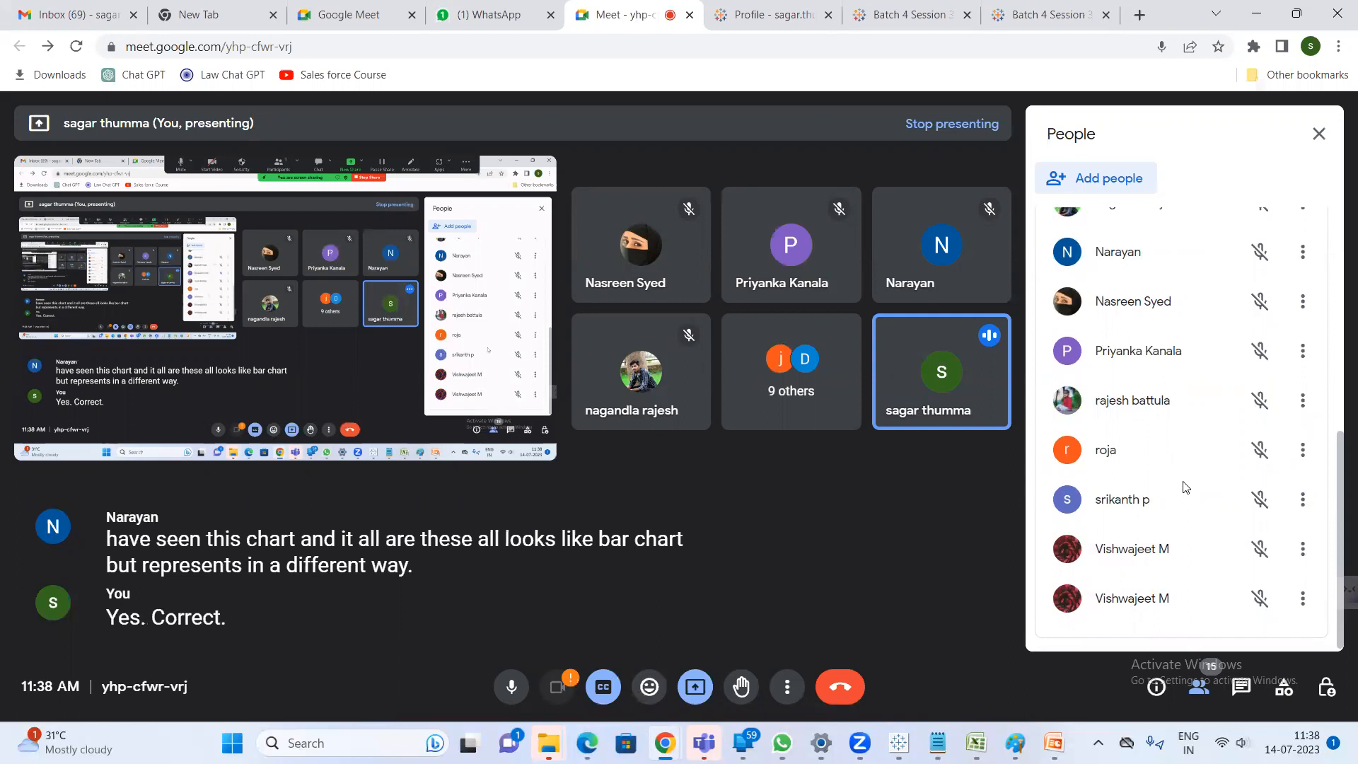
key("alt+Tab")
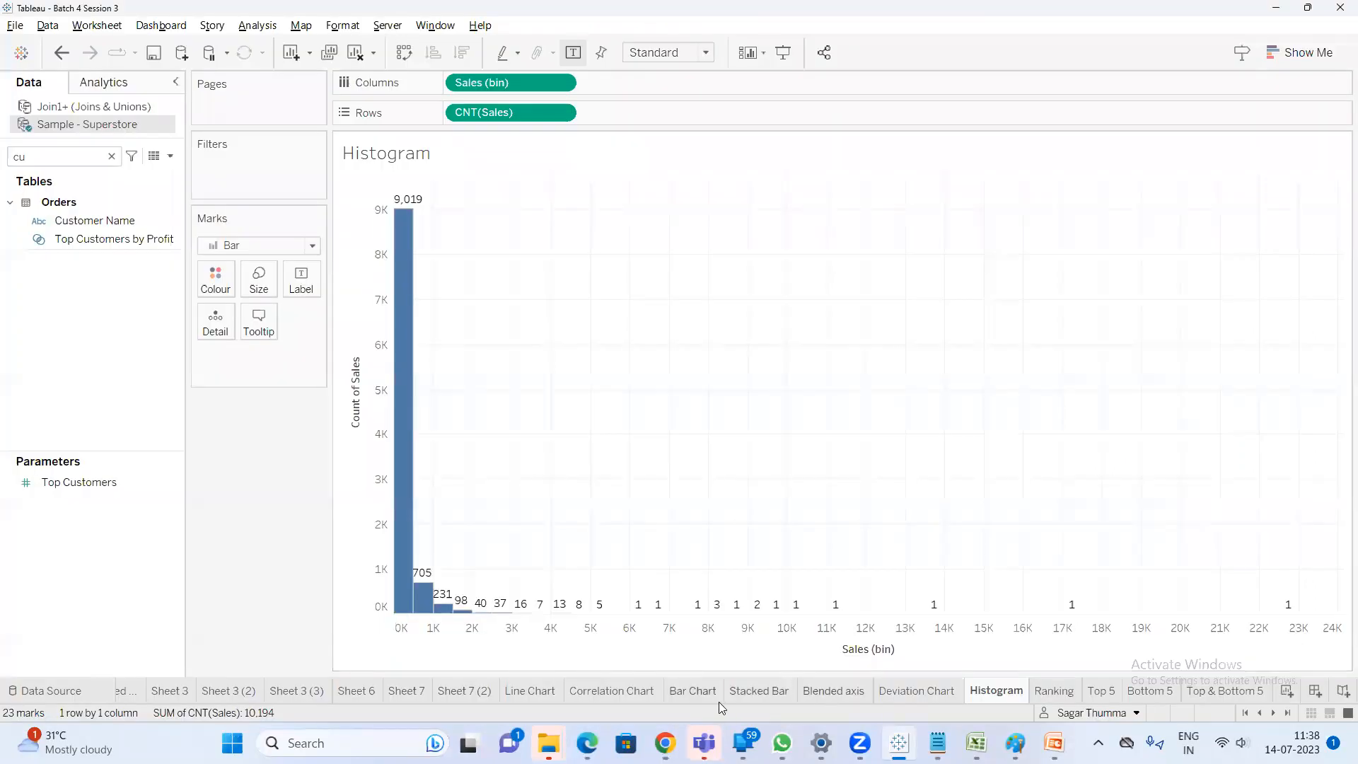
Open the Stacked Bar sheet of category sales split by sub-category, alternating with the Meet call
left_click(774, 695)
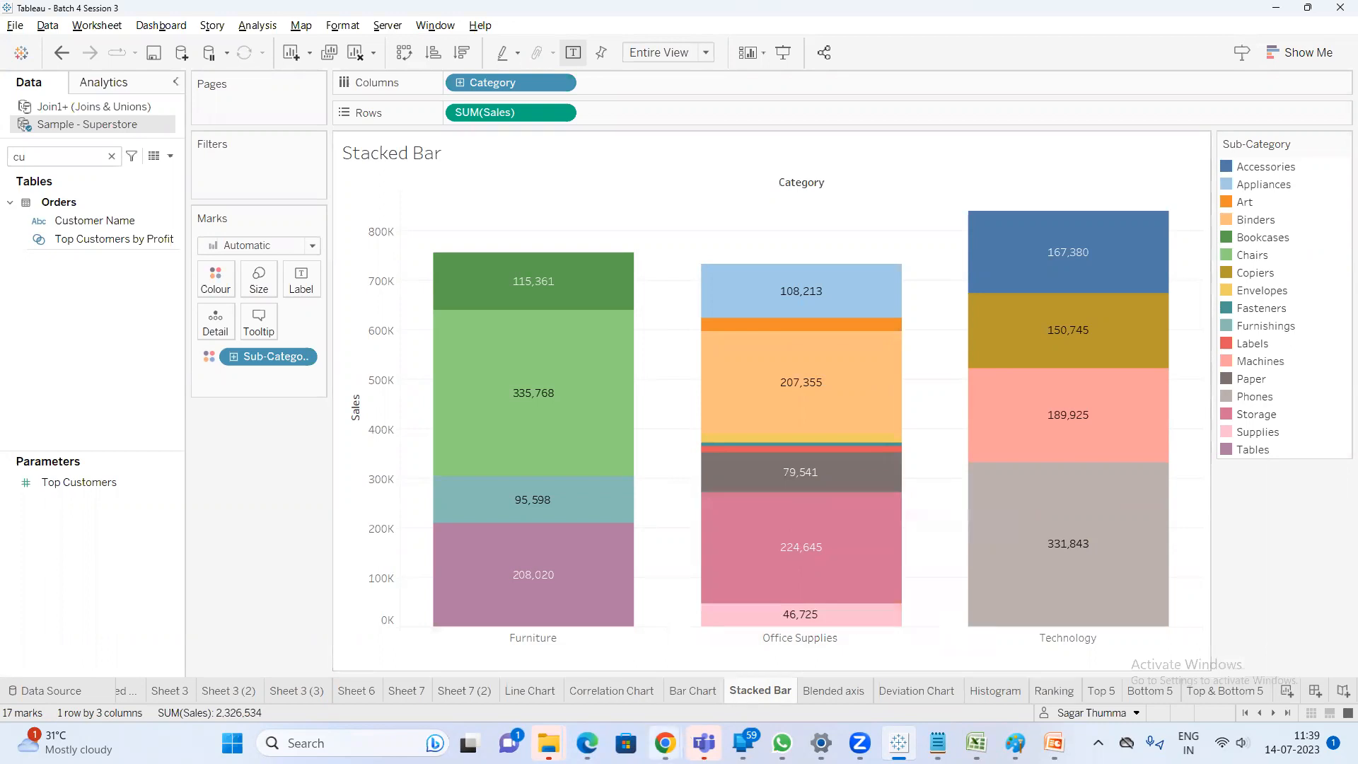
mouse_move(665, 743)
left_click(614, 631)
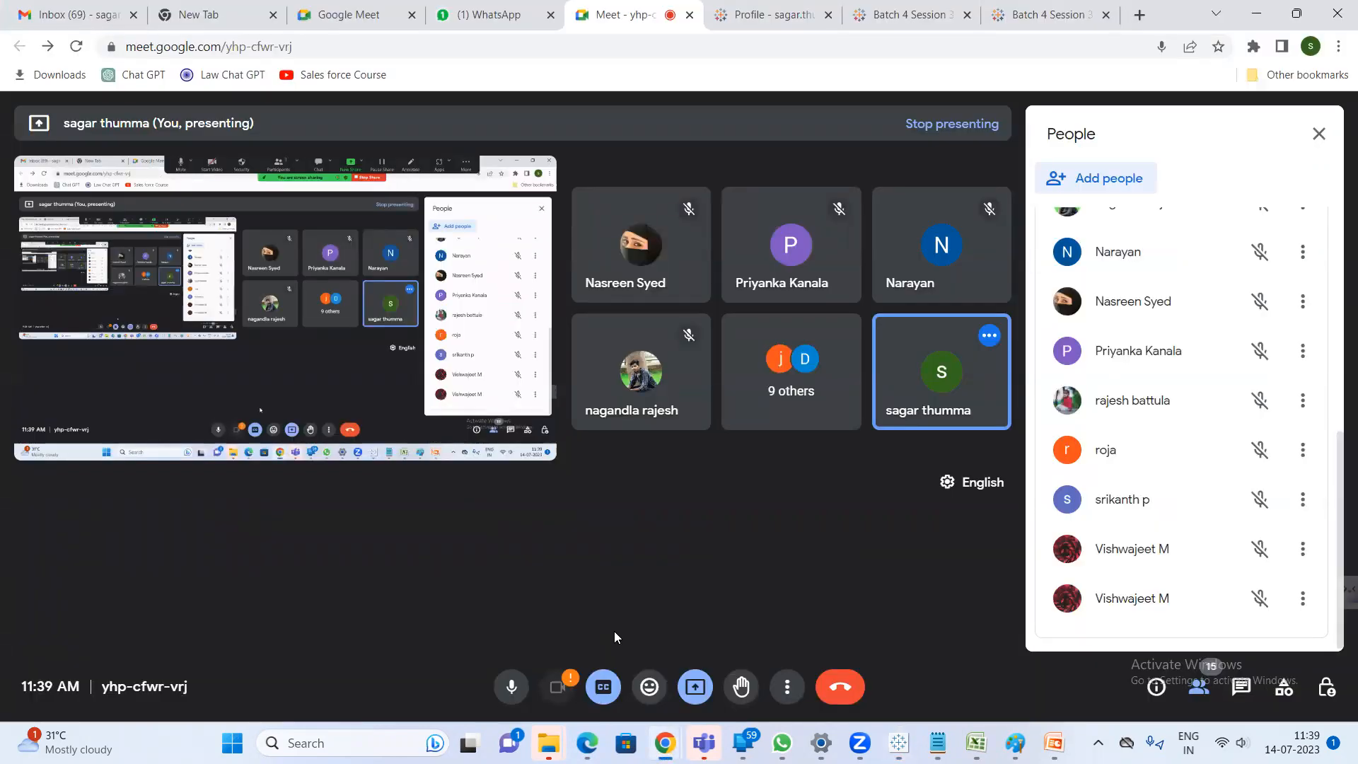
key("alt+Tab")
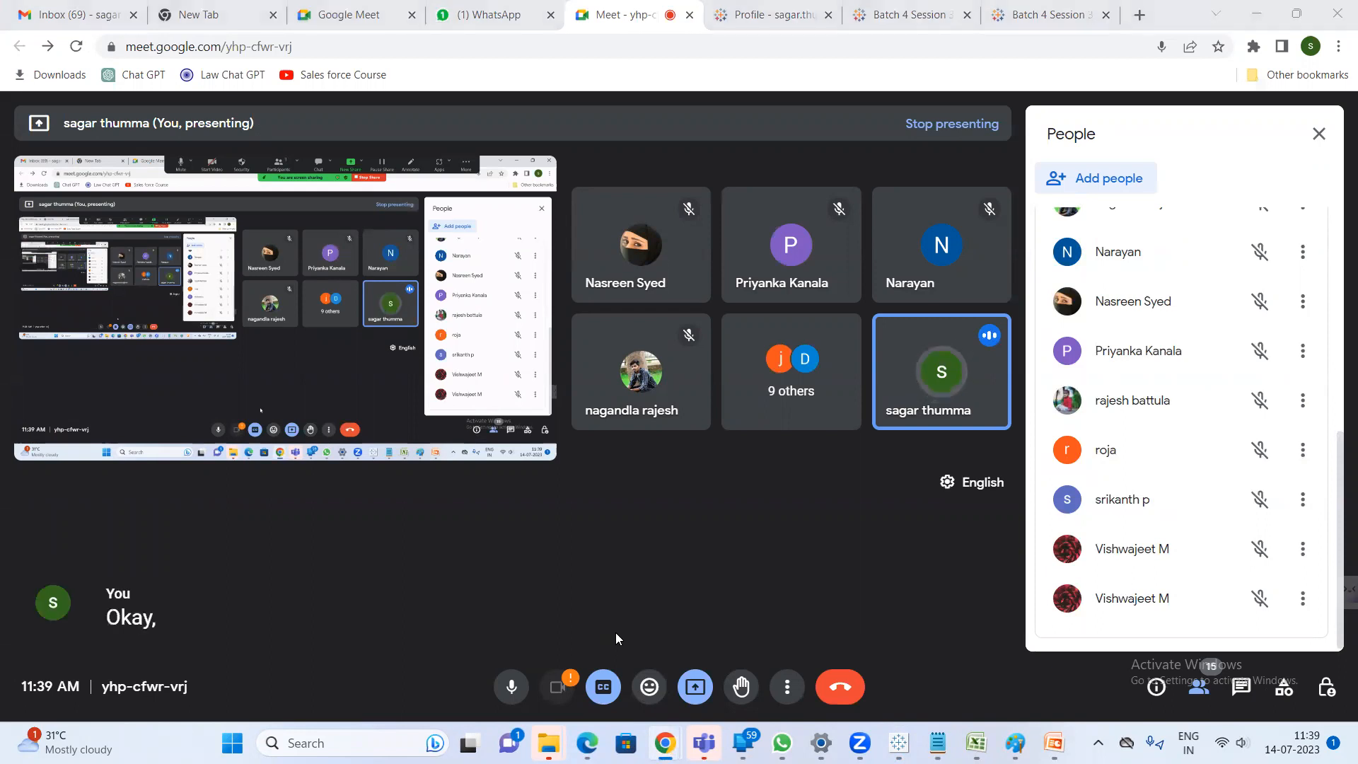
mouse_move(696, 613)
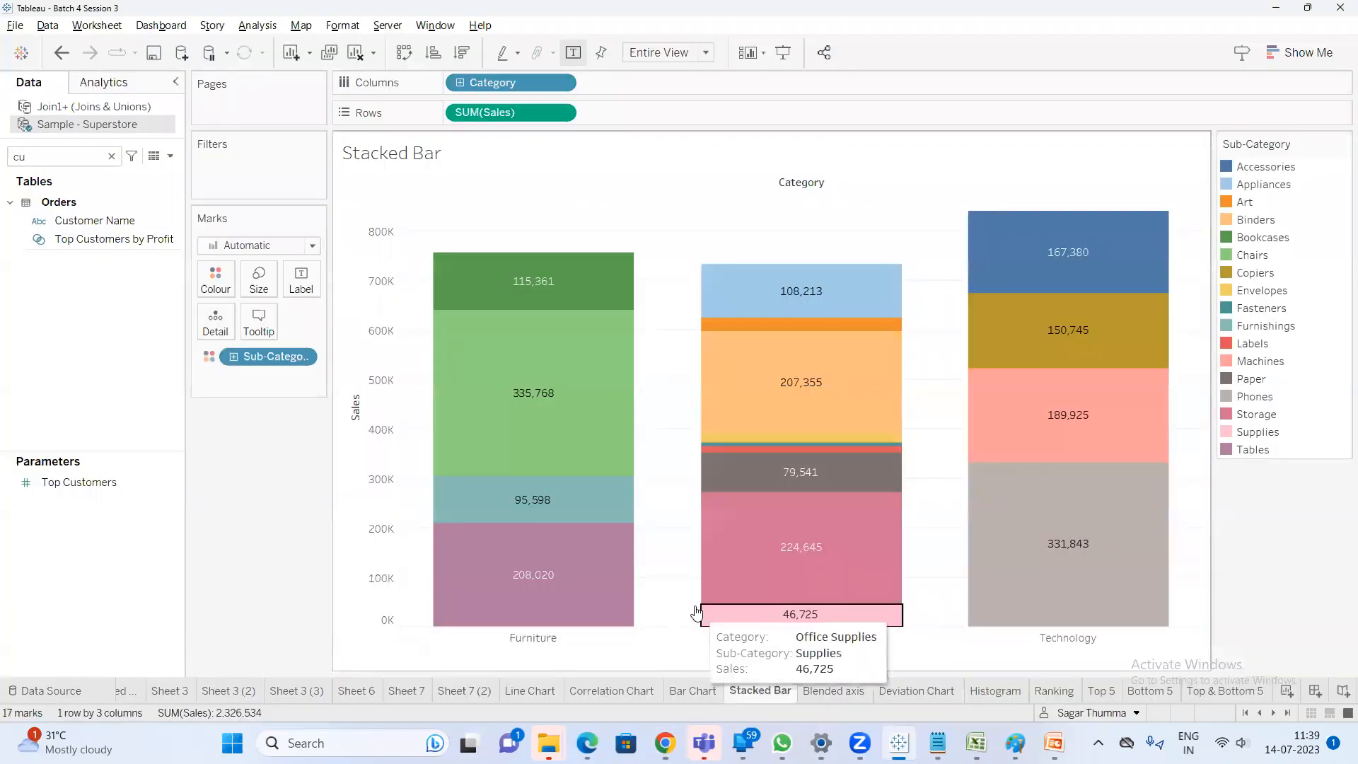
key("alt+Tab")
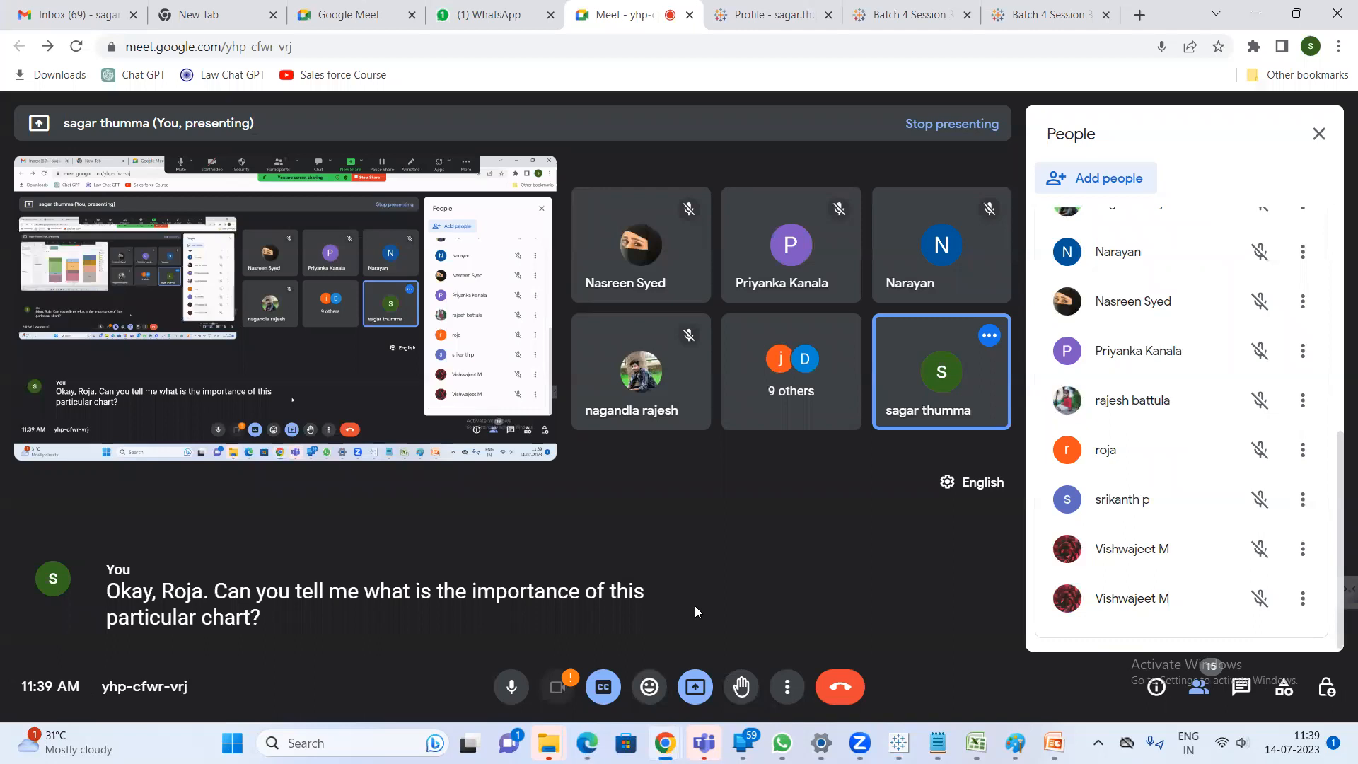
key("alt+Tab")
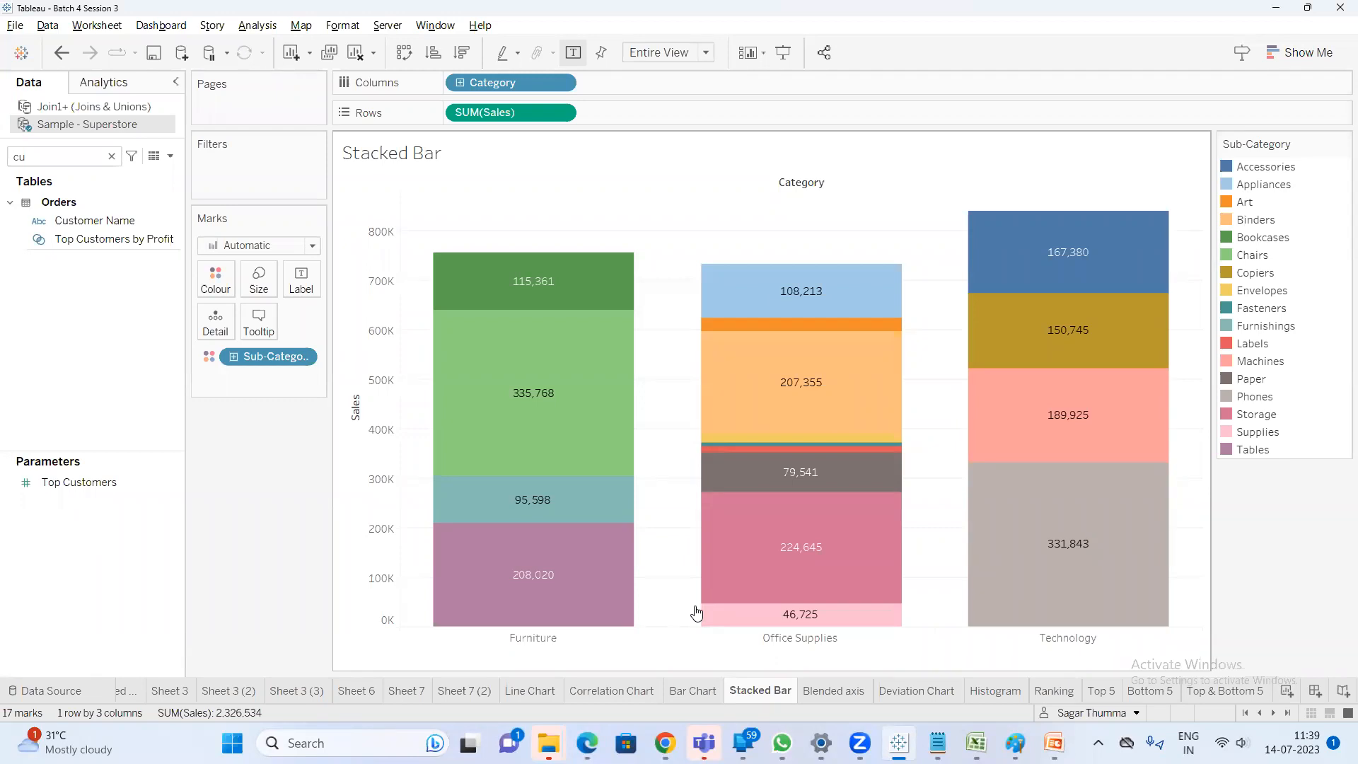
key("alt+Tab")
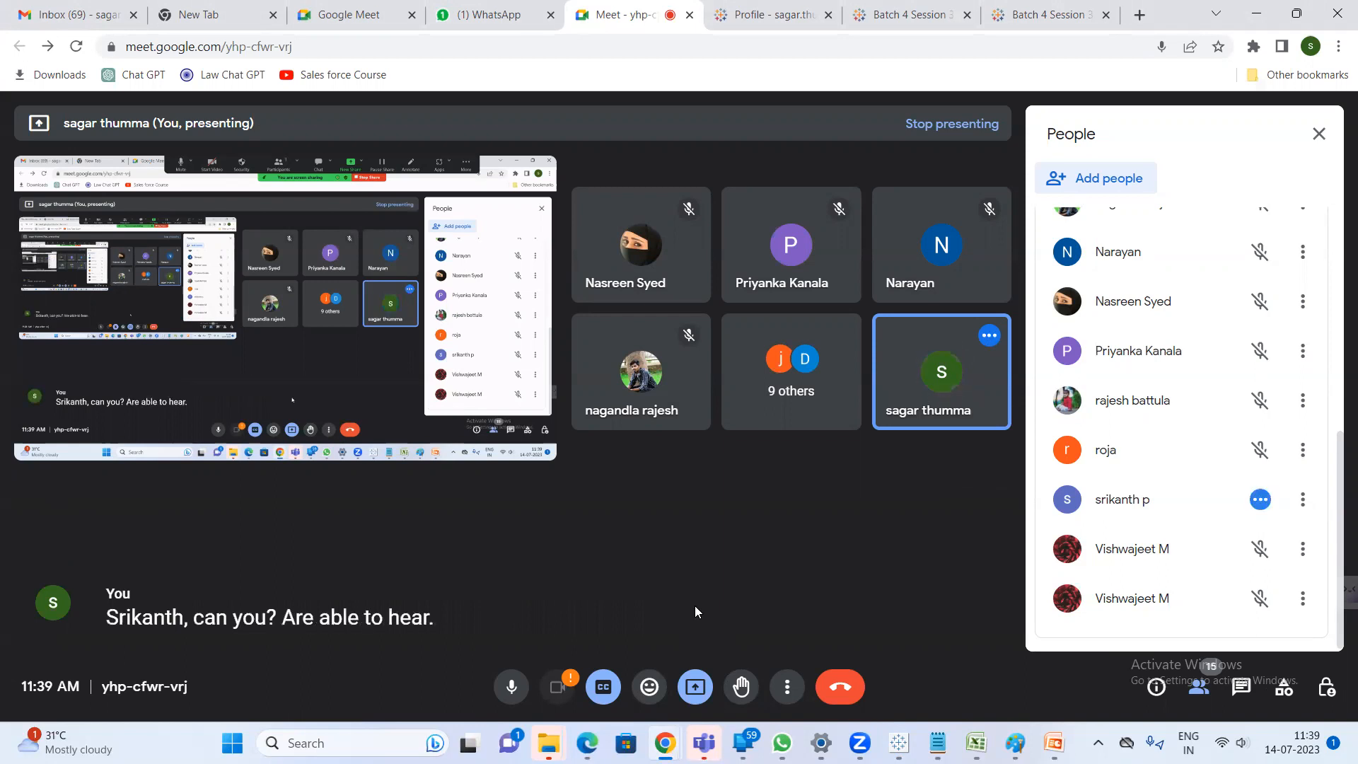
key("alt+Tab")
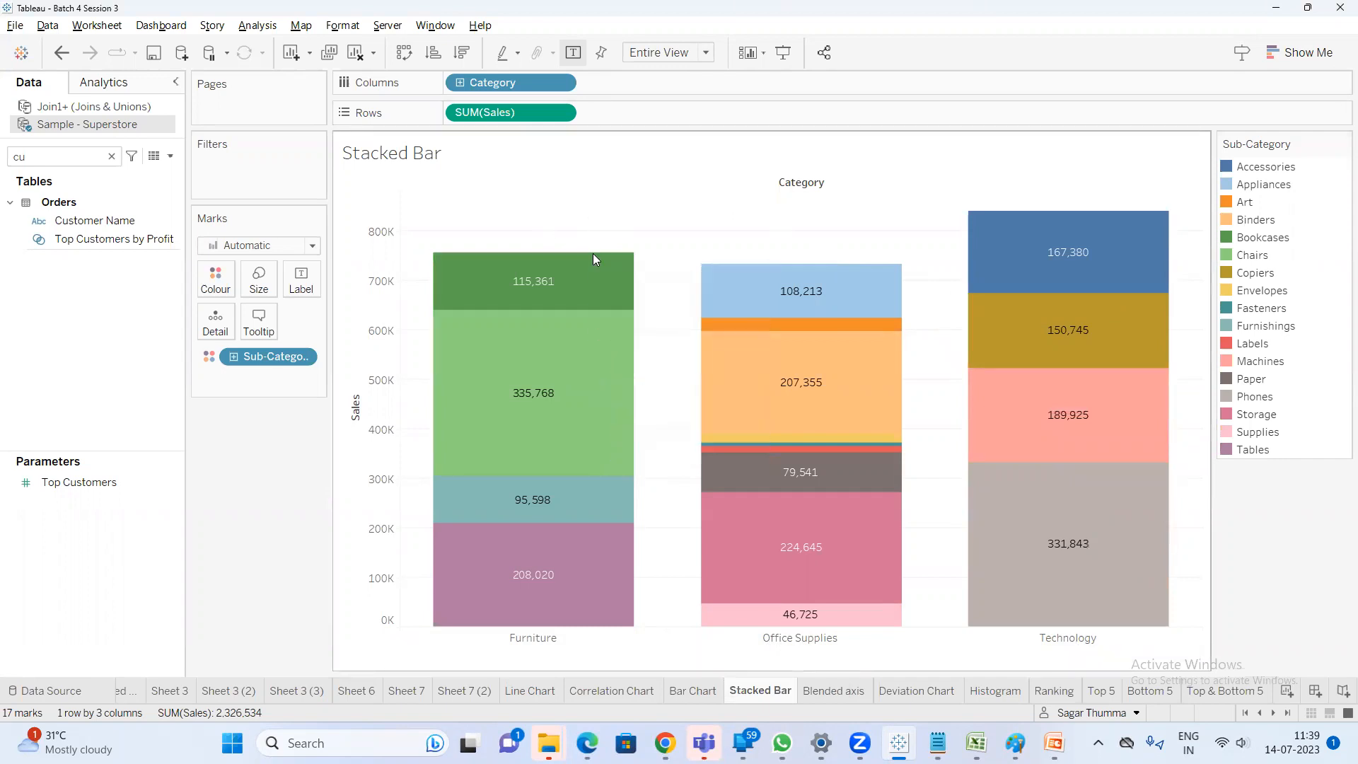
Select the Bookcases, Chairs, Furnishings and Tables segments of the Furniture bar, then clear the selection
left_click(577, 295)
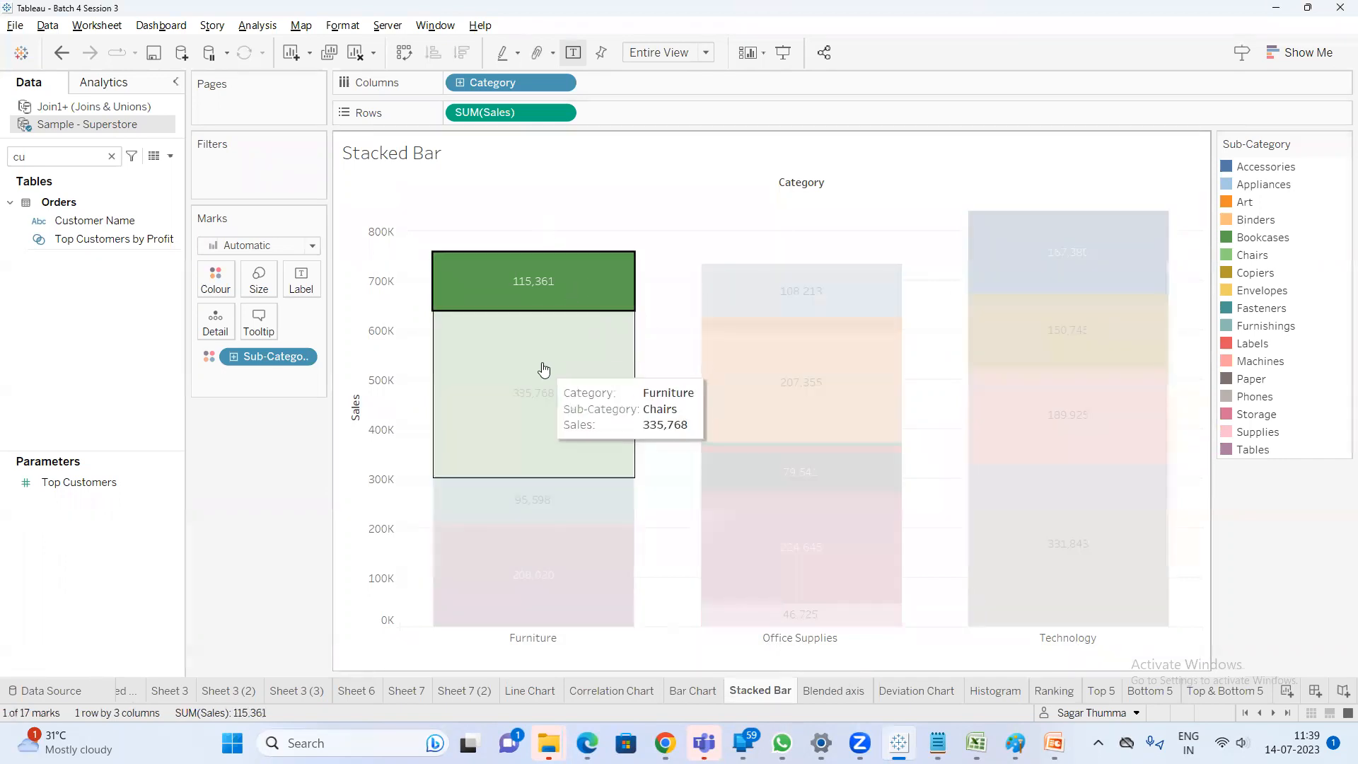
left_click(546, 371, "ctrl")
left_click(539, 512, "ctrl")
left_click(533, 580, "ctrl")
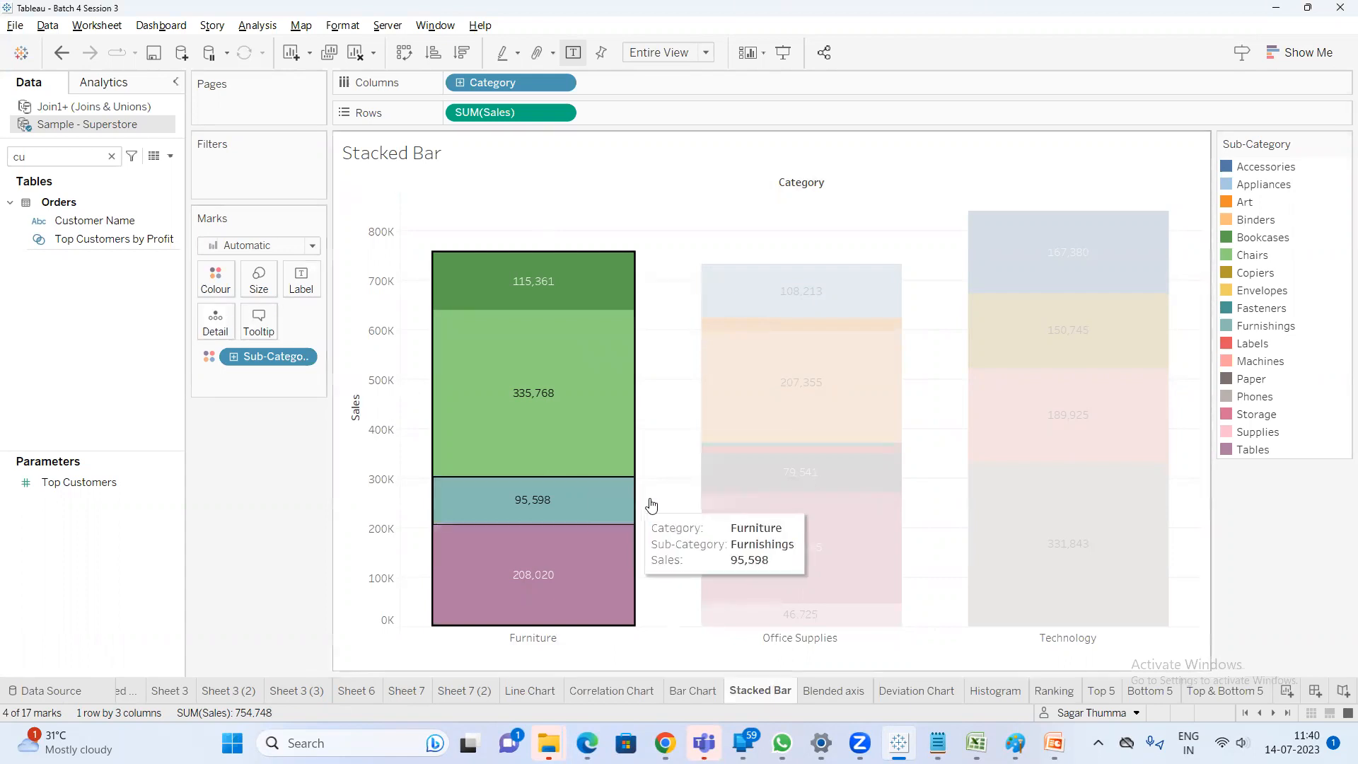
mouse_move(651, 490)
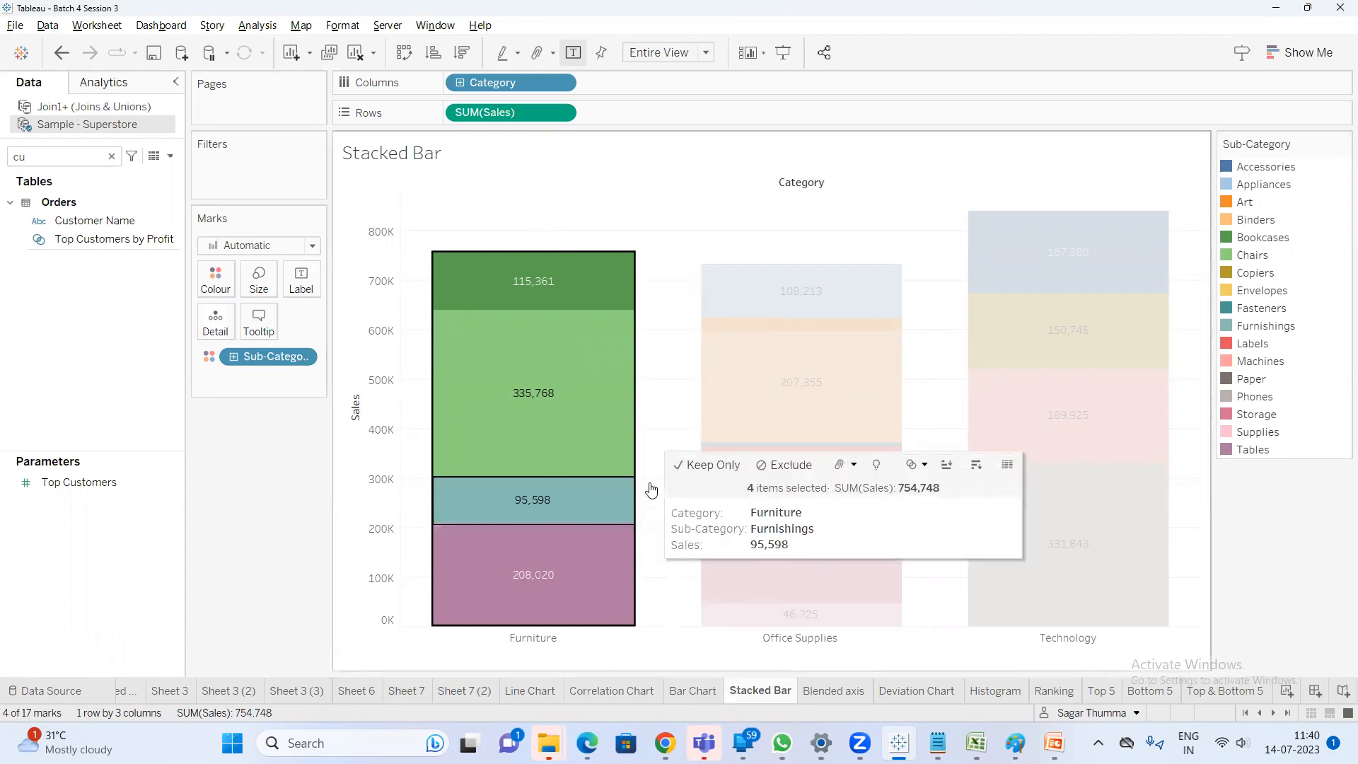
left_click(670, 212)
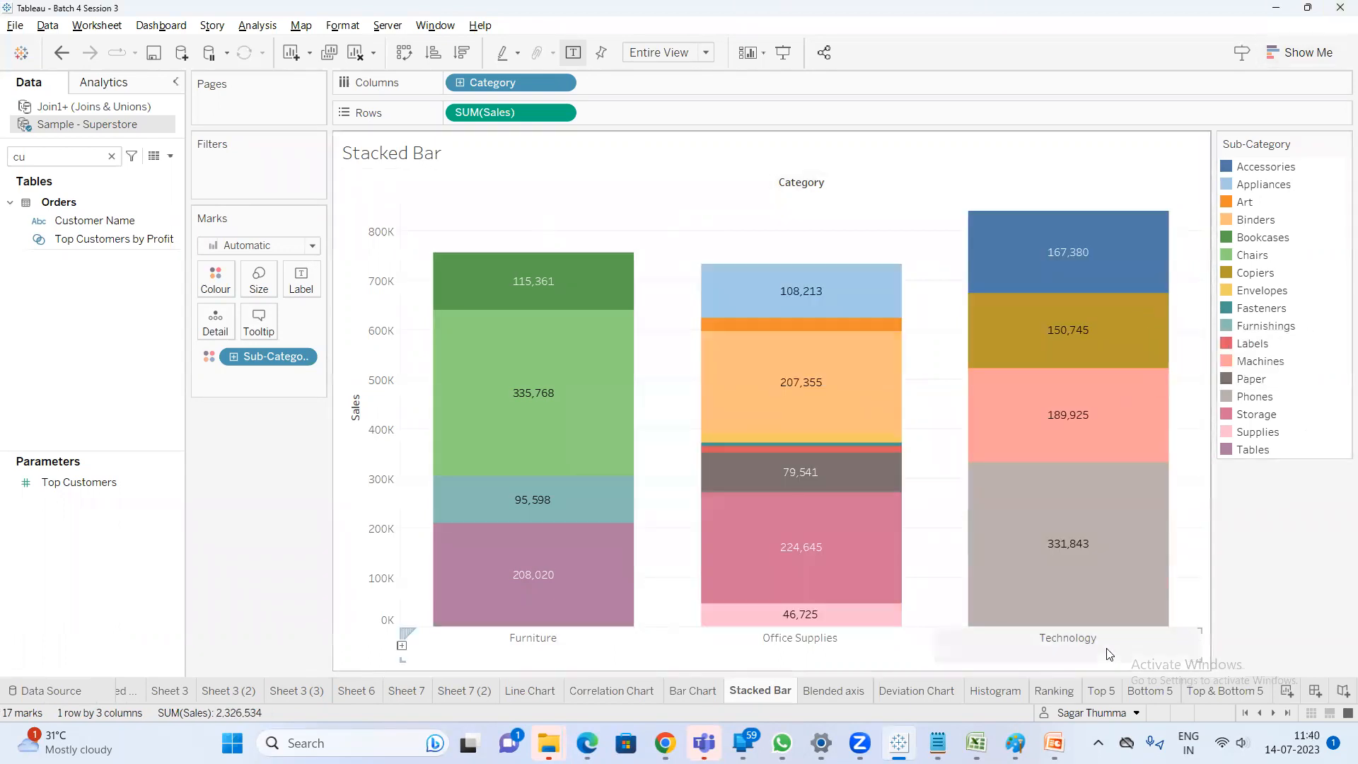
Glance at Google Meet, then bring up the Blended axis sheet in Tableau
mouse_move(899, 742)
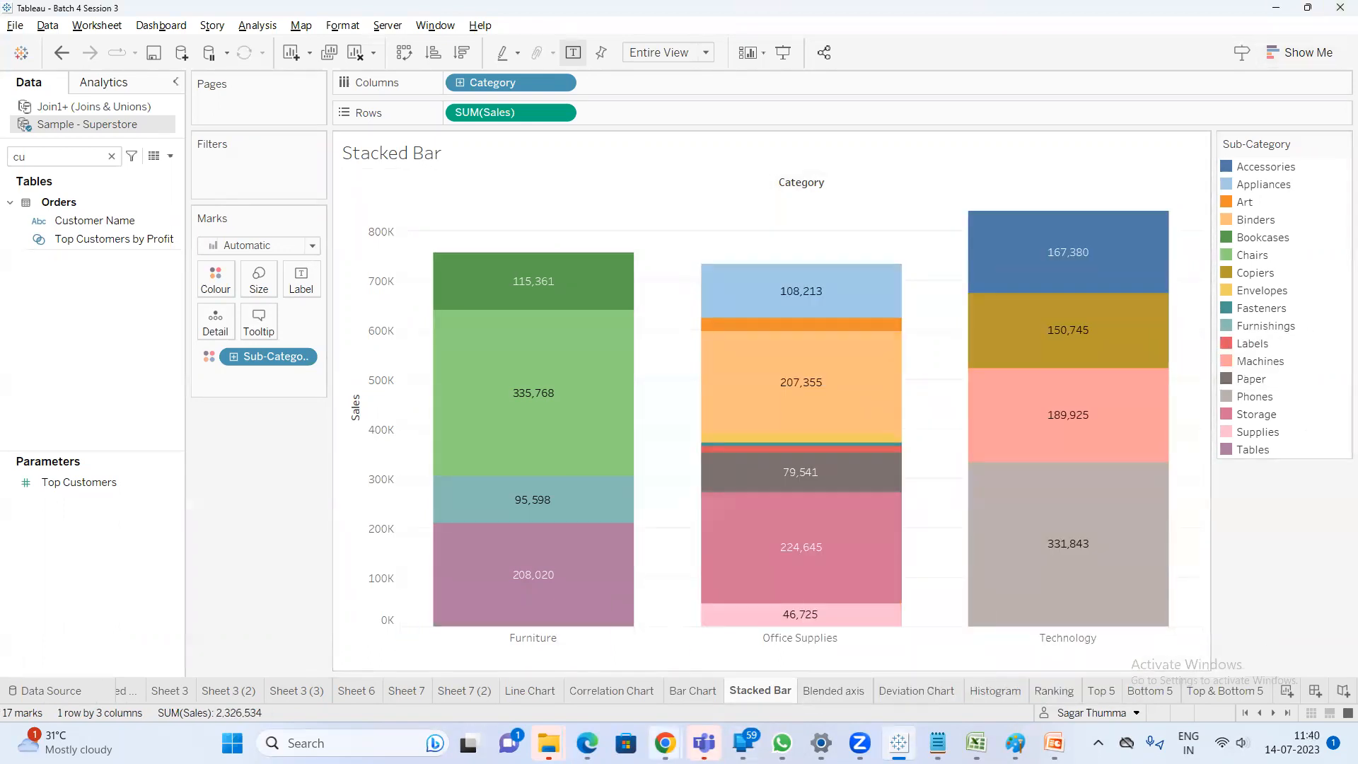
left_click(618, 655)
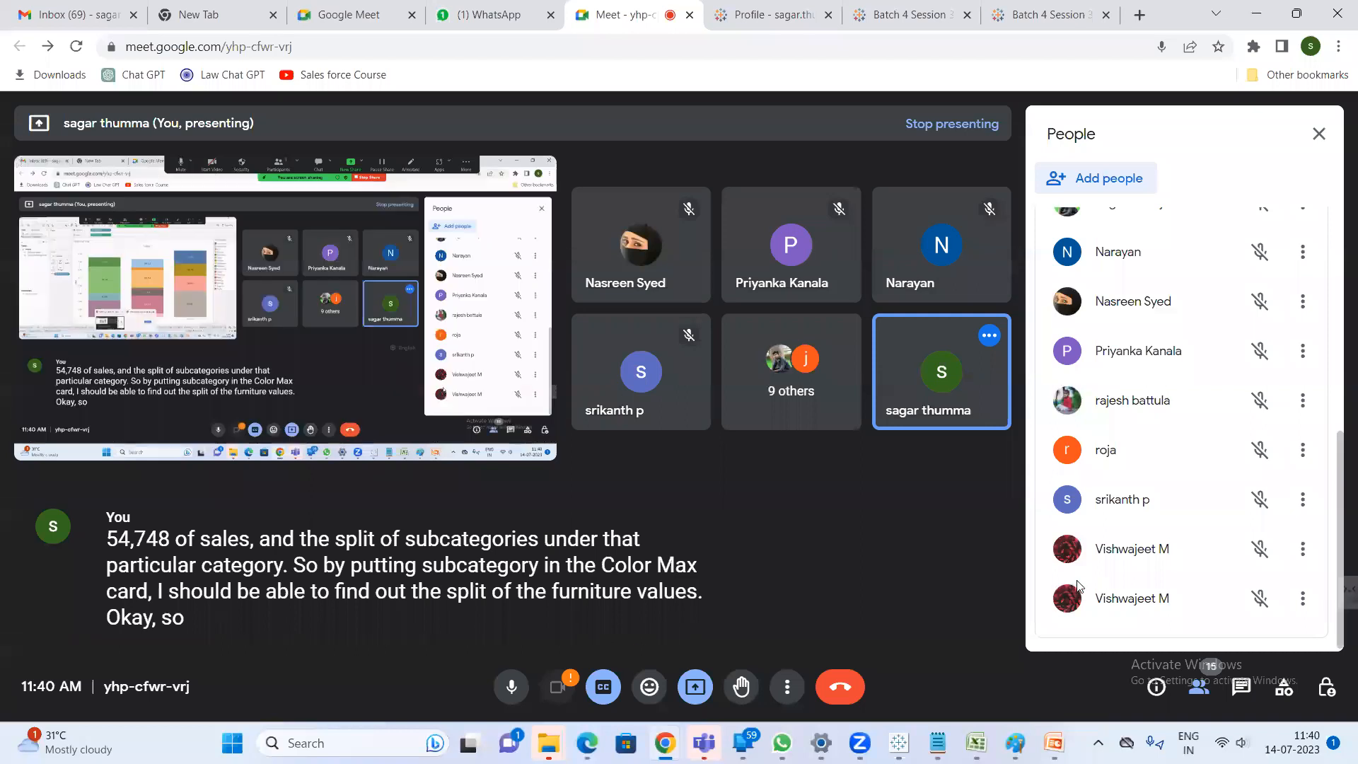
left_click(899, 742)
left_click(835, 687)
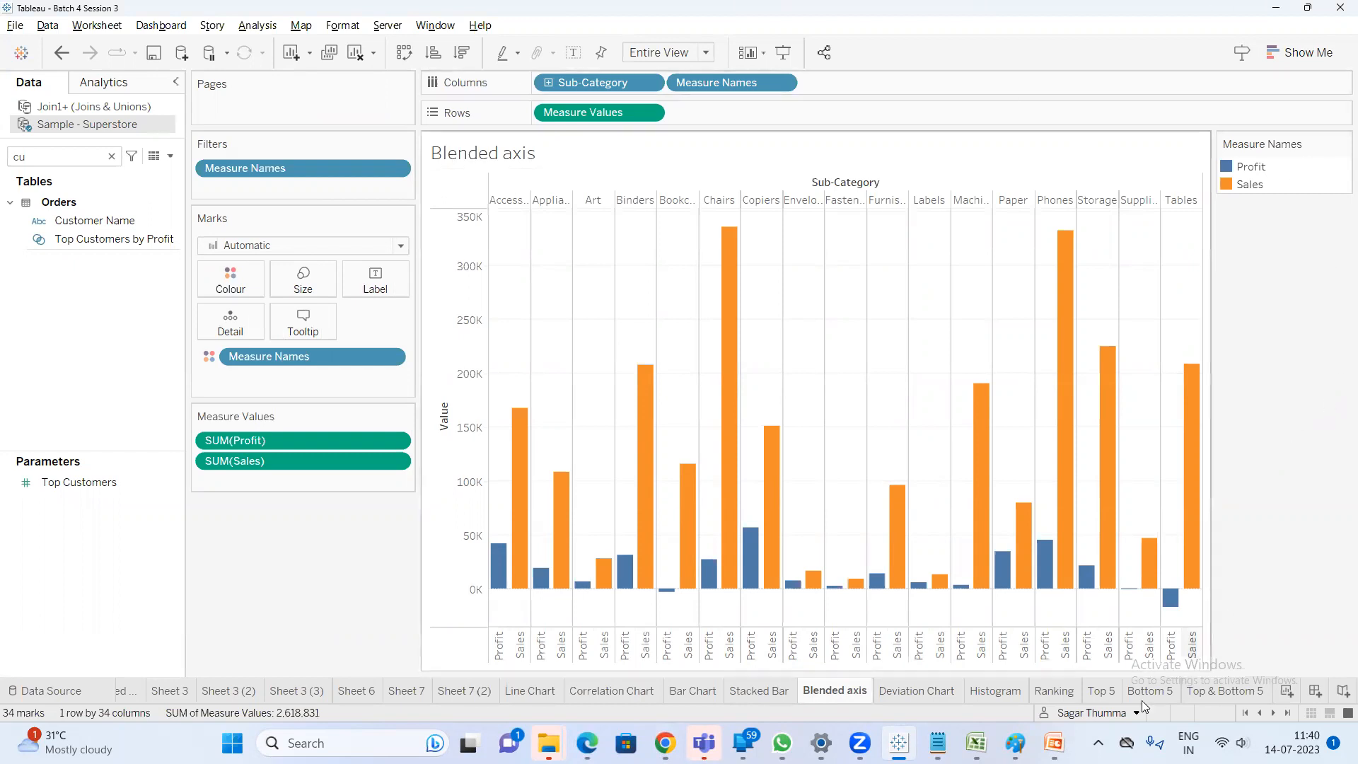
mouse_move(1054, 743)
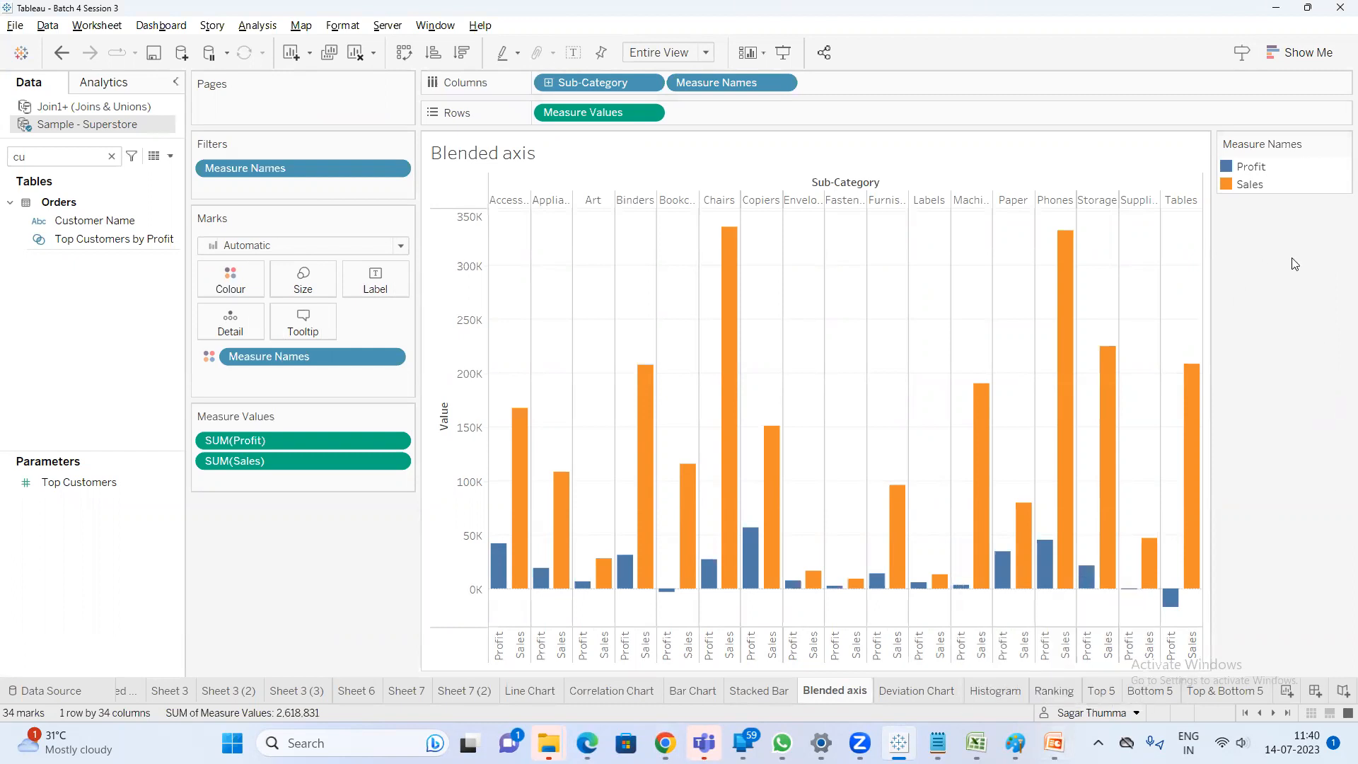
left_click(514, 203)
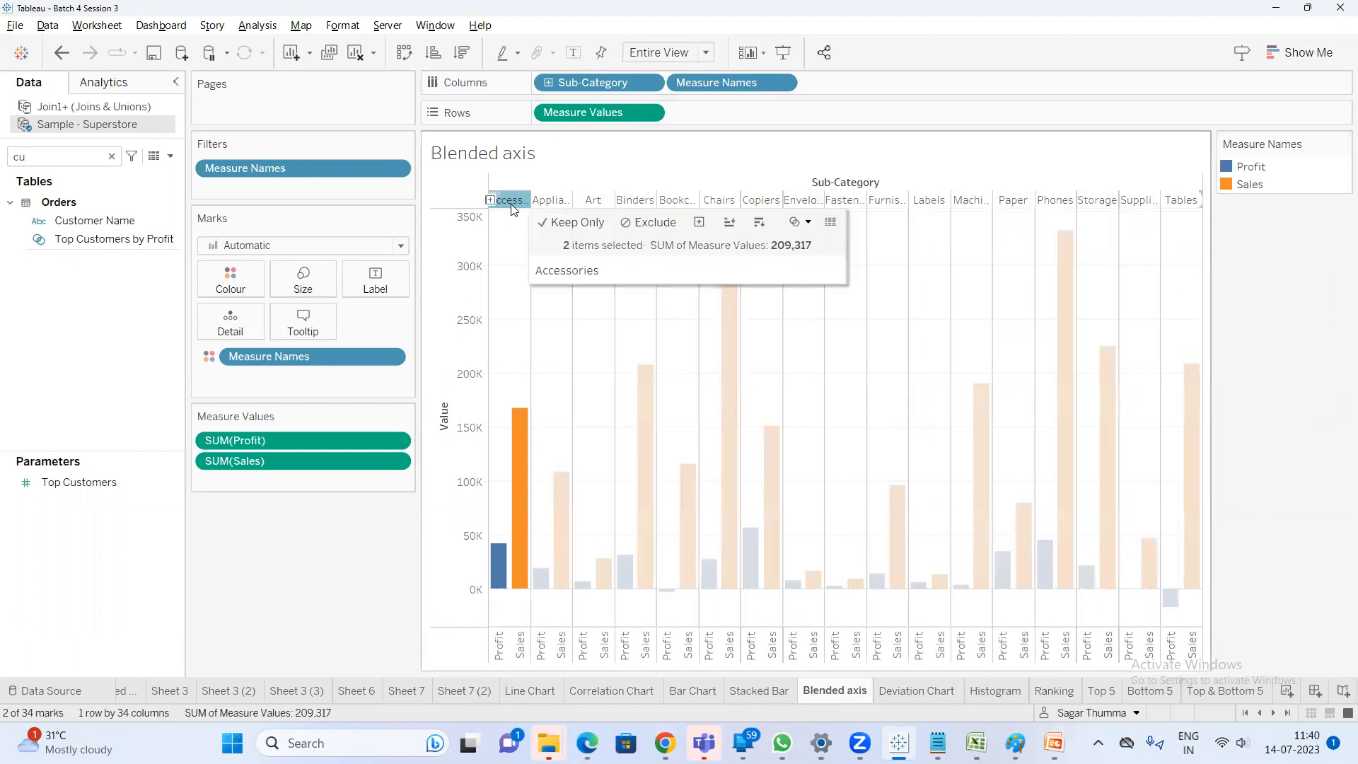
left_click_drag(511, 208, 518, 237)
left_click(1232, 306)
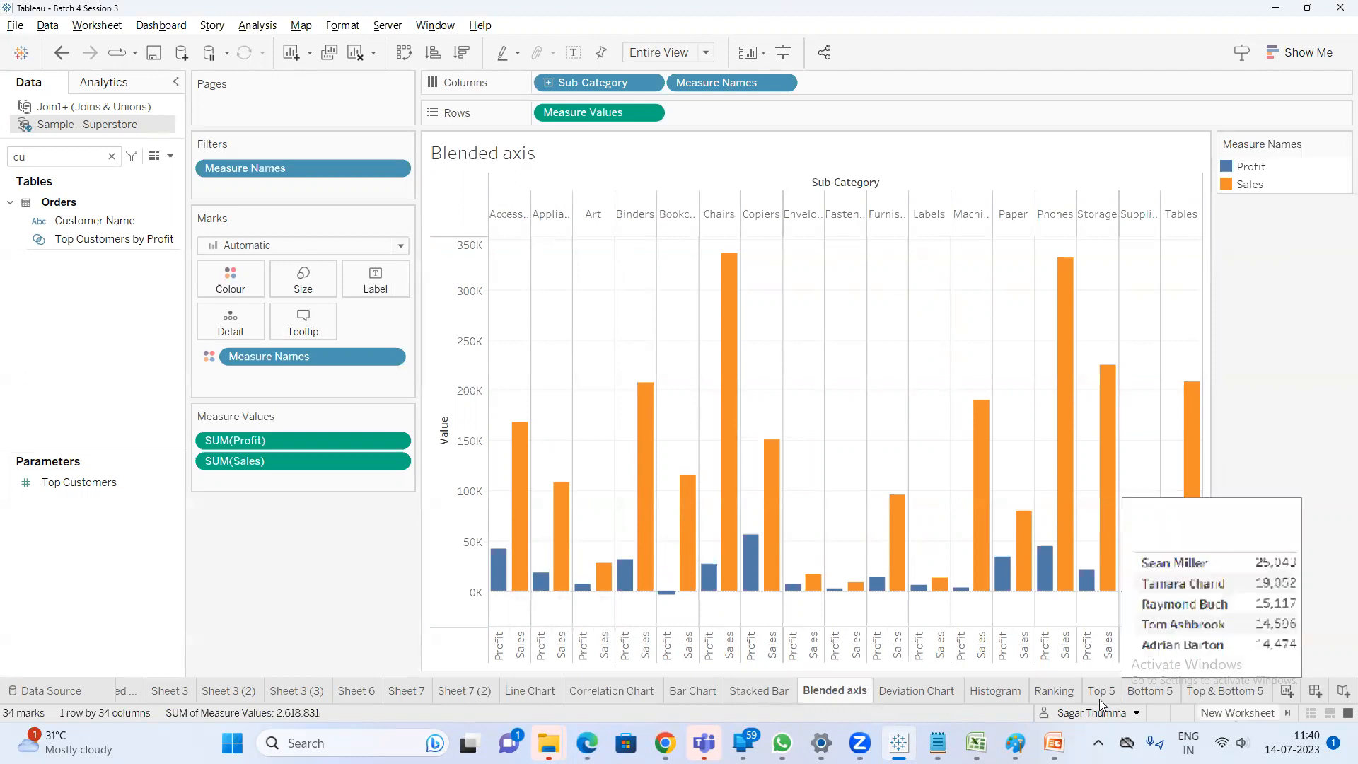
Show PowerPoint's slide 8, Part to whole, then return to the Tableau workbook
left_click(1054, 743)
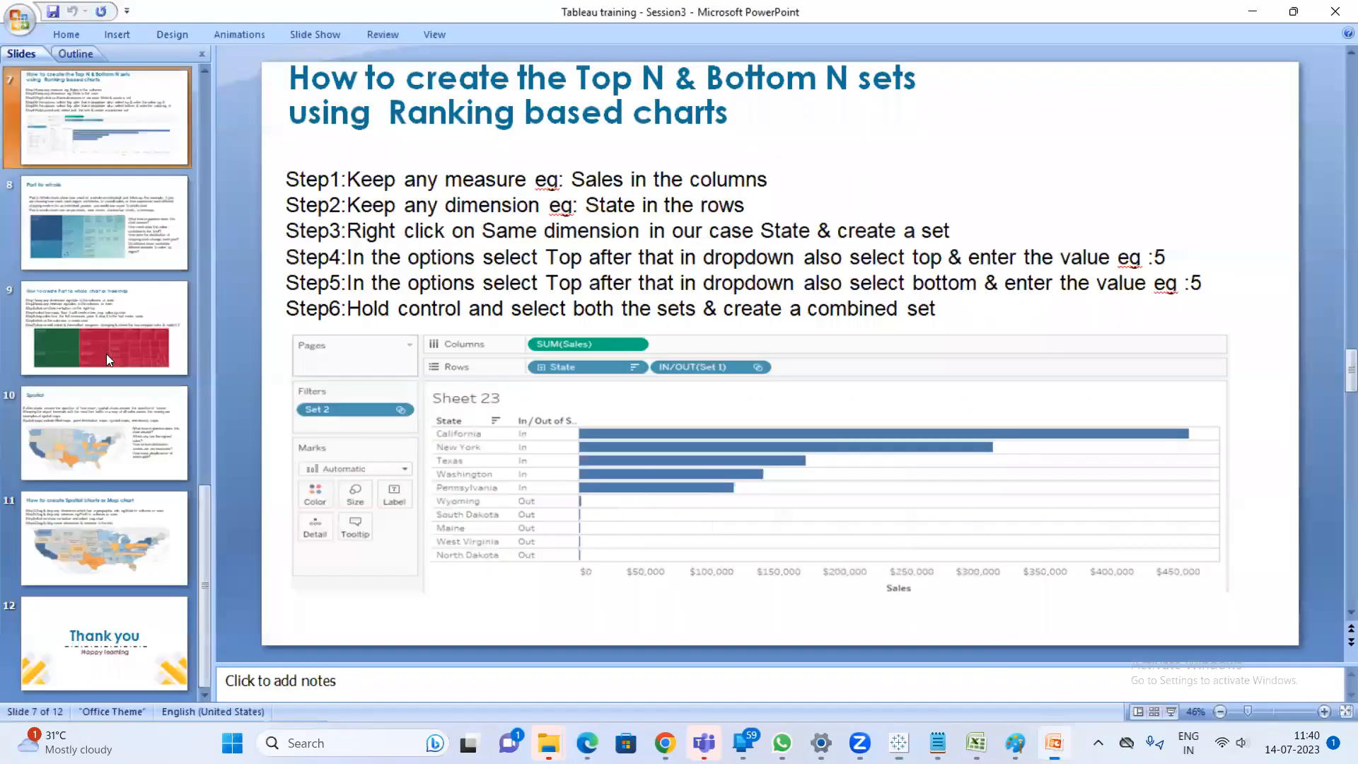
left_click(115, 221)
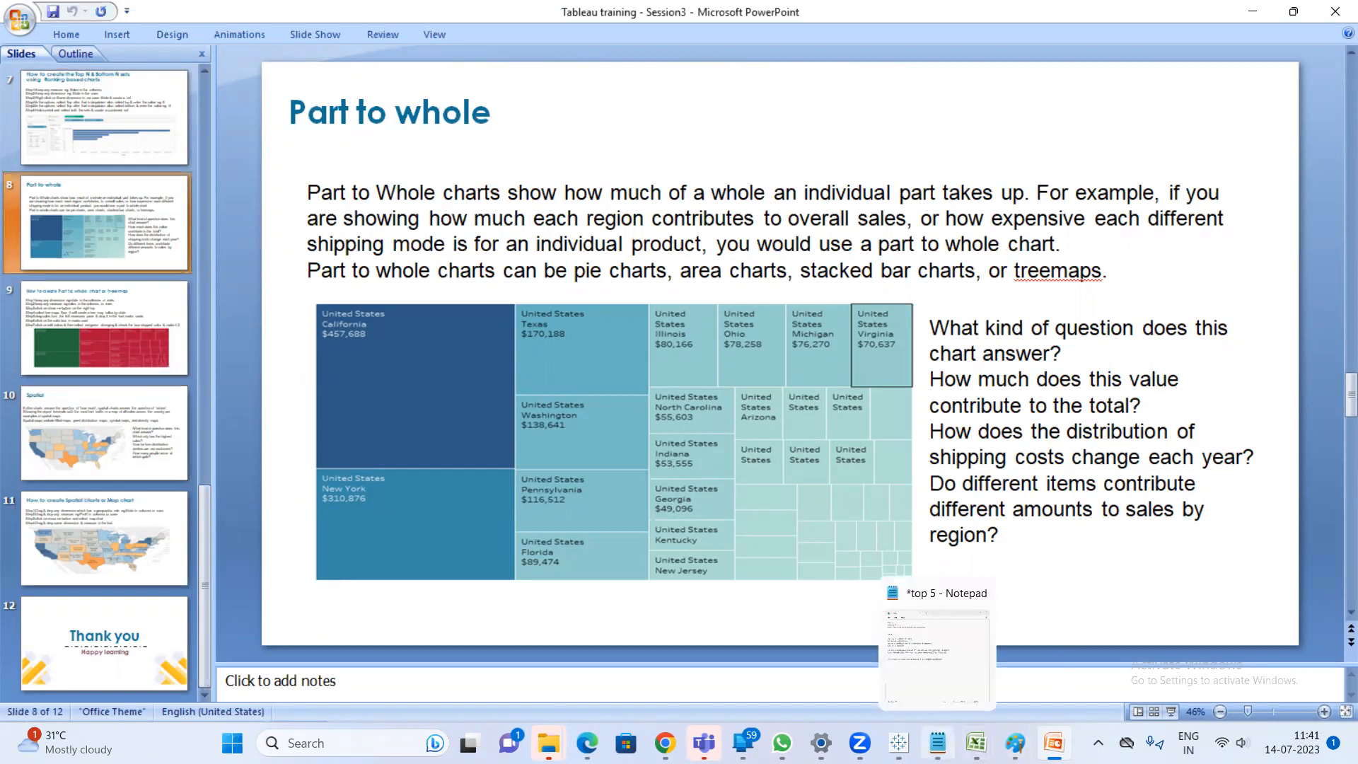
left_click(899, 743)
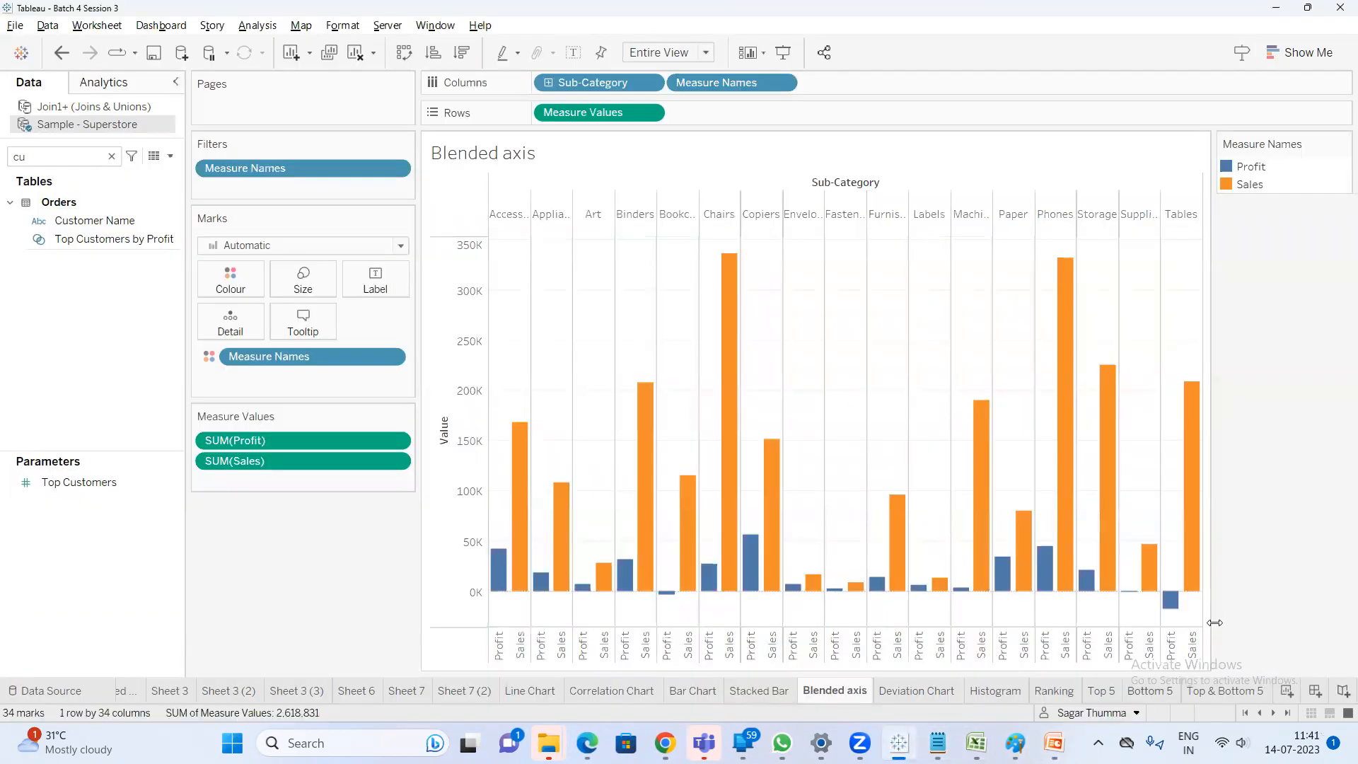
On a new worksheet, add Sub-Category and Sales and turn the view into a treemap
left_click(1286, 695)
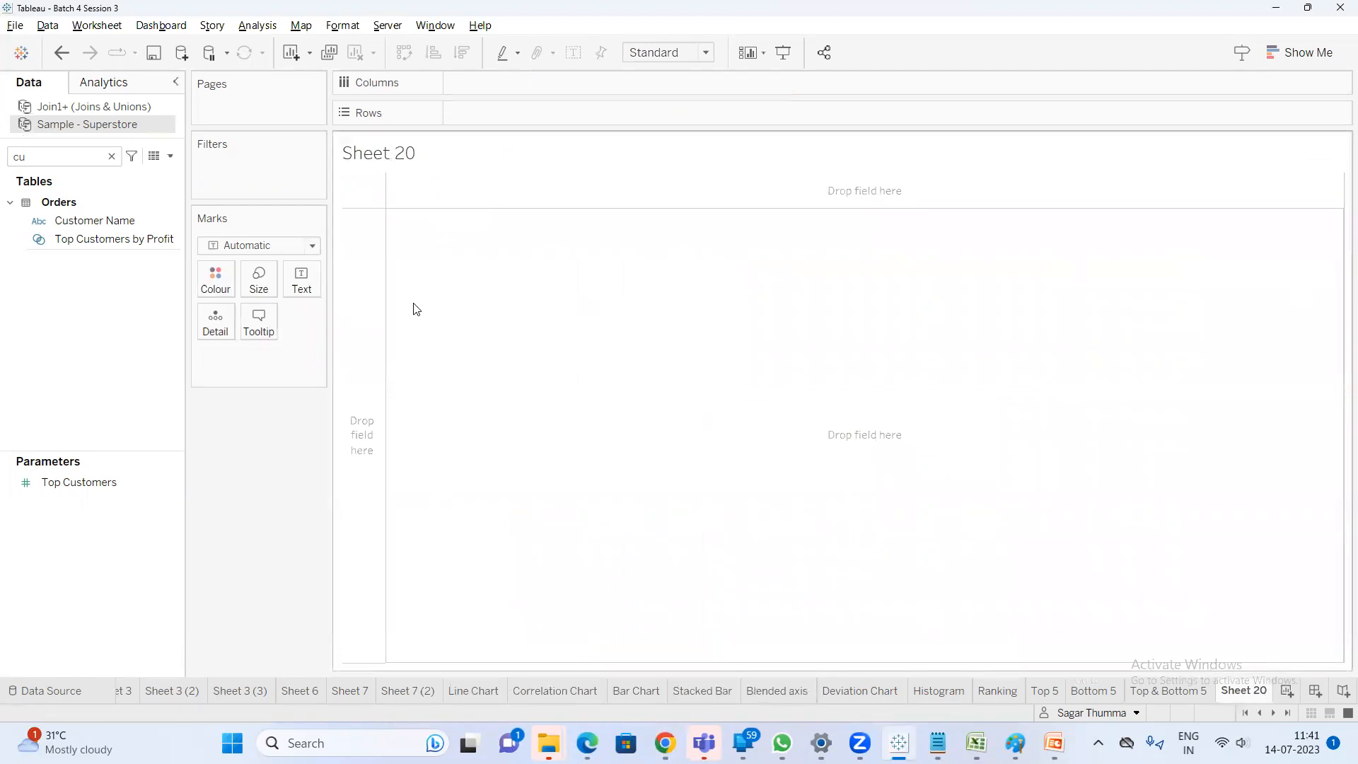
left_click(112, 157)
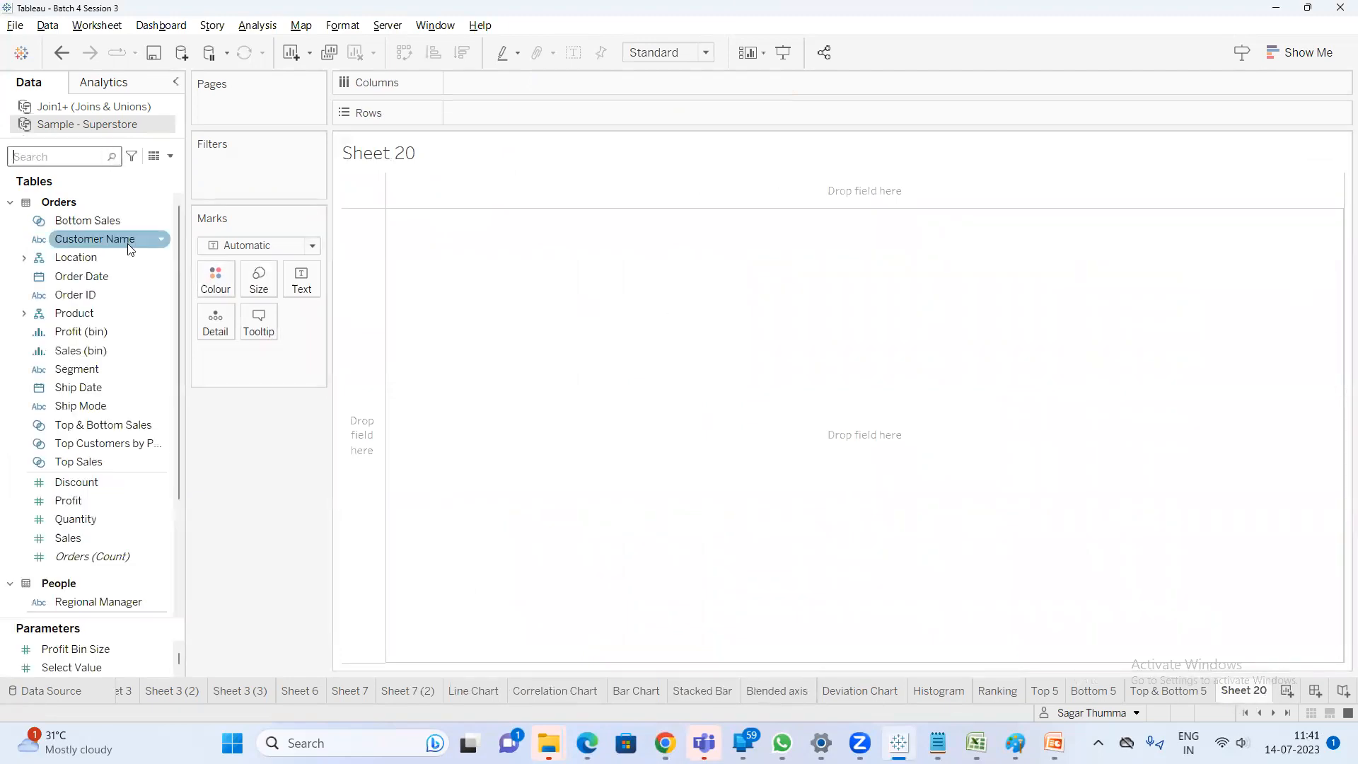
left_click(50, 155)
type("s")
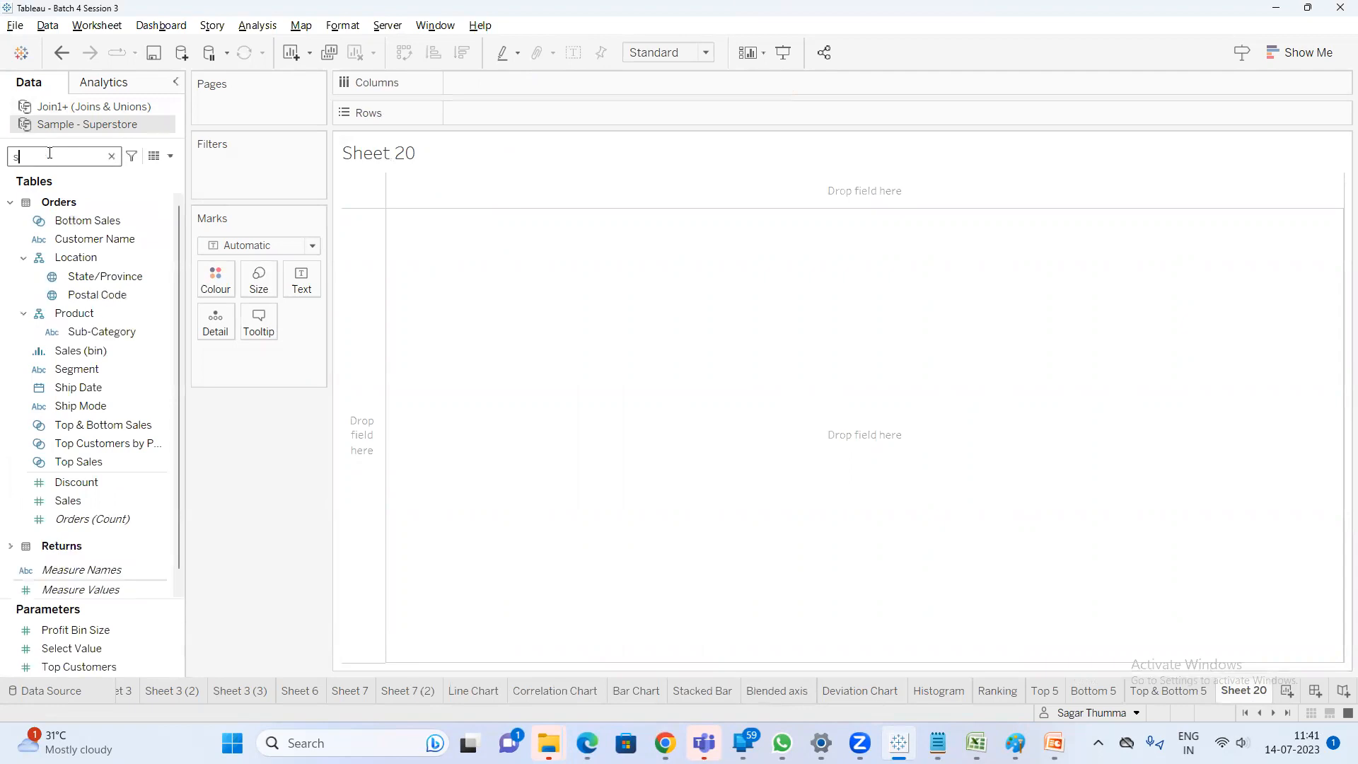
type("ub")
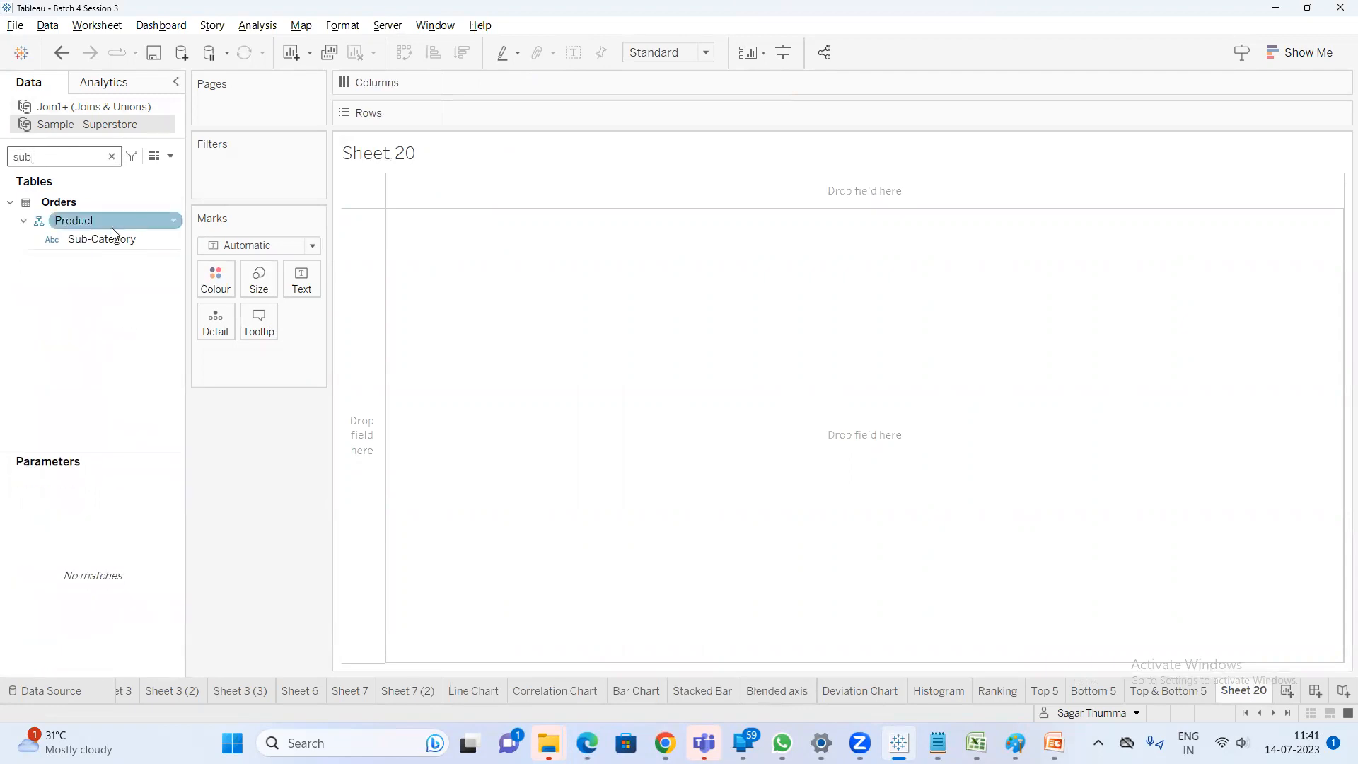
double_click(102, 240)
double_click(45, 155)
type("sa")
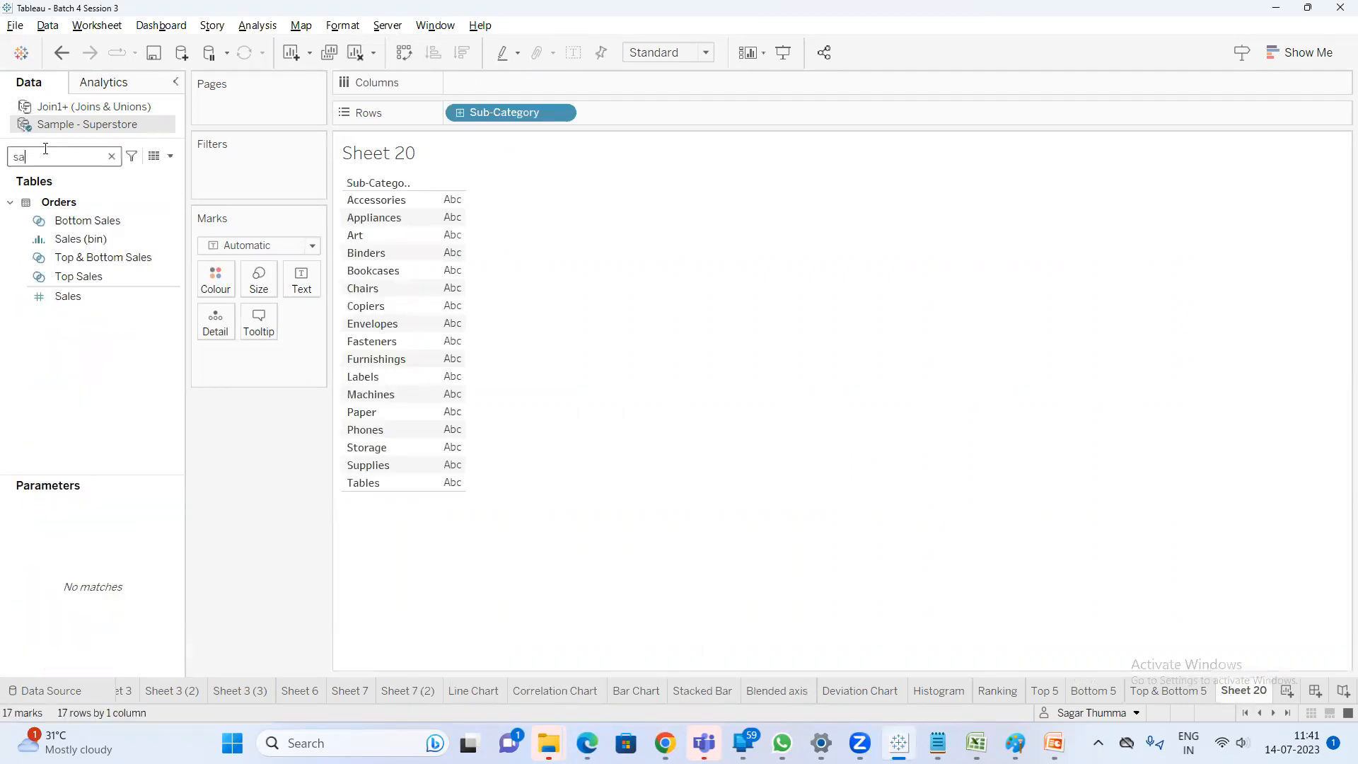
double_click(68, 296)
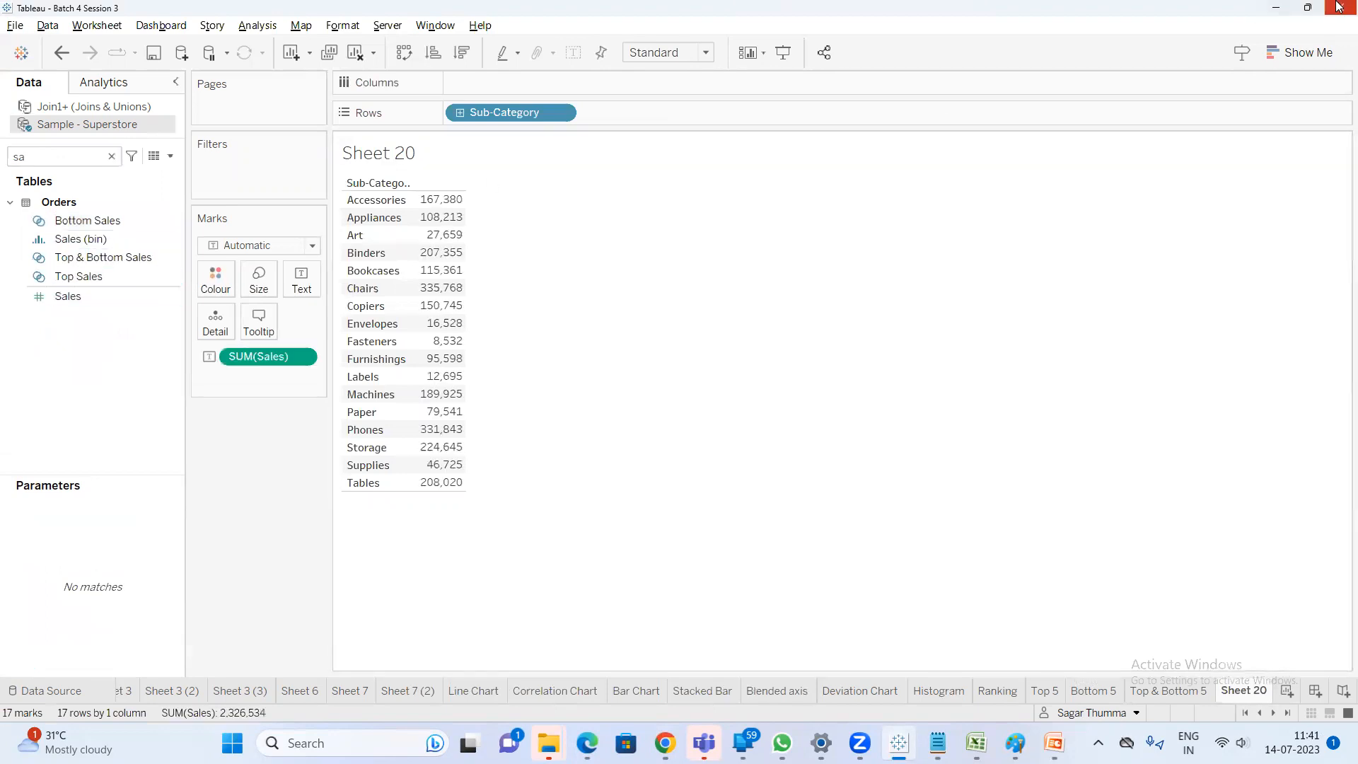
left_click(1299, 51)
left_click(1235, 224)
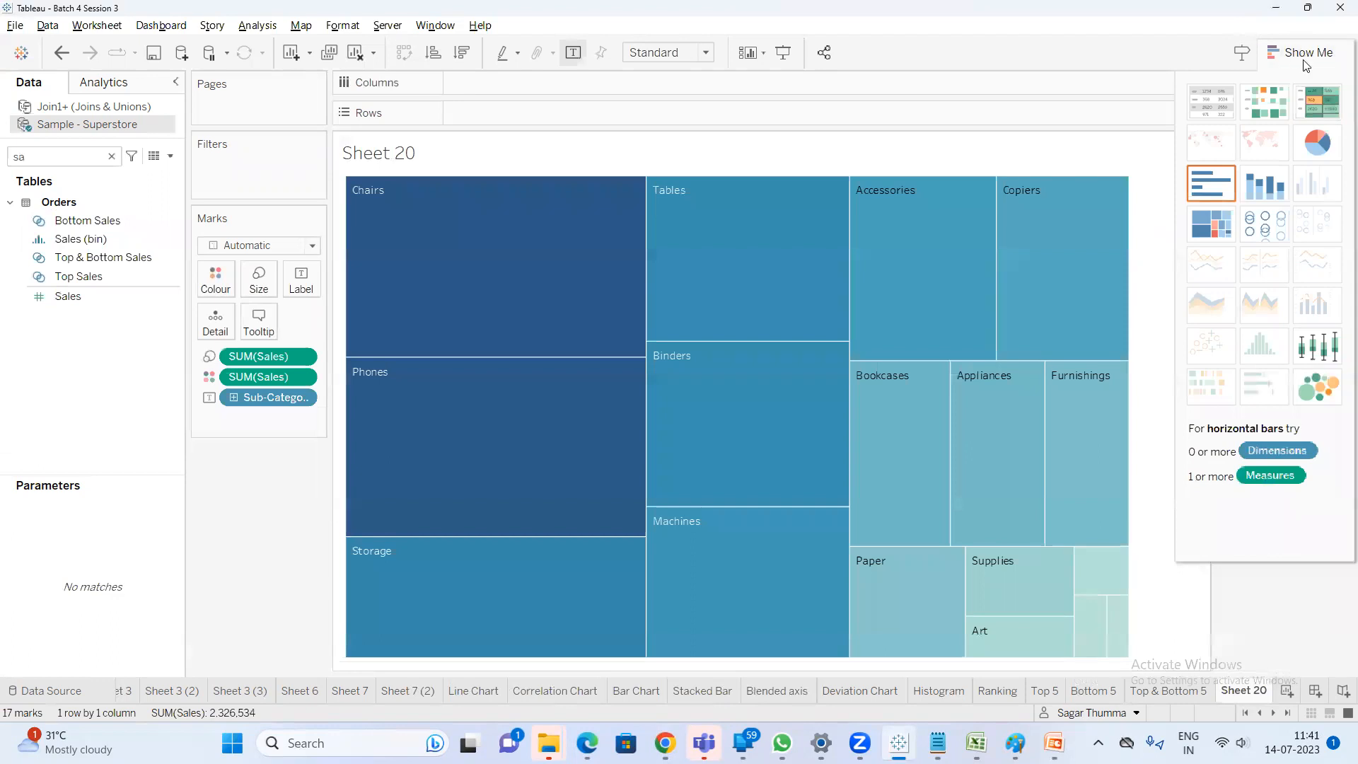
left_click(1306, 62)
Rename the new sheet tab to 'Tree Map'
double_click(1245, 690)
type("Tree")
type(" Mpa")
key("BackSpace")
key("BackSpace")
type("ap")
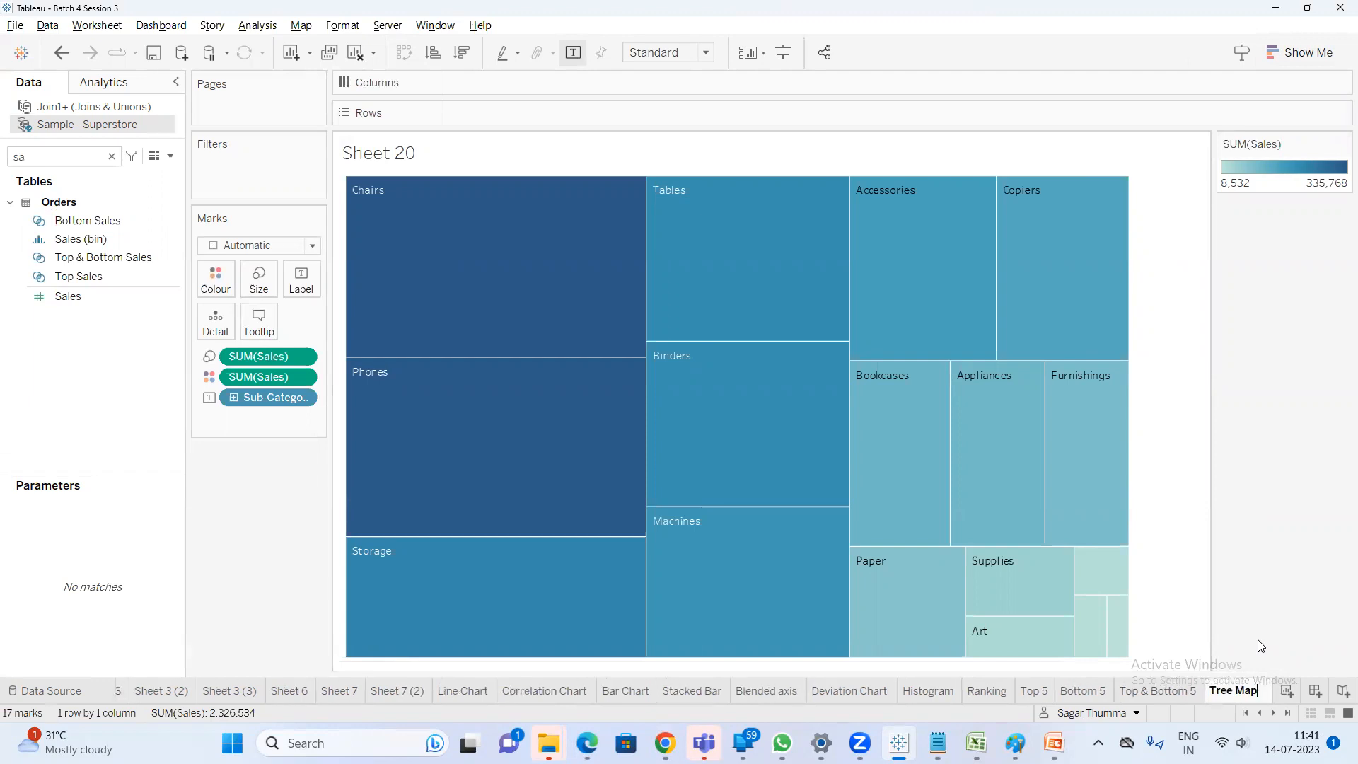
key("super")
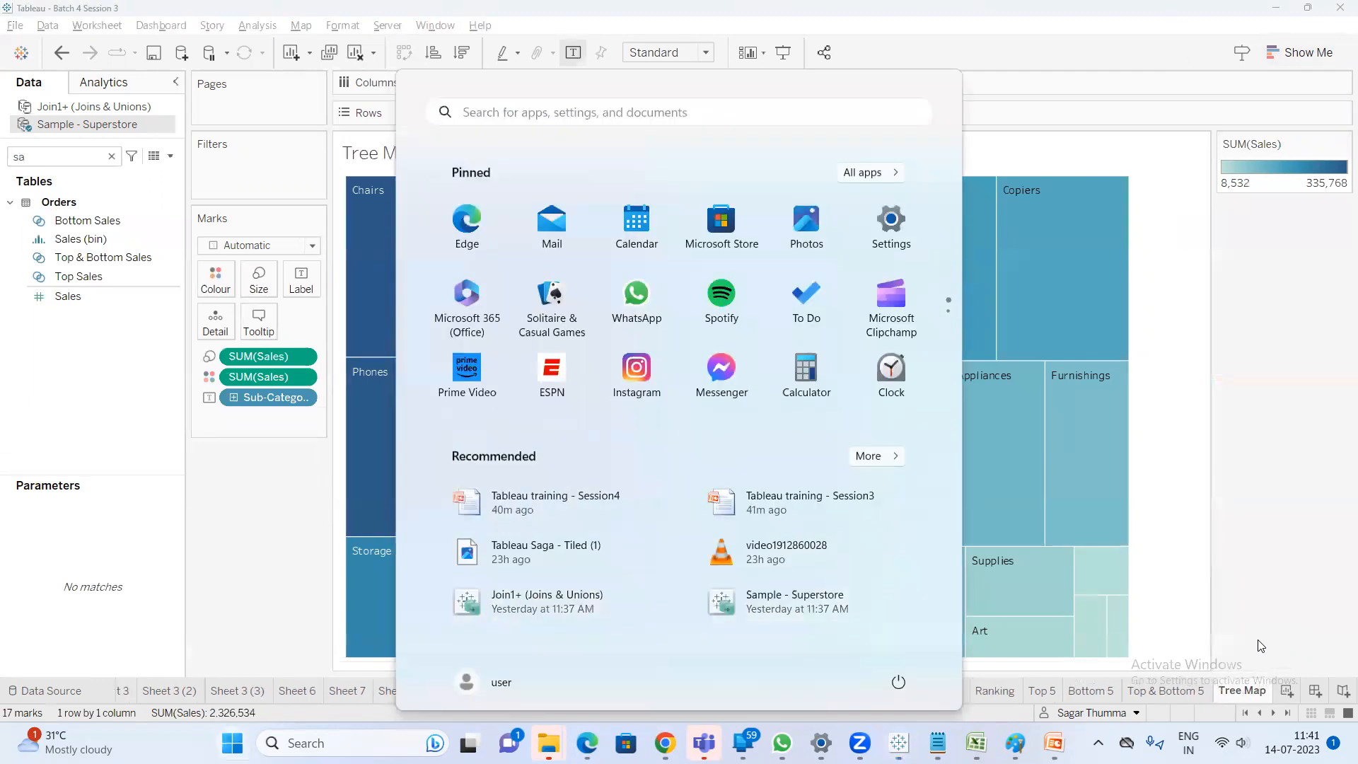
Add notes '1.Based on the size of the box' and '2.Intensity of color' atop Notepad
left_click(938, 743)
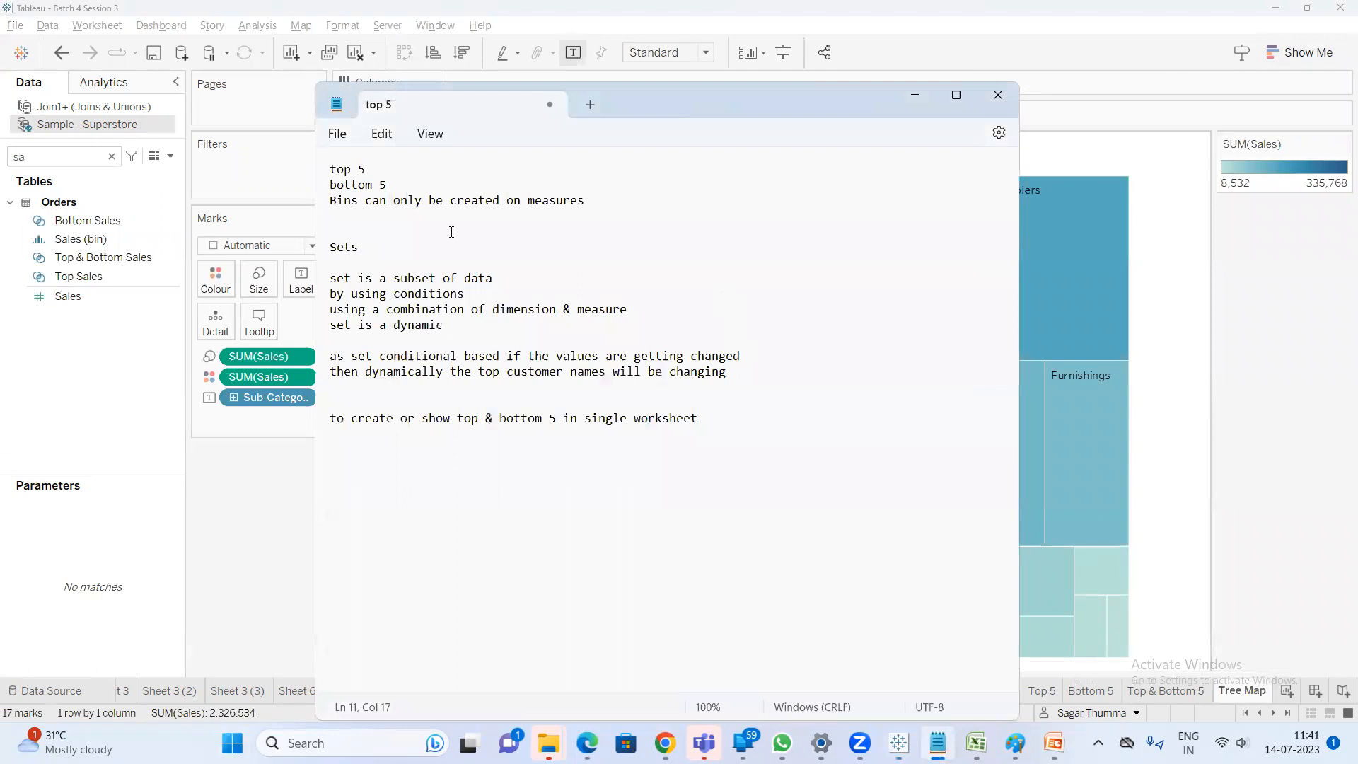
left_click(333, 169)
key("Return")
key("Return")
key("Return")
key("Return")
key("Up")
key("Up")
key("Up")
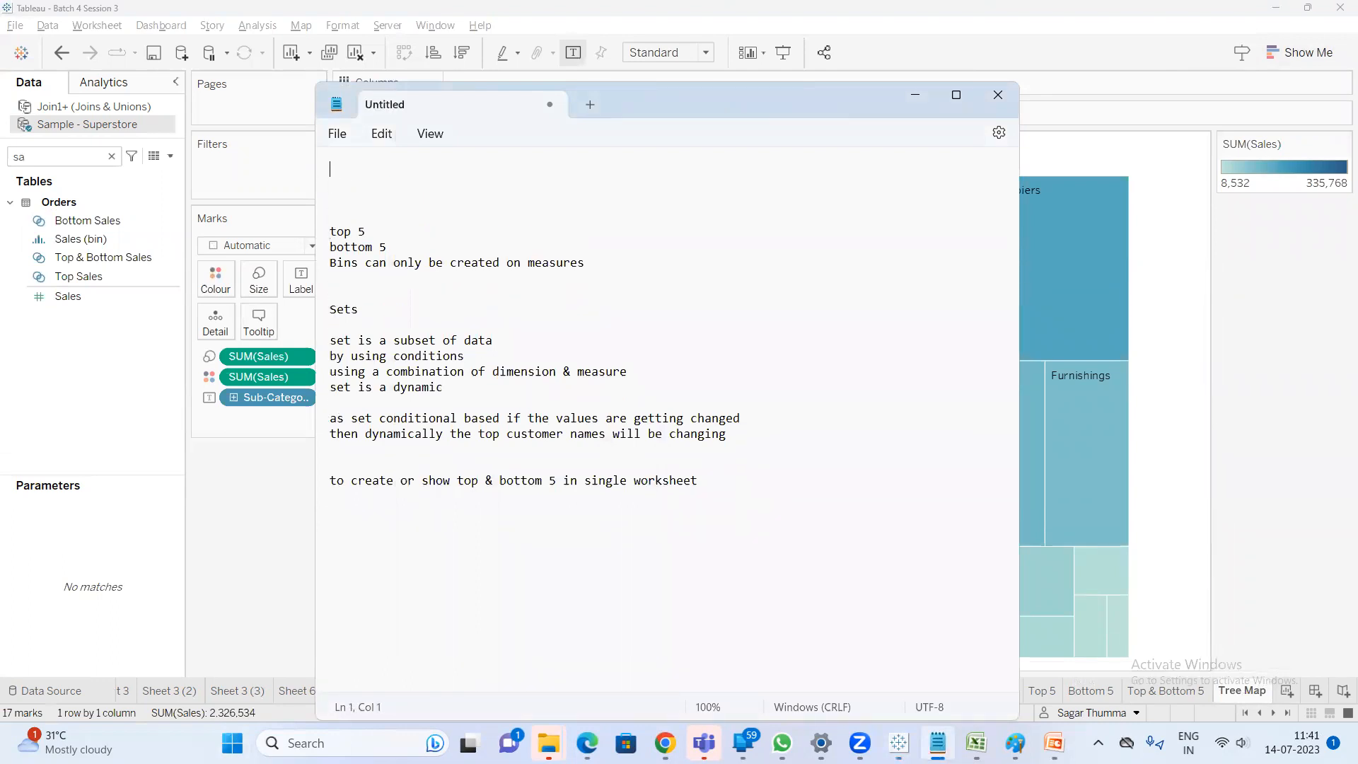
type("1.Based on the size of the box")
key("Return")
type("2.Int")
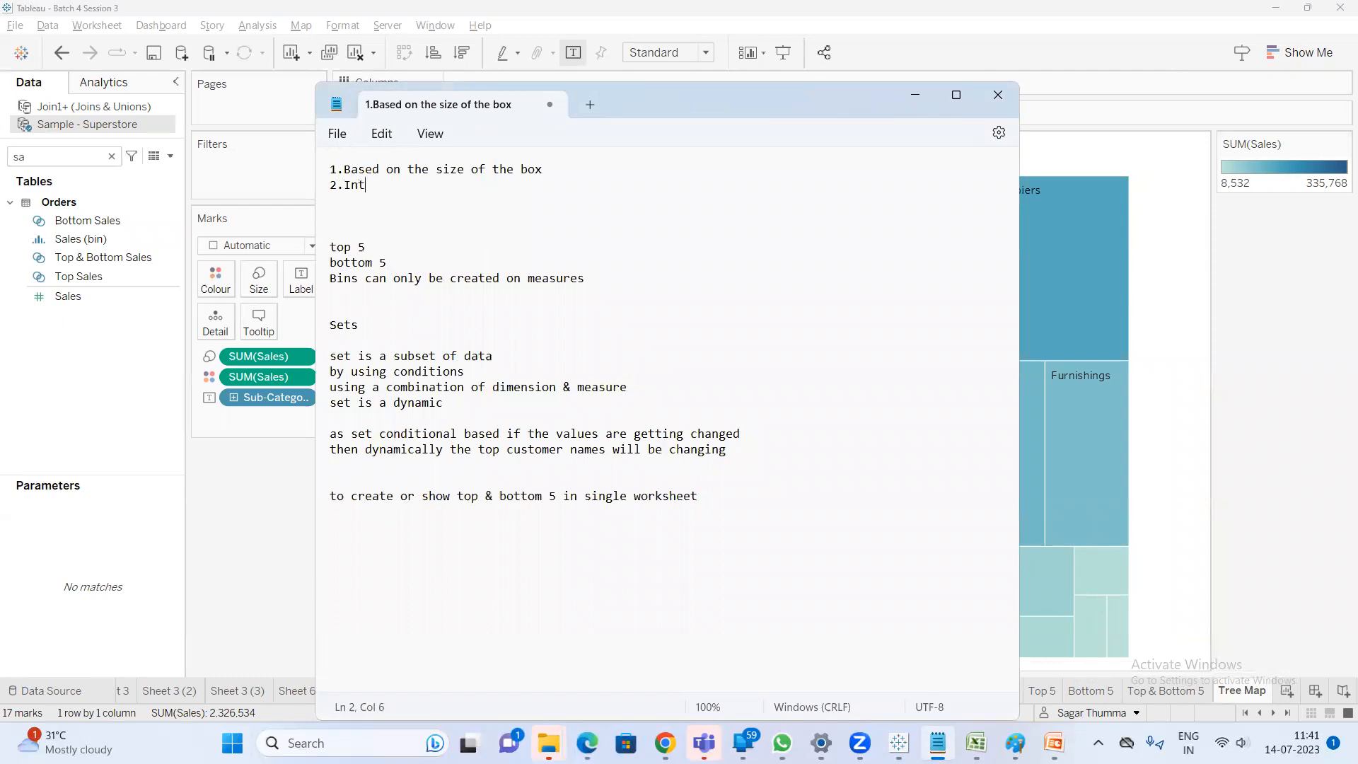
type("ensity of color")
Add note '3.Hierarchy----left top to right bottom', then label the treemap boxes with SUM(Sales)
key("Return")
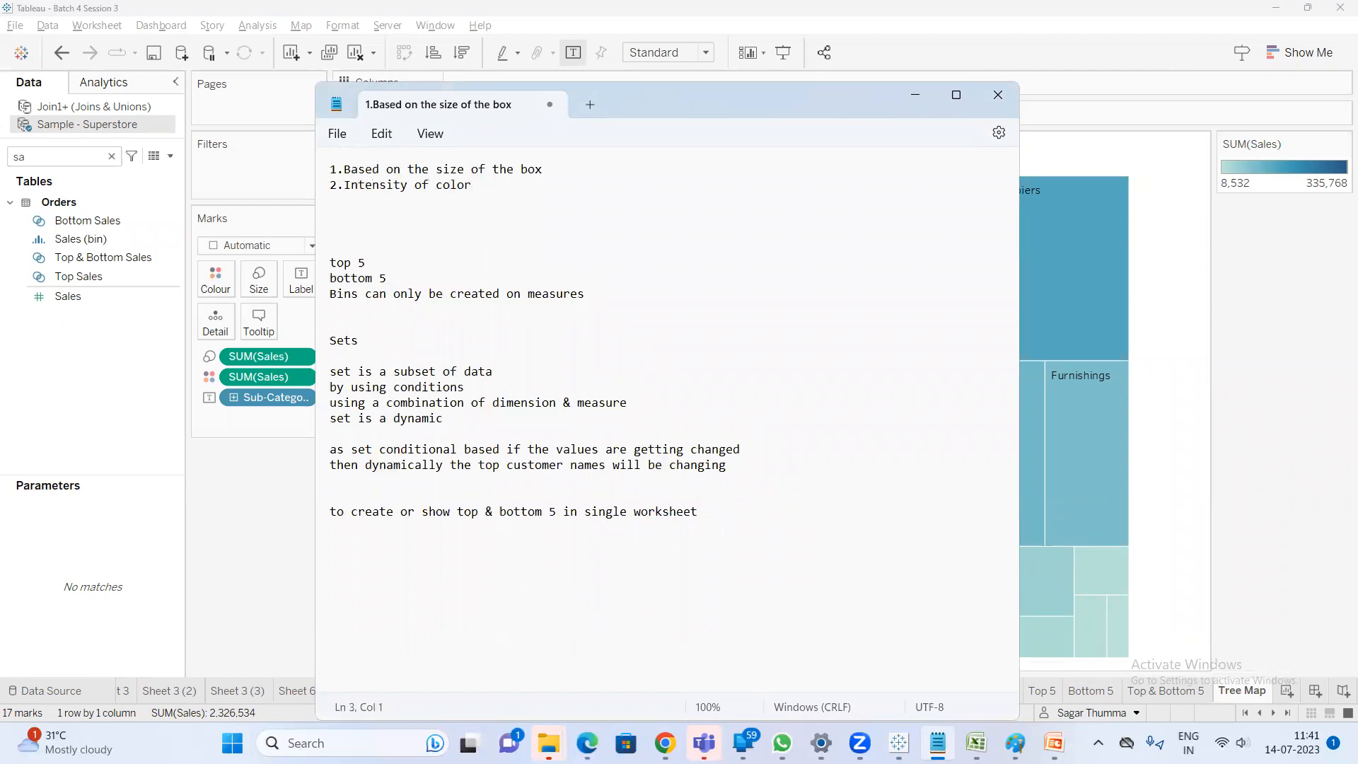
type("3.Hierarchy")
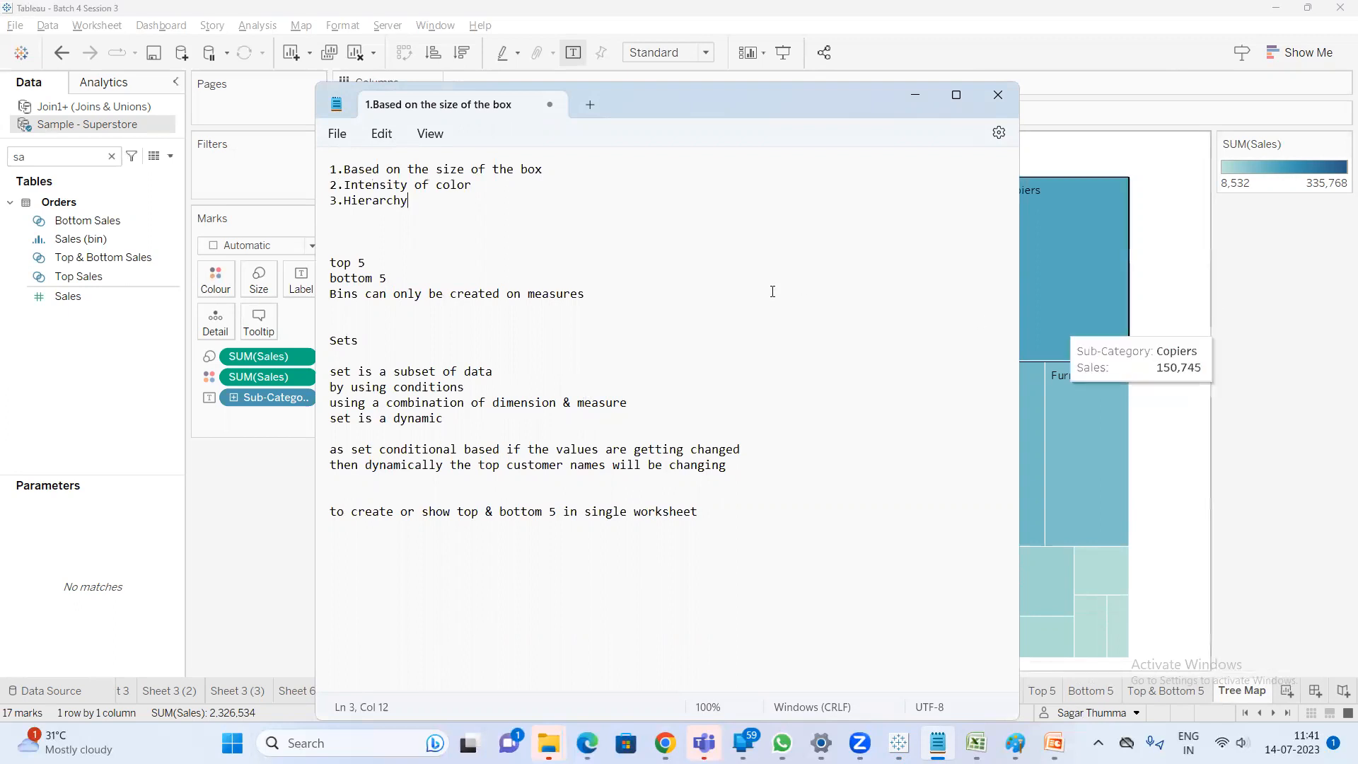
type("----")
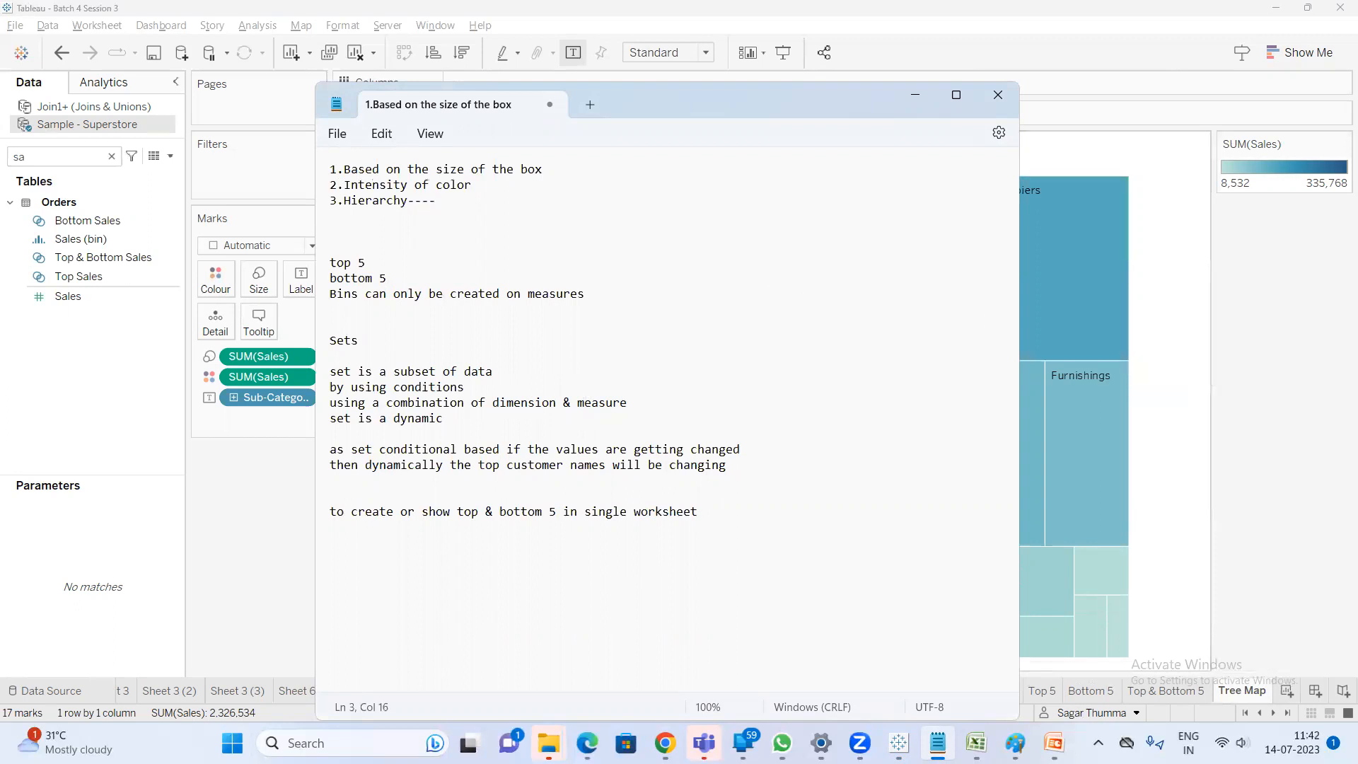
type("left top to right bottom")
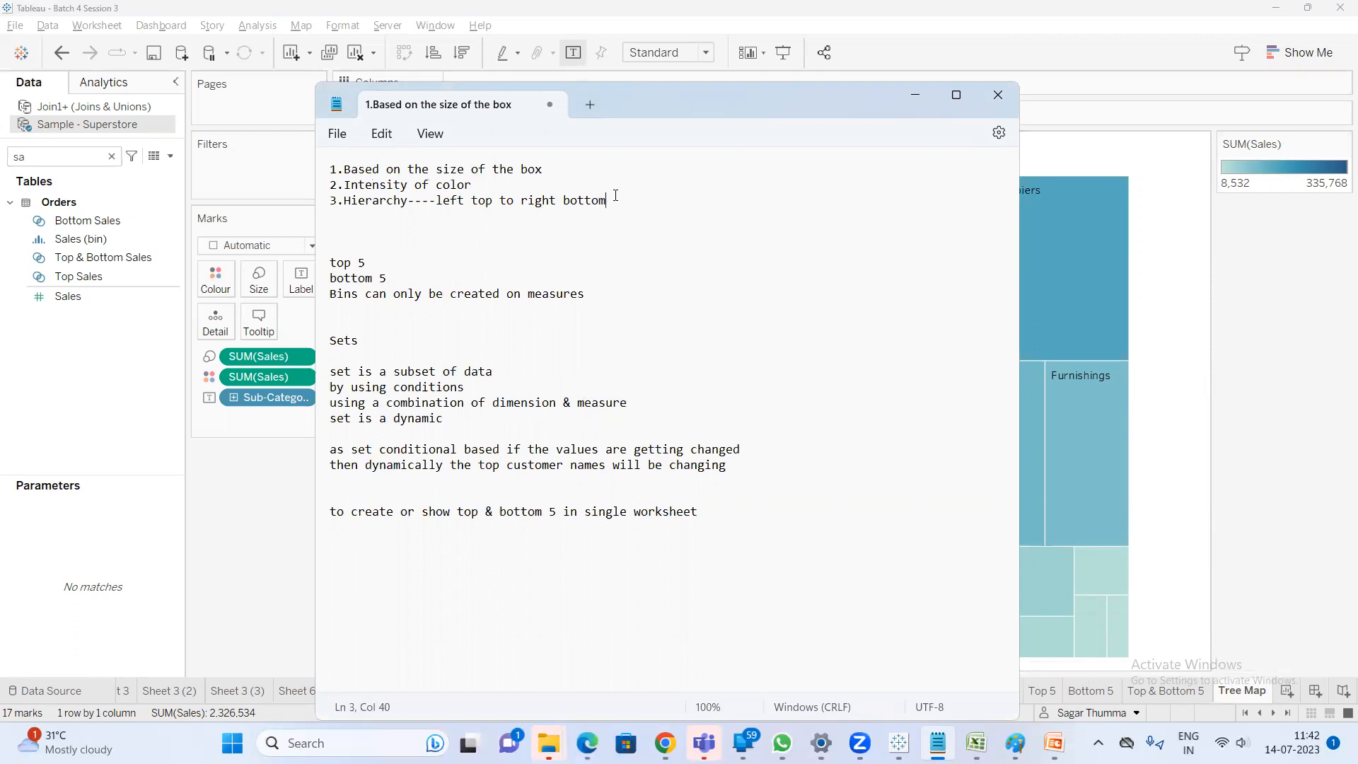
left_click(1240, 319)
left_click_drag(271, 371, 301, 290)
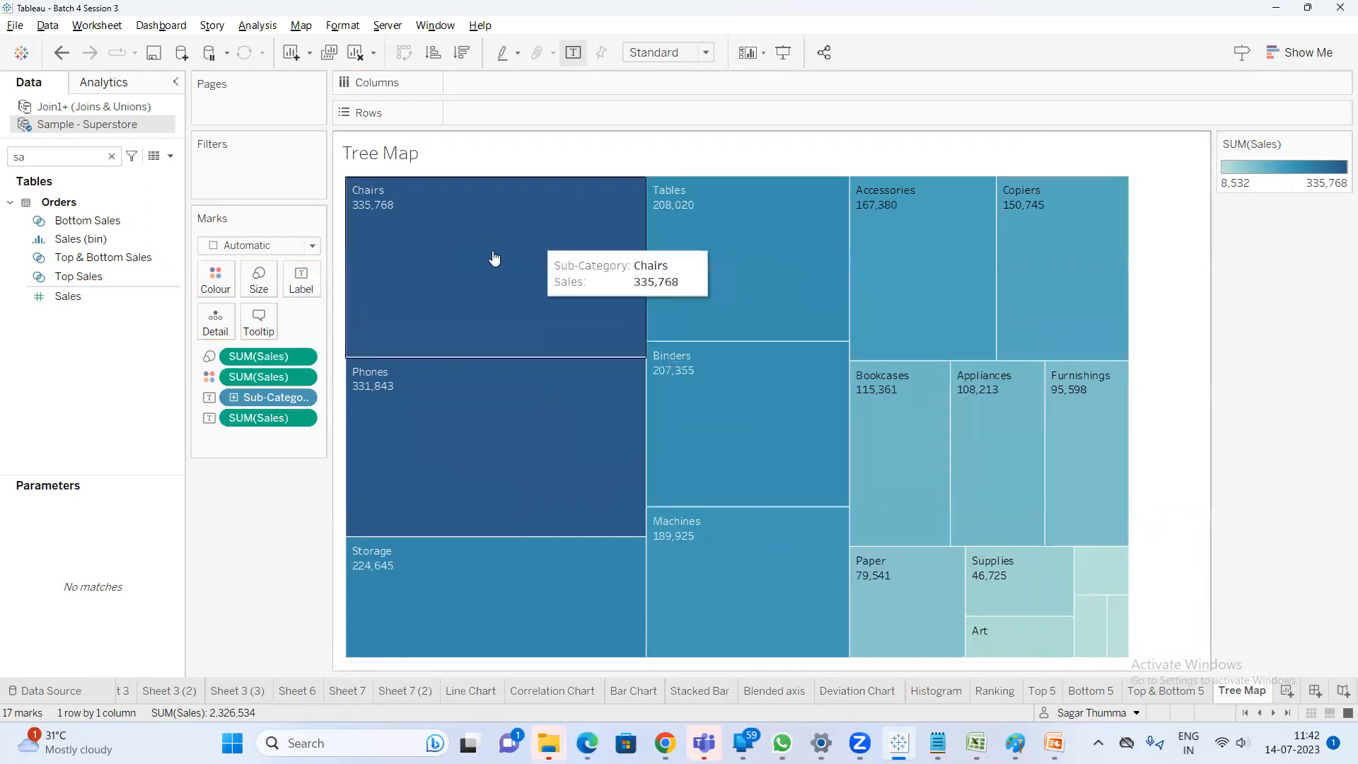
Create a calculated field starting with IF SUM([Sales])>150000 THEN 'Good'
left_click(170, 156)
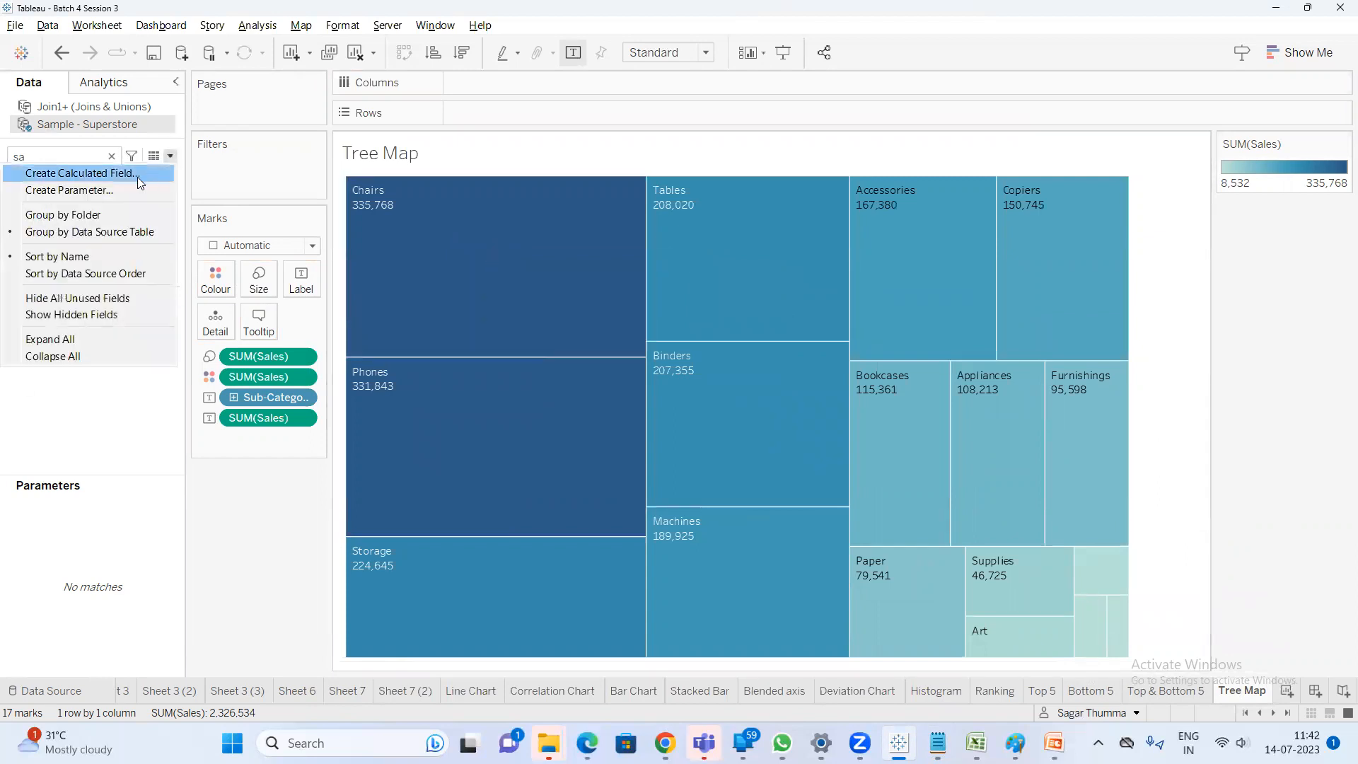
left_click(78, 173)
left_click_drag(756, 298, 721, 404)
left_click(523, 470)
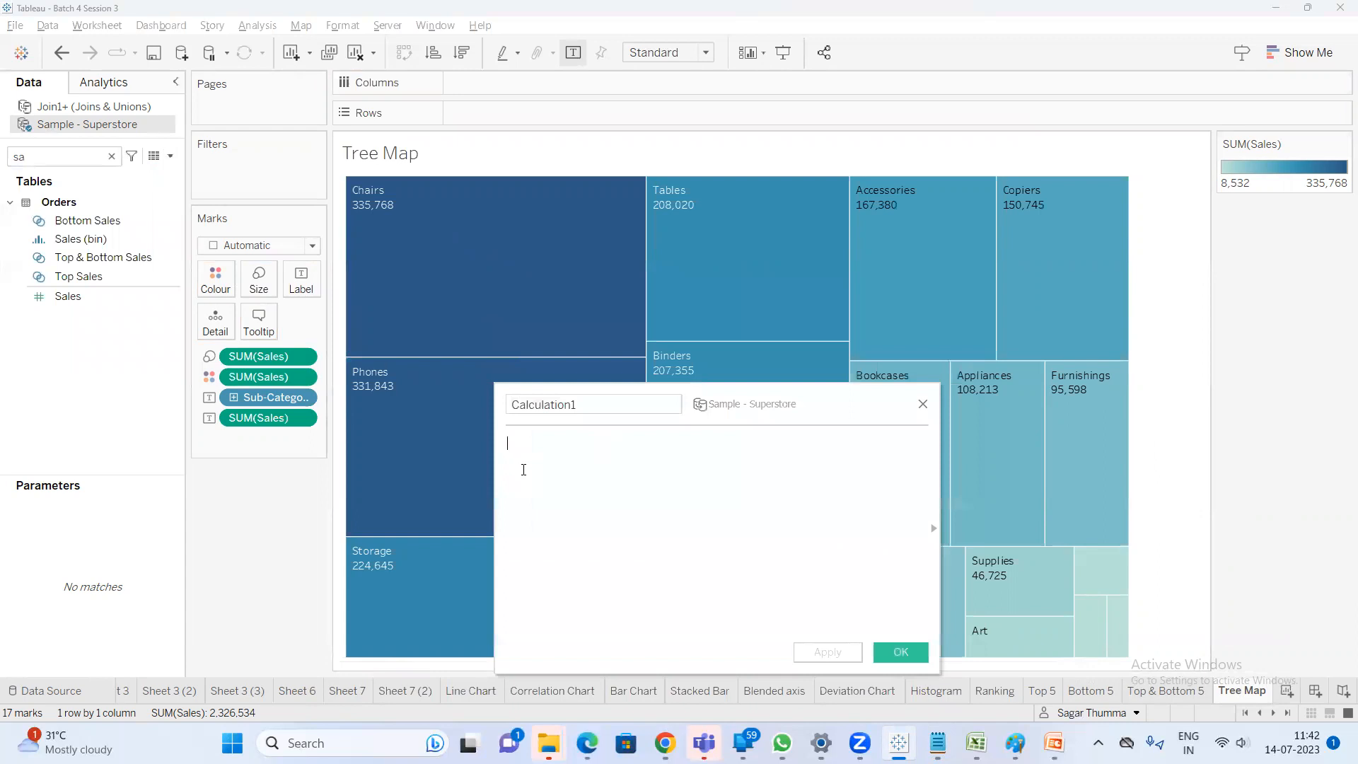
type("if SUM(s")
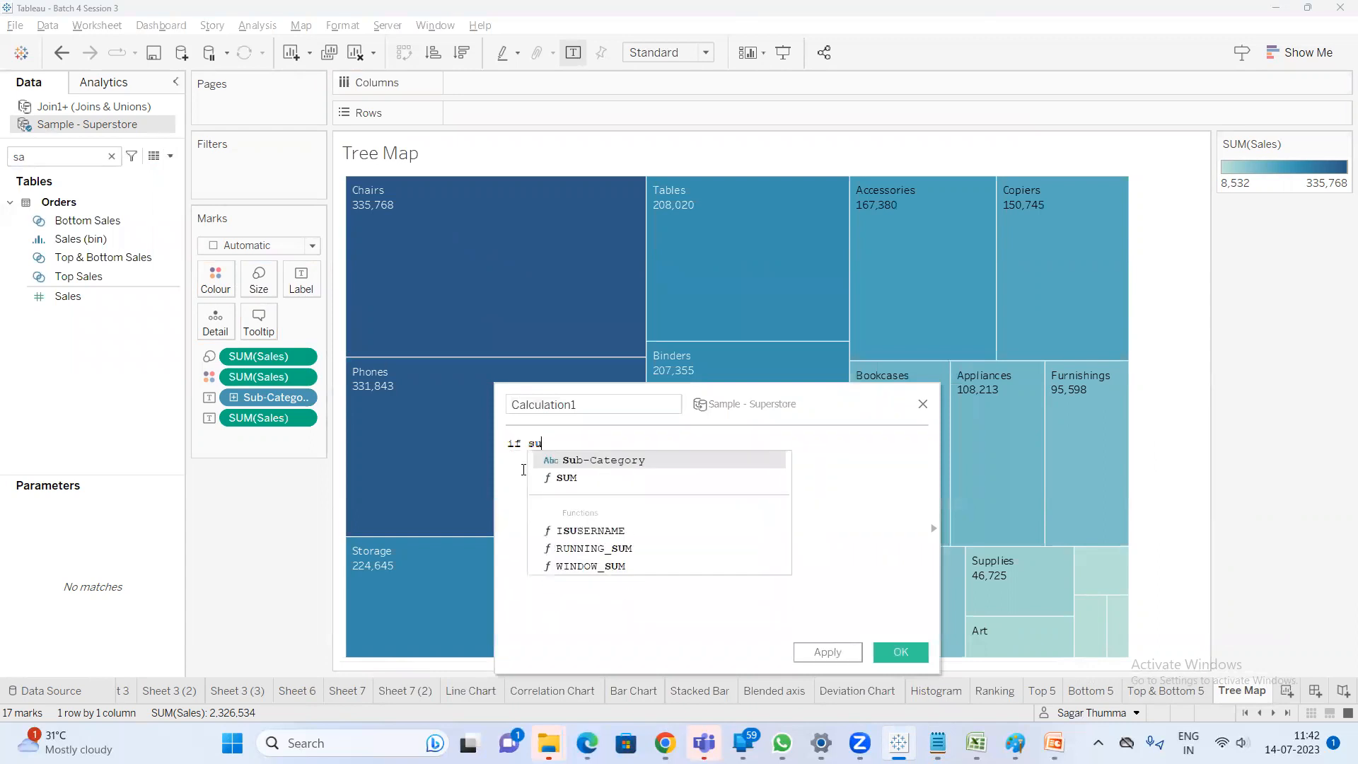
type("al")
key("Return")
type(">150000 then ''")
key("Return")
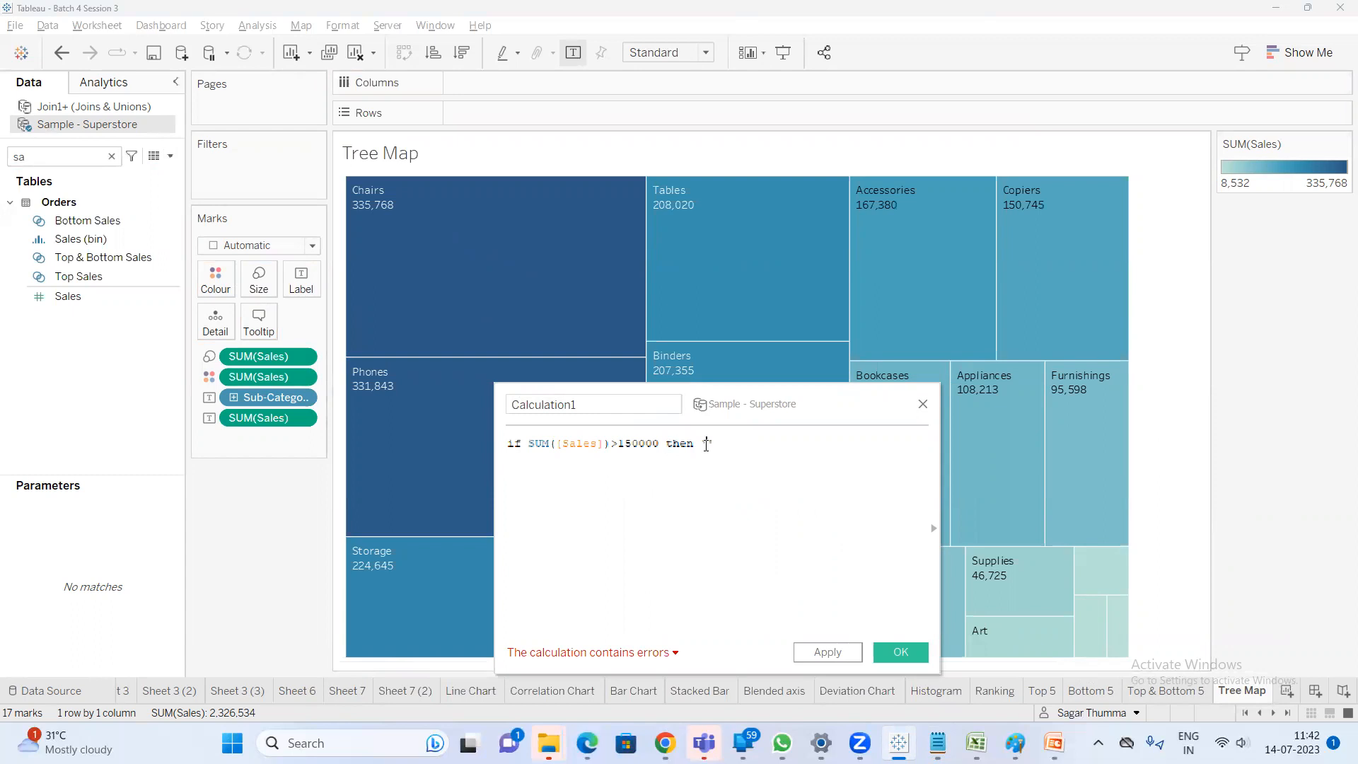
type("Good")
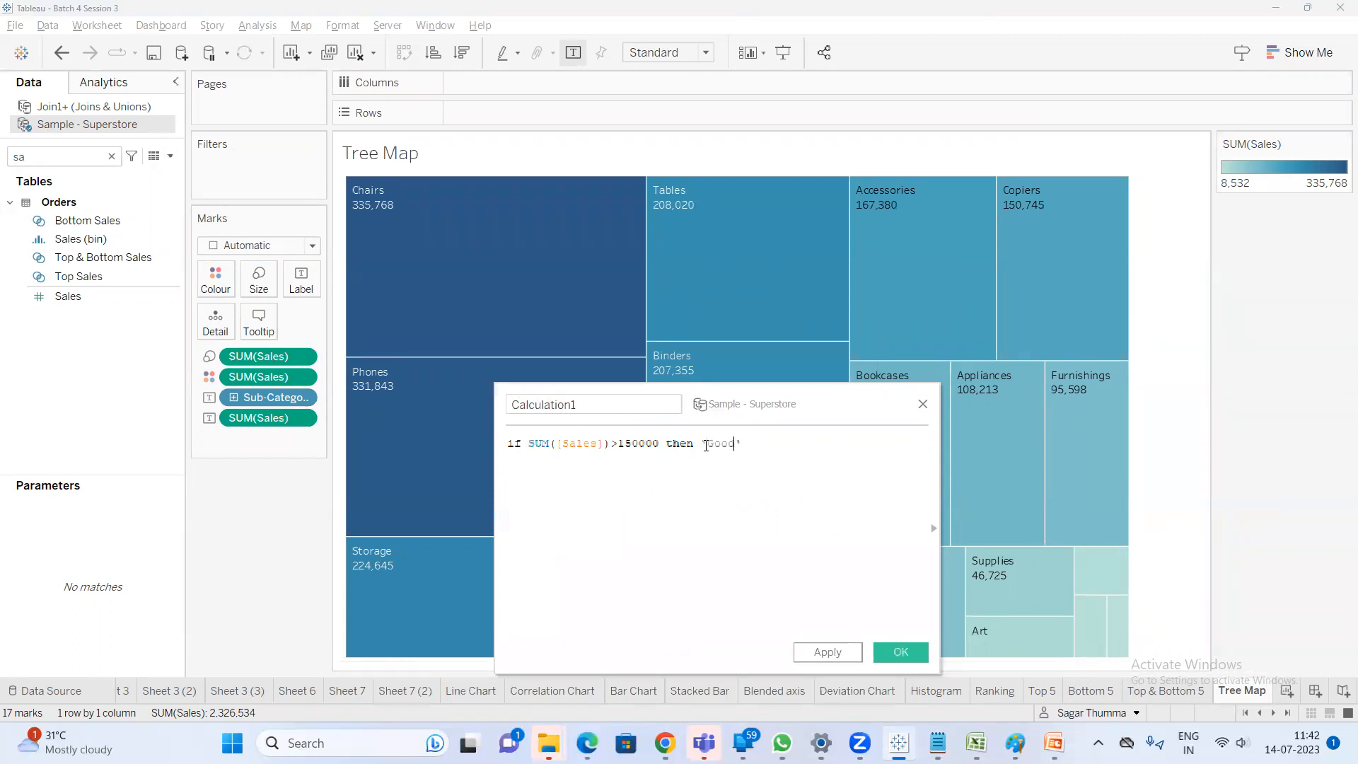
key("BackSpace")
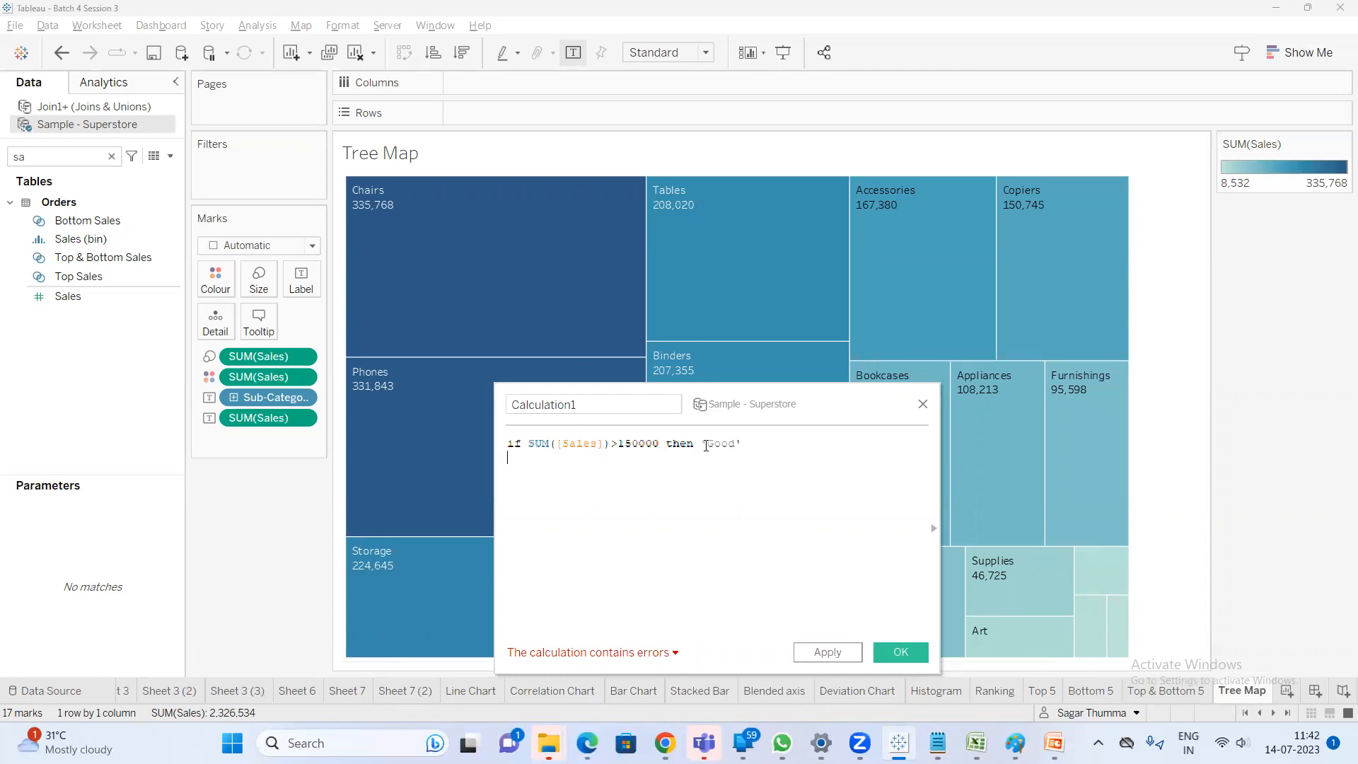
key("Return")
Add ELSEIF SUM([Sales])>100000 AND SUM([Sales])<140000 THEN 'Moderate' ELSE 'Bad' END
type("els")
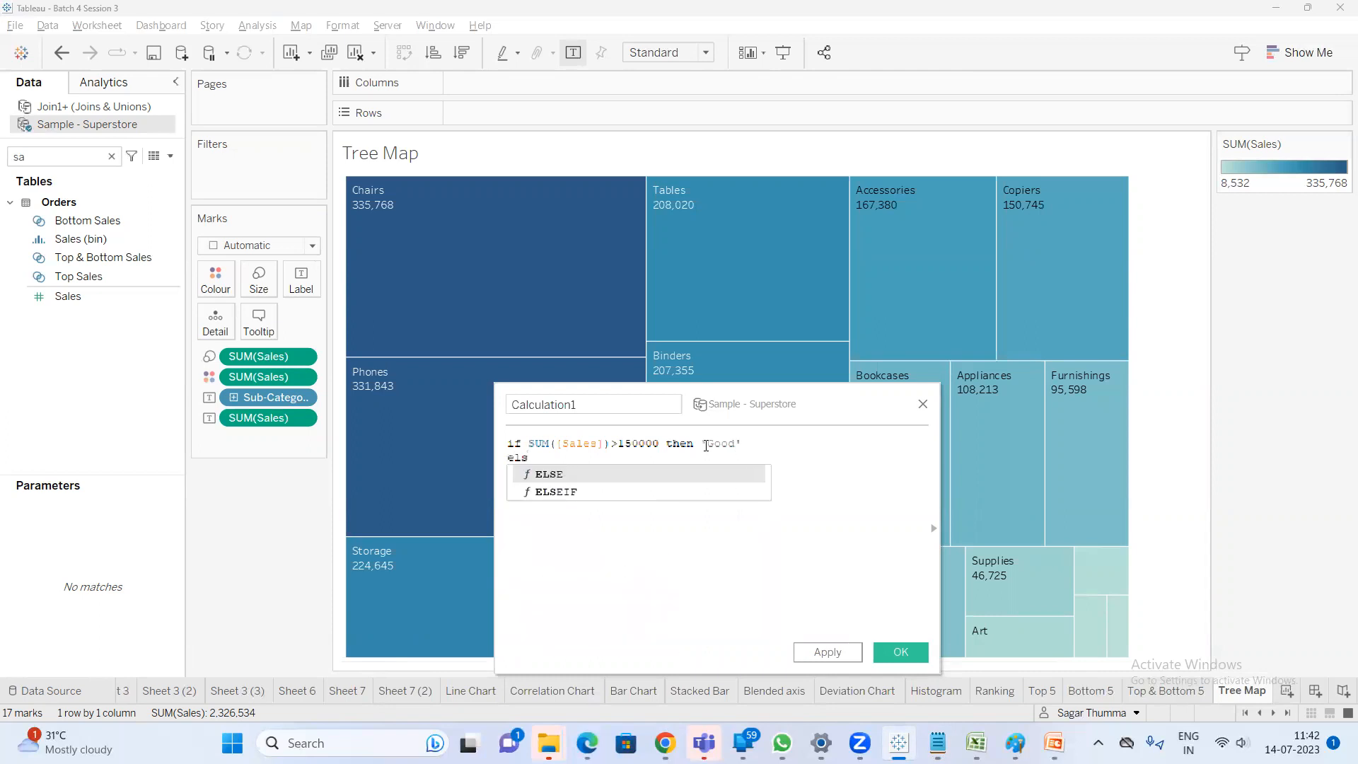
key("Down")
key("Return")
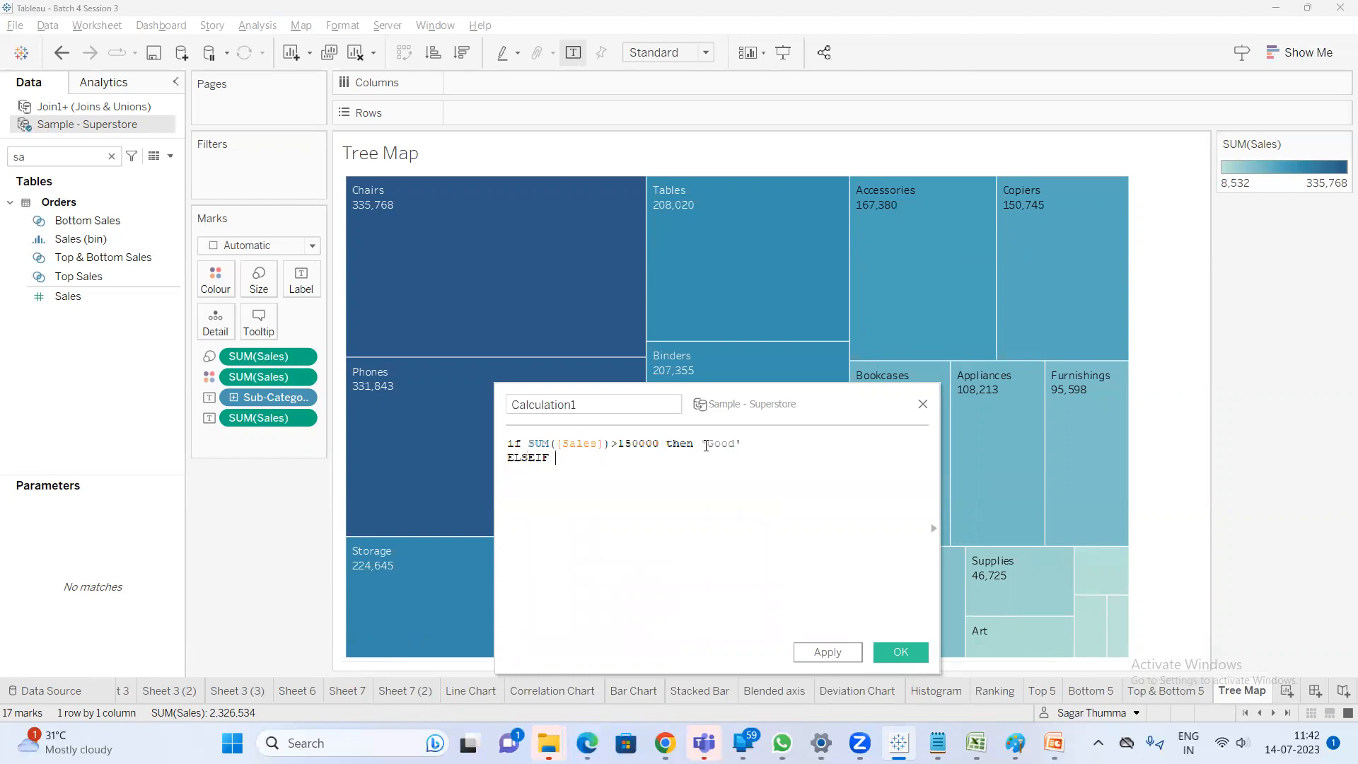
type("sum")
key("Return")
type("sale")
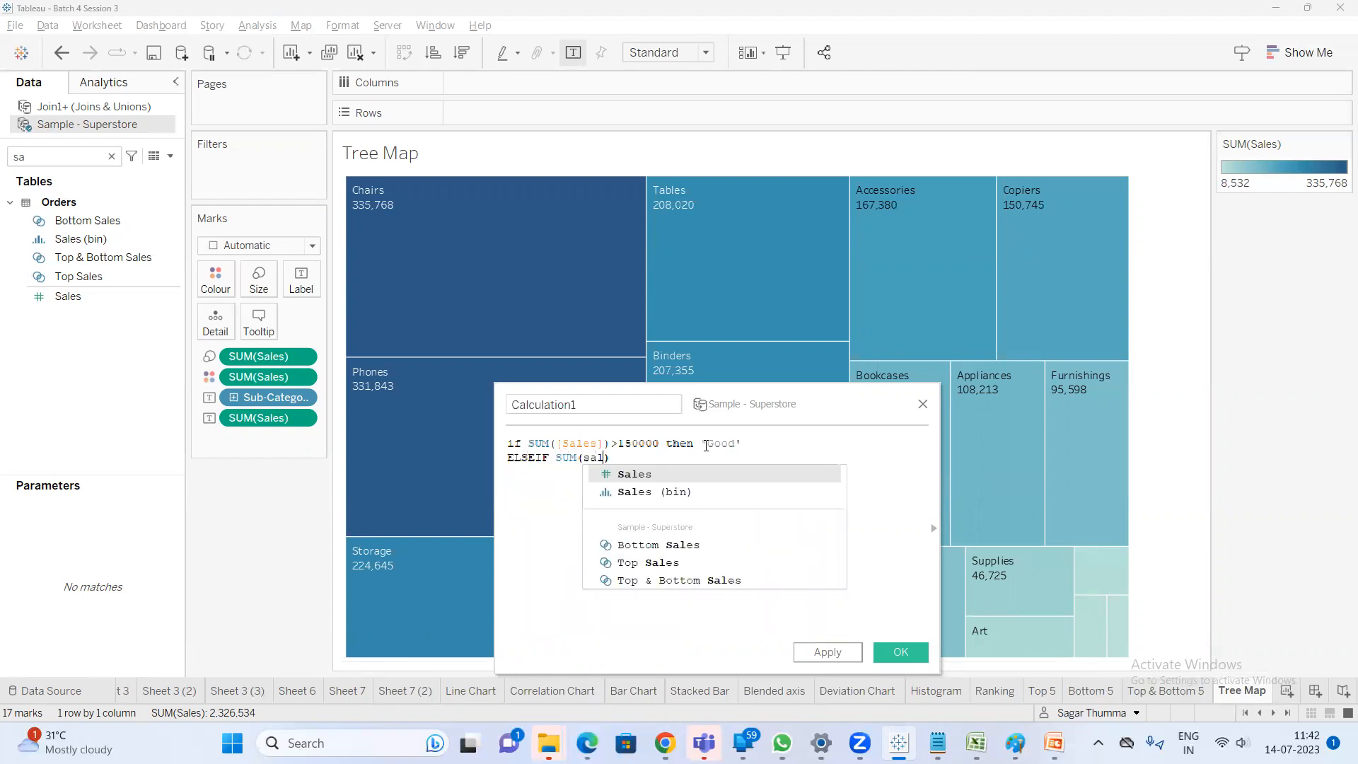
key("Return")
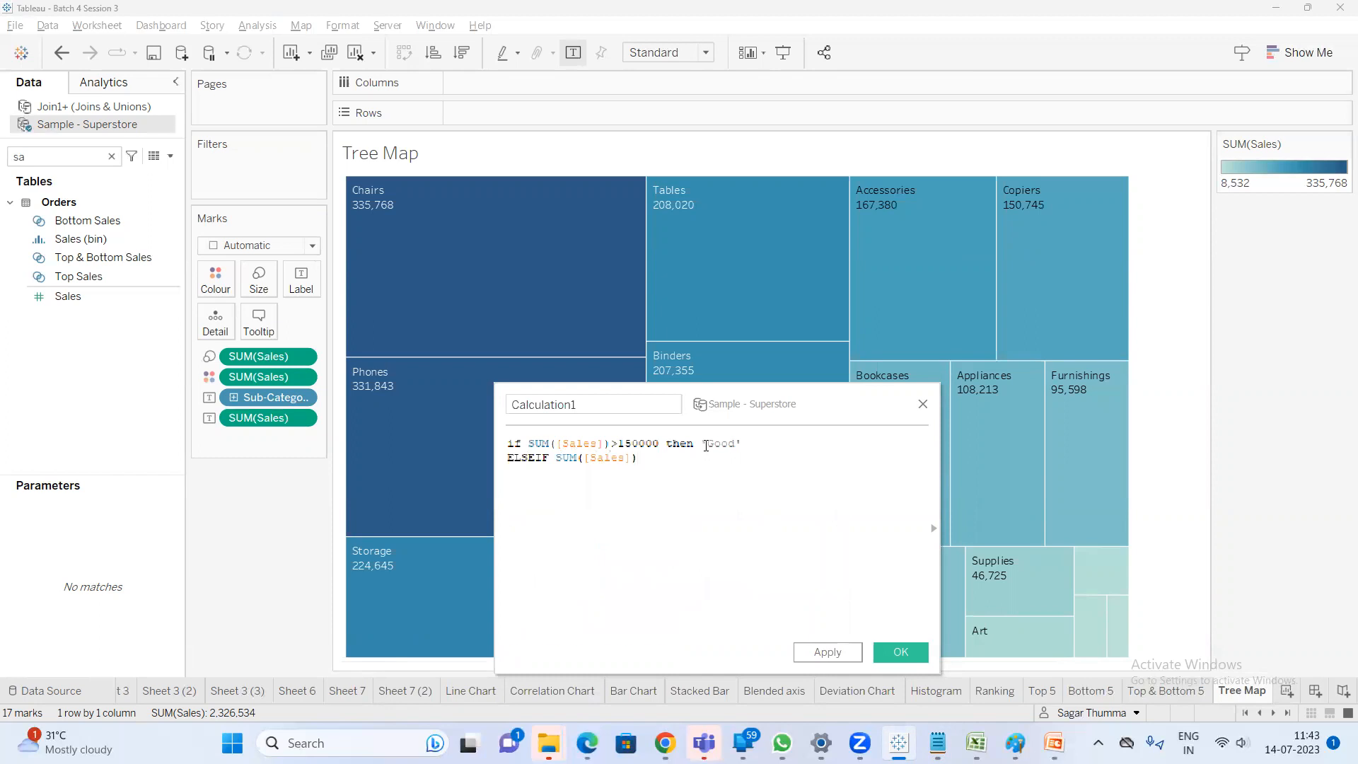
type(">100000 and SUM(sal")
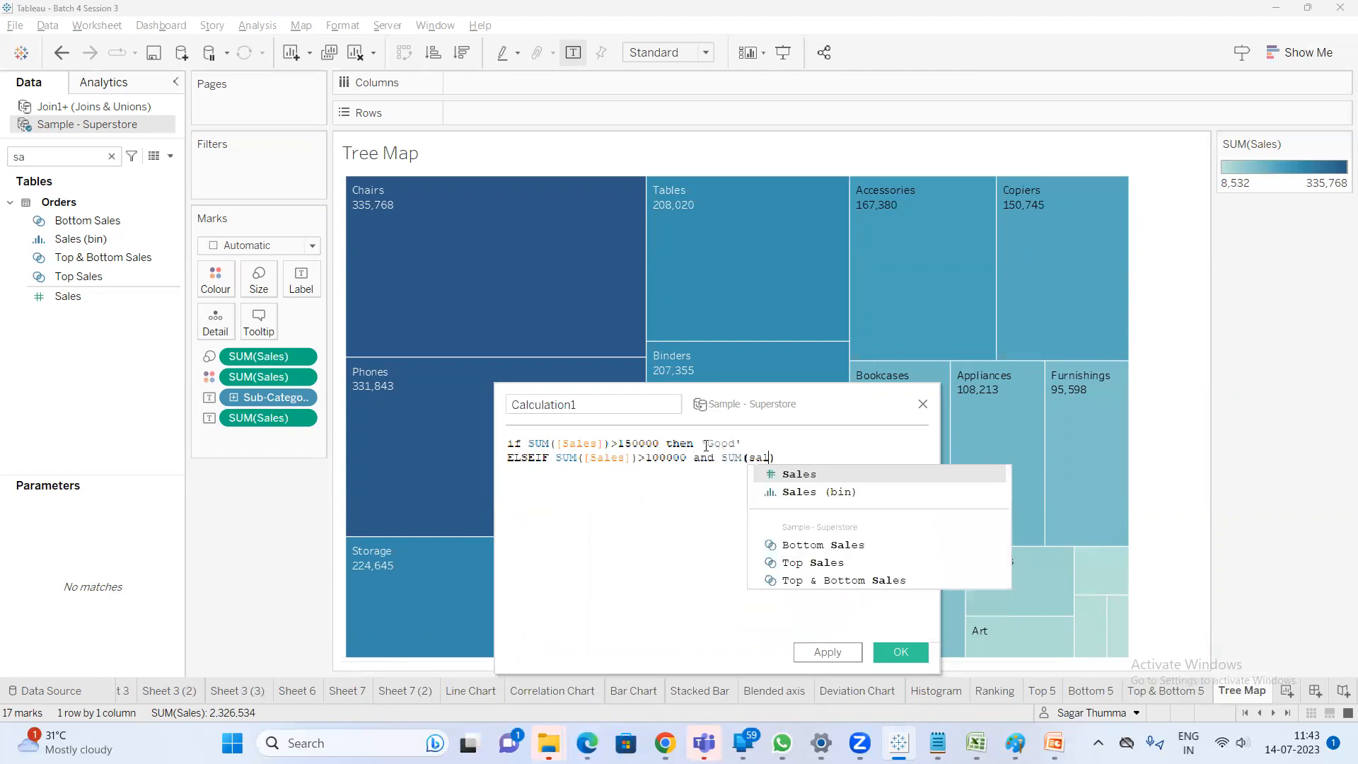
key("Return")
type("<")
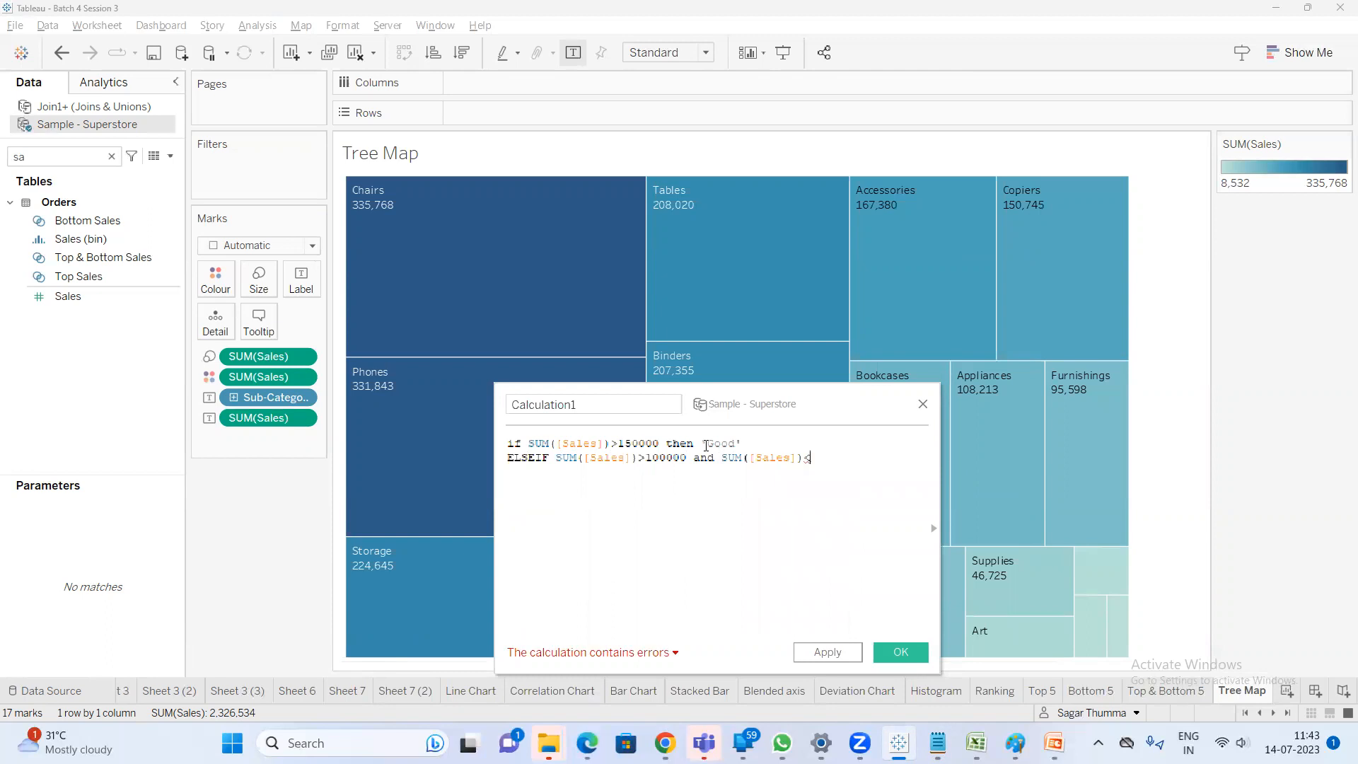
type("140000")
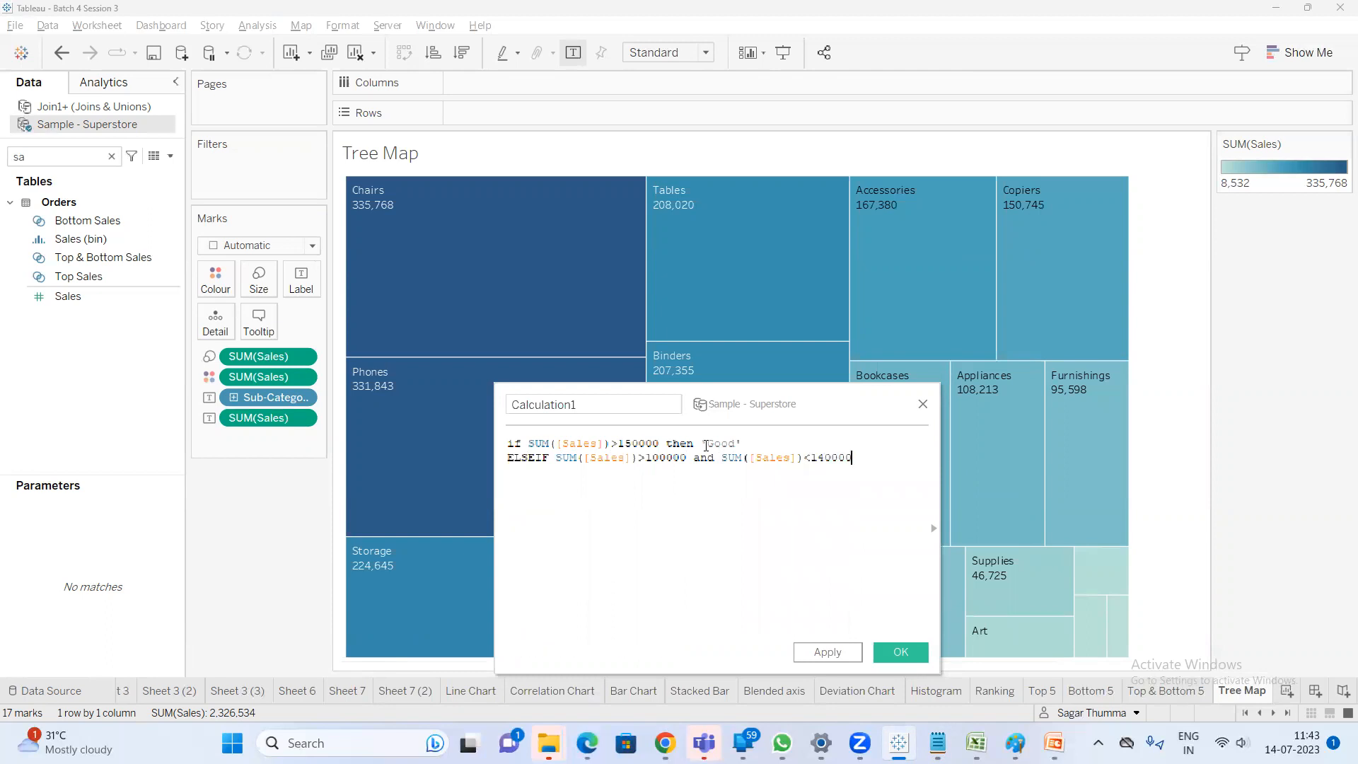
type(" THEN")
type("'")
type("Modera")
type("te")
type(" ELSE")
type(" '")
type("Bad")
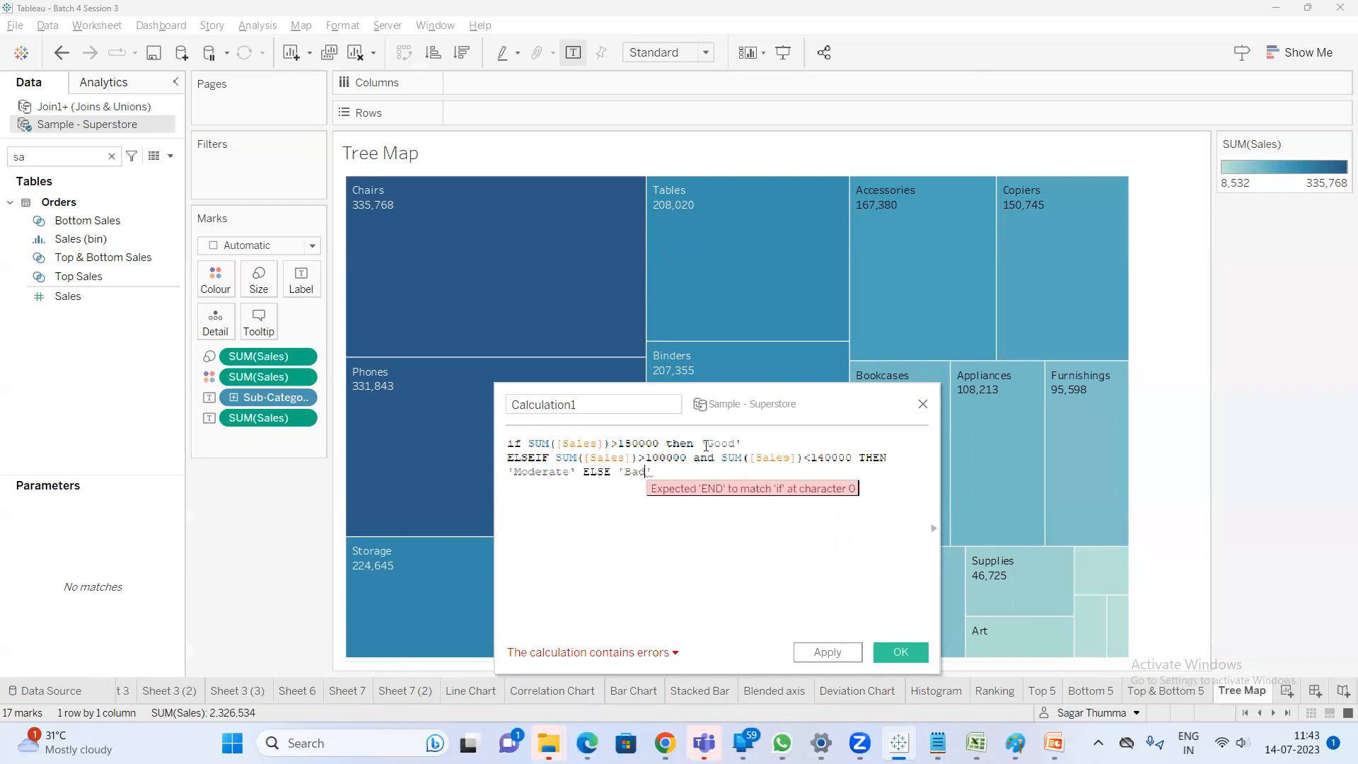
type(" e")
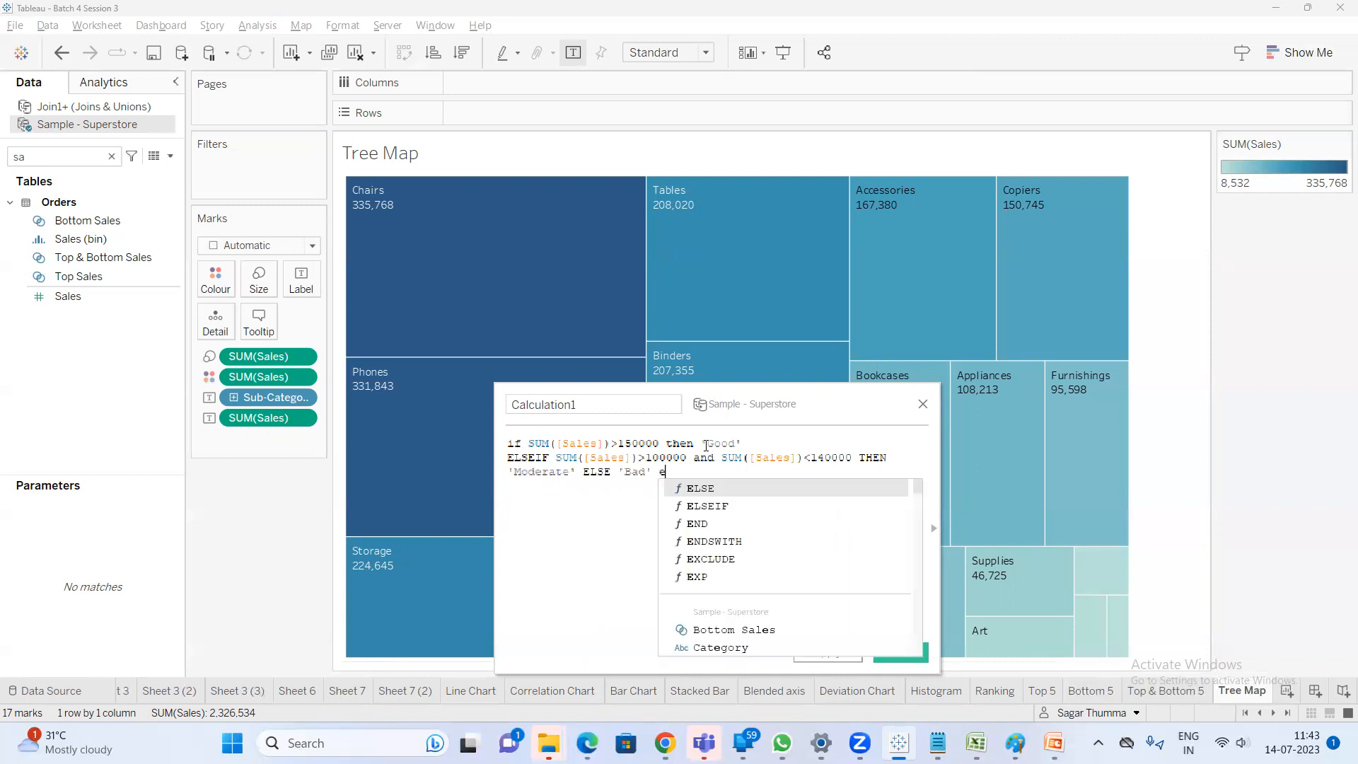
type("n")
key("Return")
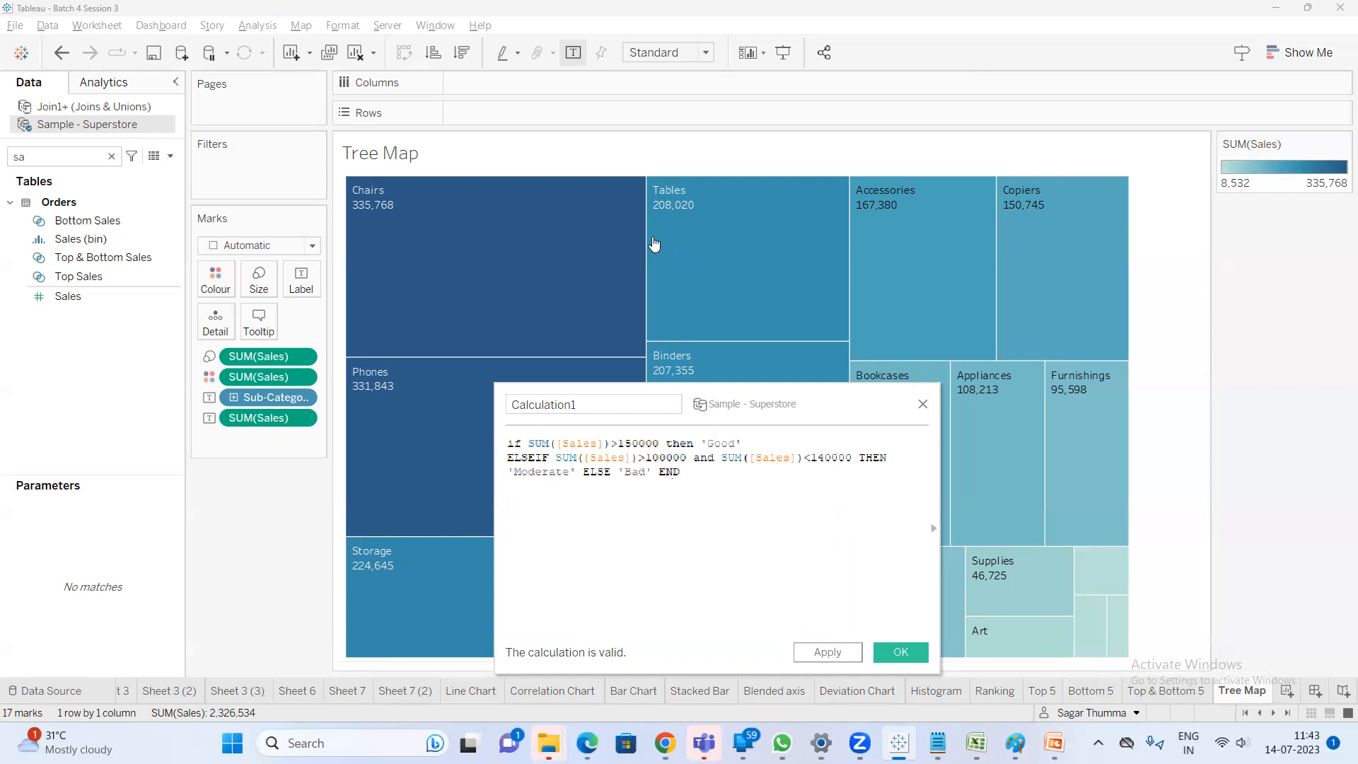
Name the calculation 'Coloring', move ELSE 'Bad' END to its own line, and save it
double_click(592, 404)
type("Coloring")
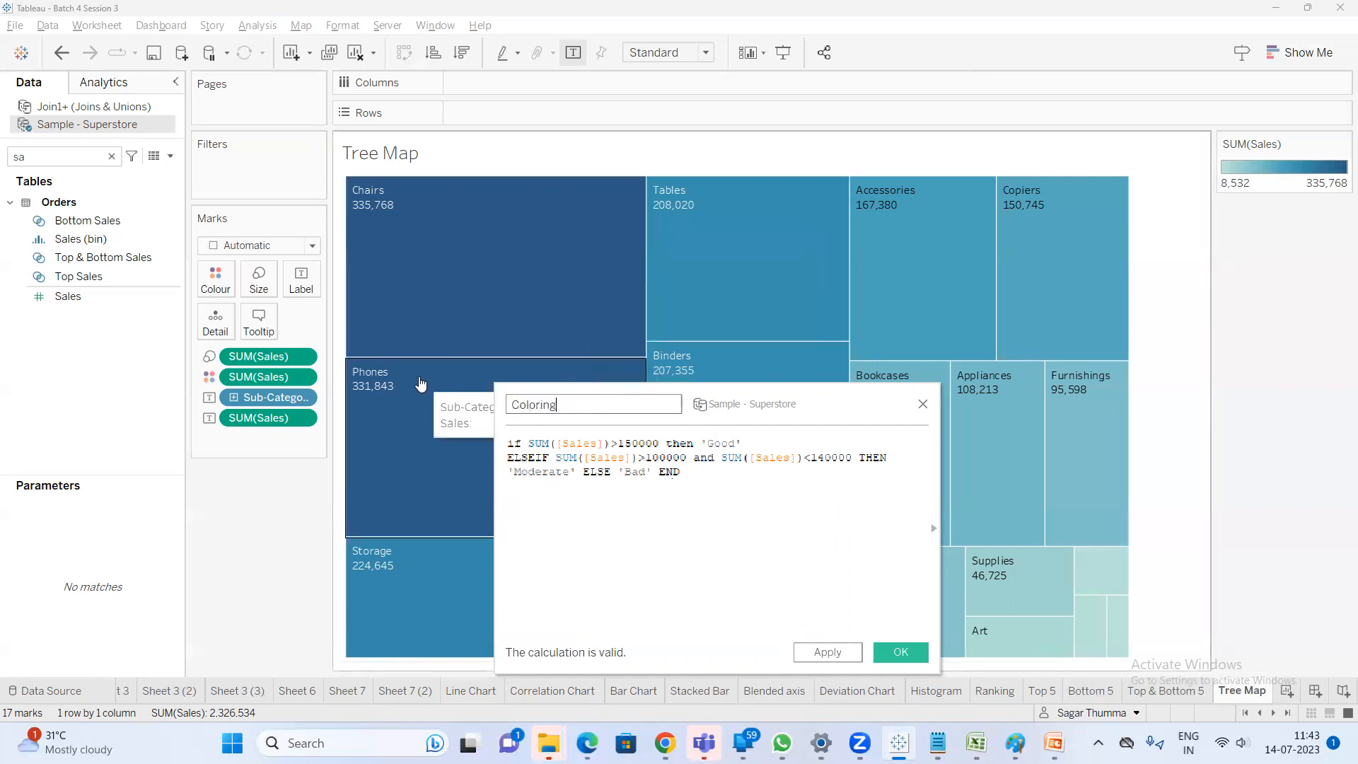
left_click_drag(530, 443, 749, 442)
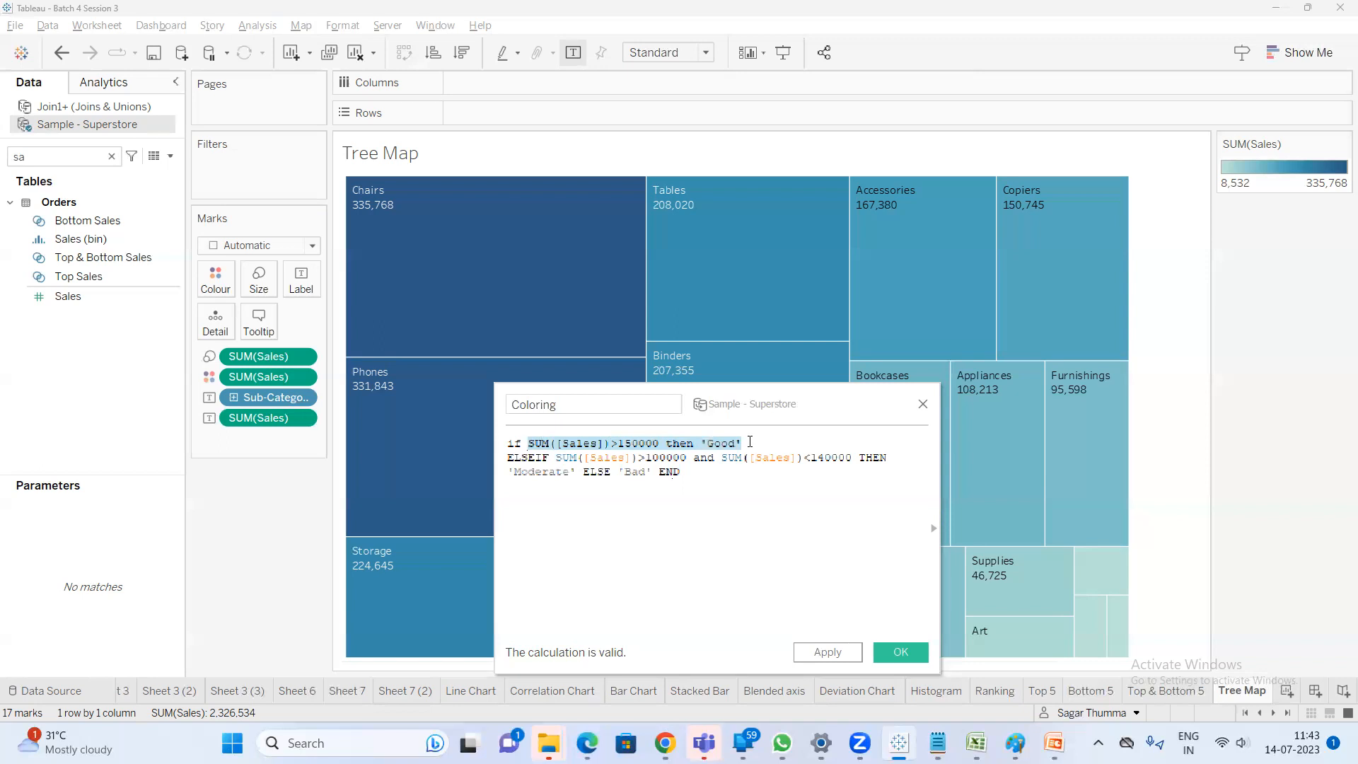
left_click(755, 442)
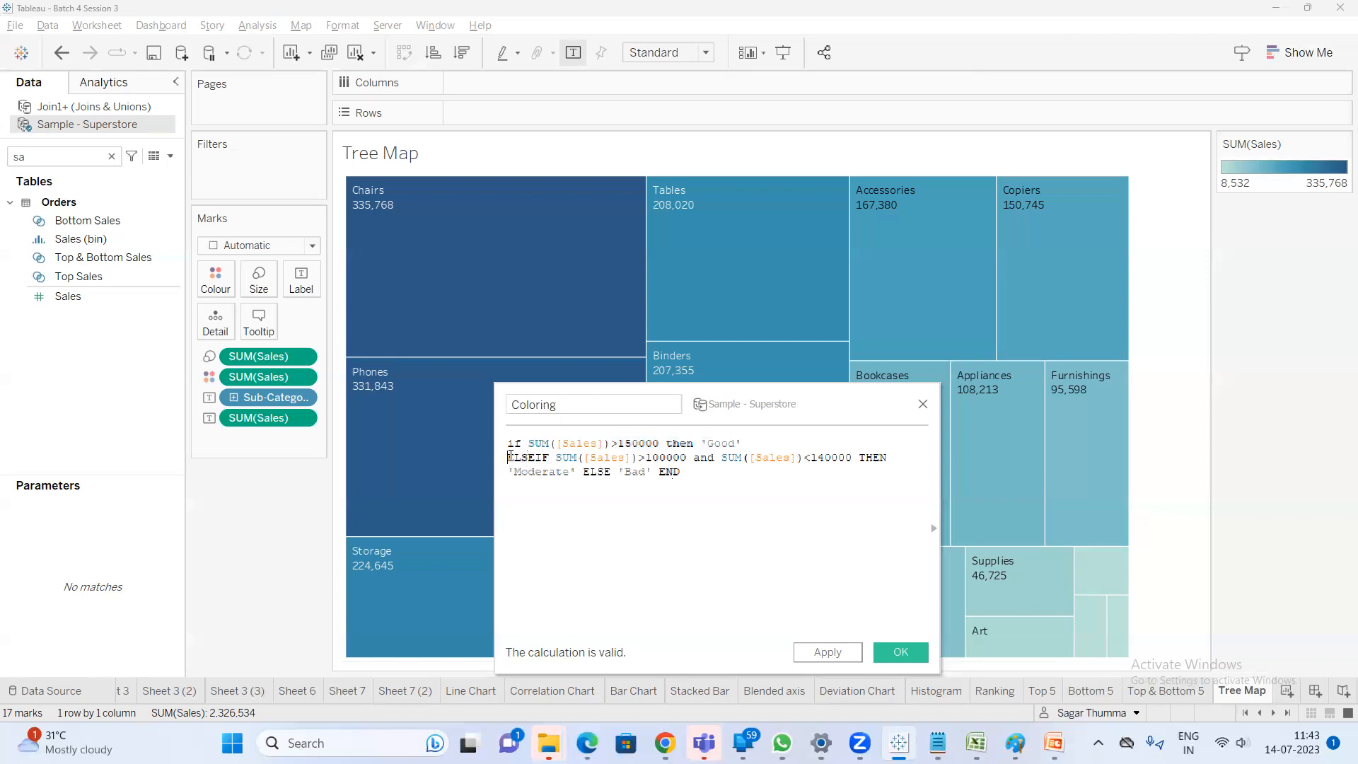
left_click_drag(511, 457, 852, 458)
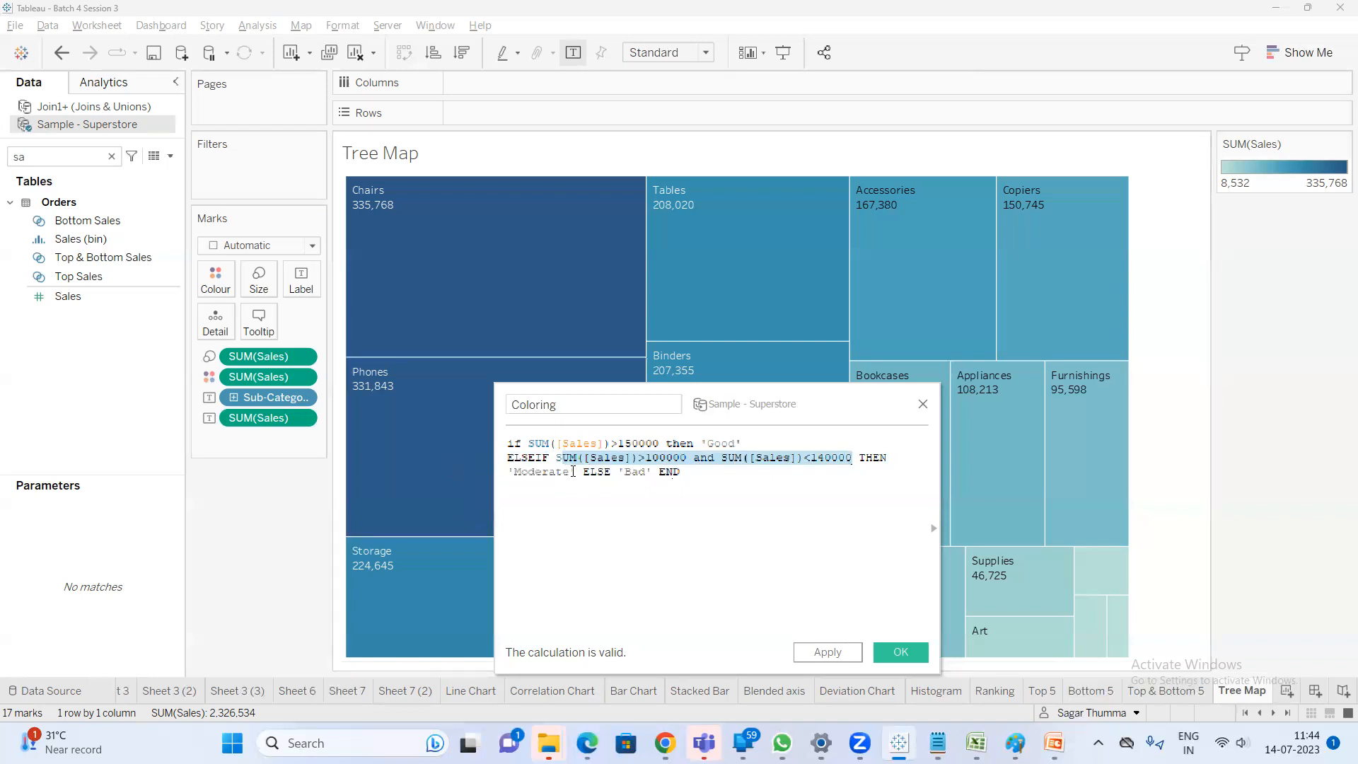
left_click(578, 470)
key("Return")
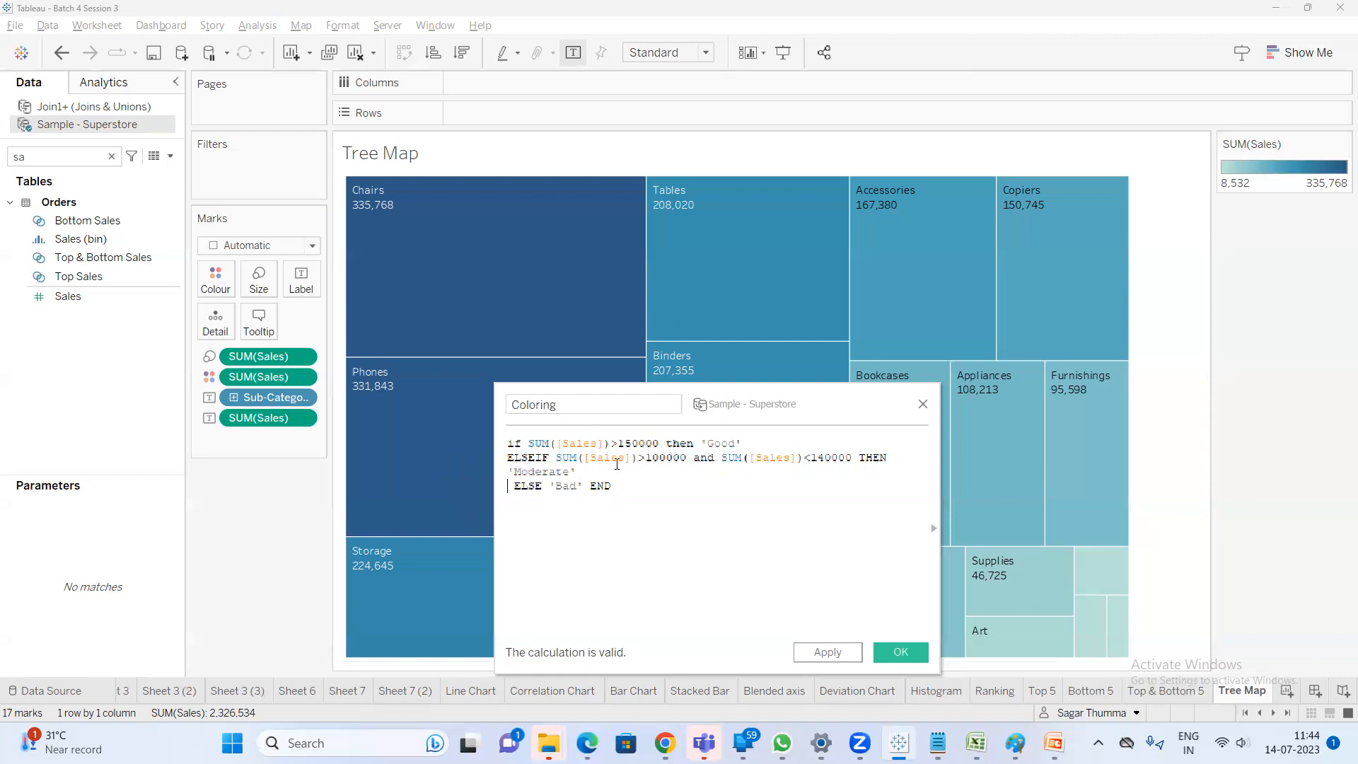
left_click_drag(517, 487, 623, 487)
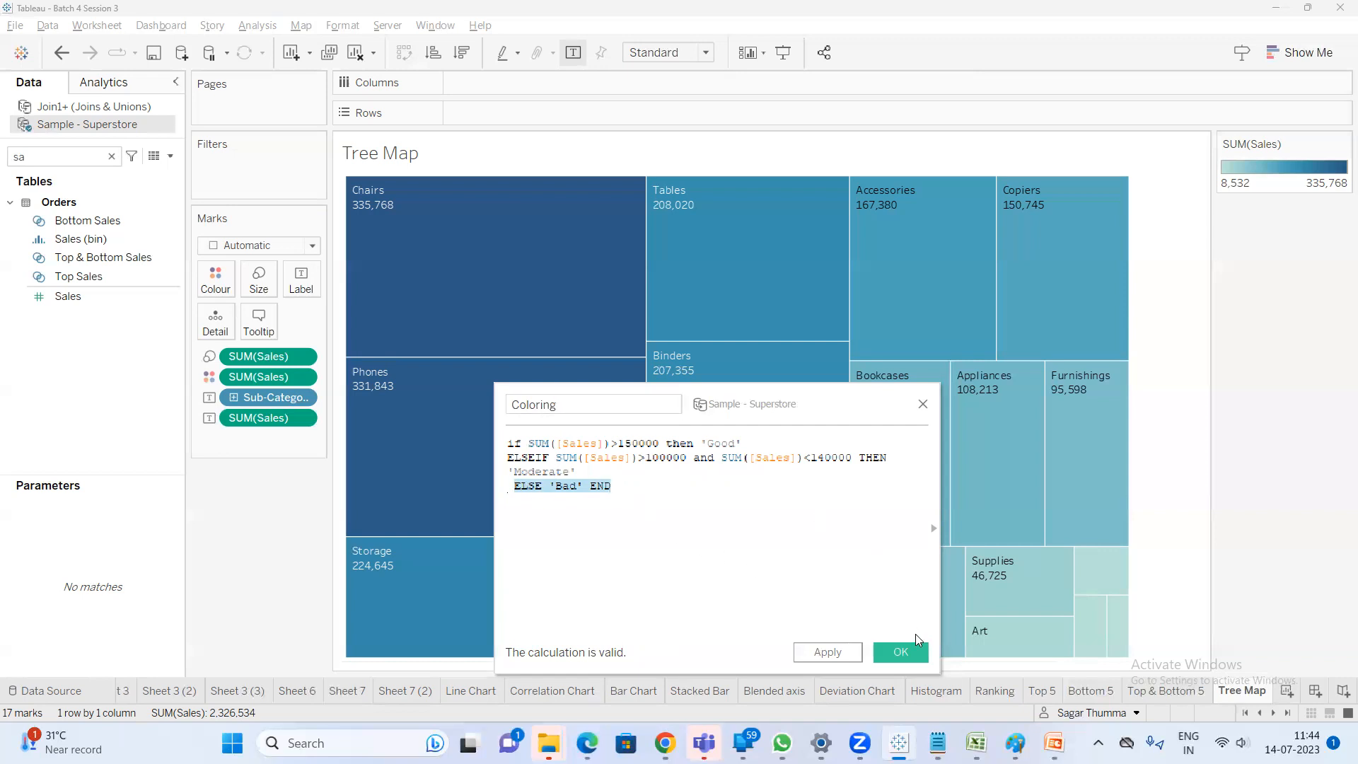
left_click(901, 652)
left_click(46, 153)
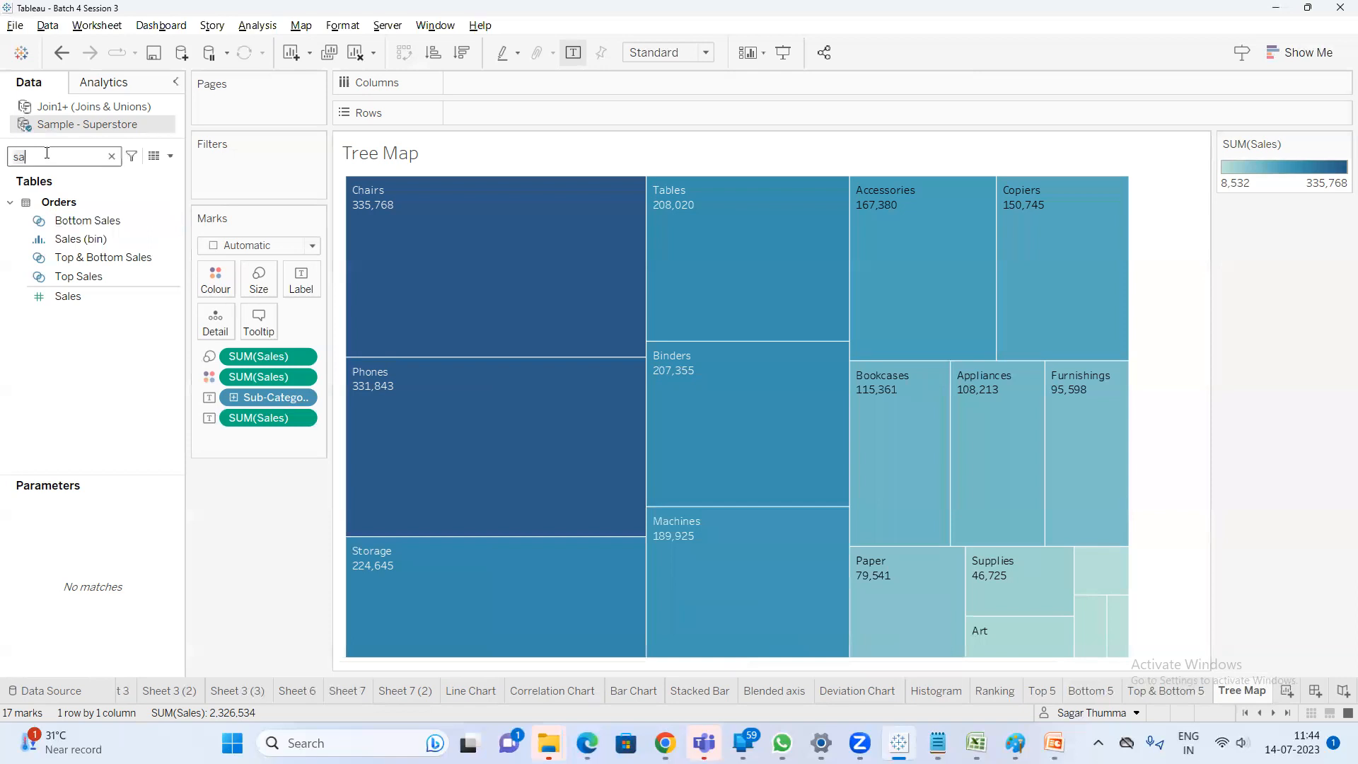
Put the Coloring field on Color for the tree map
key("BackSpace")
key("BackSpace")
type("colo")
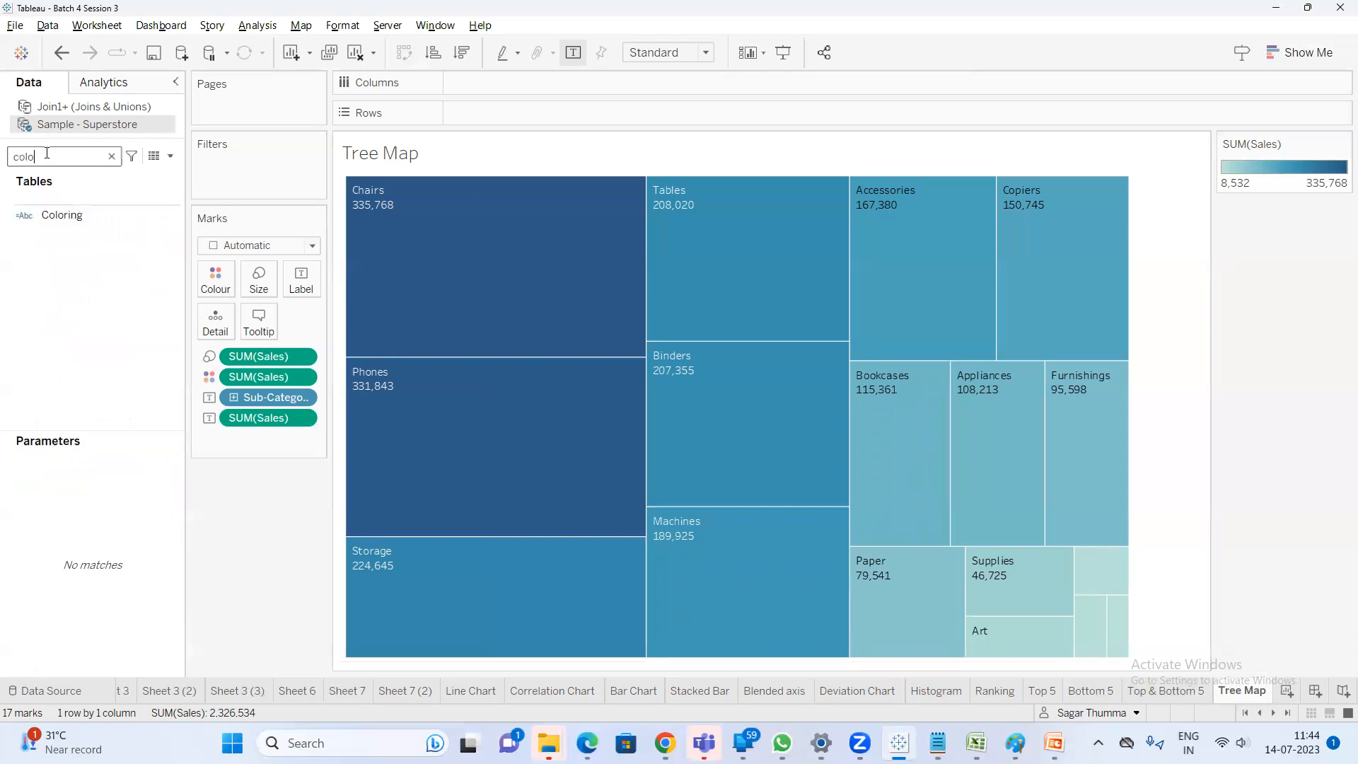
left_click_drag(233, 377, 208, 273)
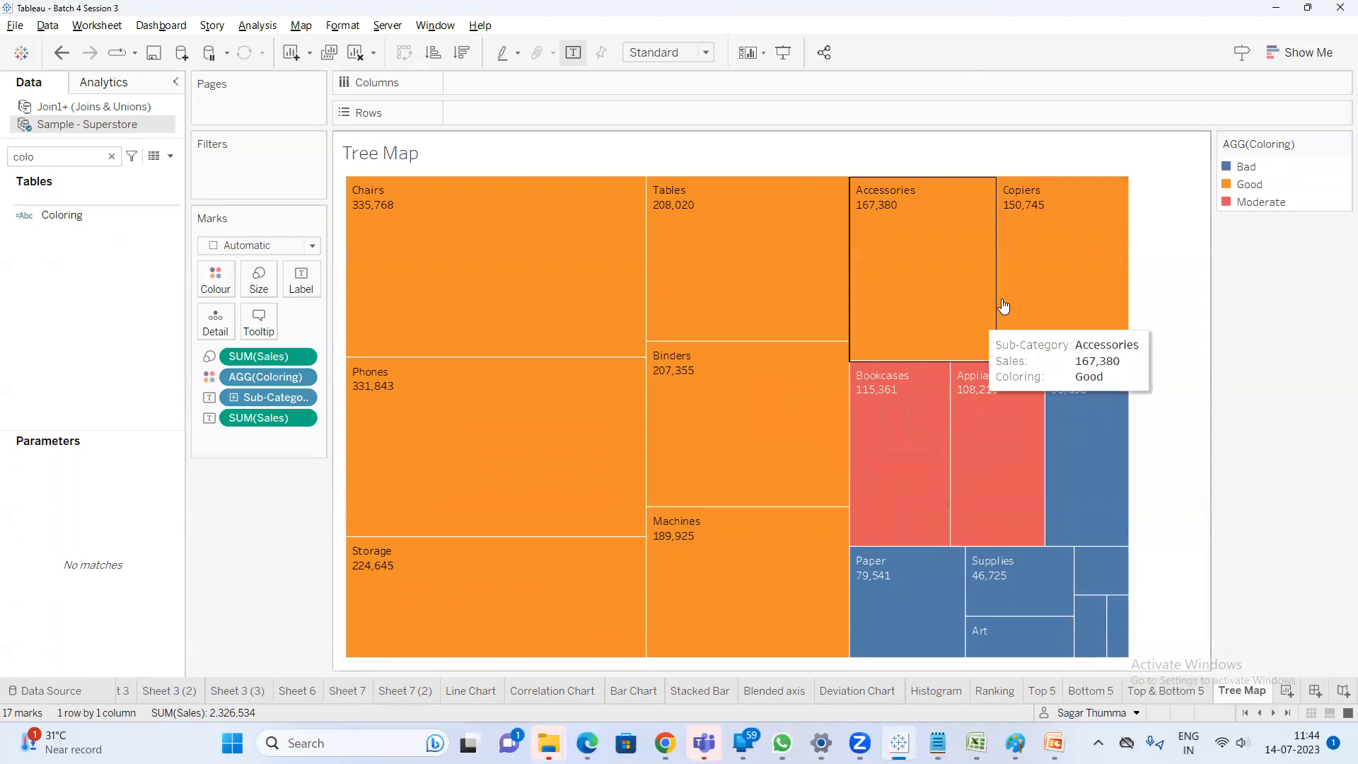
Set the Coloring colours: Good green, Bad red, Moderate orange
double_click(1254, 205)
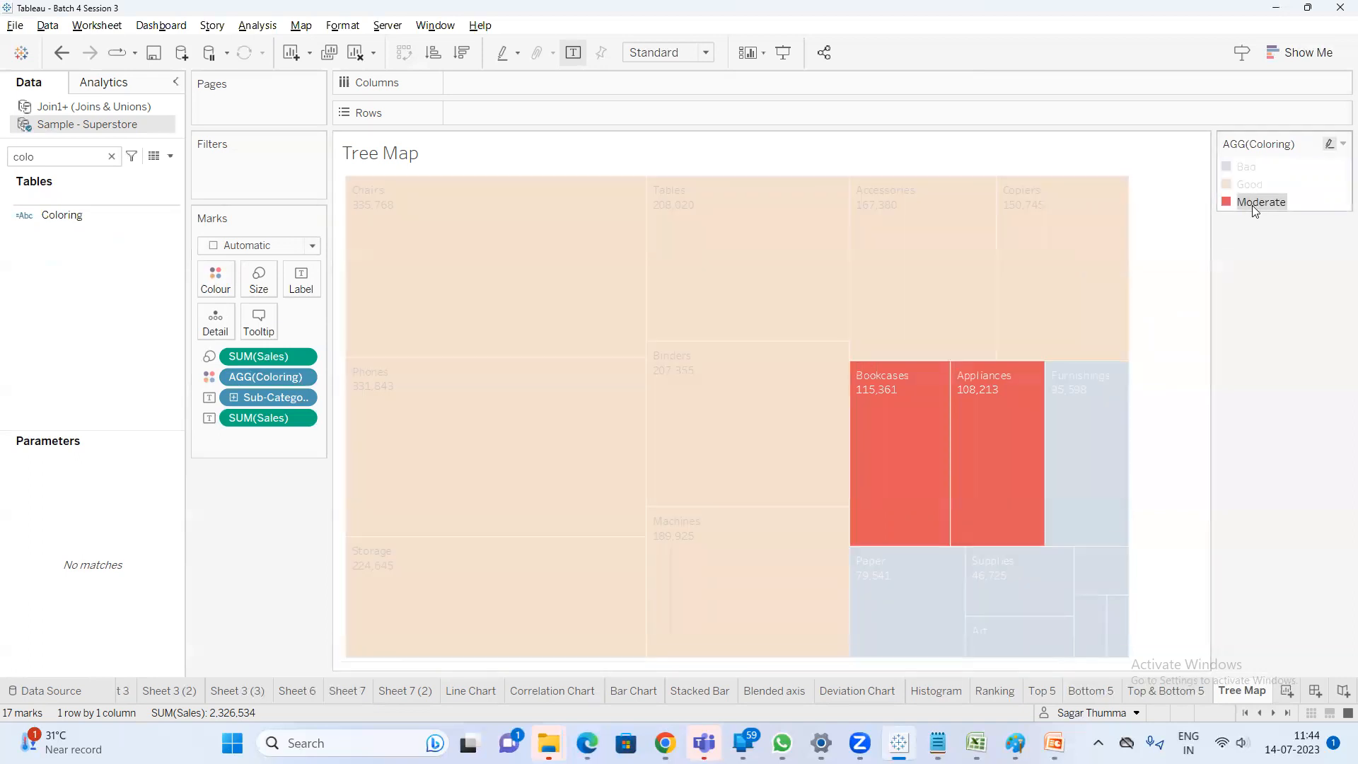
left_click(467, 220)
left_click(701, 380)
left_click(464, 202)
left_click(712, 314)
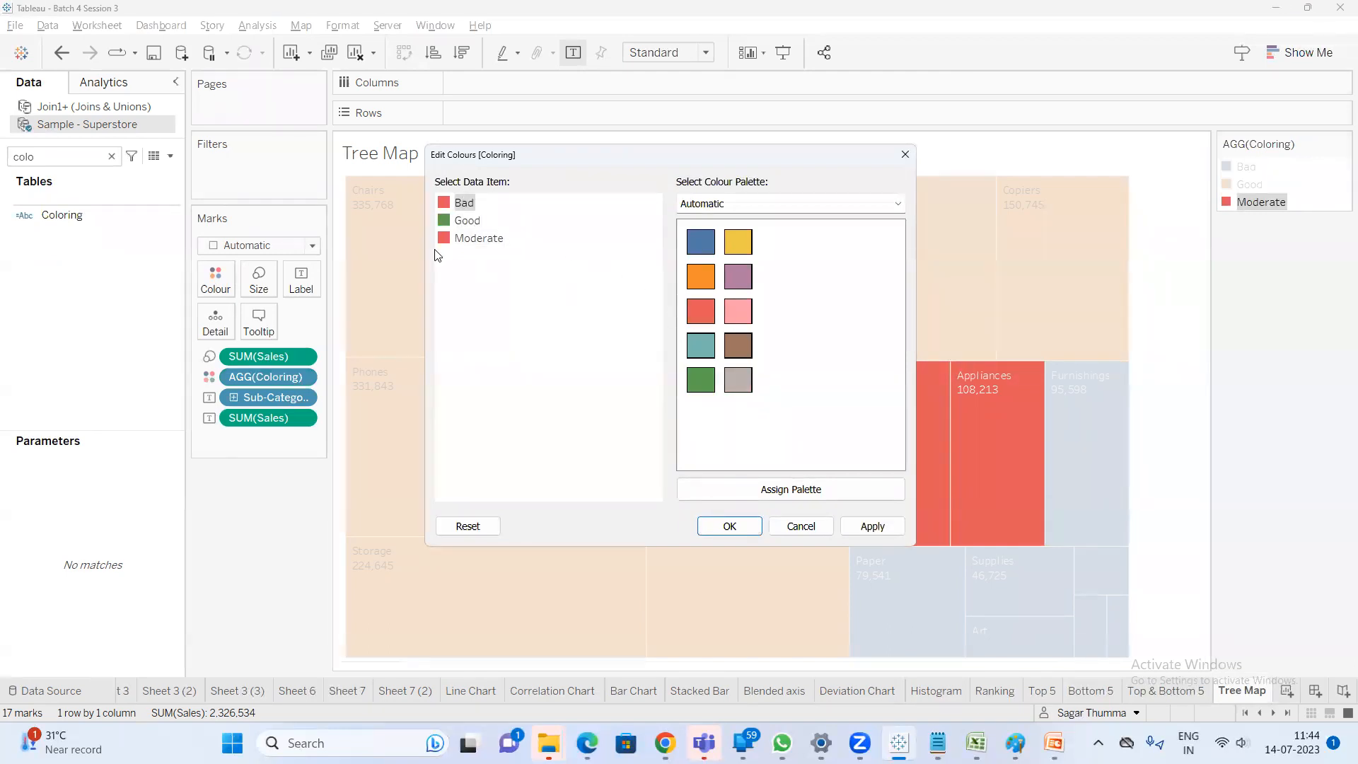
left_click(479, 238)
left_click(699, 278)
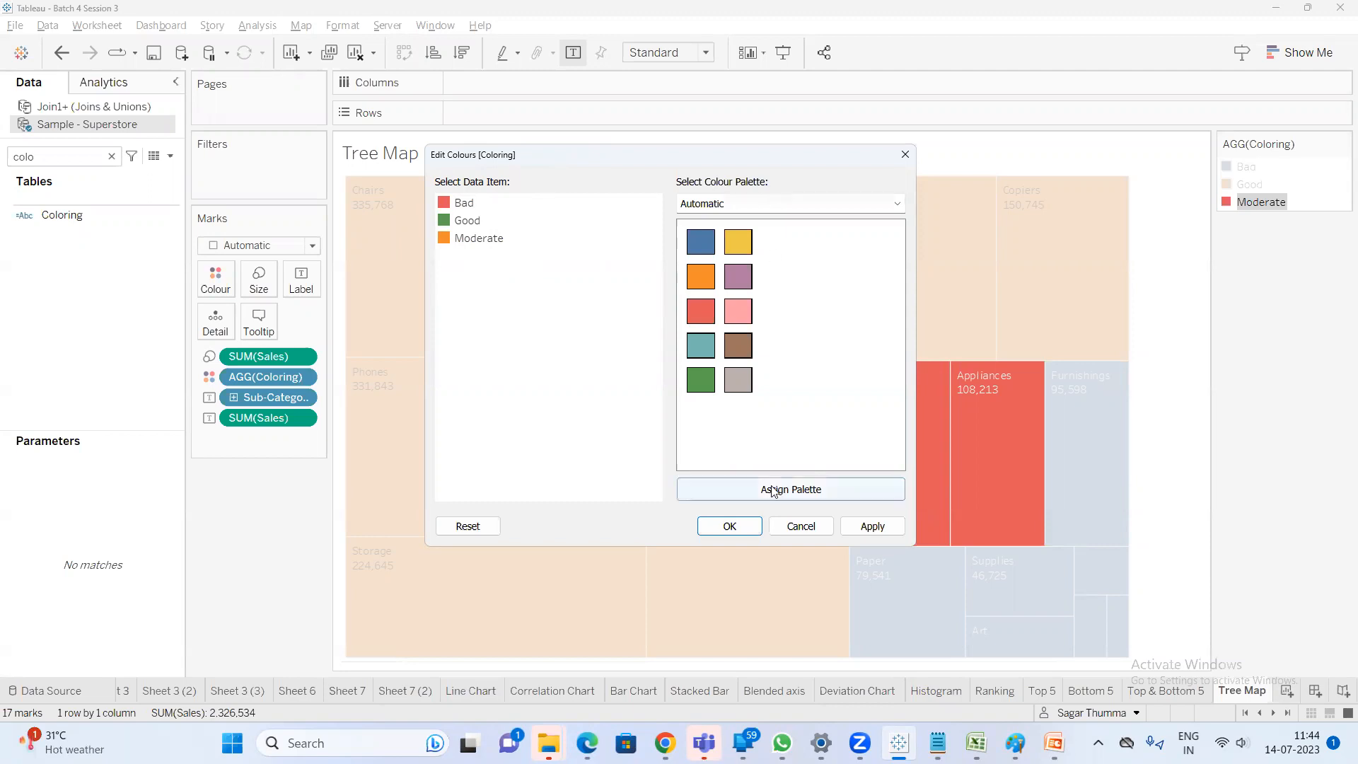
left_click(741, 530)
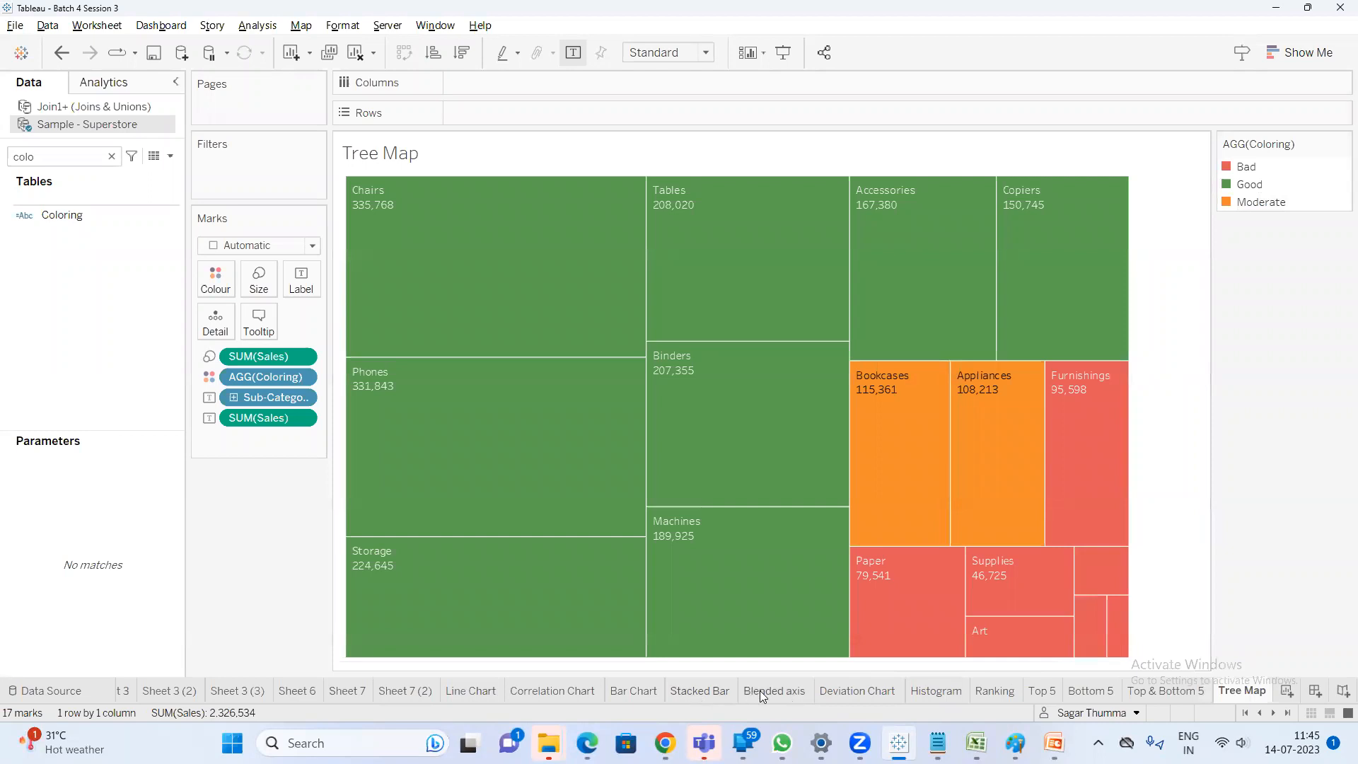
On the Stacked Bar sheet, change the Bookcases colour to light blue
left_click(693, 696)
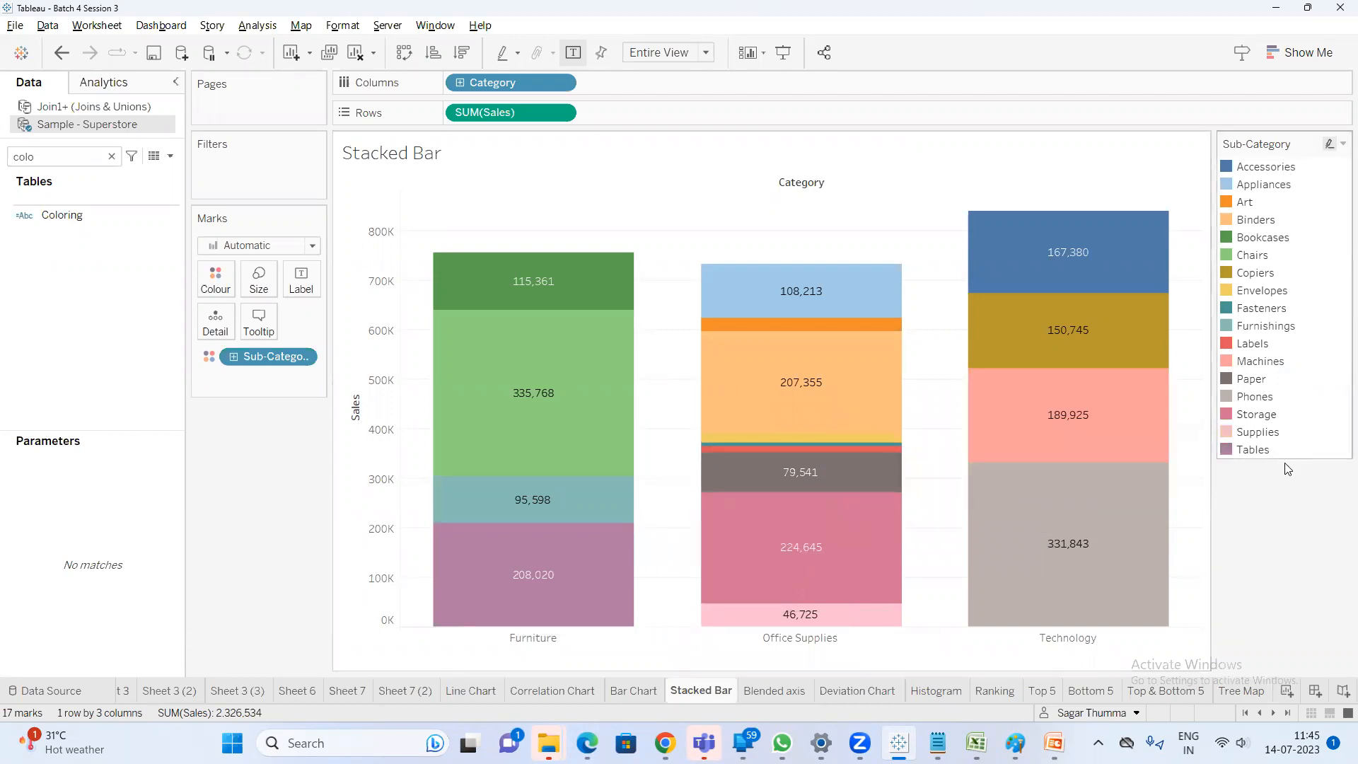
double_click(1271, 239)
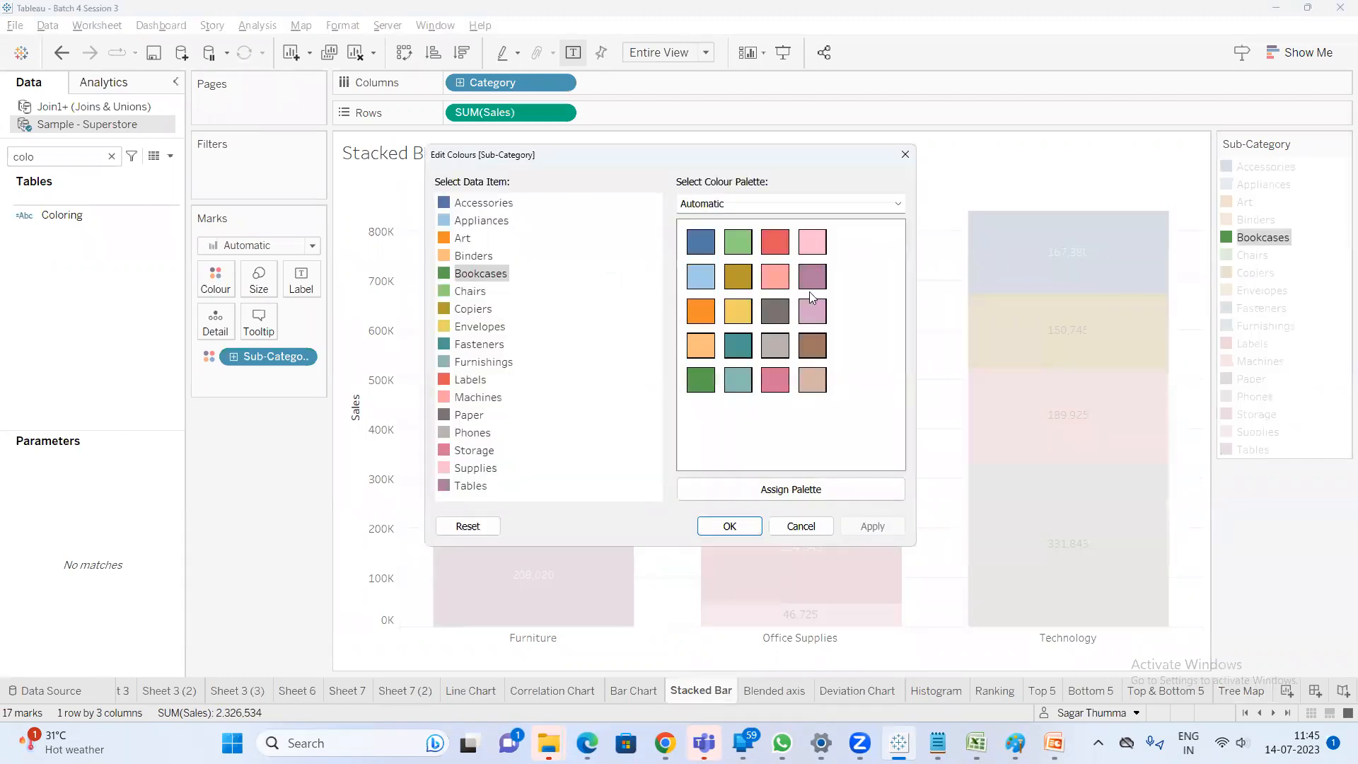
left_click(701, 277)
left_click(736, 529)
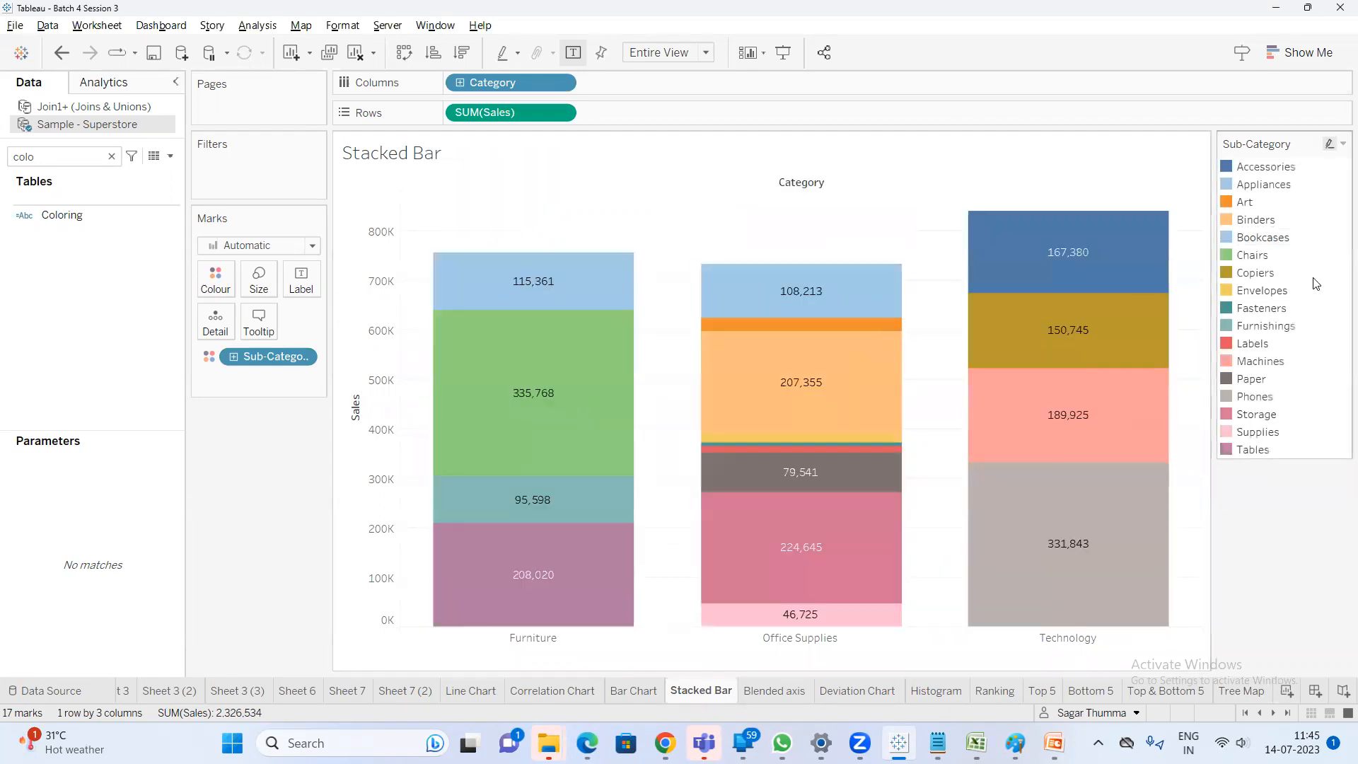
Make Labels yellow, clear the Labels highlight, and go back to the Tree Map sheet
double_click(1253, 345)
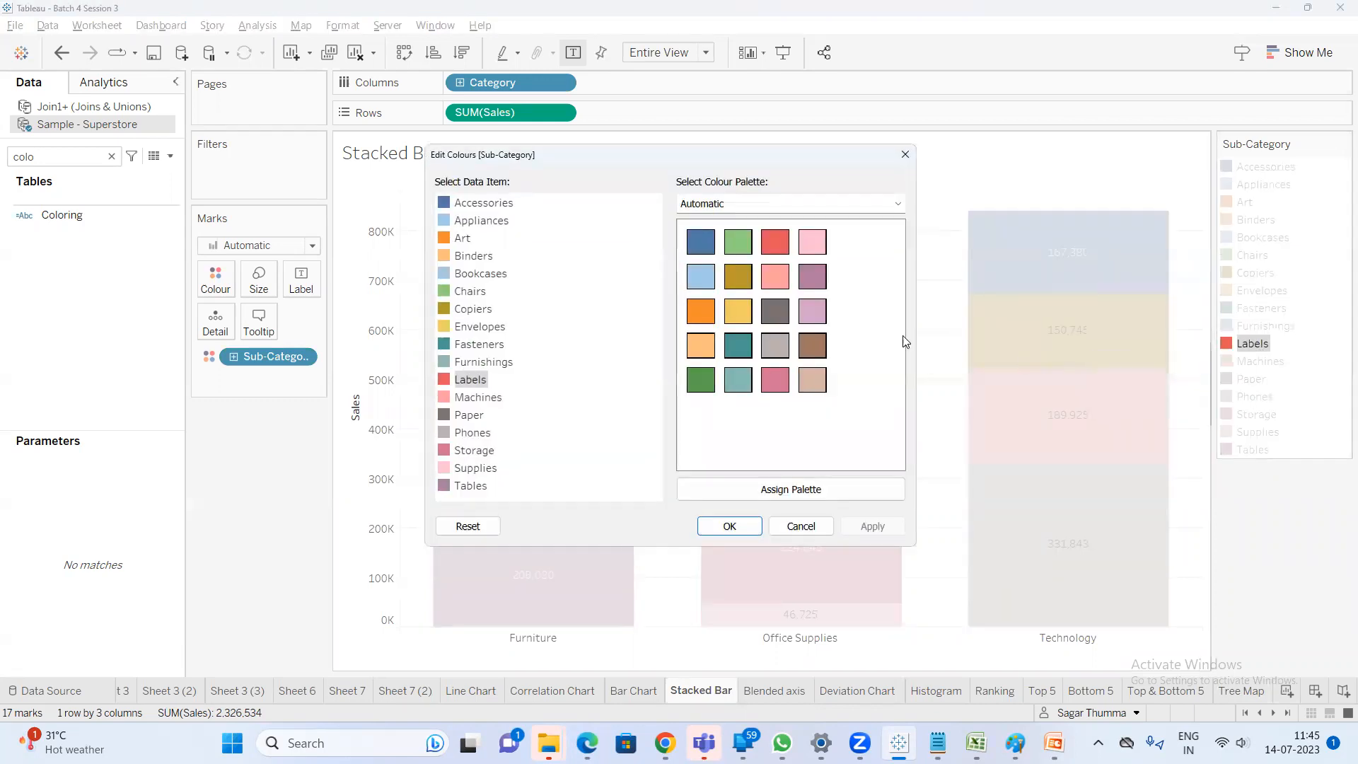
left_click(738, 312)
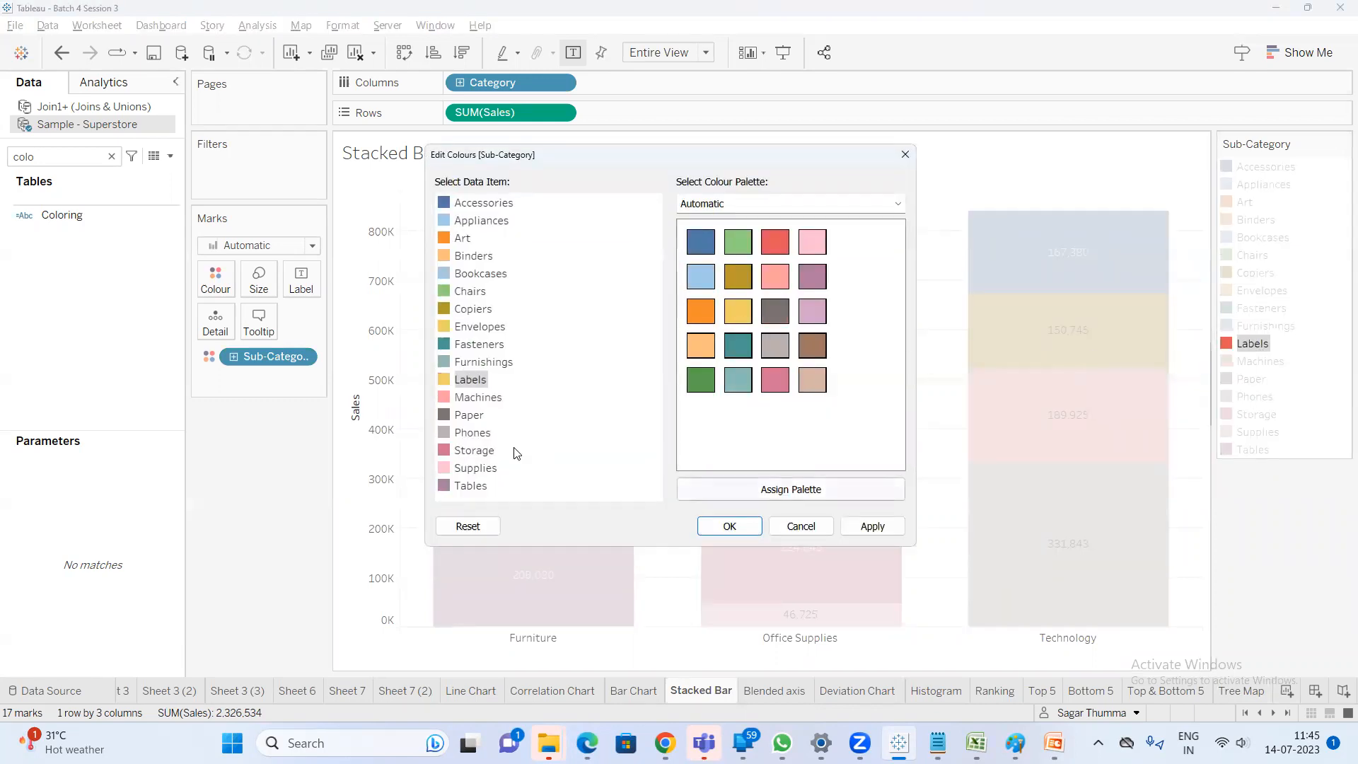
left_click(742, 532)
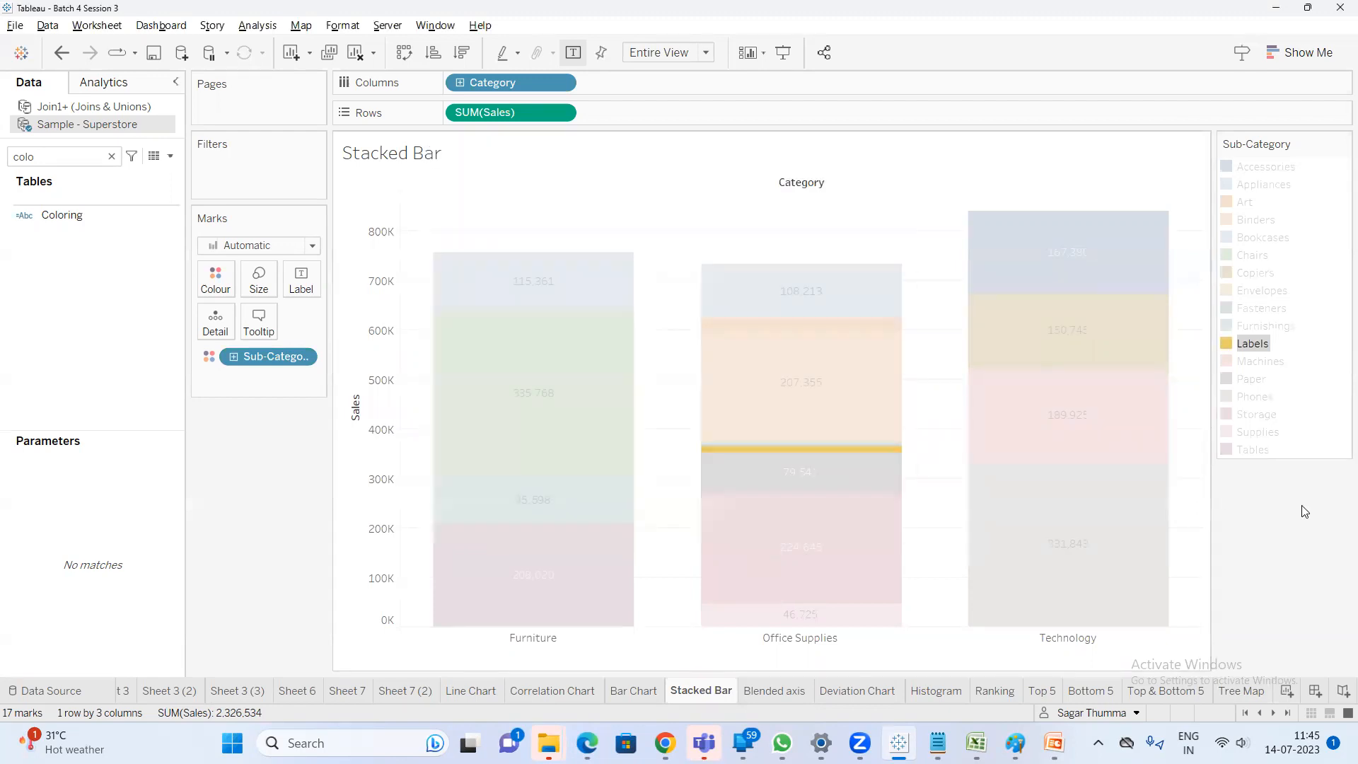
left_click(1301, 511)
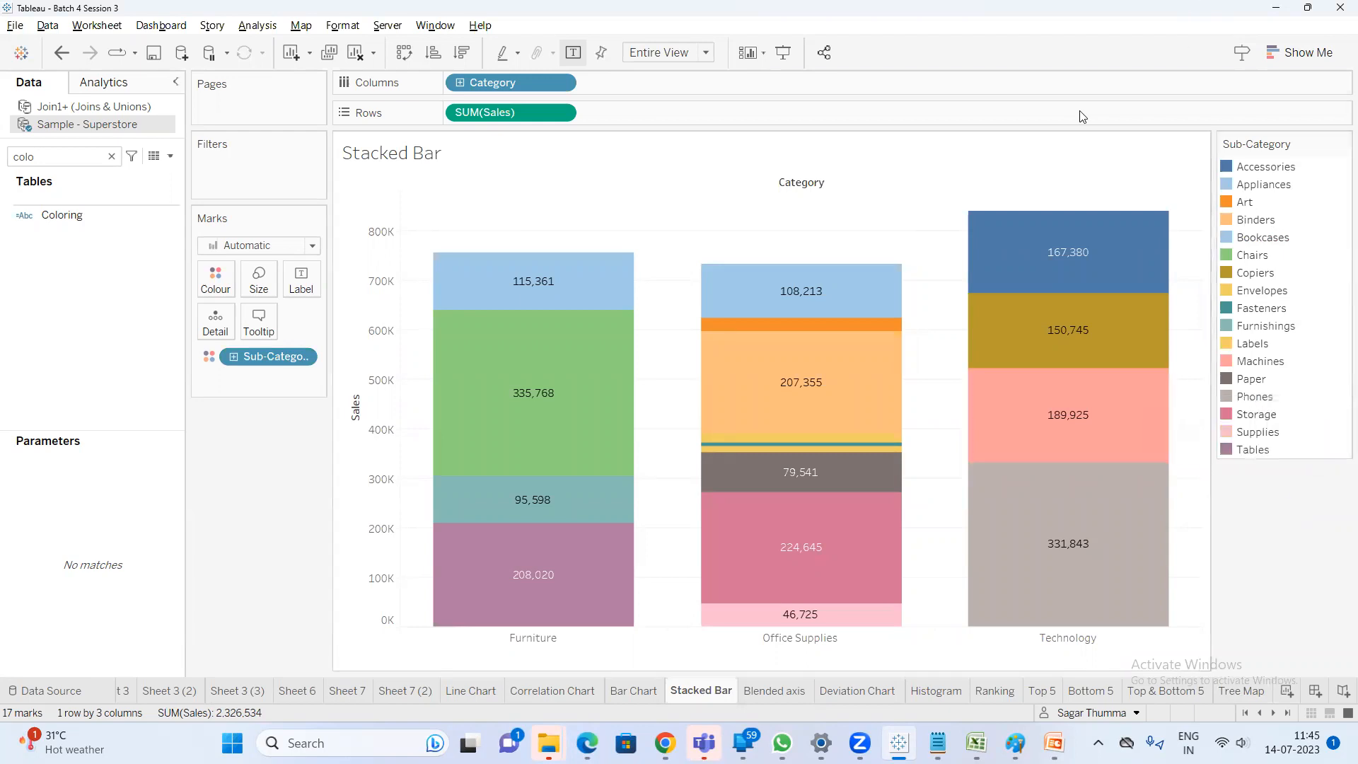
left_click(1242, 691)
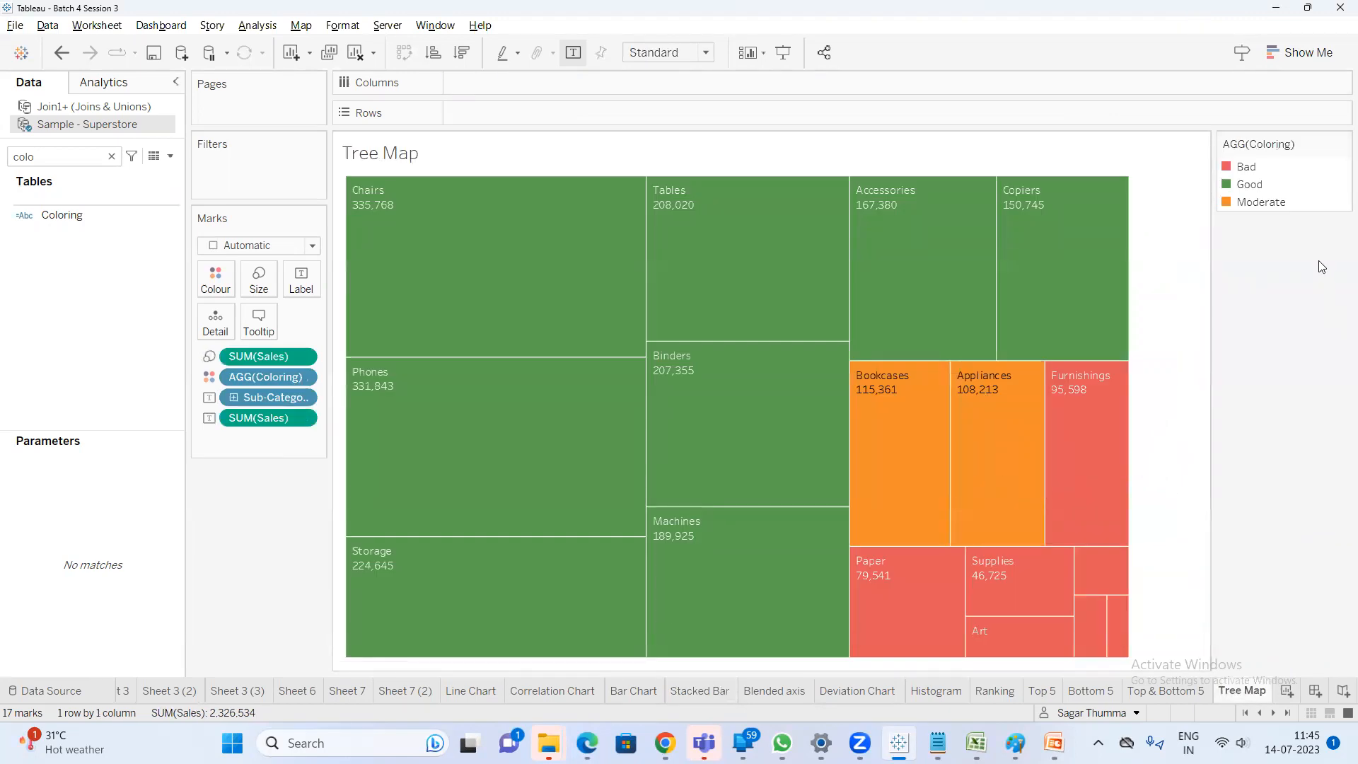
Open Edit Colours from the AGG(Coloring) legend and move the dialog lower right
left_click(1280, 203)
double_click(1278, 203)
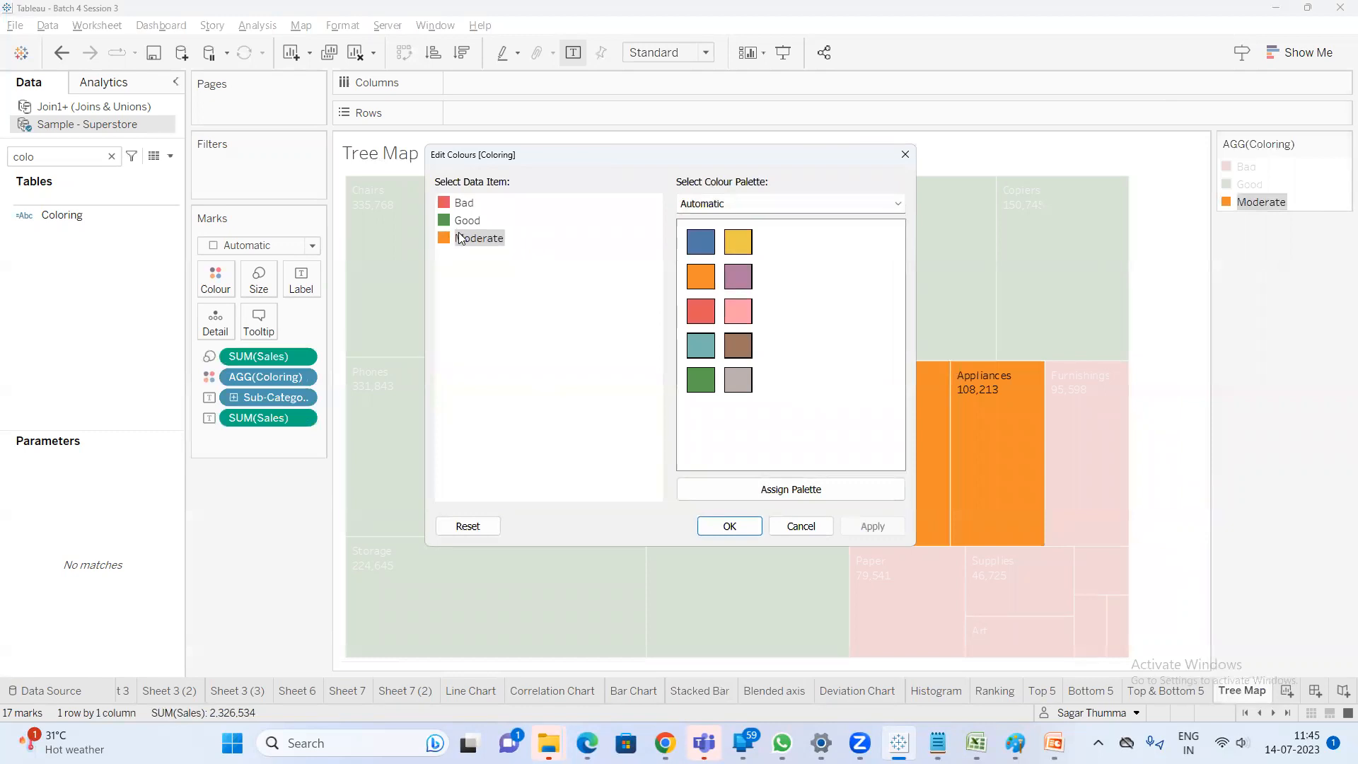
left_click_drag(469, 162, 683, 284)
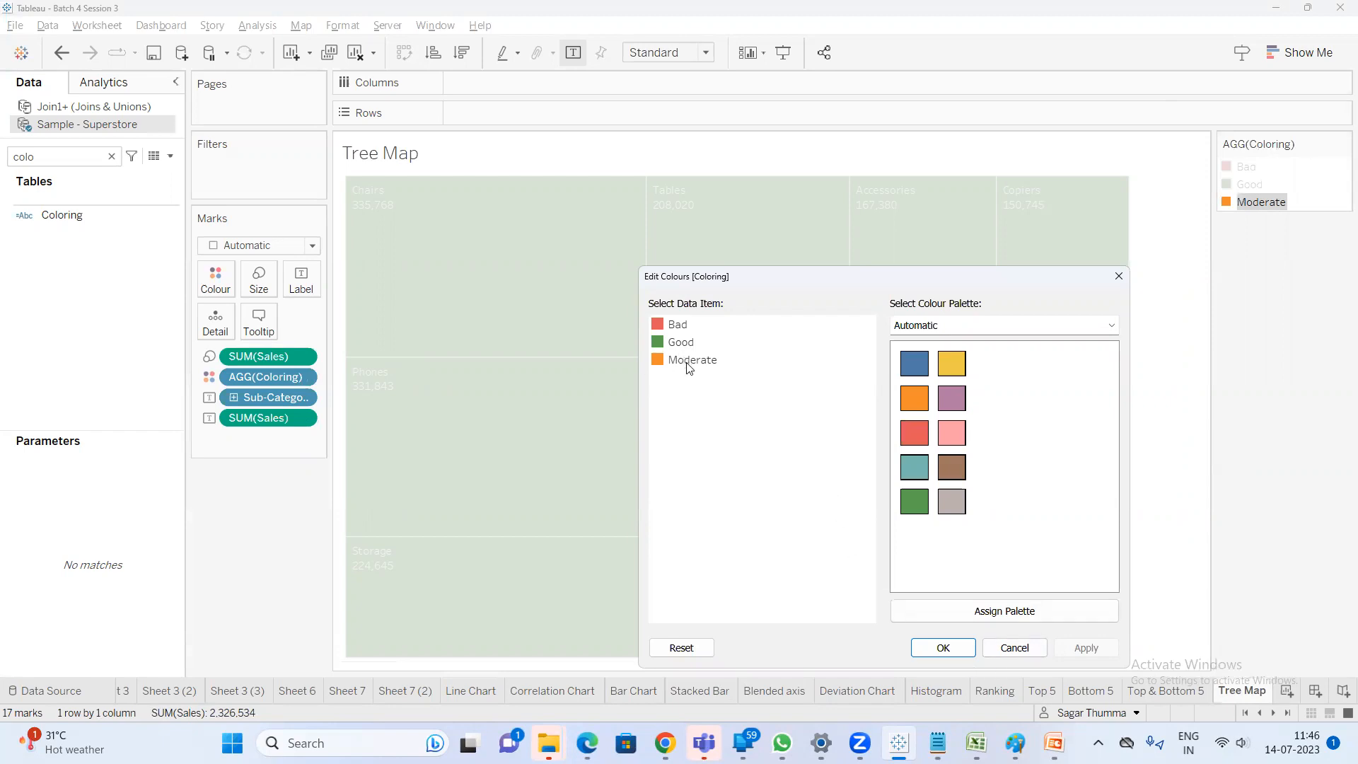
Confirm the Coloring colours: Bad red, Good green, Moderate orange
left_click(935, 651)
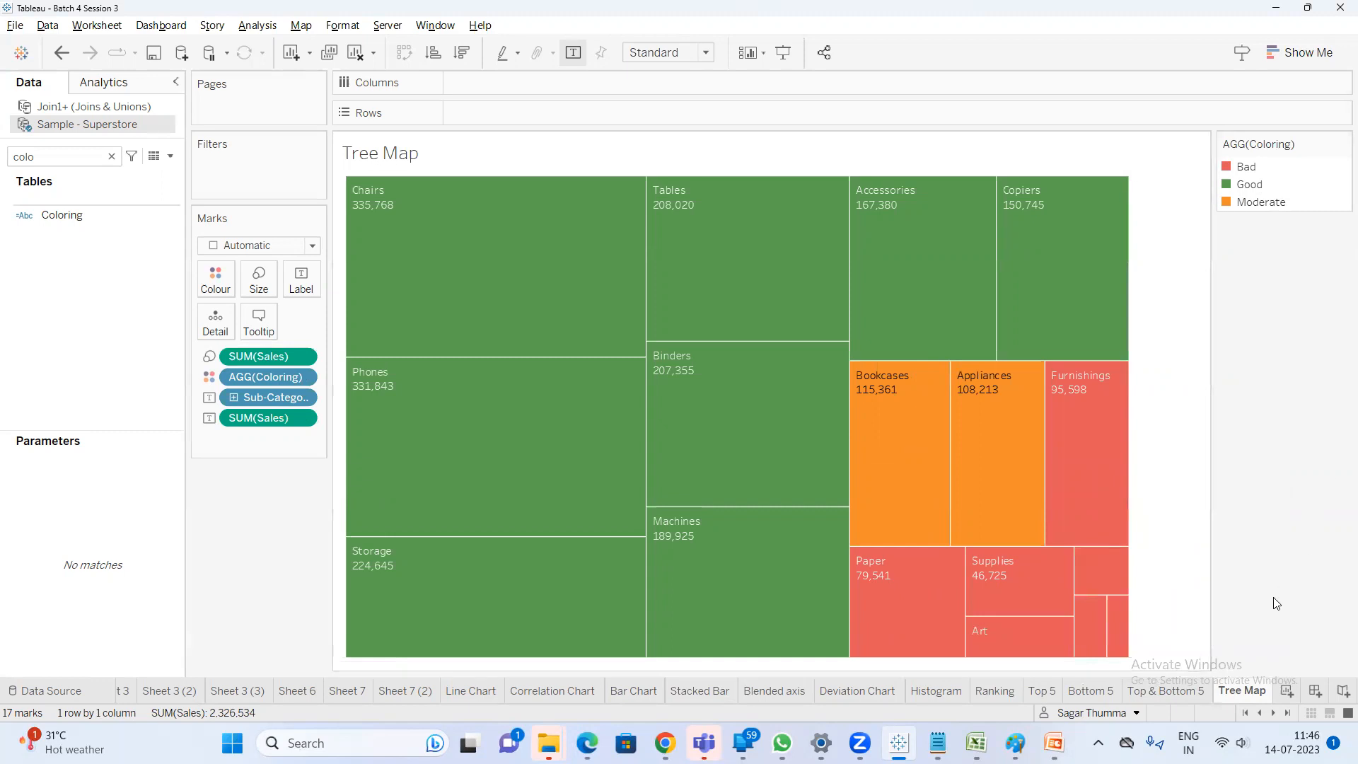
Add blank worksheet Sheet 21, clear the field search and expand the Location hierarchy
left_click(1293, 697)
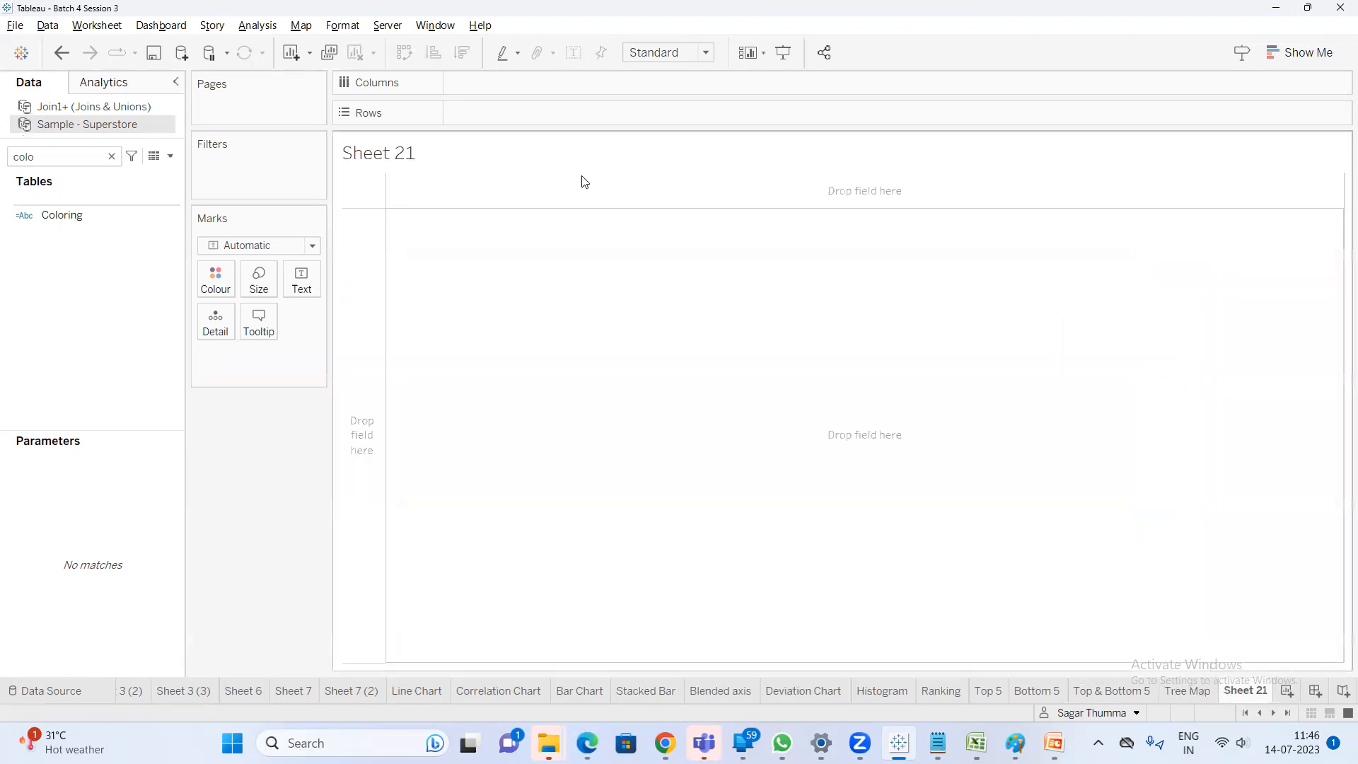
left_click(111, 158)
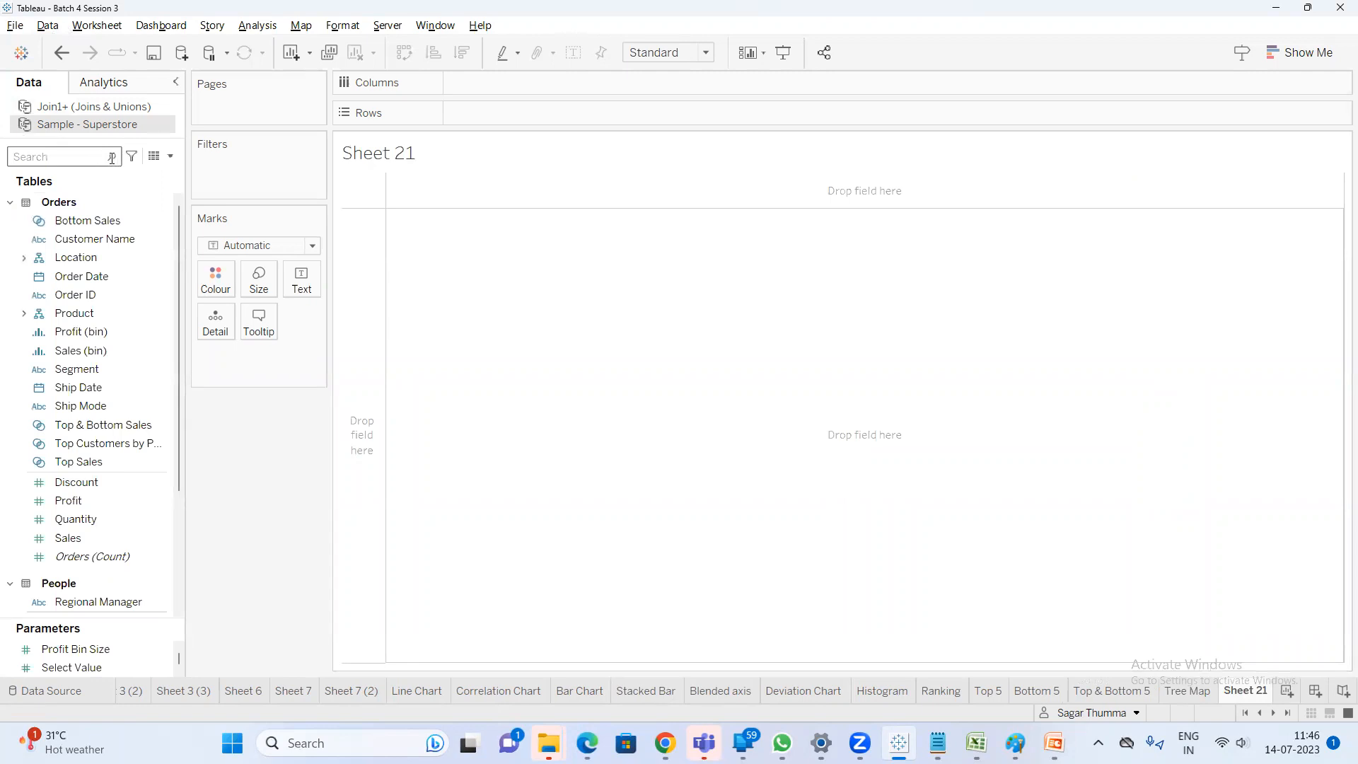
left_click(40, 261)
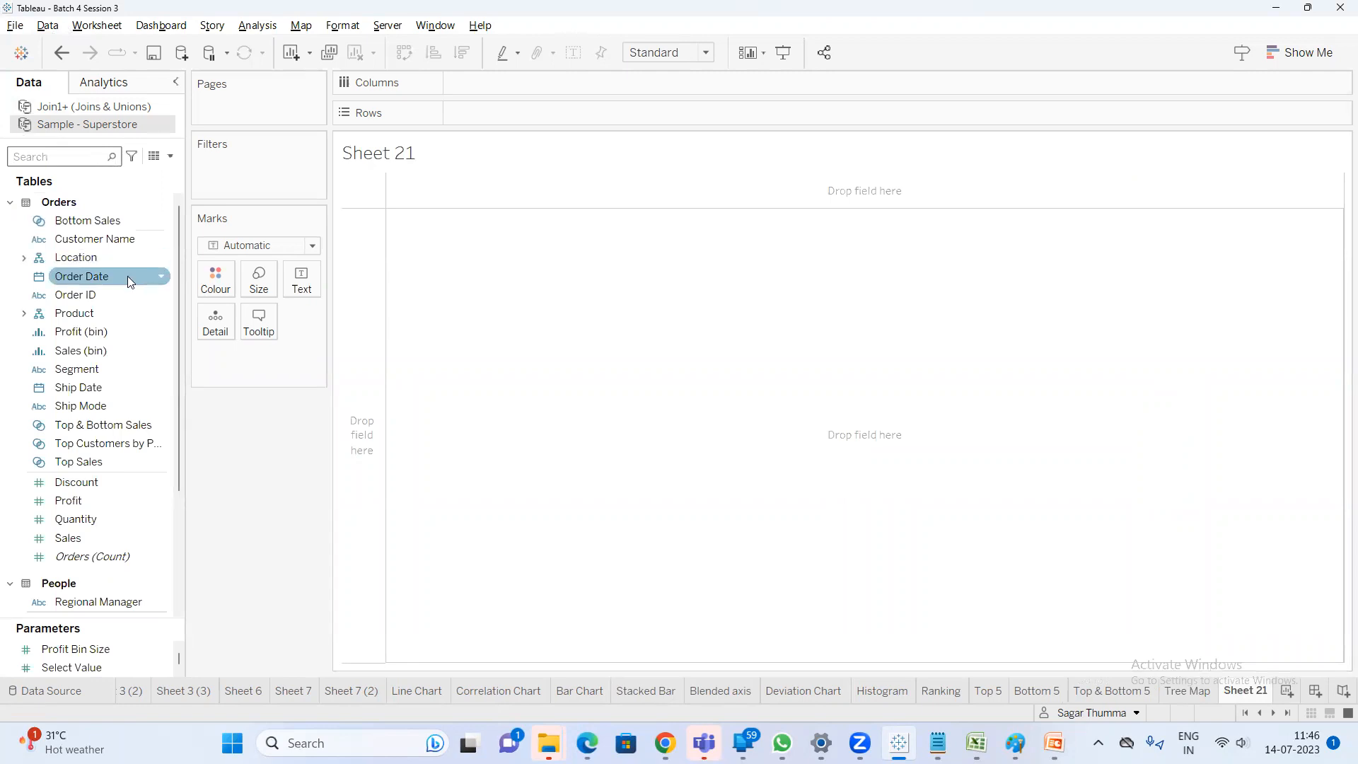
left_click(24, 258)
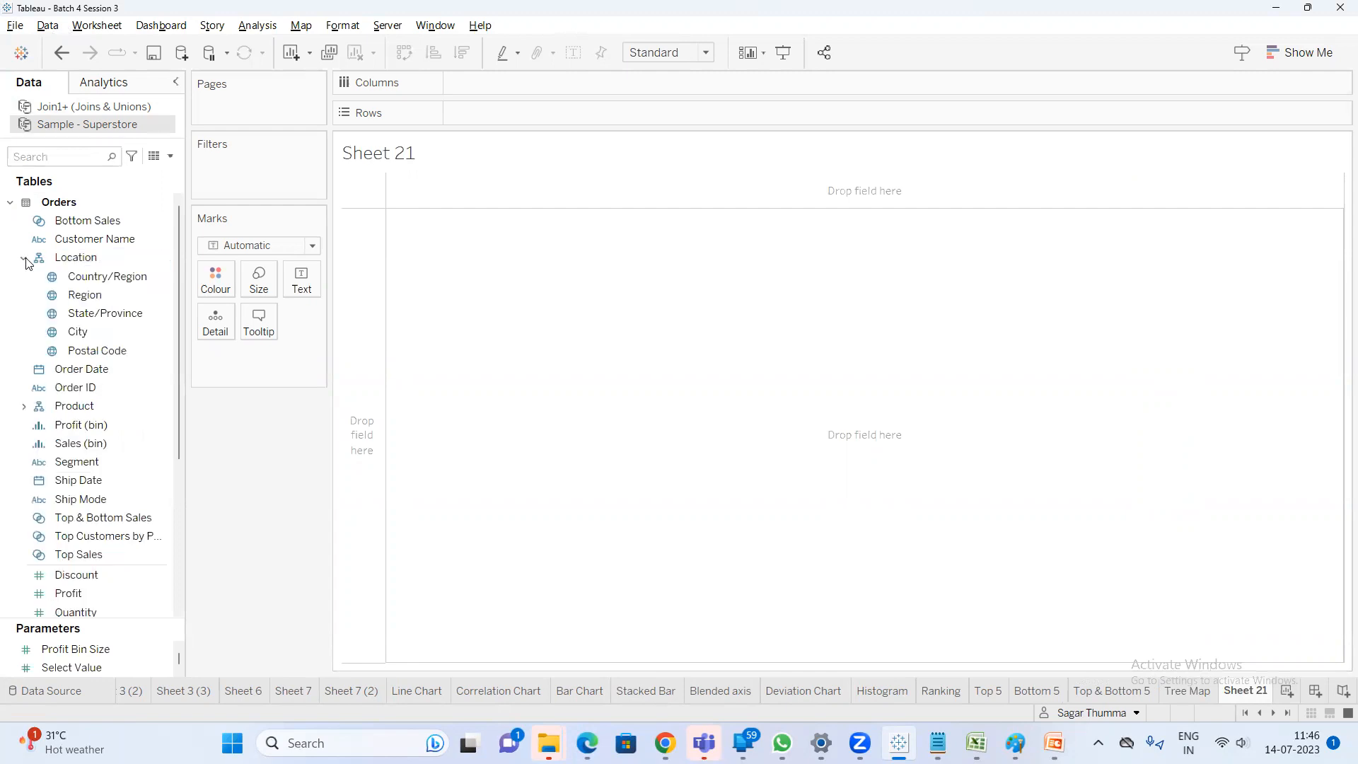
left_click(92, 278)
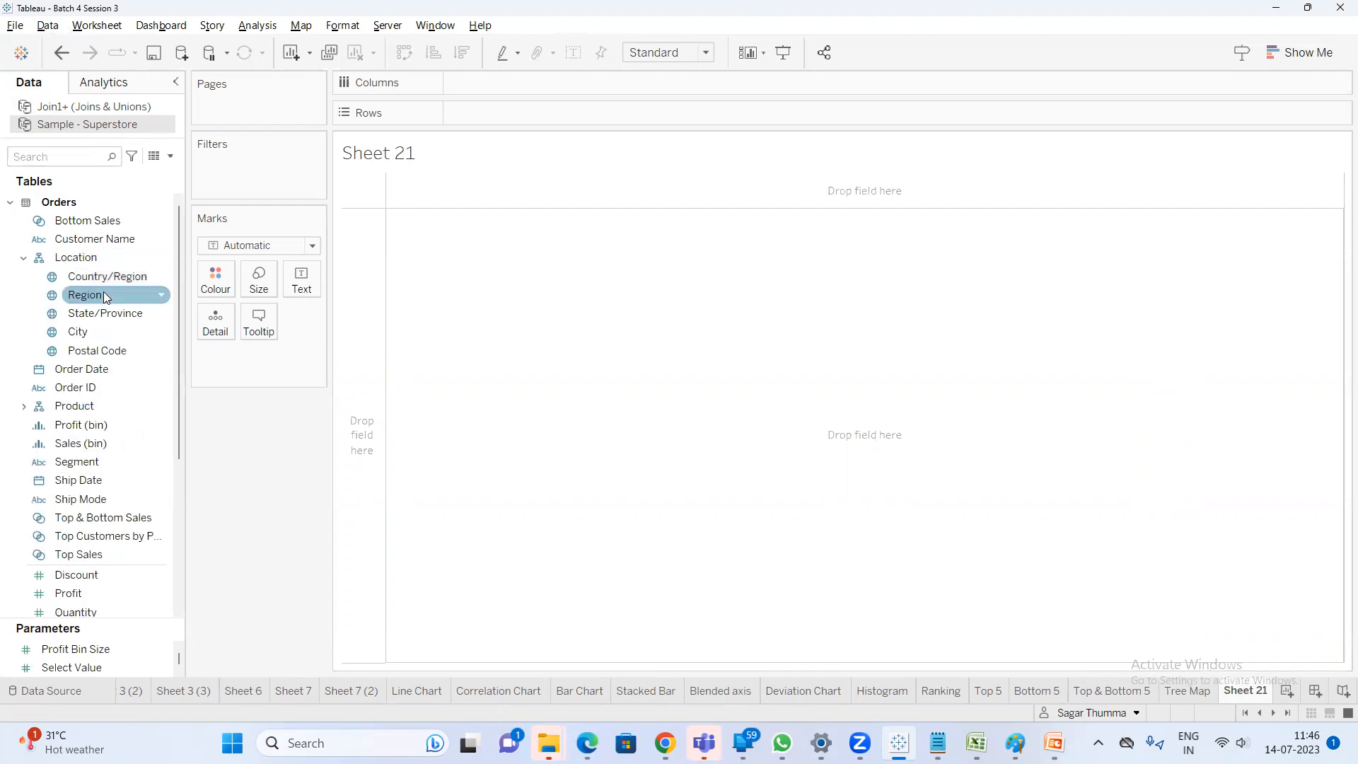
left_click(109, 298)
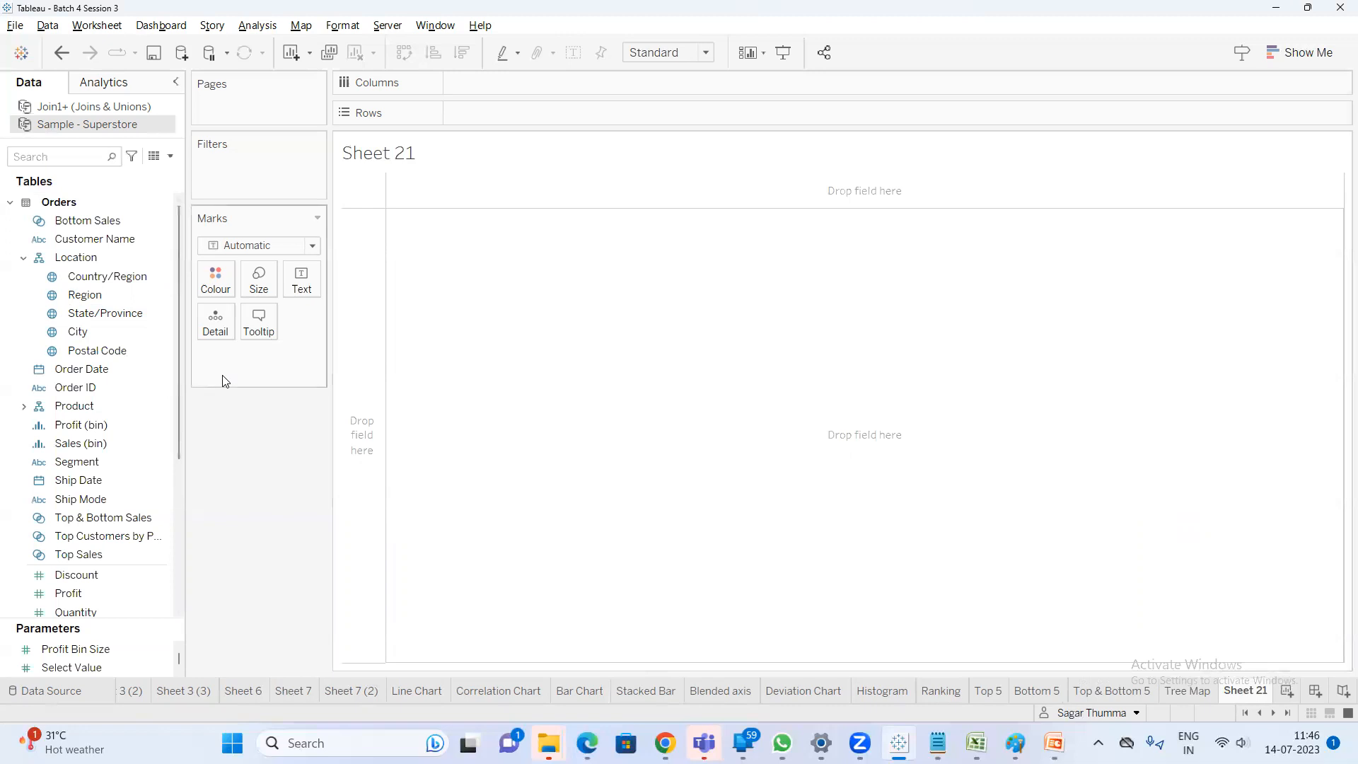
Launch Excel and enter headers Country, City, Postal Code in A1:C1, autofitting column C
key("super")
type("exc")
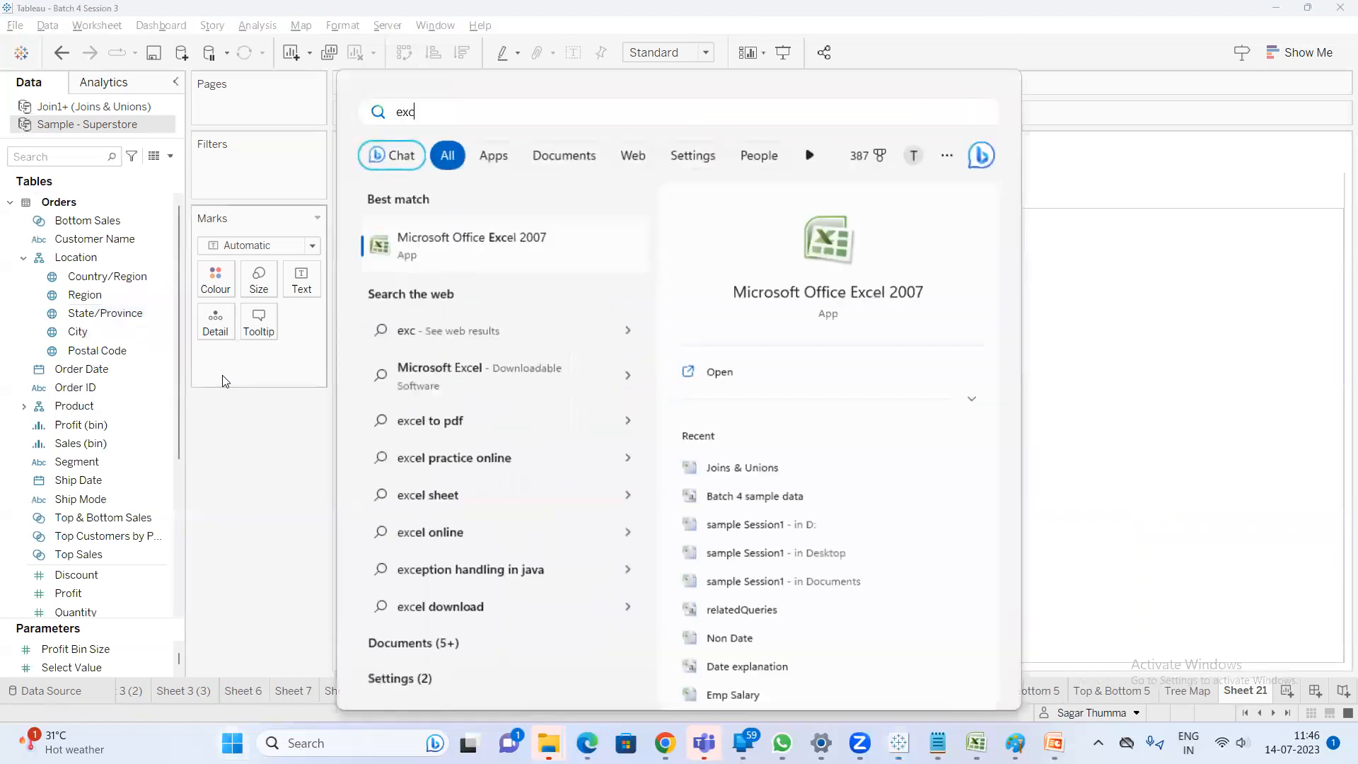
key("Return")
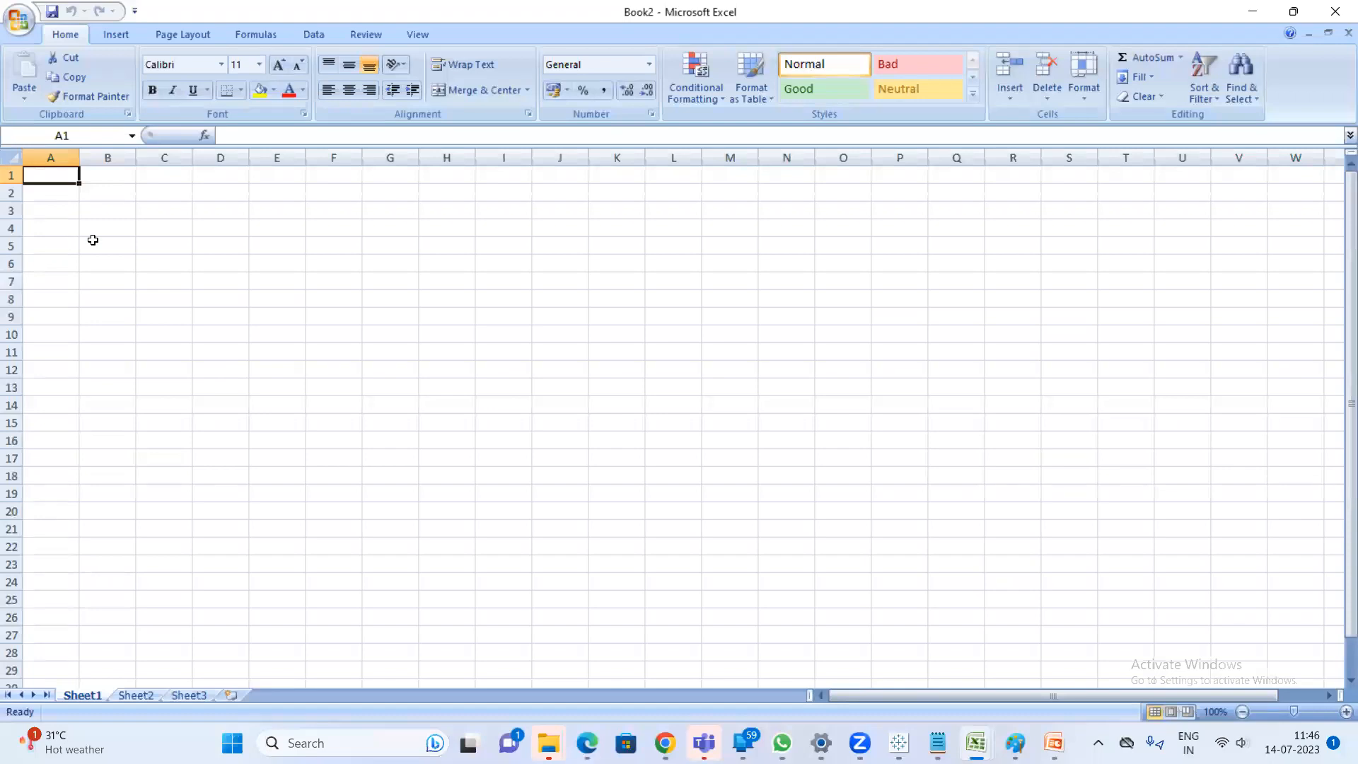
type("Country")
key("Return")
key("Up")
key("Right")
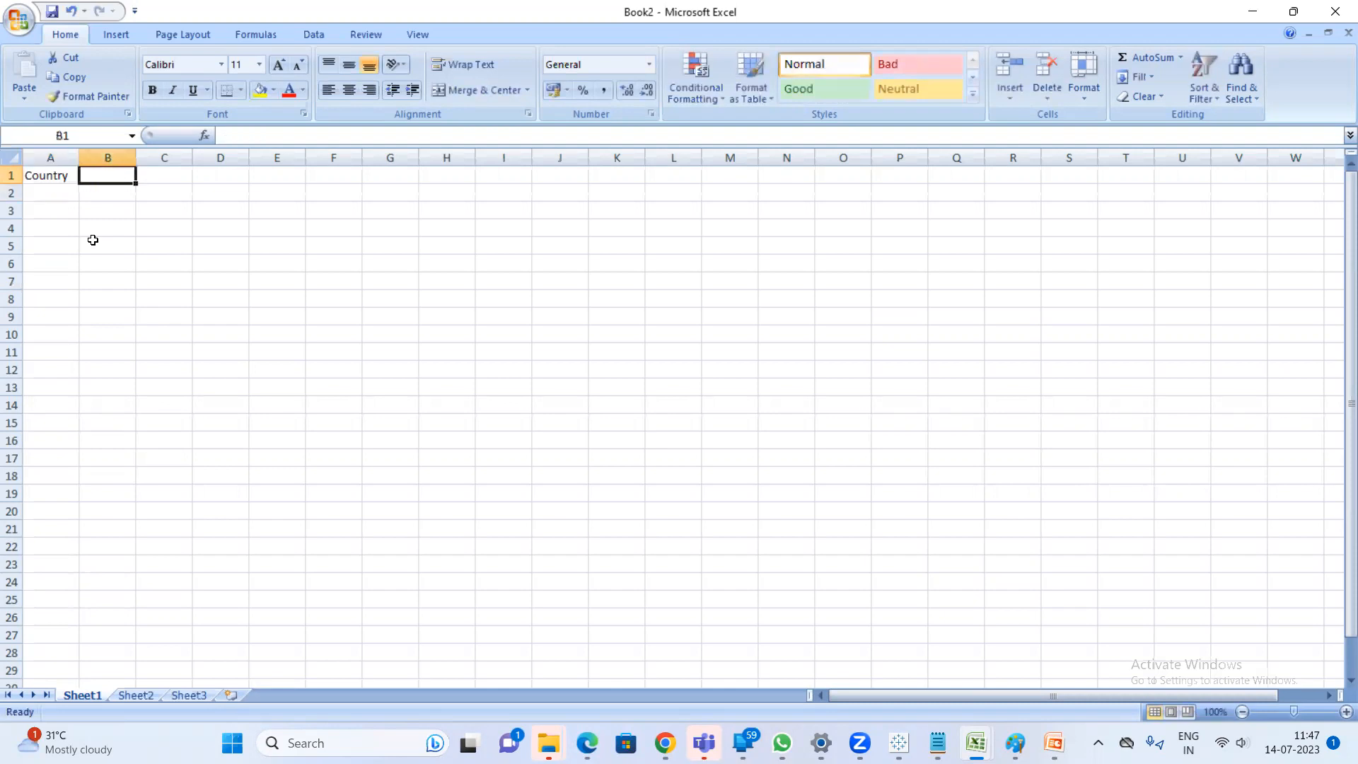
type("City")
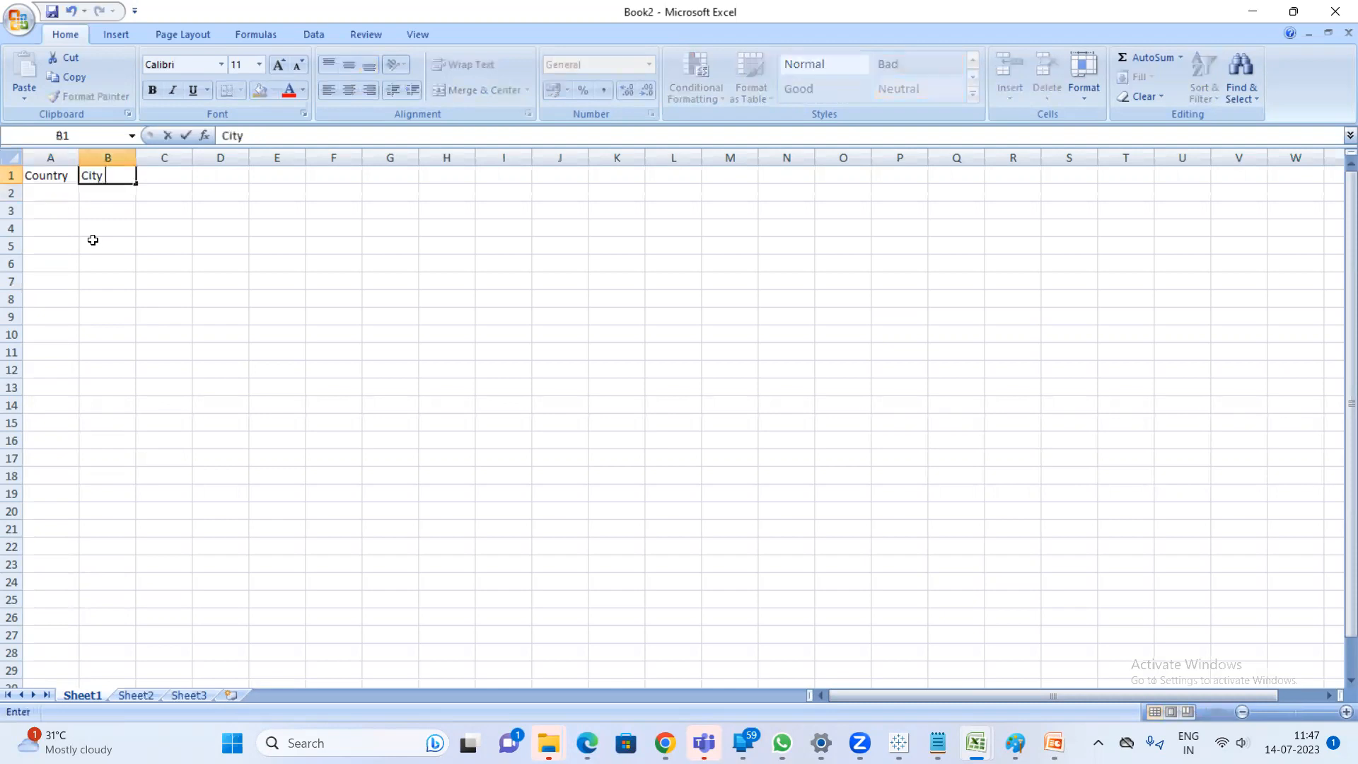
key("Return")
key("Up")
key("Right")
type("P")
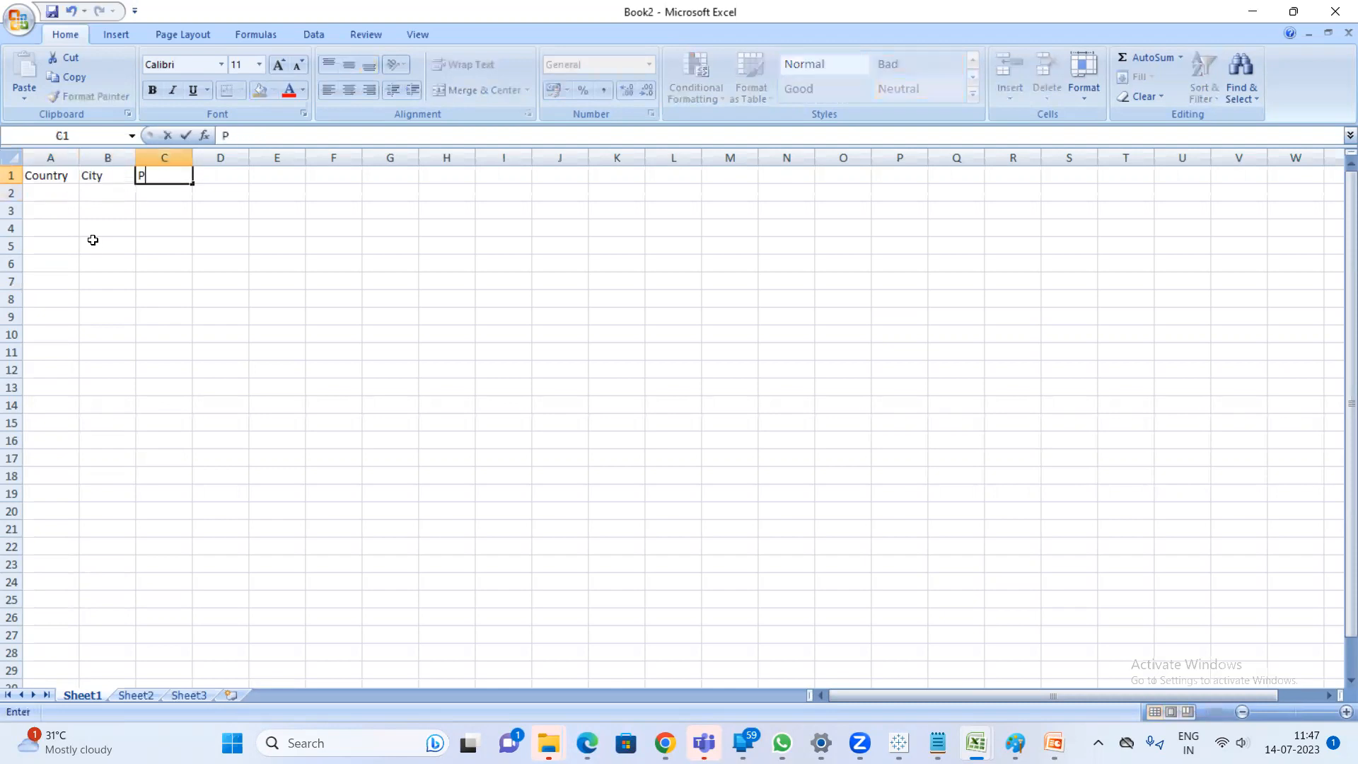
type("ostal Code")
key("Return")
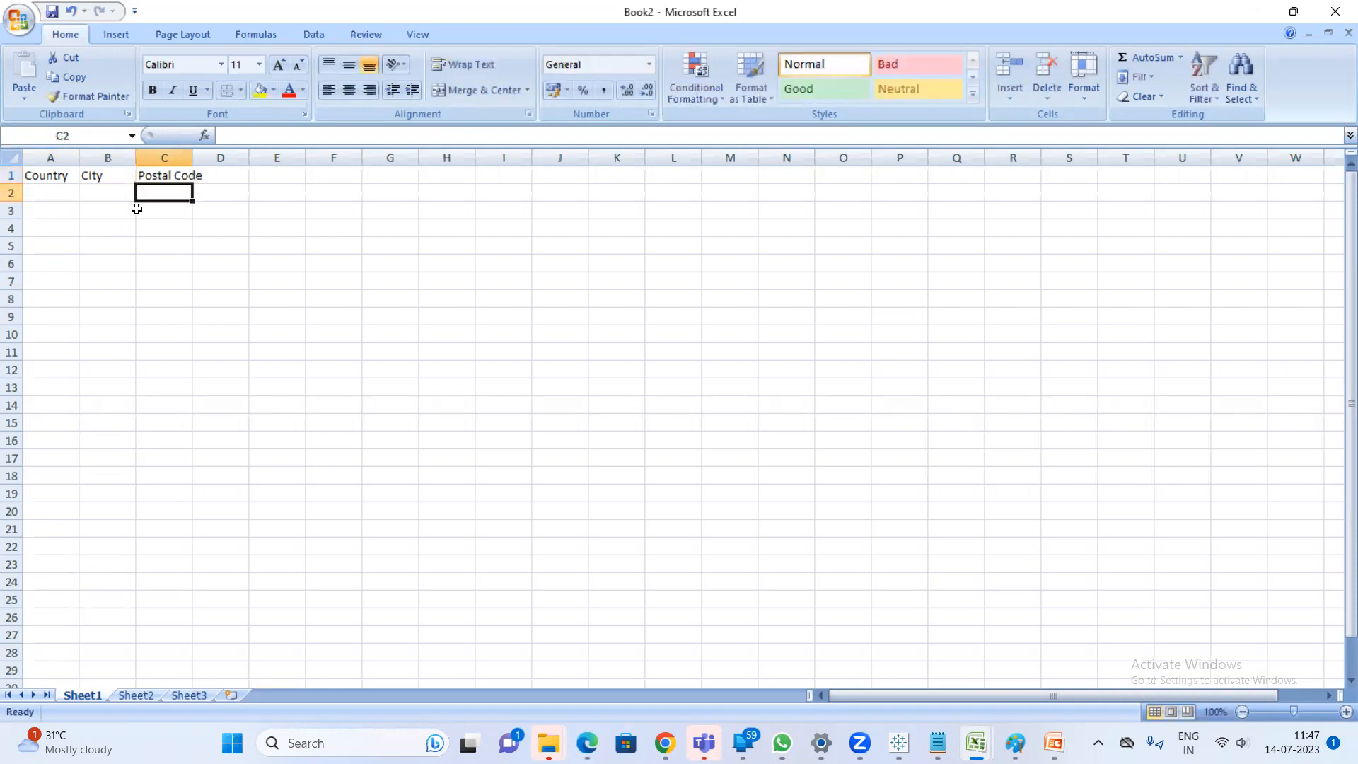
double_click(193, 157)
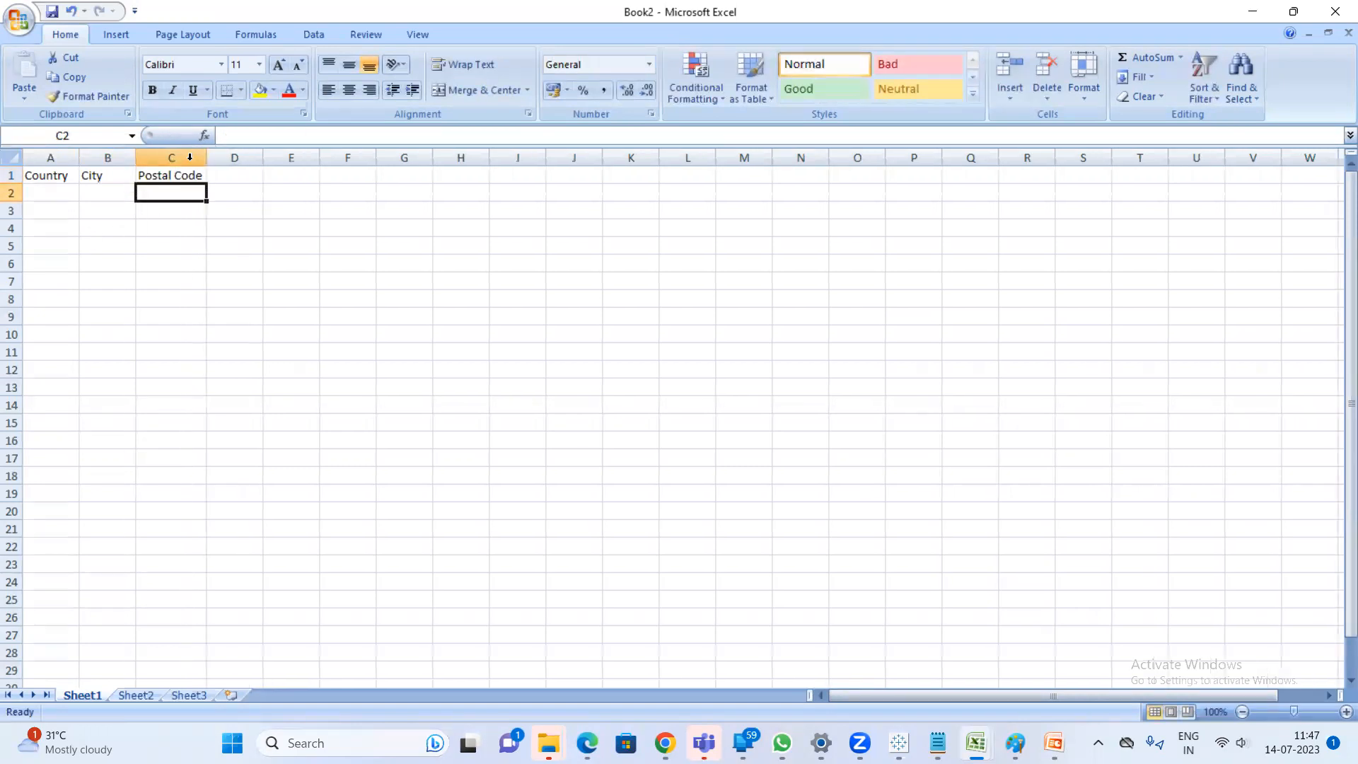
Add headers Date of birth and Name, with a sample name in E2 and 11/04/1991 in D2
left_click(244, 173)
type("Date")
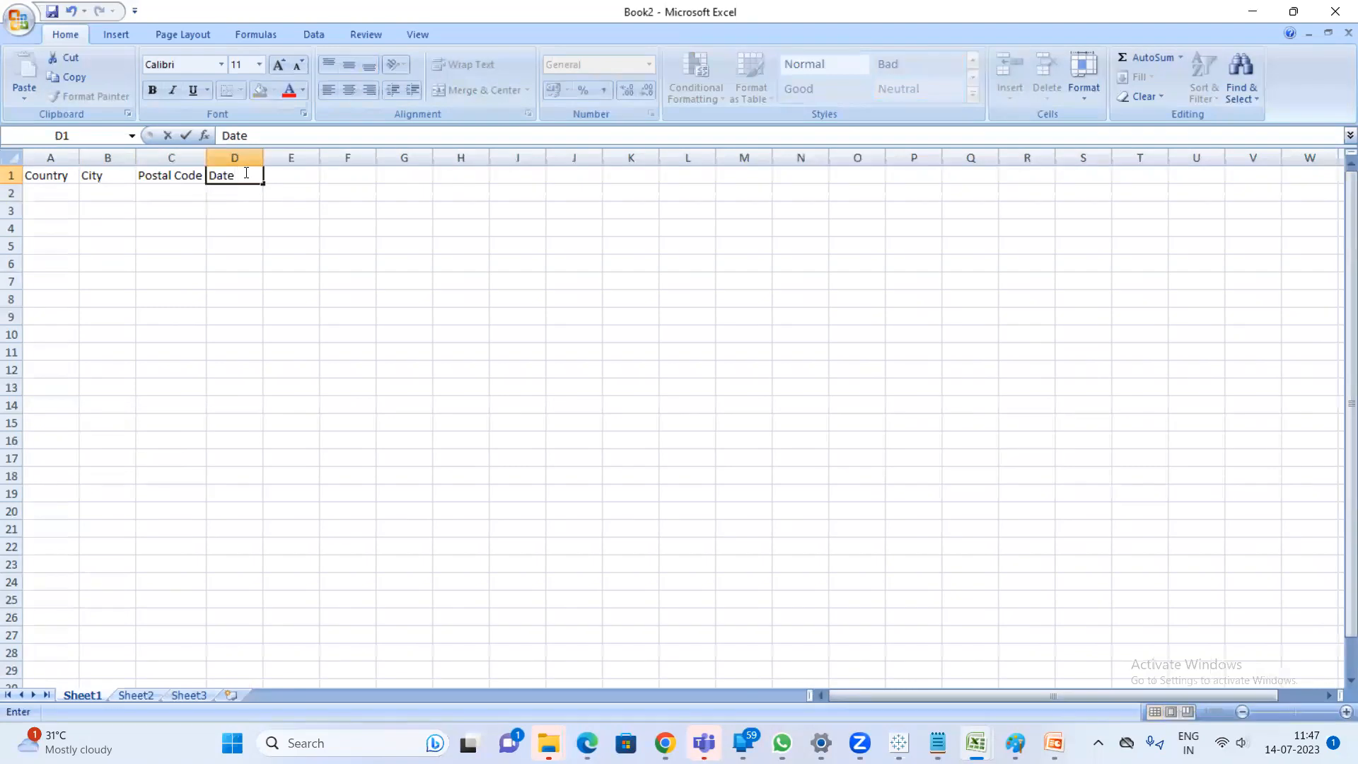
key("Return")
left_click(295, 175)
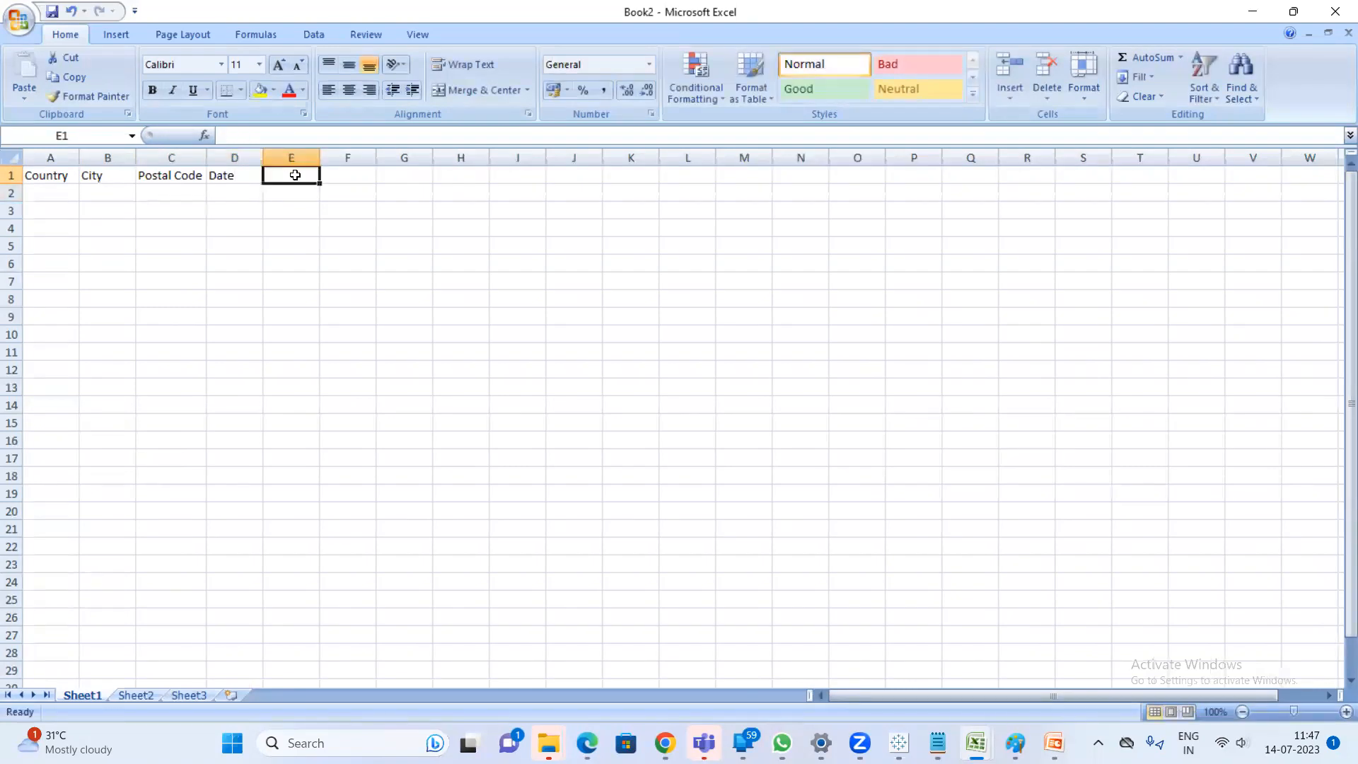
type("Categoy")
key("BackSpace")
key("BackSpace")
key("BackSpace")
key("BackSpace")
key("BackSpace")
key("BackSpace")
key("BackSpace")
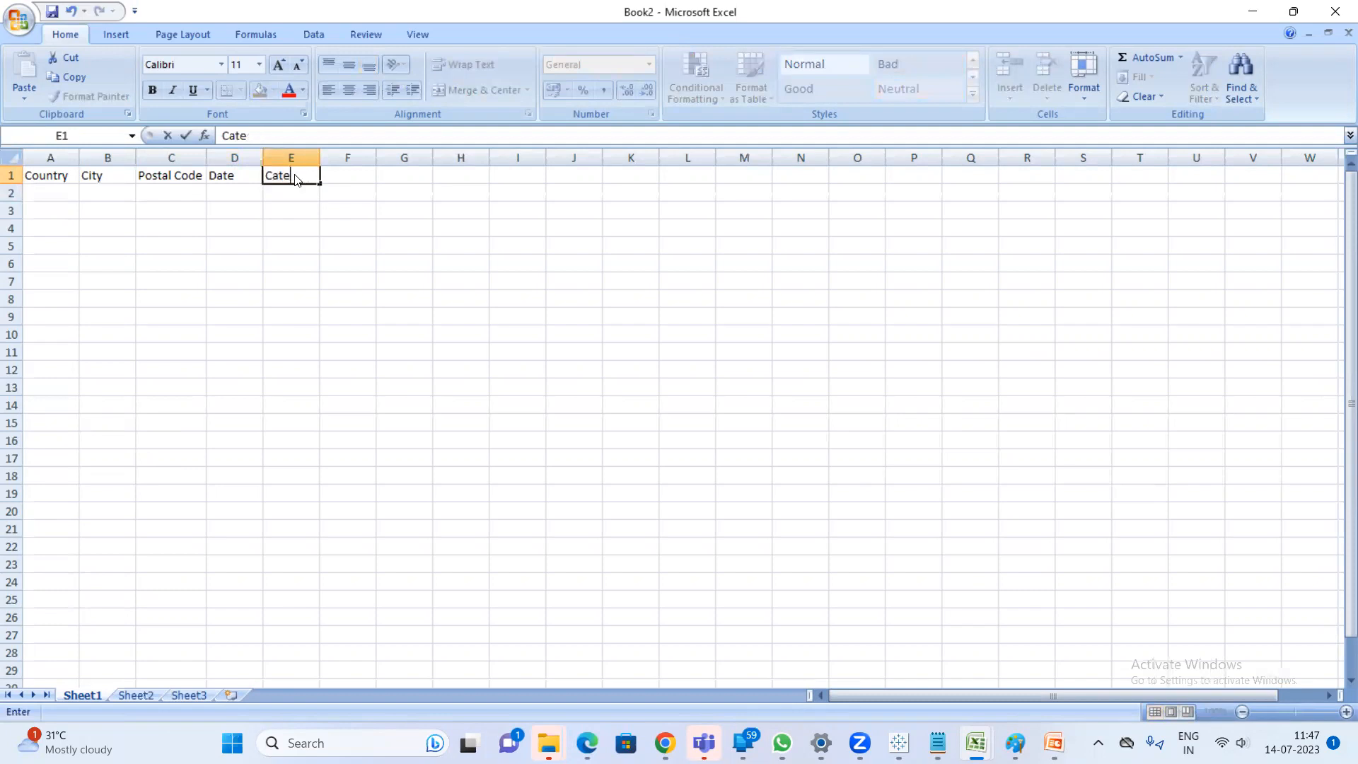
type("Name")
key("Return")
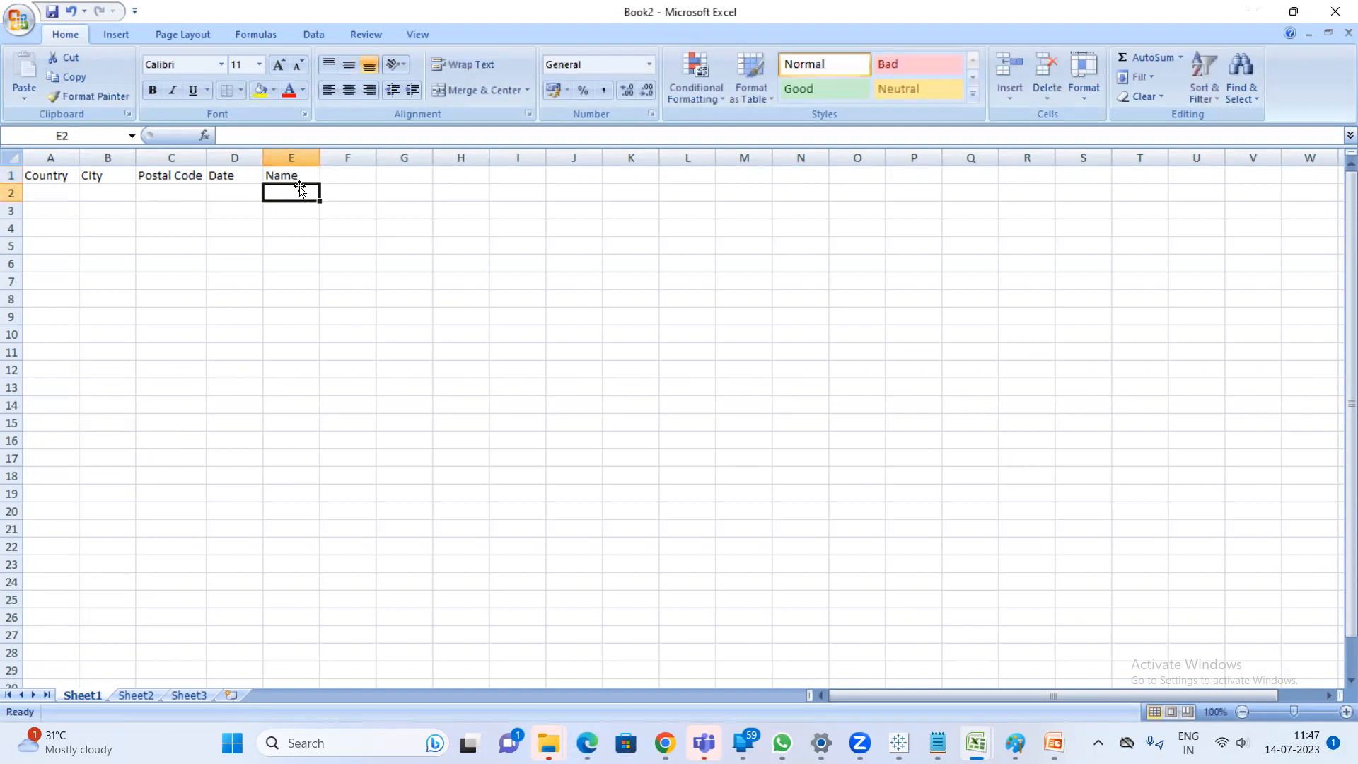
type("Ajay")
key("Return")
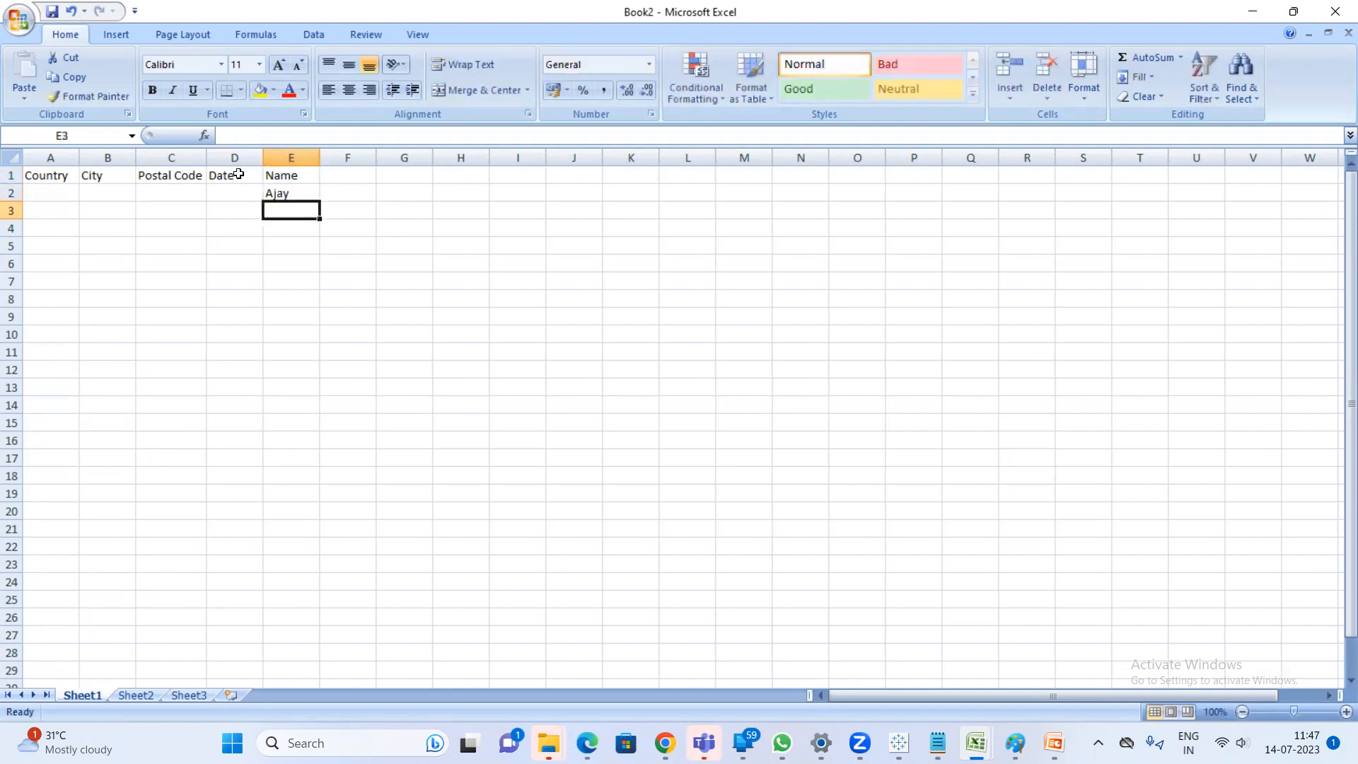
left_click(238, 174)
type("Date of")
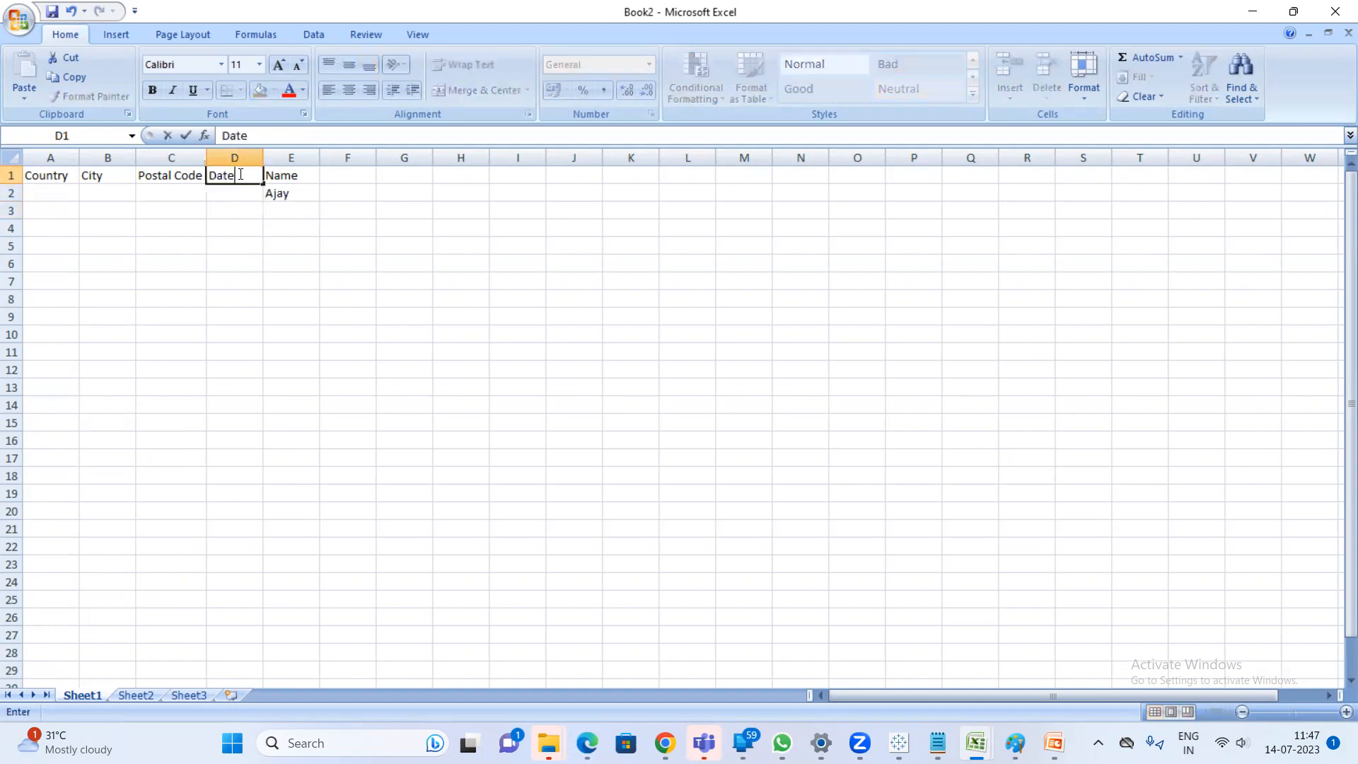
type(" birth")
key("Return")
type("11/")
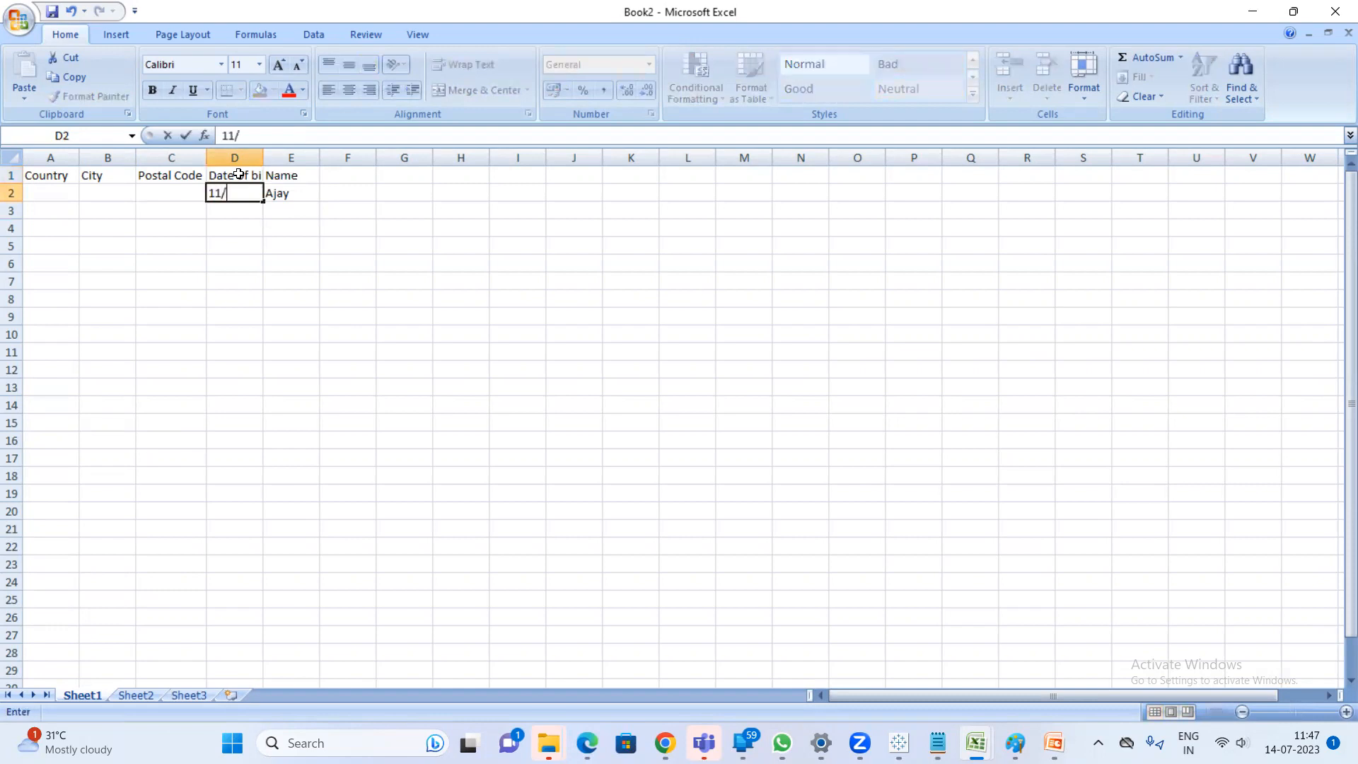
type("04/1991")
key("Return")
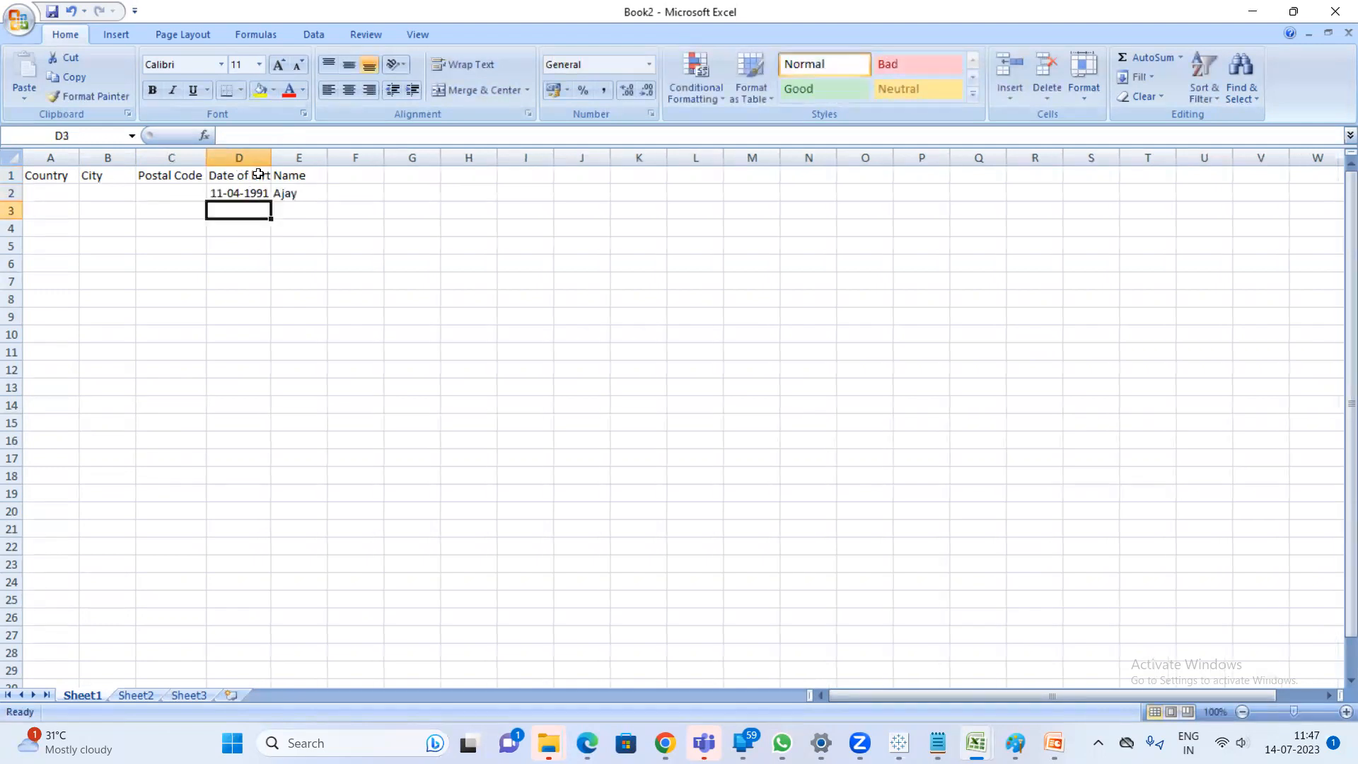
Complete row 2 with India, Hyderabad, 500008, widening columns D and B to fit
double_click(273, 157)
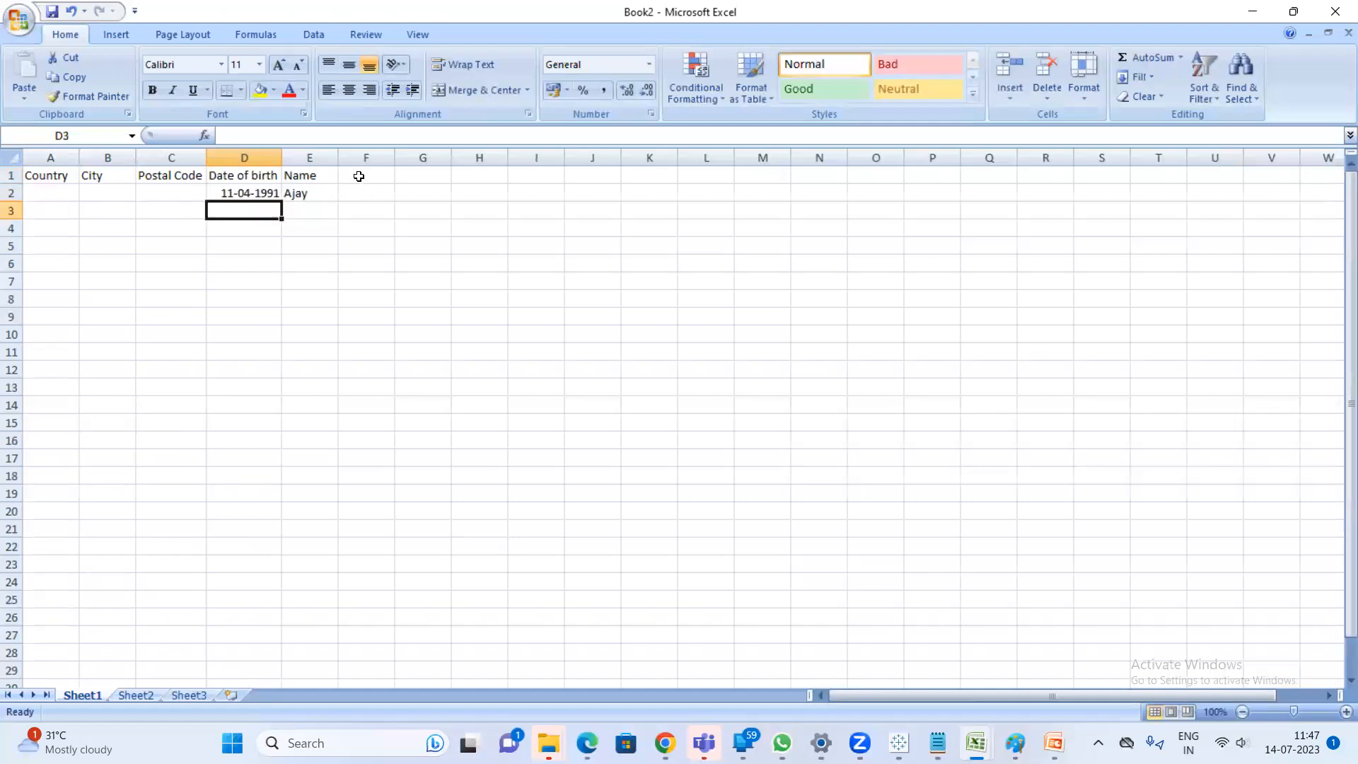
left_click(358, 176)
left_click(159, 189)
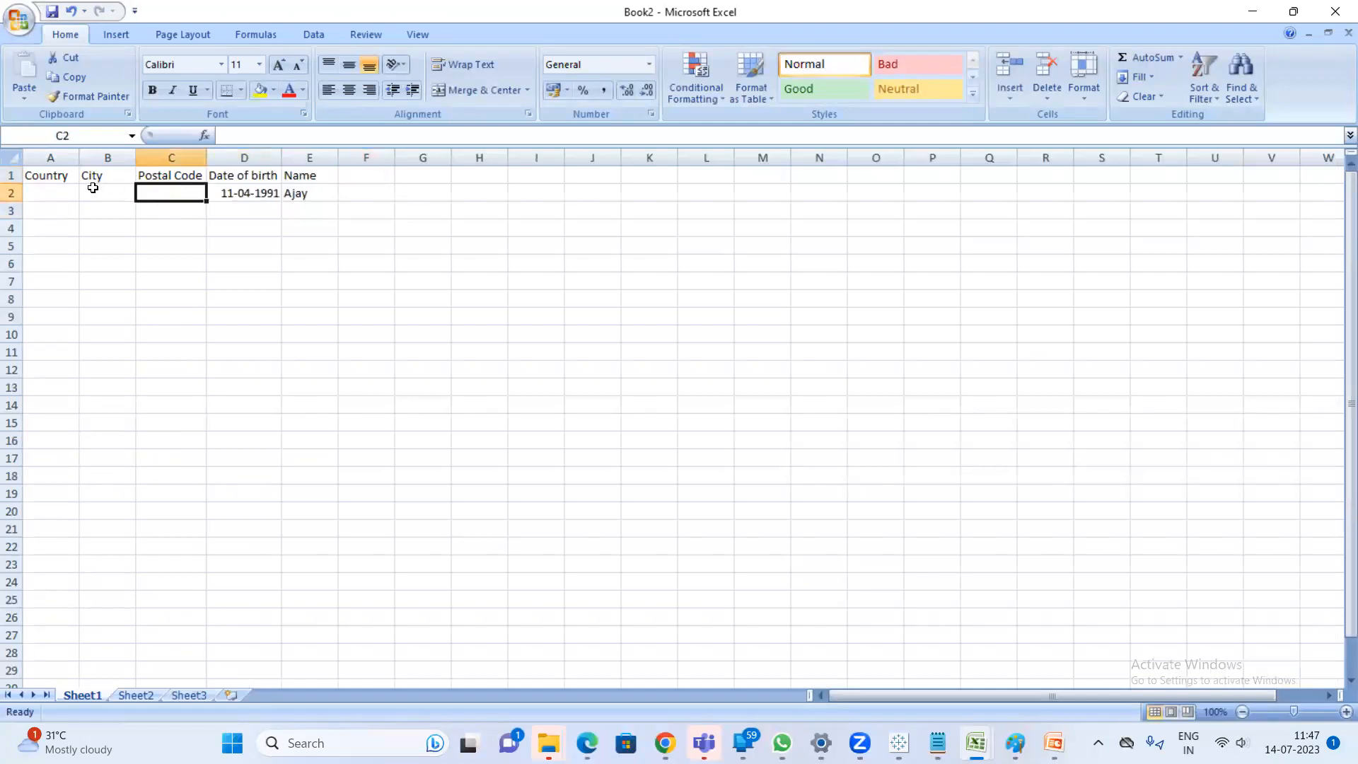
left_click(93, 189)
type("H")
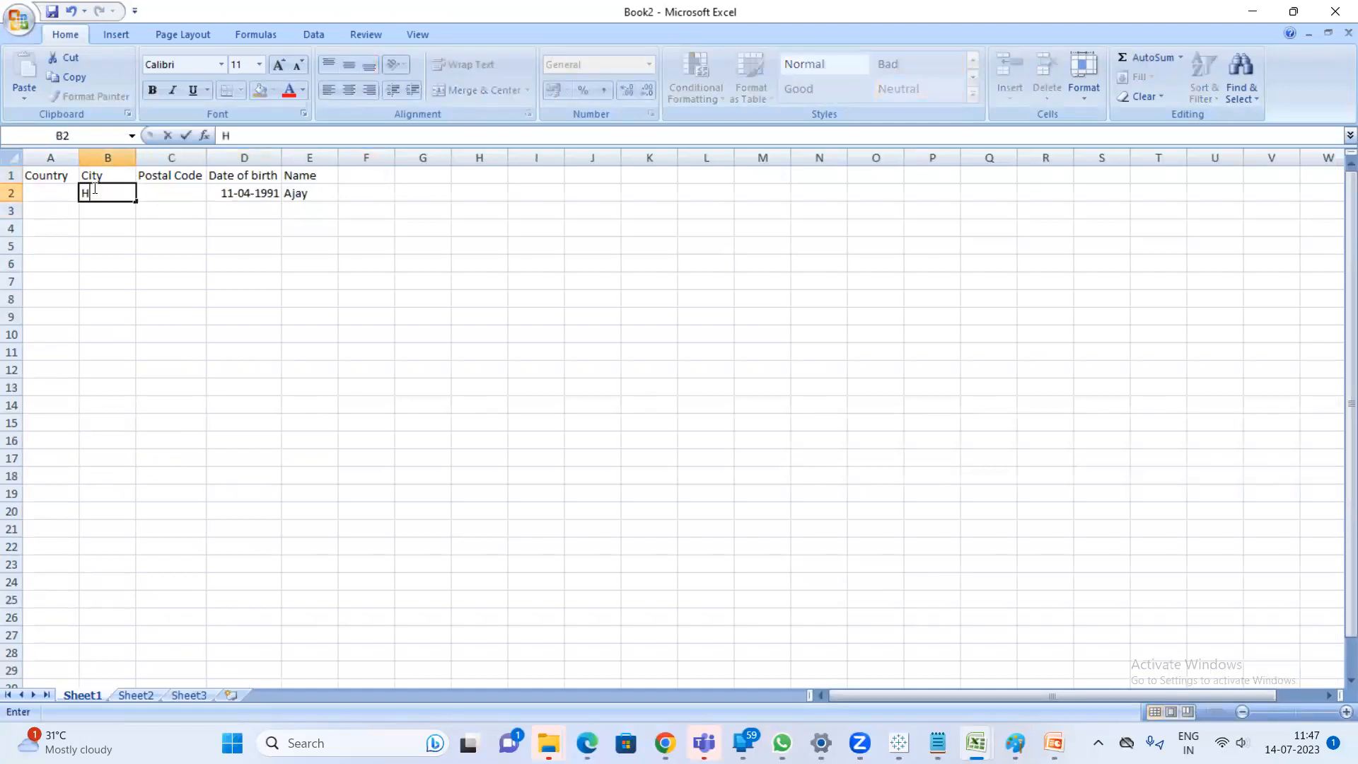
type("yderabad")
left_click(174, 190)
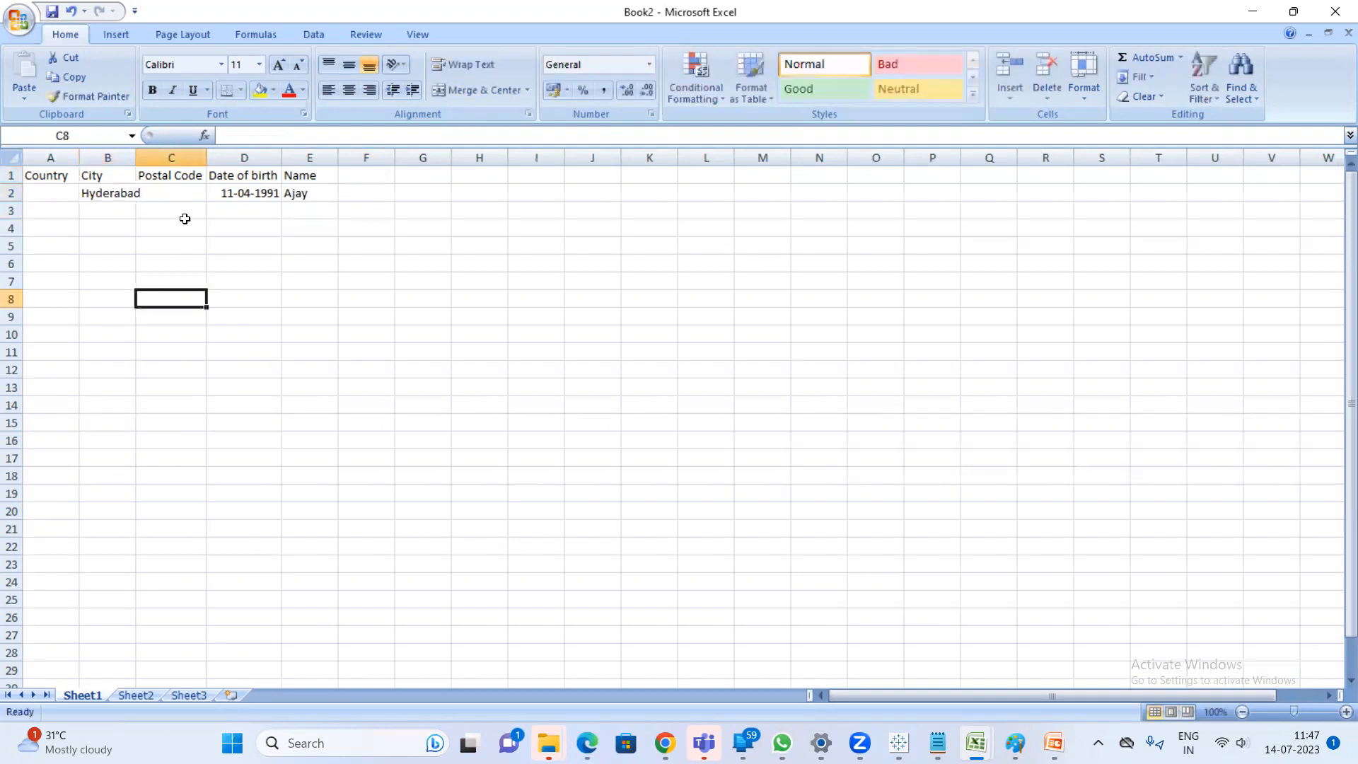
type("500008")
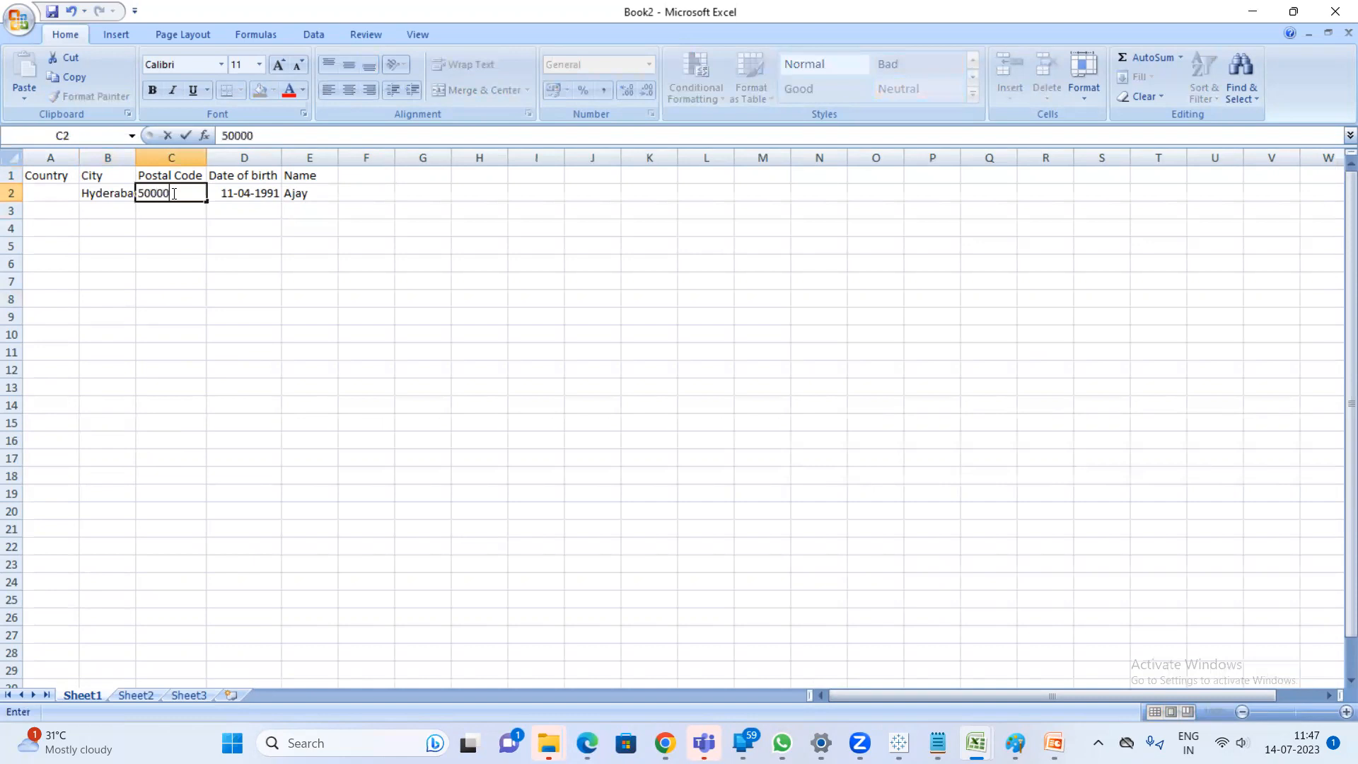
key("Return")
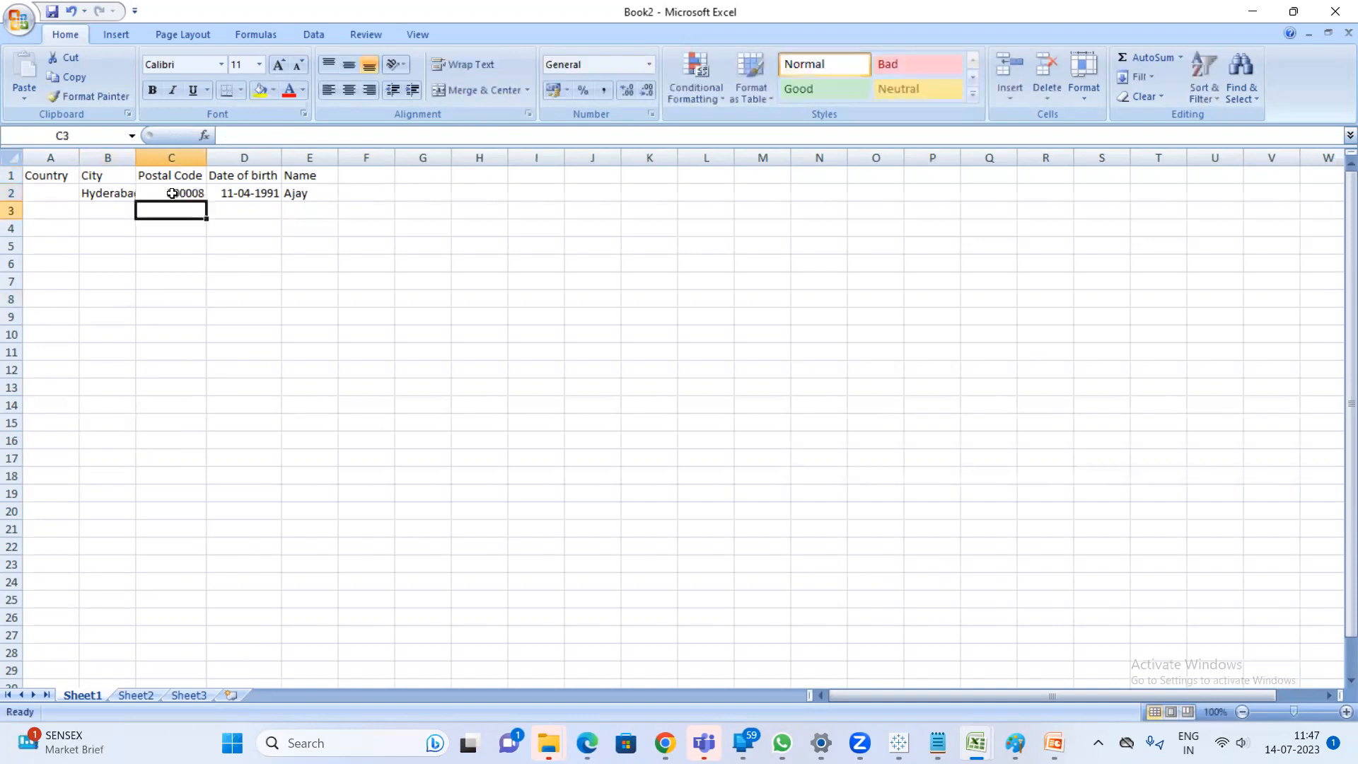
left_click(53, 195)
type("India")
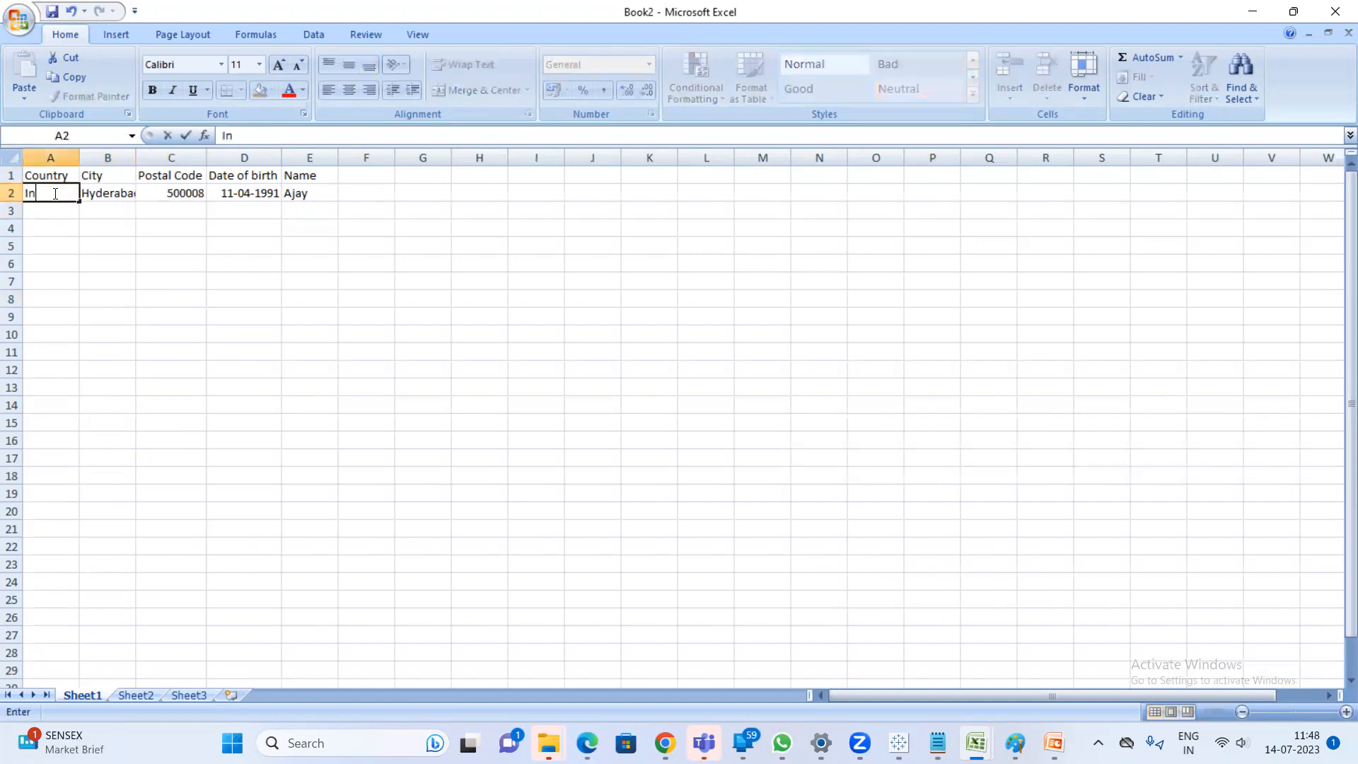
key("Return")
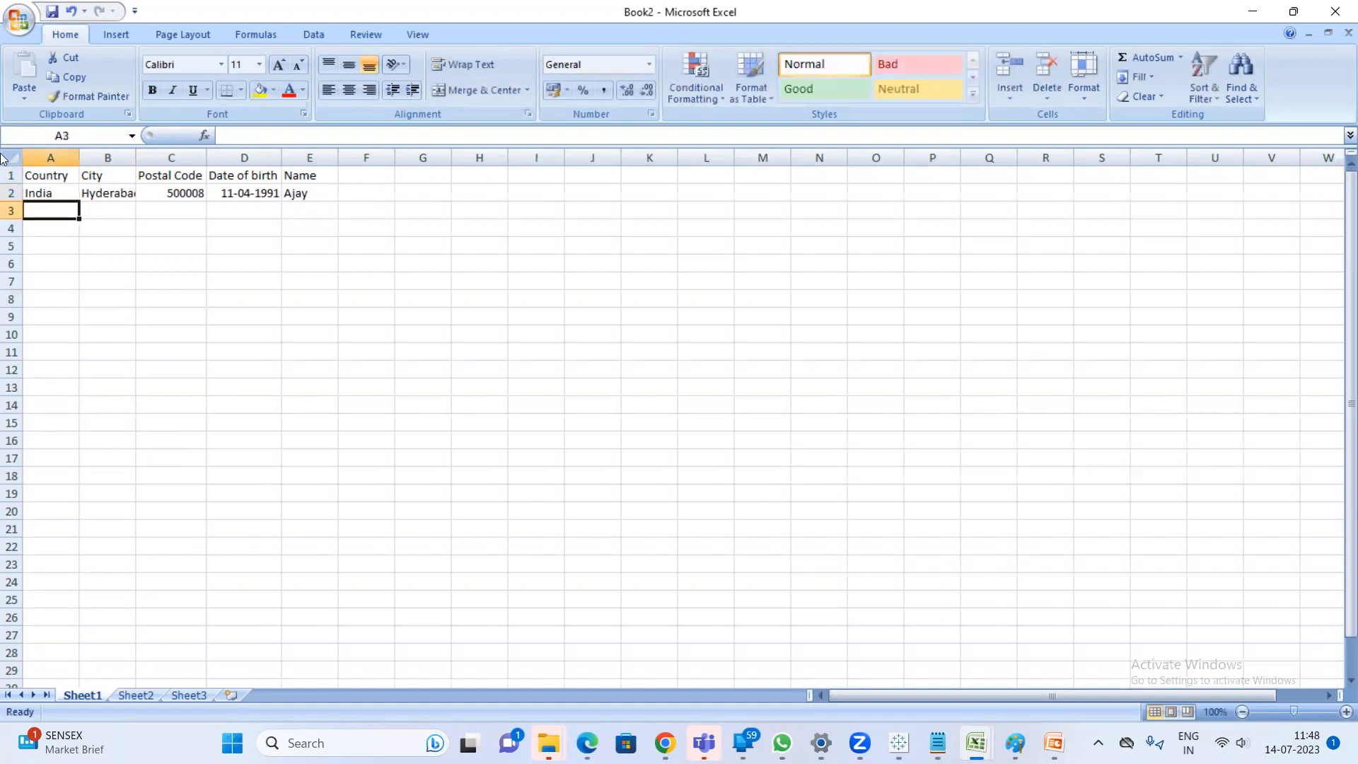
double_click(136, 157)
Fill row 3 with a second name, 14/05/1996, 560037, Bangalore and India
left_click(322, 205)
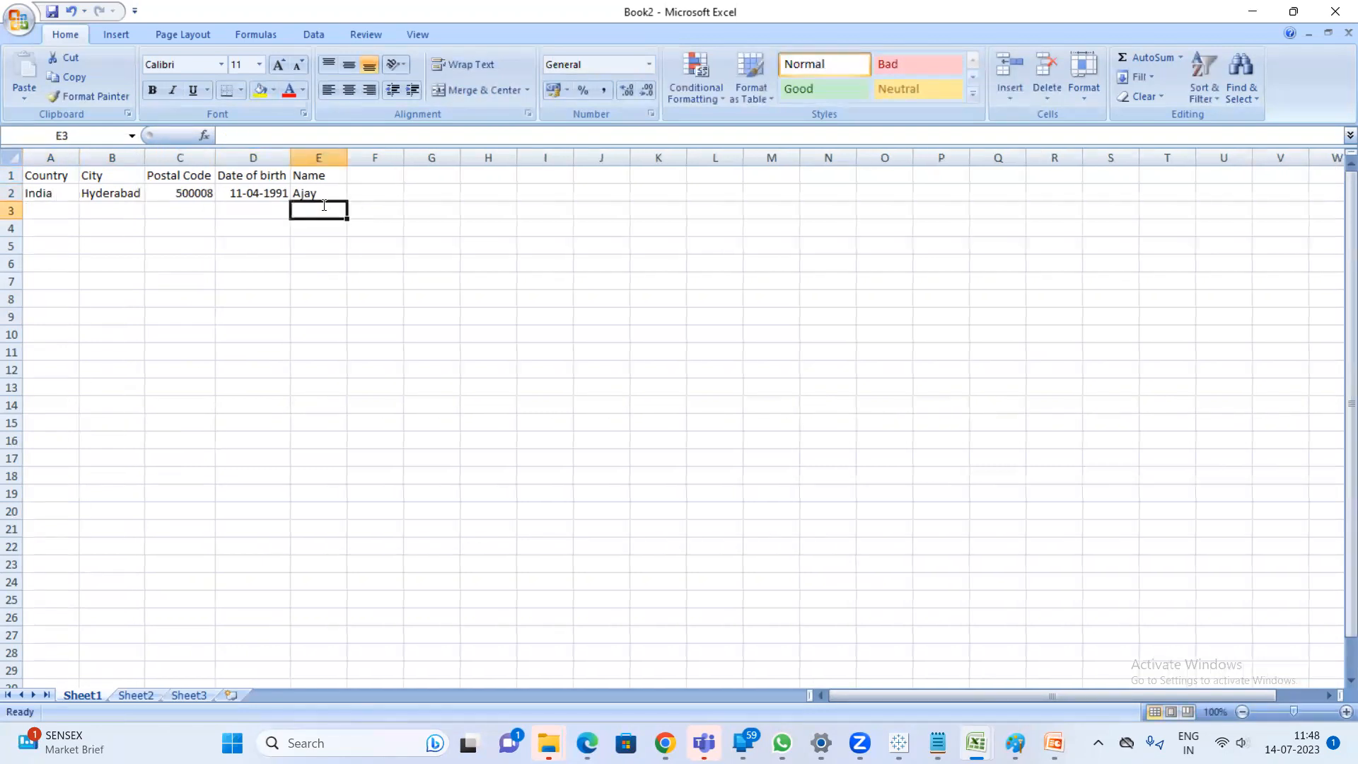
type("Vijay")
key("Return")
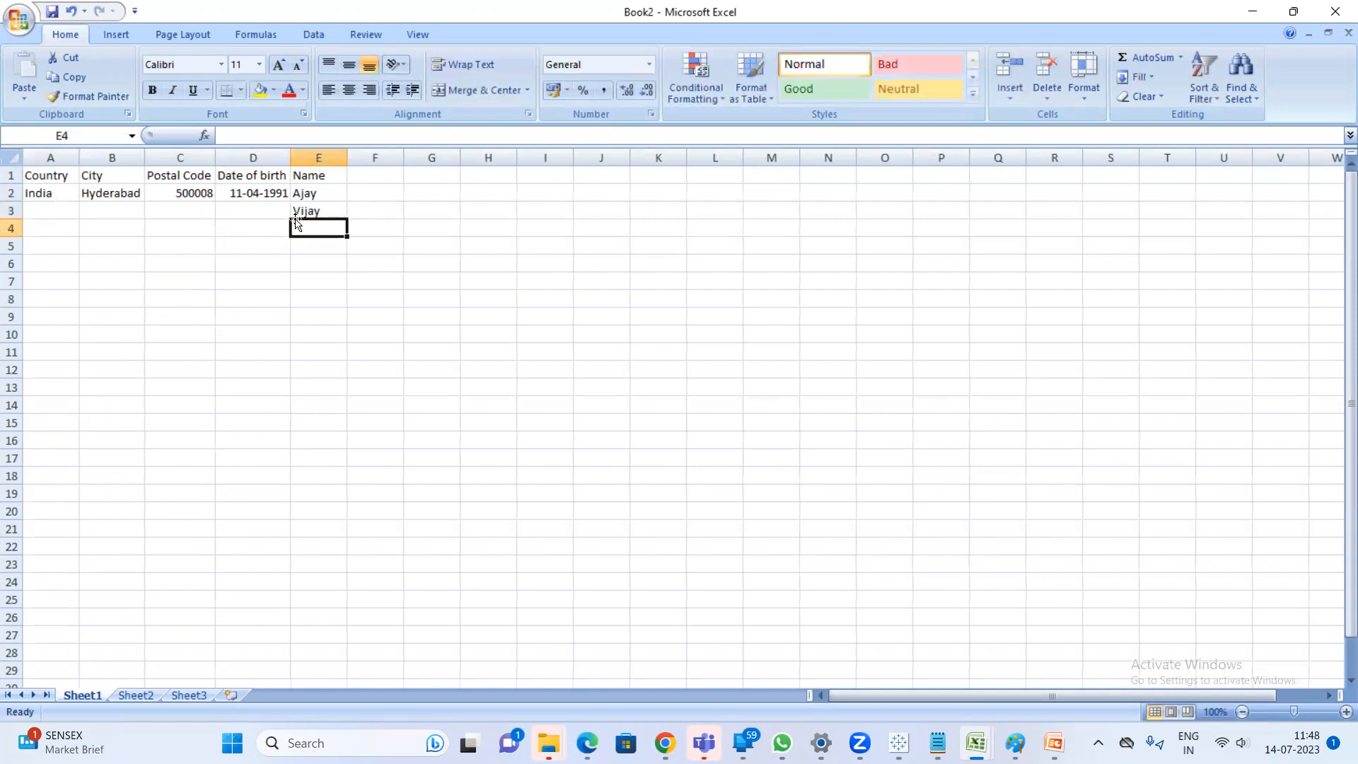
left_click(258, 207)
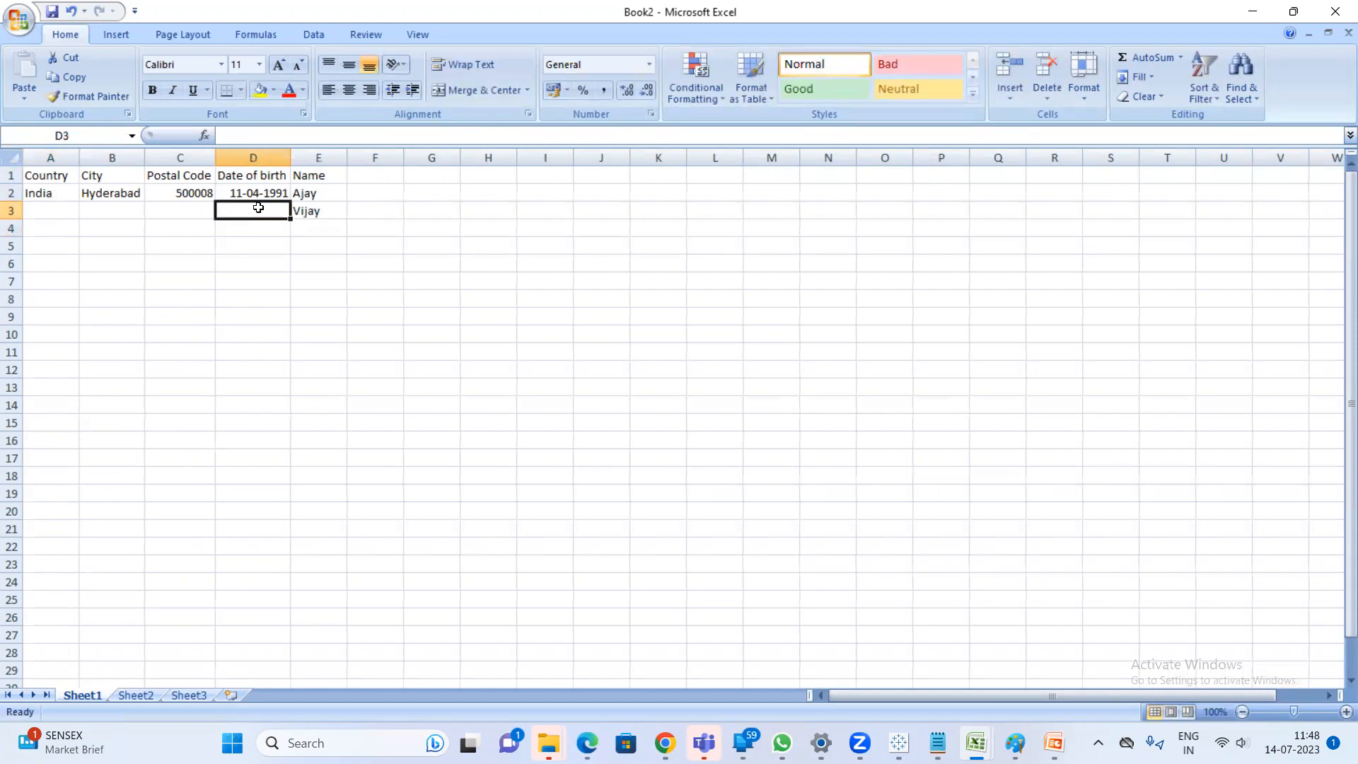
type("14/05")
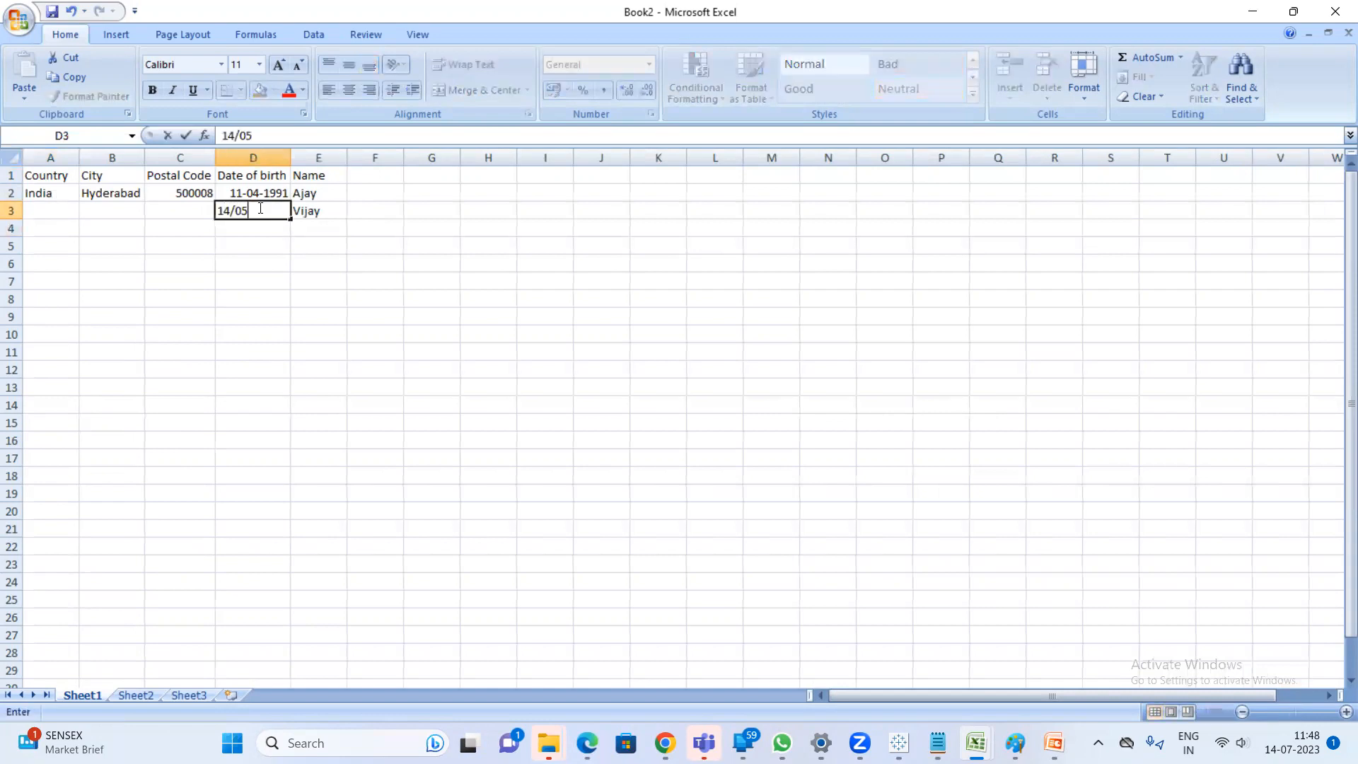
type("/1996")
key("Return")
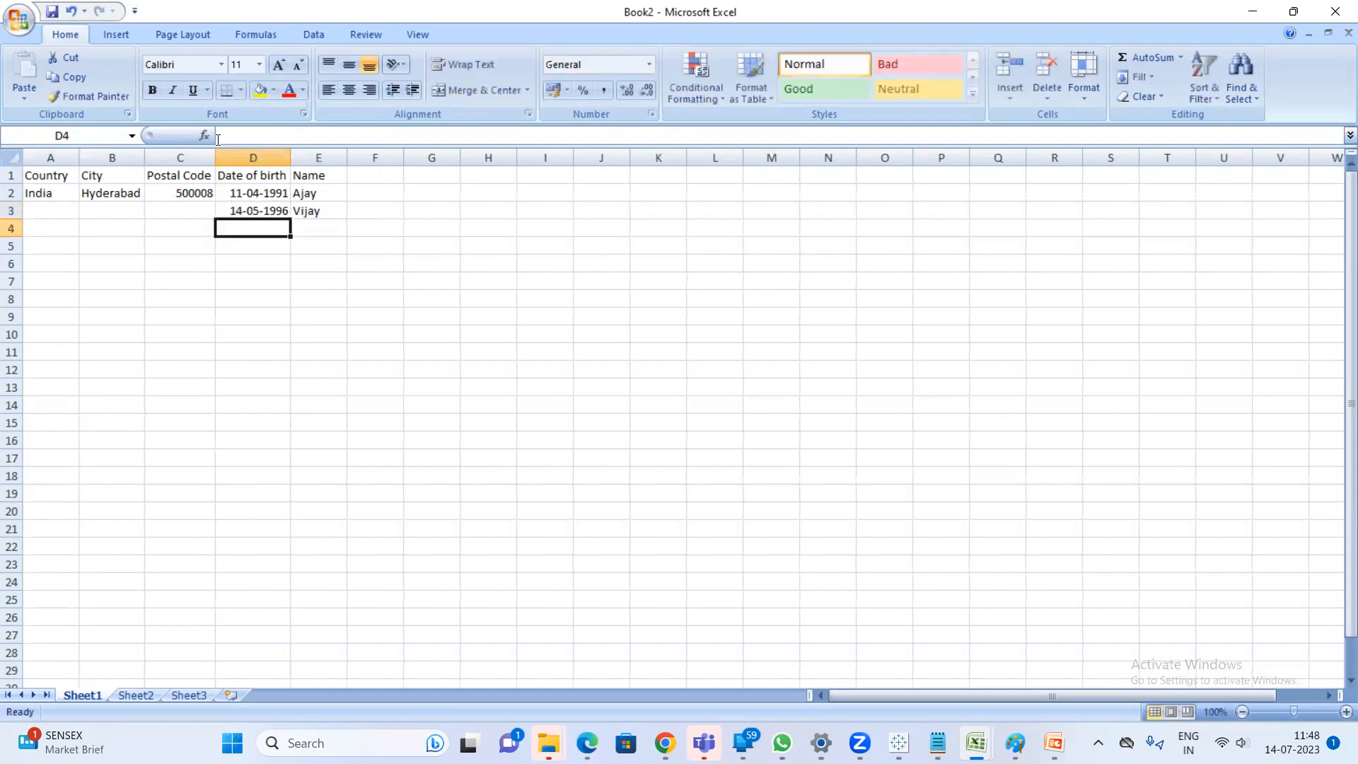
left_click(179, 216)
left_click(117, 209)
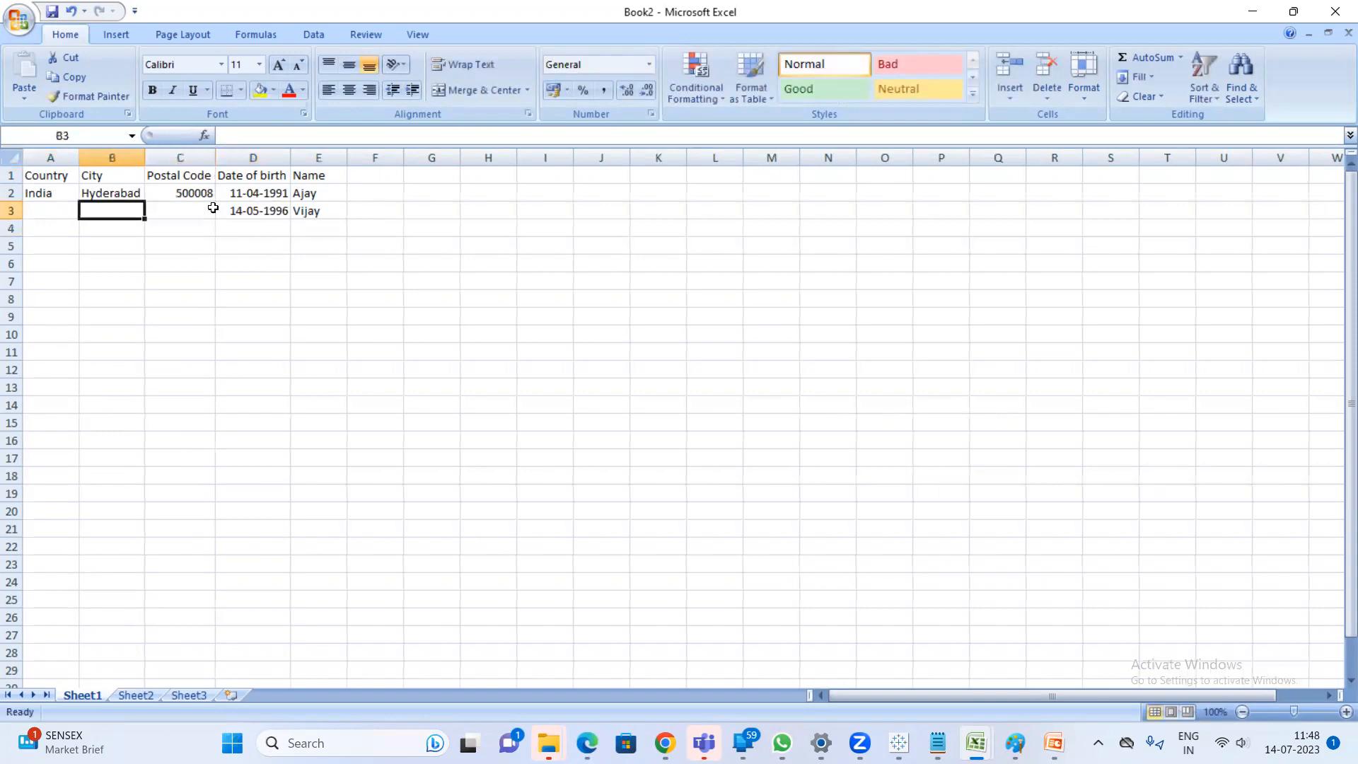
left_click(180, 211)
type("560")
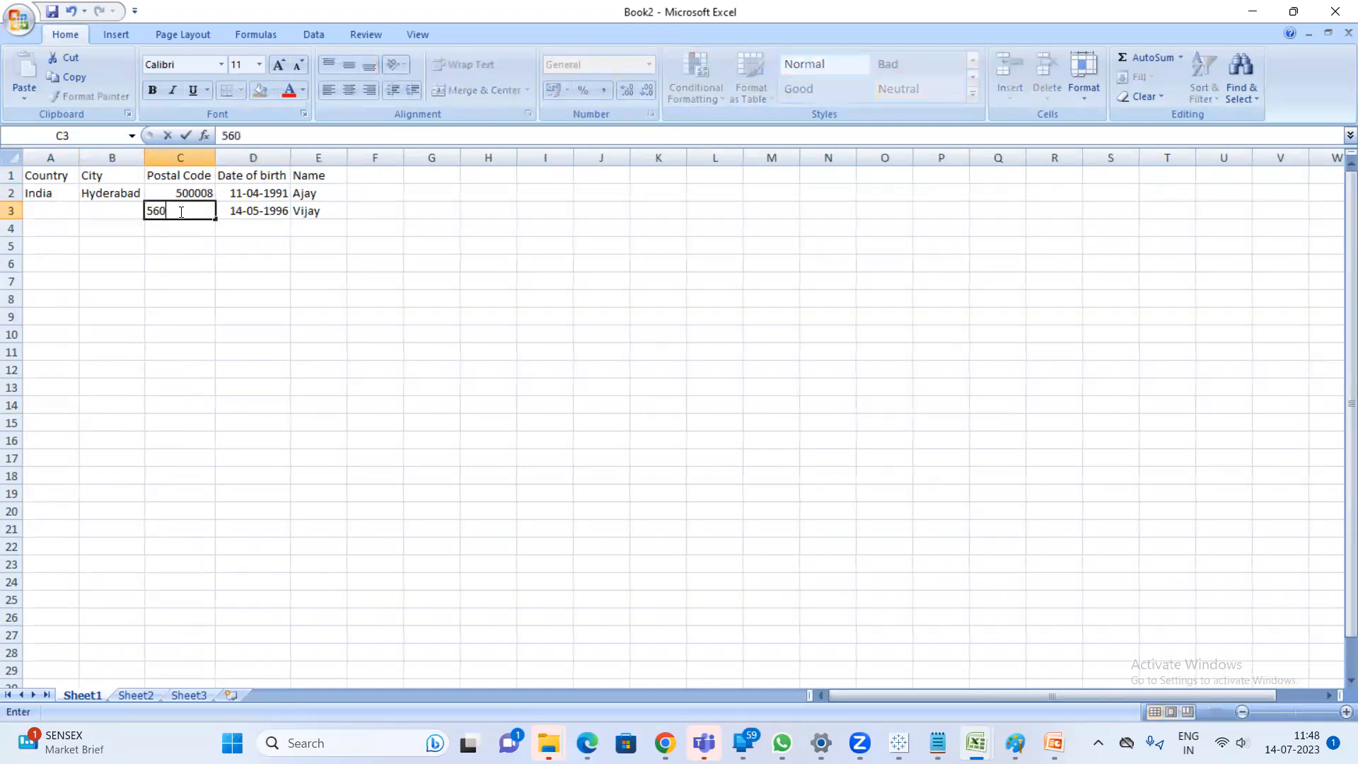
type("037")
key("Return")
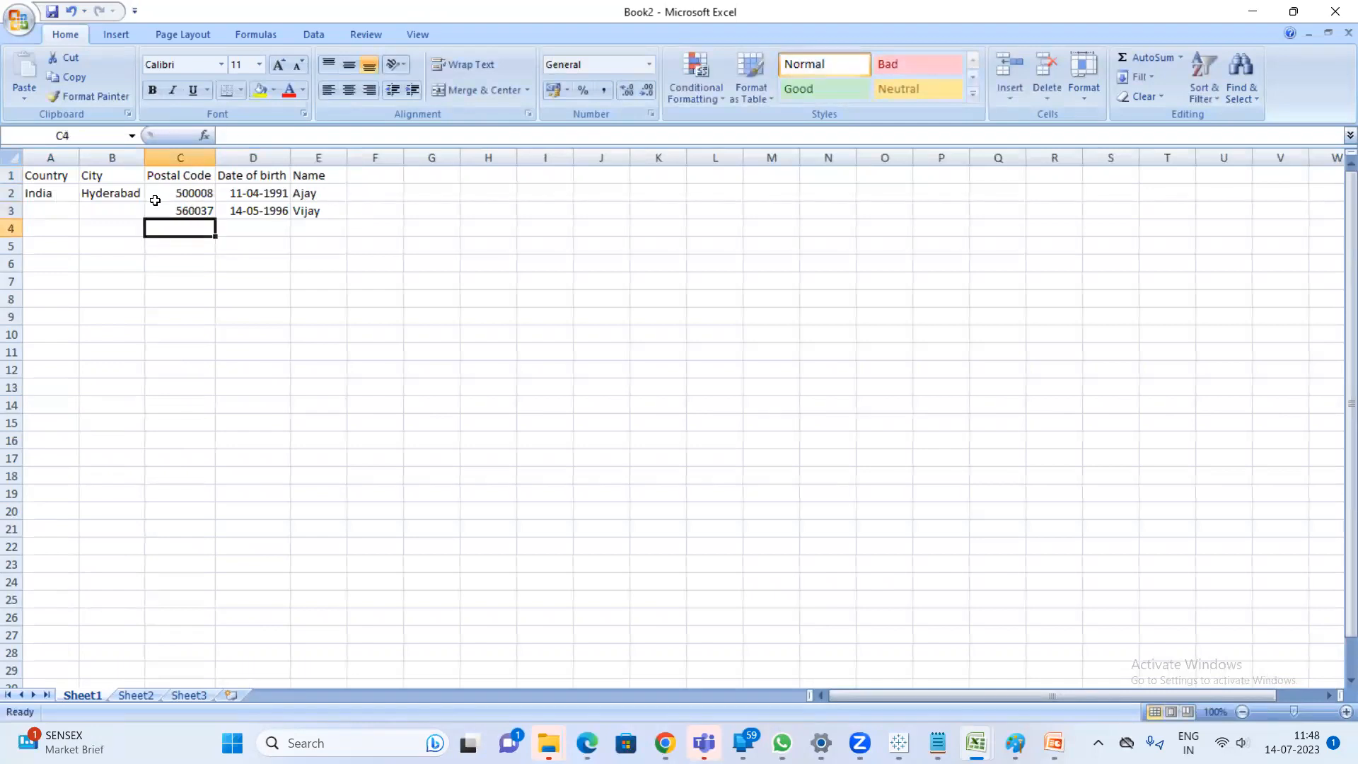
left_click(110, 209)
type("Bangalore")
key("Return")
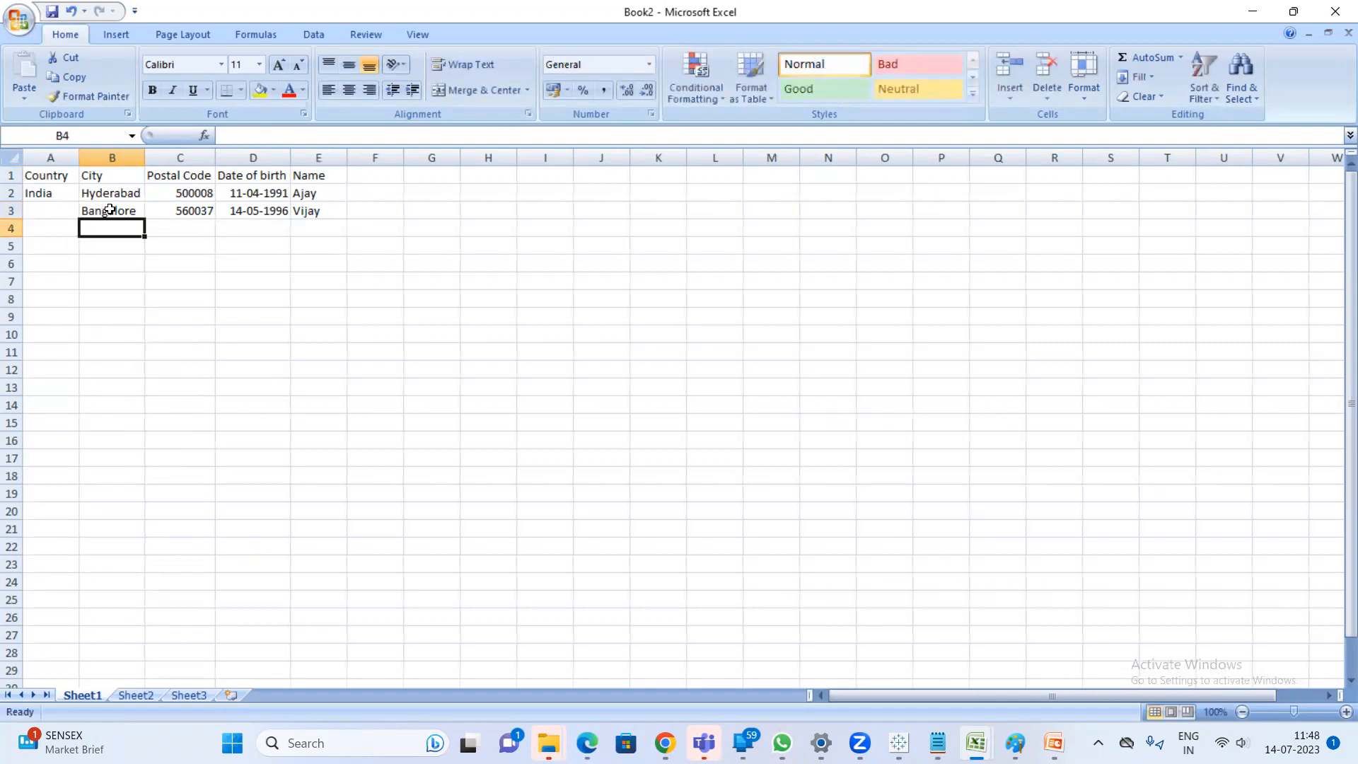
left_click(68, 210)
type("India")
key("Return")
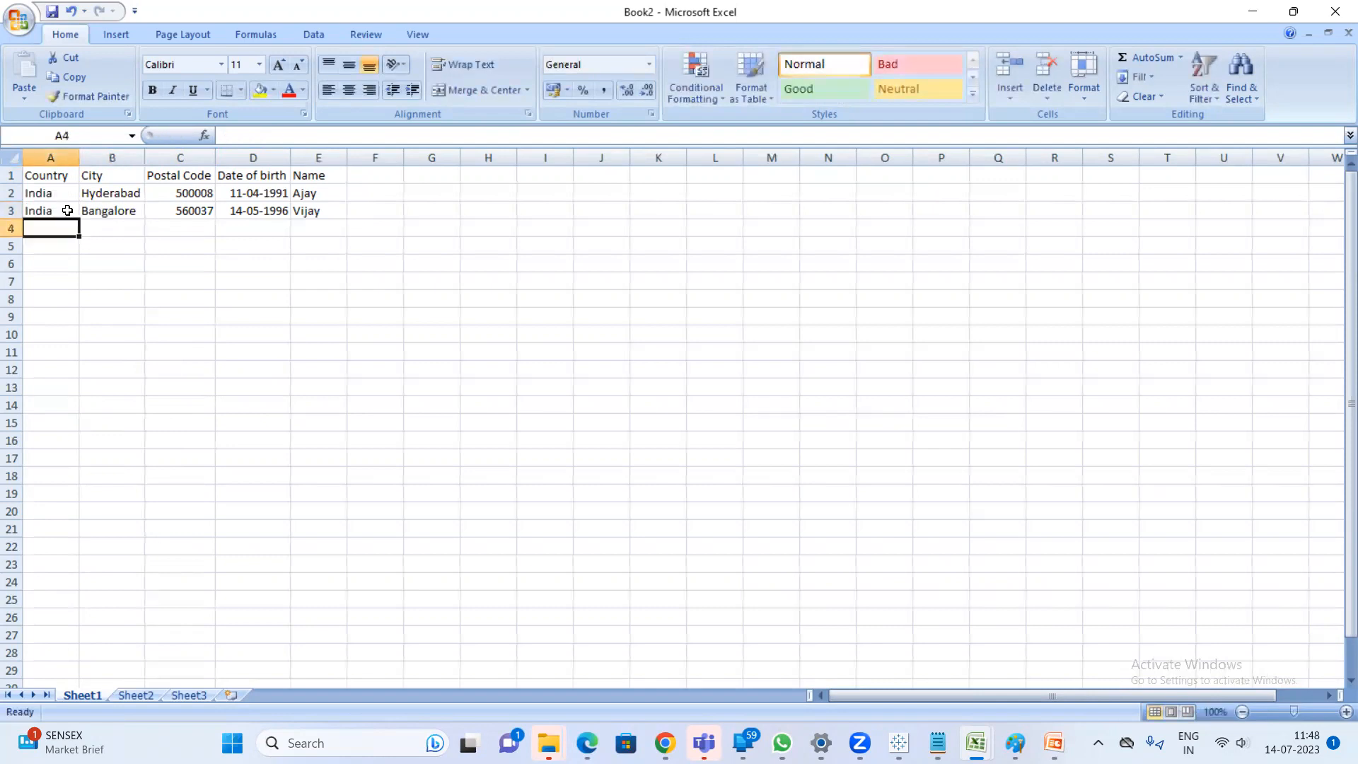
Add a Salary header in F1 with values 50000 and 150000
left_click(366, 174)
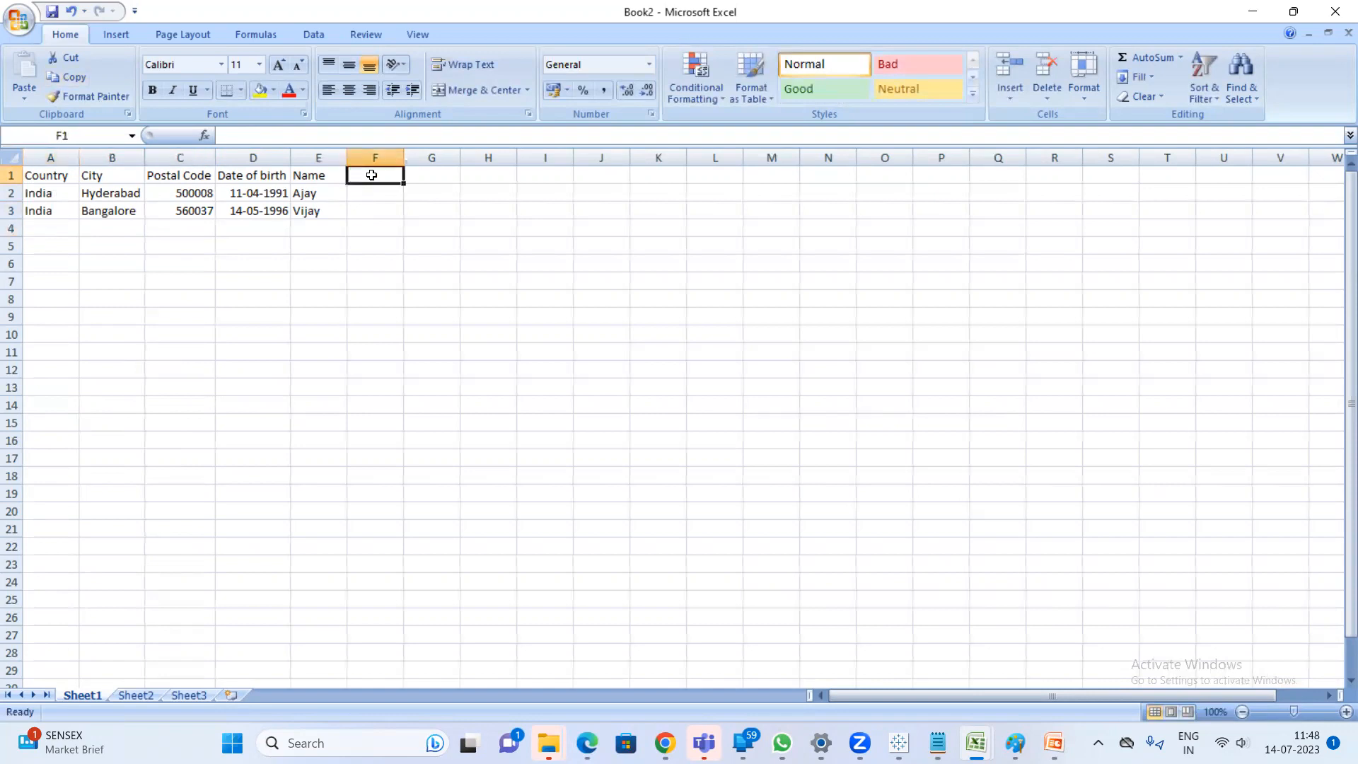
type("Salary")
key("Return")
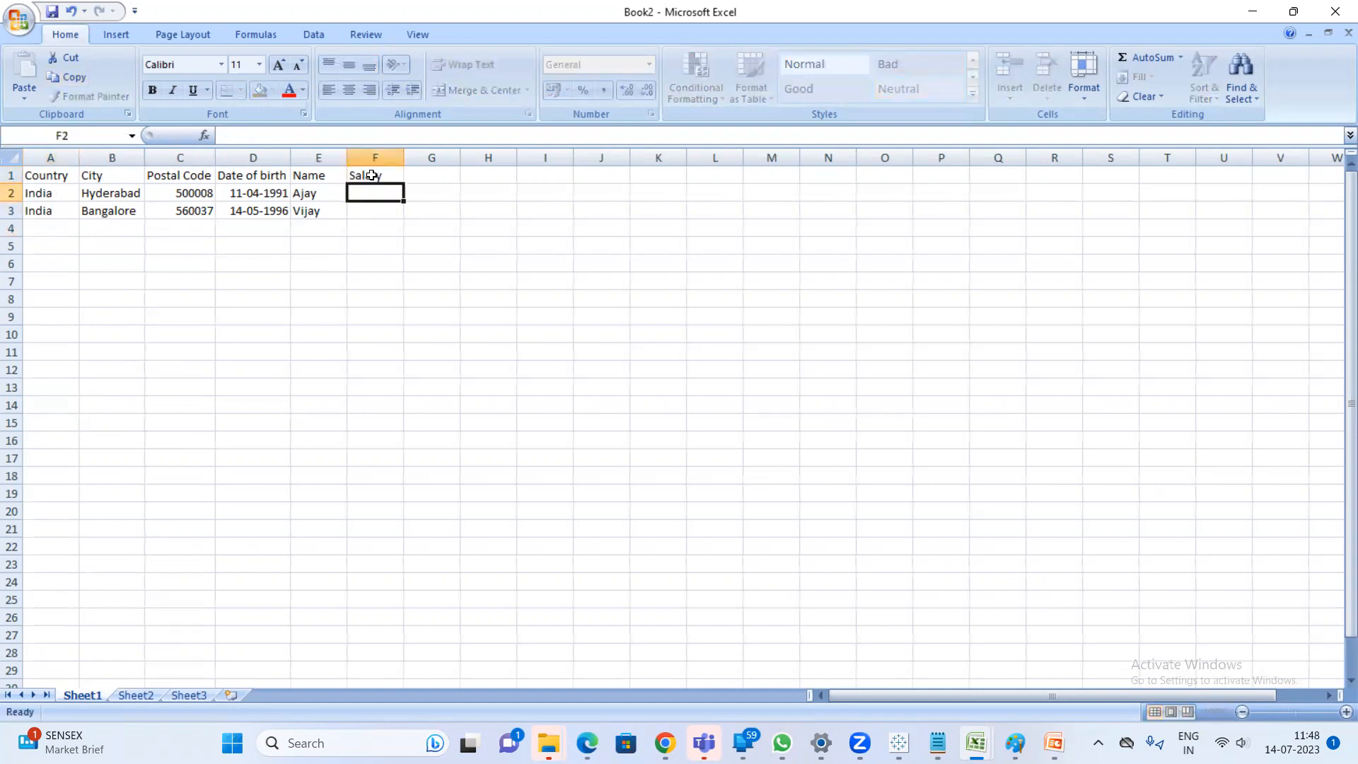
type("50000")
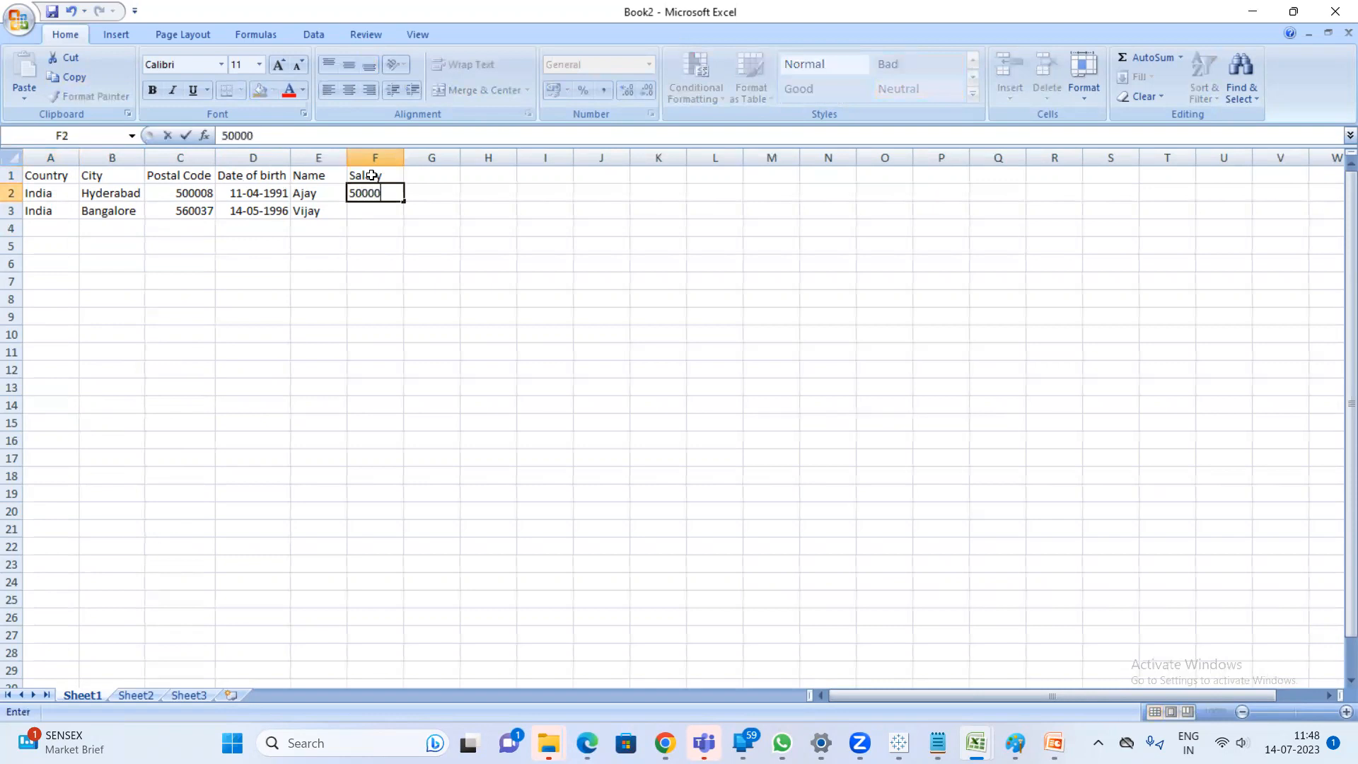
key("Return")
type("150000")
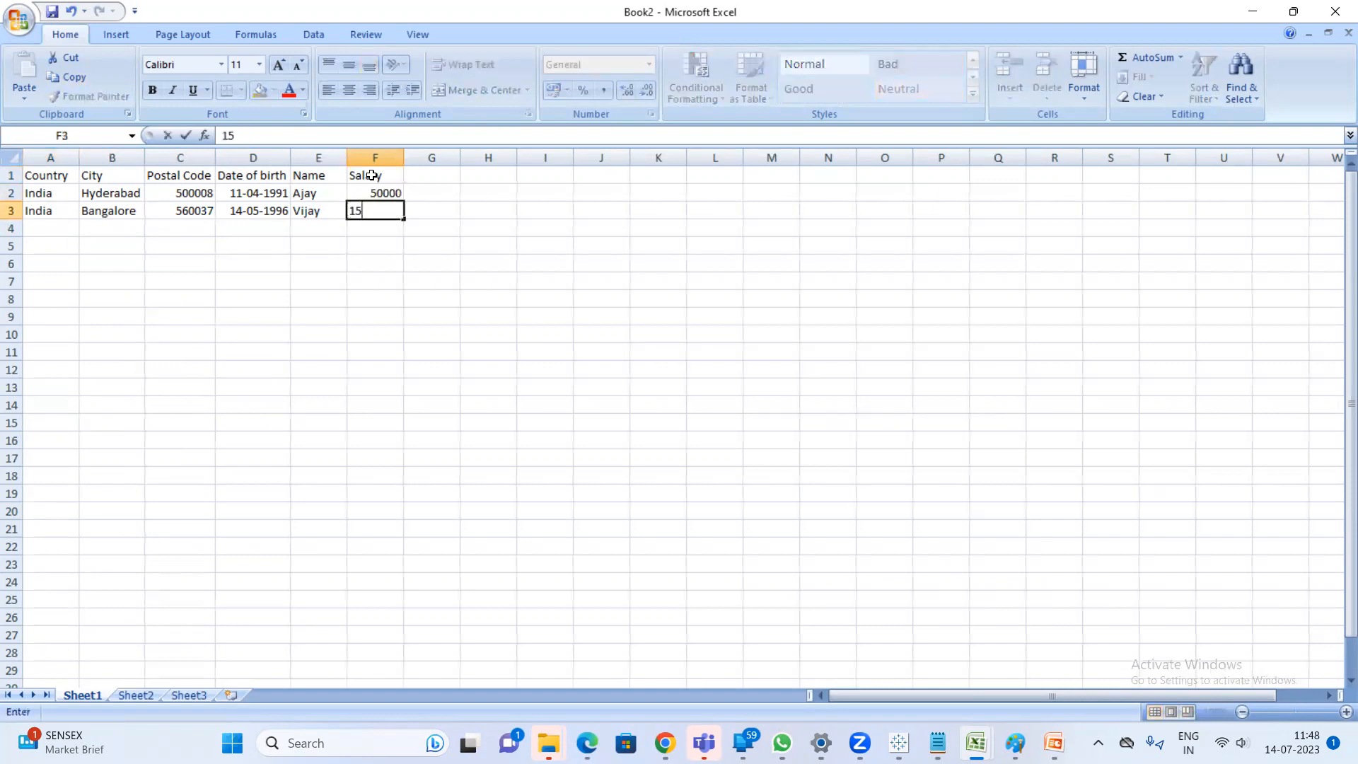
key("Return")
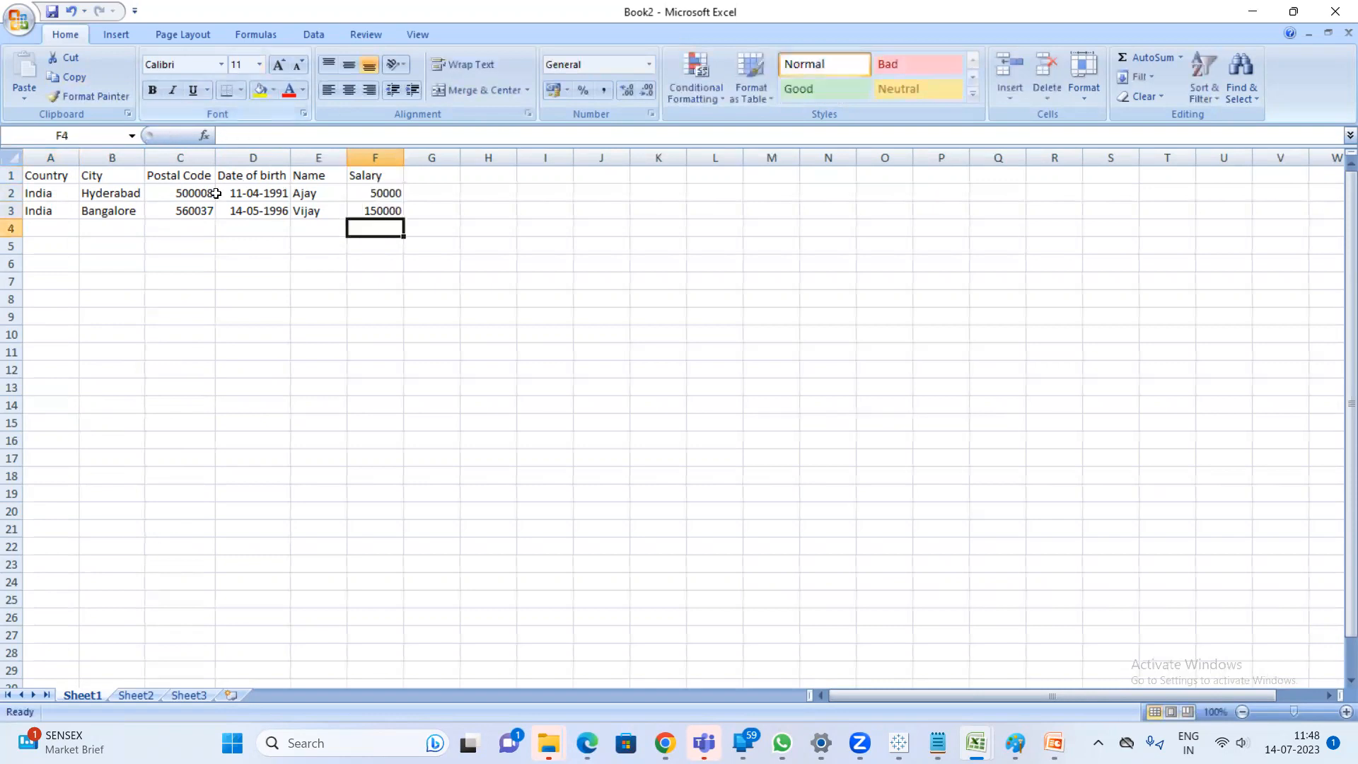
left_click(419, 174)
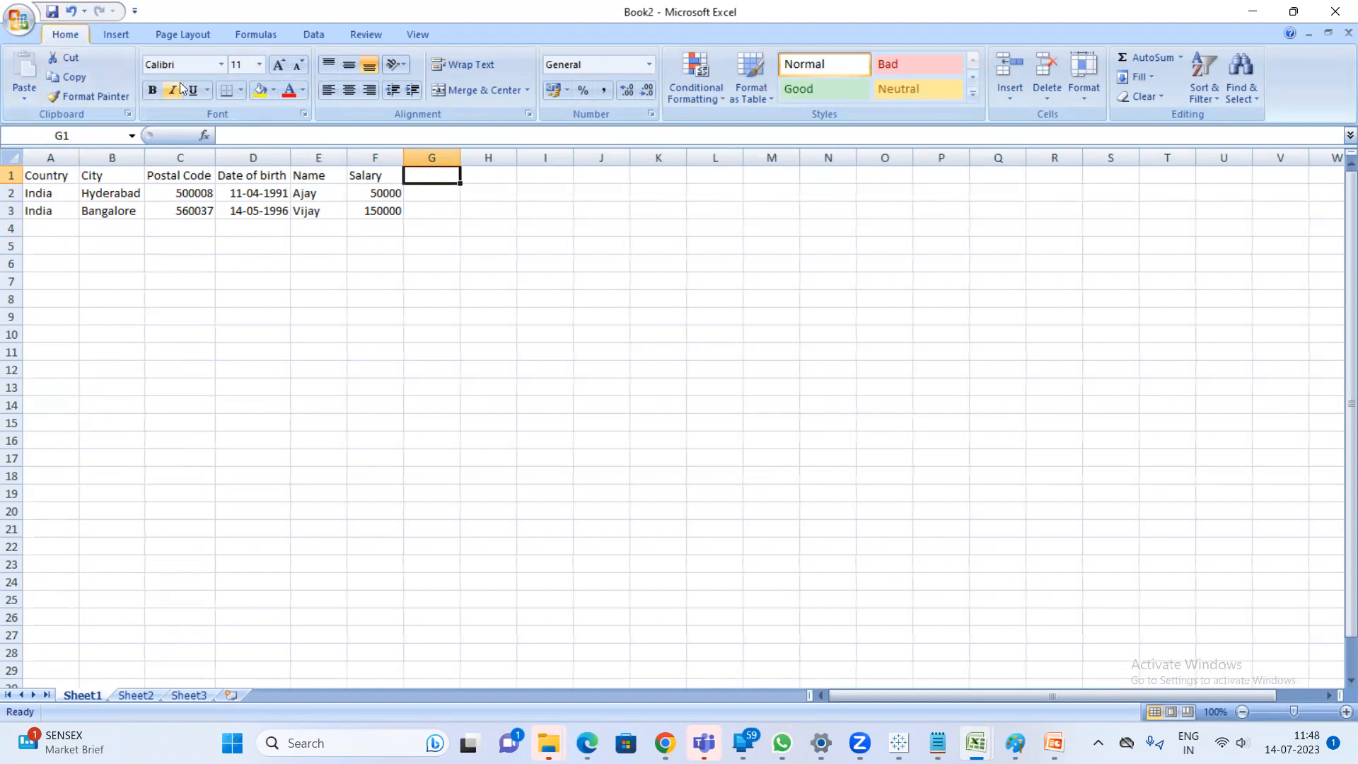
Save the workbook as Locations on New Volume (D:) and return to Tableau
left_click(51, 14)
scroll(142, 213, "up", 10)
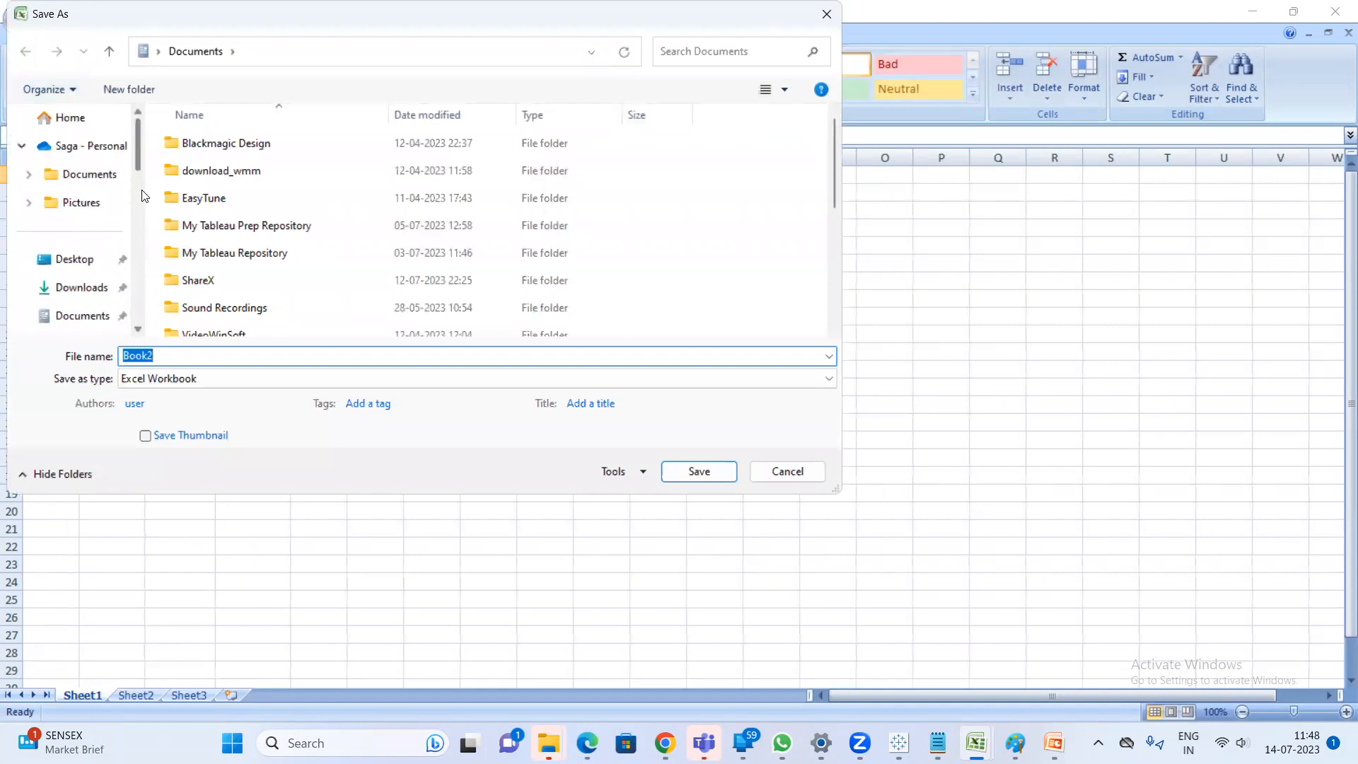
scroll(124, 233, "down", 10)
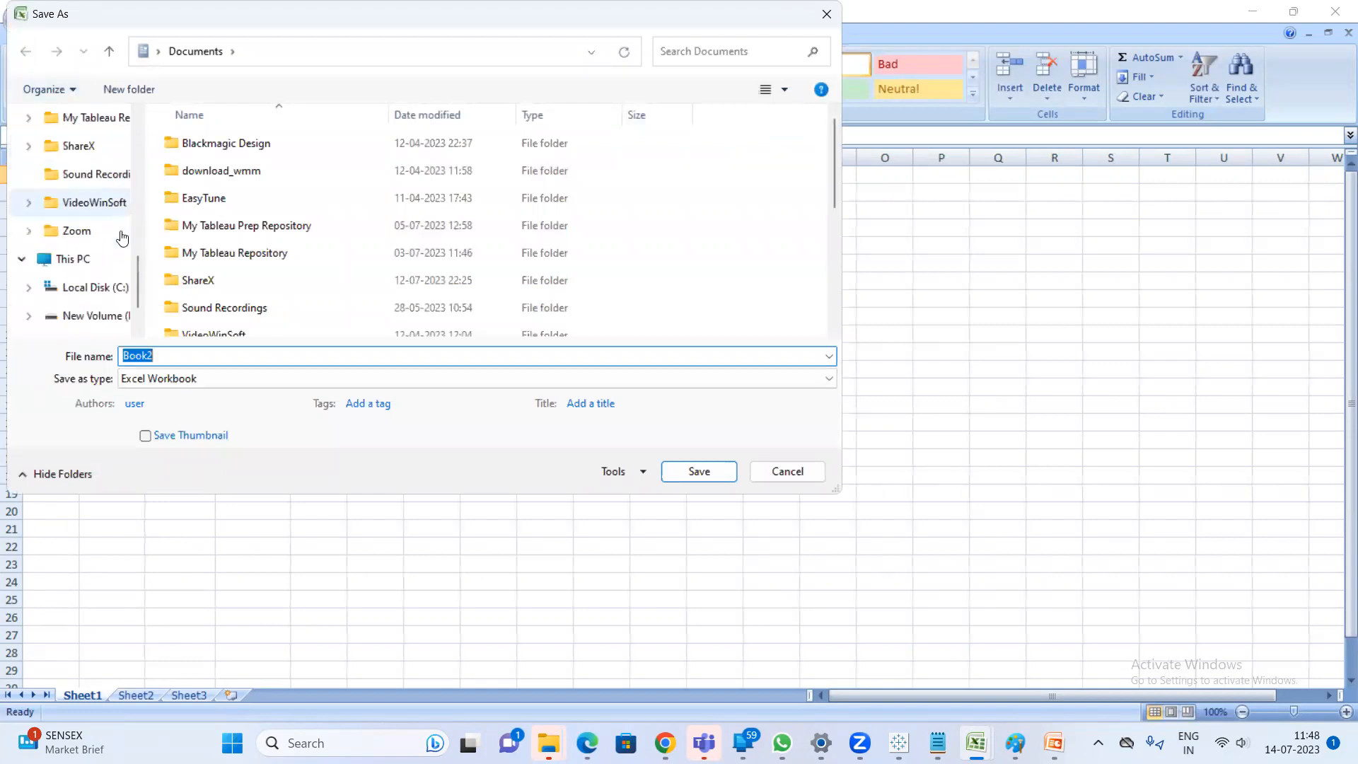
left_click(91, 260)
double_click(184, 354)
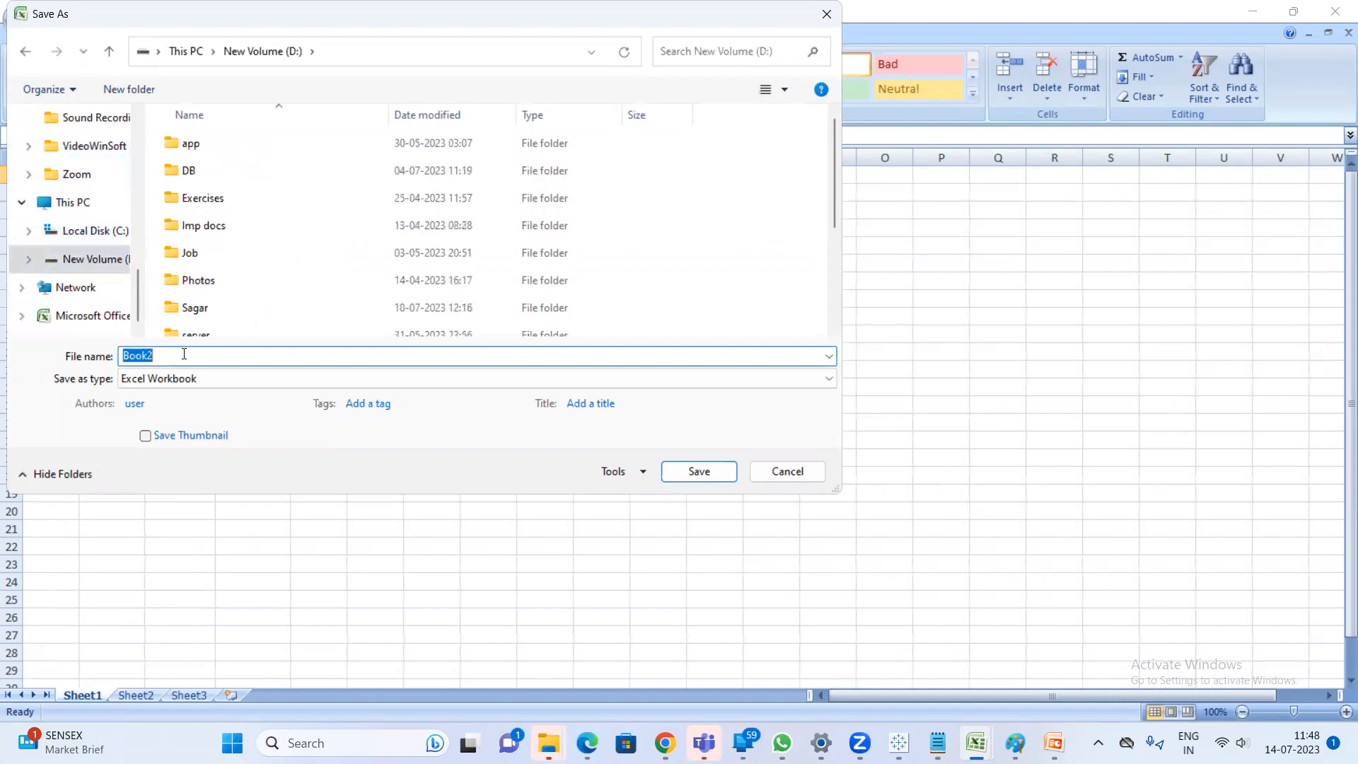
type("Locations")
left_click(679, 472)
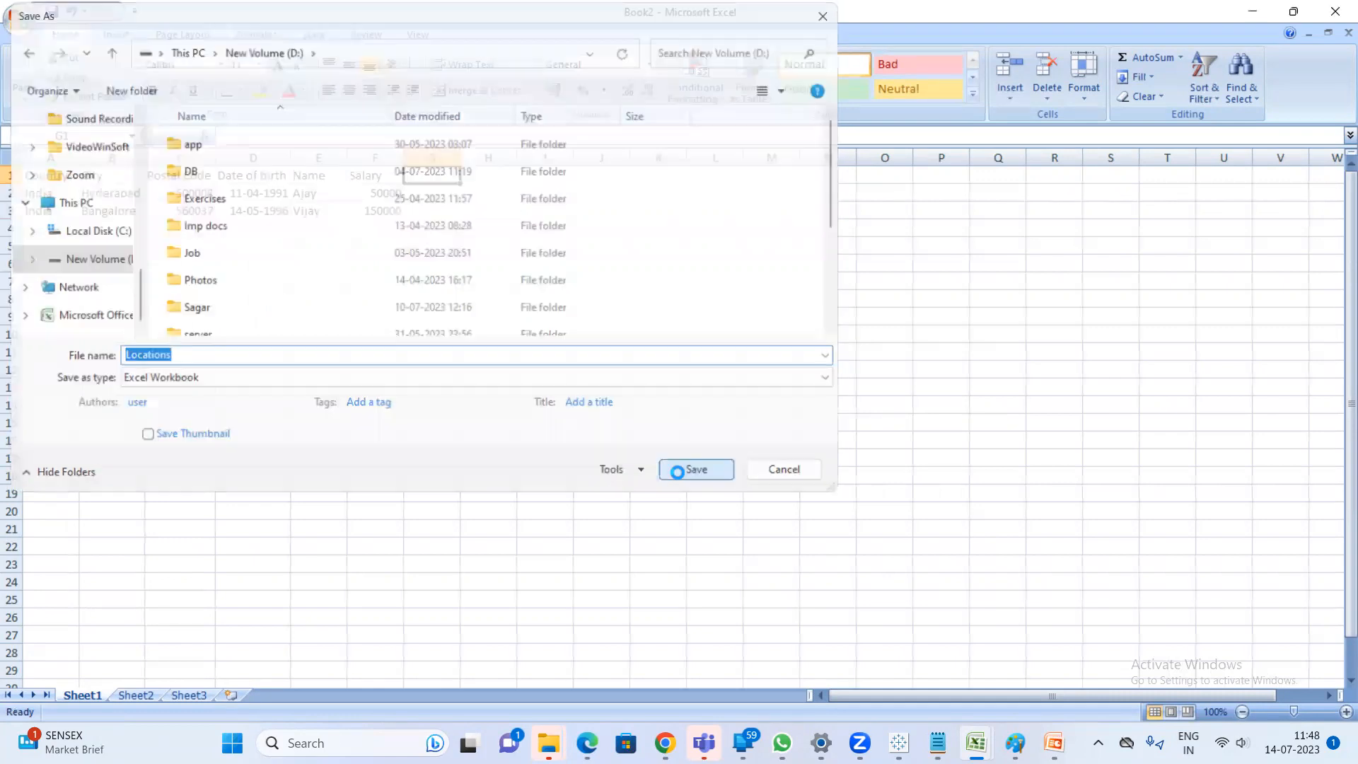
left_click(898, 743)
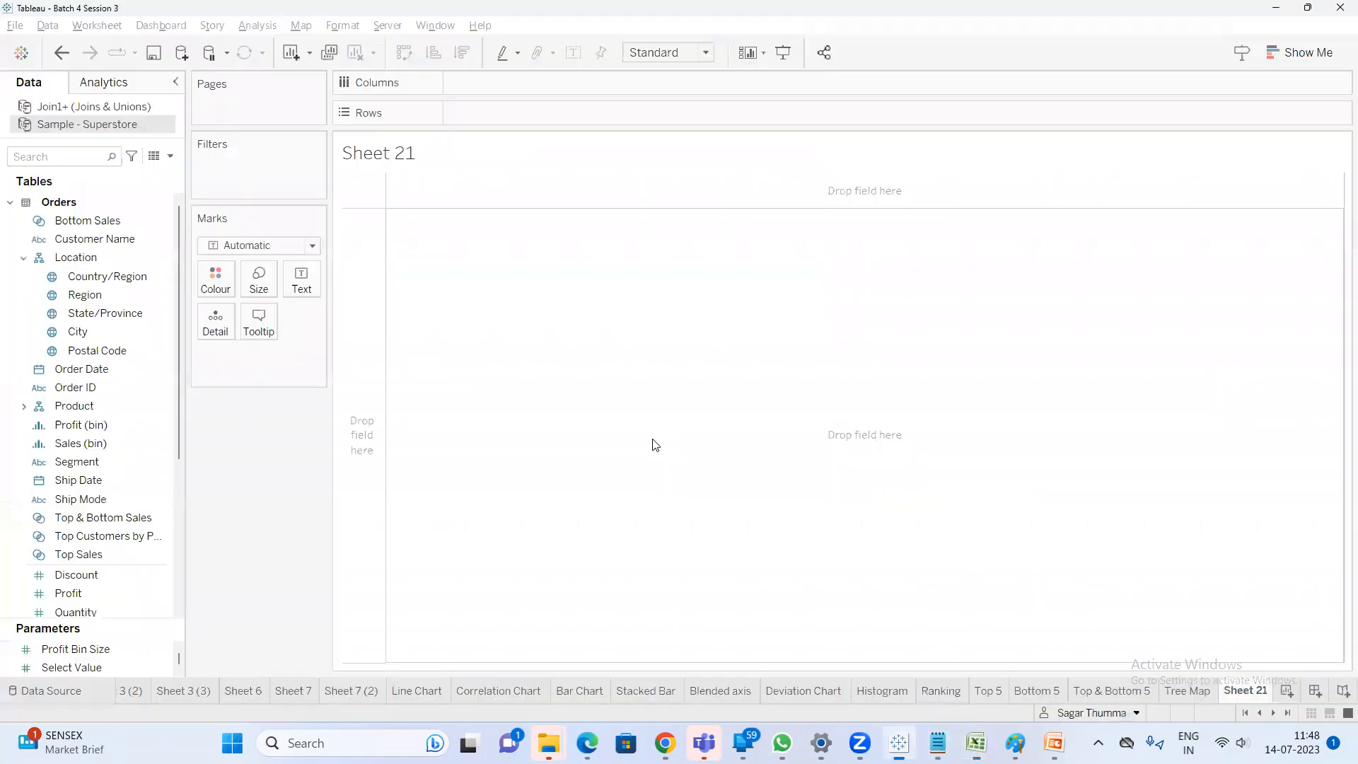
Connect Tableau to the Locations Excel workbook on D:\ as a new data source
left_click(182, 54)
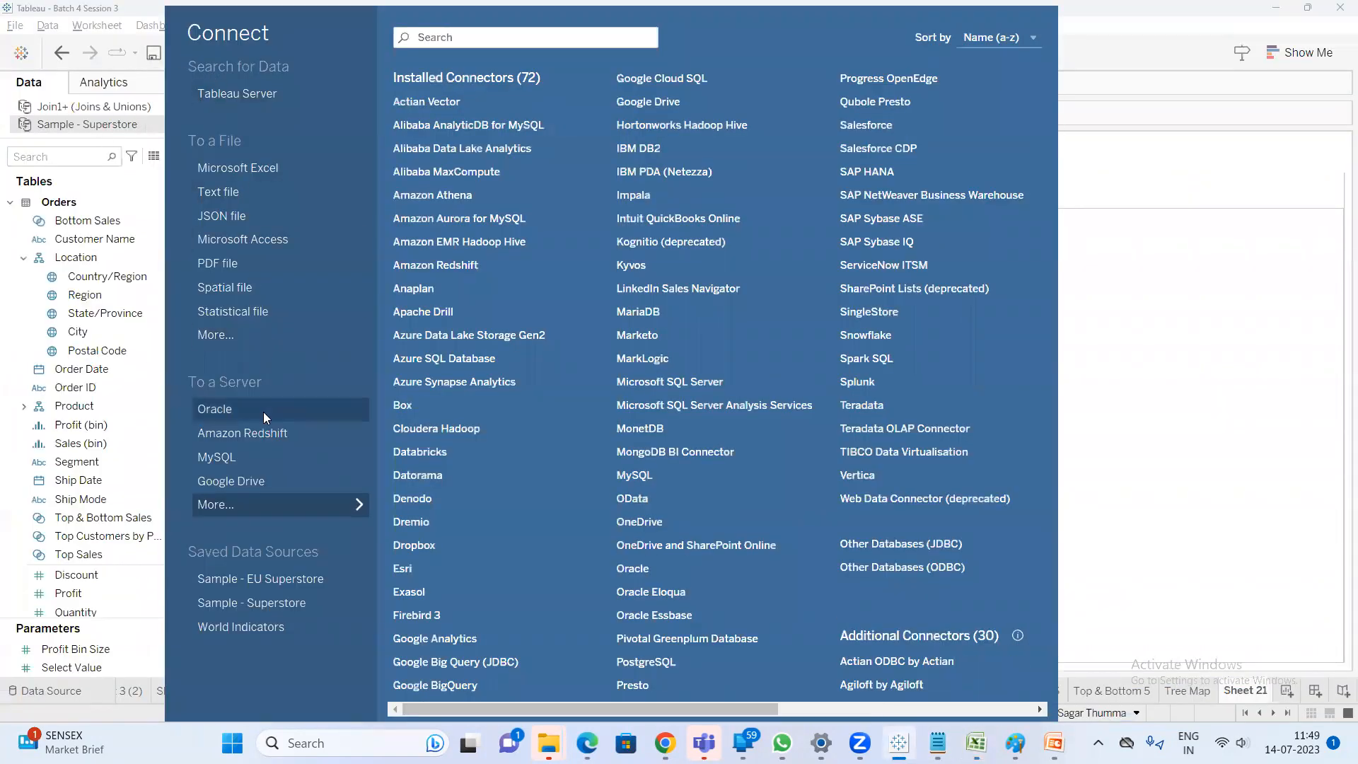
left_click(244, 173)
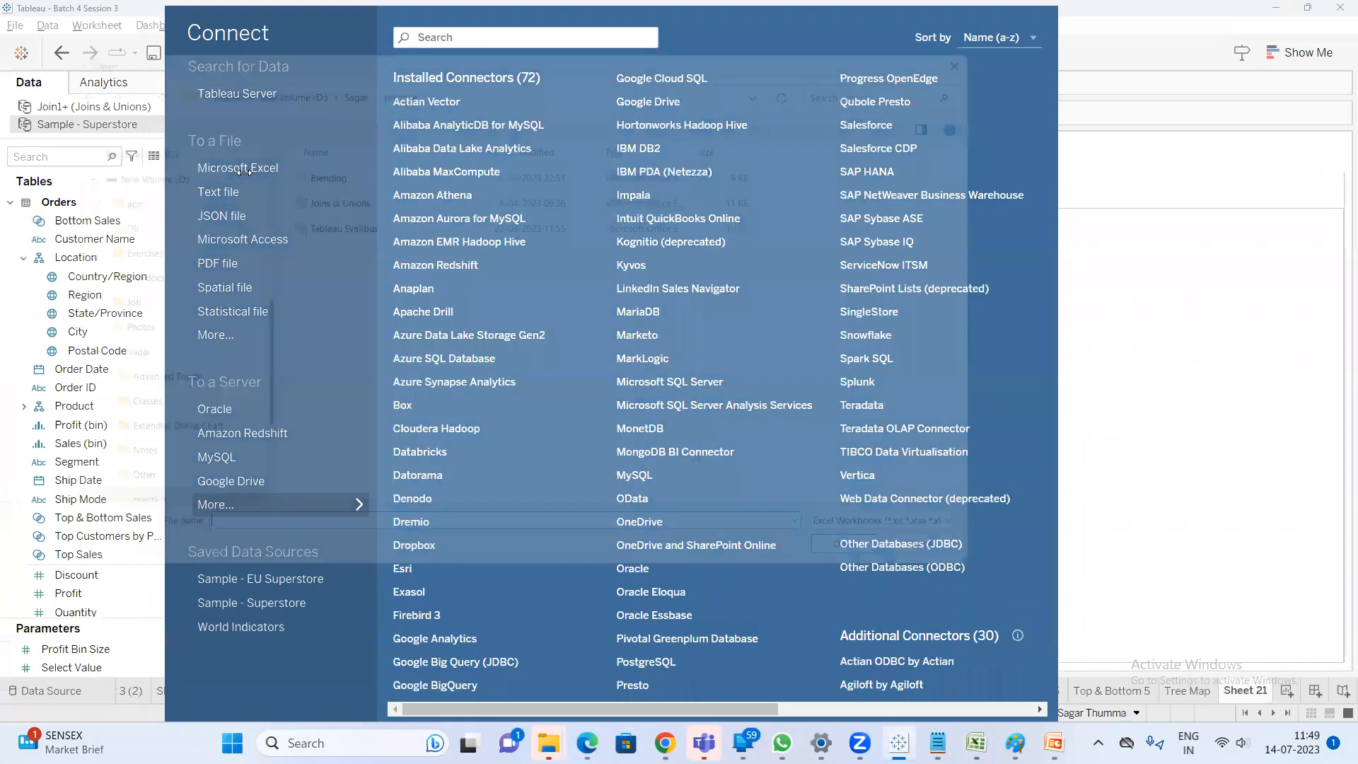
left_click(259, 59)
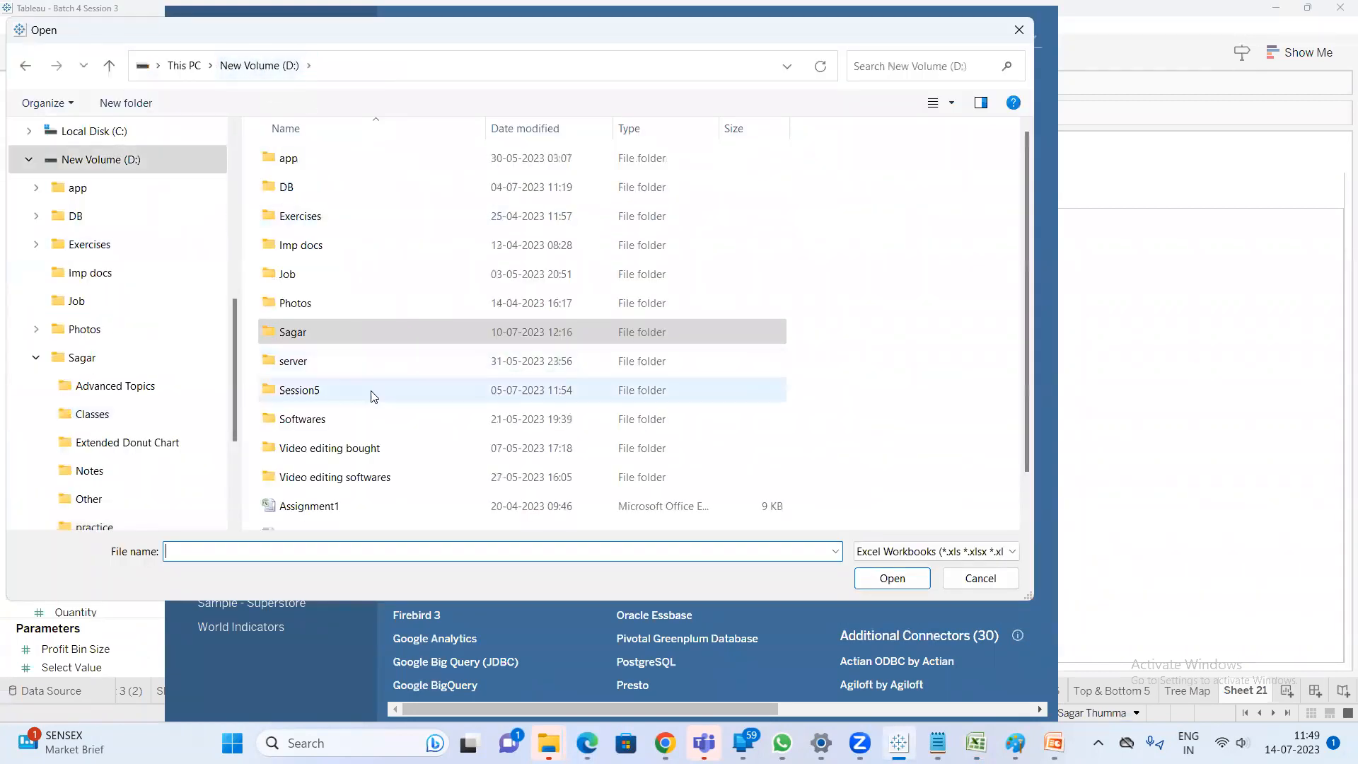
double_click(306, 500)
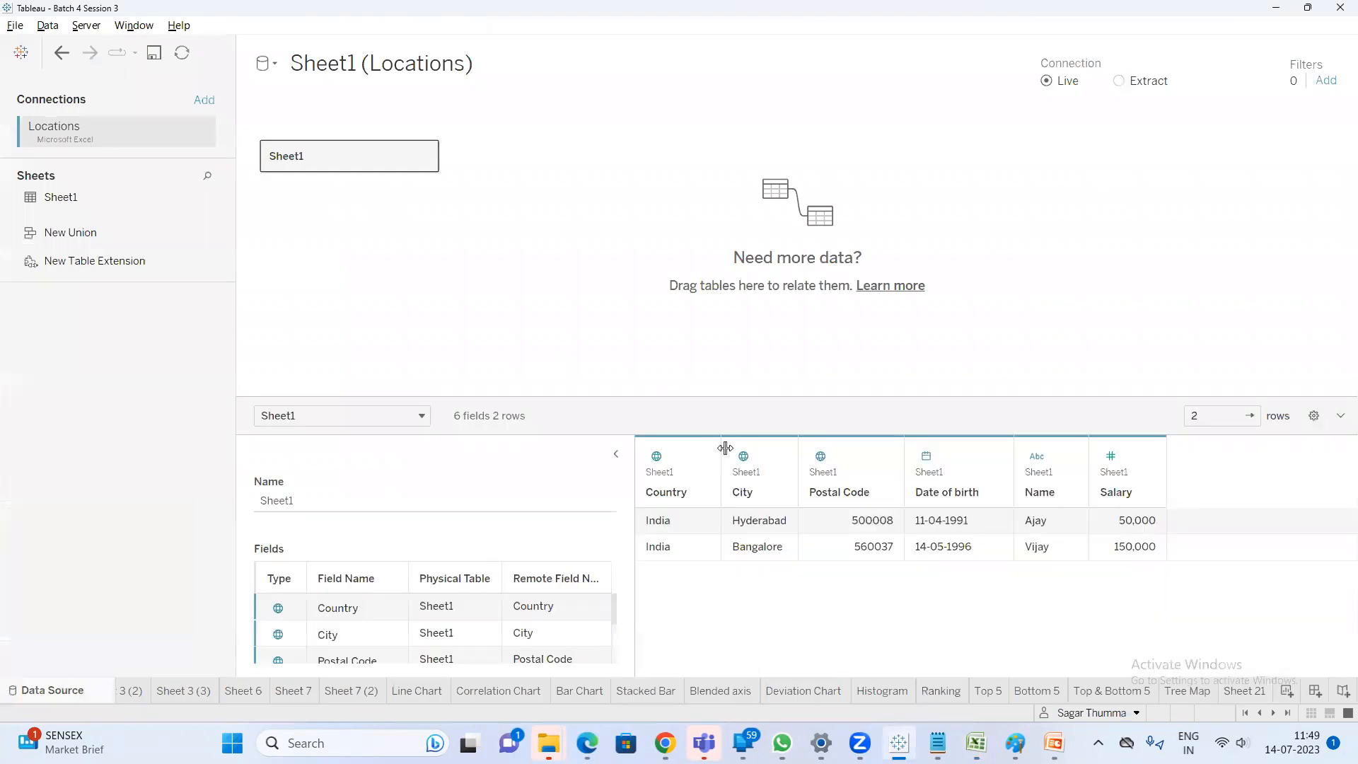
left_click_drag(636, 450, 528, 451)
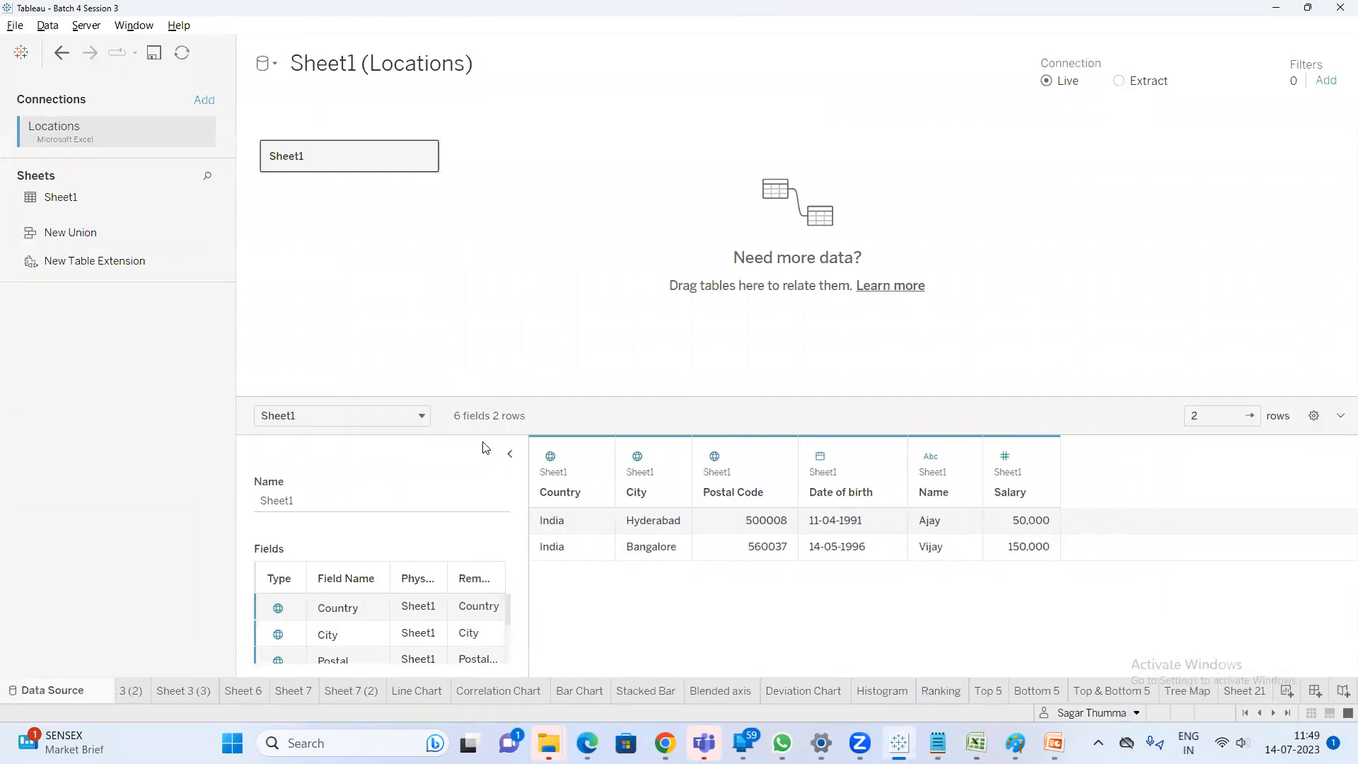
left_click(560, 492)
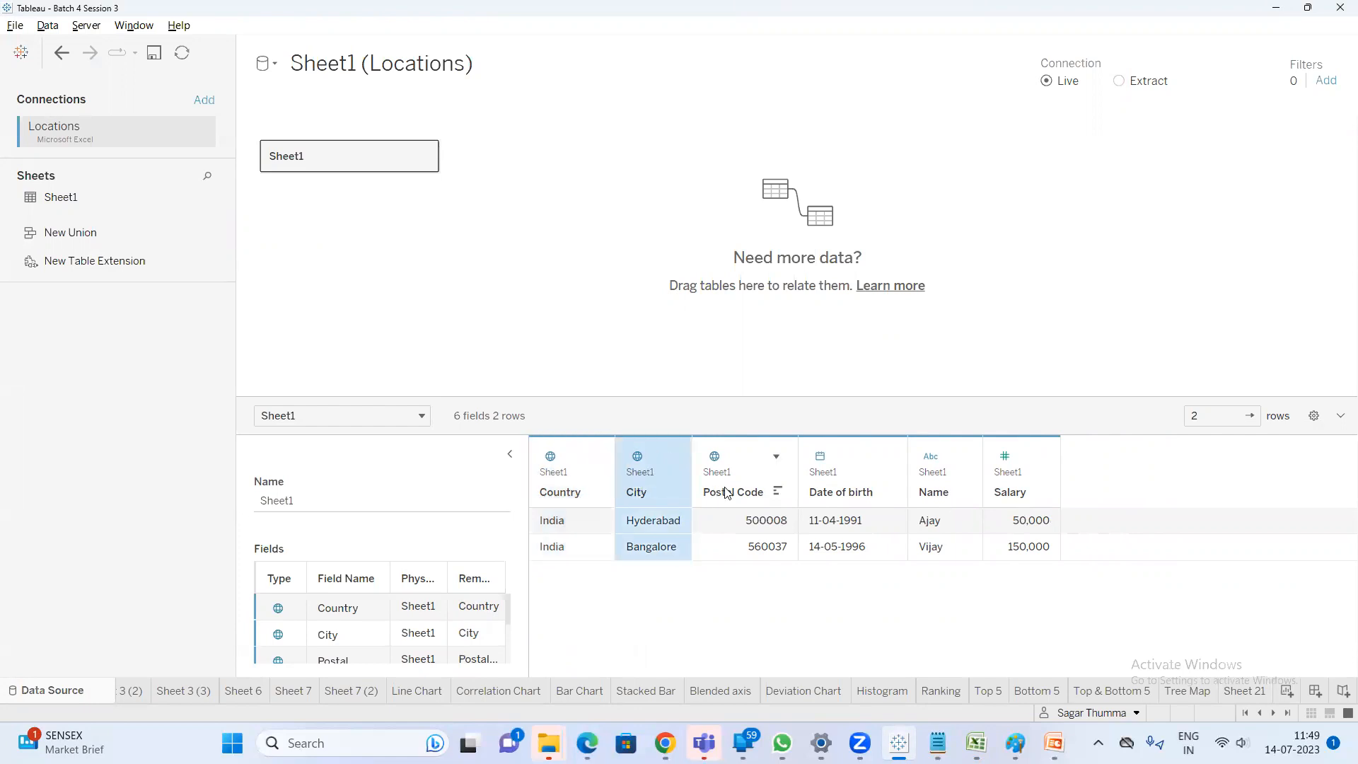
key("Left")
key("Left")
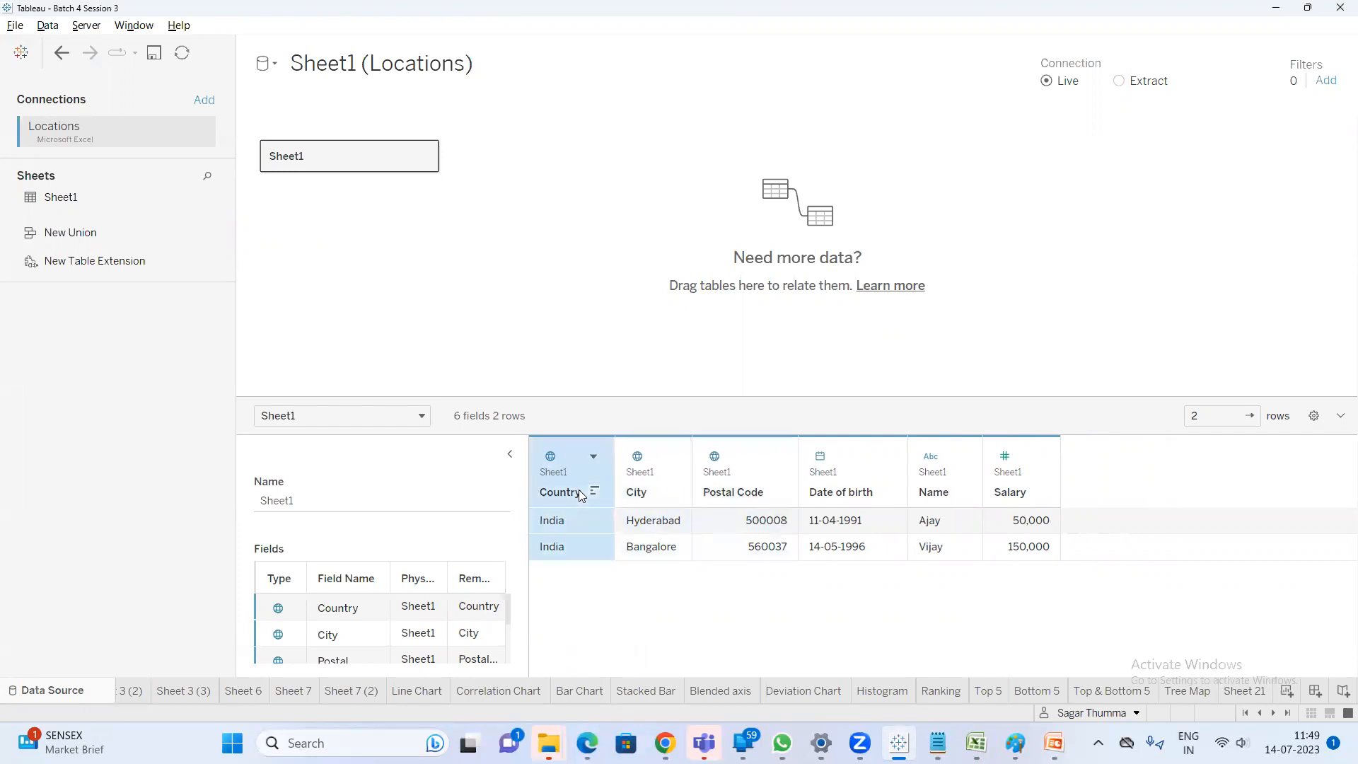
left_click(663, 549)
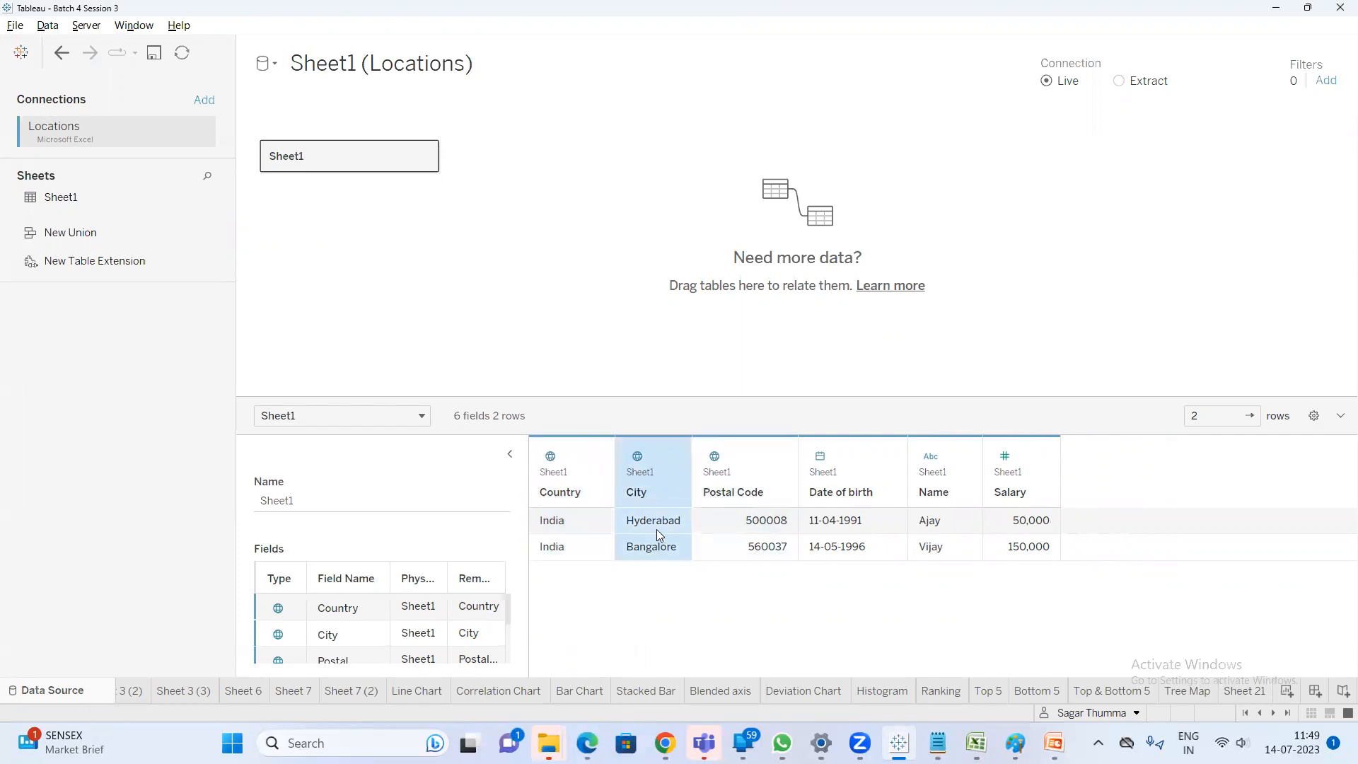
left_click(657, 530)
left_click(663, 556)
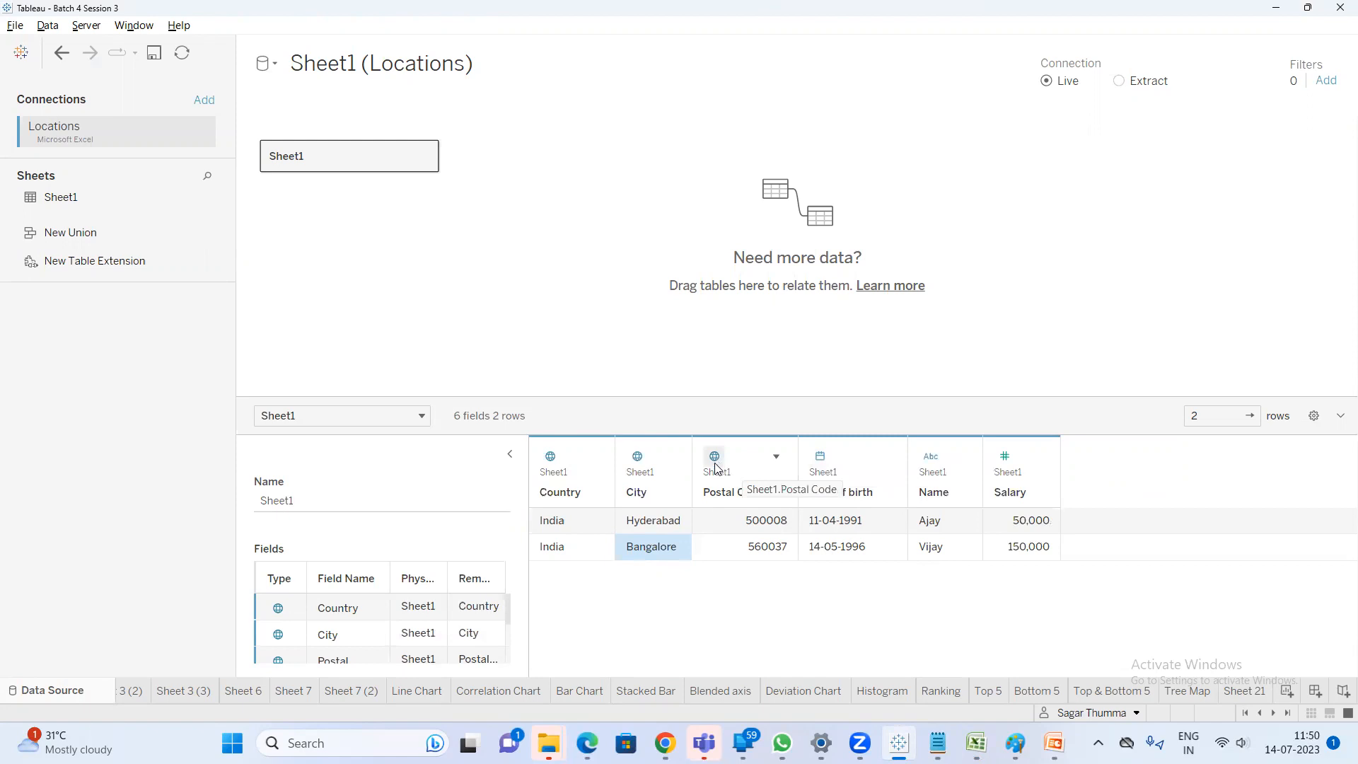
left_click(710, 491)
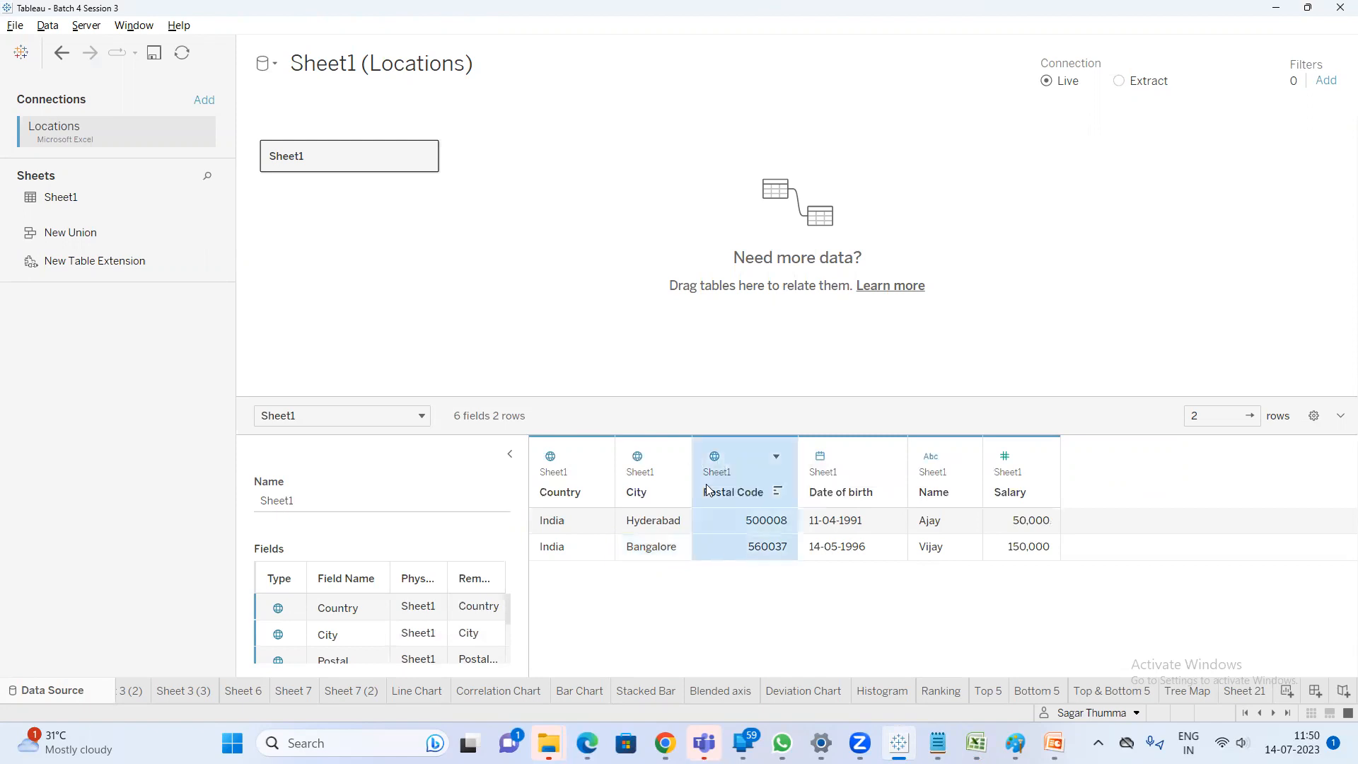
left_click(646, 501)
left_click(569, 495)
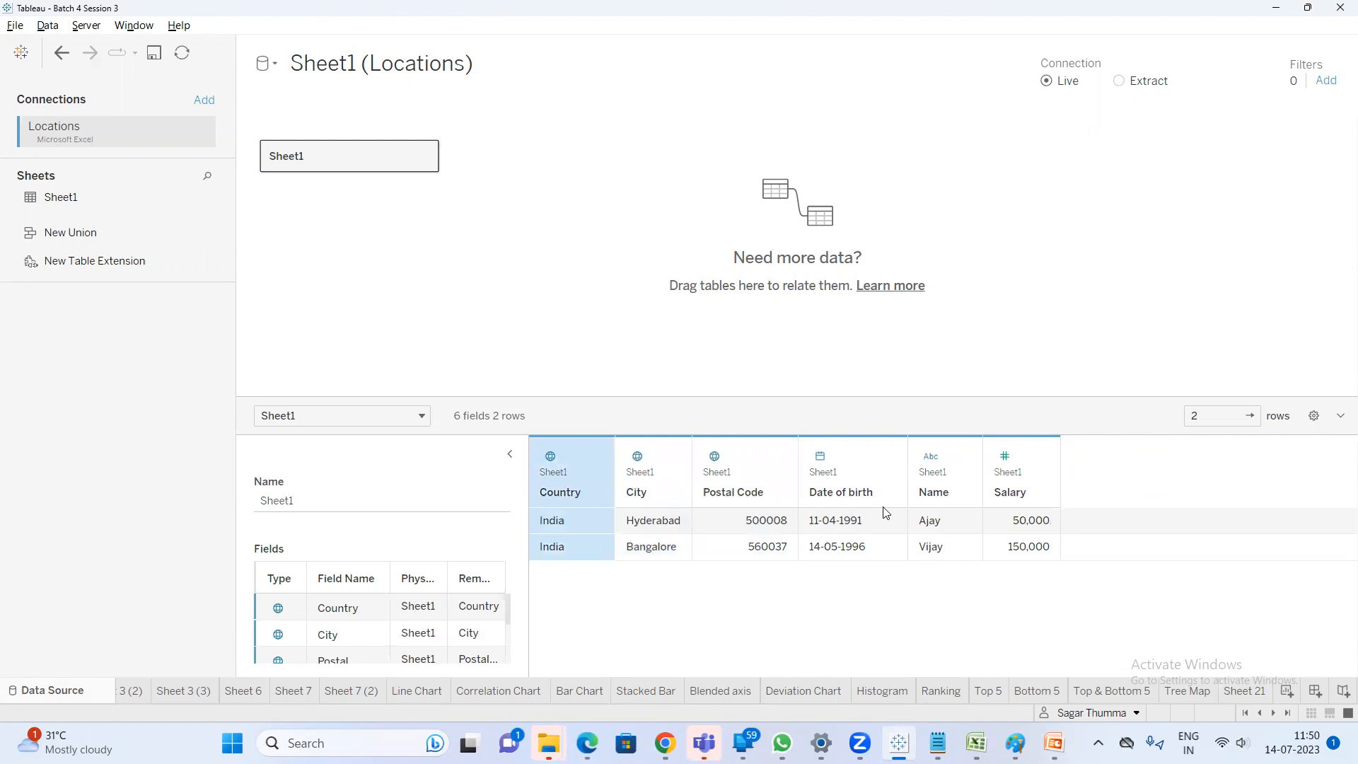
left_click(939, 499)
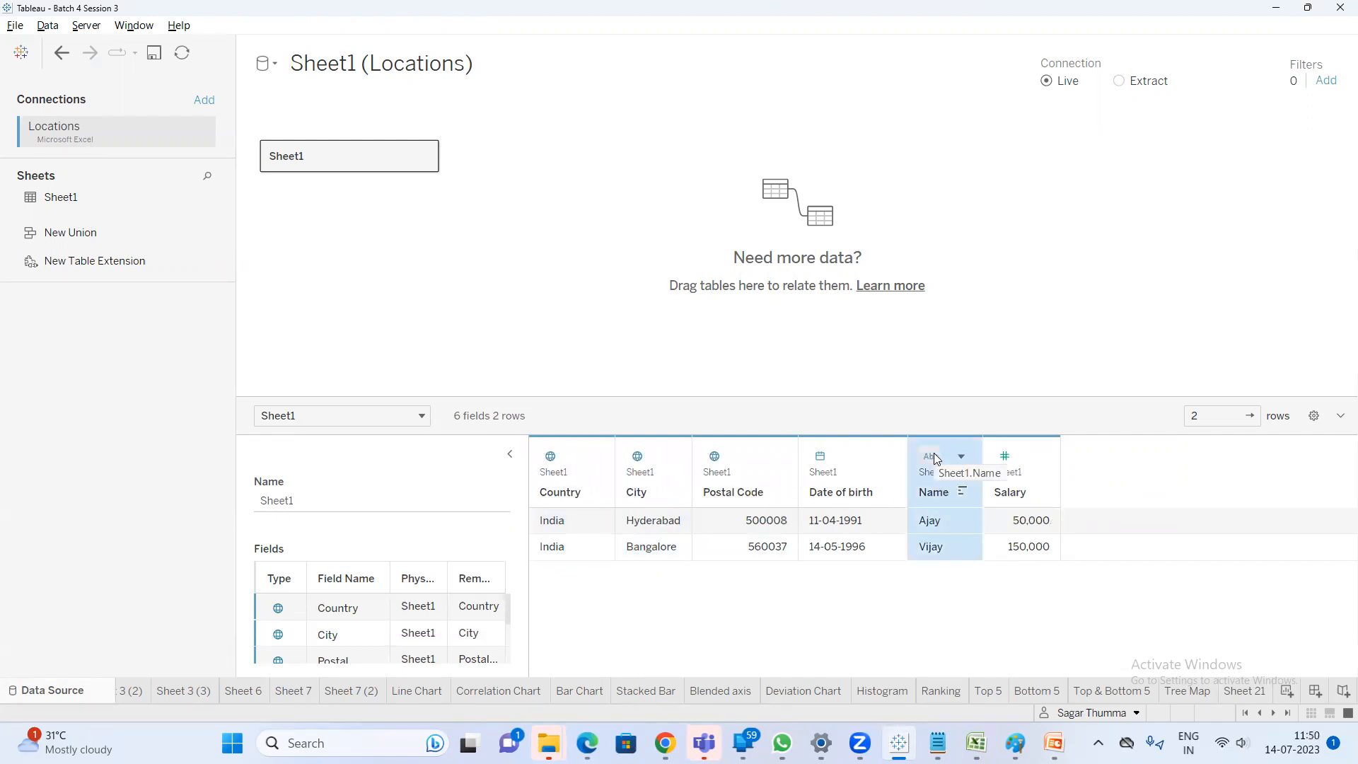
left_click(1019, 502)
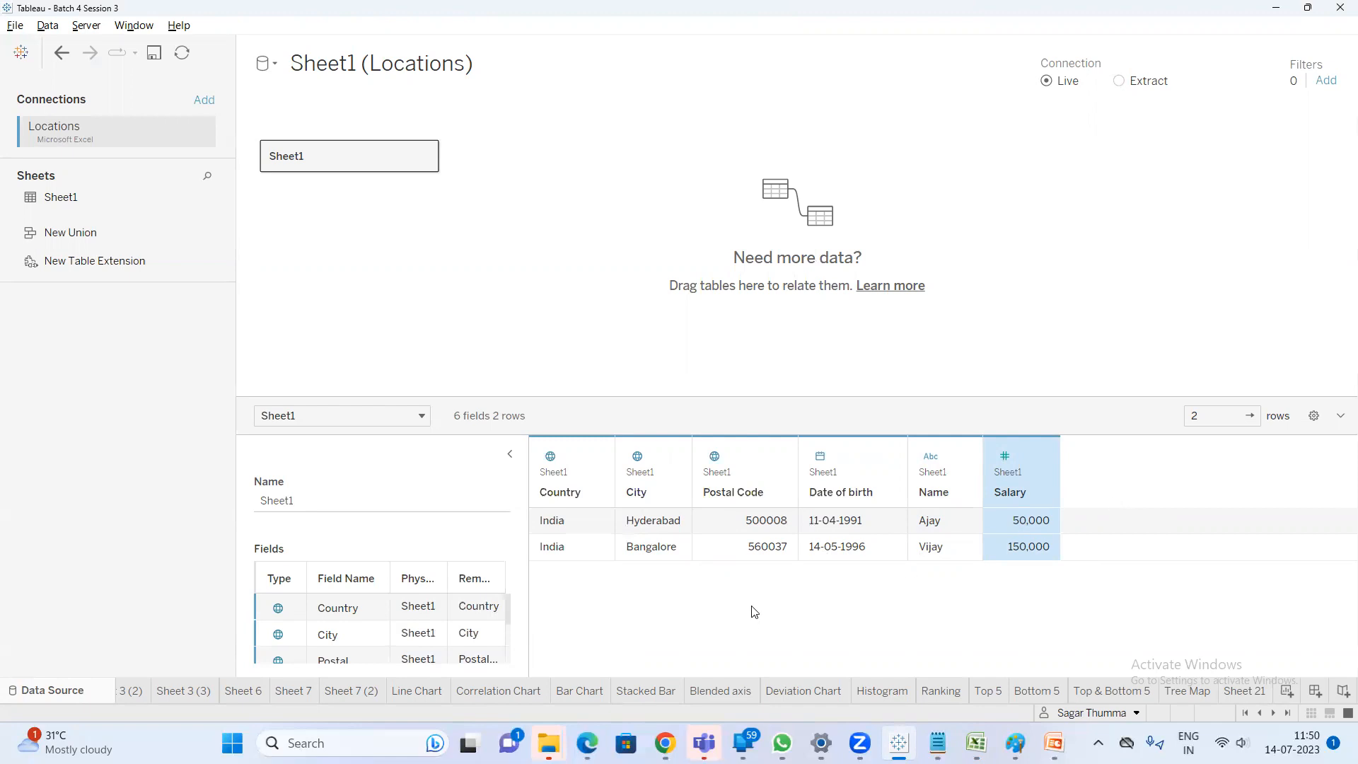
mouse_move(976, 743)
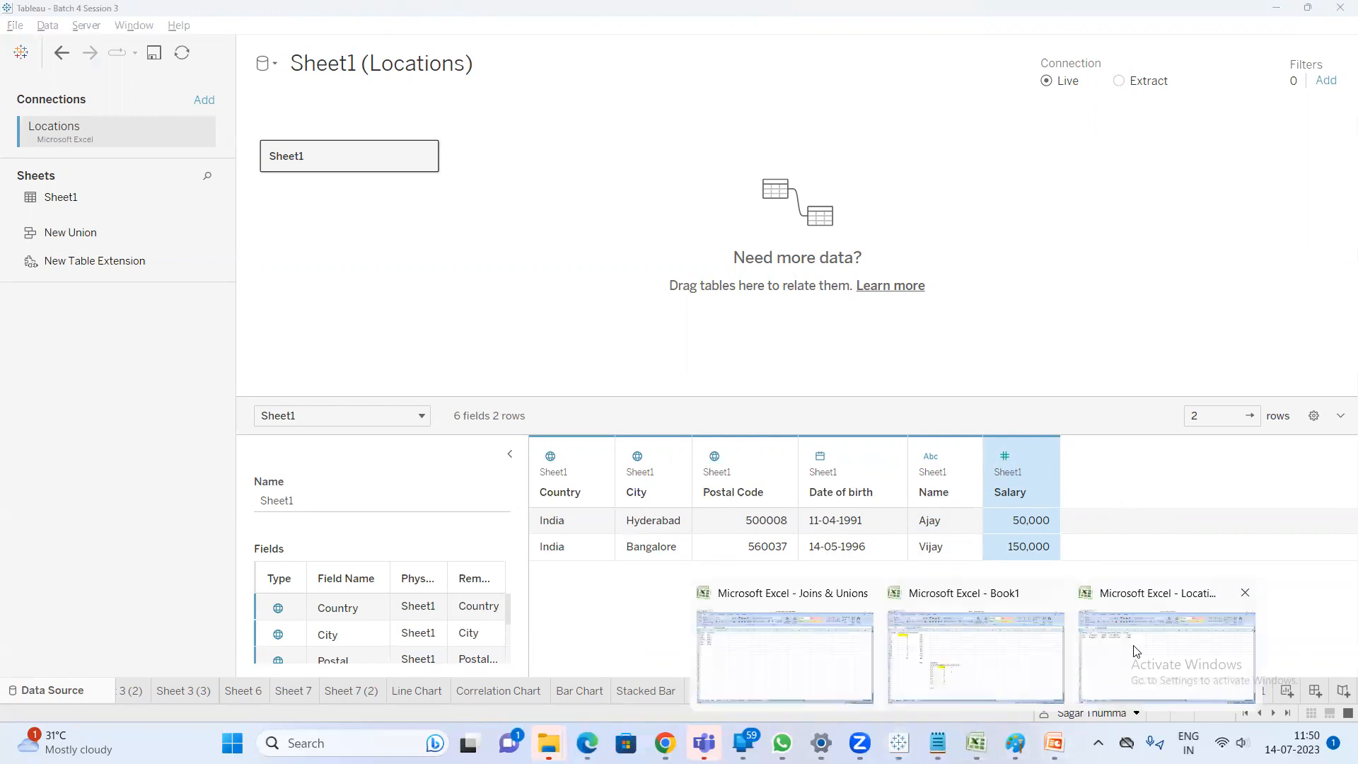
left_click(1132, 648)
left_click(191, 315)
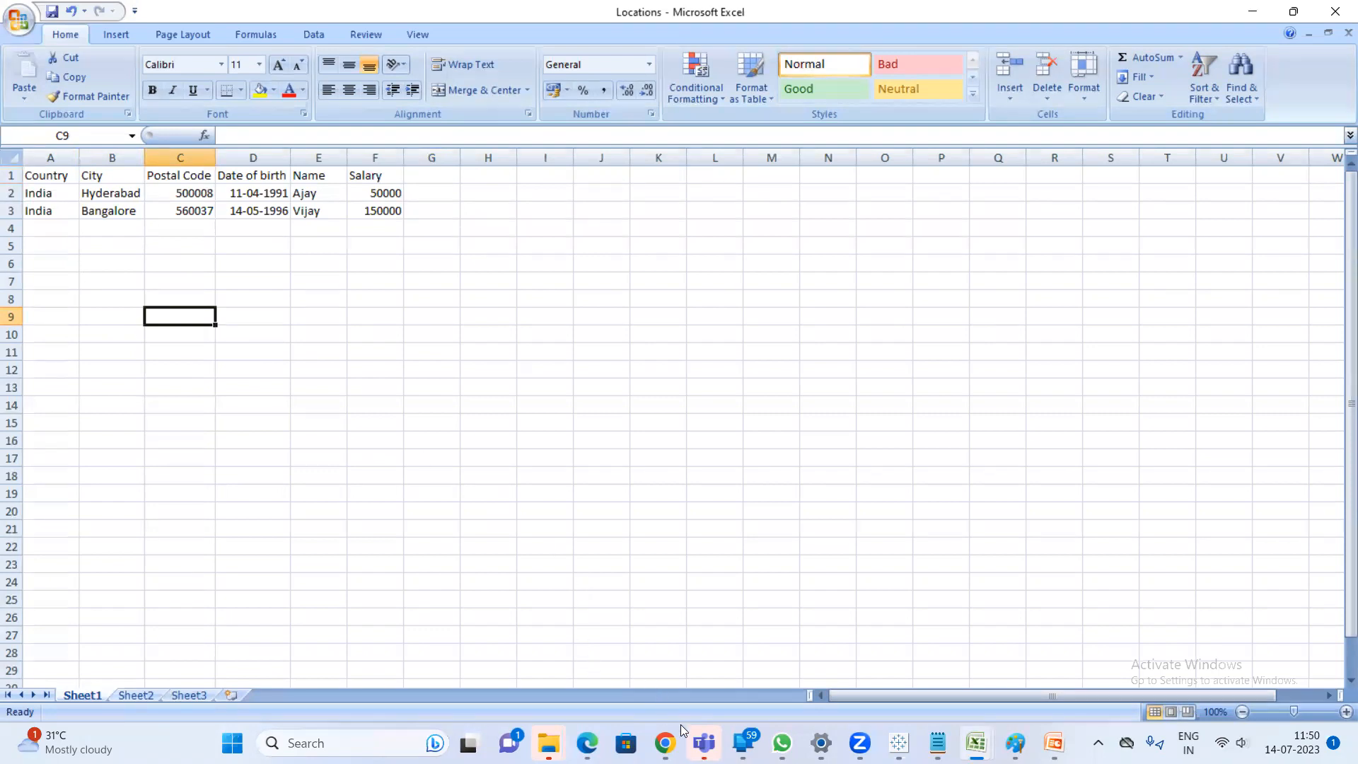
mouse_move(683, 731)
left_click(609, 661)
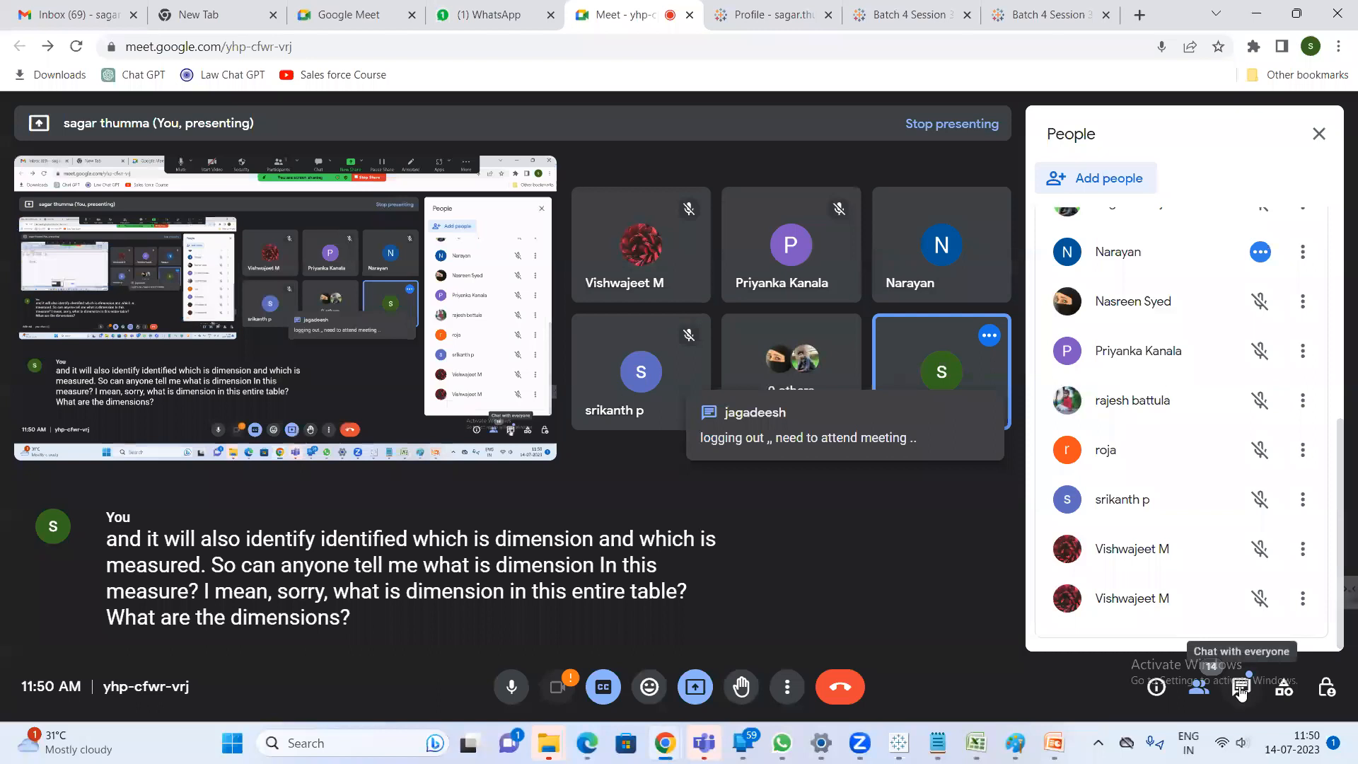
left_click(1257, 13)
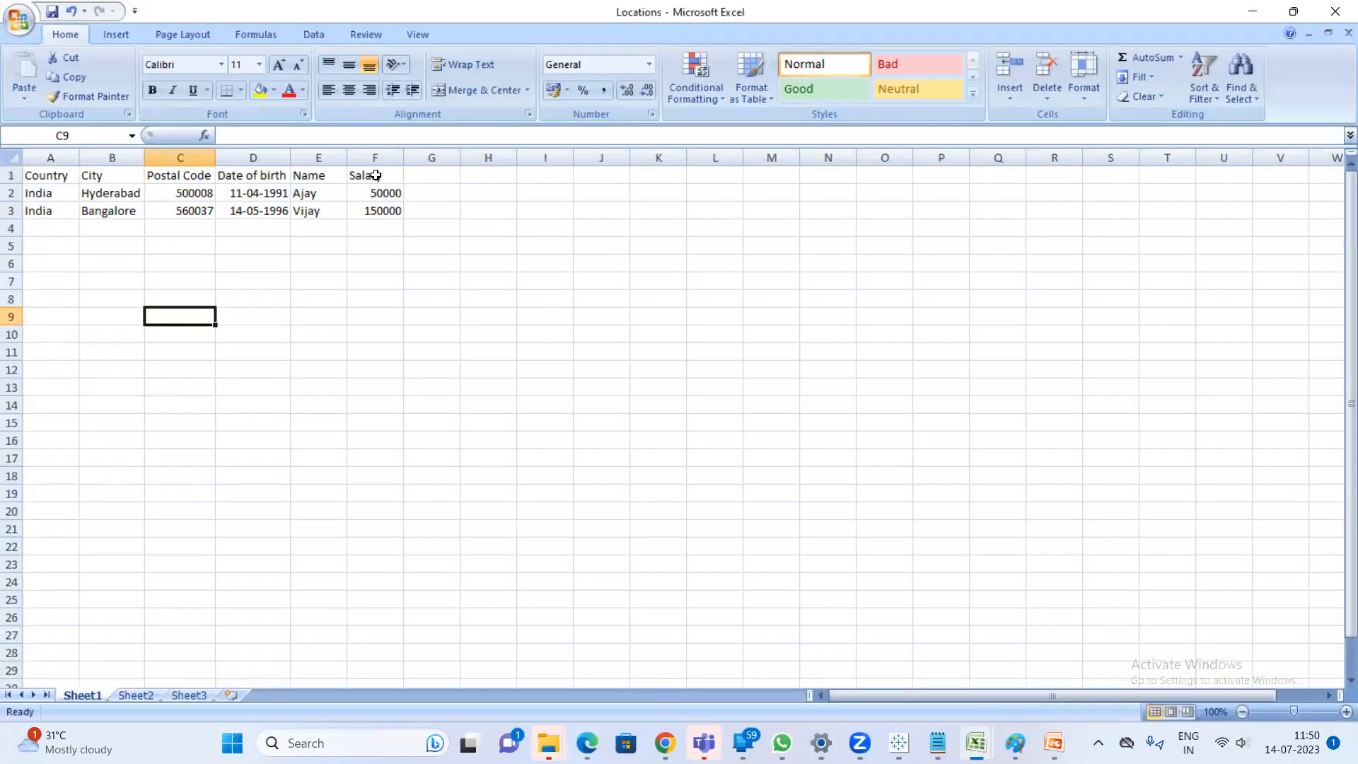
left_click_drag(369, 178, 375, 208)
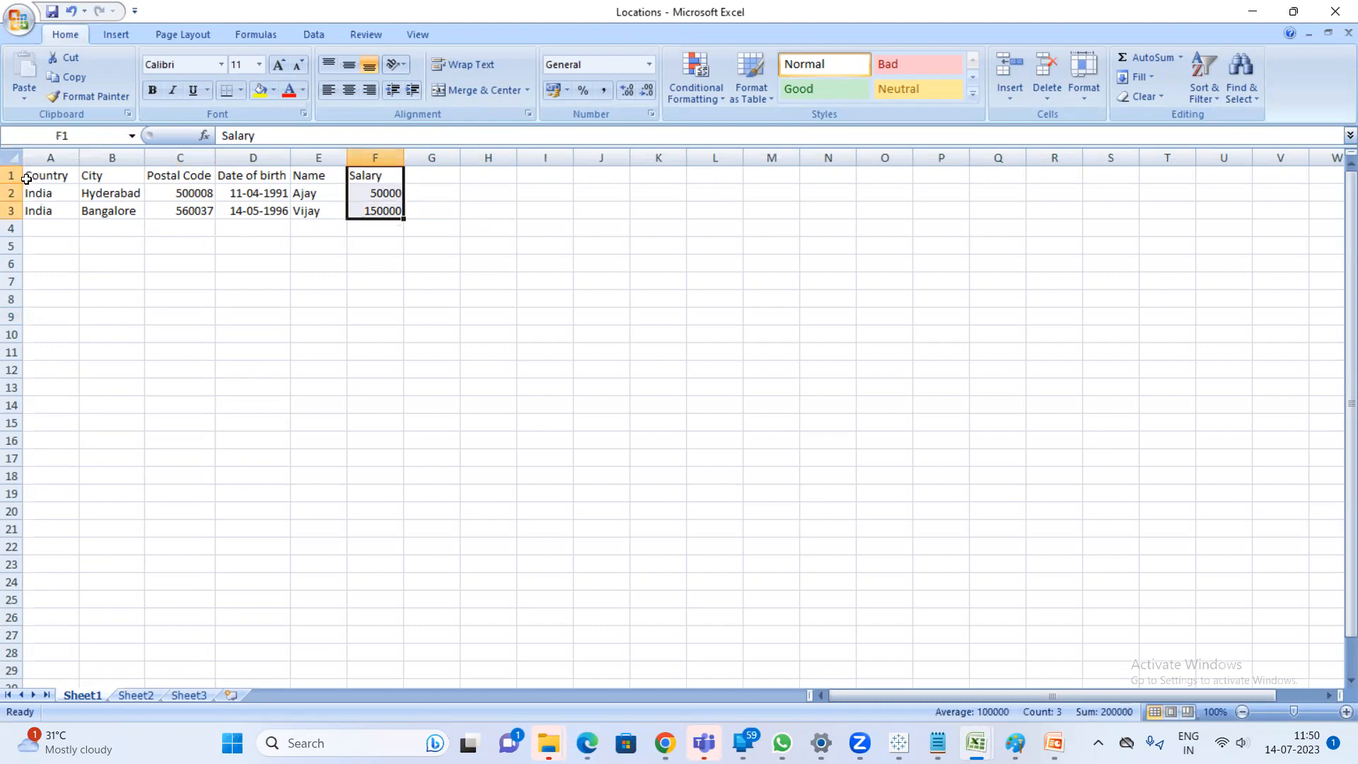
key("alt+Tab")
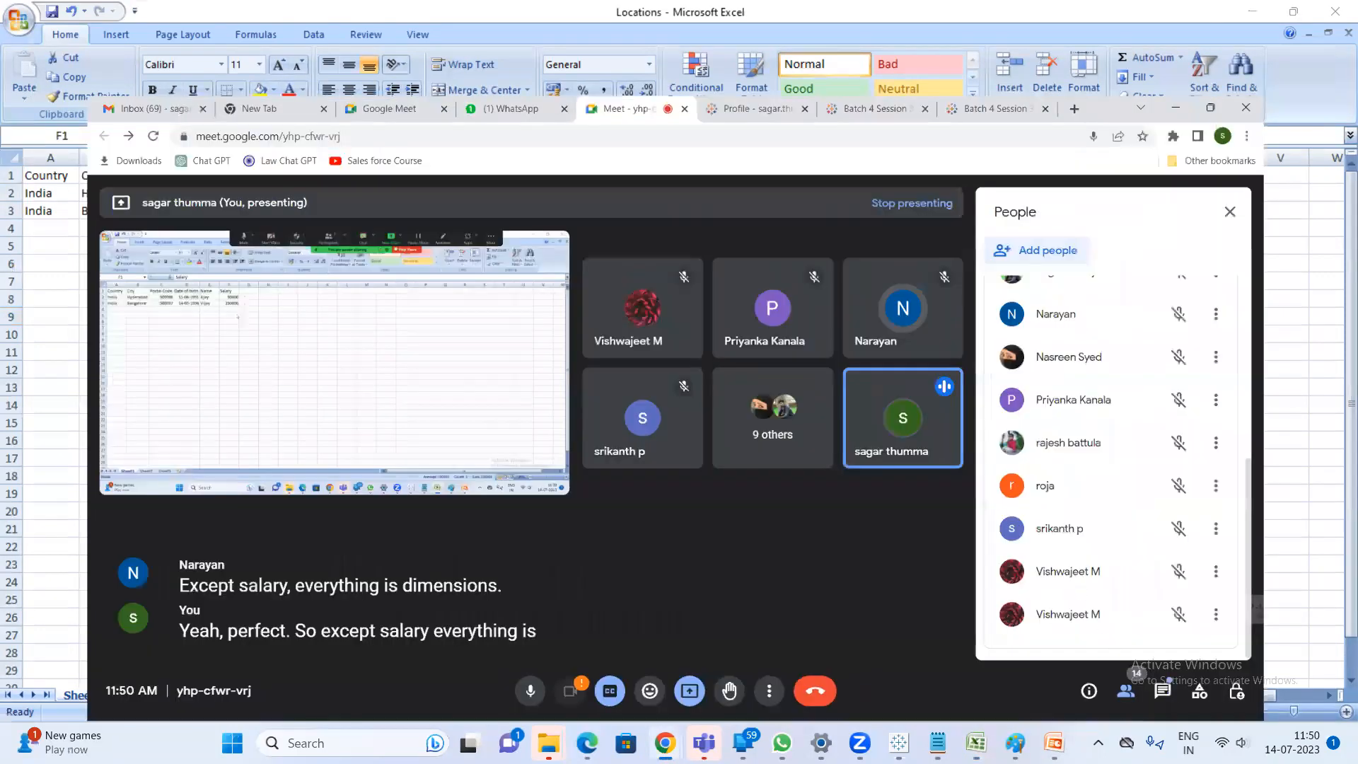
left_click(899, 743)
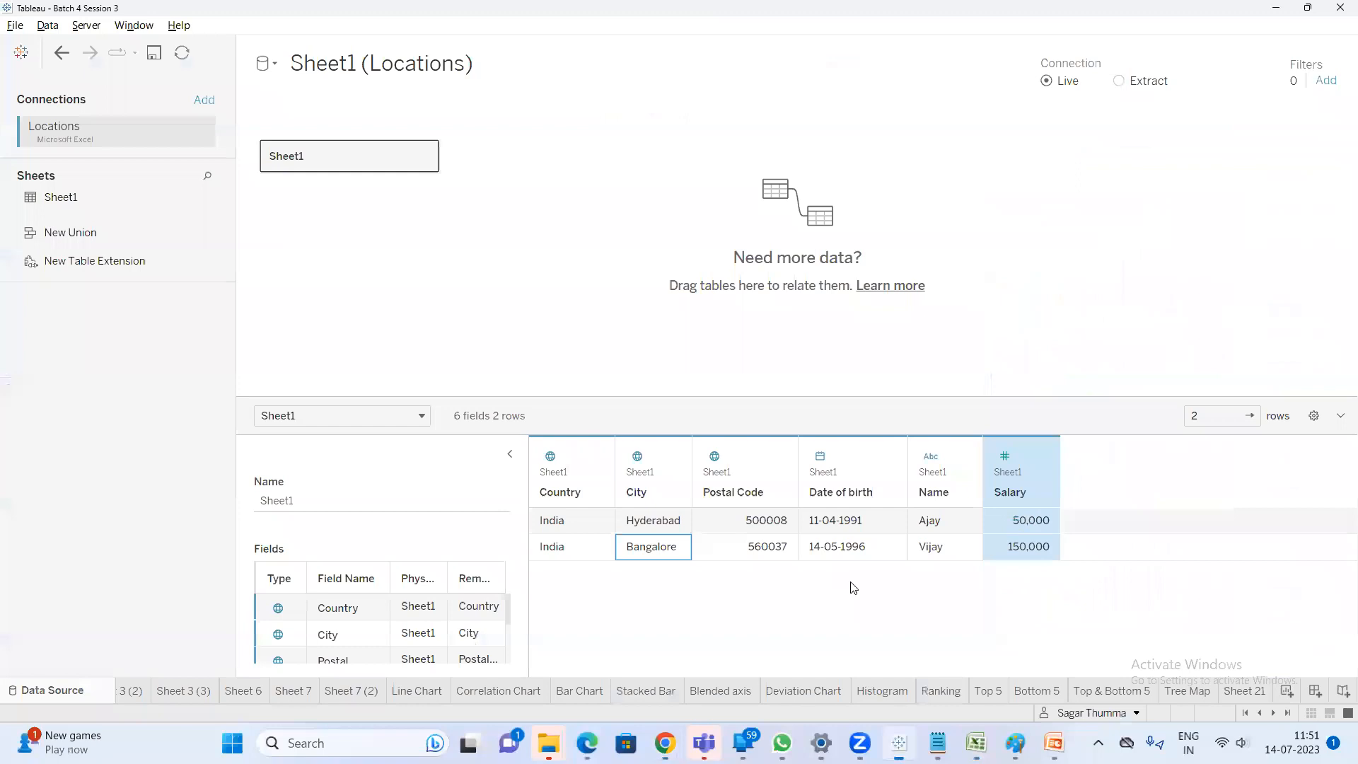
Check the Country column's data type, then add blank worksheet Sheet 22
left_click(692, 629)
left_click(549, 455)
left_click(553, 616)
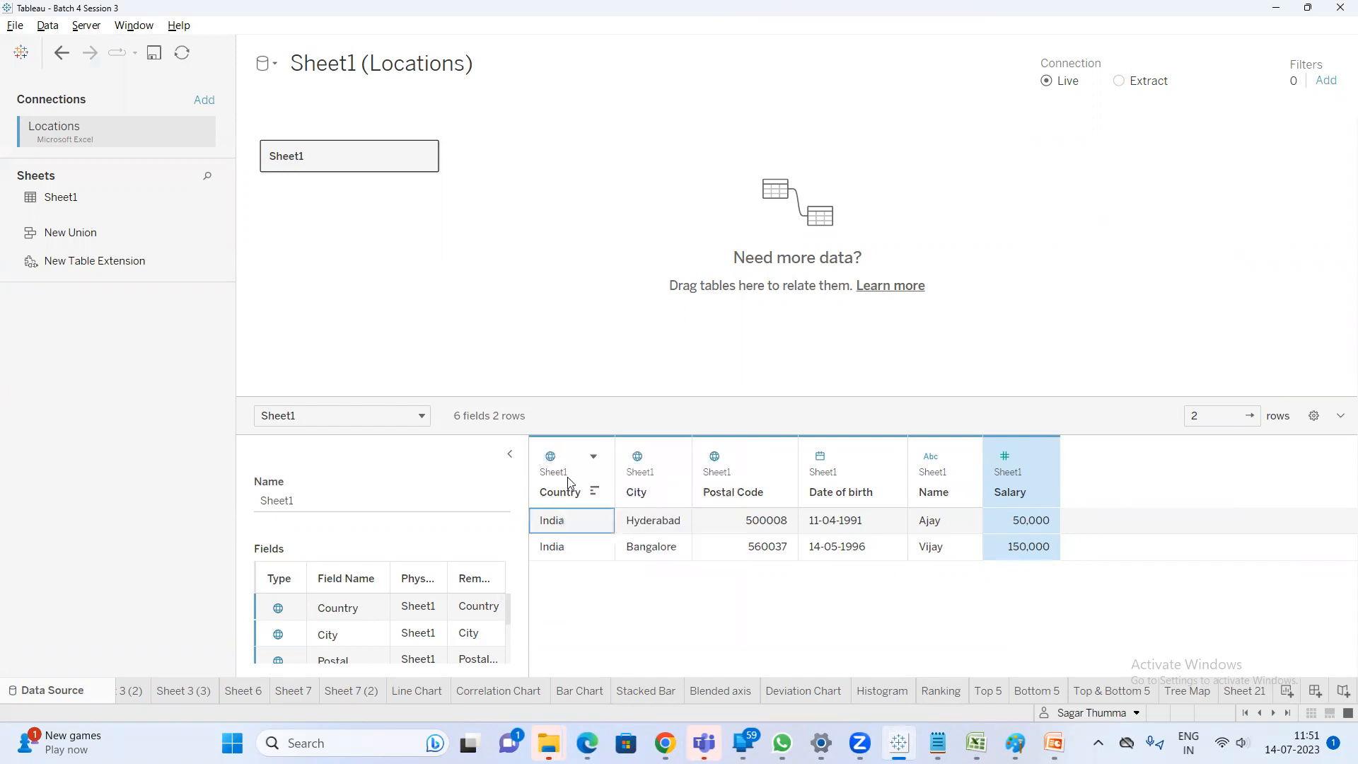
left_click(587, 481)
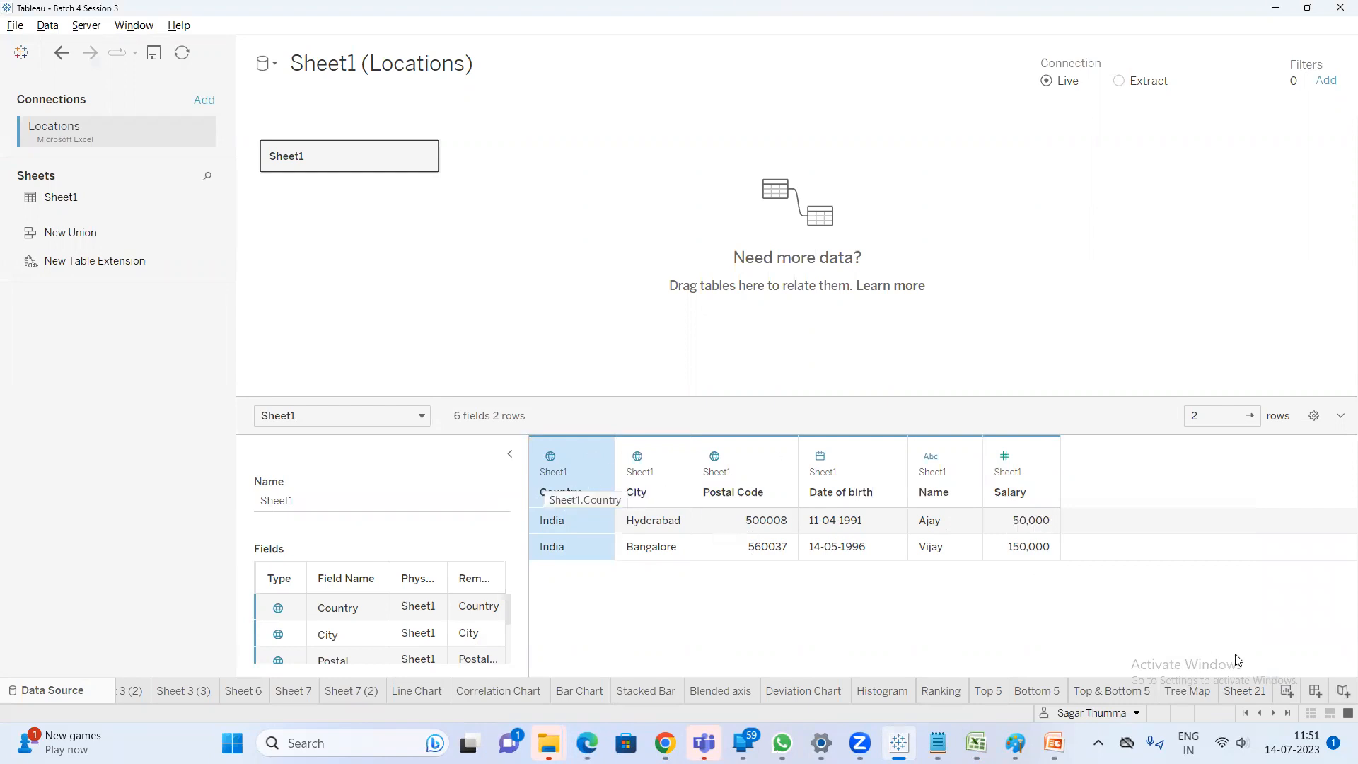
left_click(1287, 691)
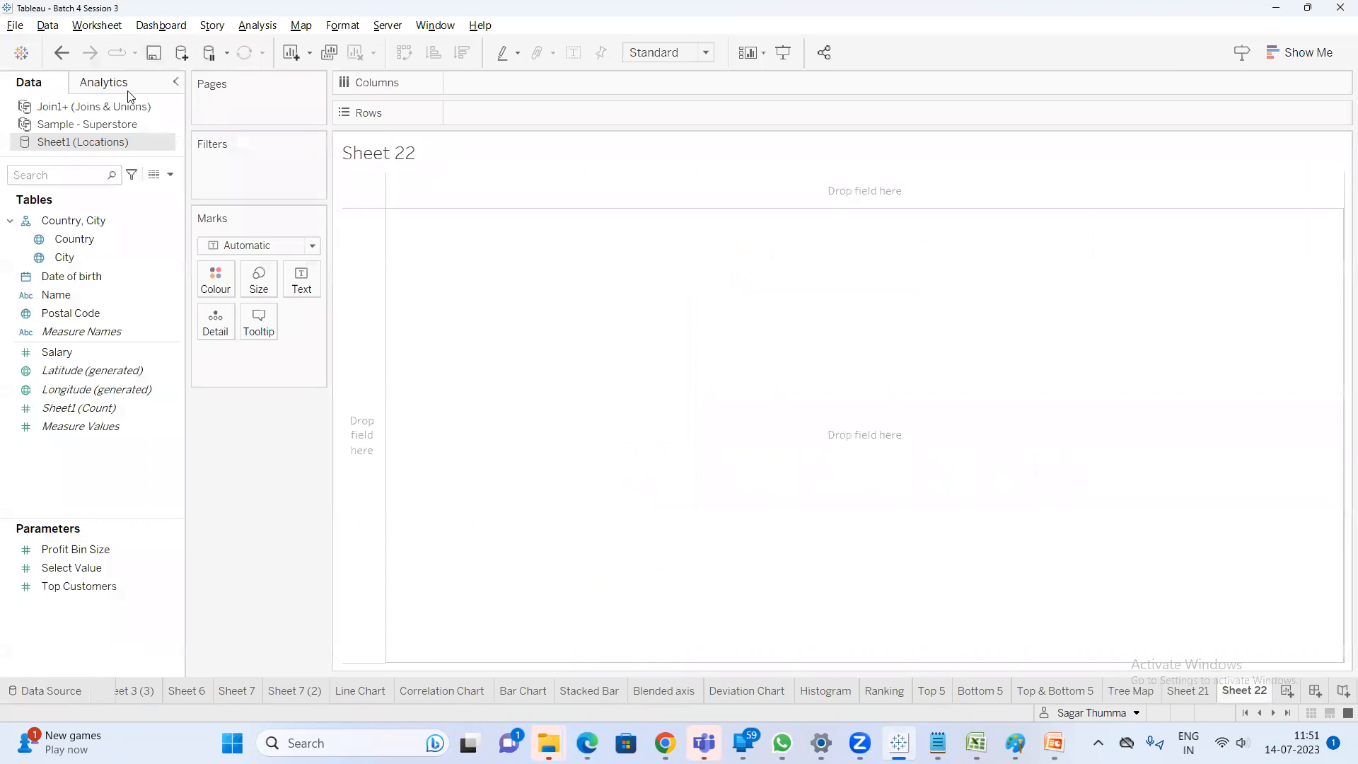
Plot Country as a map of India and rename the sheet to Country
left_click(77, 241)
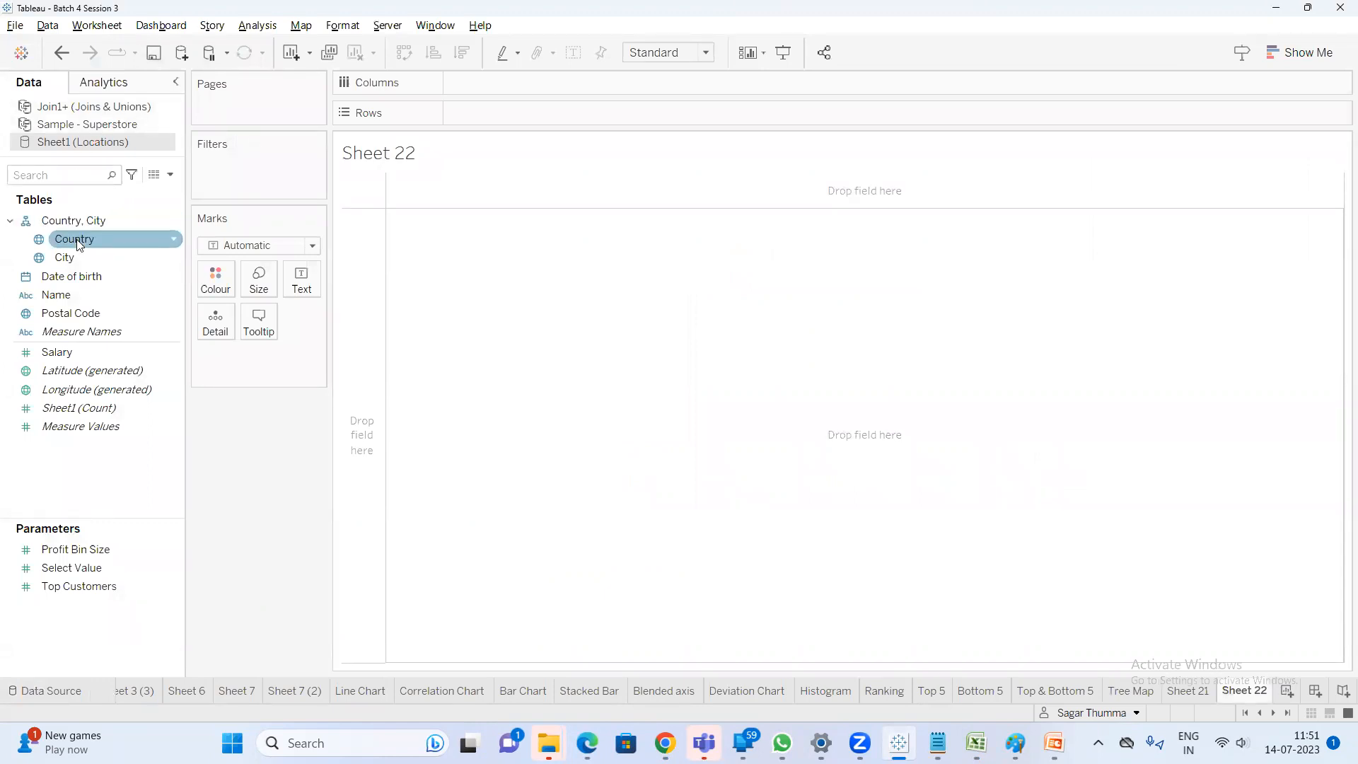
double_click(78, 240)
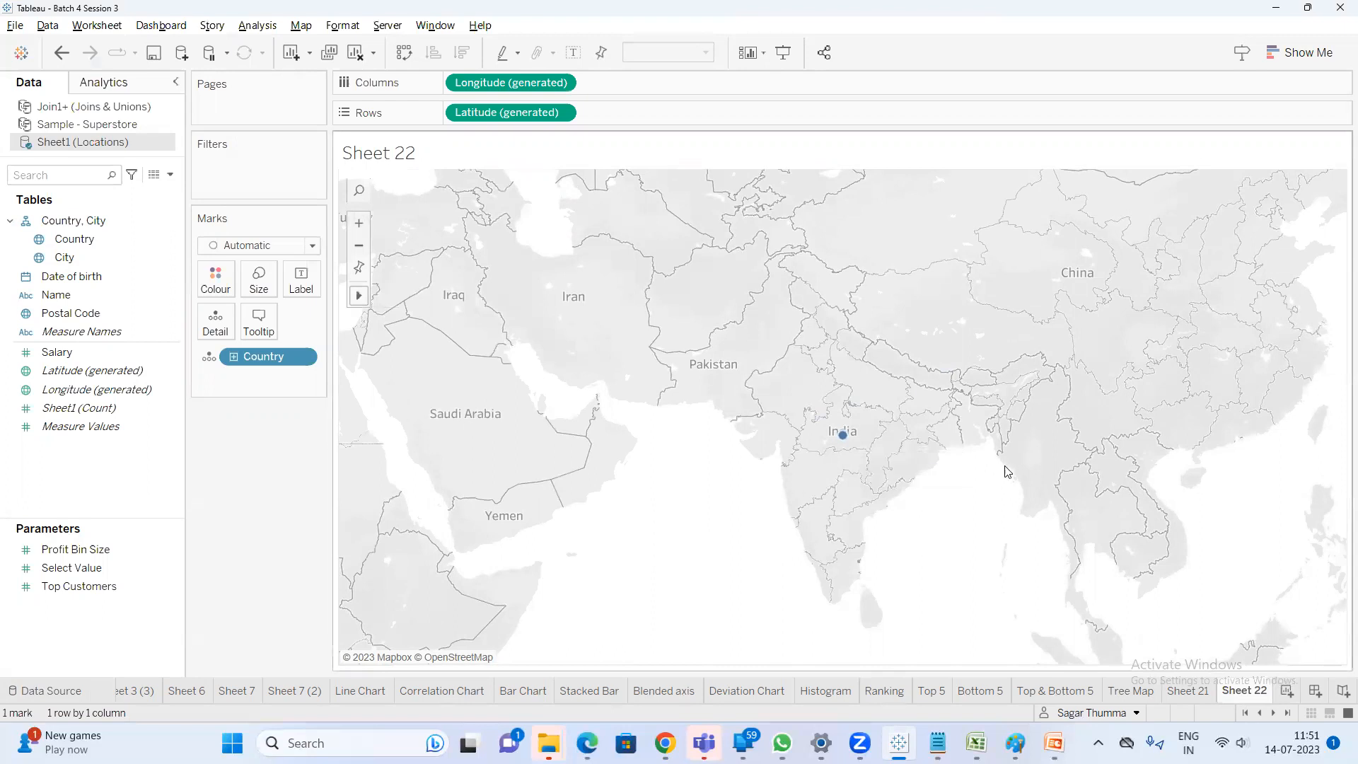
double_click(1250, 689)
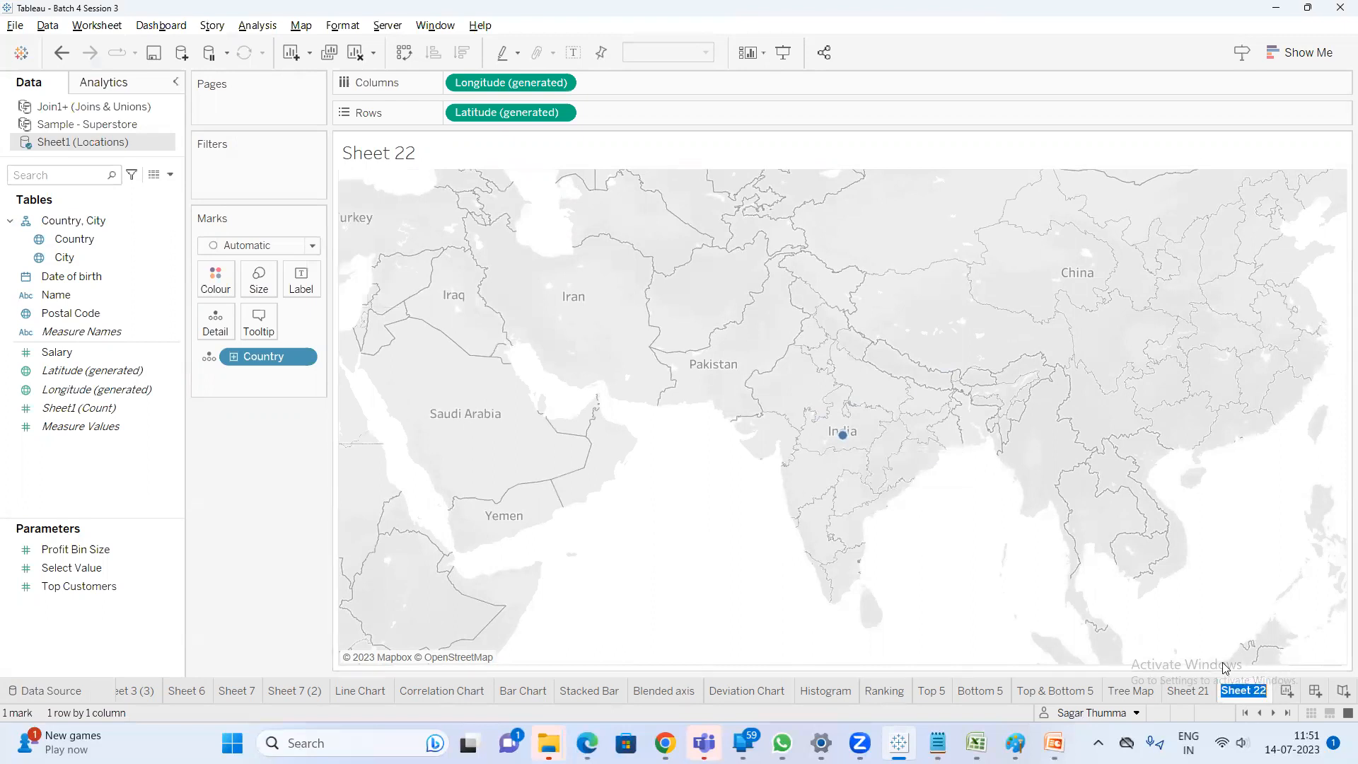
type("Country")
key("Return")
On new Sheet 23, map City and zoom out to see the Telangana mark
left_click(1287, 691)
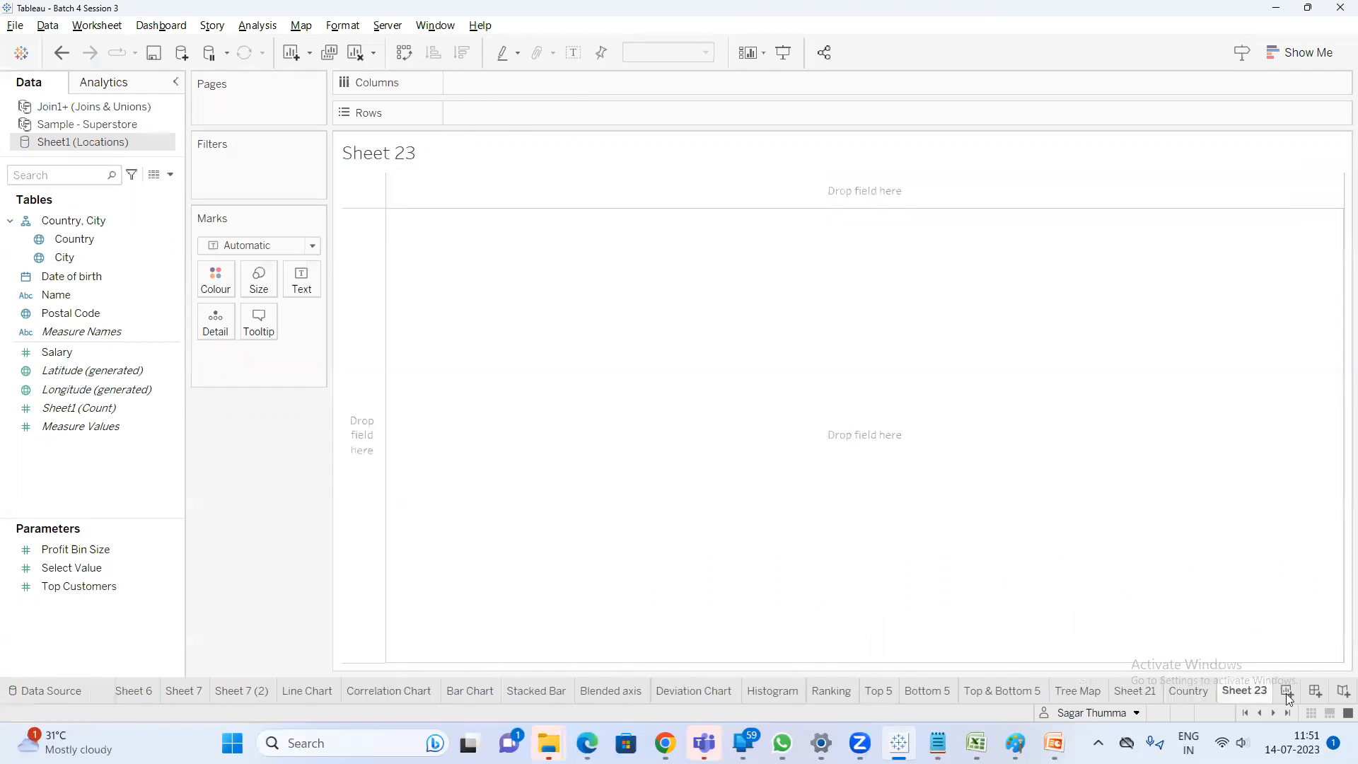
left_click(77, 257)
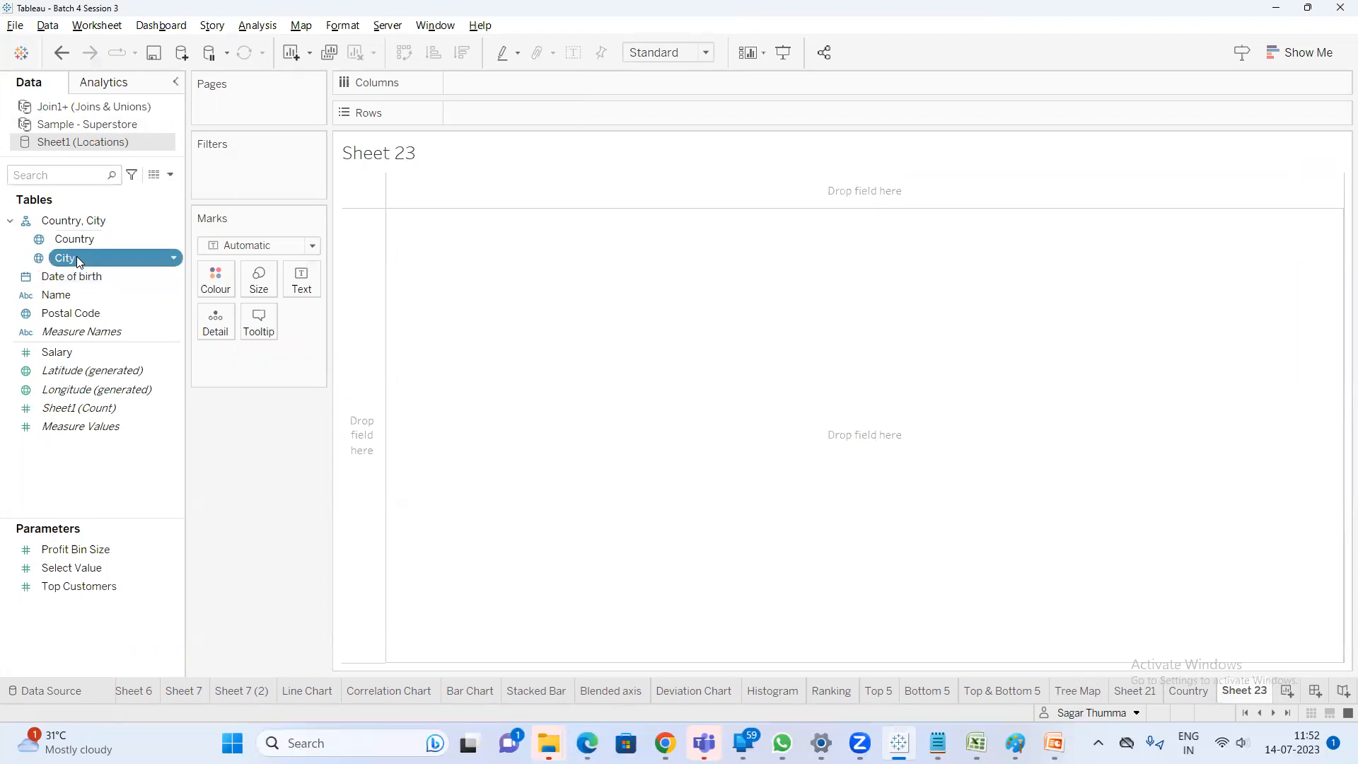
double_click(76, 258)
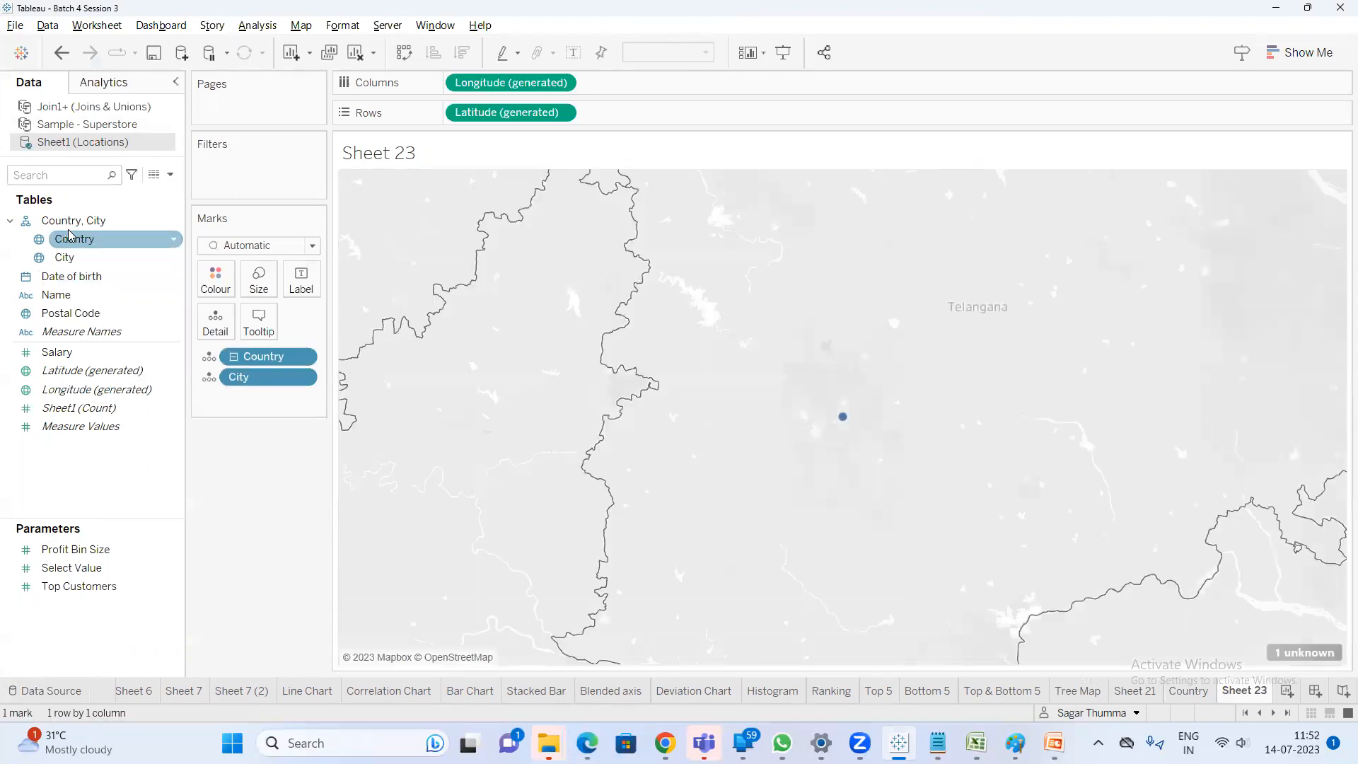
scroll(989, 385, "down", 4)
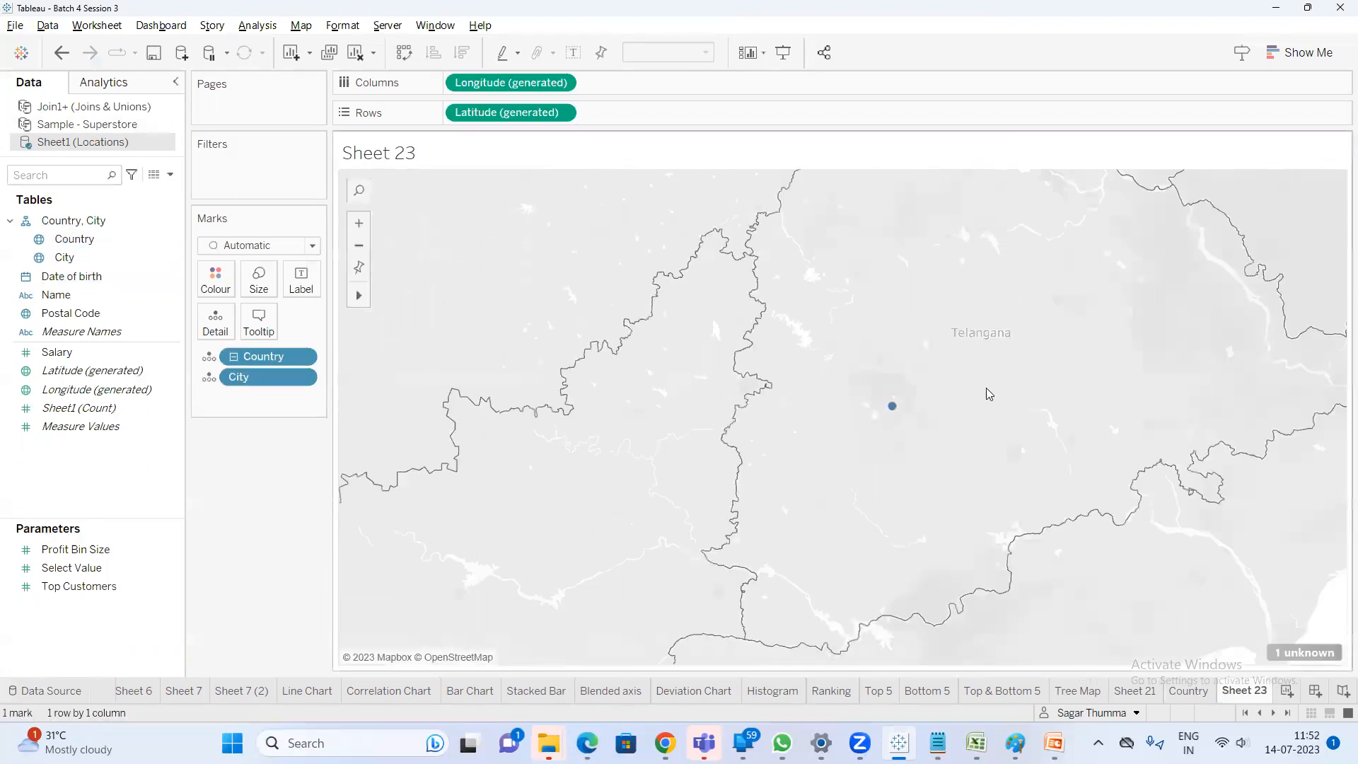
scroll(986, 389, "down", 1)
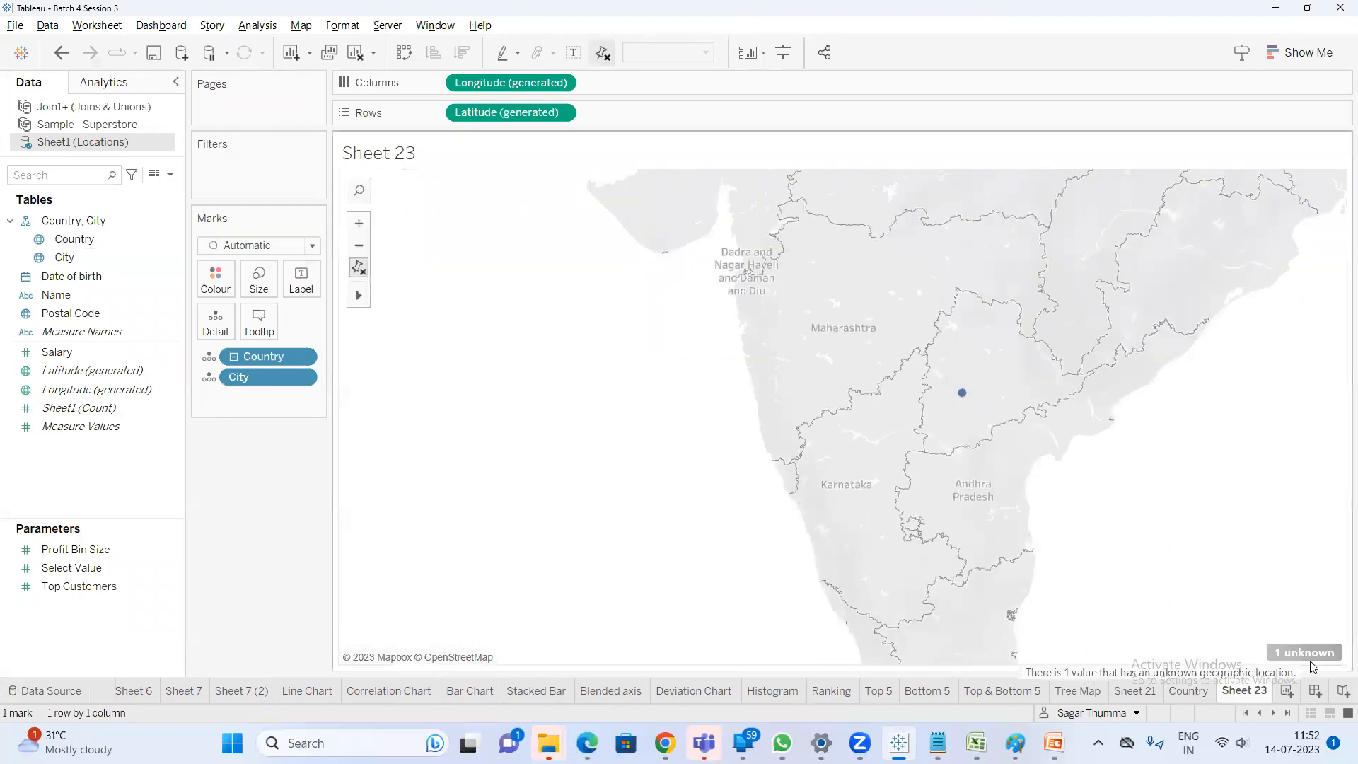
In the Locations workbook, change Bangalore to Bengaluru and save
mouse_move(976, 742)
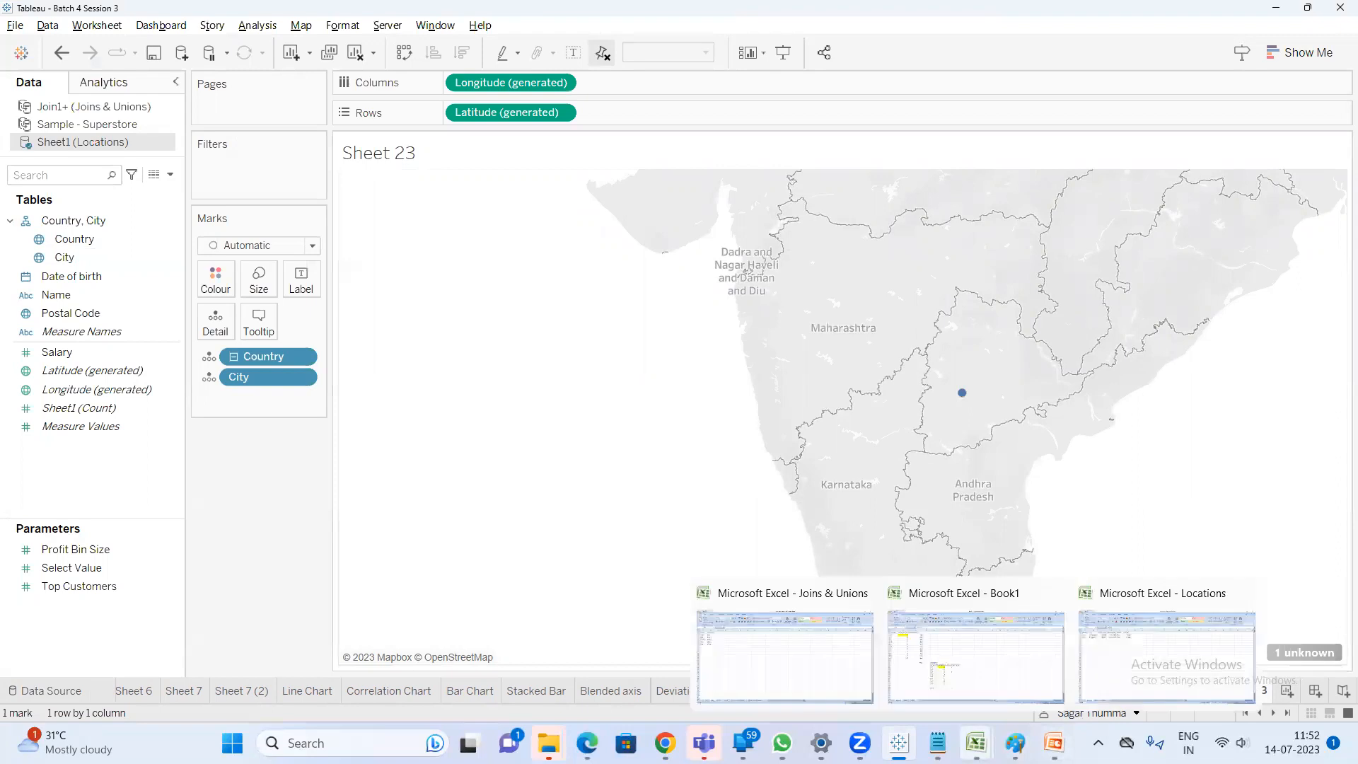
left_click(1155, 632)
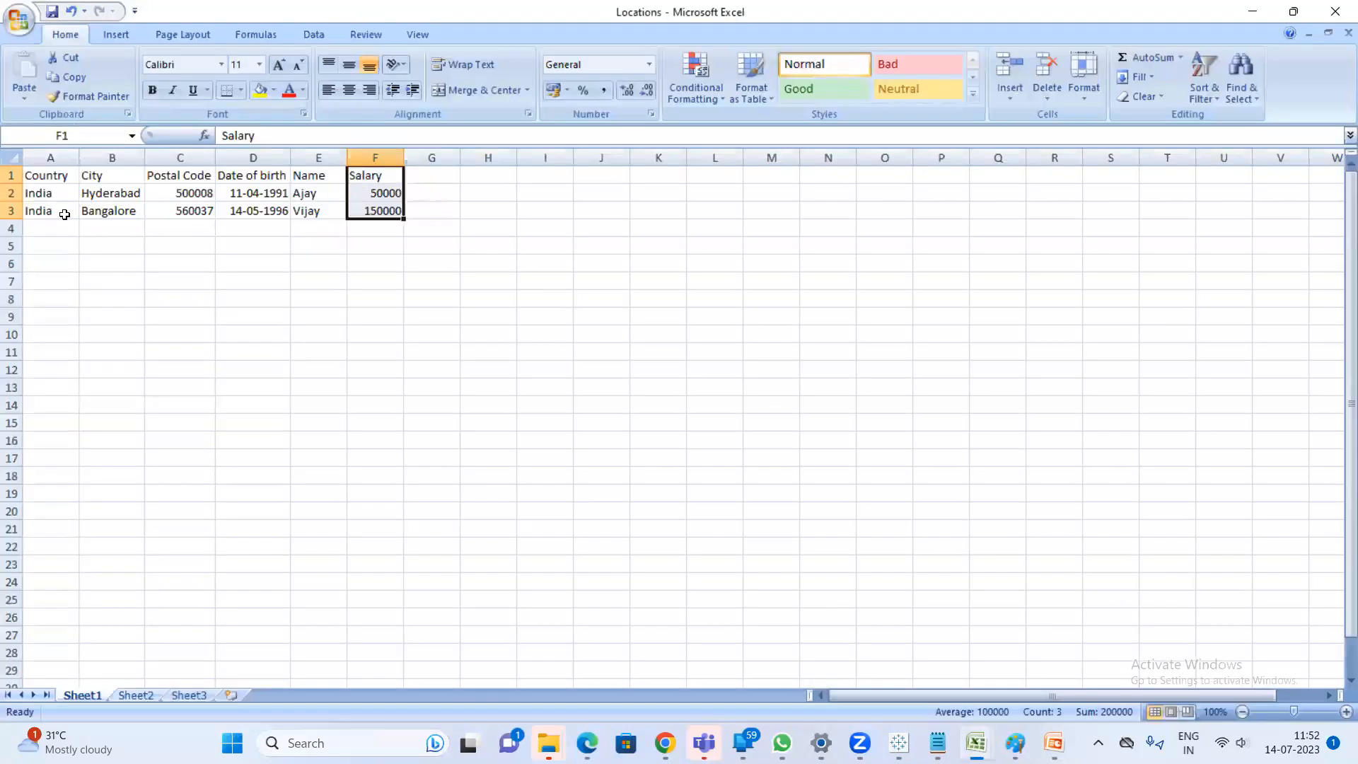
left_click(95, 212)
type("Ben")
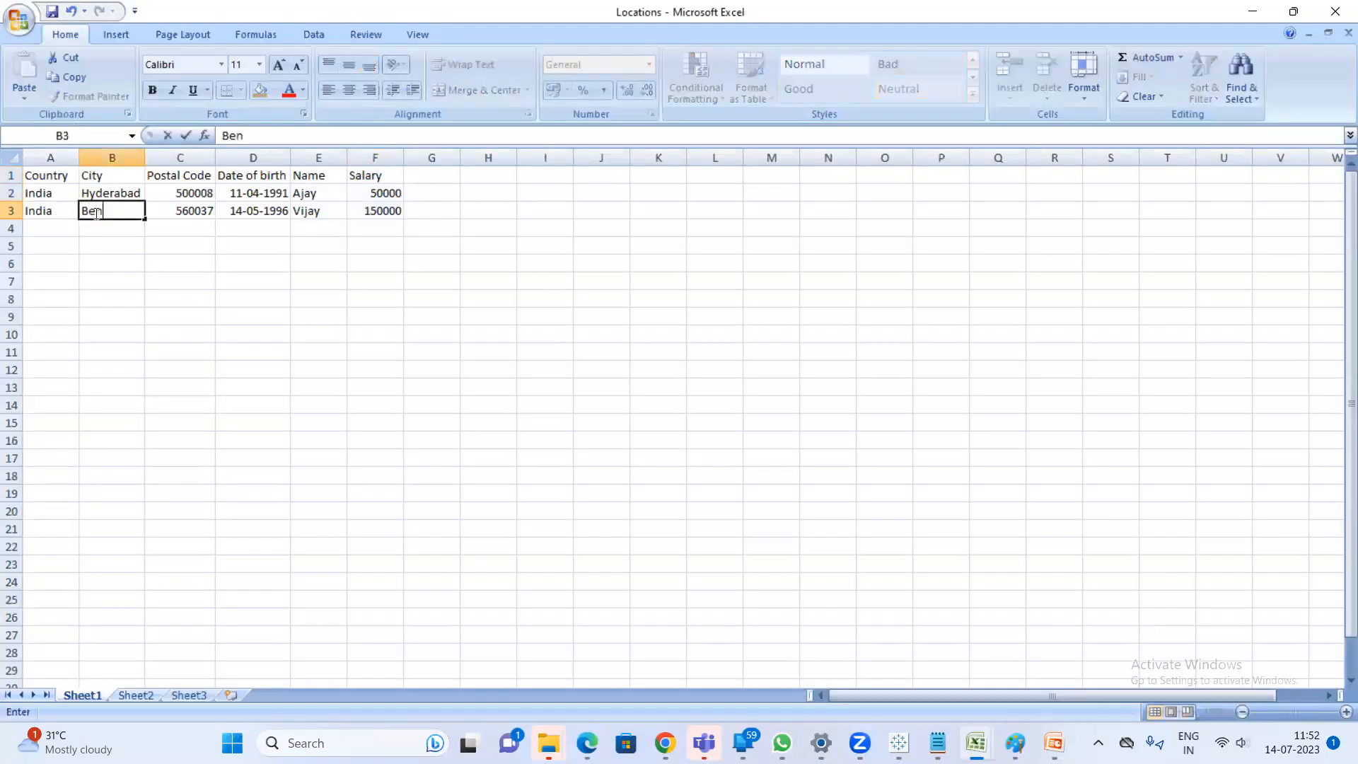
type("galuru")
key("BackSpace")
type("u")
key("Return")
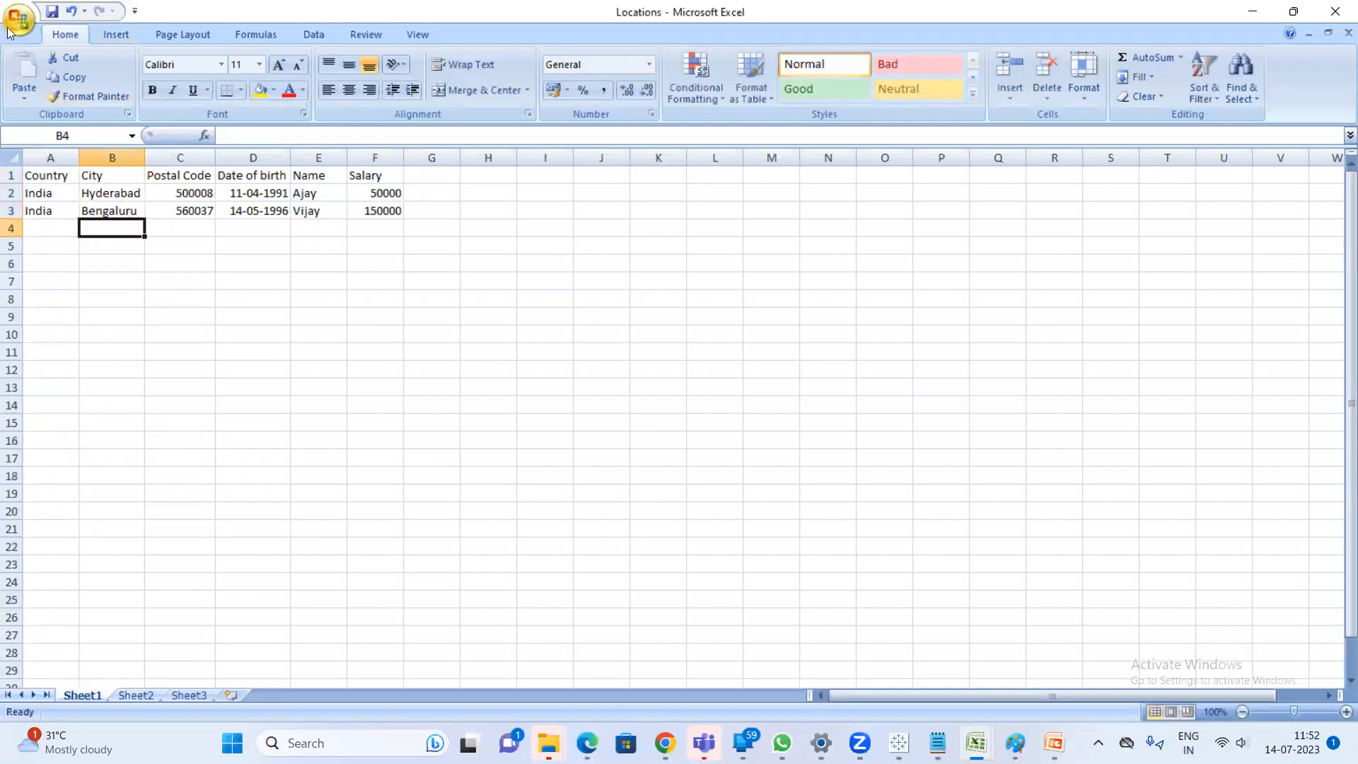
left_click(53, 12)
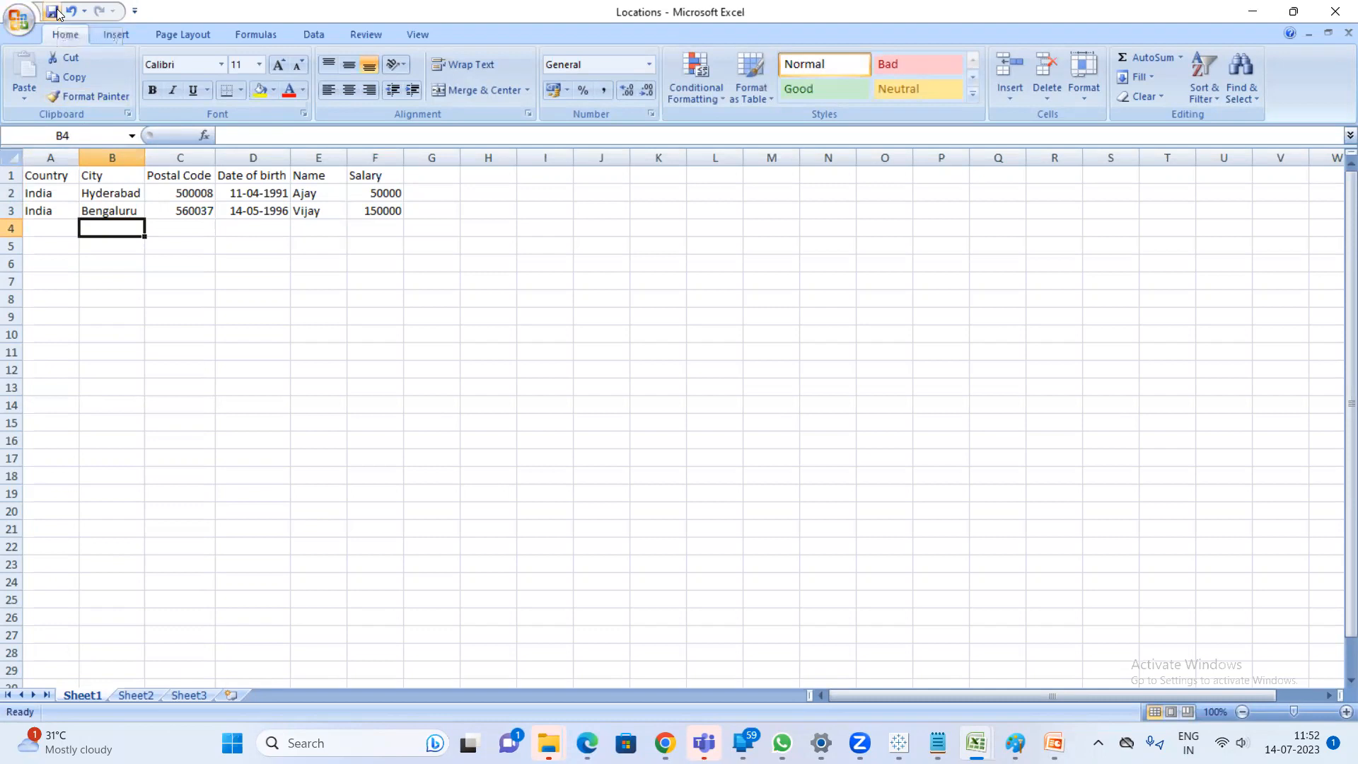
Refresh the Sheet1 (Locations) data source so Hyderabad and Bengaluru both map
key("alt+Tab")
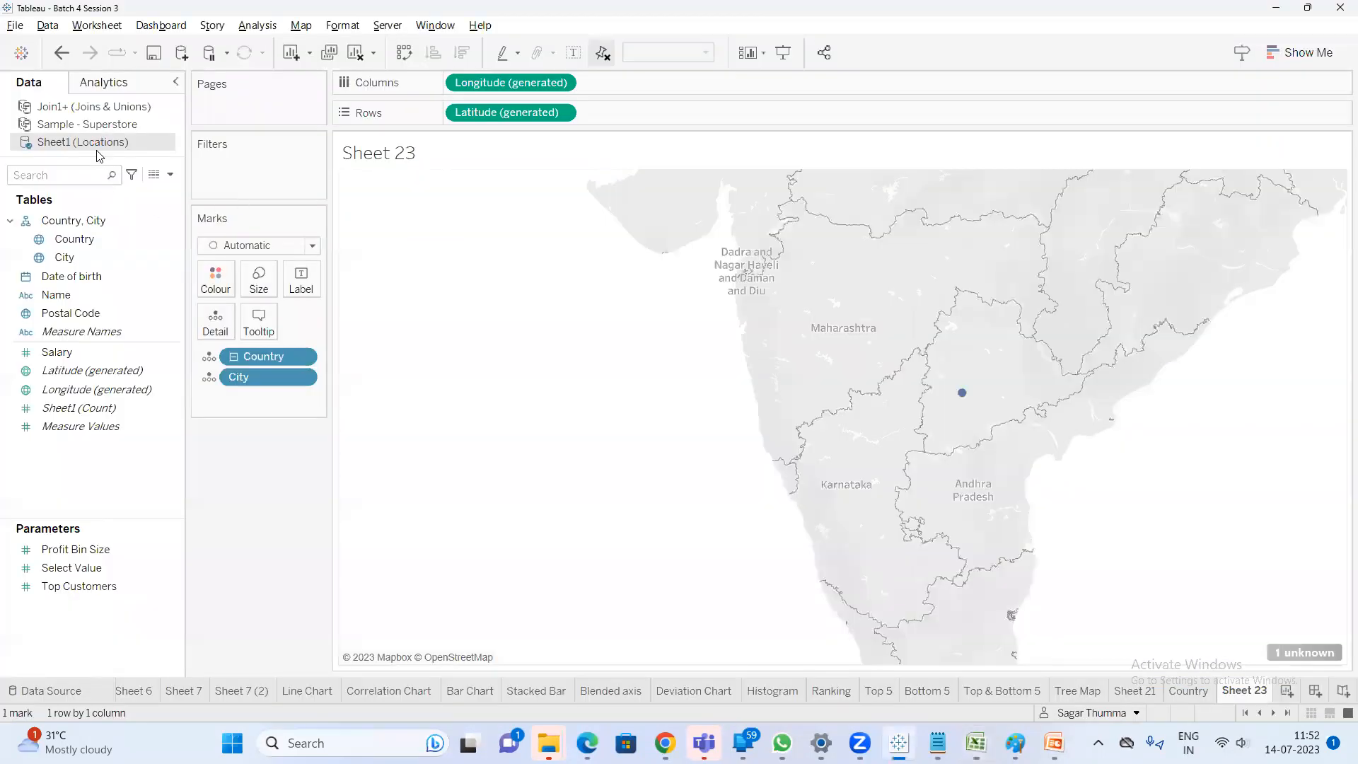
right_click(99, 150)
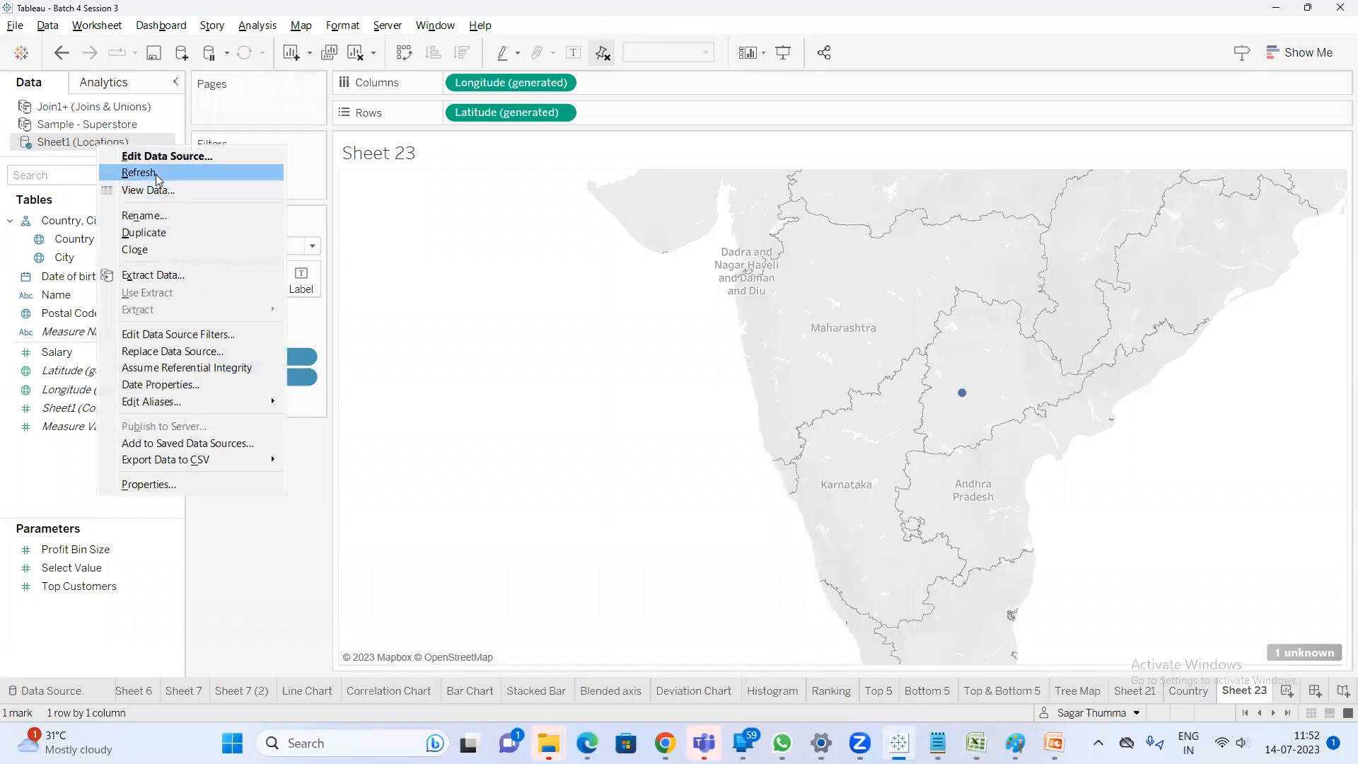
left_click(158, 176)
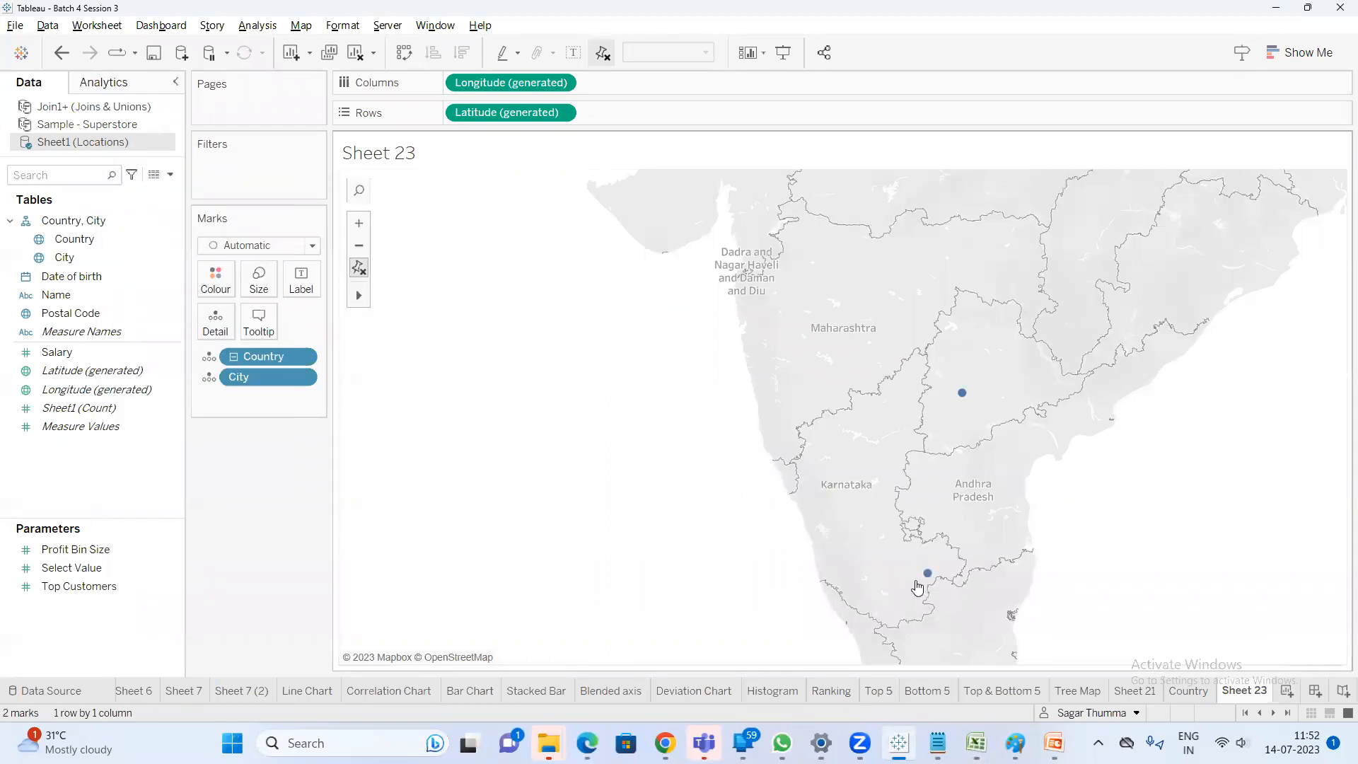
mouse_move(931, 578)
key("alt+Tab")
key("alt+Tab")
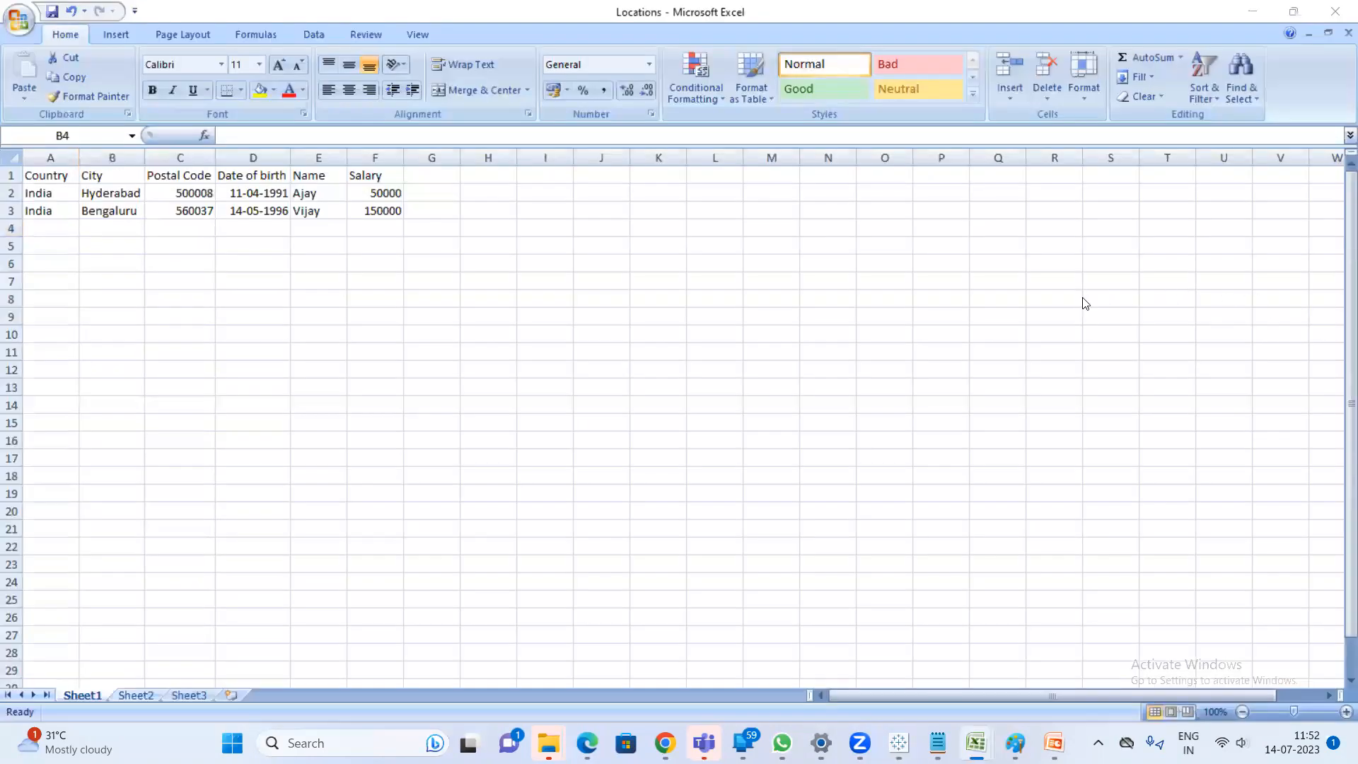
Size the Hyderabad and Bengaluru marks by SUM(Salary), checking the salary values in the source sheet
type("sa")
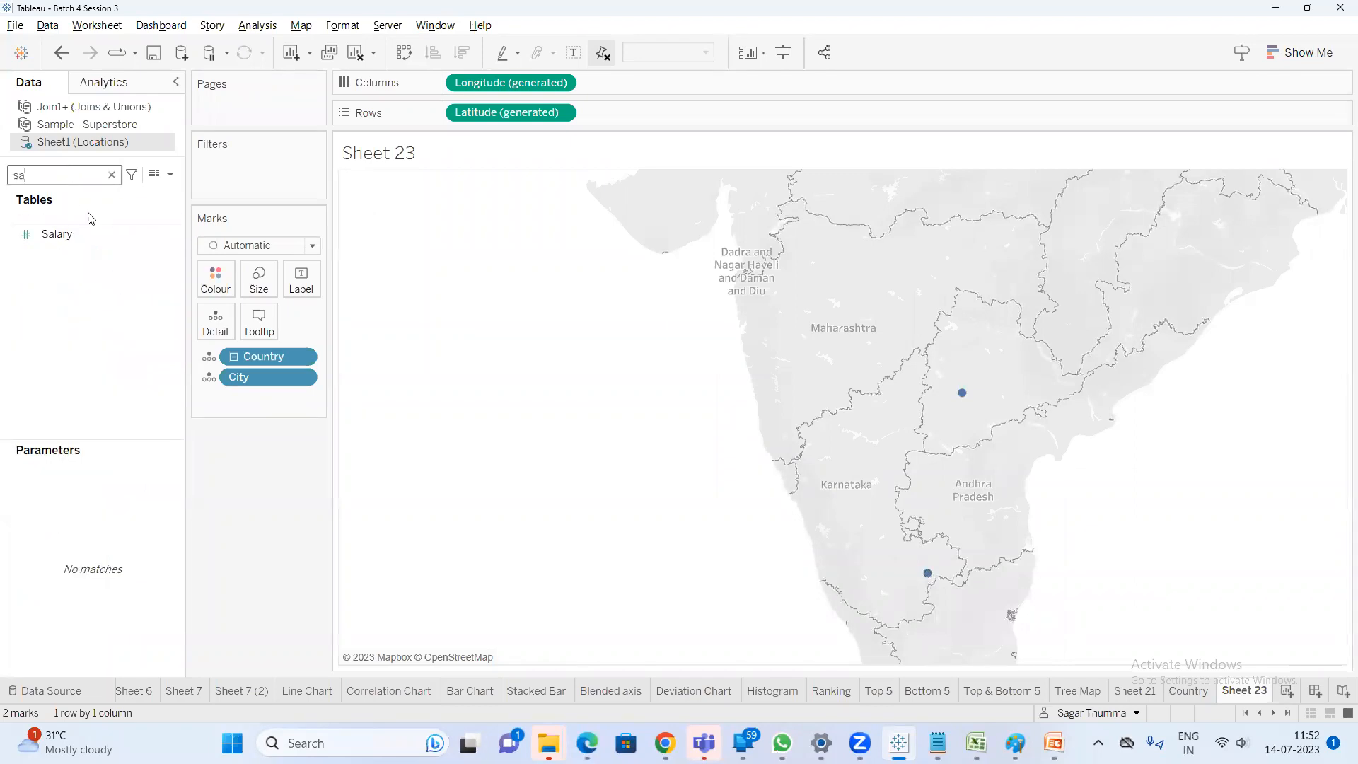
double_click(78, 230)
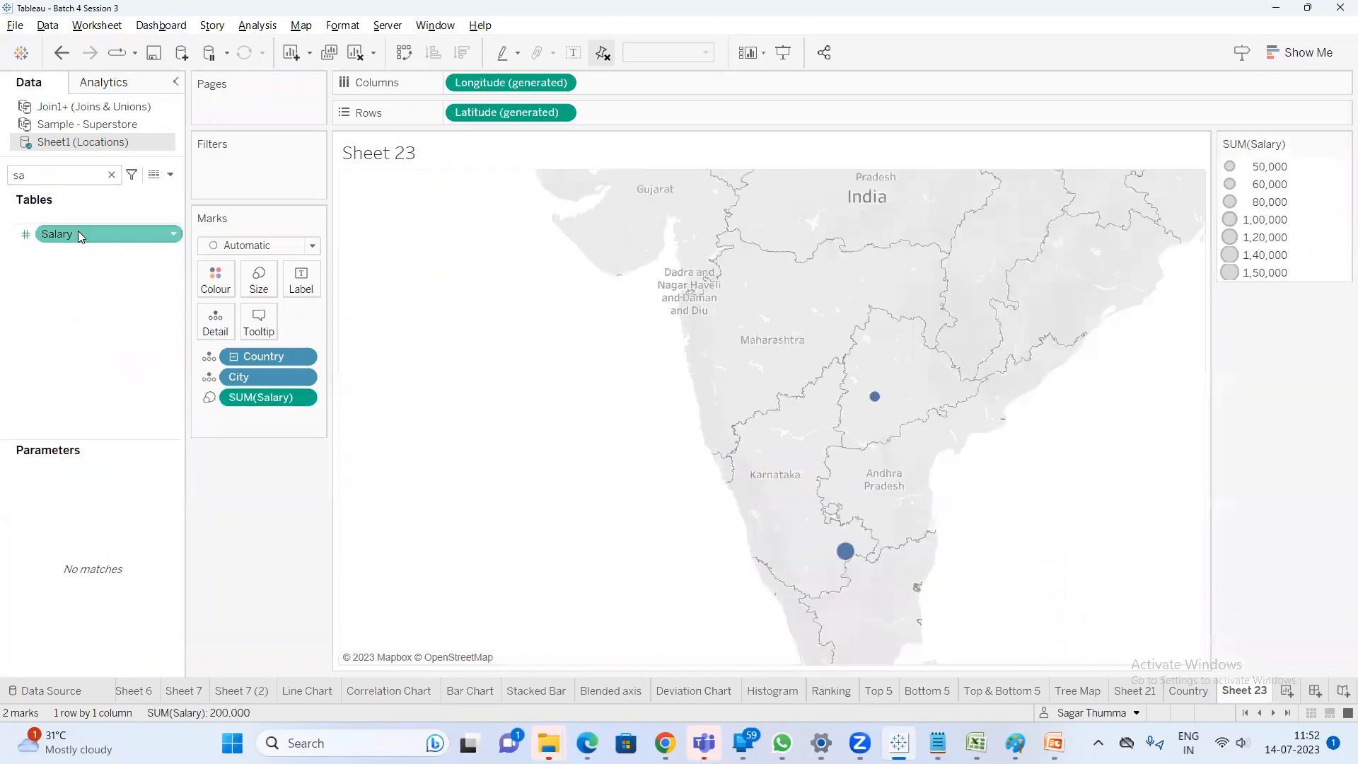
mouse_move(848, 551)
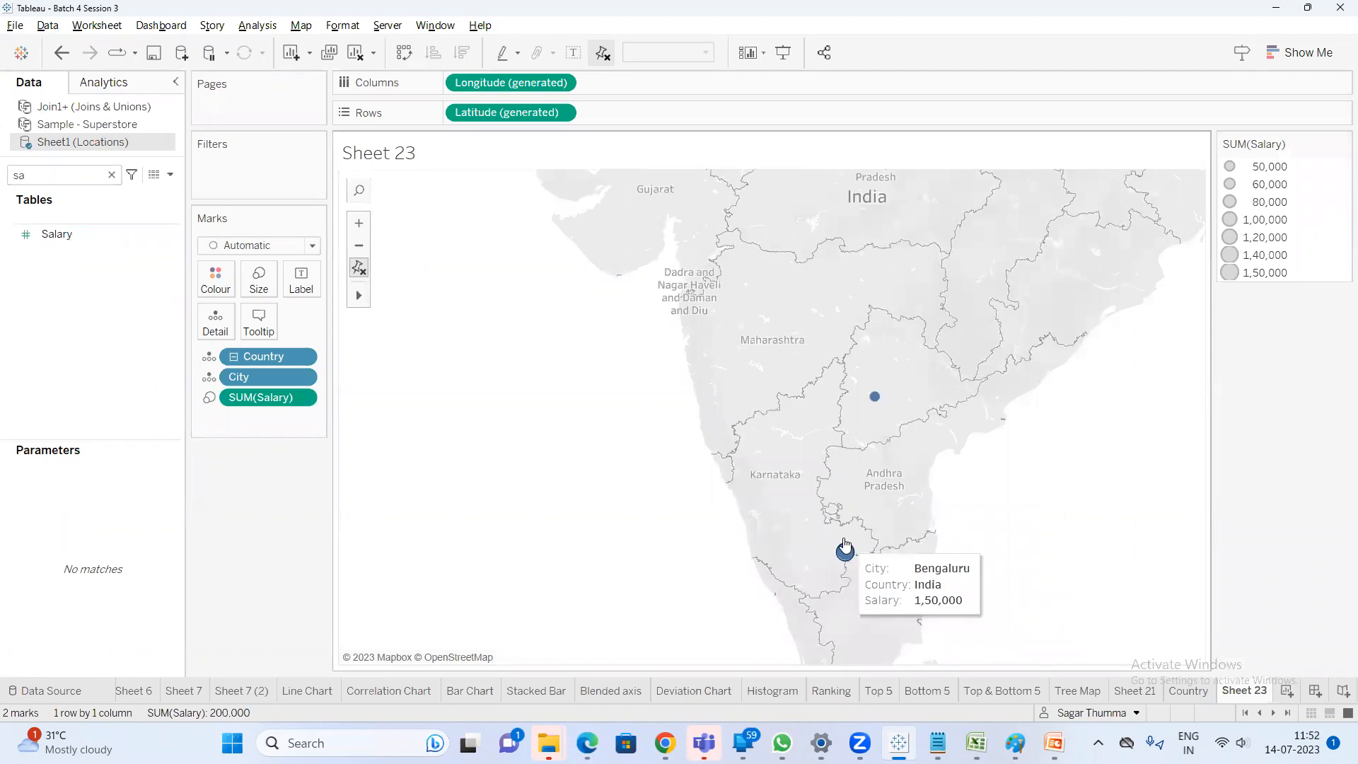
key("alt+Tab")
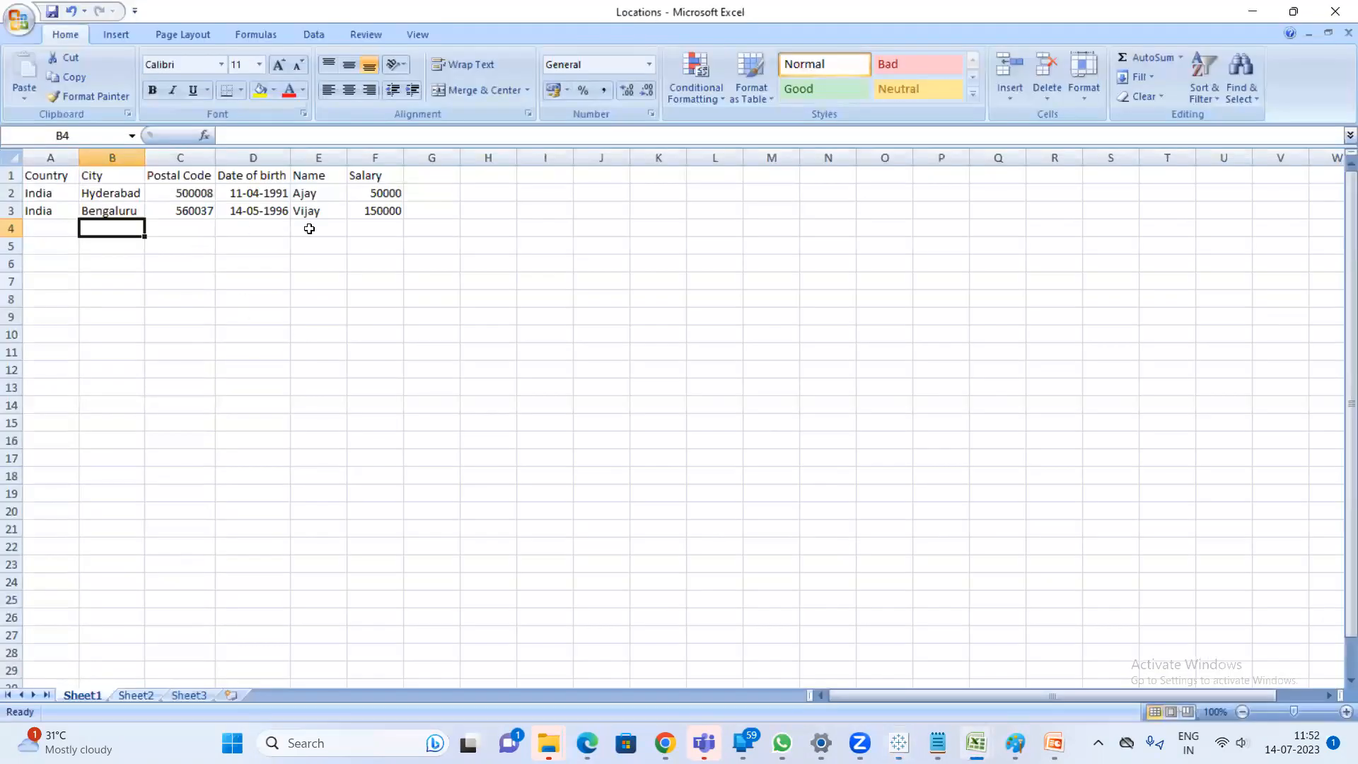
key("alt+Tab")
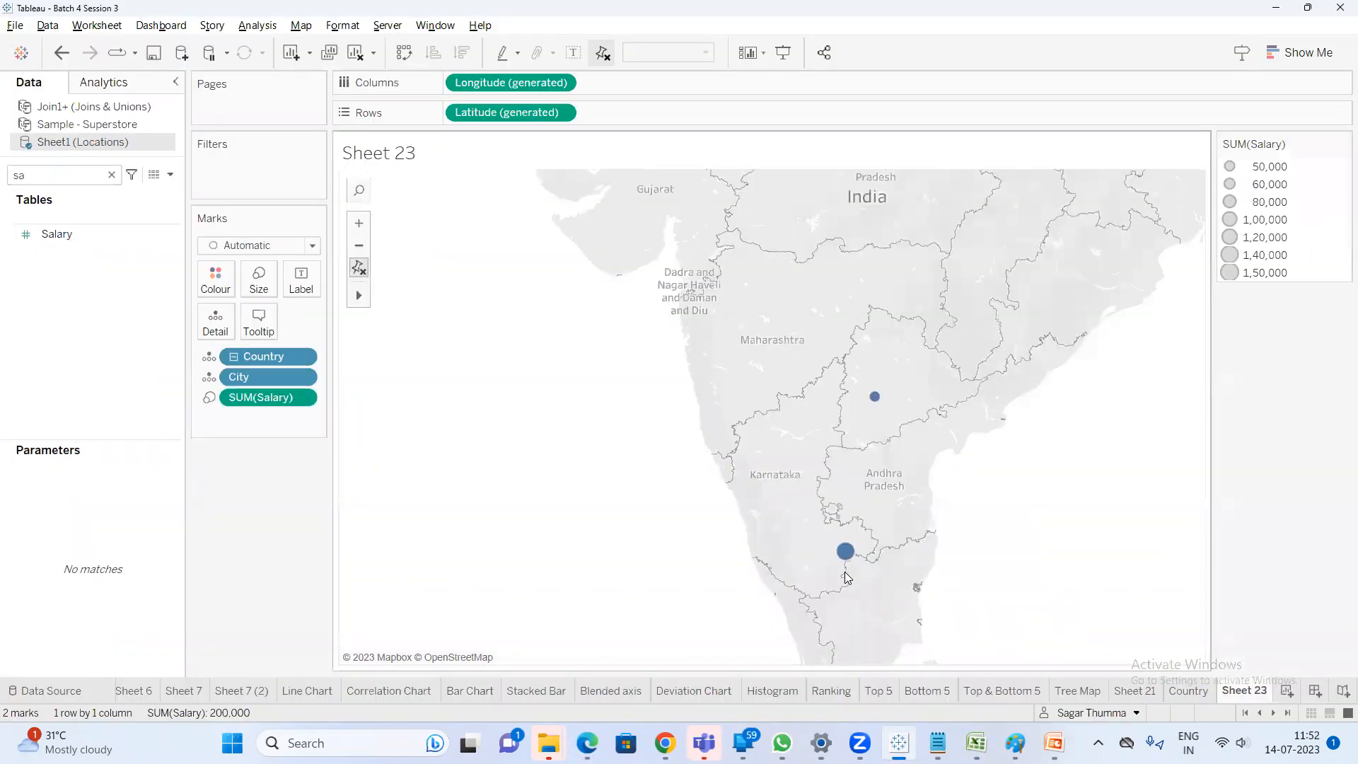
Rename Sheet 23 to City
mouse_move(878, 404)
type("City")
key("Return")
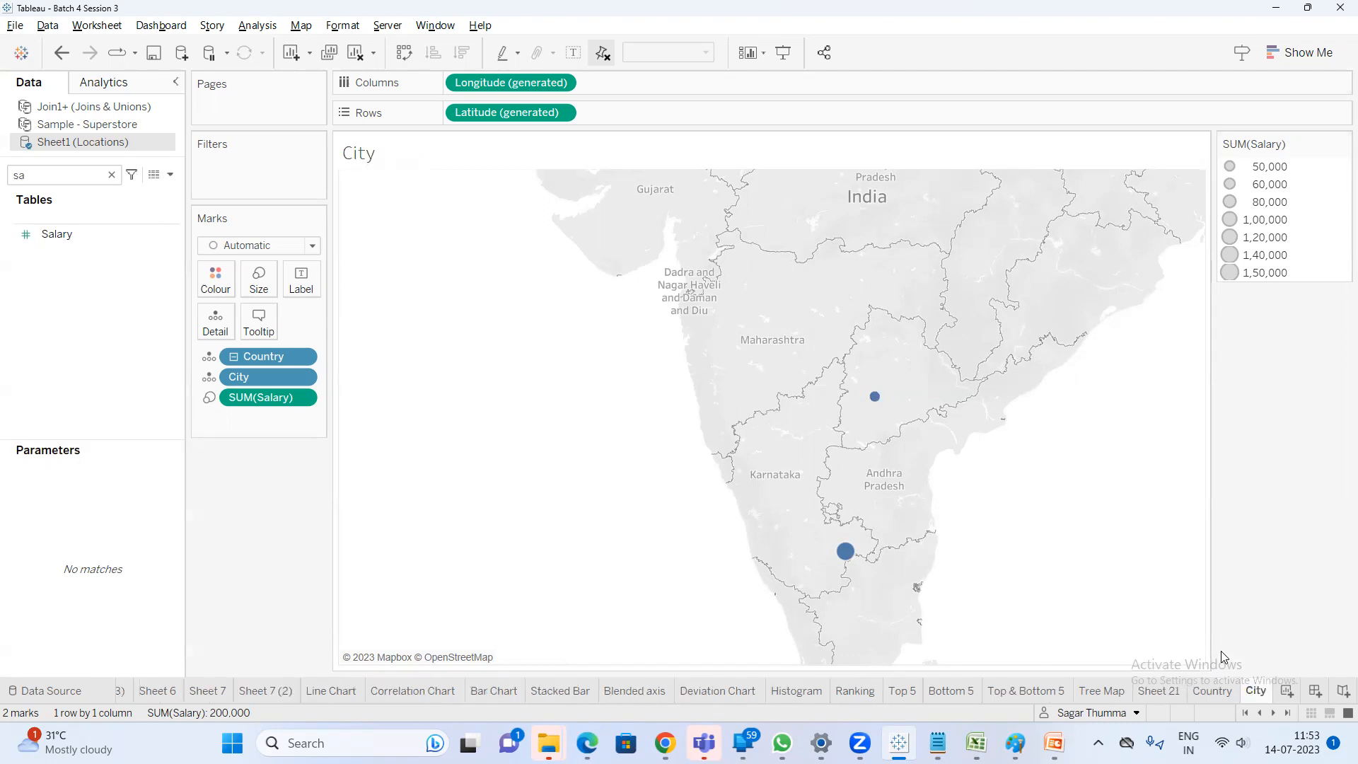
Add a new worksheet that maps the two Postal Code points in Telangana and Karnataka
left_click(1286, 692)
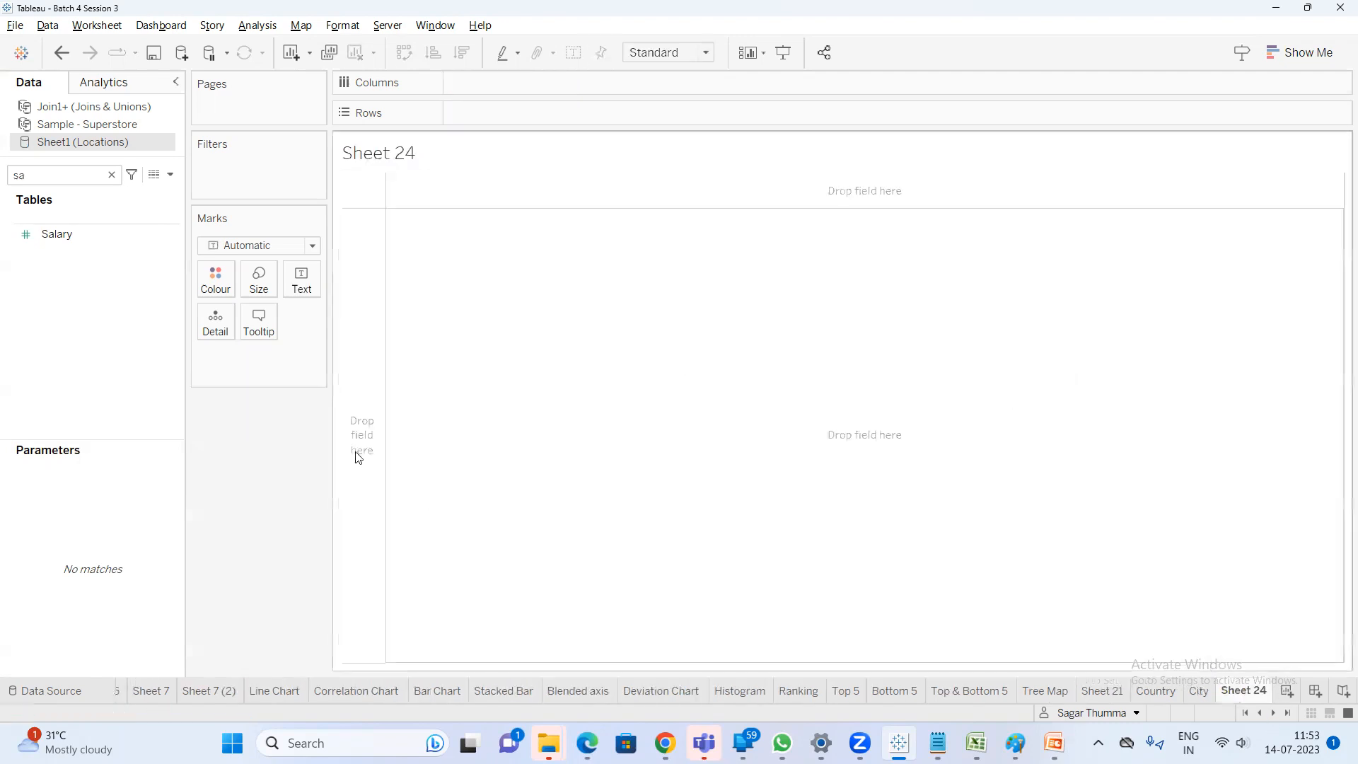
left_click(48, 182)
key("BackSpace")
key("BackSpace")
type("pos")
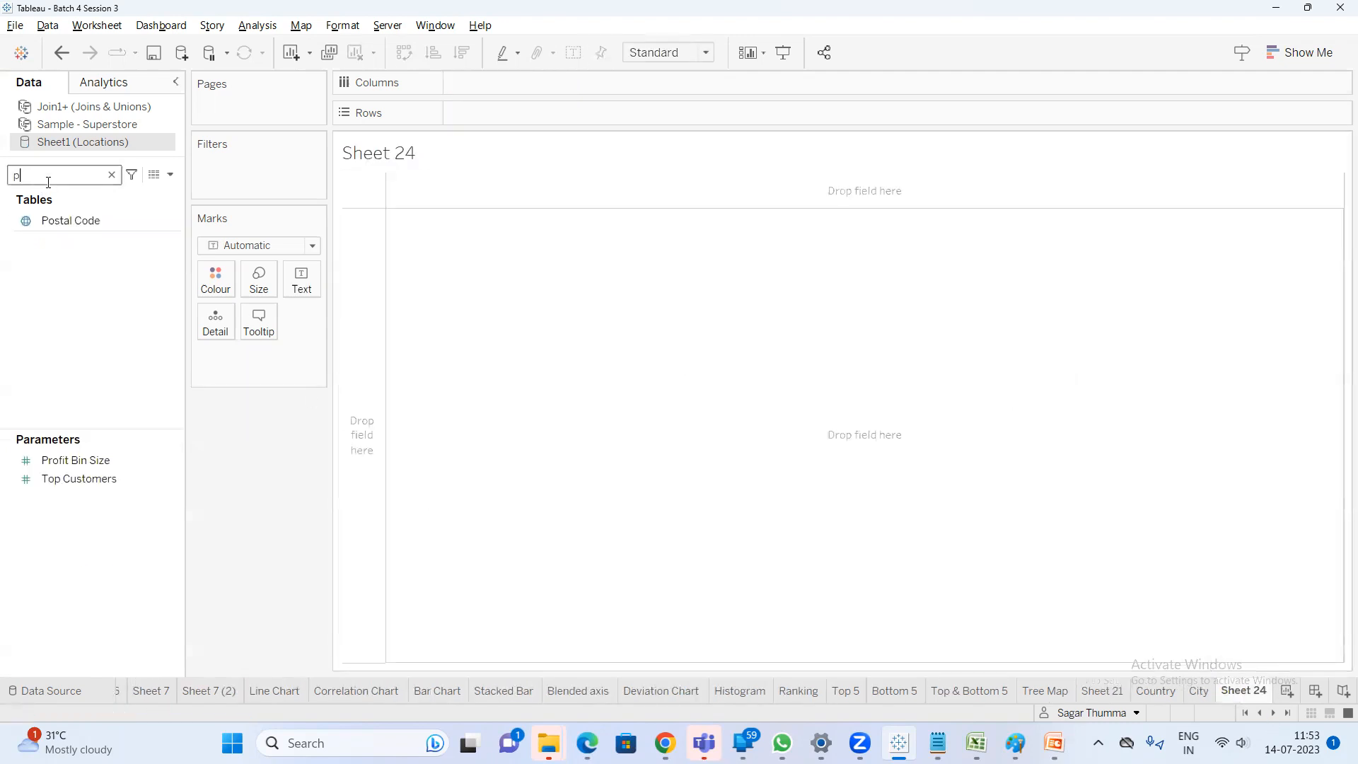
double_click(56, 220)
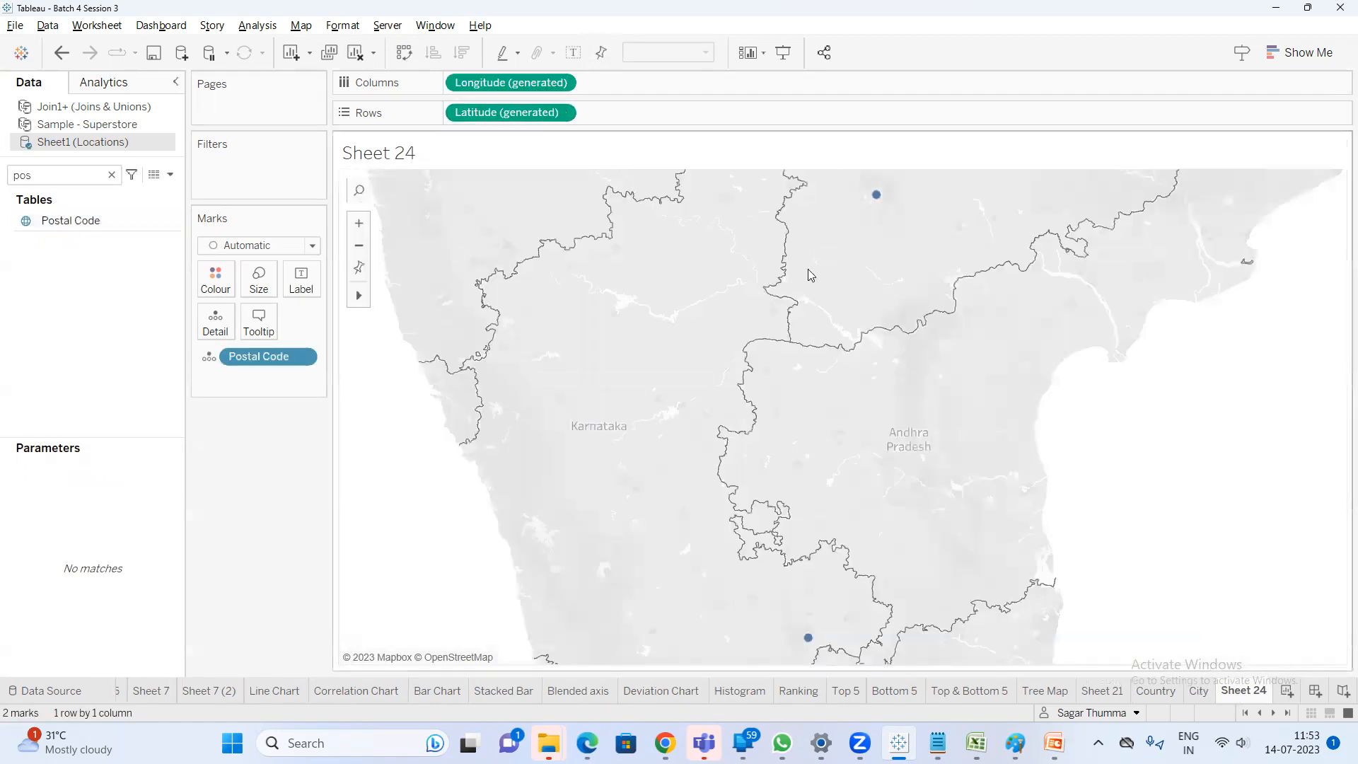
scroll(808, 276, "down", 1)
scroll(805, 280, "down", 2)
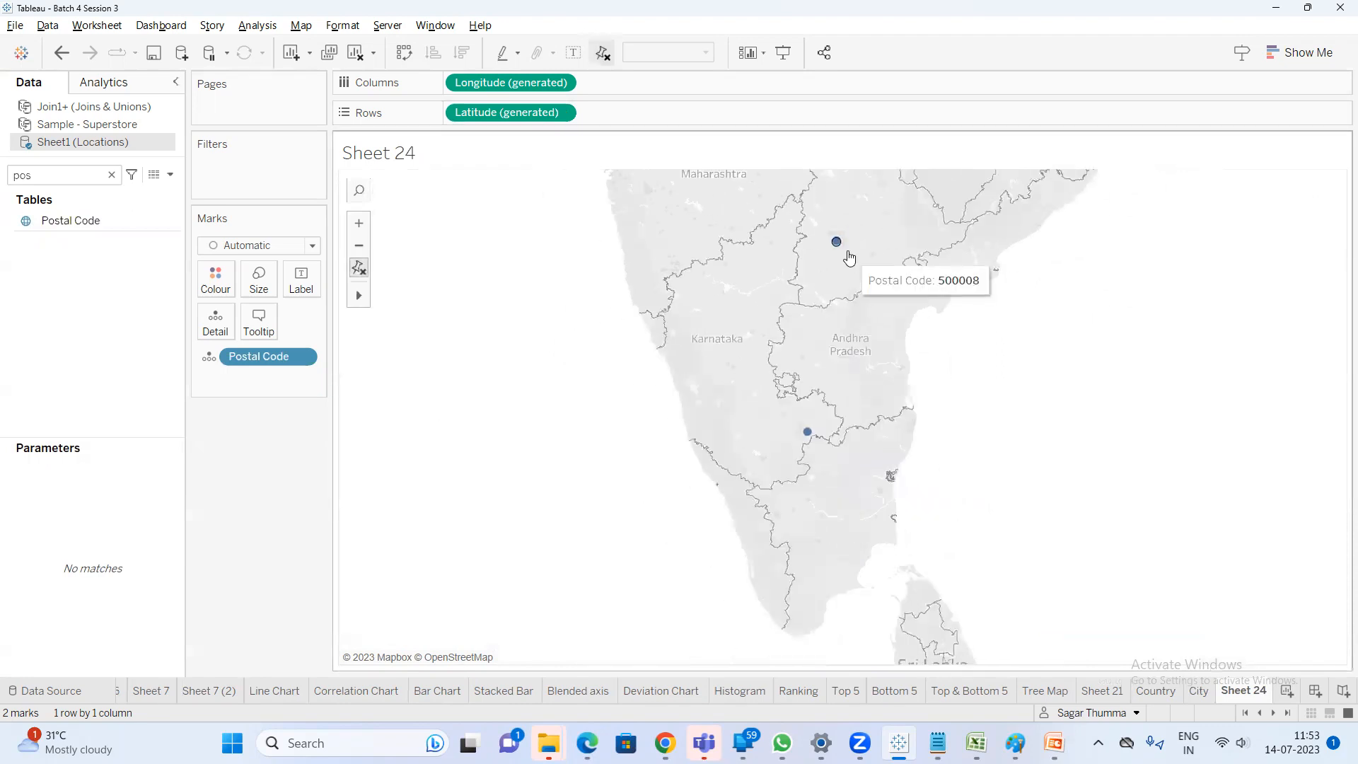
mouse_move(818, 441)
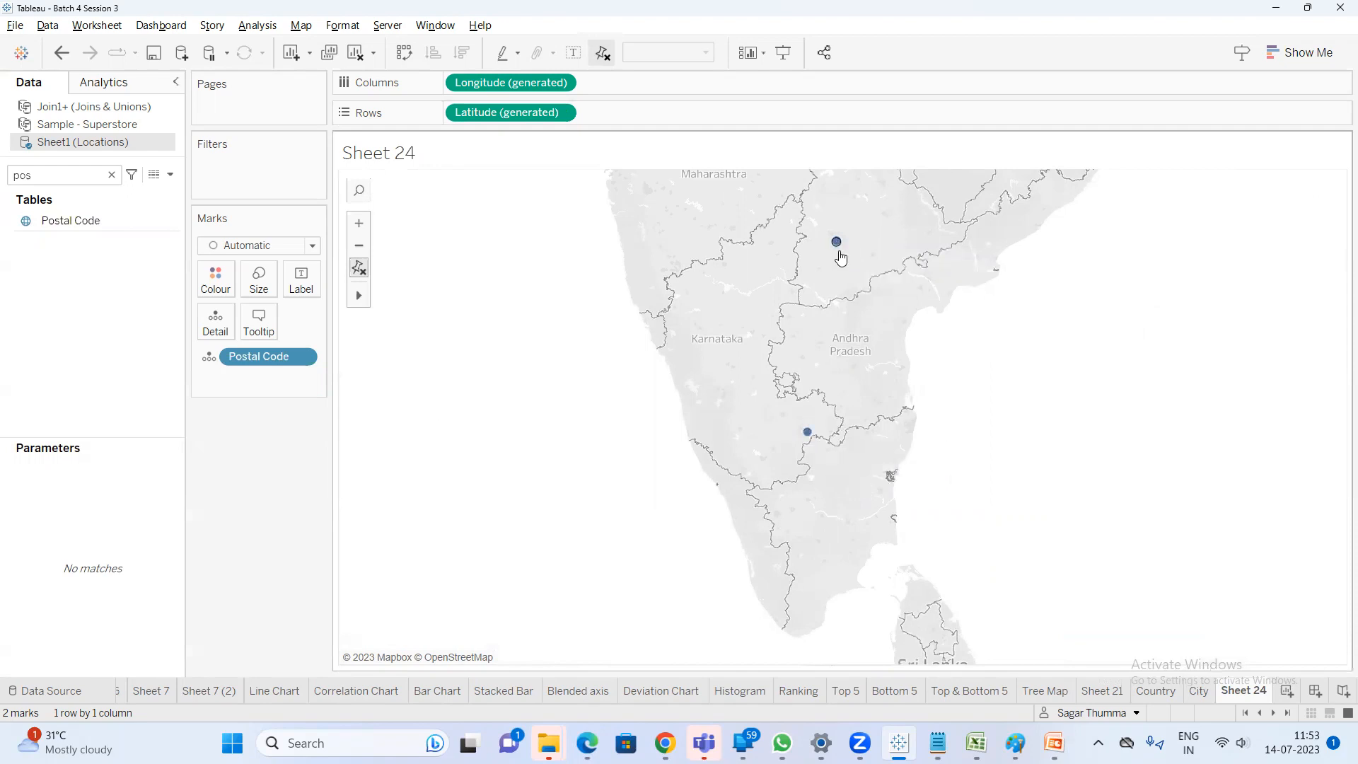
mouse_move(838, 250)
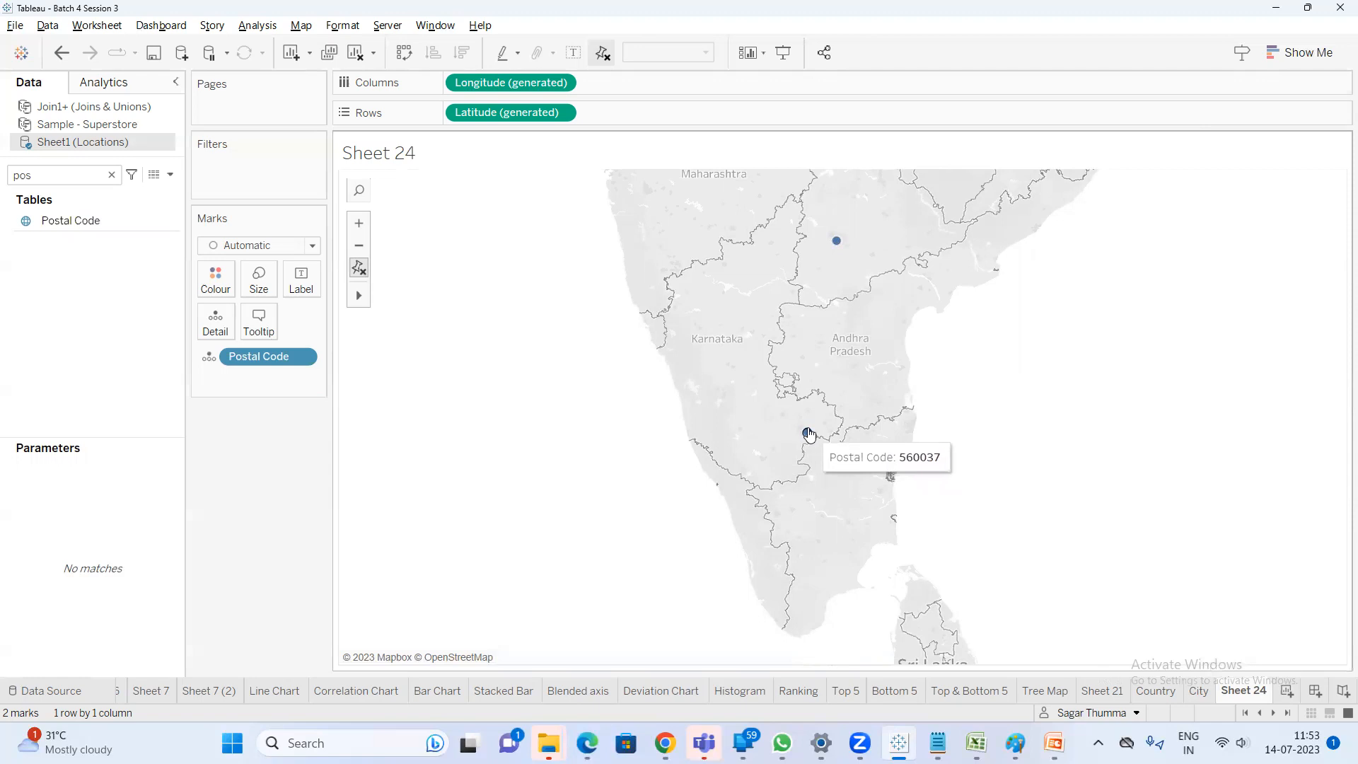
Rename the new sheet to Postal Code
double_click(1240, 690)
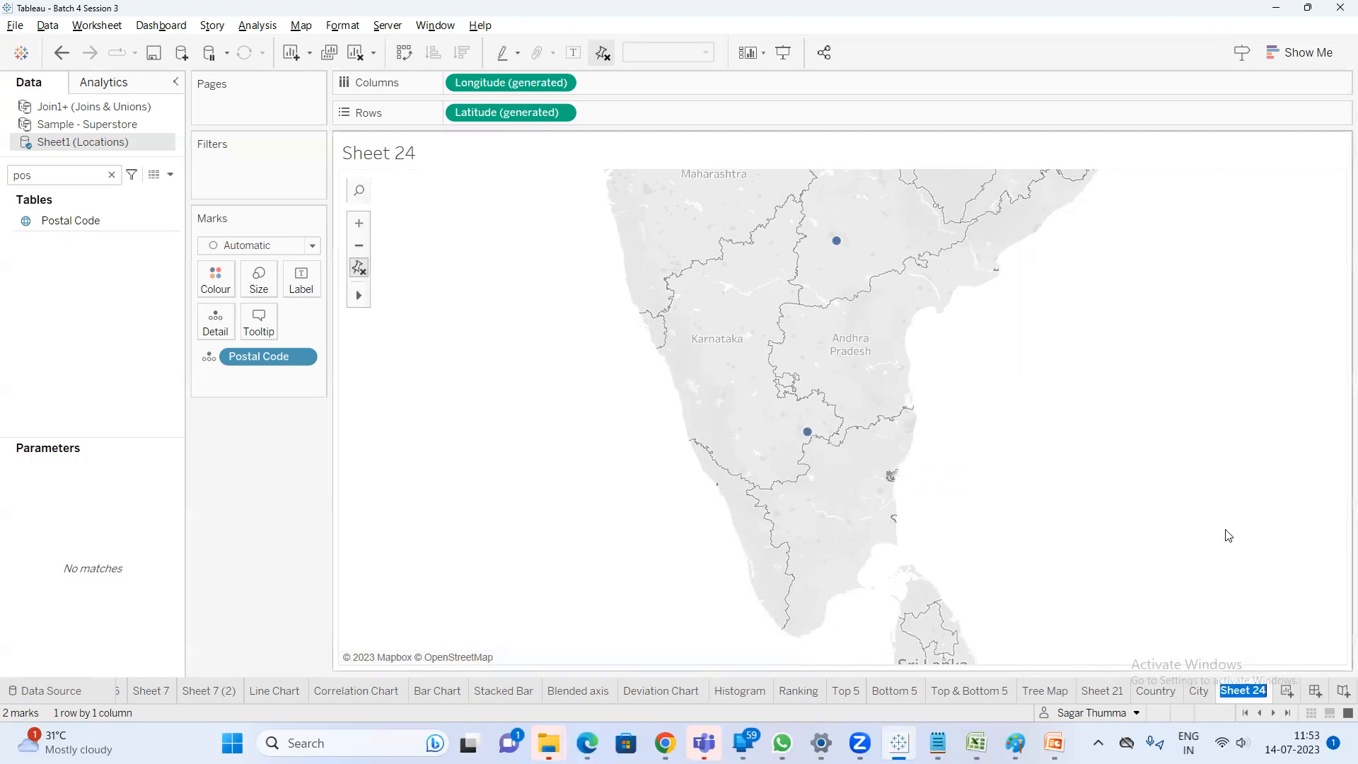
type("Postal")
type("Code")
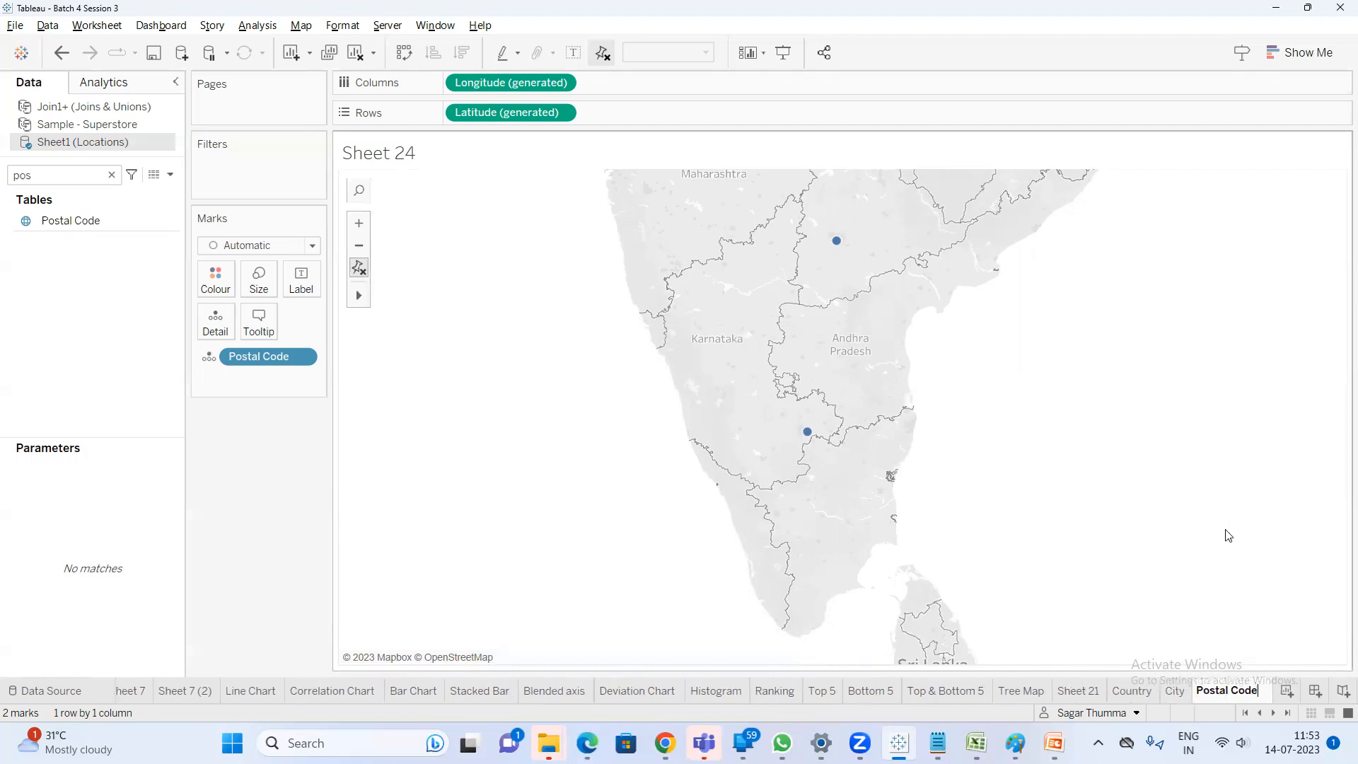
key("Return")
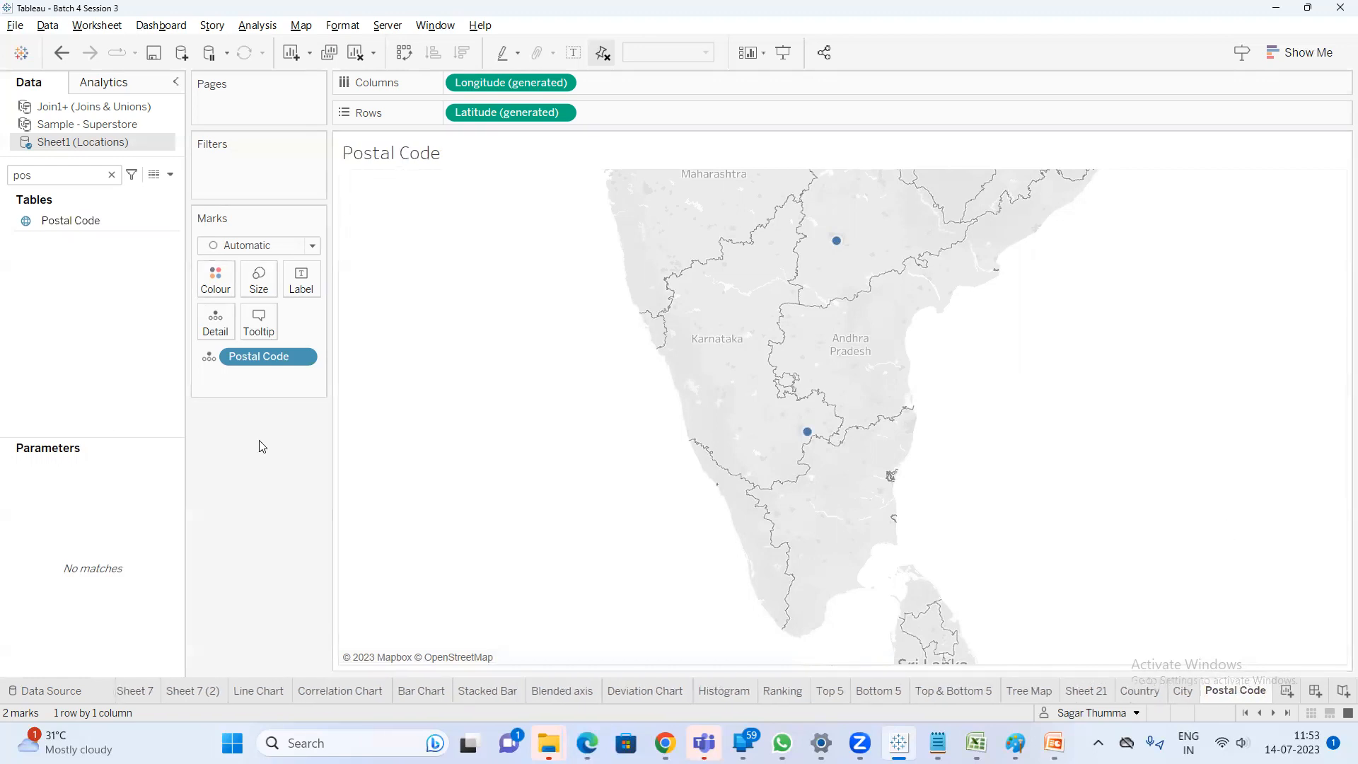
Go to the empty Sheet 21 and make Sample - Superstore the active data source
left_click(1104, 696)
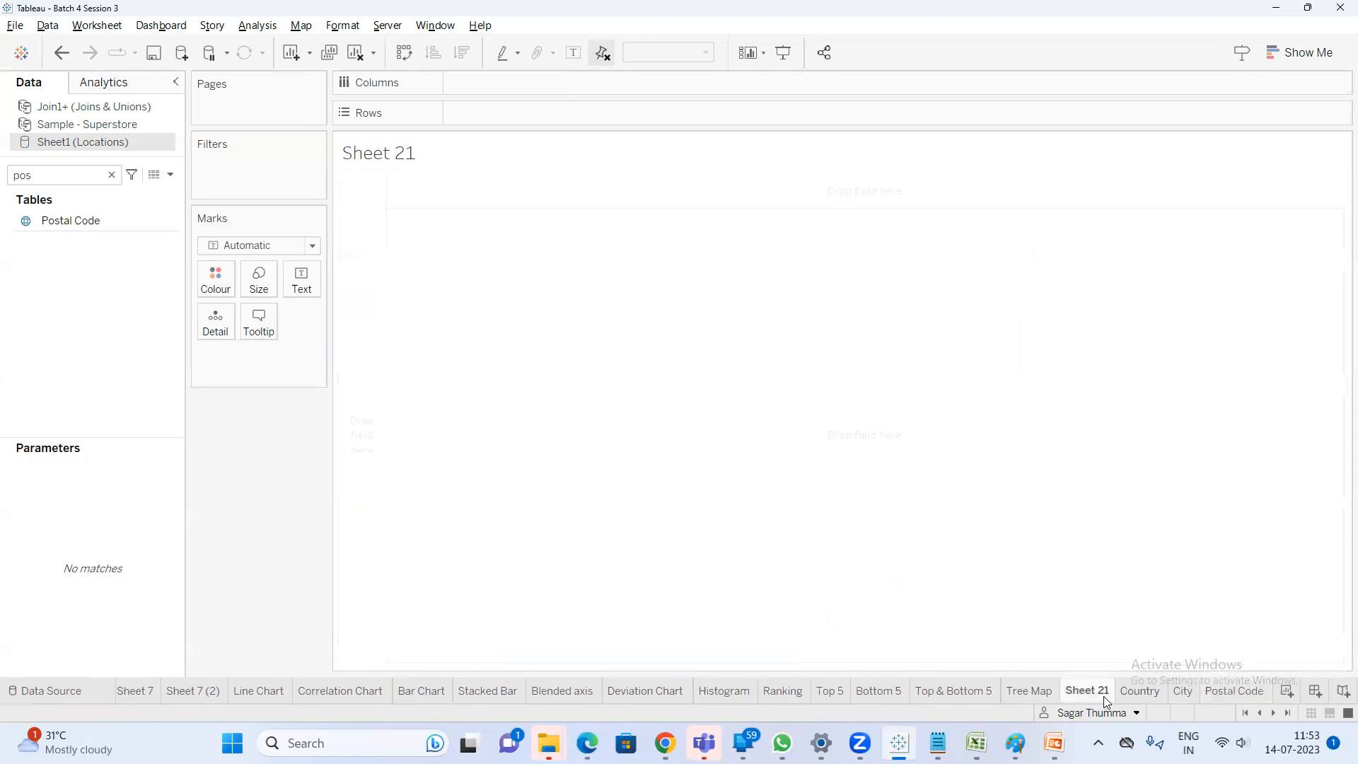
left_click(111, 175)
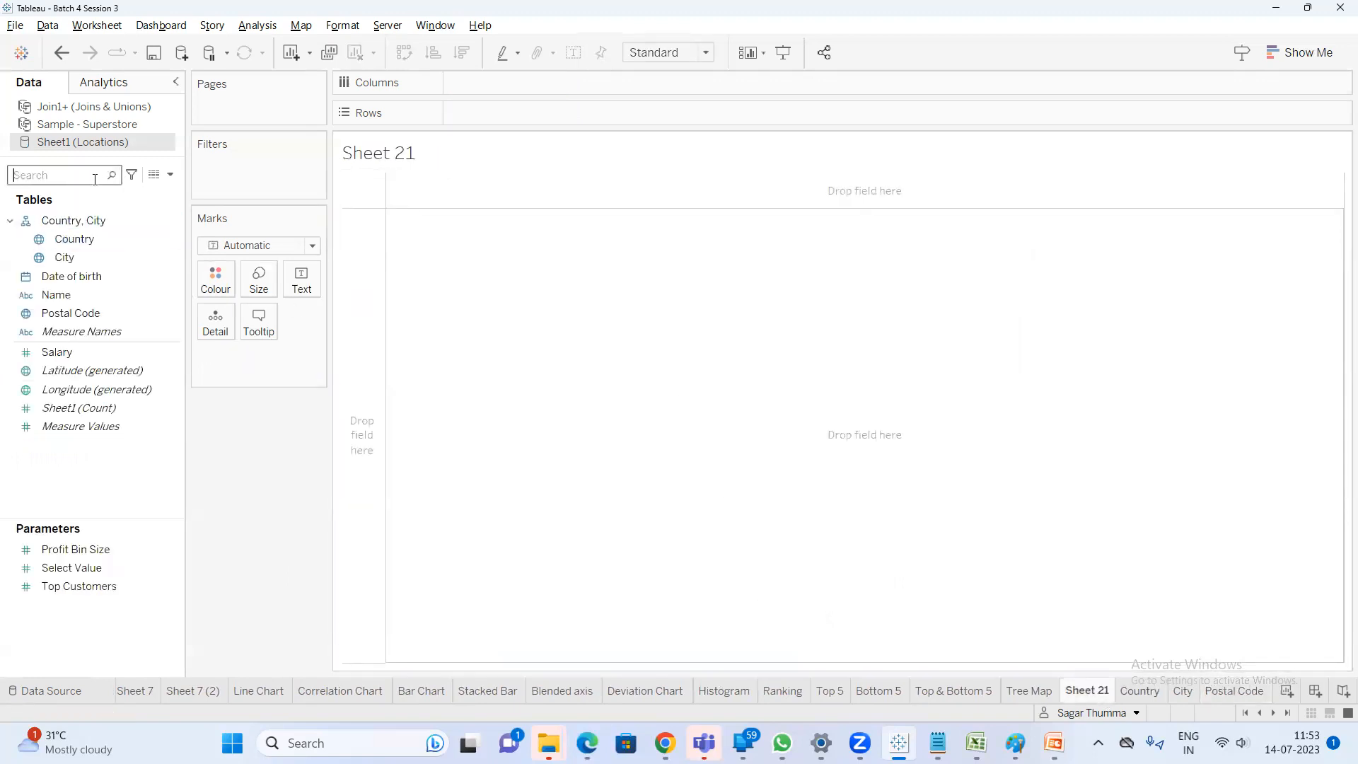
left_click(88, 124)
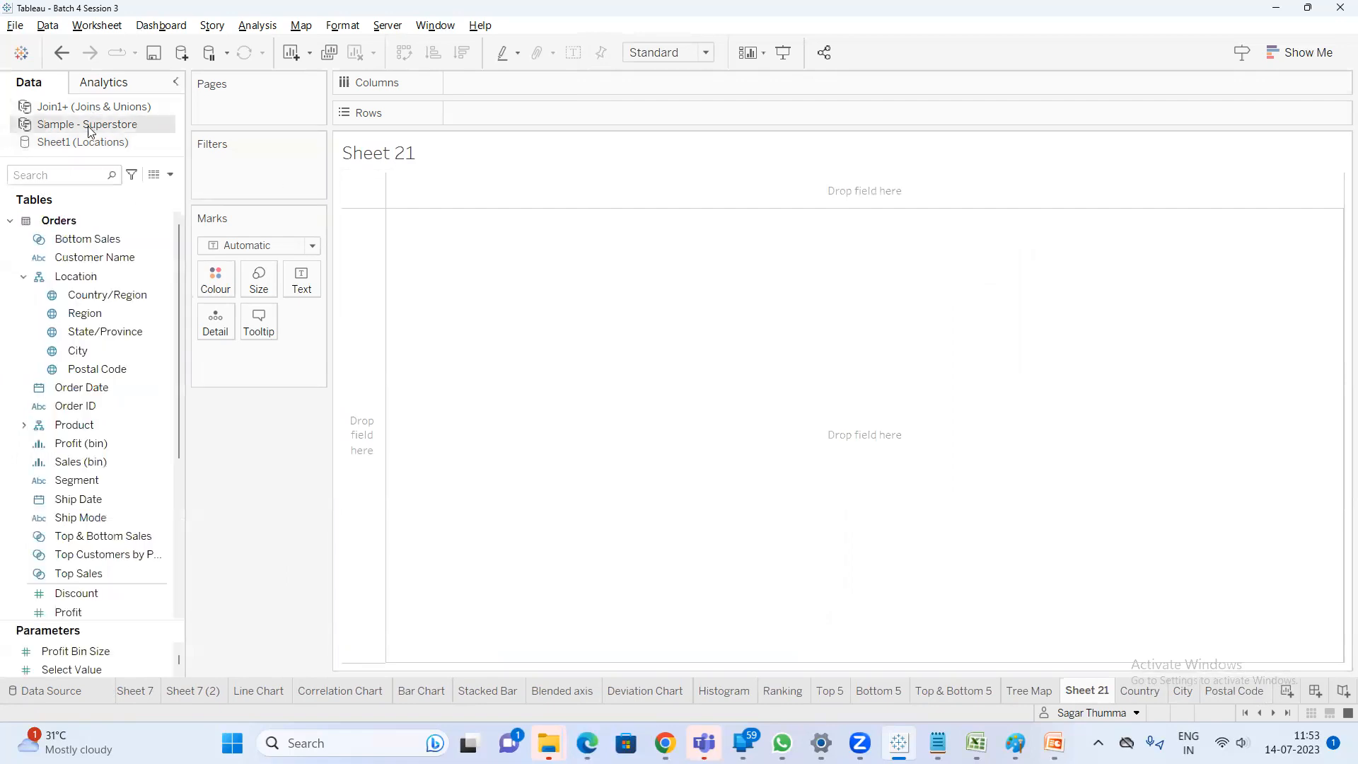
Preview the Superstore data, inspecting the Country/Region, City and Postal Code columns
left_click(154, 175)
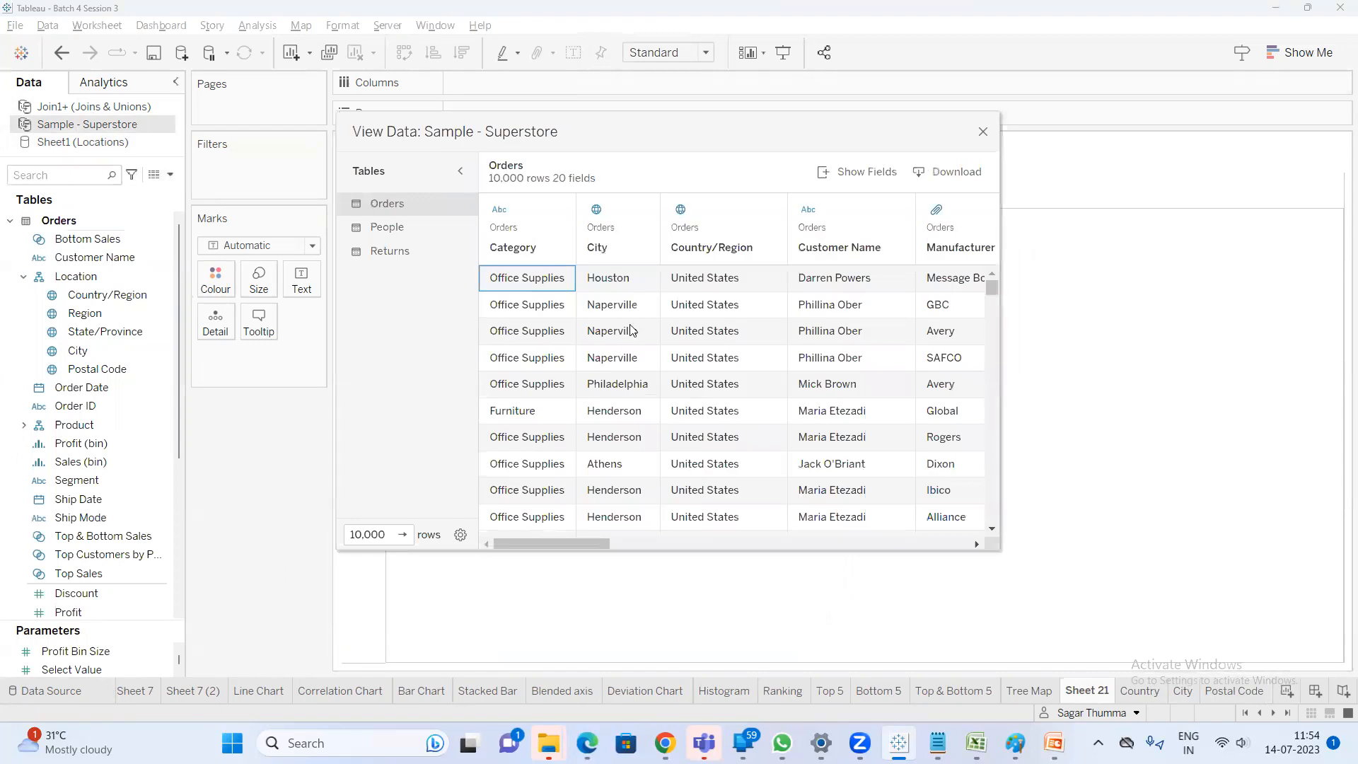
left_click(767, 245)
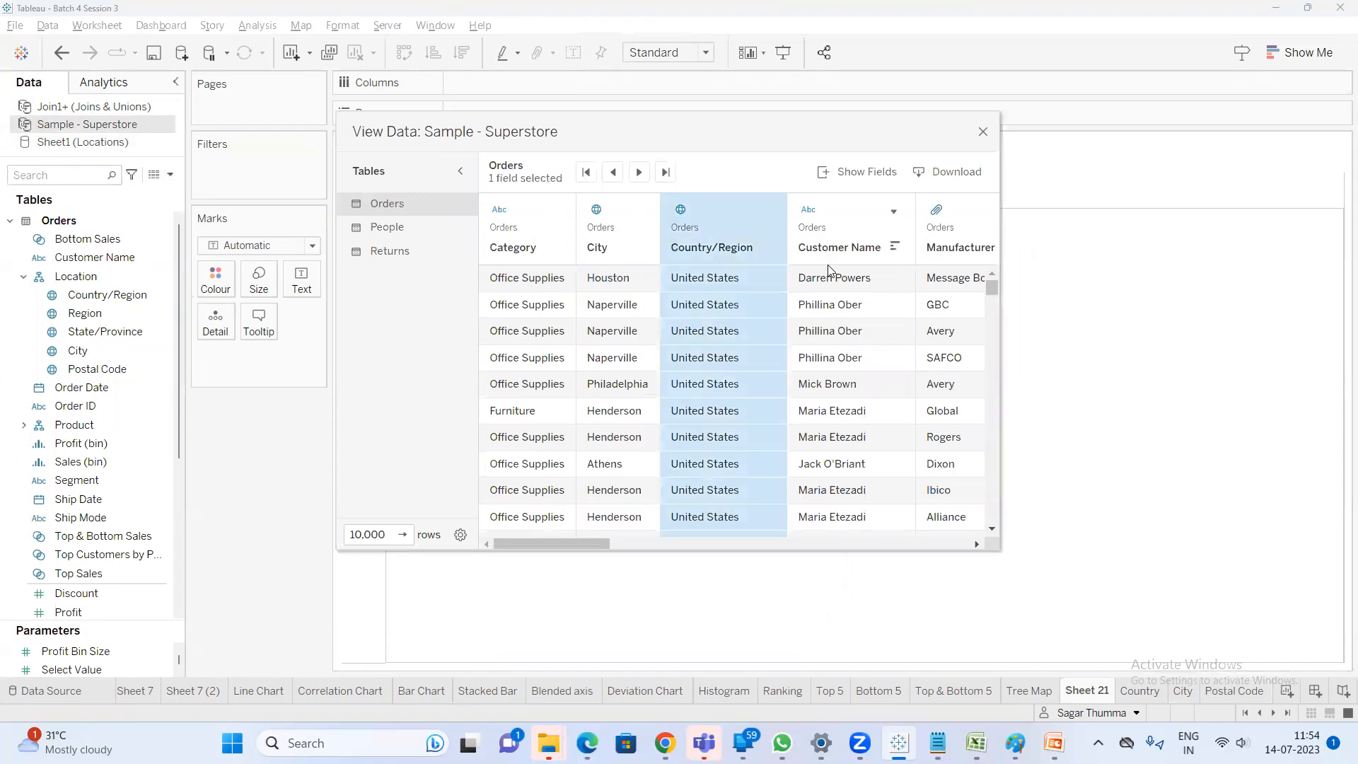
left_click(597, 249)
left_click_drag(565, 545, 685, 544)
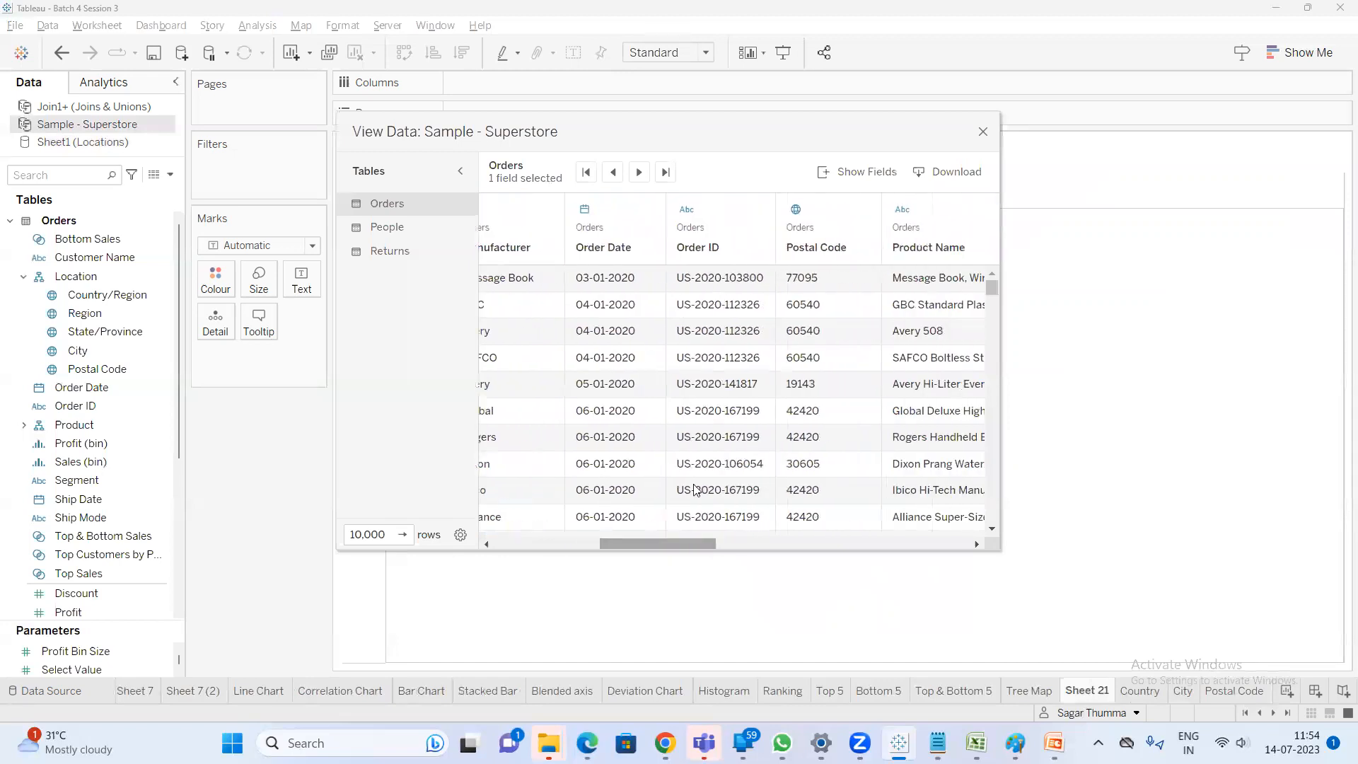
left_click(812, 257)
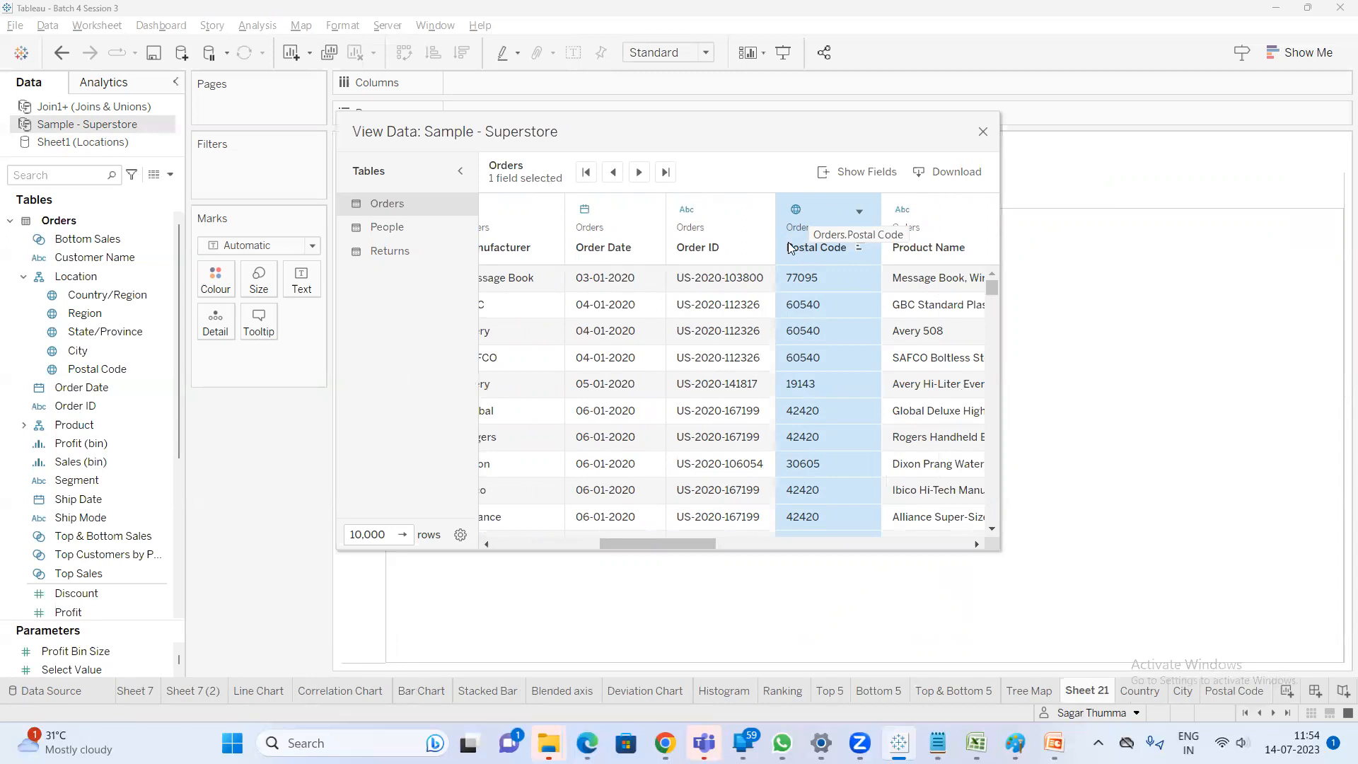
left_click(983, 133)
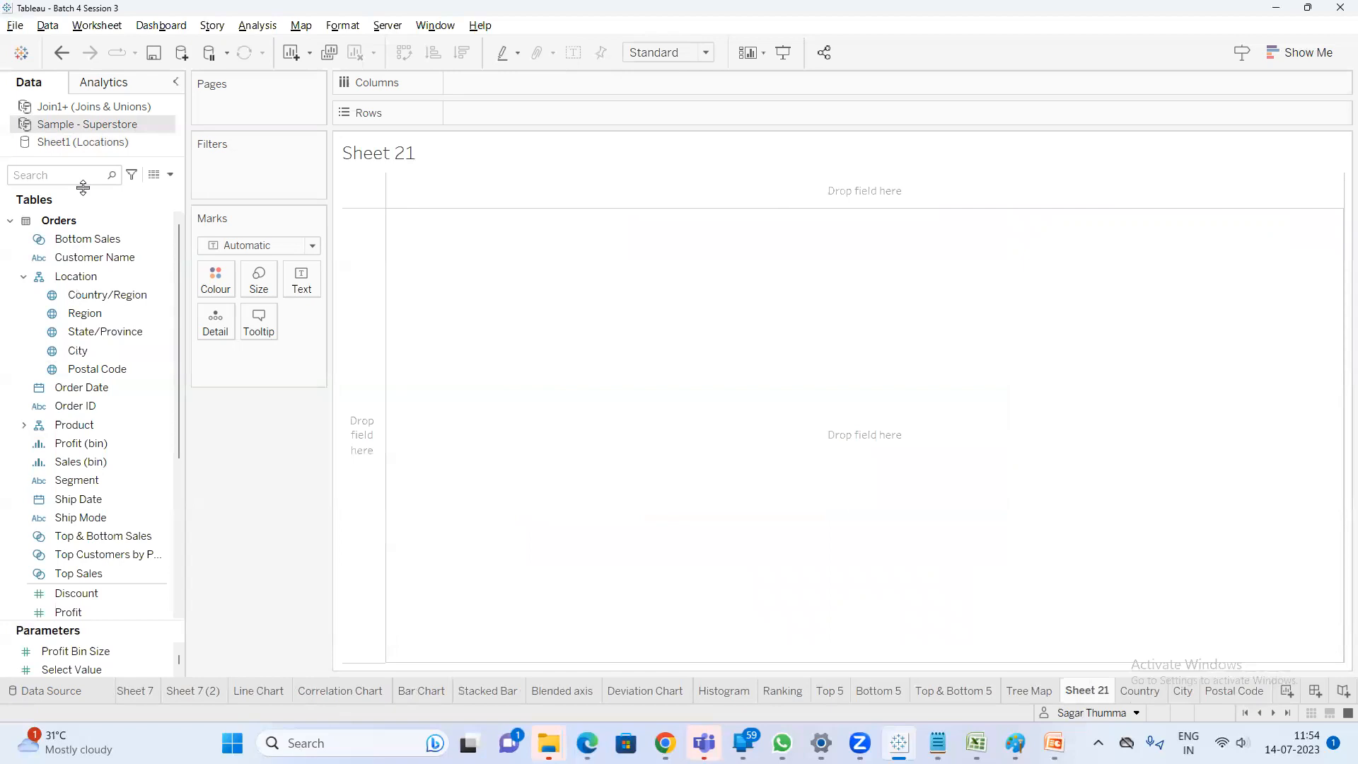
Map the Superstore states as circles sized by SUM(Sales)
double_click(101, 332)
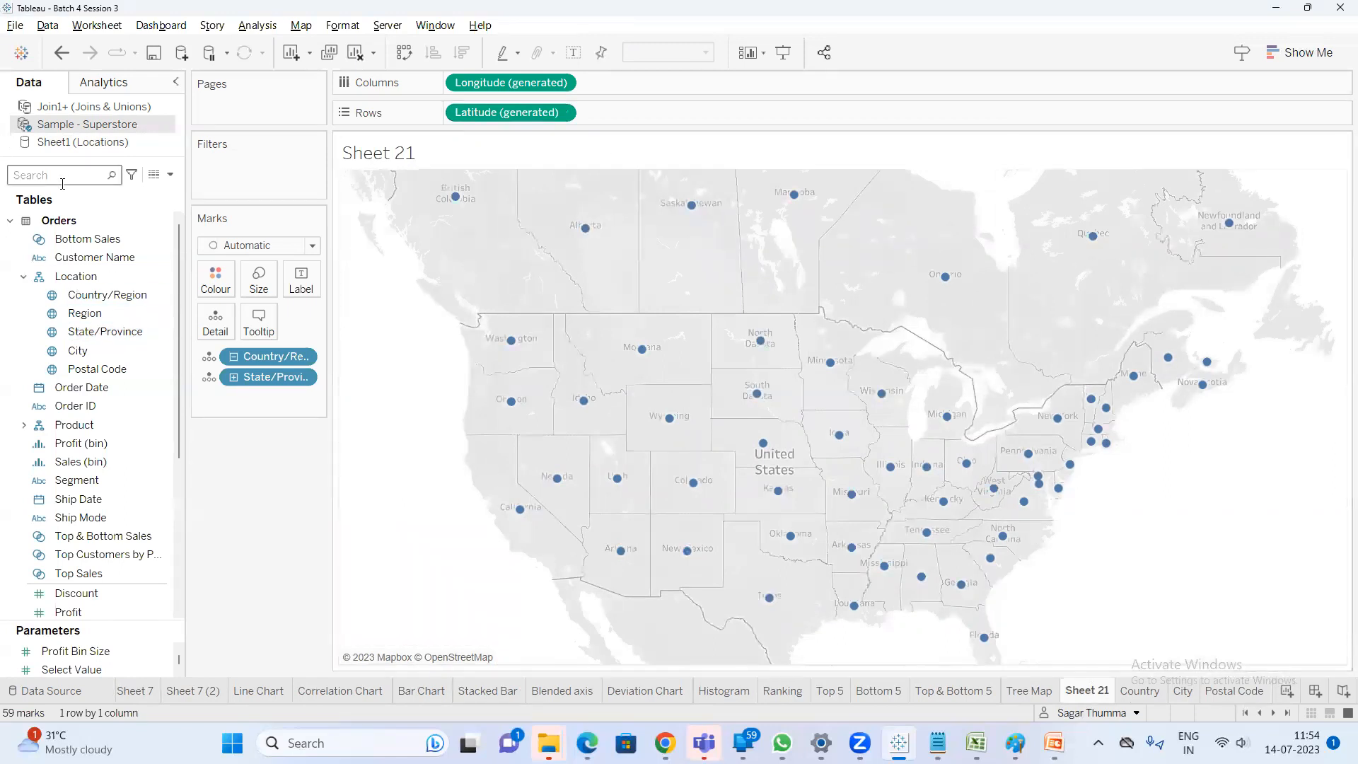
type("sa")
double_click(79, 315)
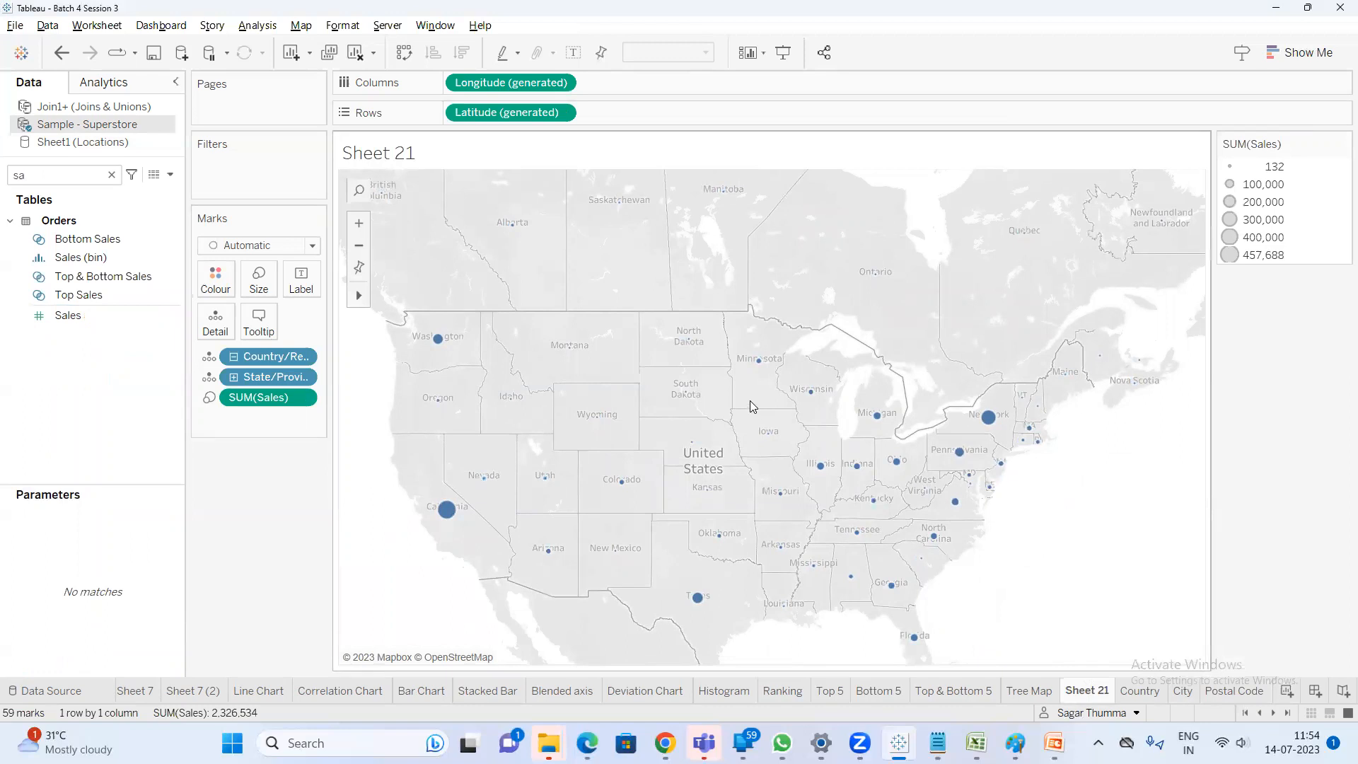
mouse_move(450, 512)
mouse_move(812, 400)
mouse_move(621, 494)
mouse_move(992, 423)
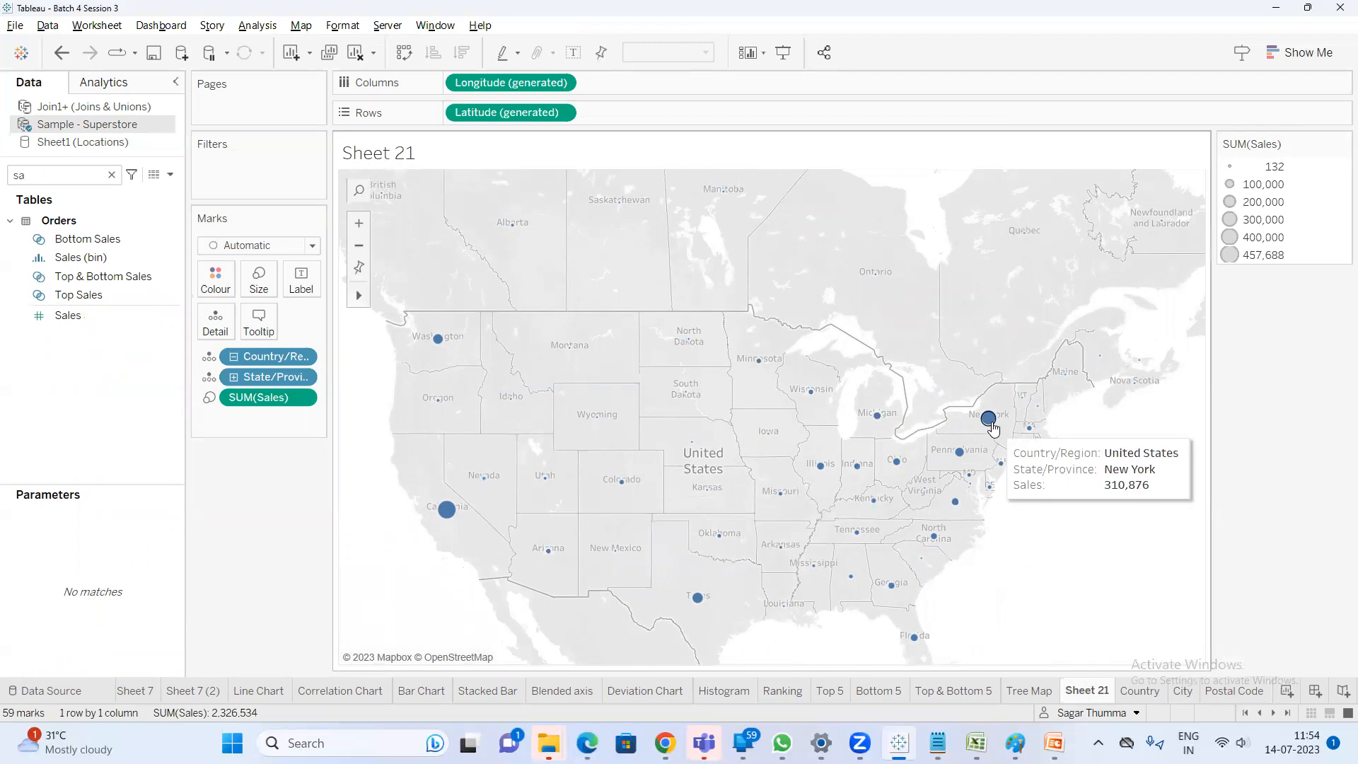
Rename Sheet 21 to Spatial Representation
double_click(1097, 690)
type("Spatial")
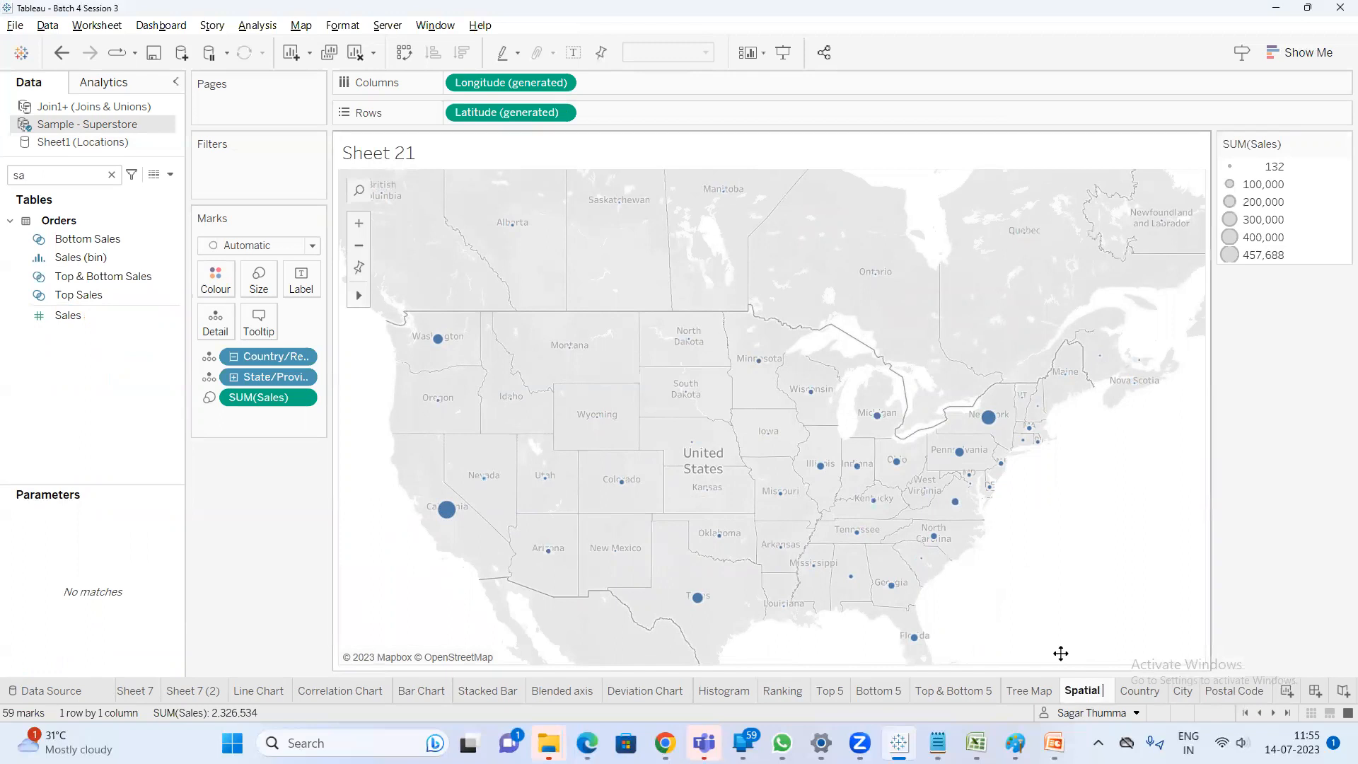
type(" Representation")
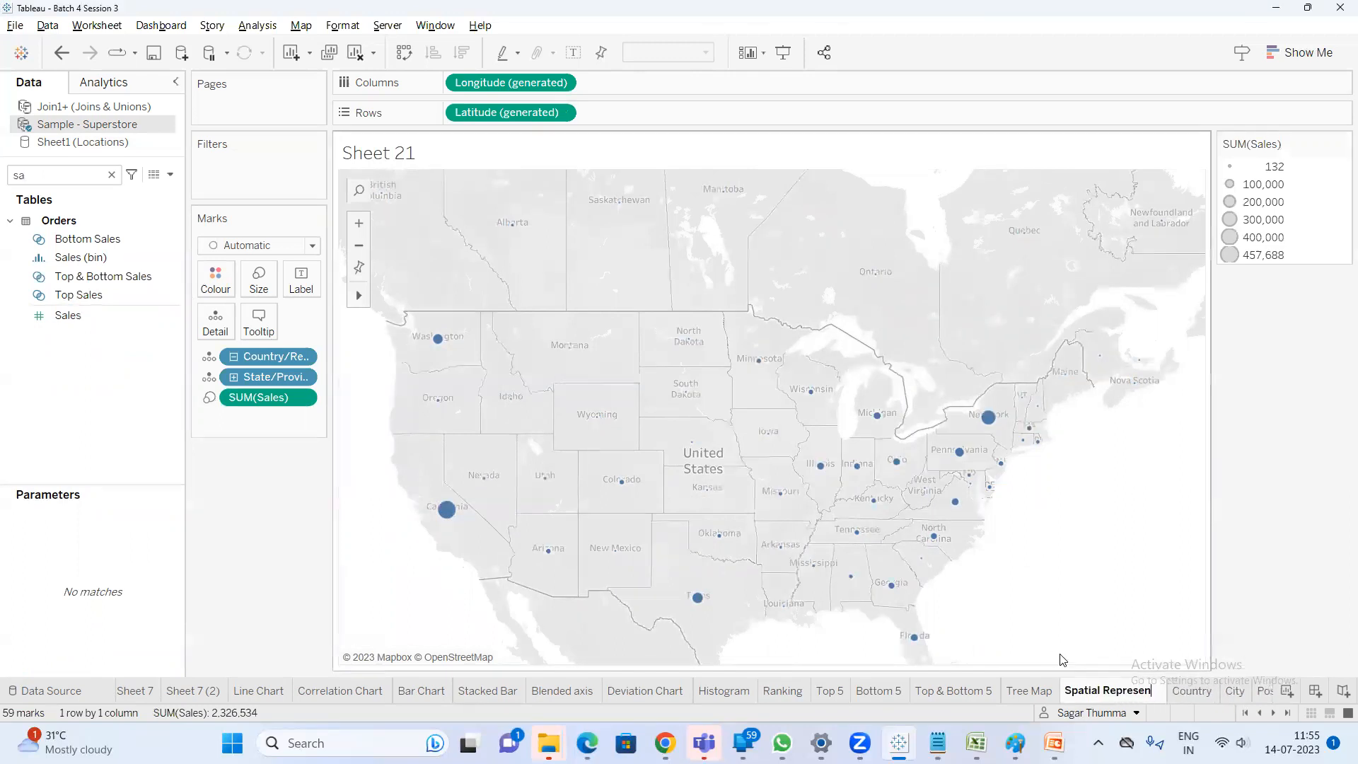
key("Return")
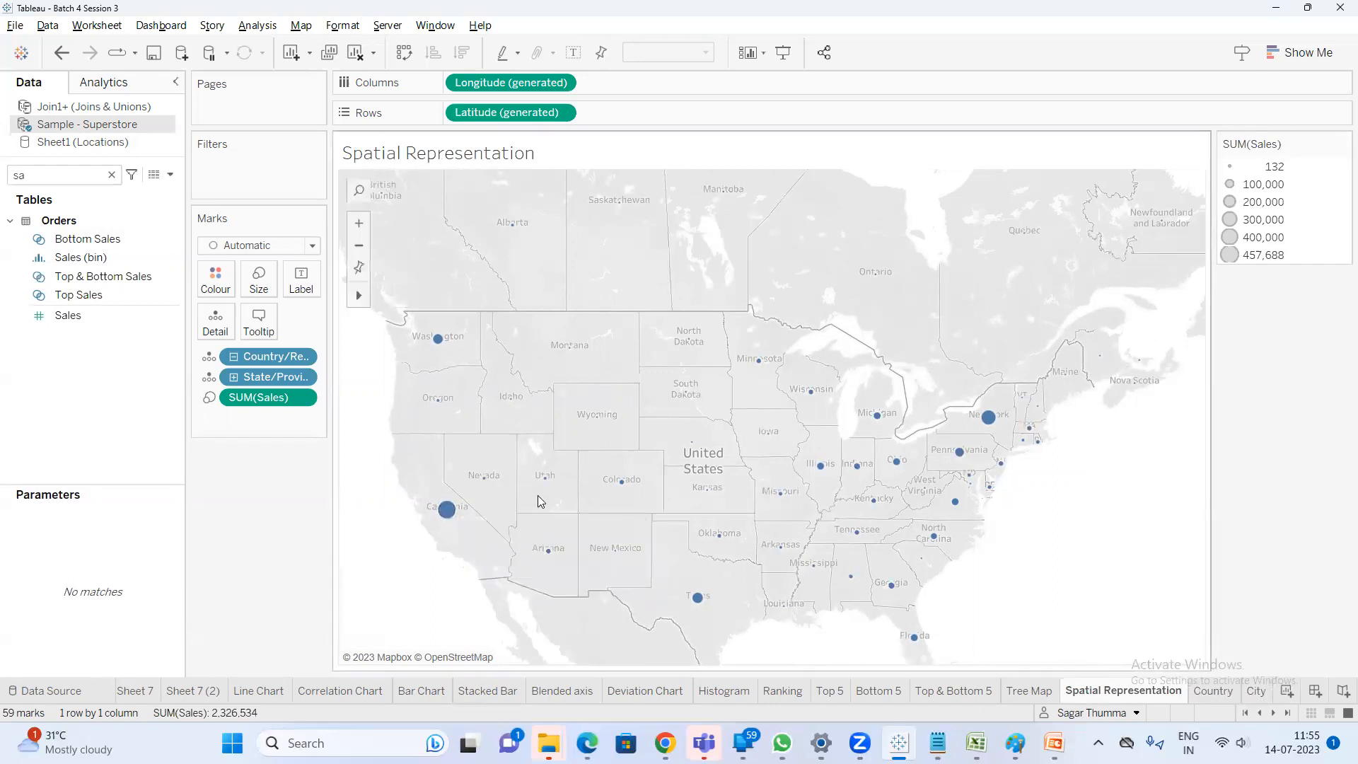
Duplicate Spatial Representation and turn the copy into a filled map via Show Me
right_click(1137, 689)
left_click(1207, 535)
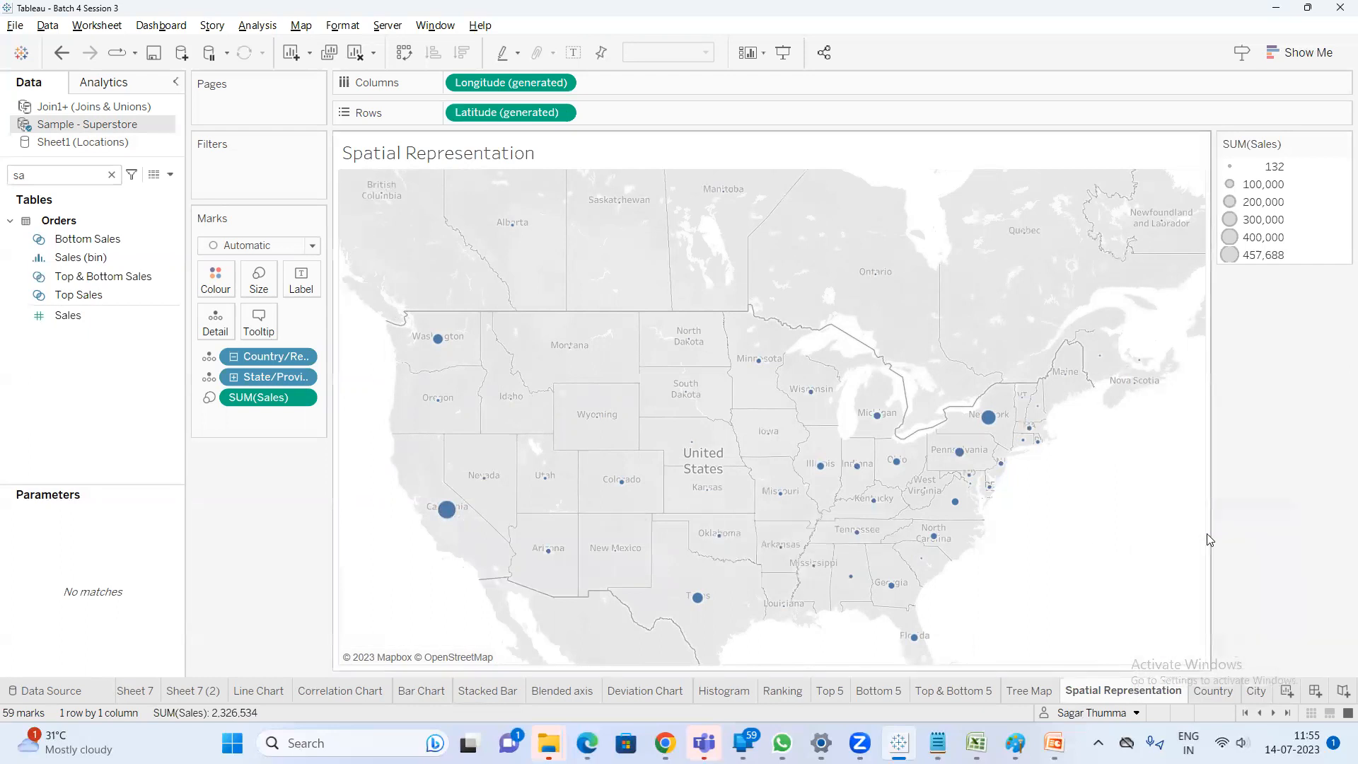
left_click(1298, 53)
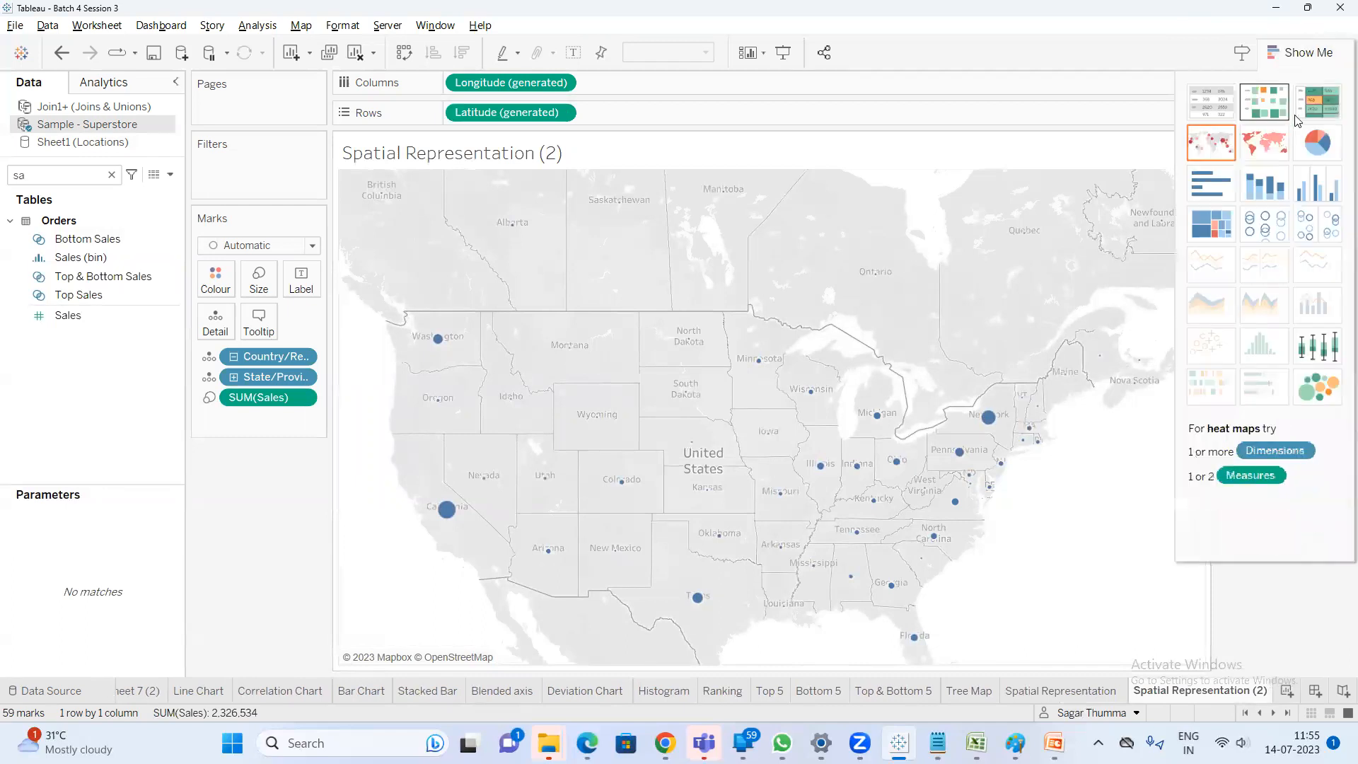
left_click(1267, 149)
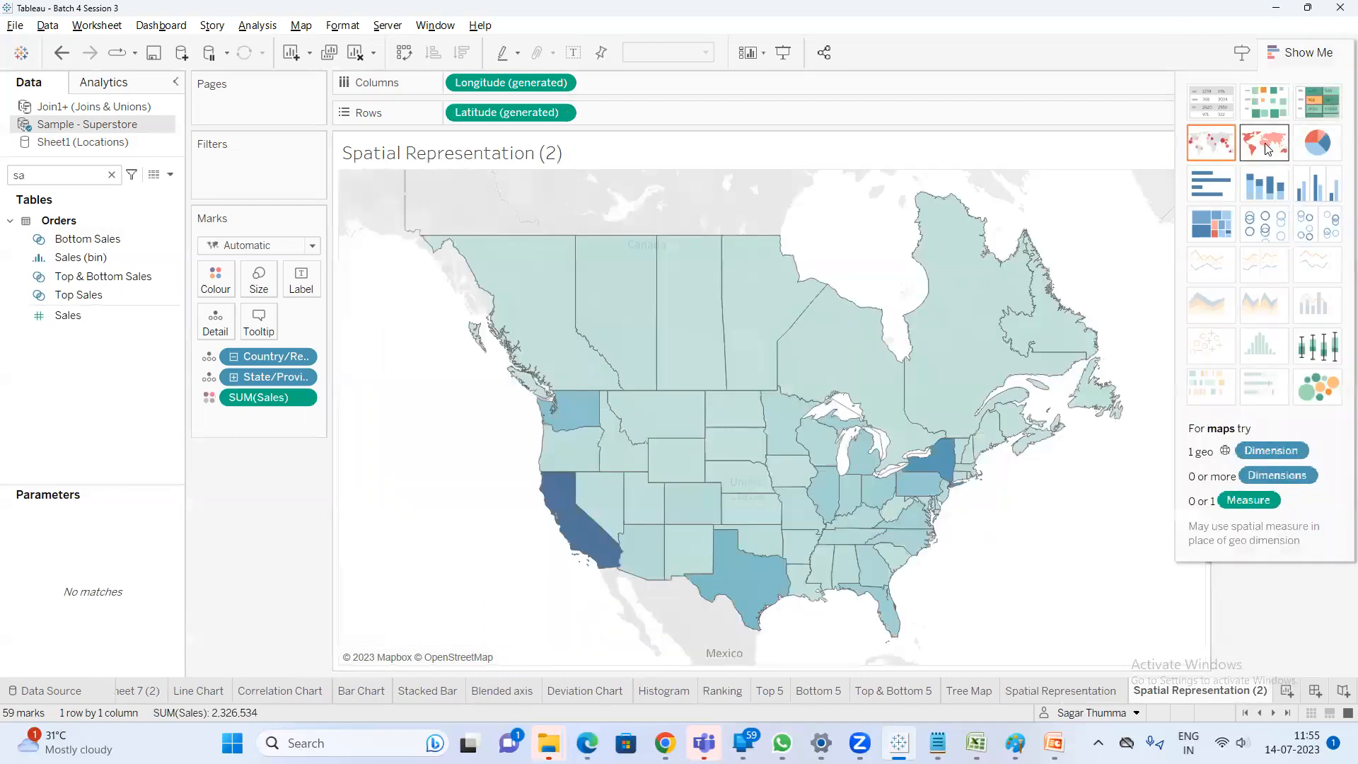
left_click(1302, 53)
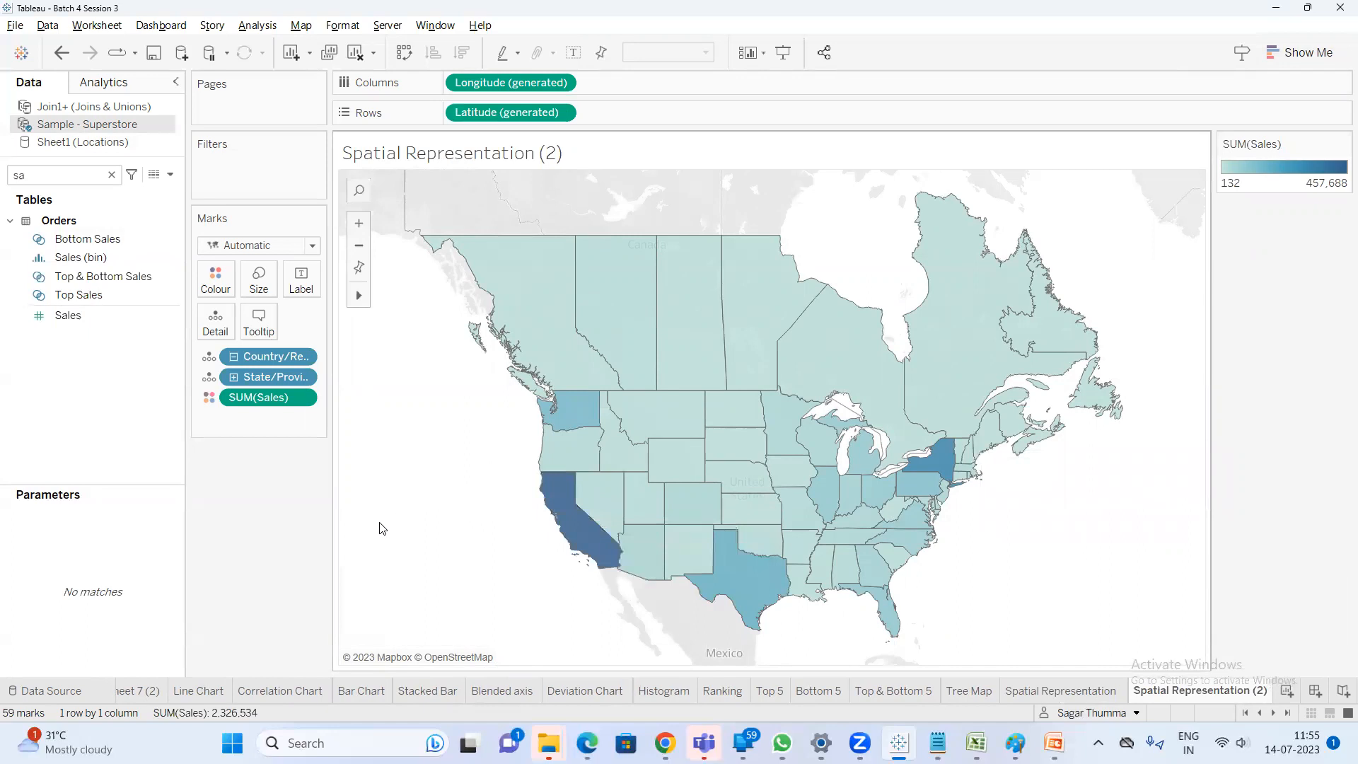
Compare the original symbol map with the filled-map copy
mouse_move(592, 549)
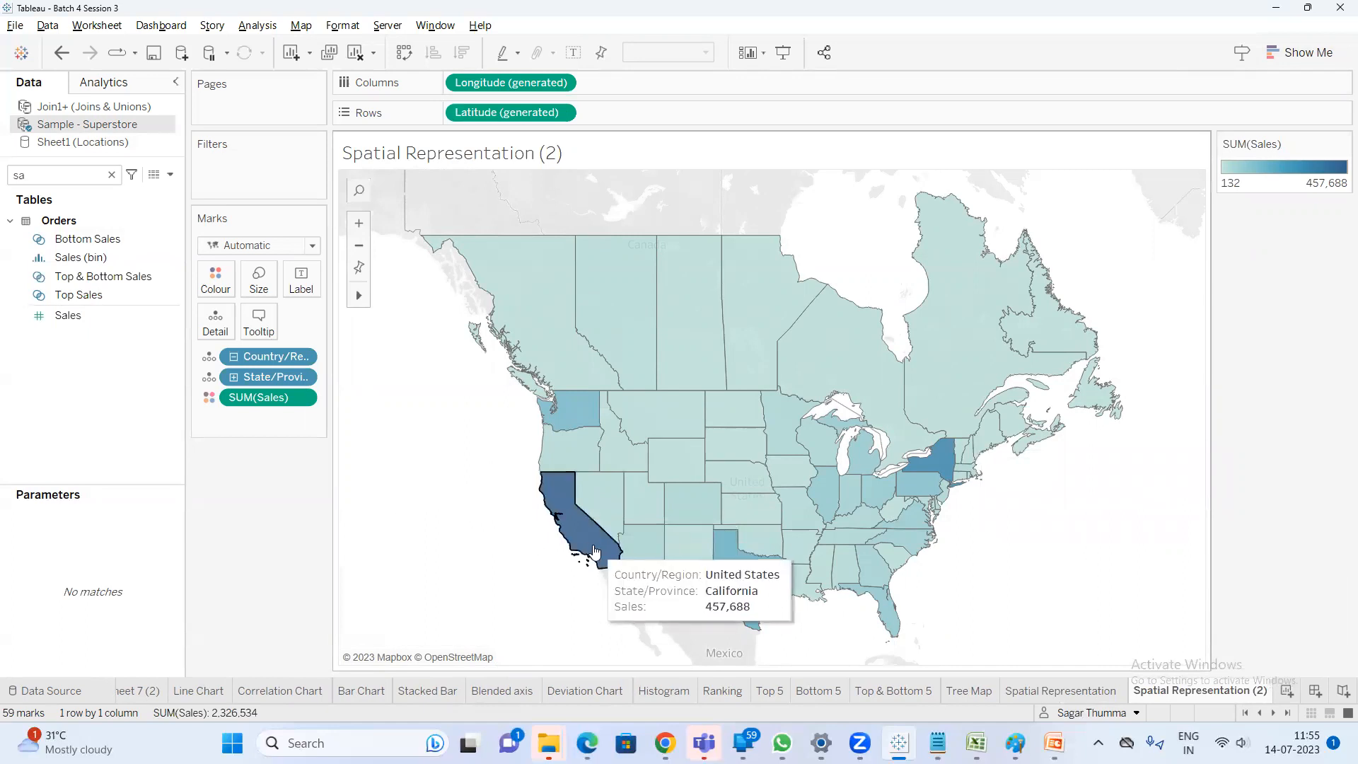
left_click(1089, 692)
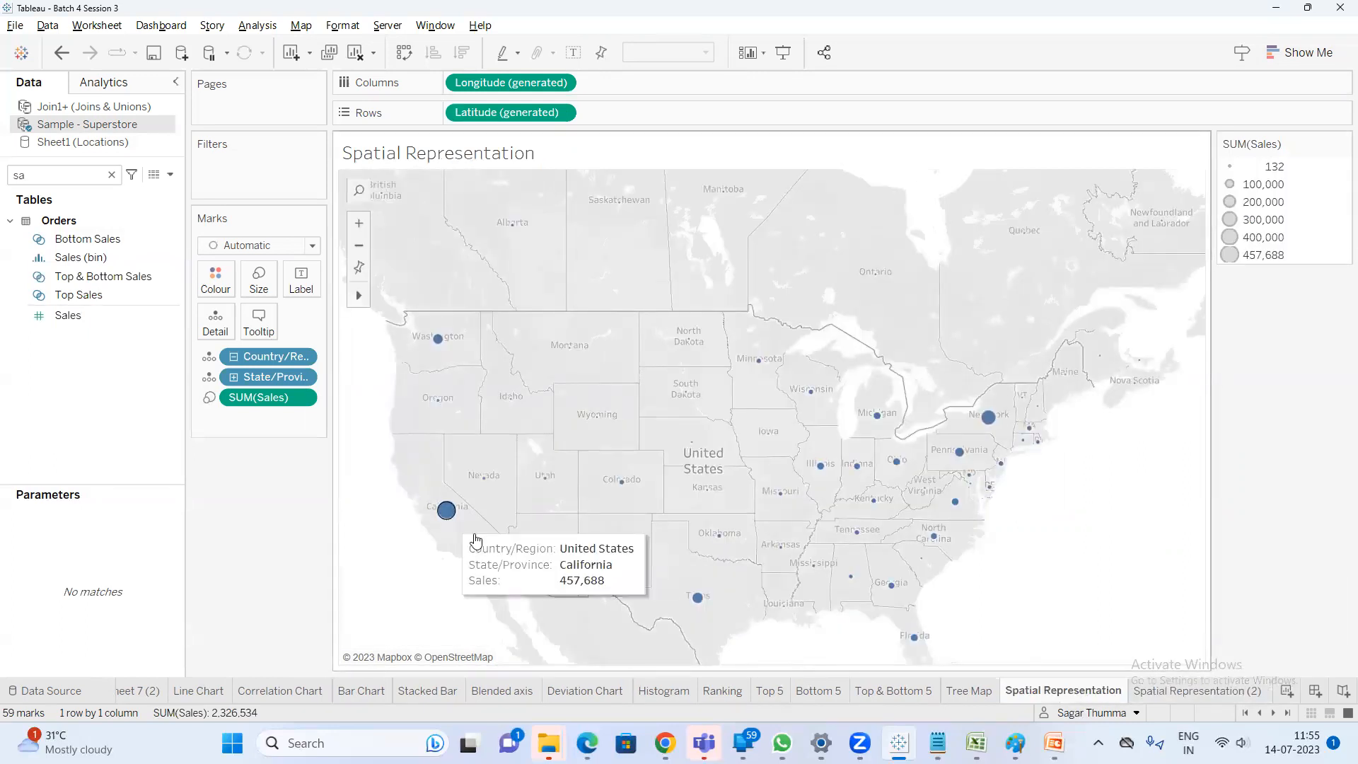
left_click(1198, 698)
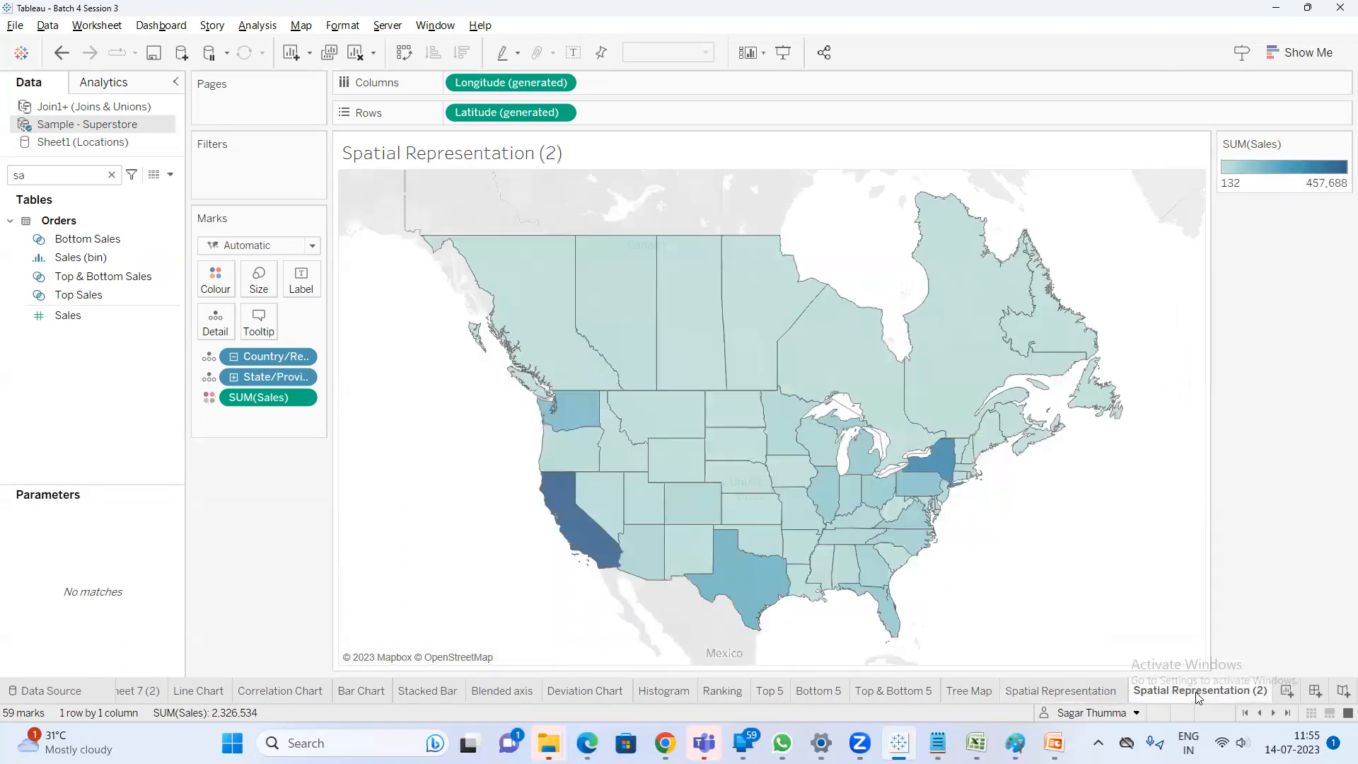
mouse_move(585, 557)
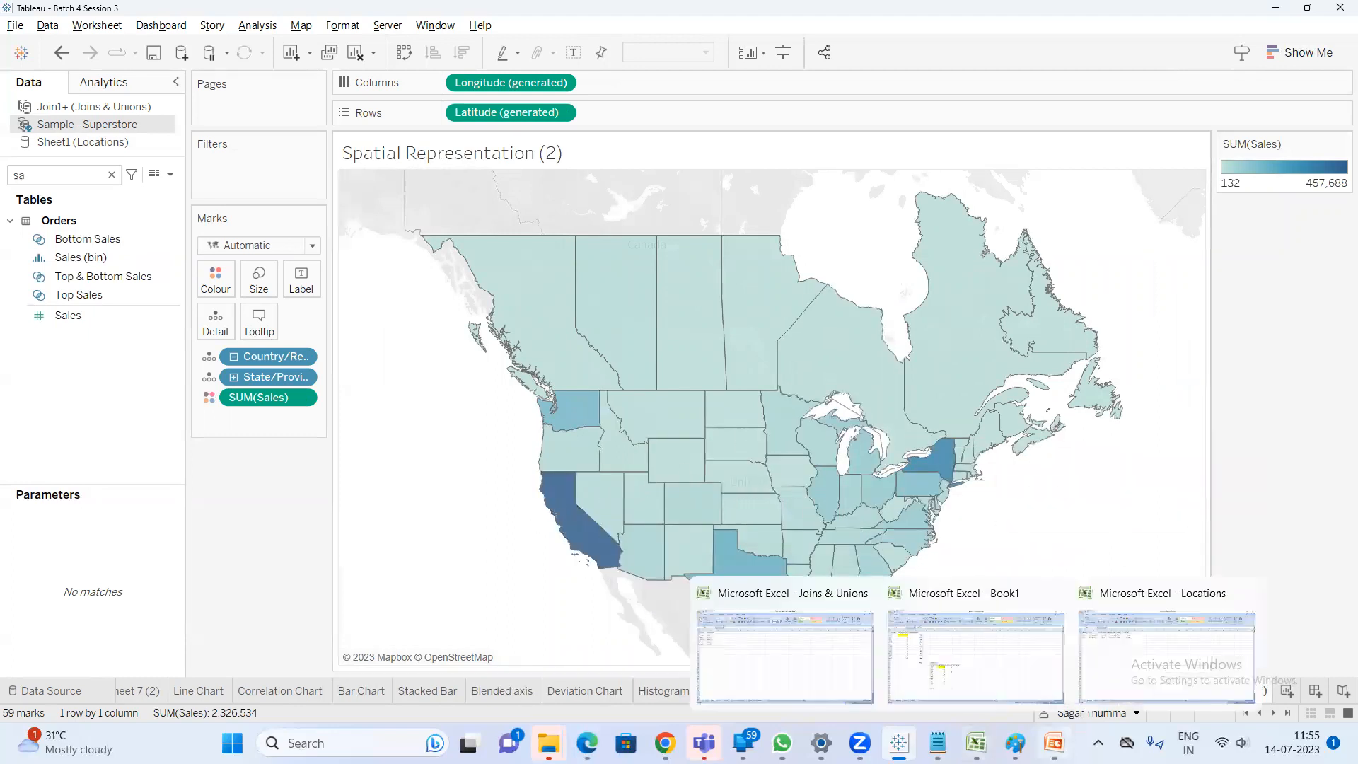
Review the Spatial overview and map chart slides in the training presentation
left_click(1054, 743)
left_click(45, 526)
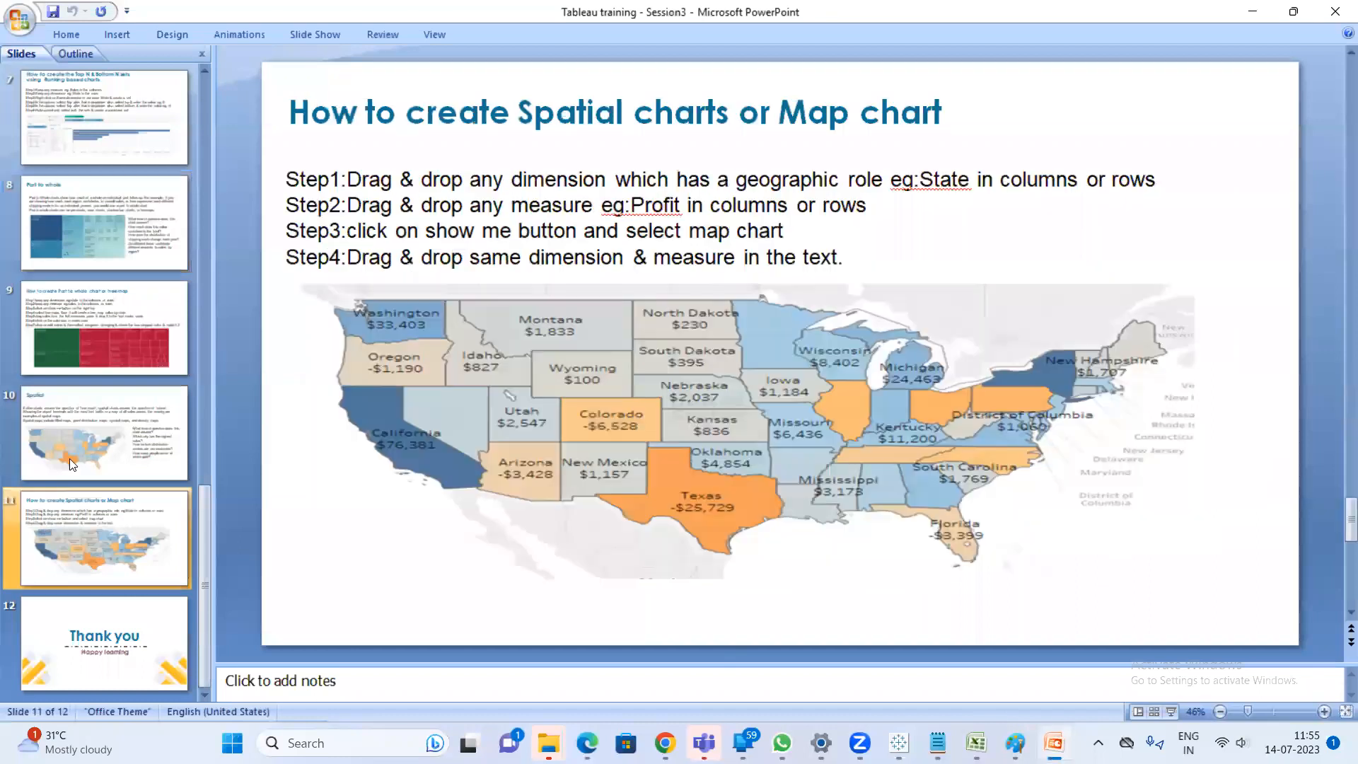
left_click(85, 440)
left_click(132, 539)
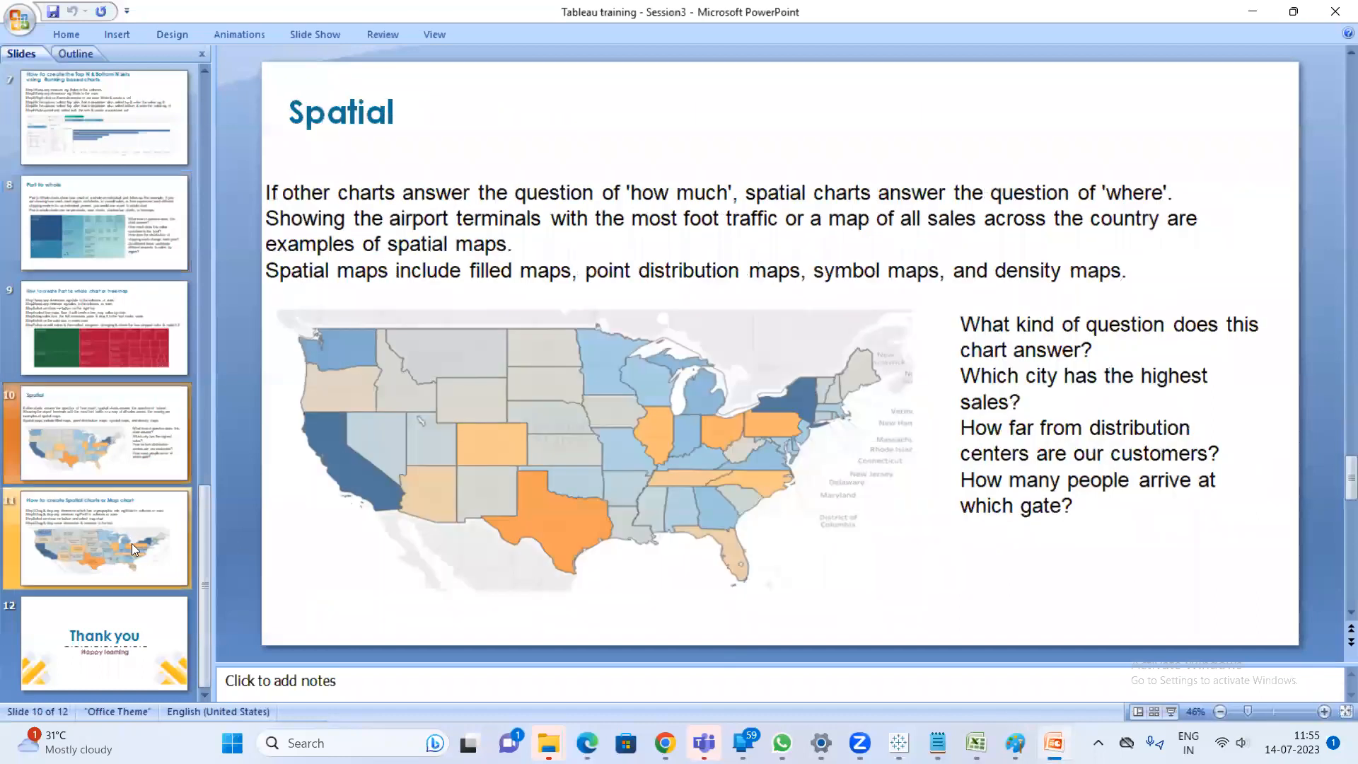
key("alt+Tab")
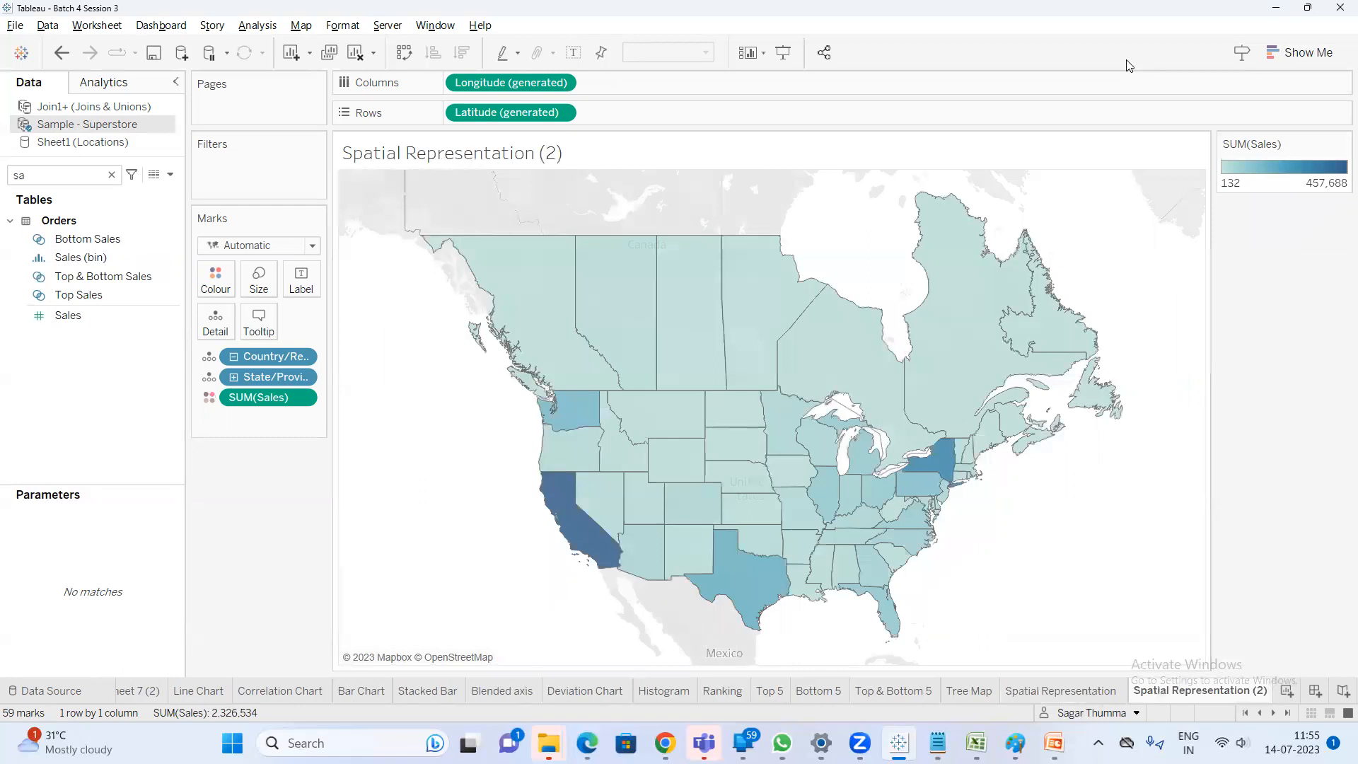
On Spatial Representation, set the mark type to Shape and put State/Province on Shape
left_click(1301, 53)
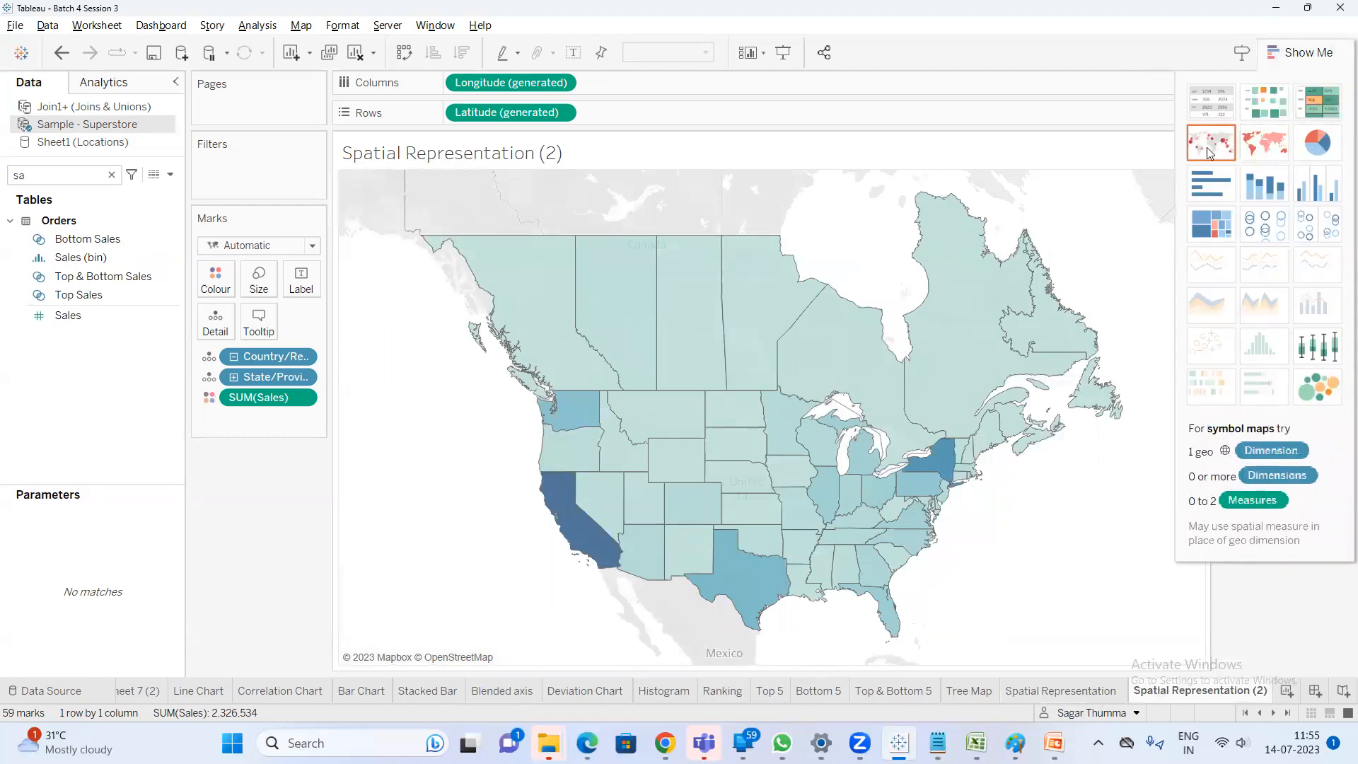
left_click(1061, 690)
left_click(1299, 53)
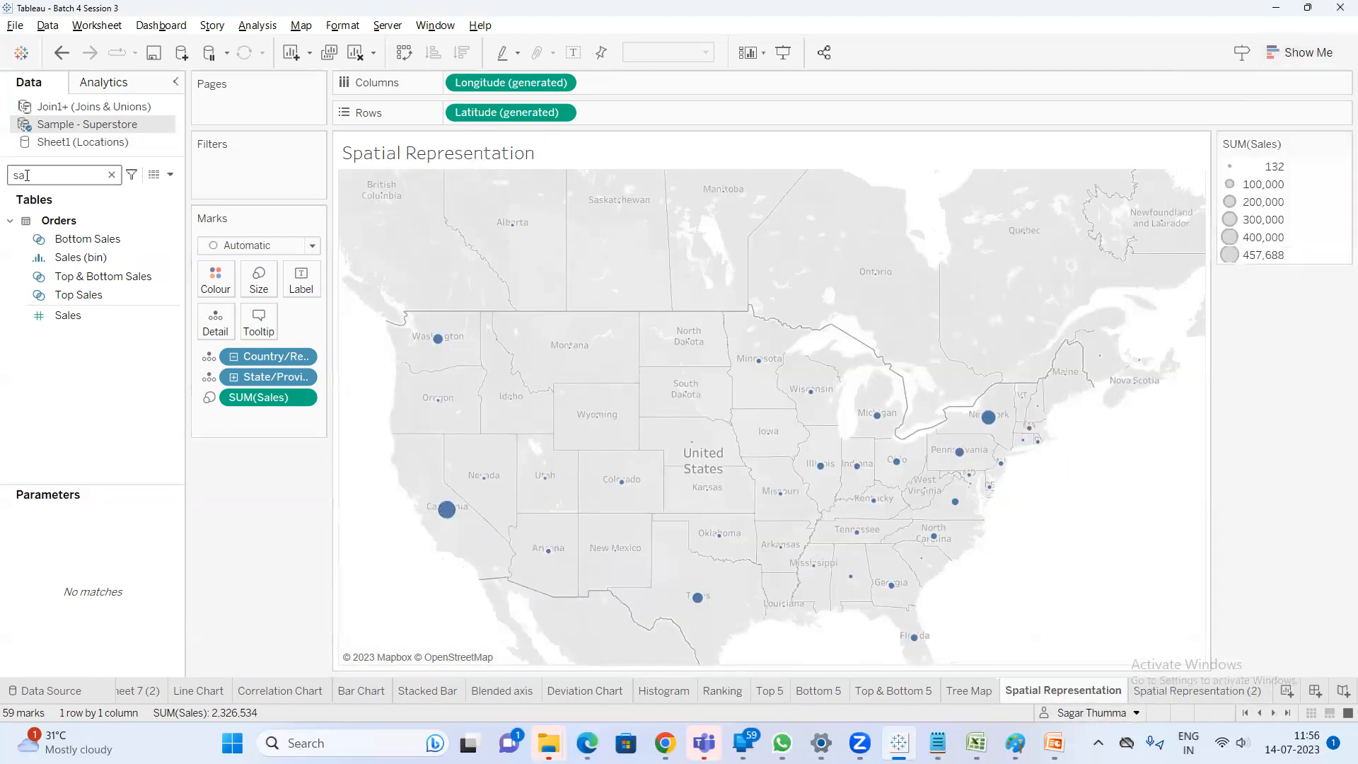
left_click(234, 245)
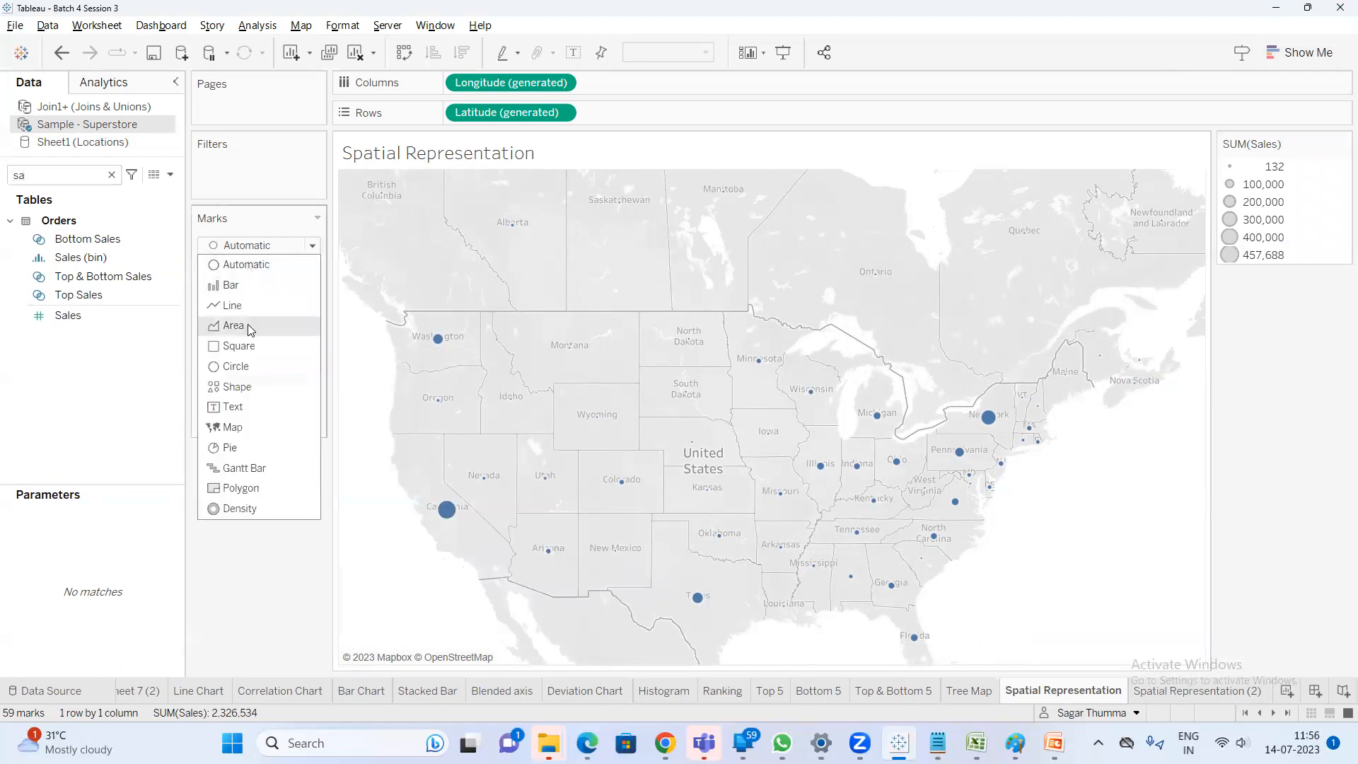
left_click(241, 386)
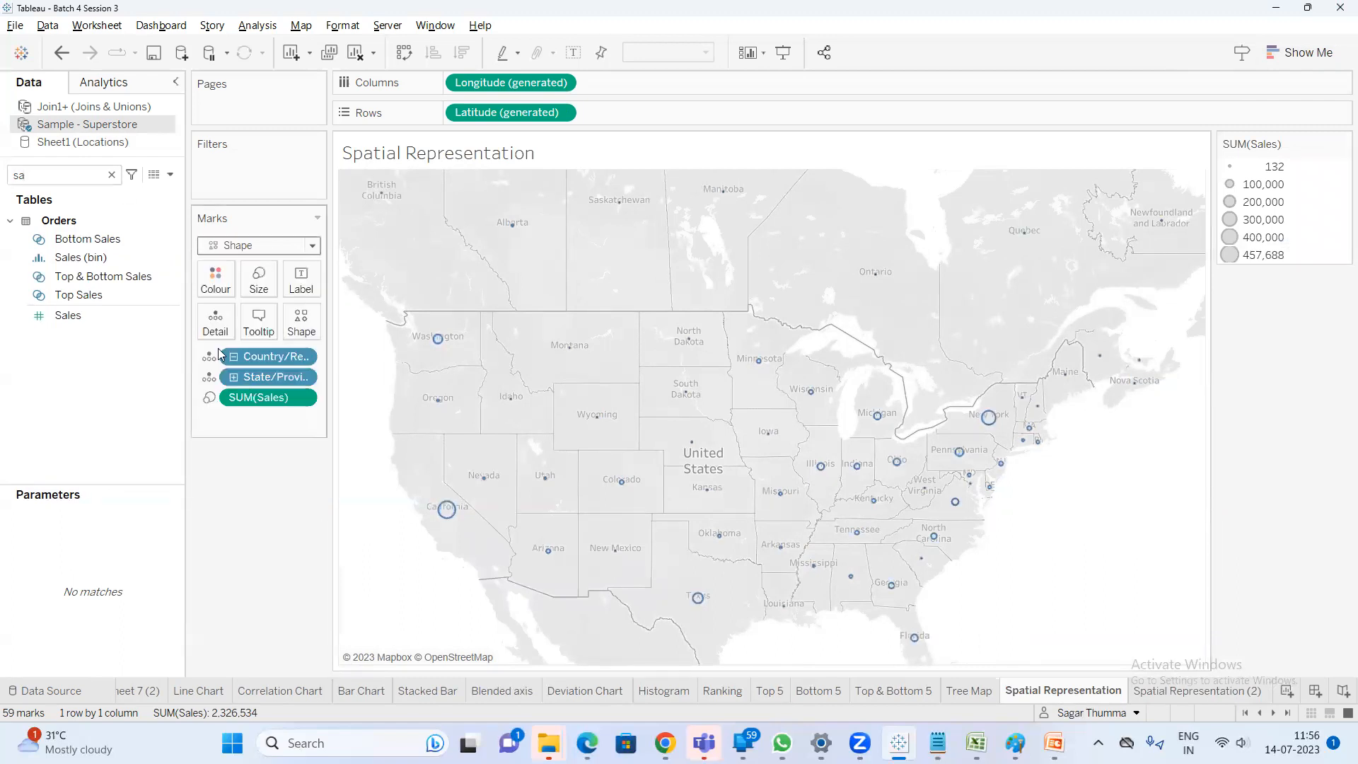
left_click(111, 175)
type("sta")
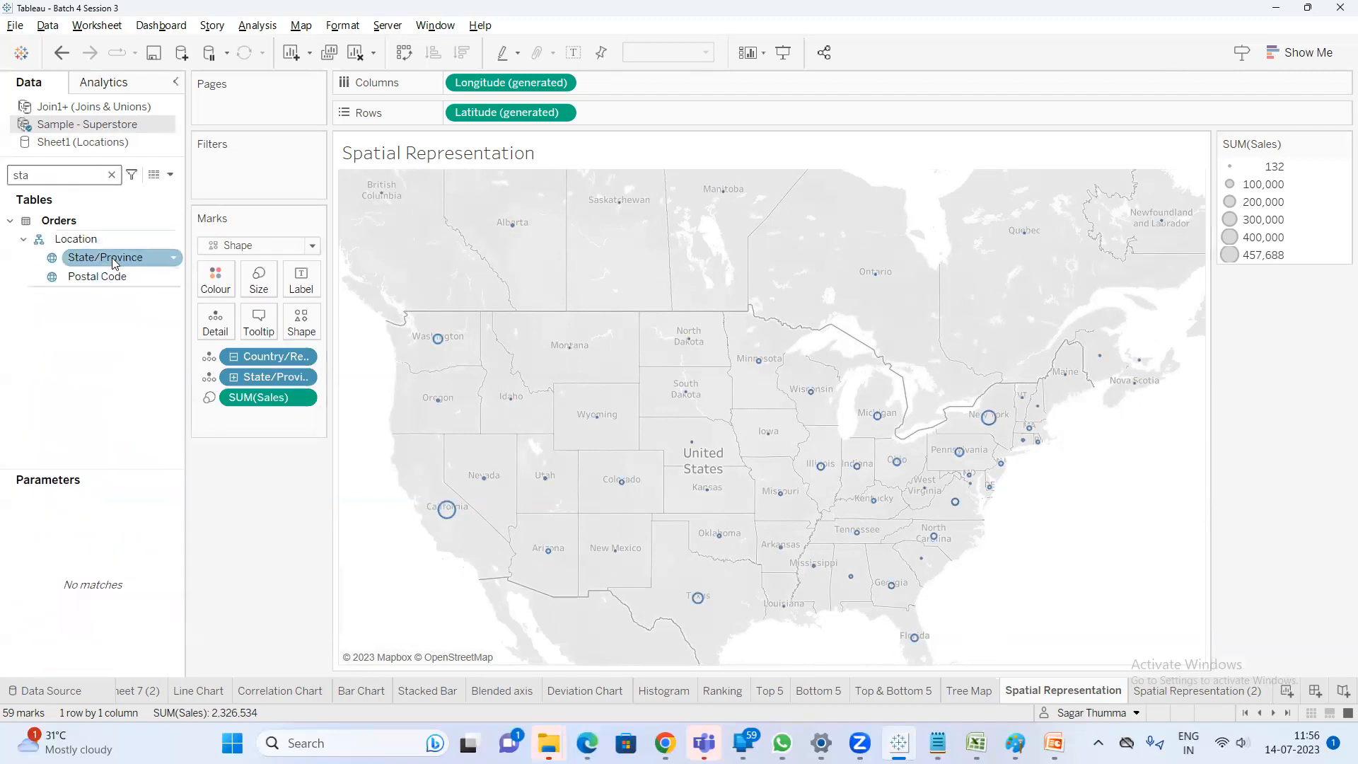
left_click_drag(106, 257, 301, 324)
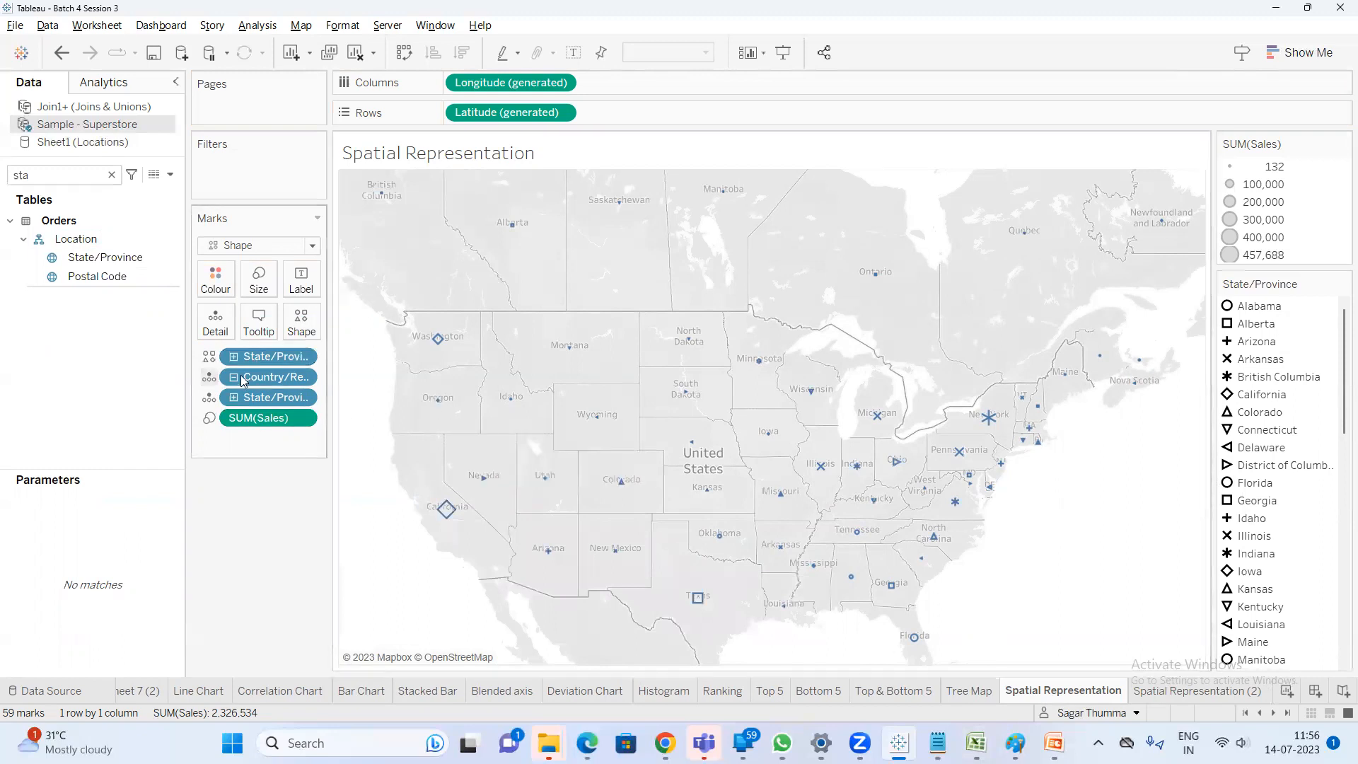
Set the marks back to Circle and glance at the training slides
left_click(287, 245)
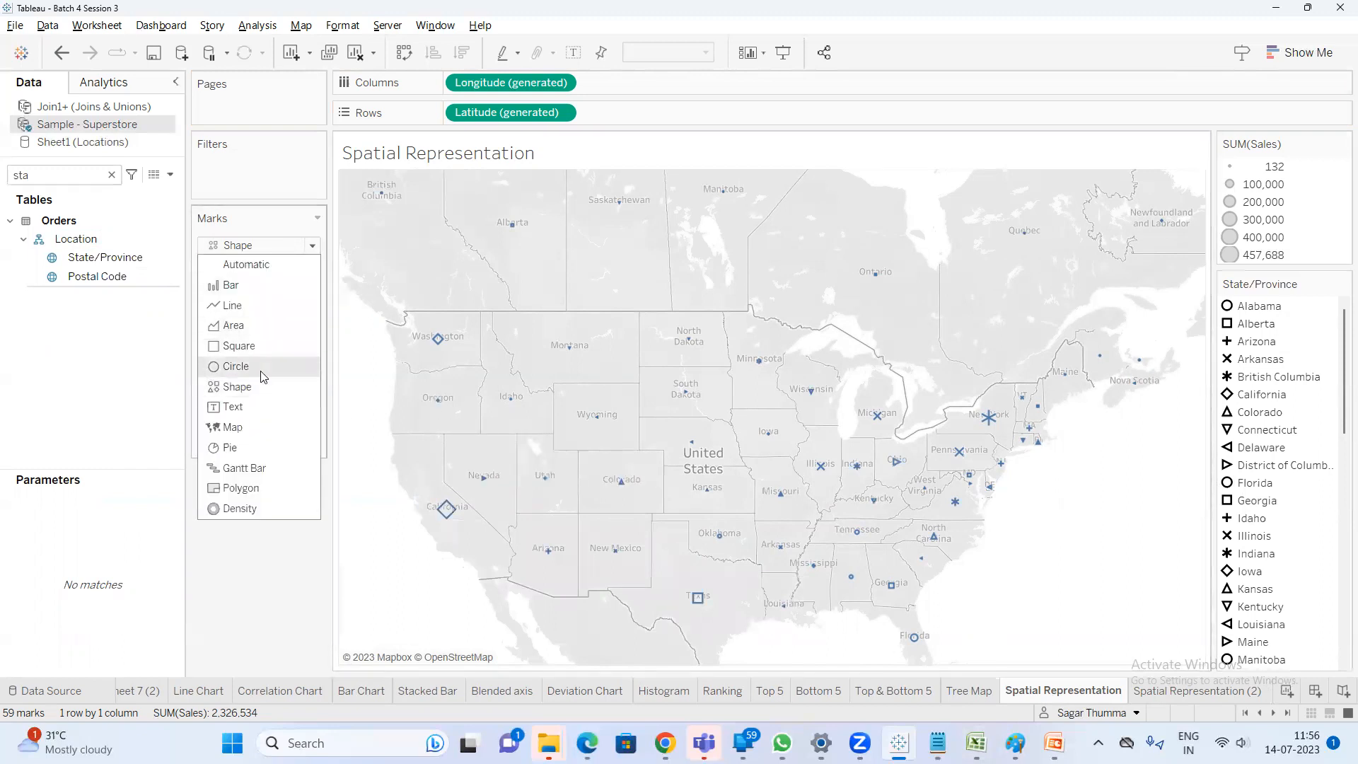
left_click(260, 367)
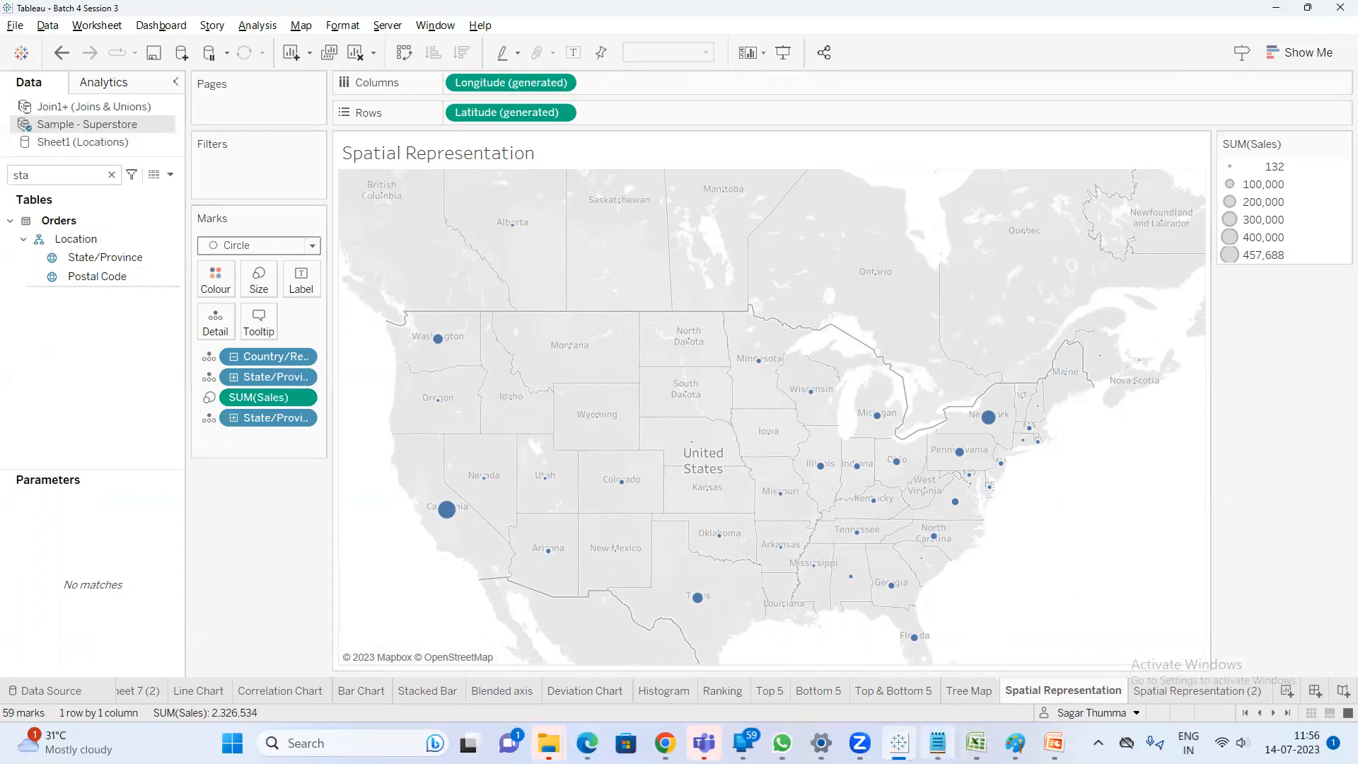
mouse_move(937, 743)
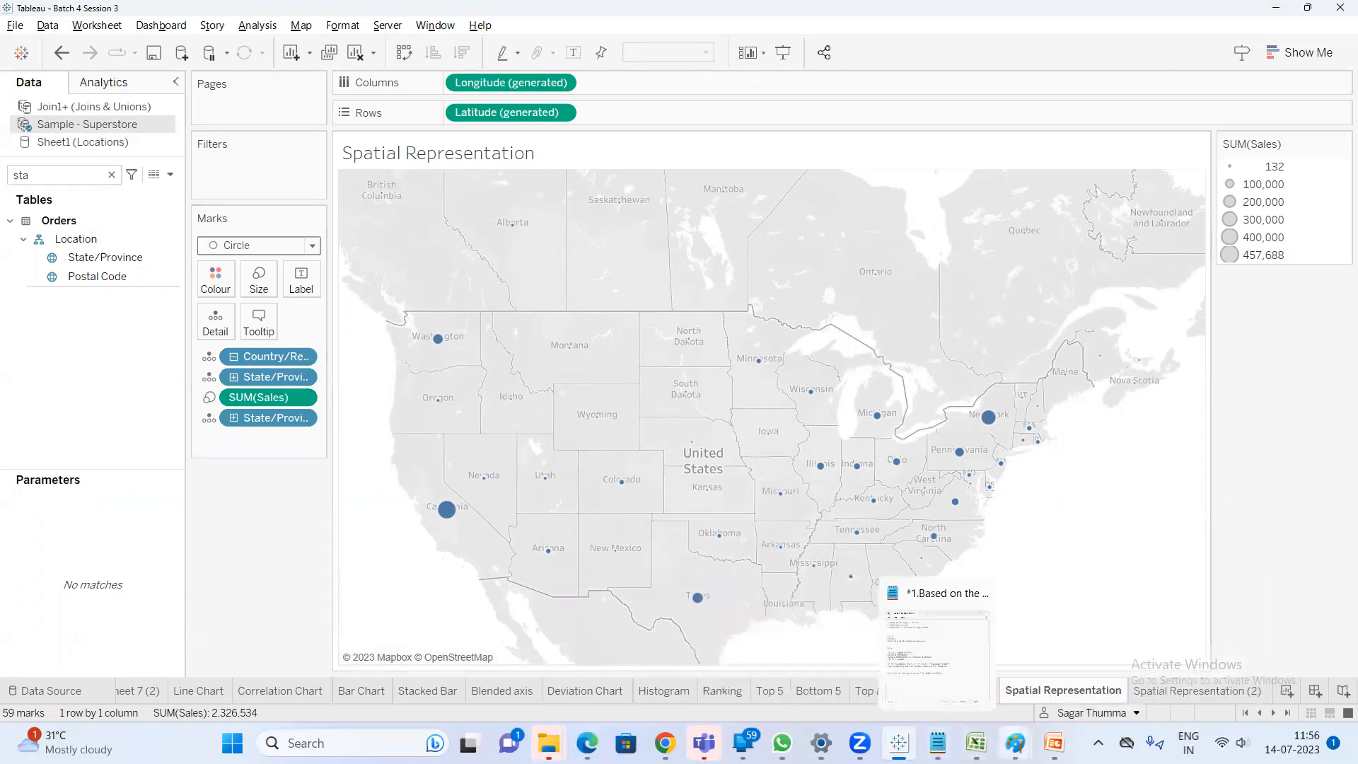
left_click(1055, 743)
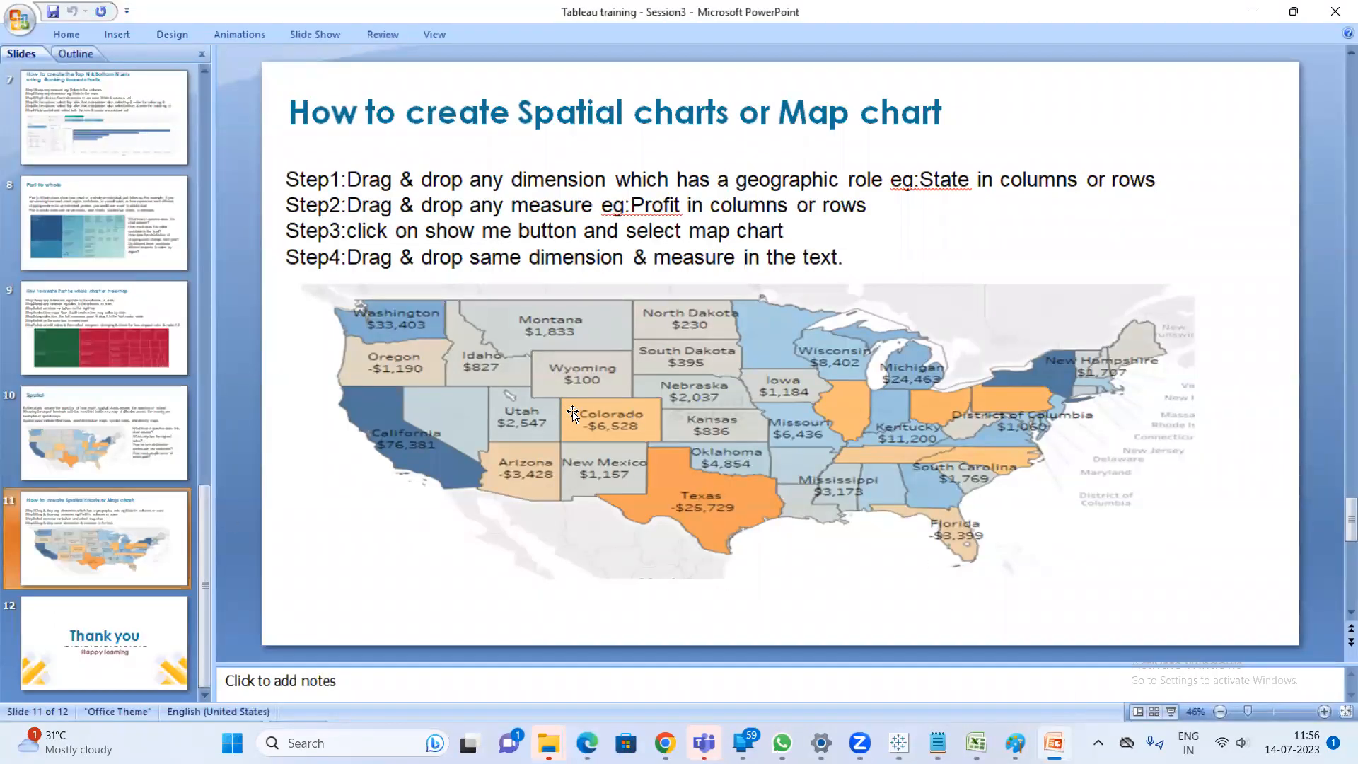
key("alt+Tab")
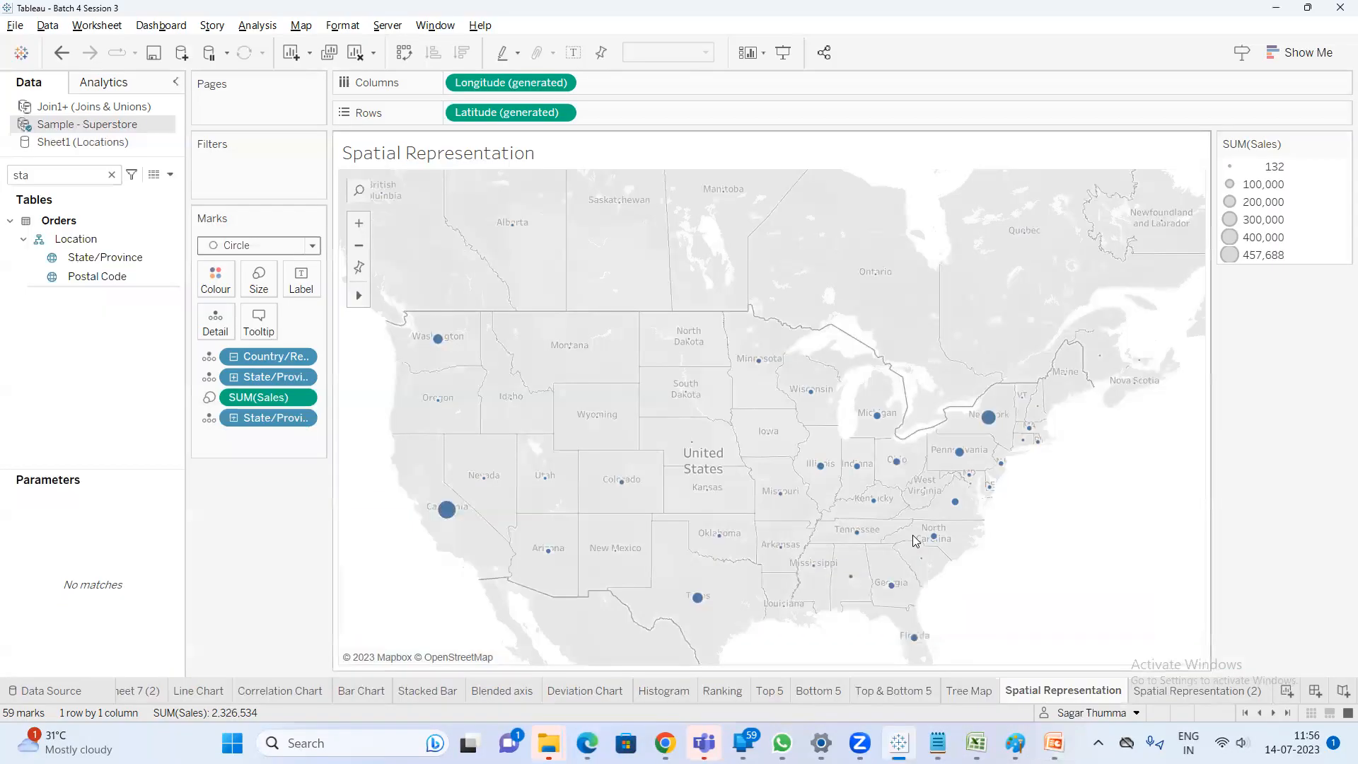
Label the filled-map states with their sales totals, keeping the Spatial Representation (2) name
left_click(1199, 698)
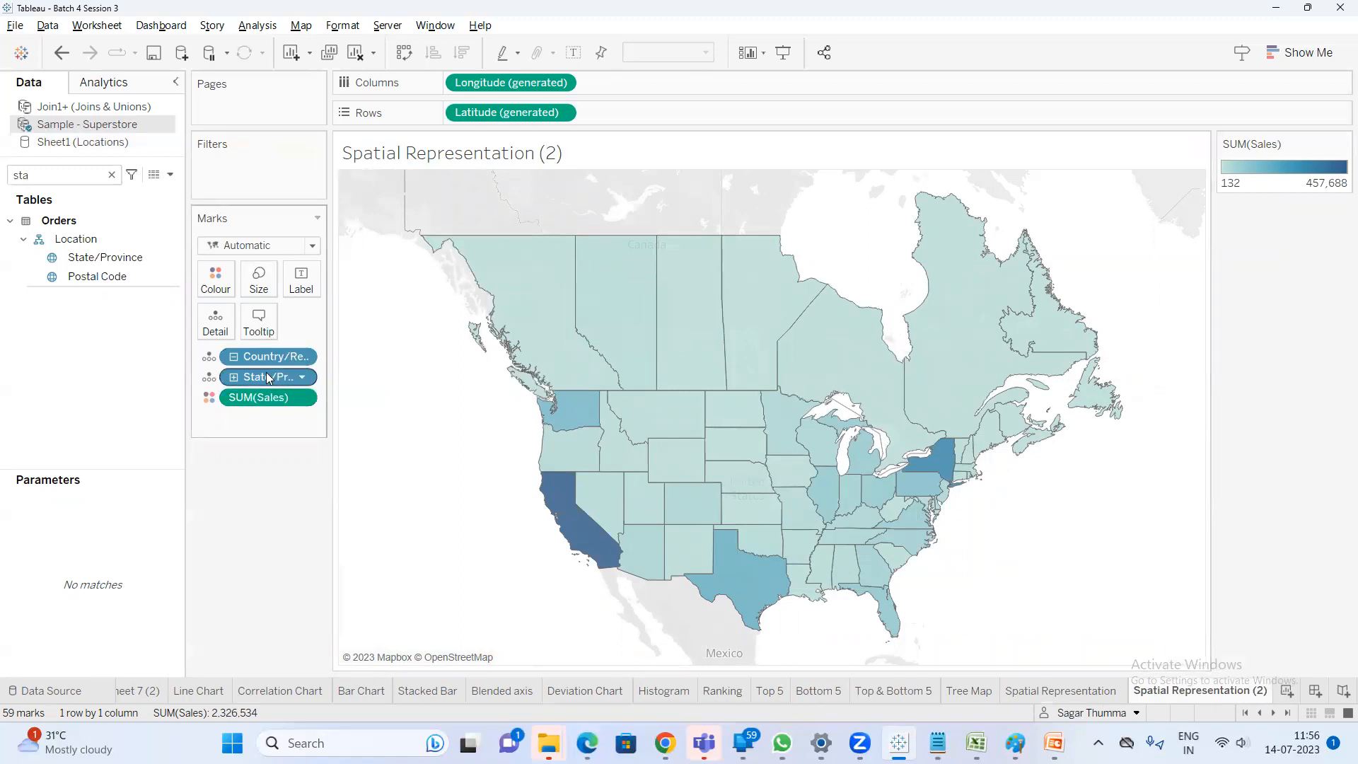
left_click_drag(267, 381, 300, 283)
left_click_drag(276, 420, 302, 290)
left_click_drag(259, 417, 264, 511)
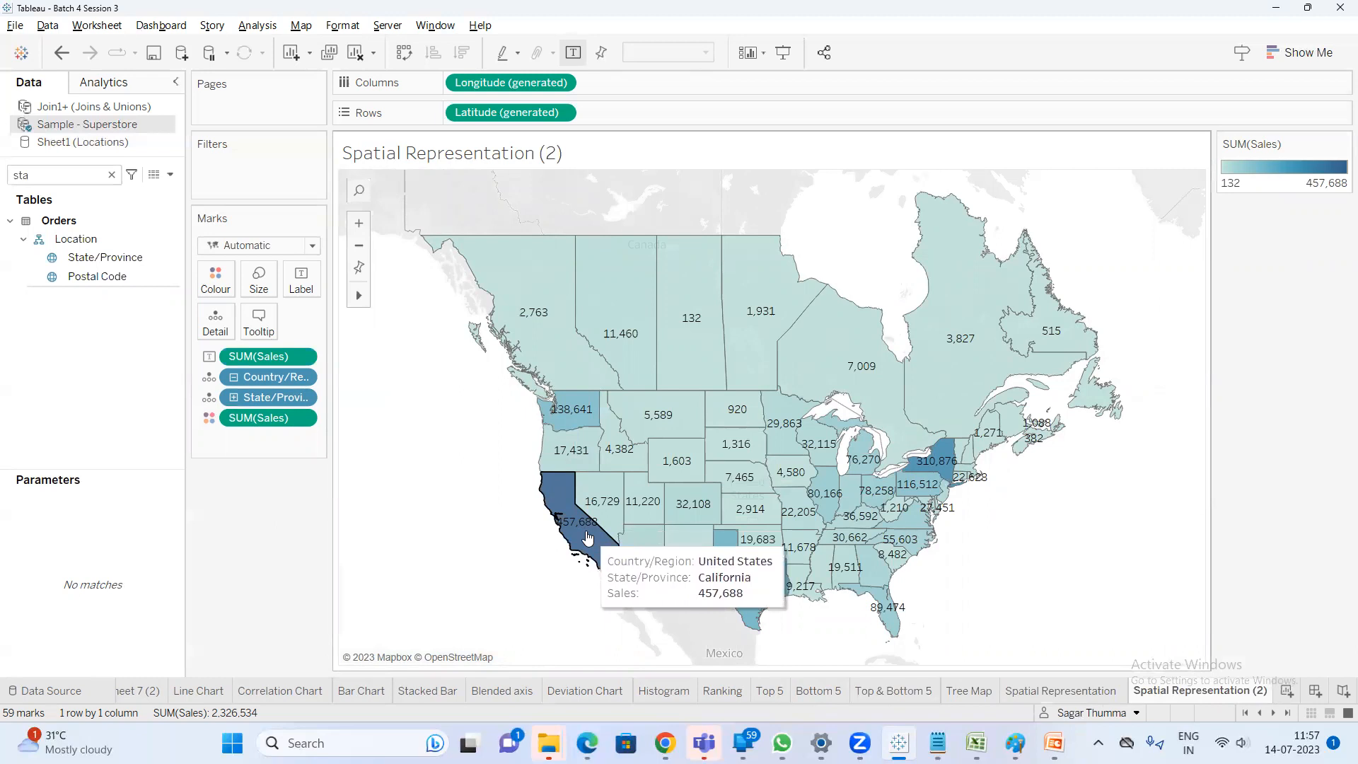
double_click(1254, 696)
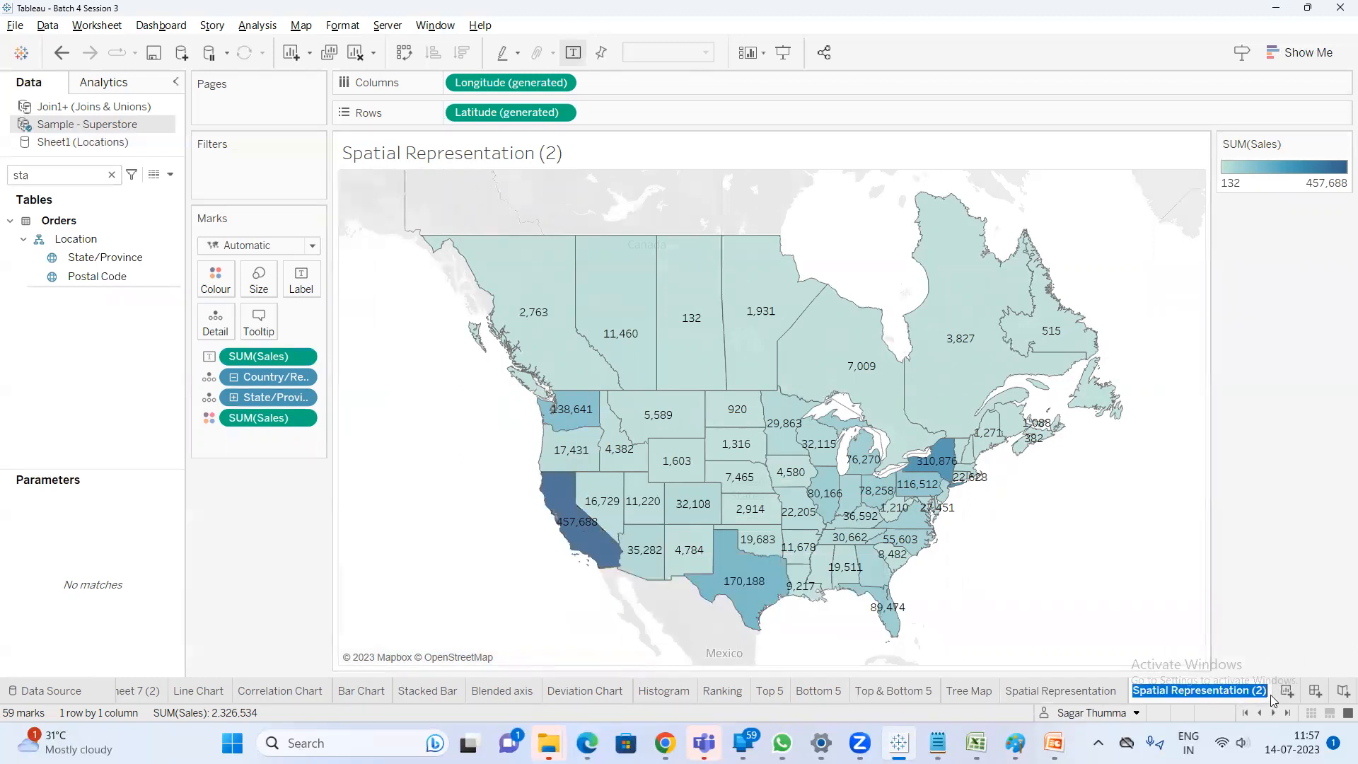
left_click(1185, 558)
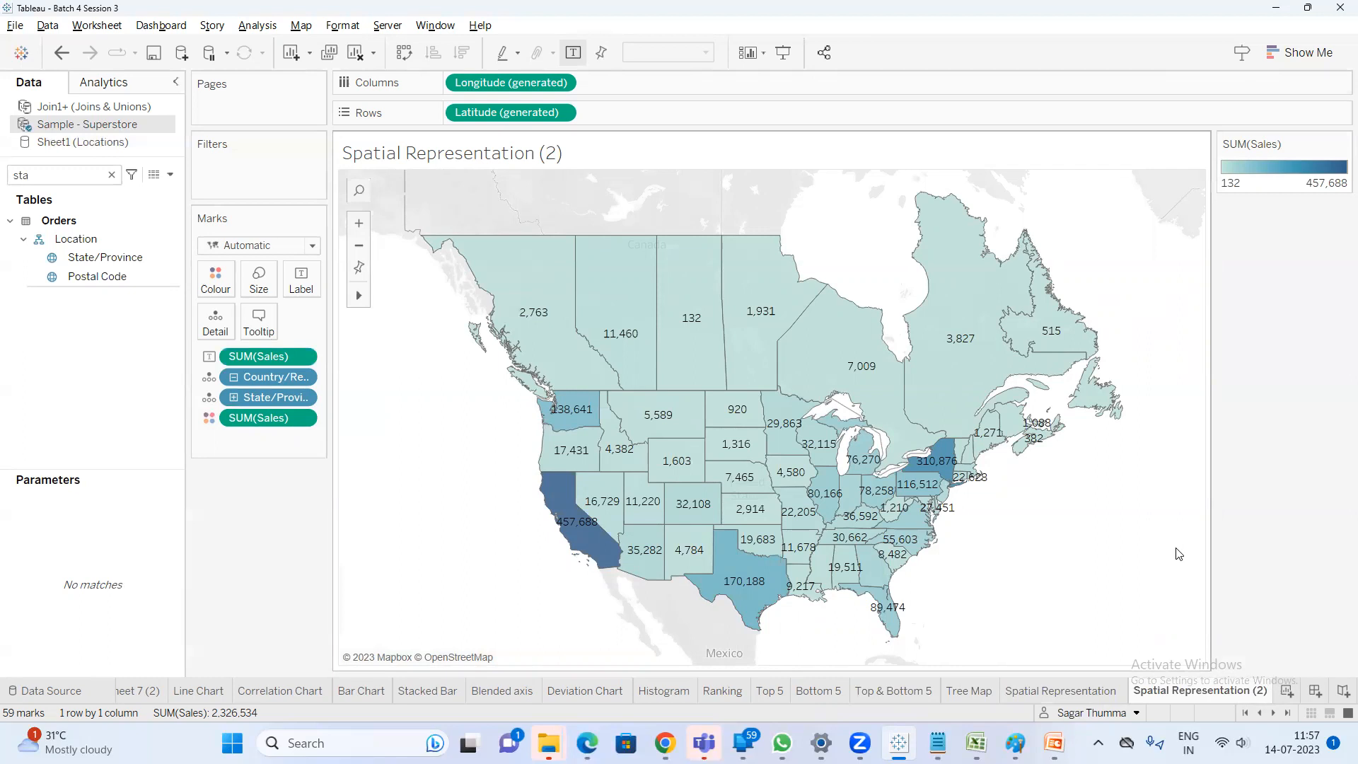
Colour the Spatial Representation circles by SUM(Sales)
left_click(1060, 691)
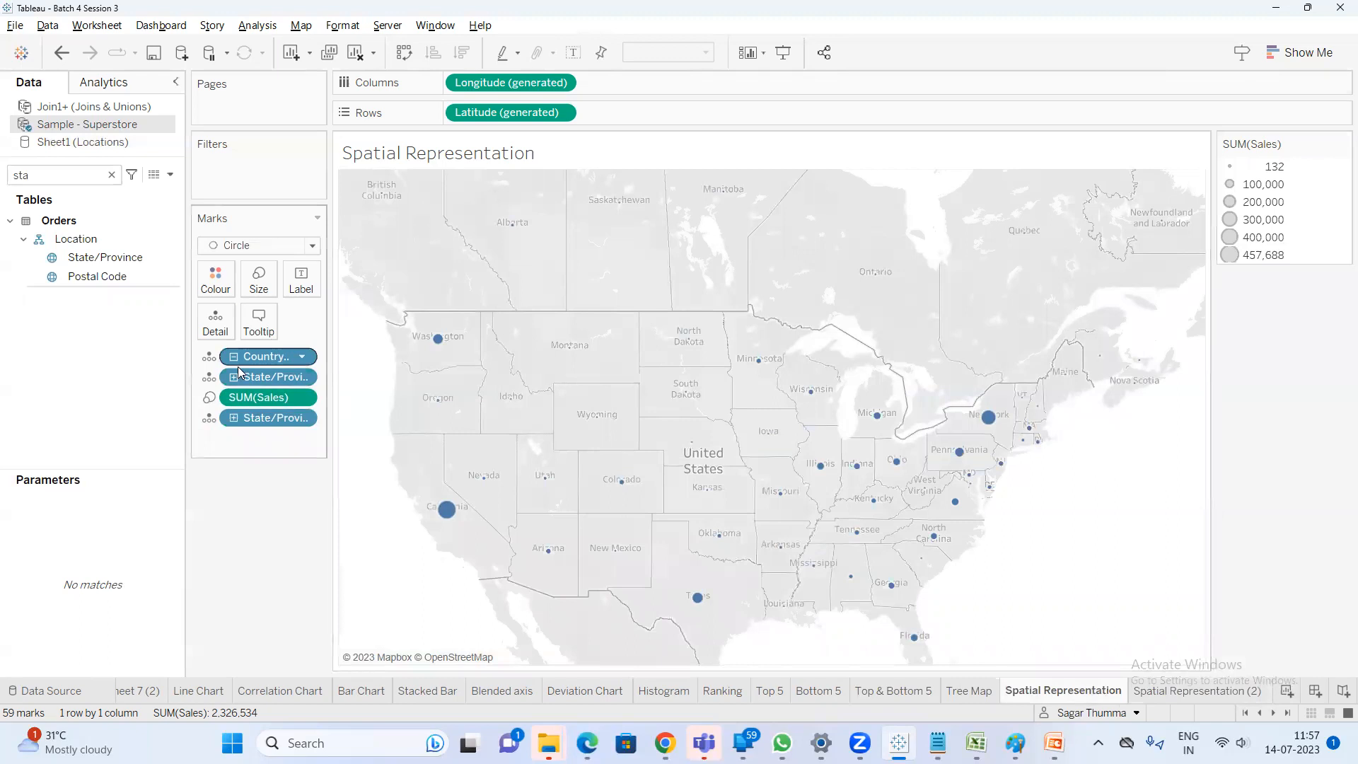
left_click_drag(259, 403, 216, 292)
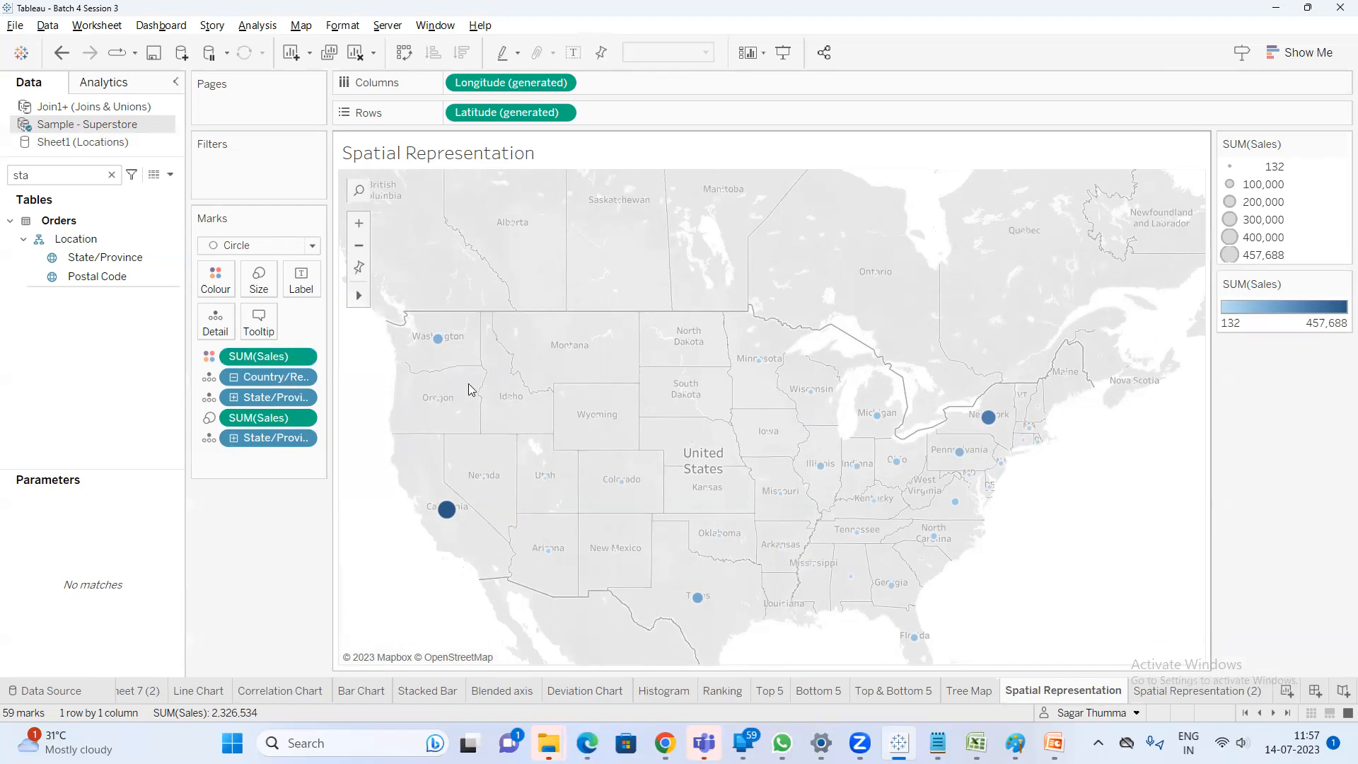
left_click(1197, 690)
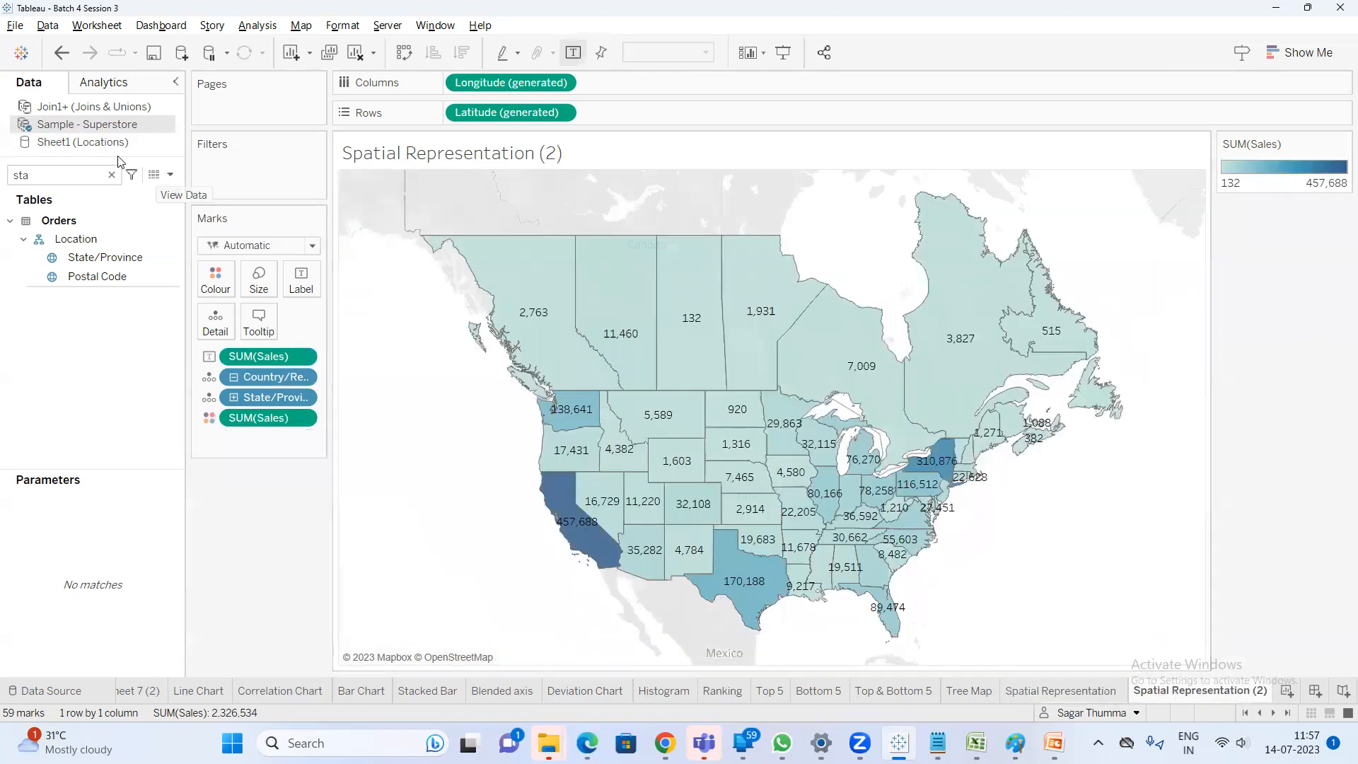
Put the Coloring field on Colour so states show as Bad, Good or Moderate
left_click(111, 175)
type("c")
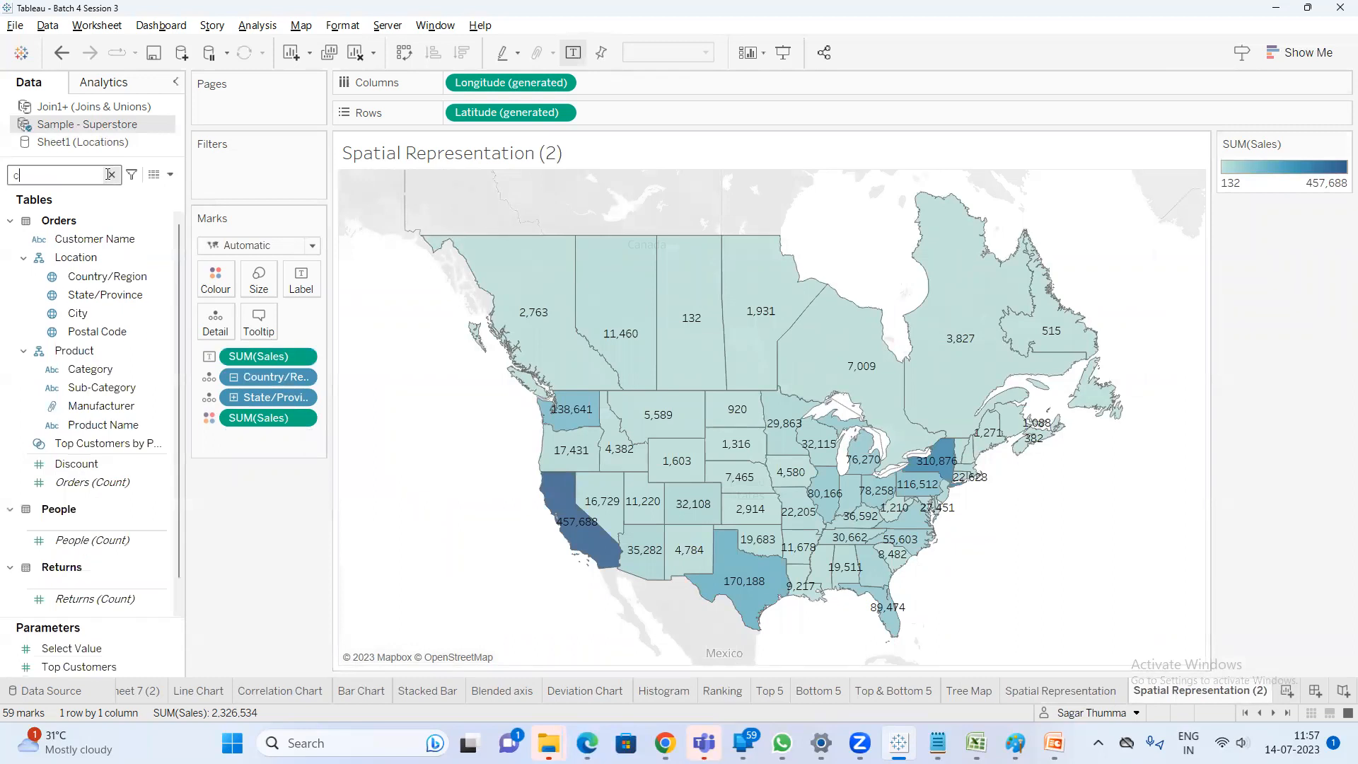
type("ol")
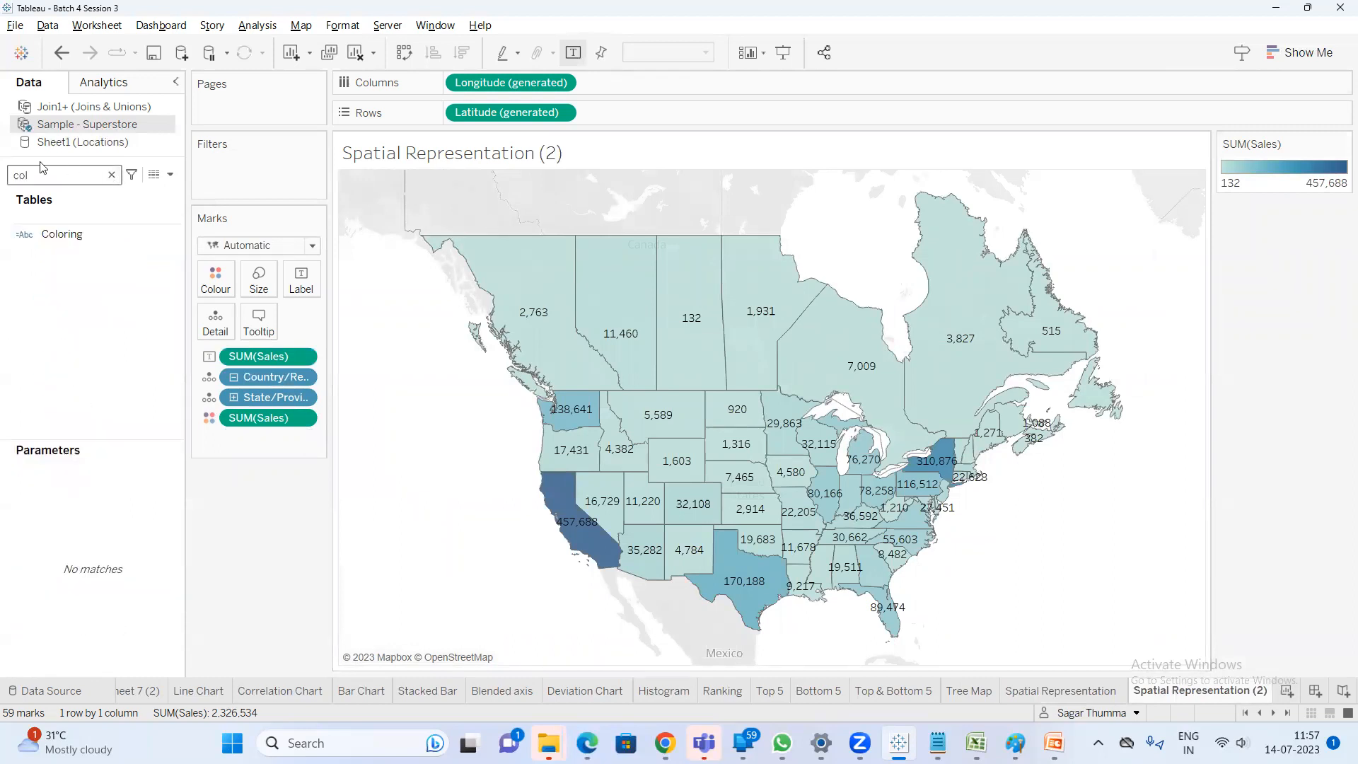
left_click_drag(64, 237, 206, 286)
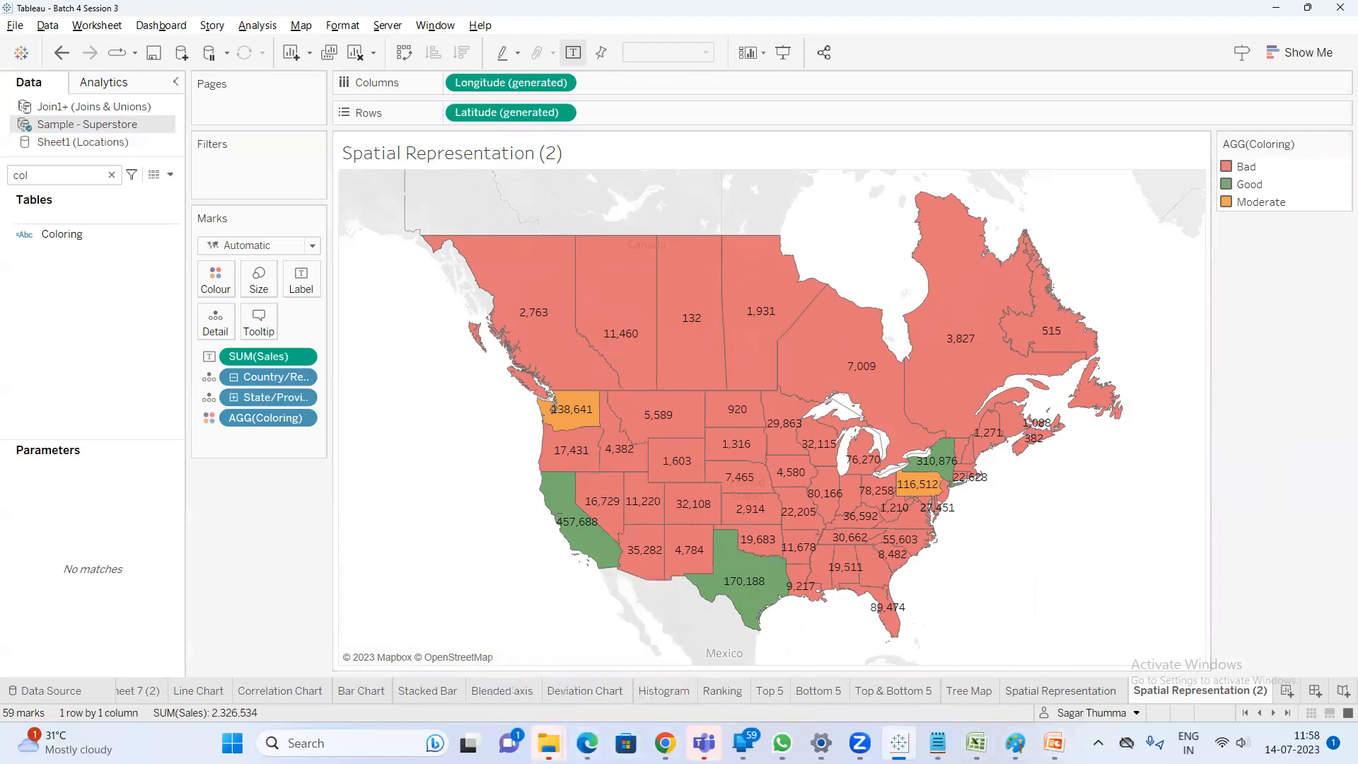
Open Tableau training - Session4 from Classes, minimising Session5 opened by mistake
mouse_move(549, 742)
left_click(478, 647)
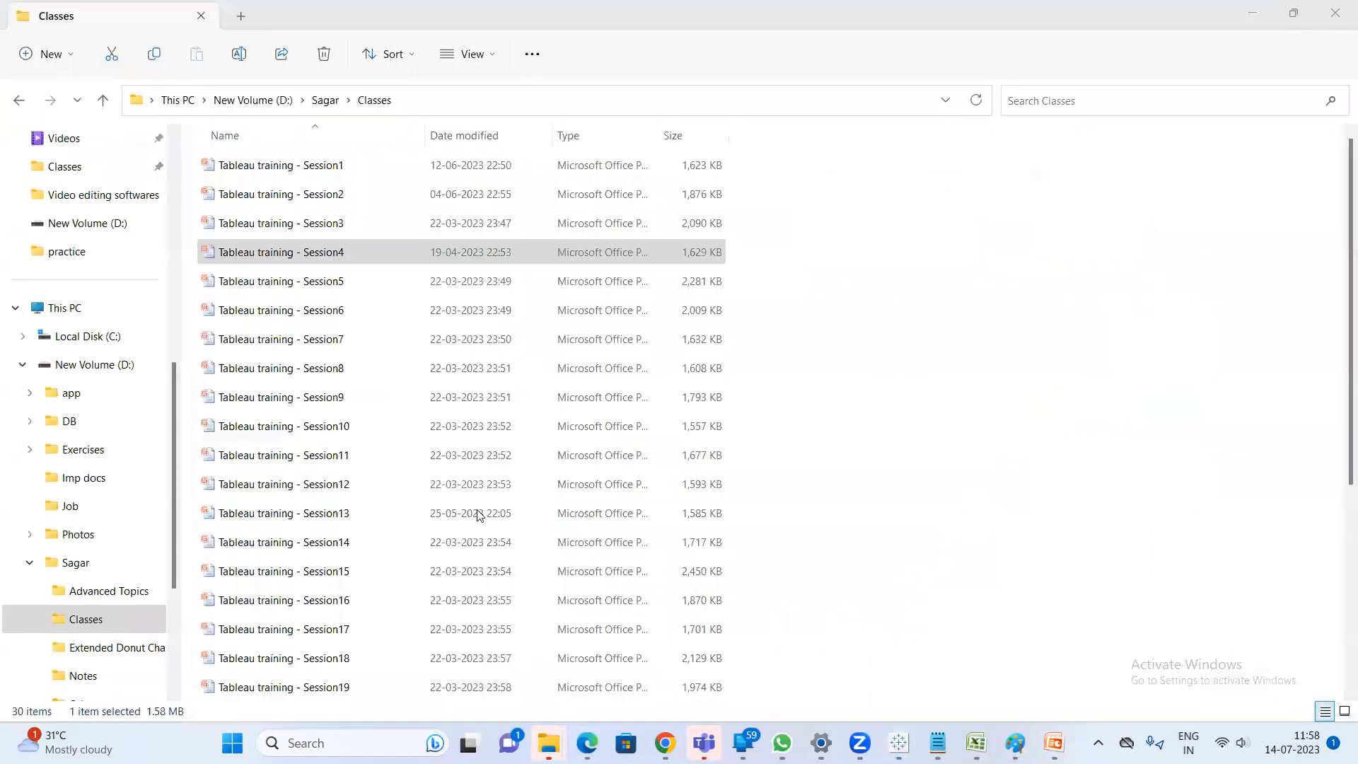
double_click(345, 276)
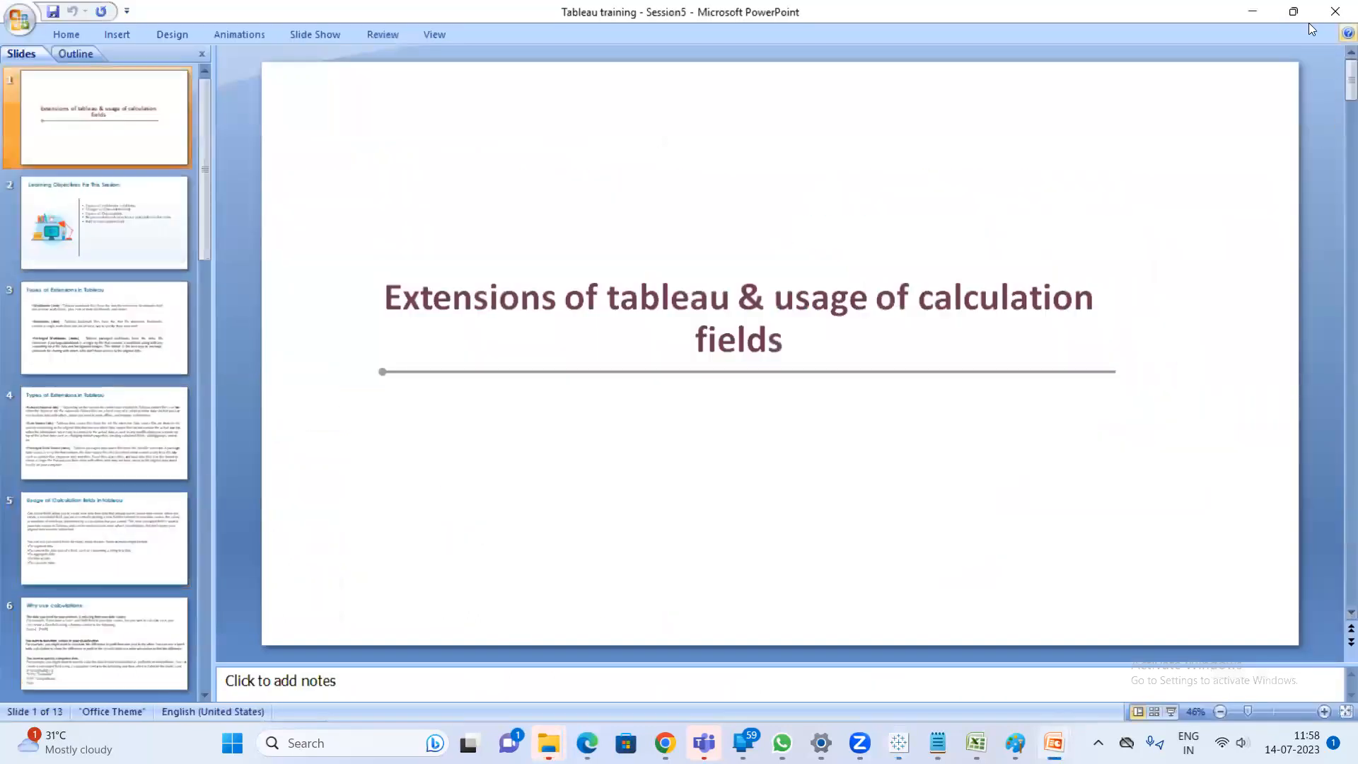
left_click(1252, 12)
left_click(356, 258)
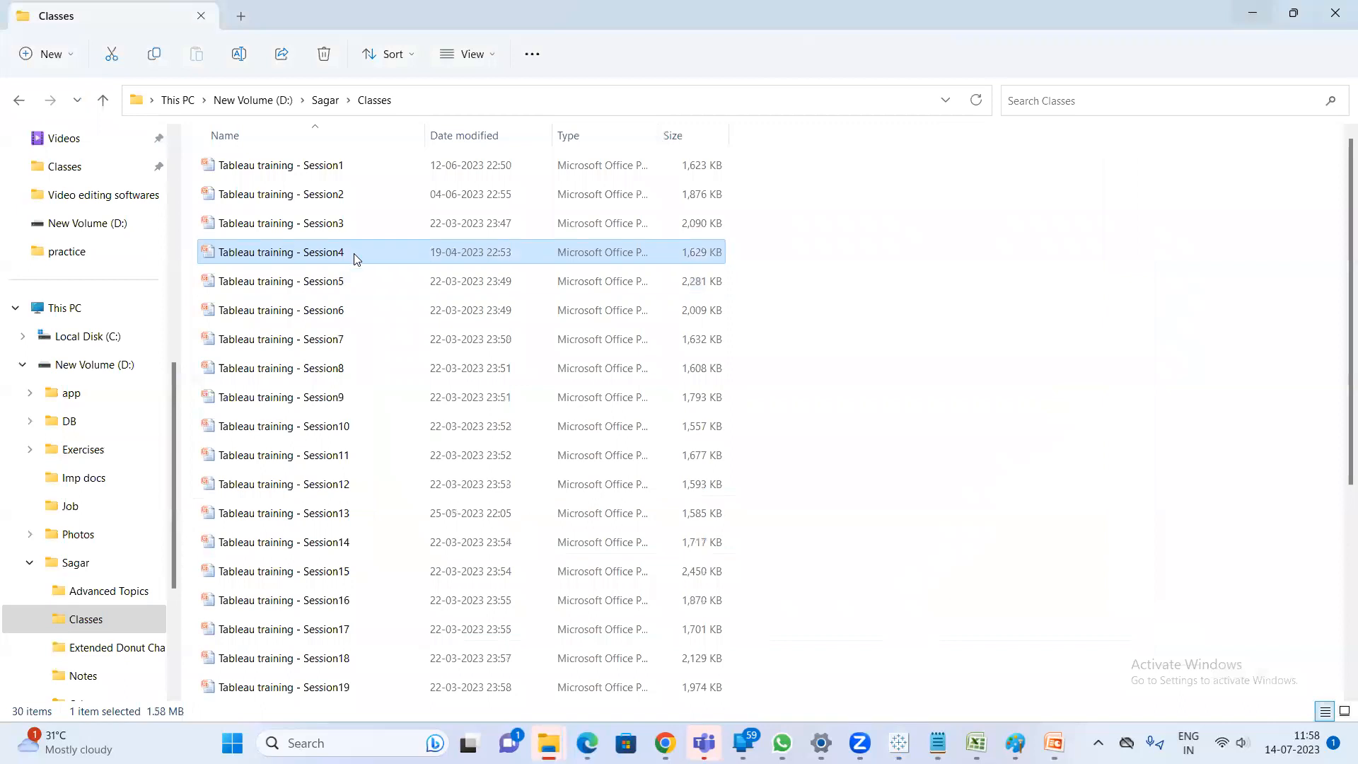
double_click(356, 258)
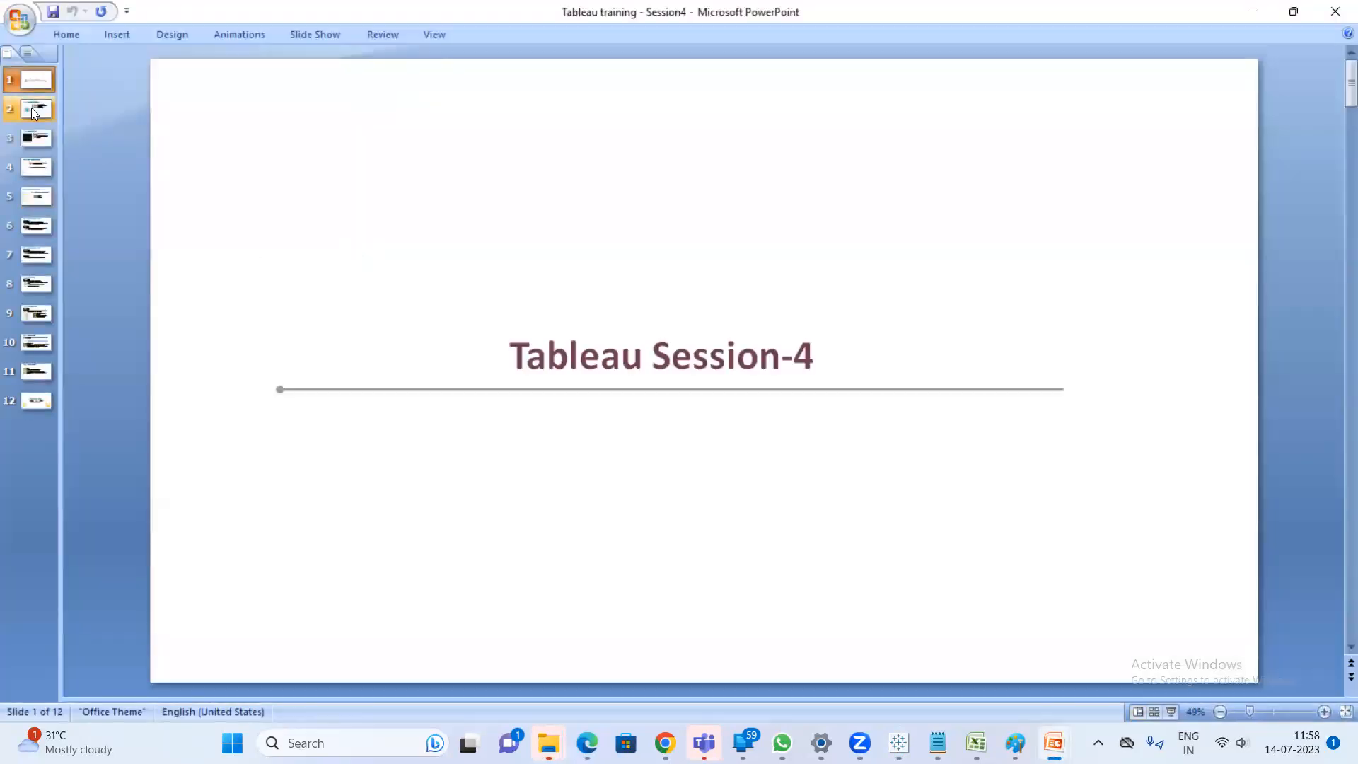
View slide 2, Learning Objectives, of the Session4 deck, then return to Tableau
left_click(34, 113)
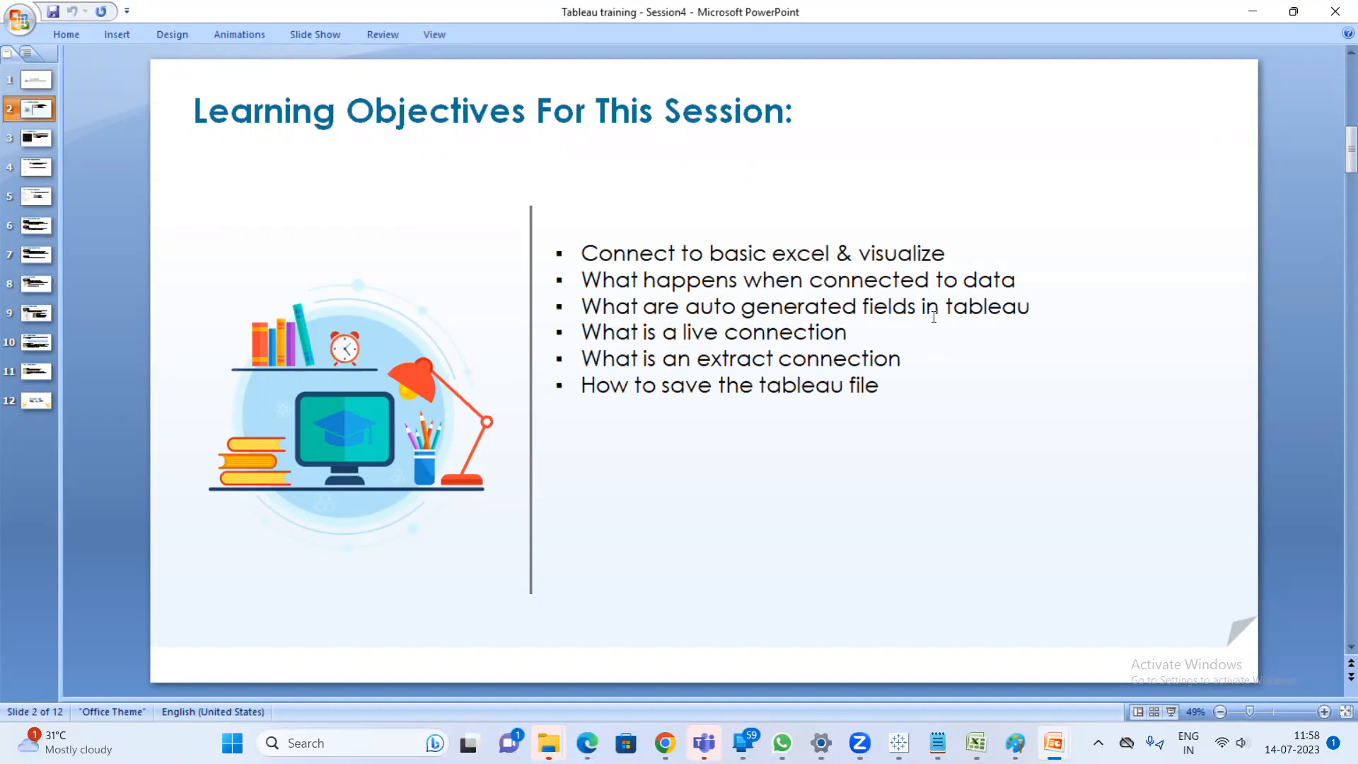
left_click(899, 743)
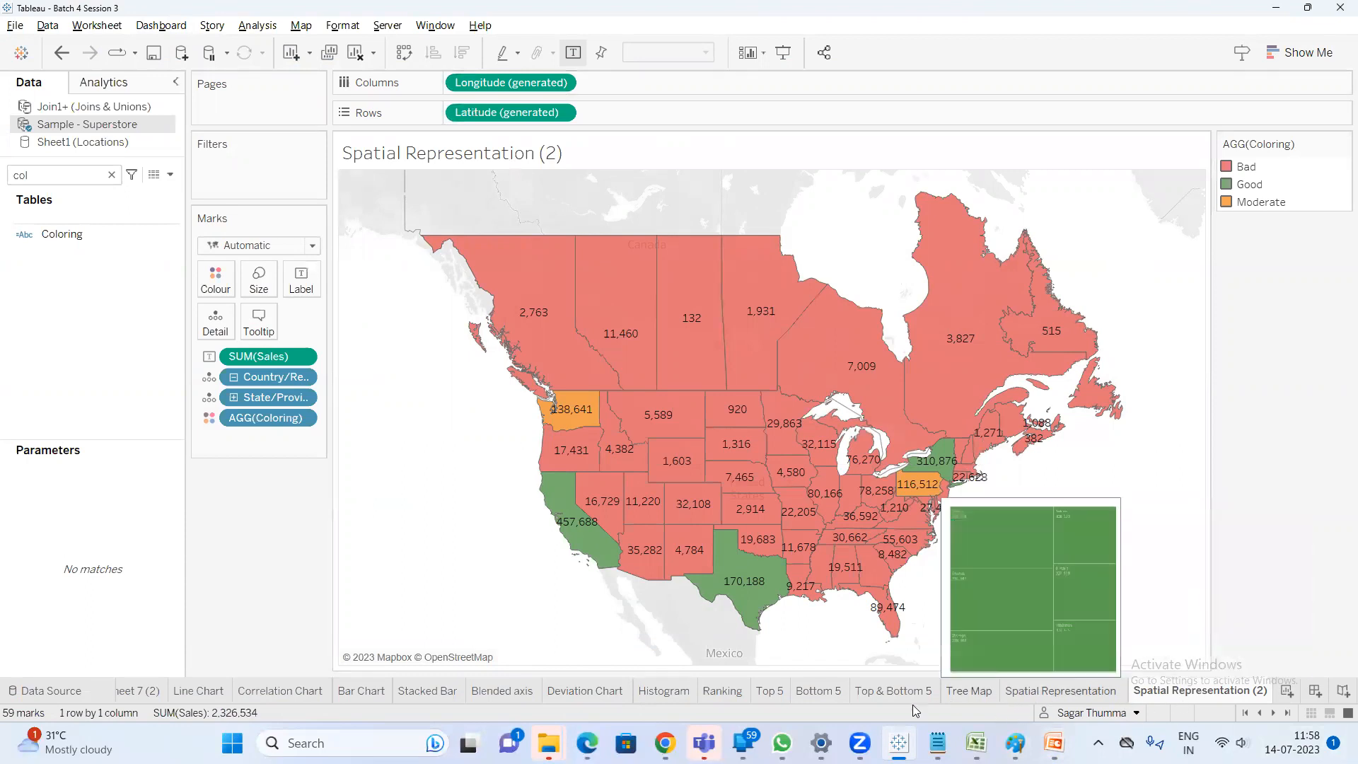
Open the City sheet's India salary map and clear the data pane search
left_click(1287, 713)
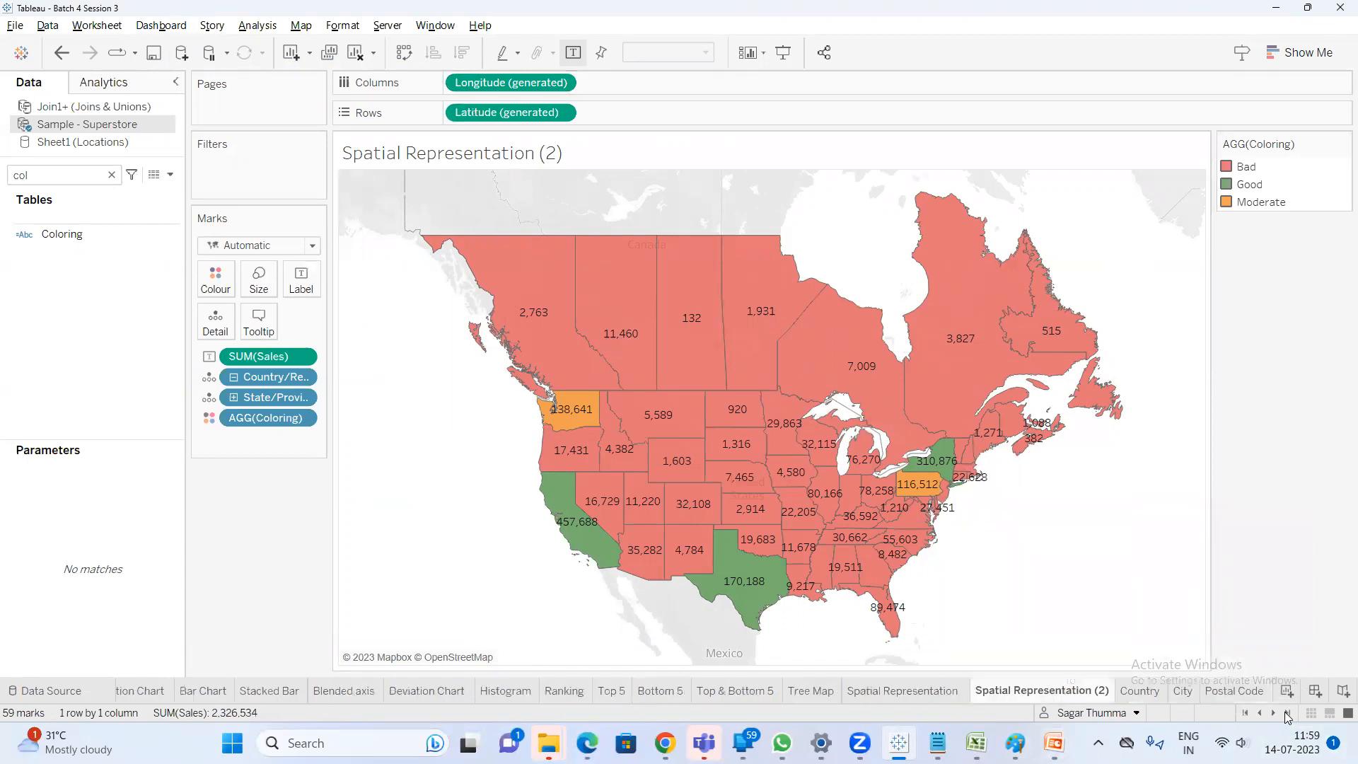
left_click(1183, 691)
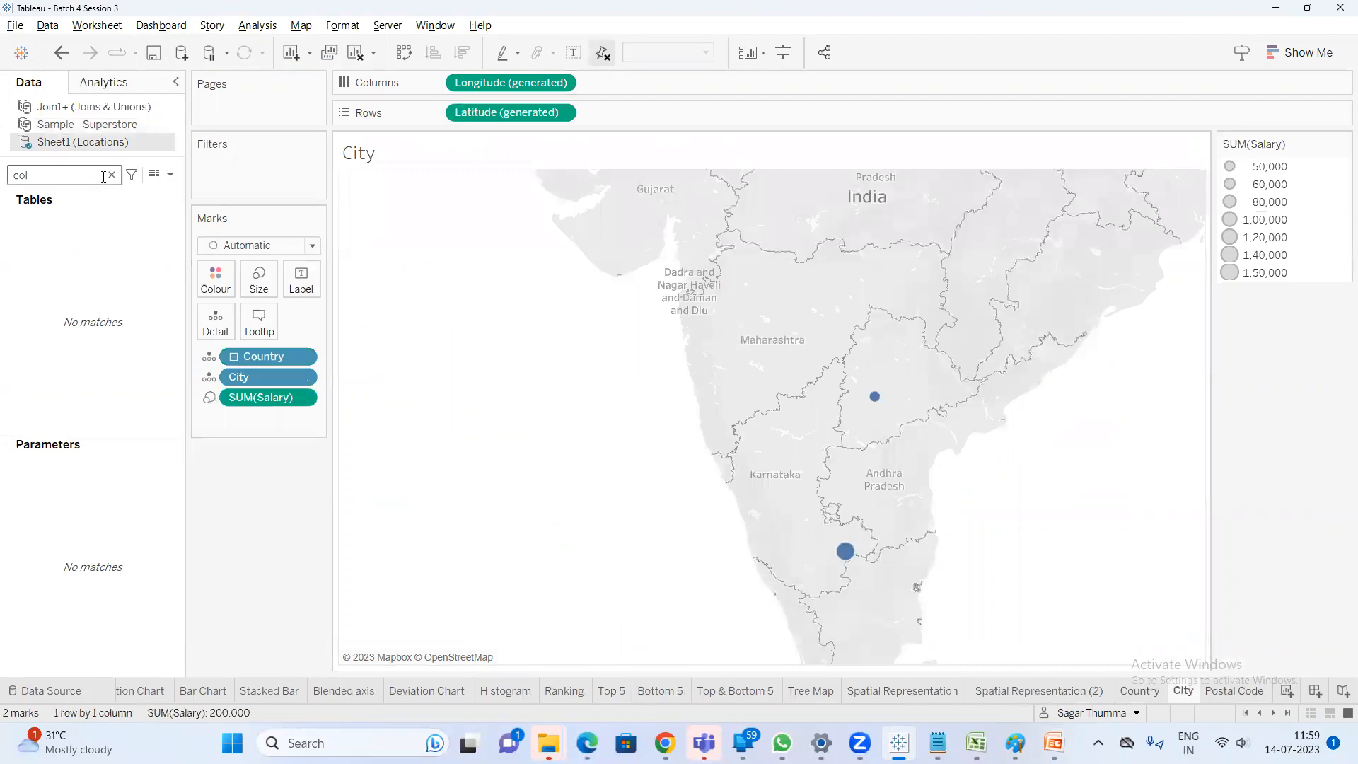
left_click(111, 175)
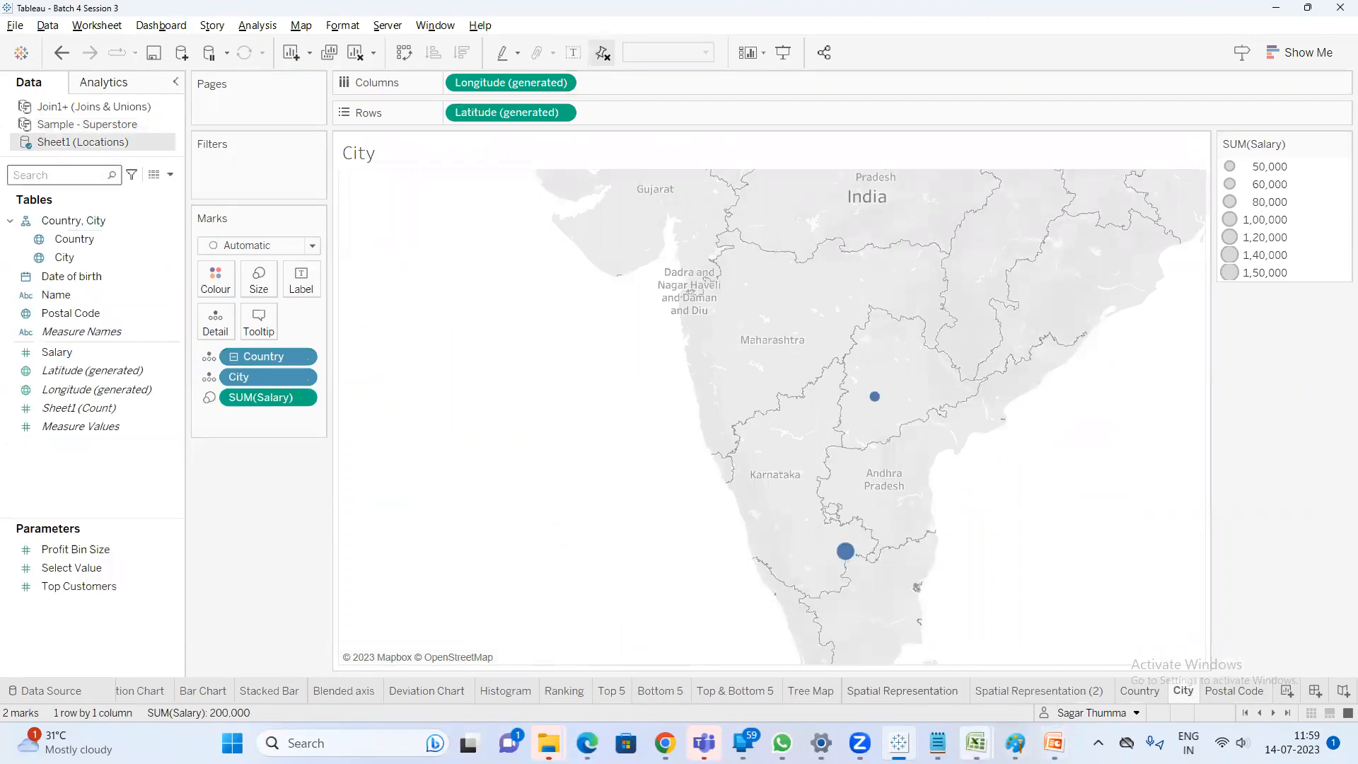
Check the Locations workbook in Excel, then minimize it and return to the City map
mouse_move(977, 743)
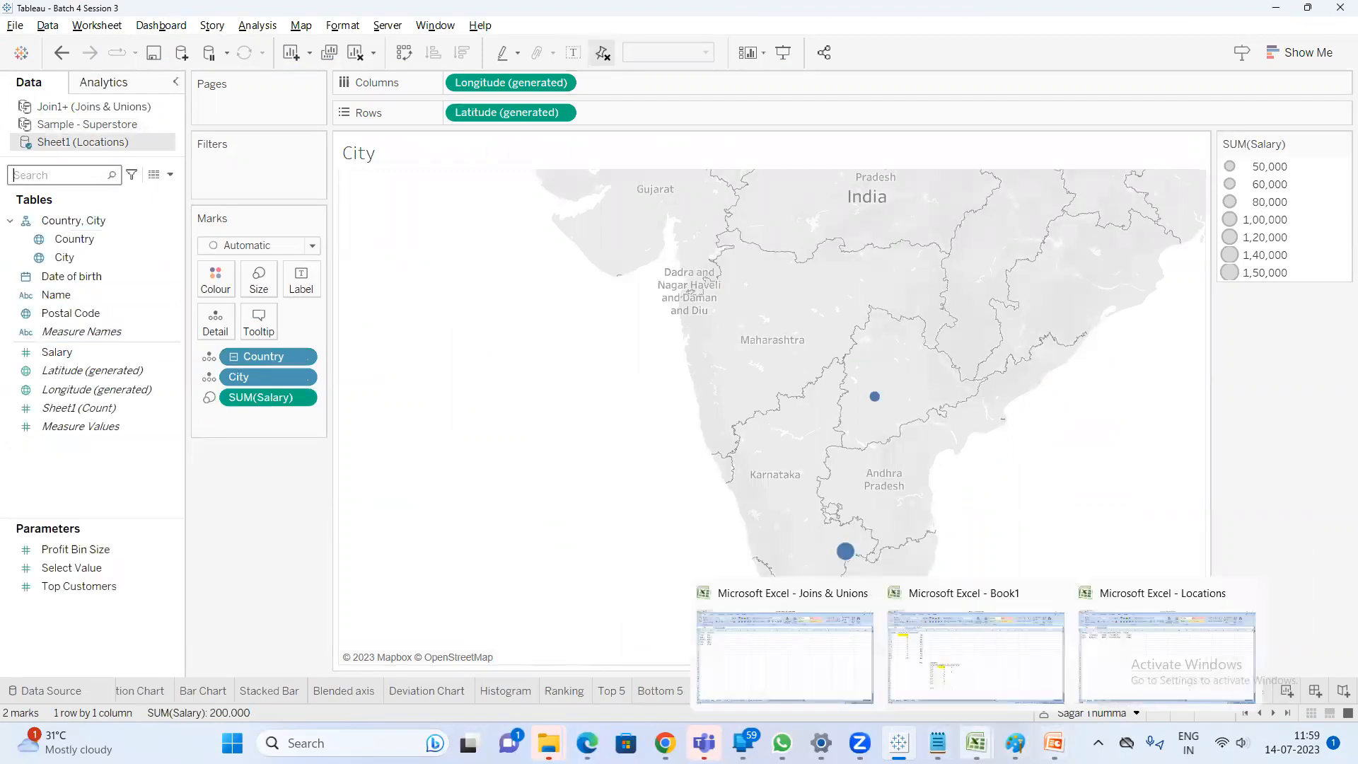
left_click(1100, 667)
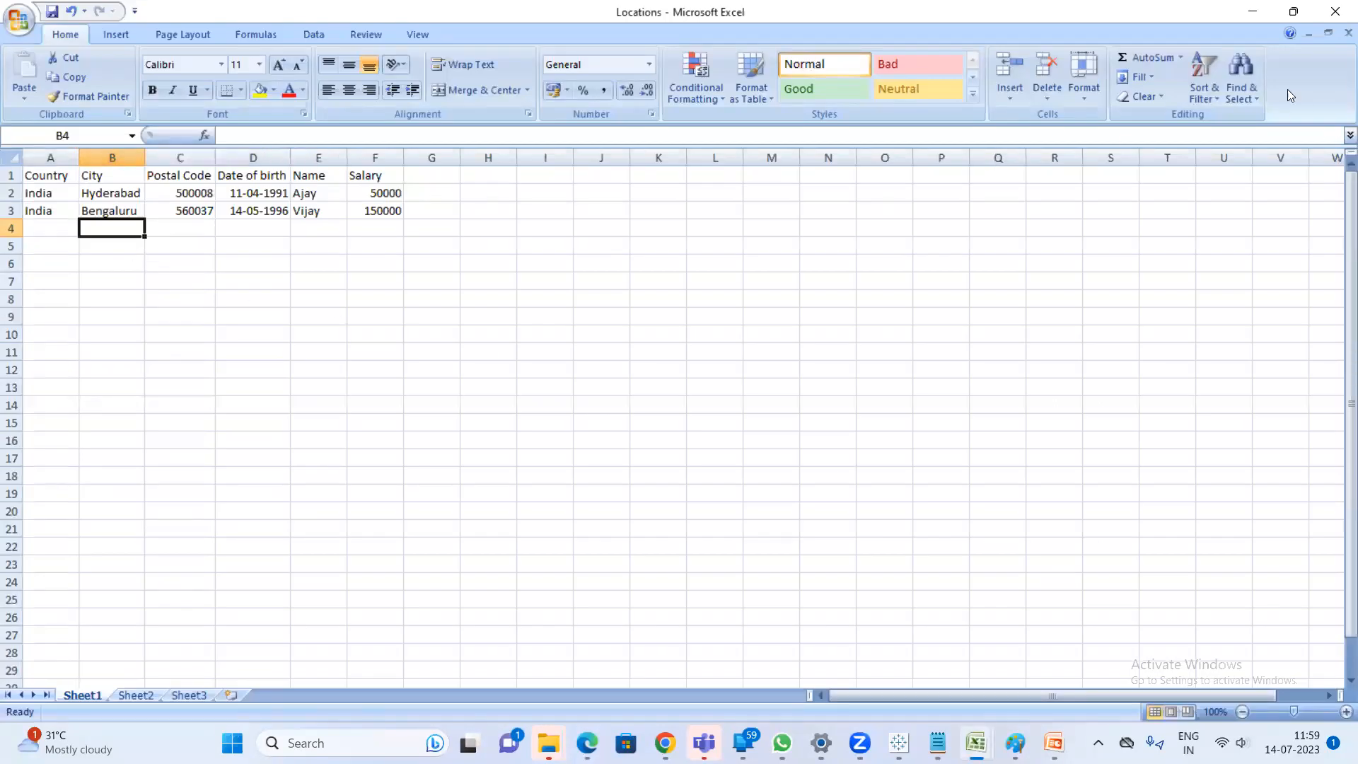
left_click(1309, 33)
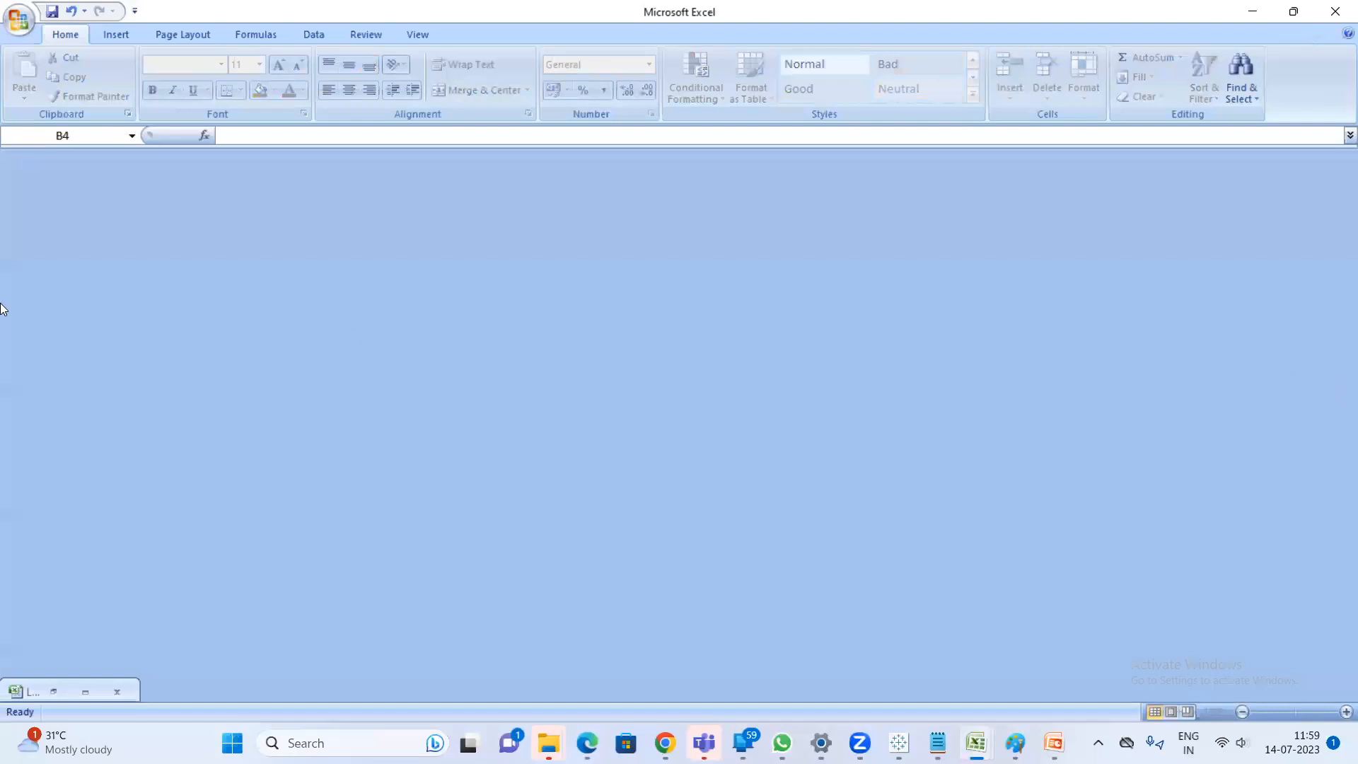
left_click(1253, 8)
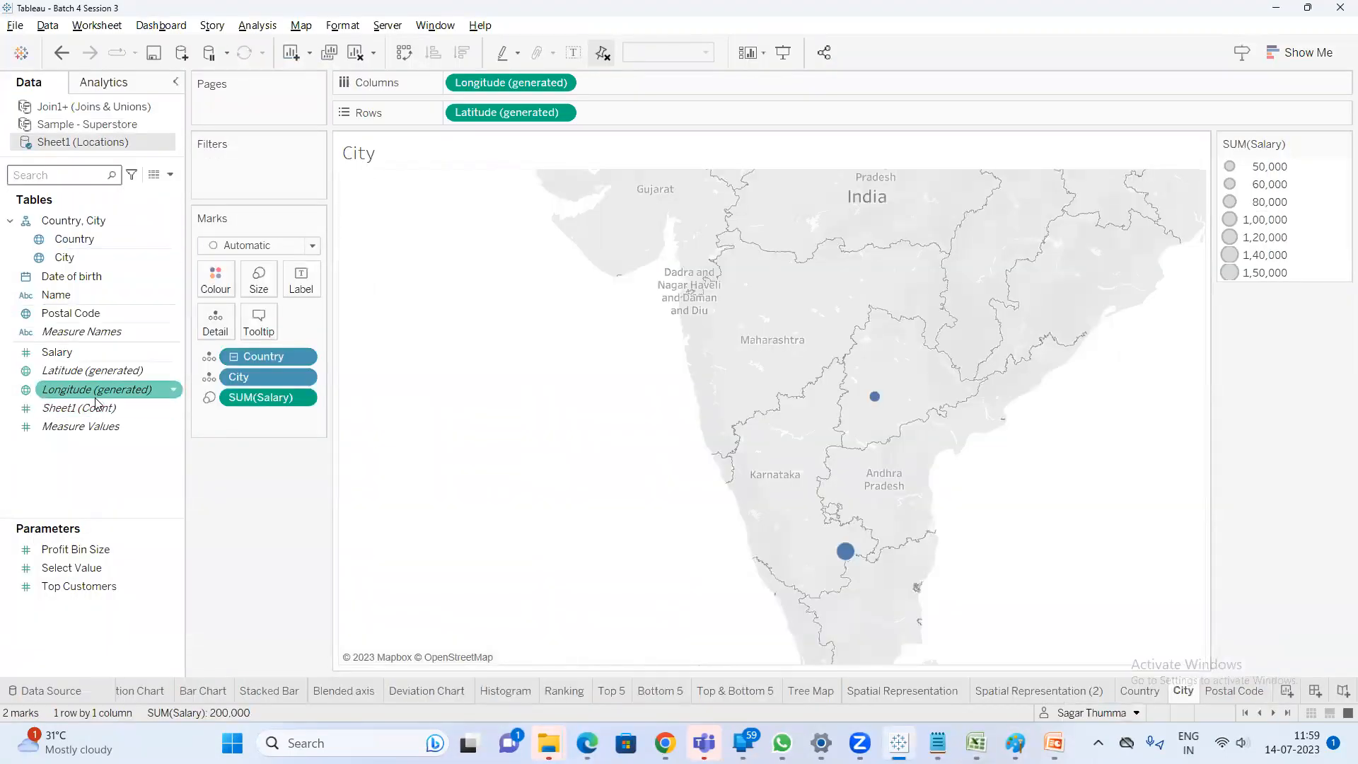
Select the Latitude field in the data pane, then bring the Session4 slides forward
left_click(89, 428)
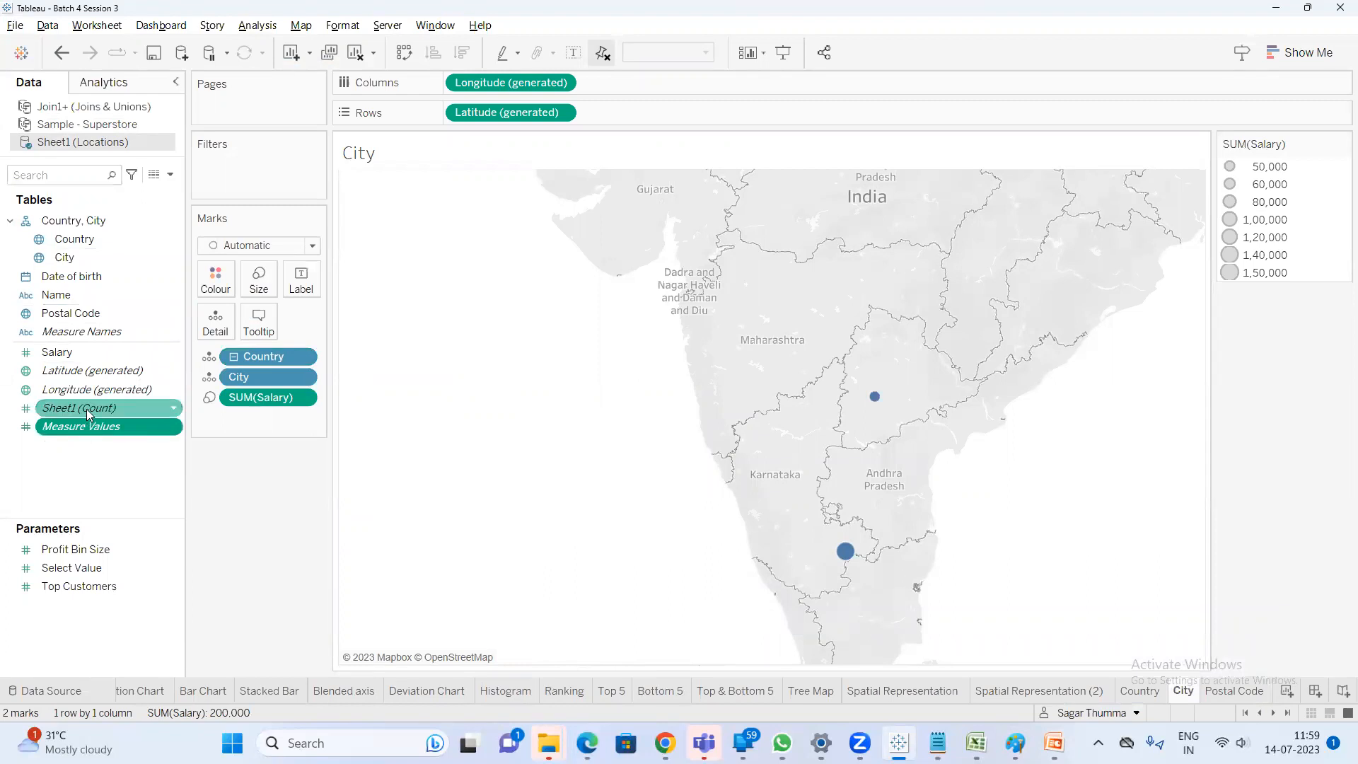
key("Up")
key("Up")
key("Up")
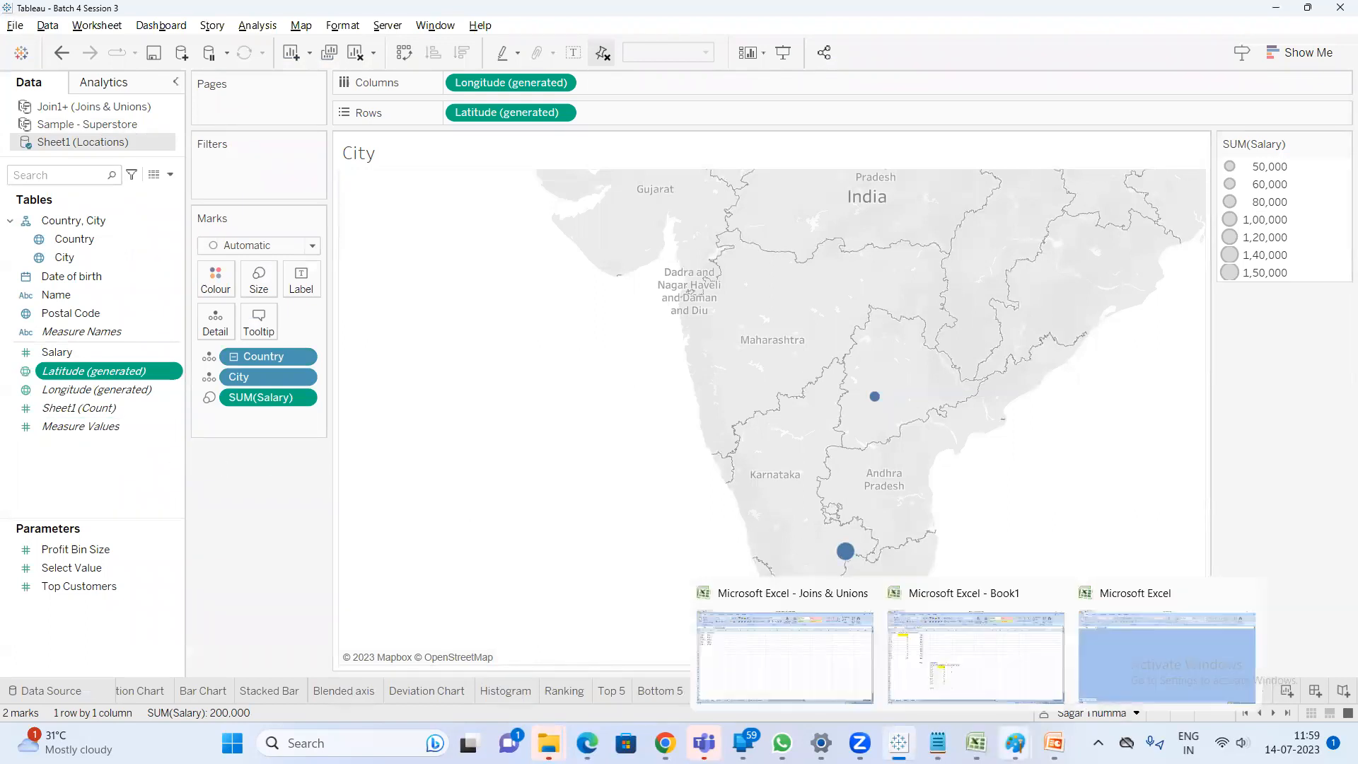
mouse_move(1054, 743)
left_click(1237, 669)
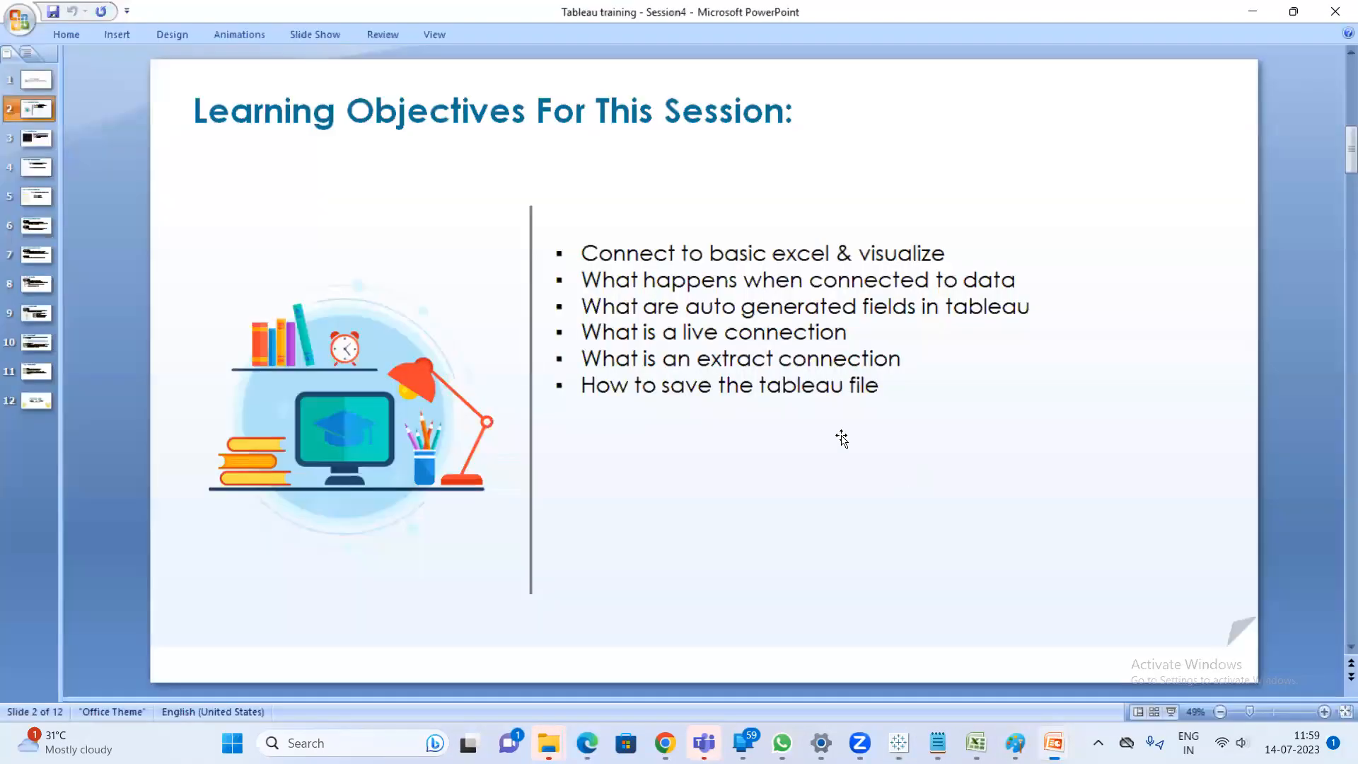